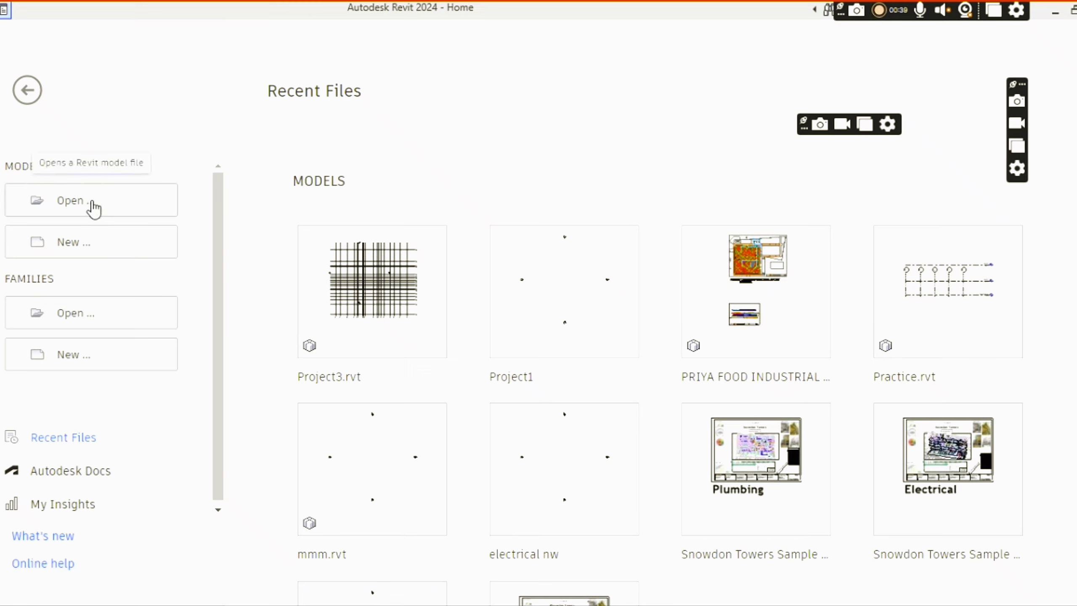
Open the Project1 model file from the Desktop folder.
left_click(93, 207)
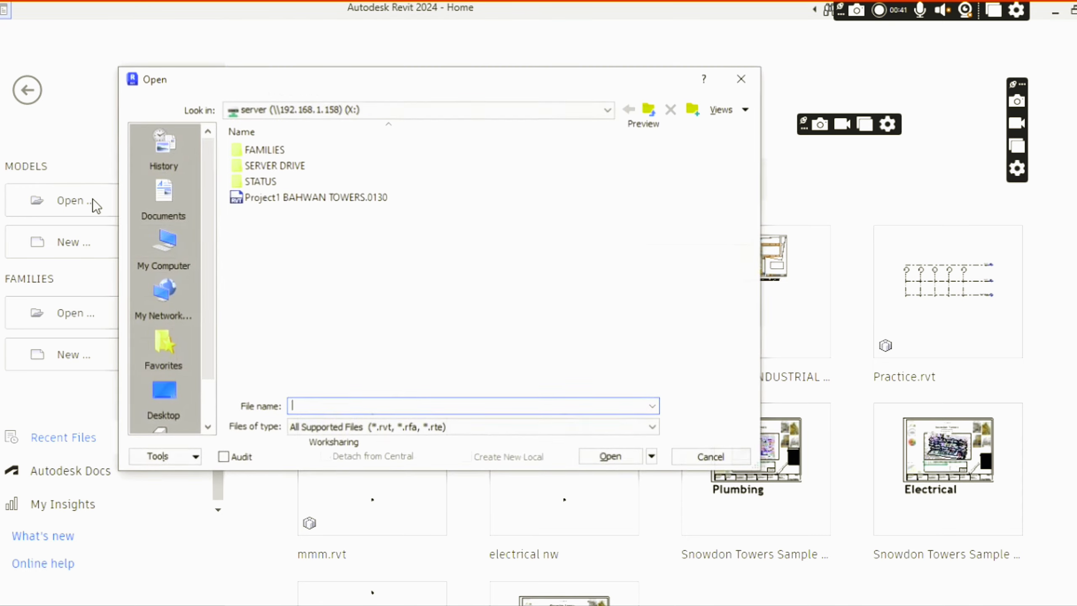
left_click(355, 107)
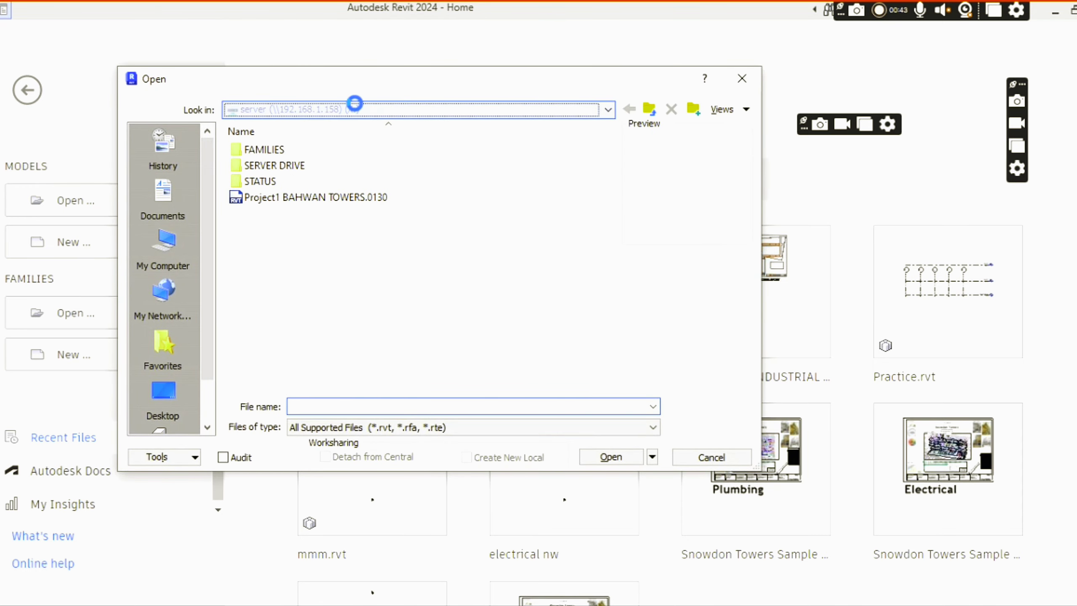
left_click(269, 126)
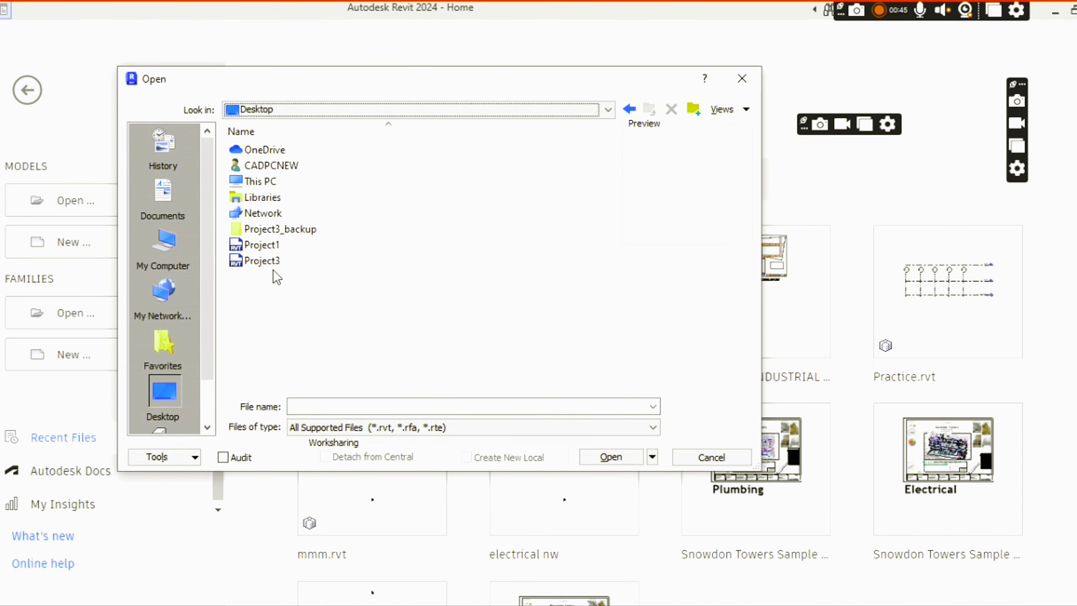
left_click(268, 245)
left_click(265, 259)
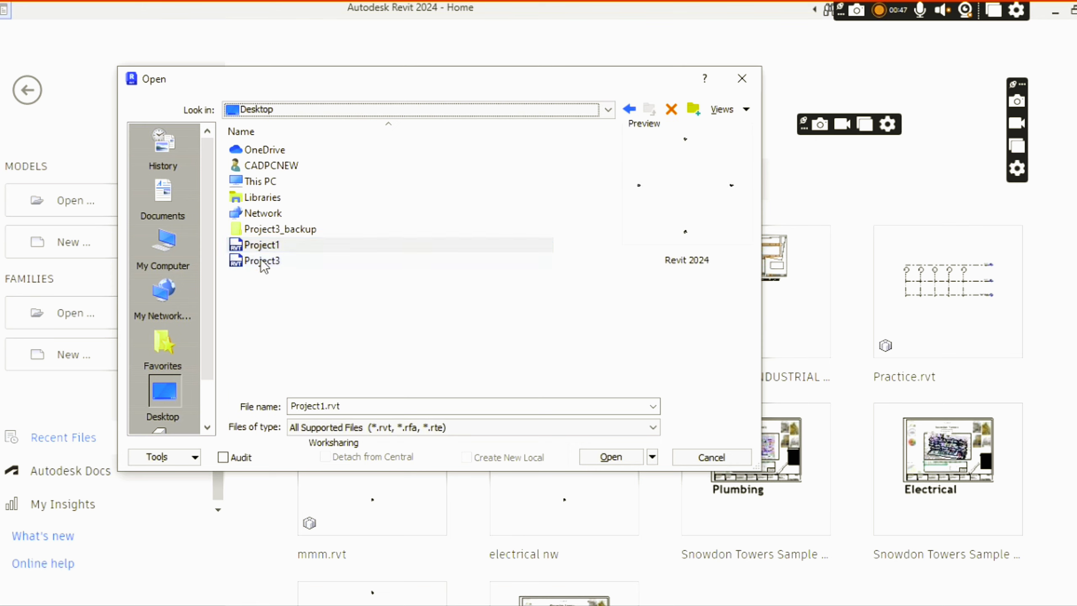
left_click(269, 246)
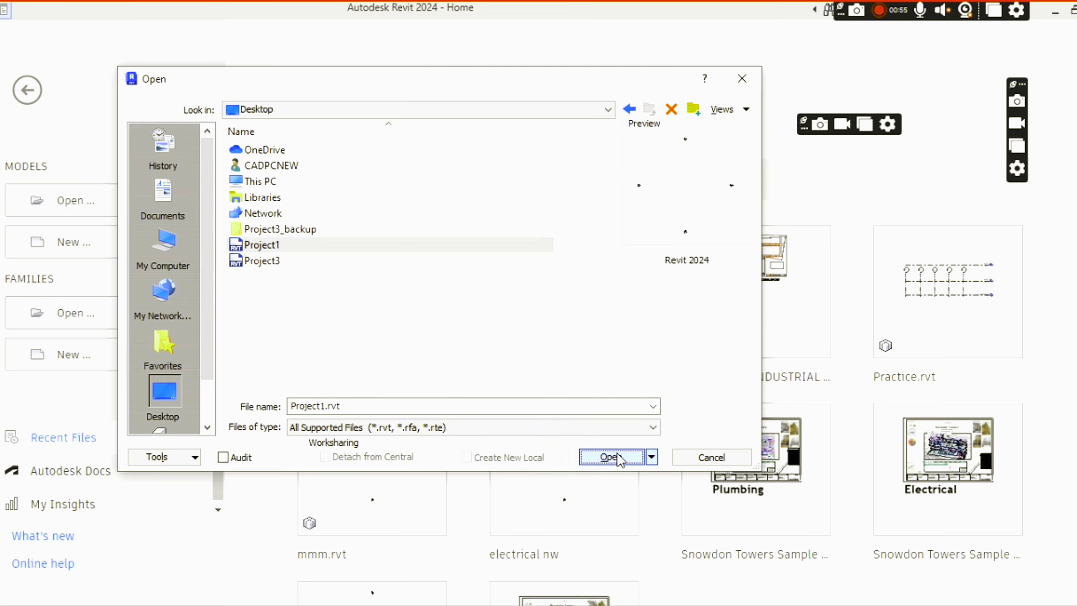
key("Return")
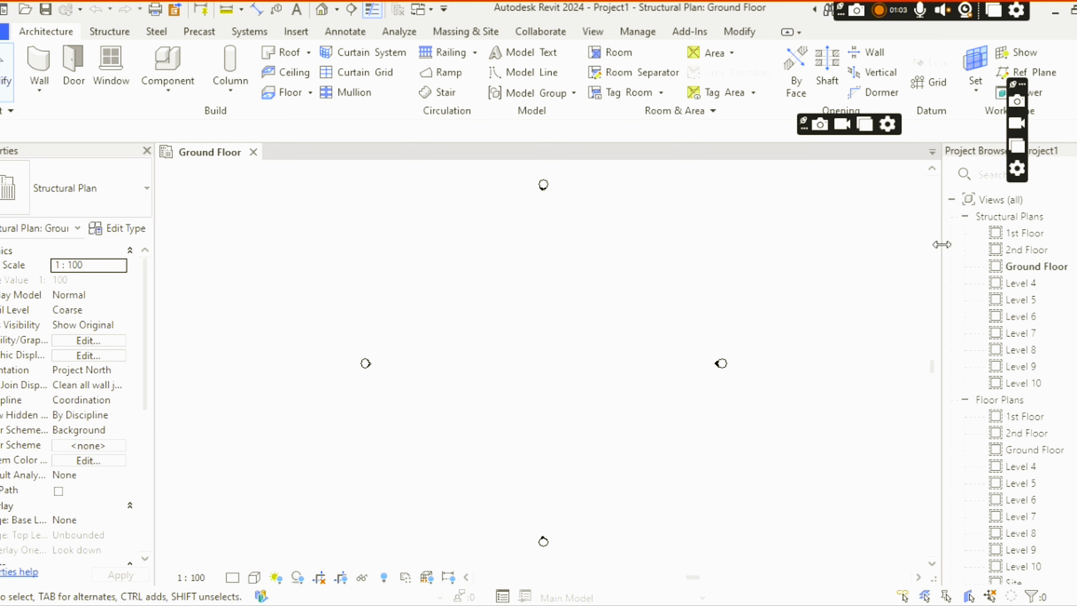
Widen the Project Browser and look through its structural, floor, ceiling plan and elevation views.
left_click_drag(941, 244, 880, 245)
scroll(968, 386, "down", 3)
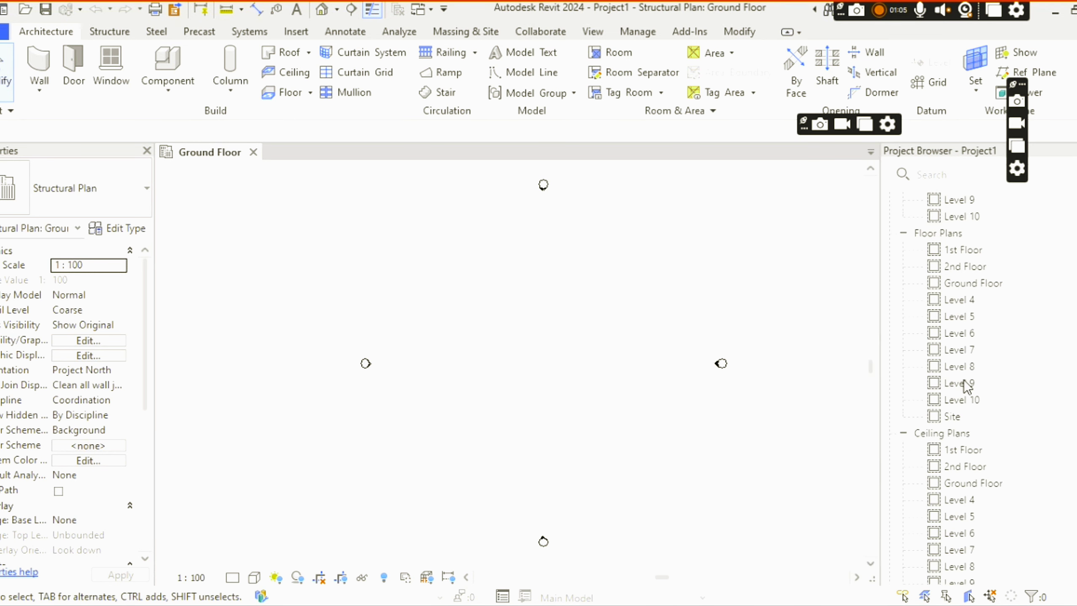
scroll(967, 382, "up", 3)
scroll(972, 372, "down", 7)
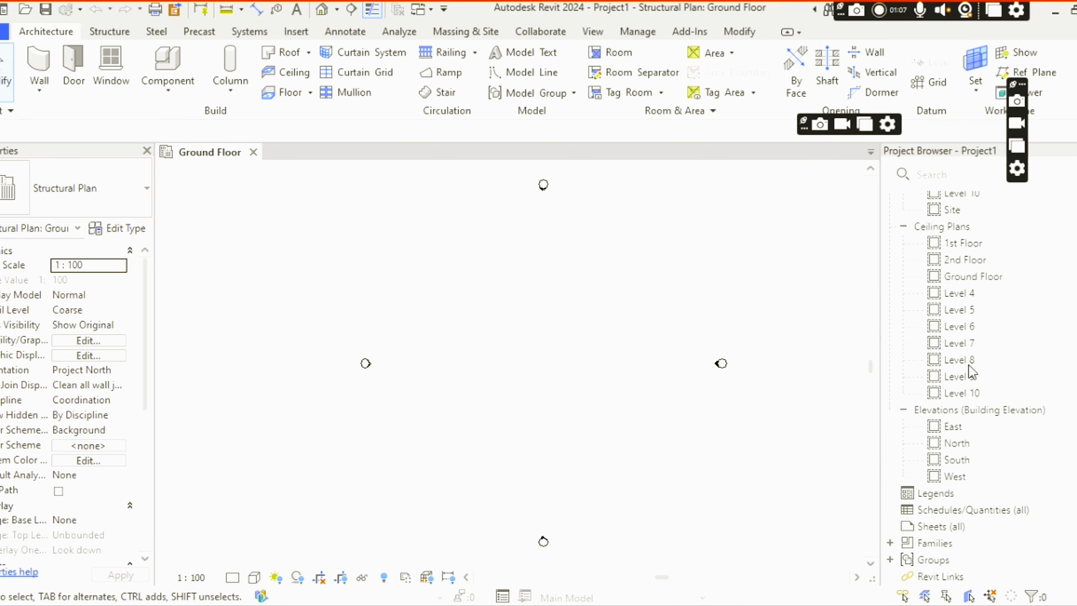
scroll(964, 321, "up", 7)
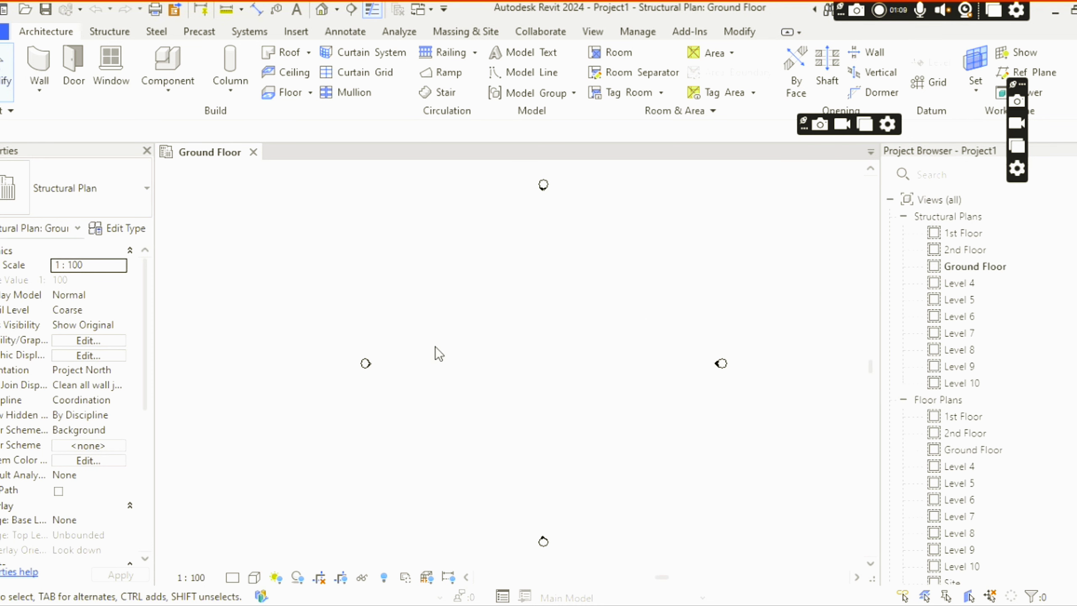
scroll(435, 347, "down", 2)
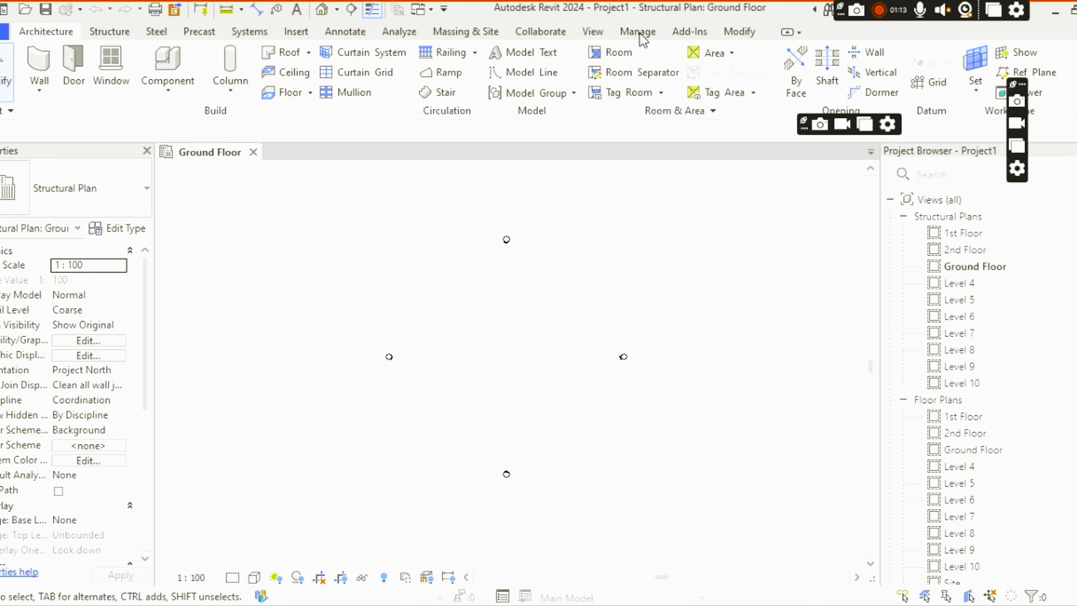
Open the Site floor plan and check the project base point's shared coordinates, leaving it deselected.
scroll(969, 314, "down", 3)
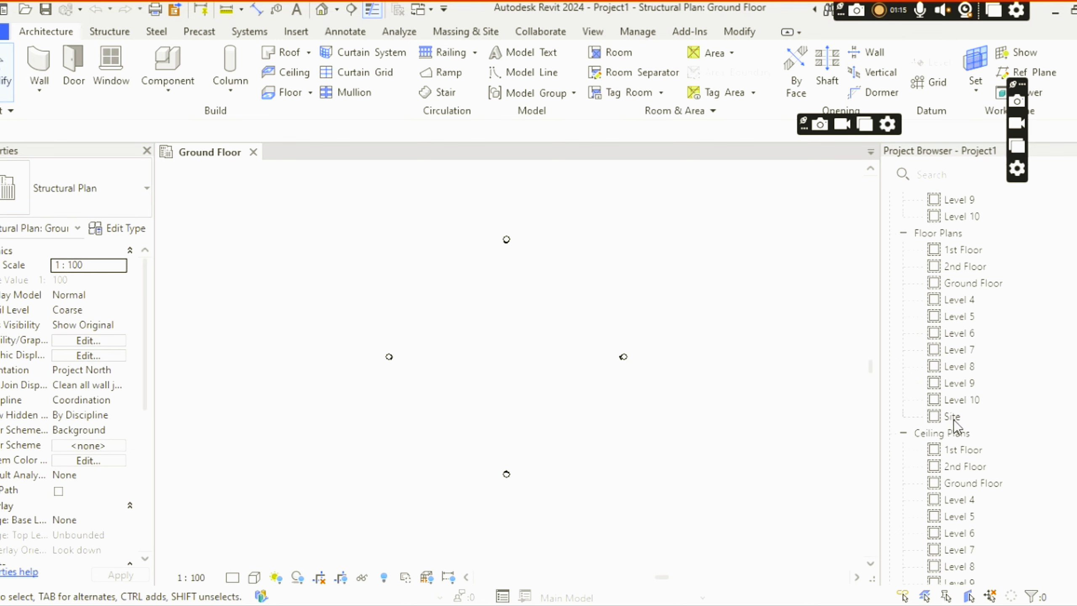
double_click(953, 417)
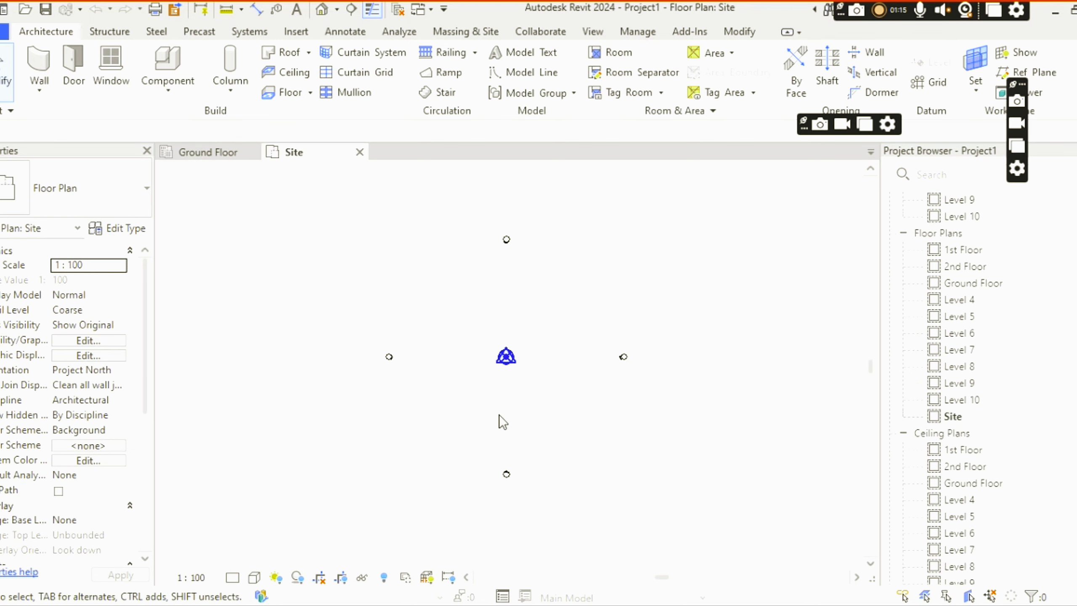
left_click(507, 357)
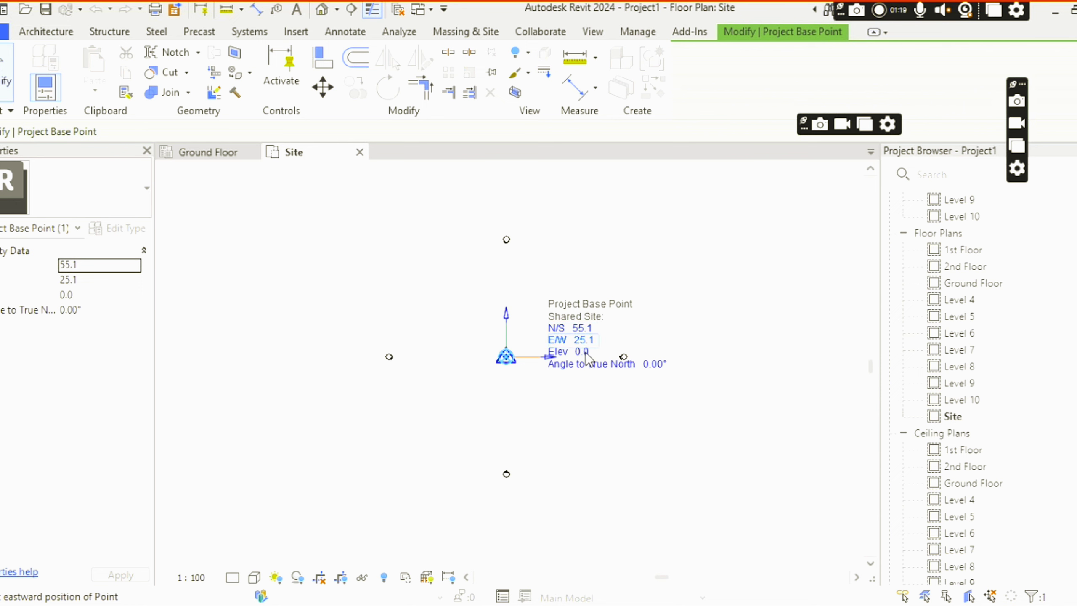
left_click(560, 244)
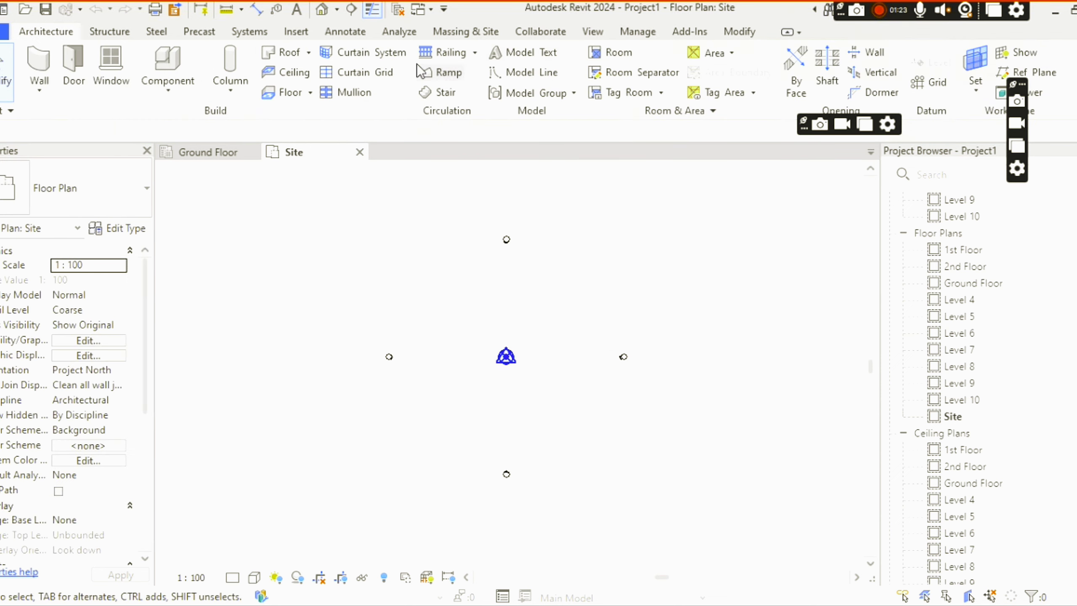
Open the project's location settings with the full ribbon displayed and define the location by Internet Mapping Service.
double_click(640, 36)
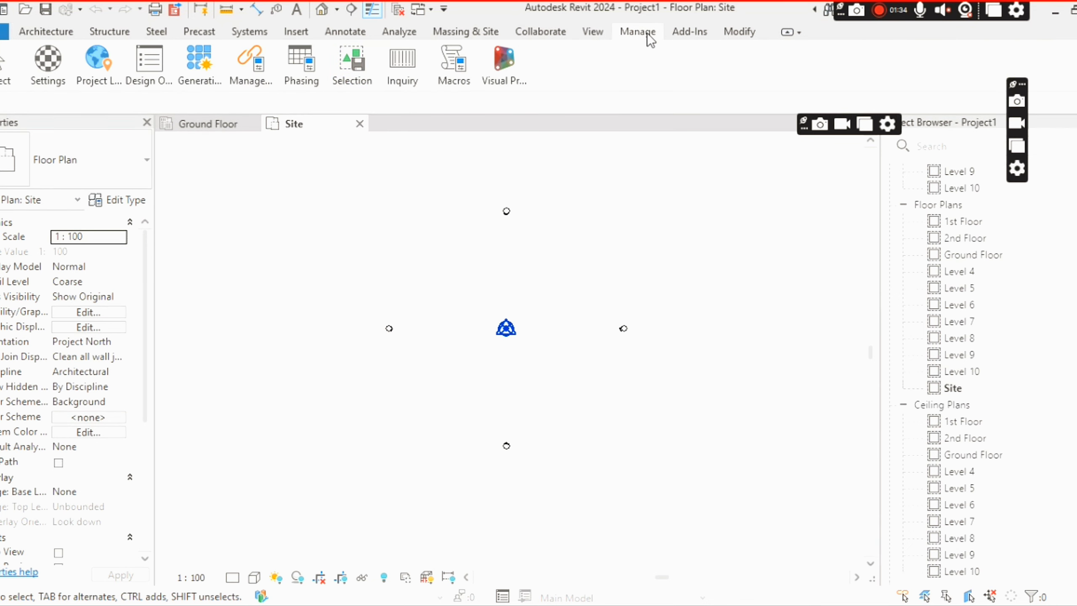
left_click(787, 32)
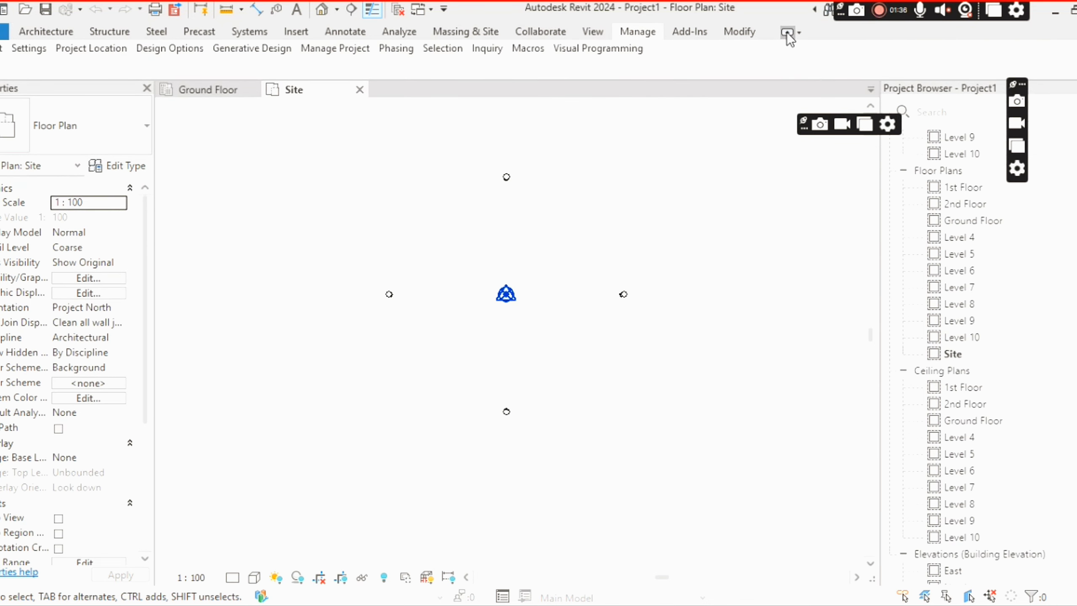
left_click(787, 32)
left_click(786, 32)
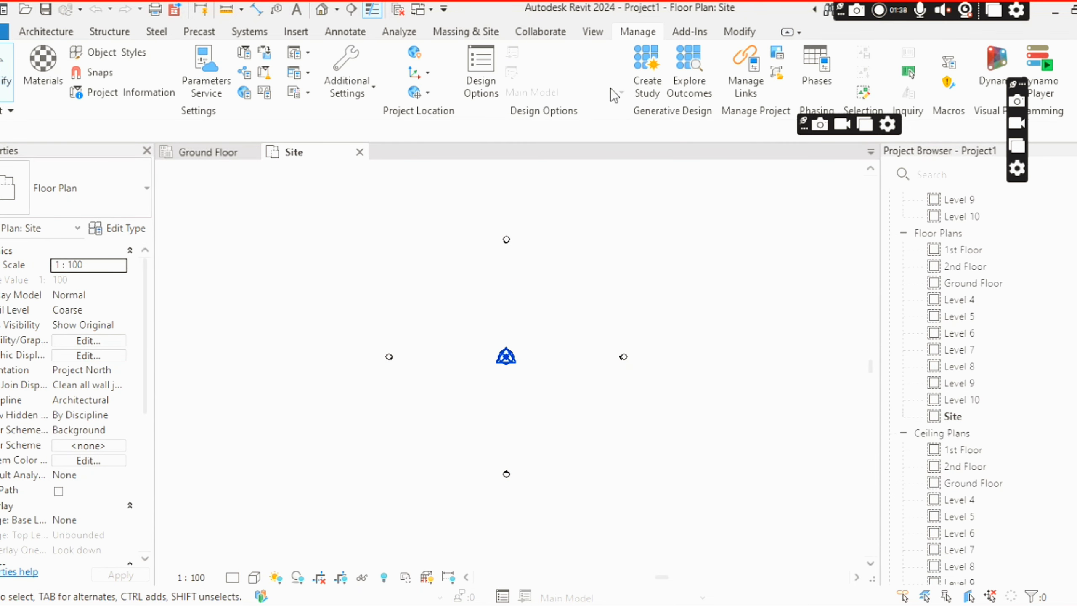
left_click(415, 52)
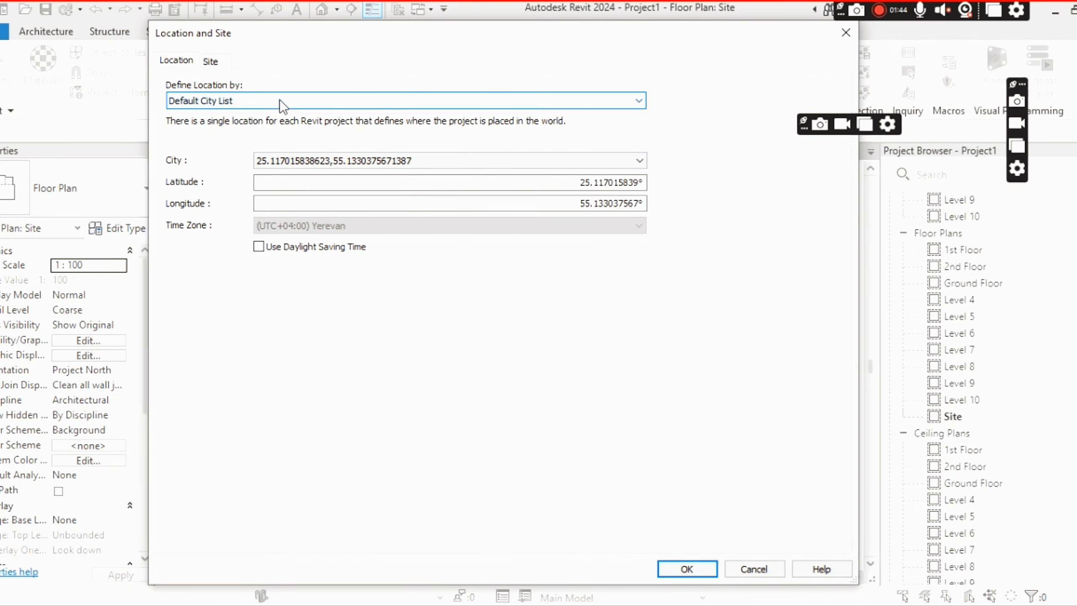
left_click(244, 101)
left_click(249, 124)
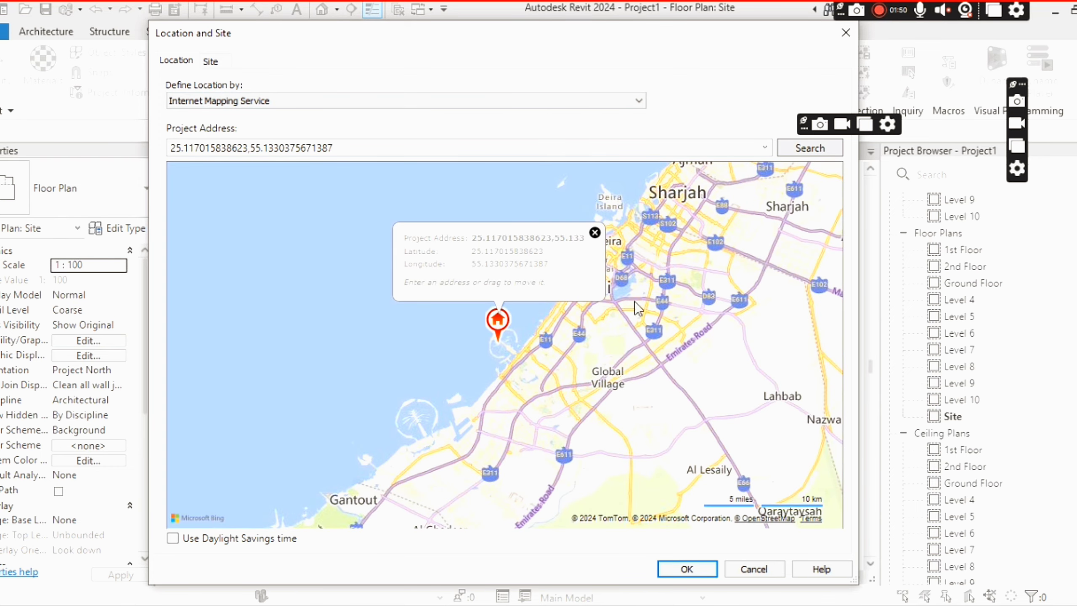
Examine the building at the project location pin on the map up close and accept the location settings.
scroll(485, 319, "up", 5)
scroll(486, 319, "up", 6)
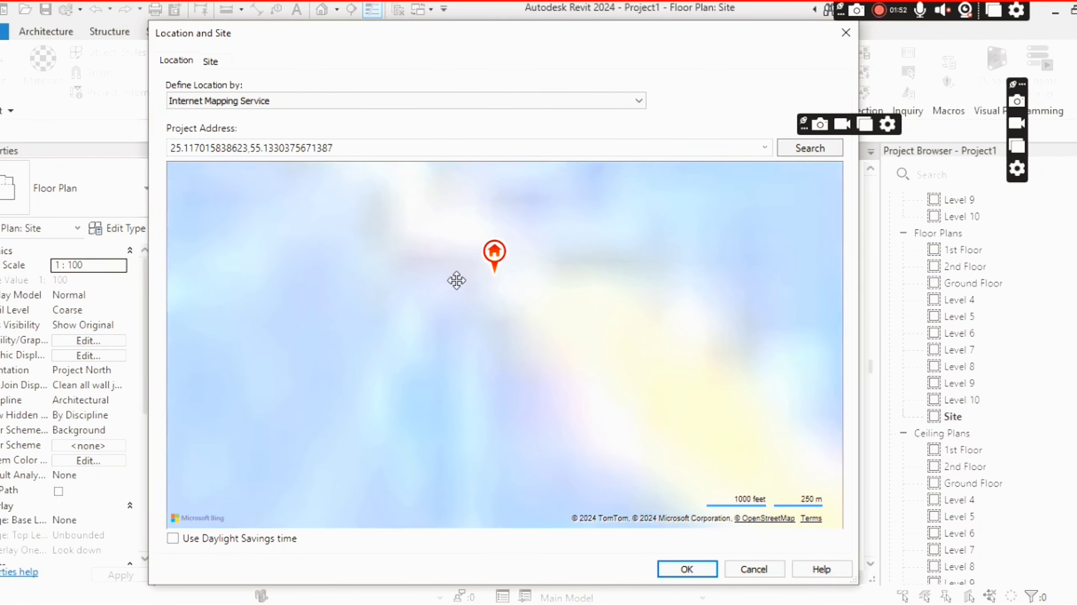
scroll(563, 259, "up", 1)
scroll(480, 348, "up", 3)
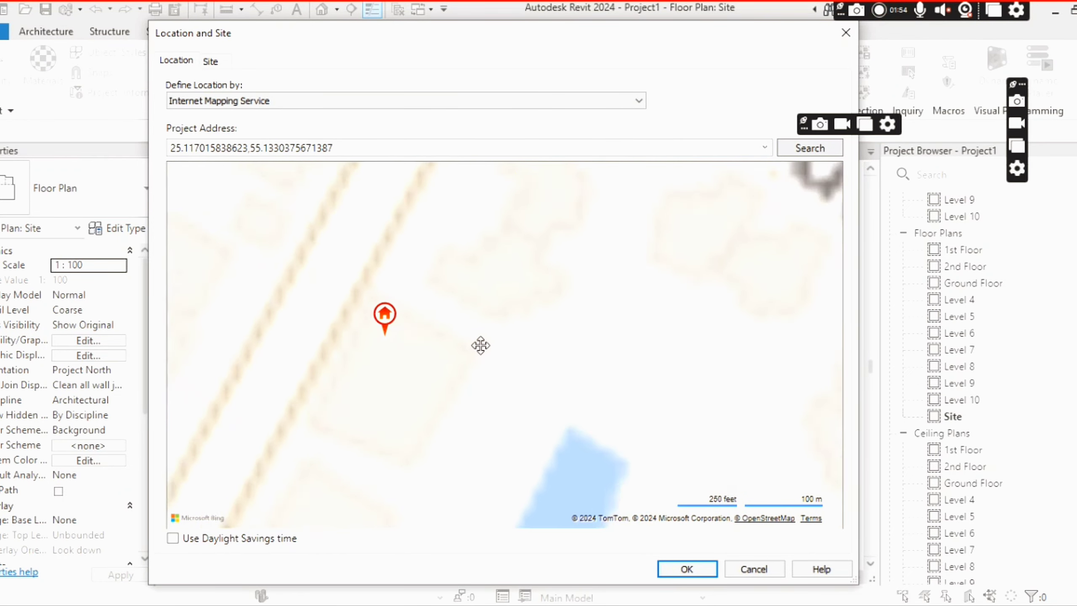
left_click_drag(505, 384, 593, 329)
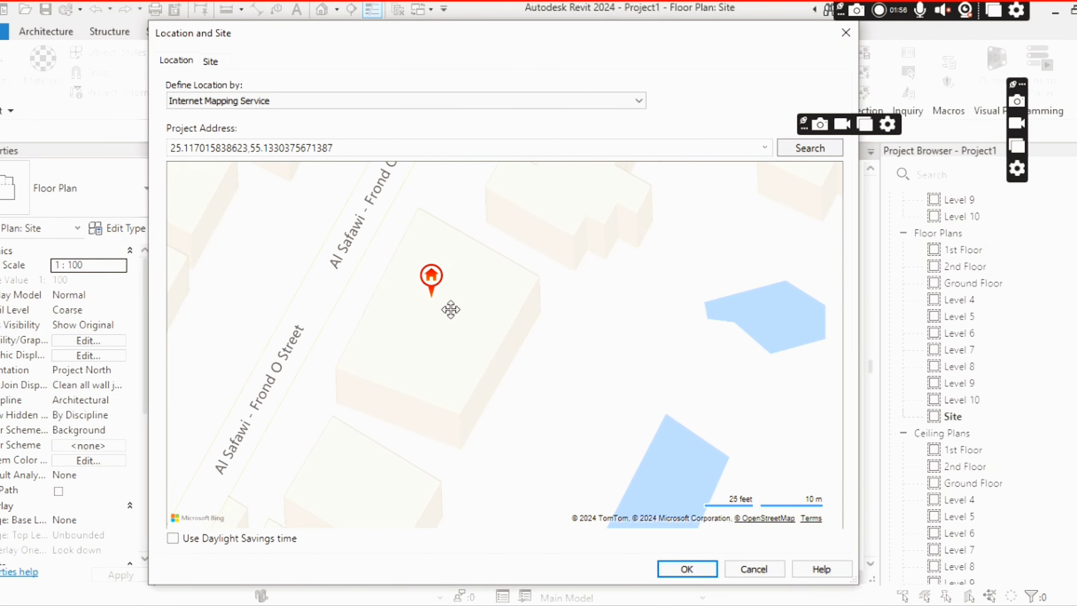
mouse_move(453, 312)
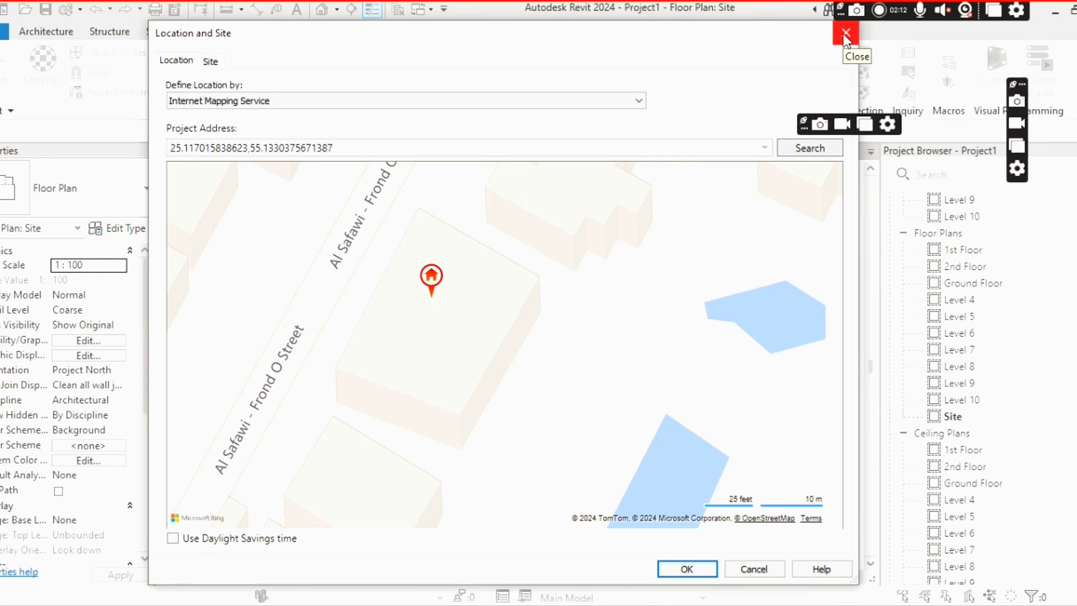
left_click(692, 567)
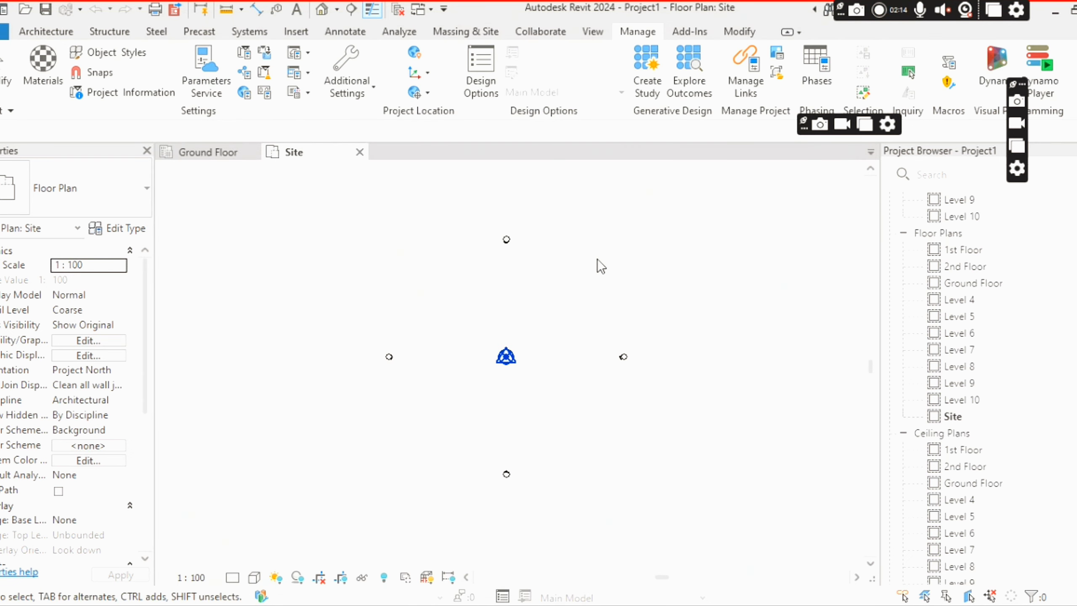
scroll(526, 339, "up", 2)
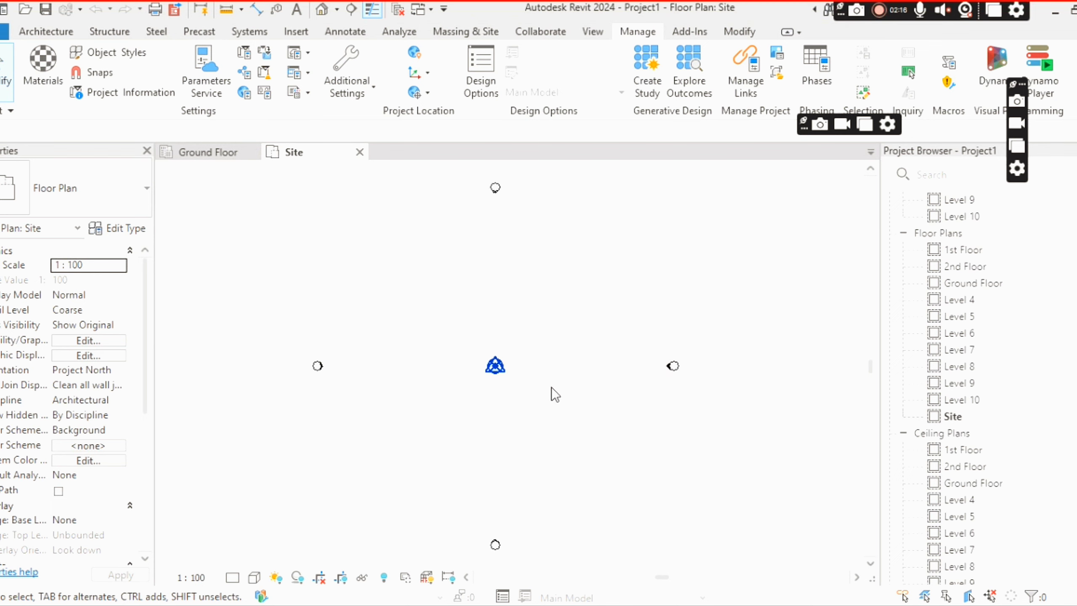
middle_click_drag(551, 387, 527, 342)
scroll(555, 352, "down", 2)
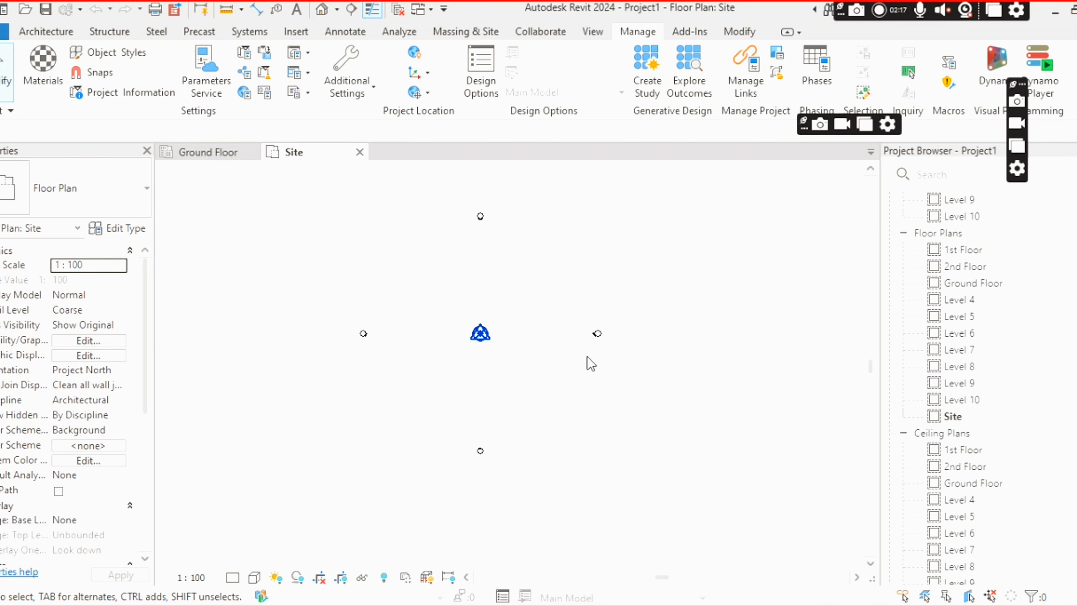
Select the Site and Ground Floor floor plans alternately in the Project Browser to compare the two views.
left_click(955, 418)
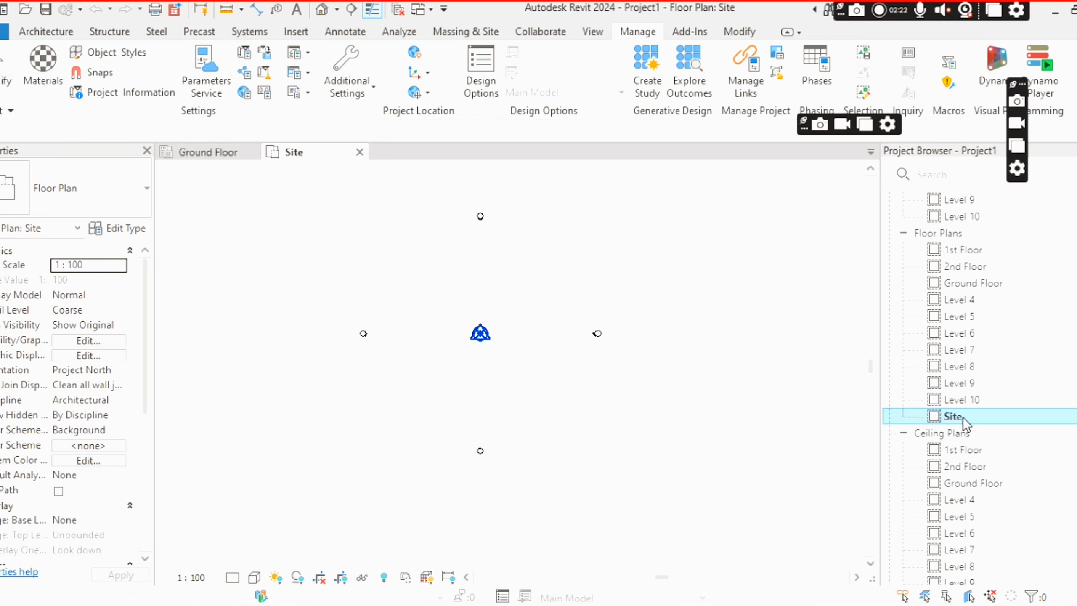
left_click(980, 286)
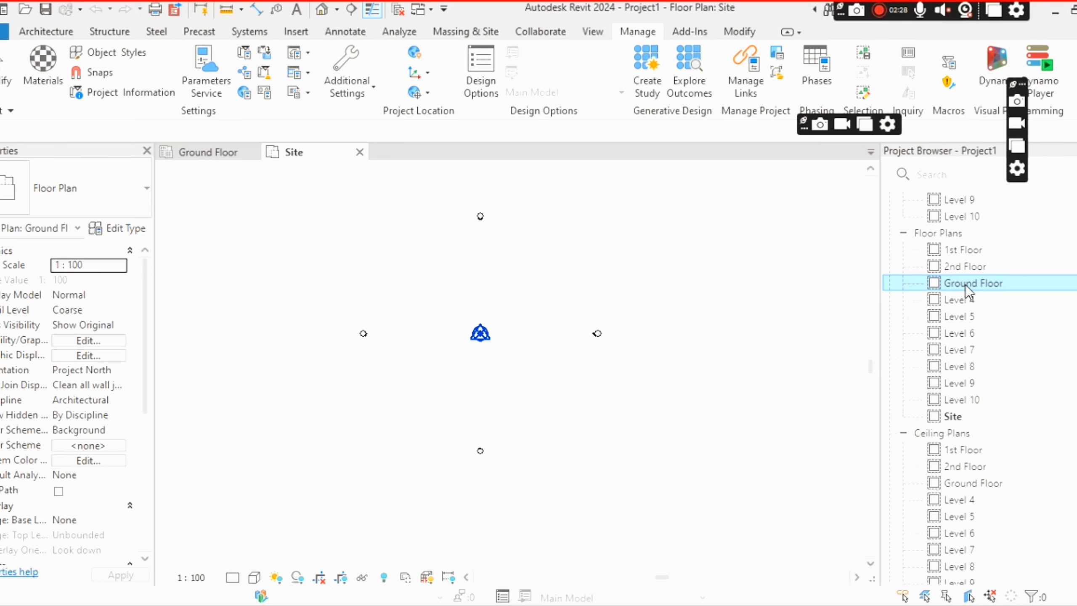
left_click(952, 420)
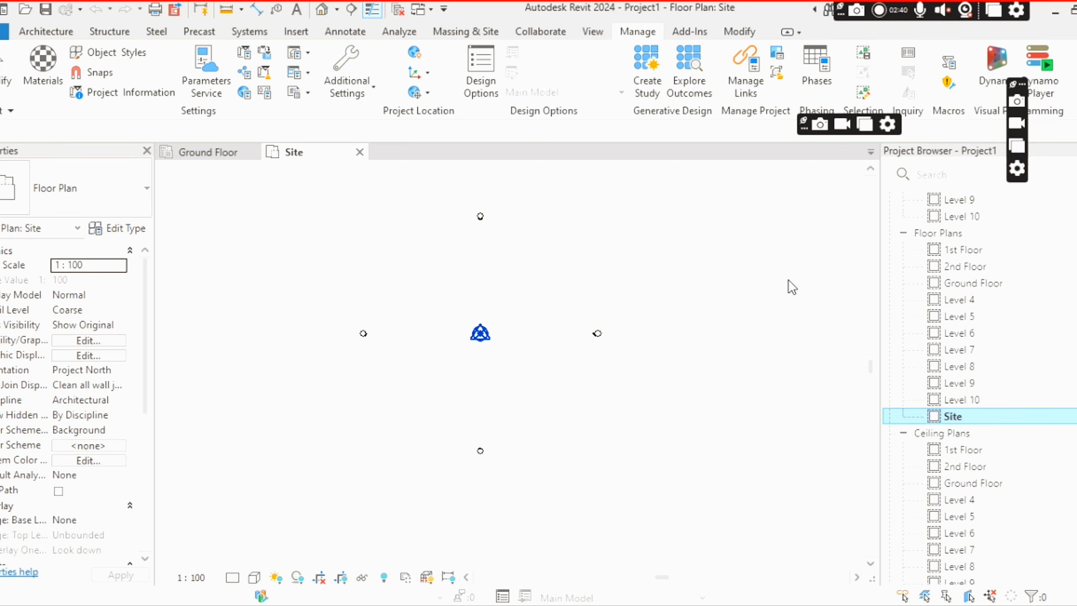
left_click(954, 283)
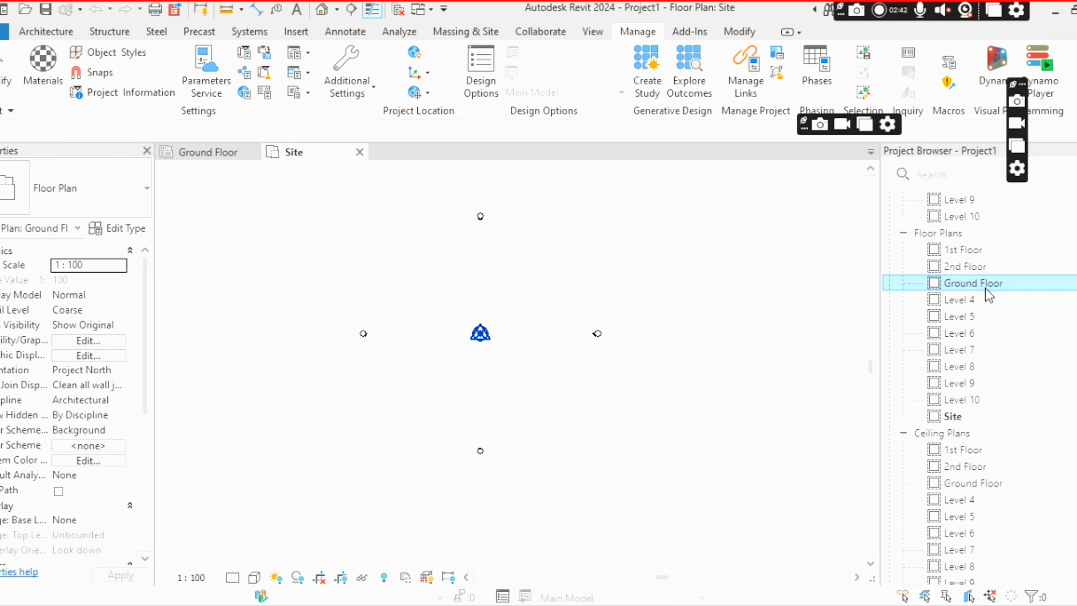
Open the North building elevation and examine the Ground Floor level's name and elevation.
scroll(916, 477, "down", 4)
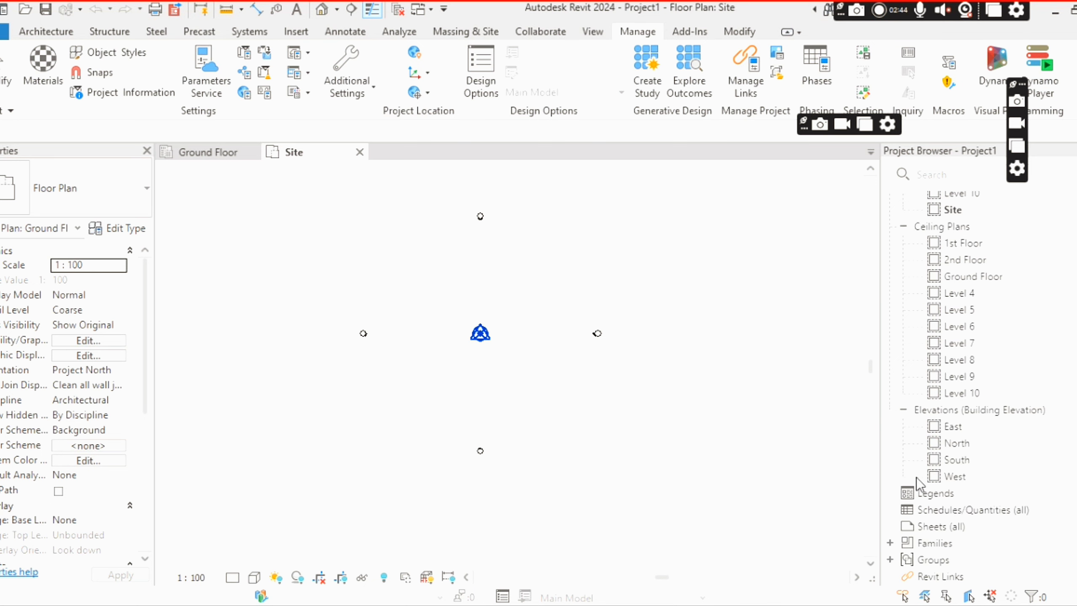
double_click(954, 442)
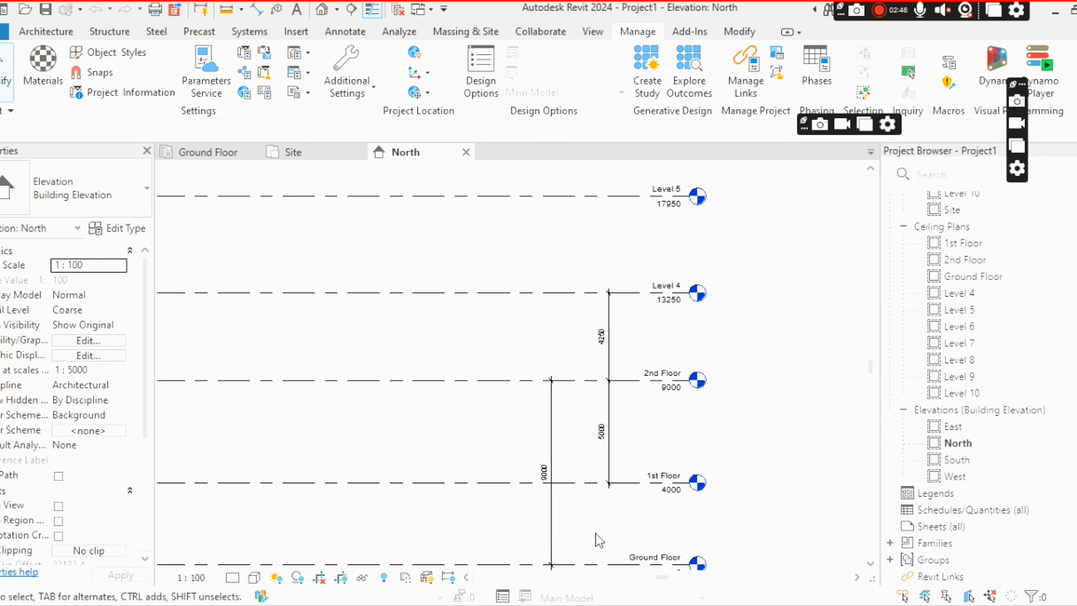
middle_click_drag(598, 540, 528, 373)
scroll(528, 374, "up", 5)
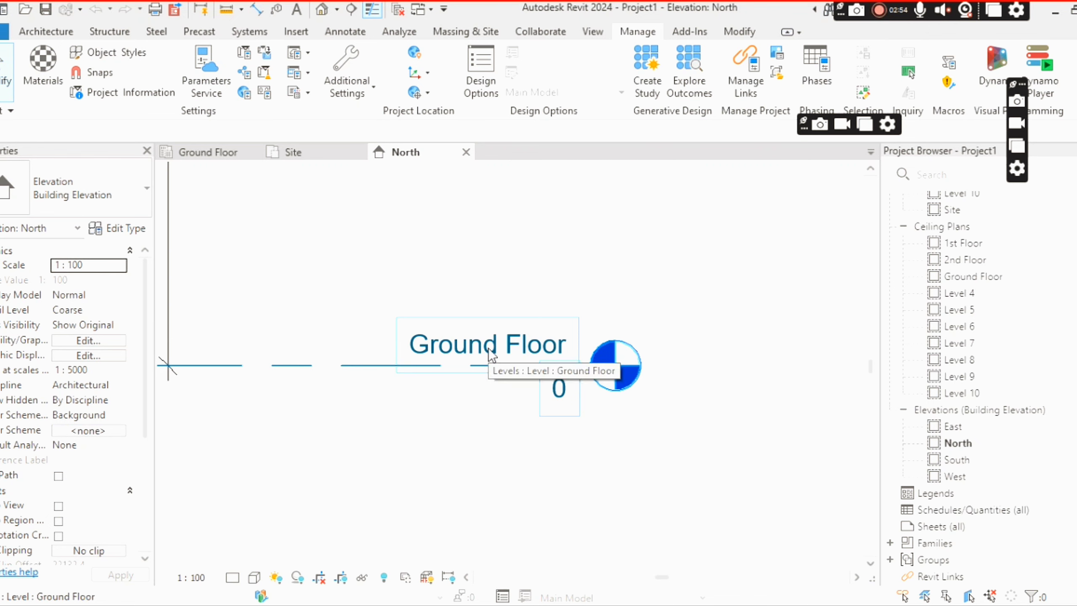
scroll(489, 349, "down", 3)
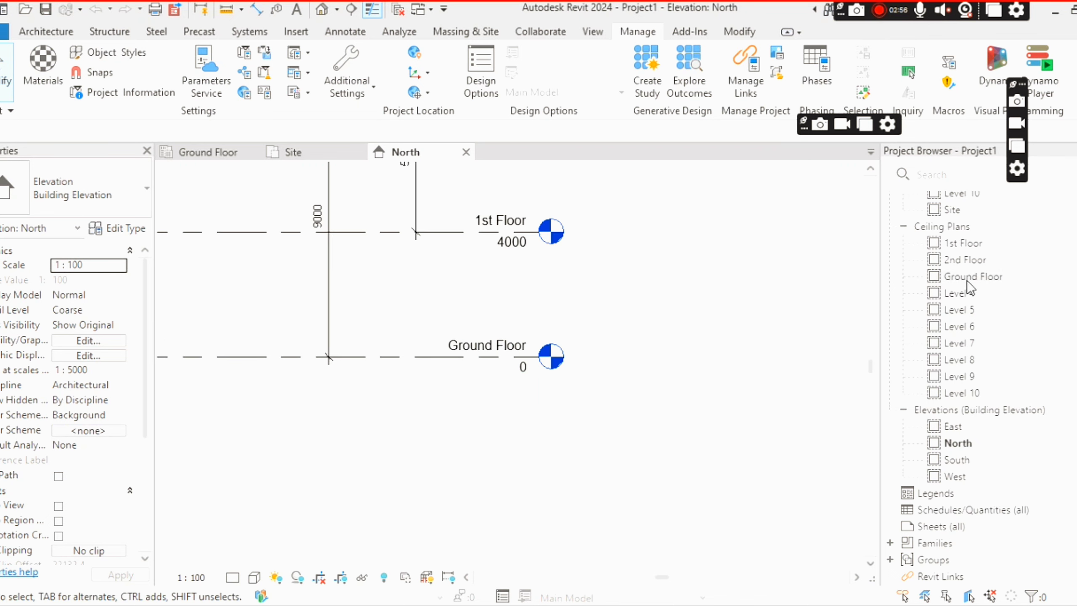
scroll(959, 316, "up", 5)
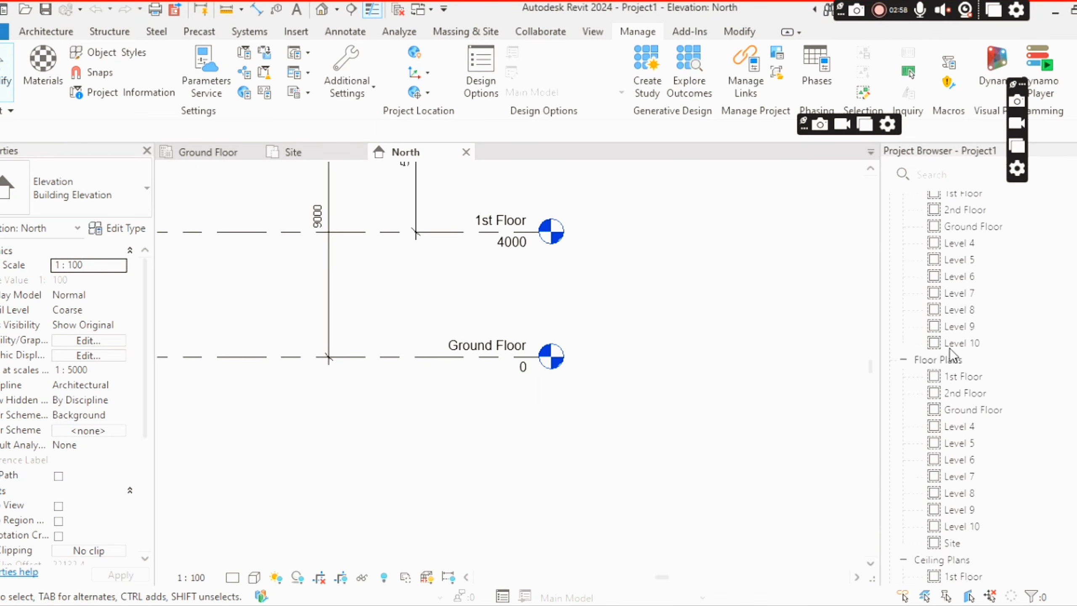
Open the Ground Floor floor plan from the Project Browser.
scroll(961, 292, "up", 3)
scroll(957, 356, "down", 5)
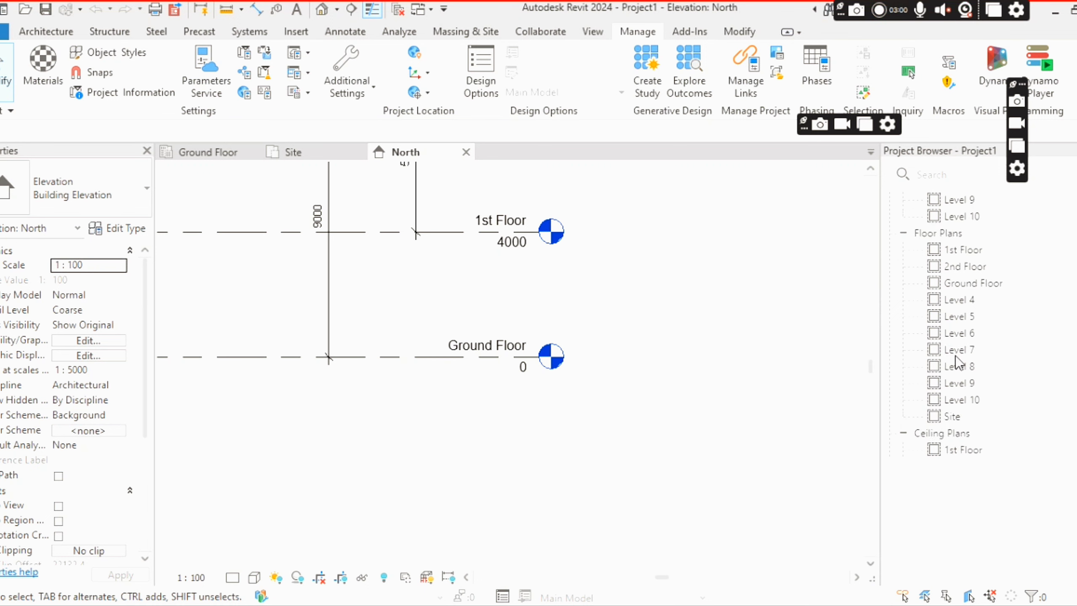
left_click(953, 334)
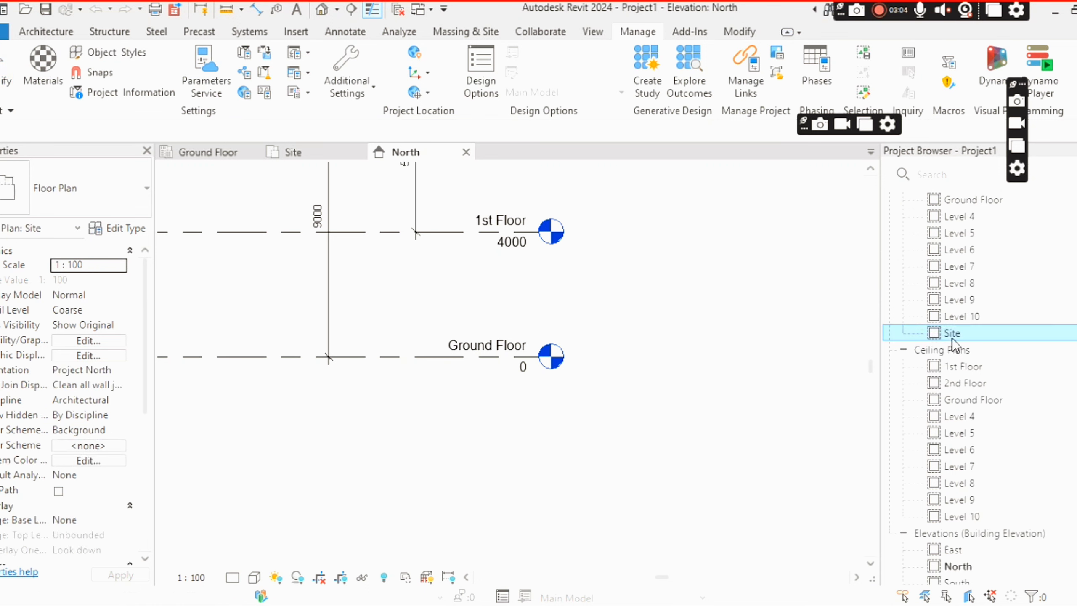
scroll(952, 338, "up", 2)
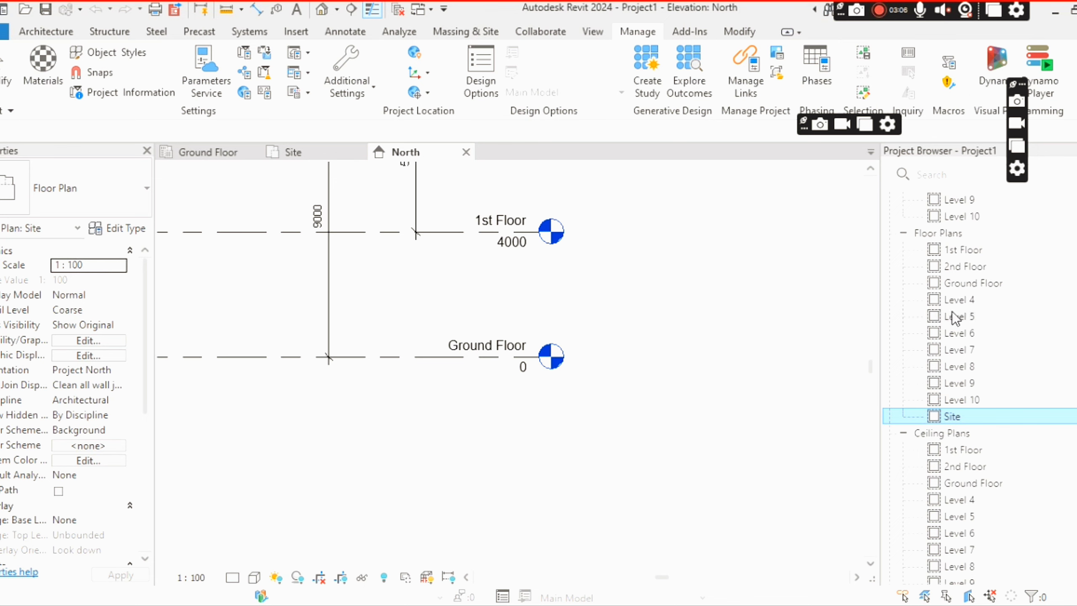
double_click(971, 281)
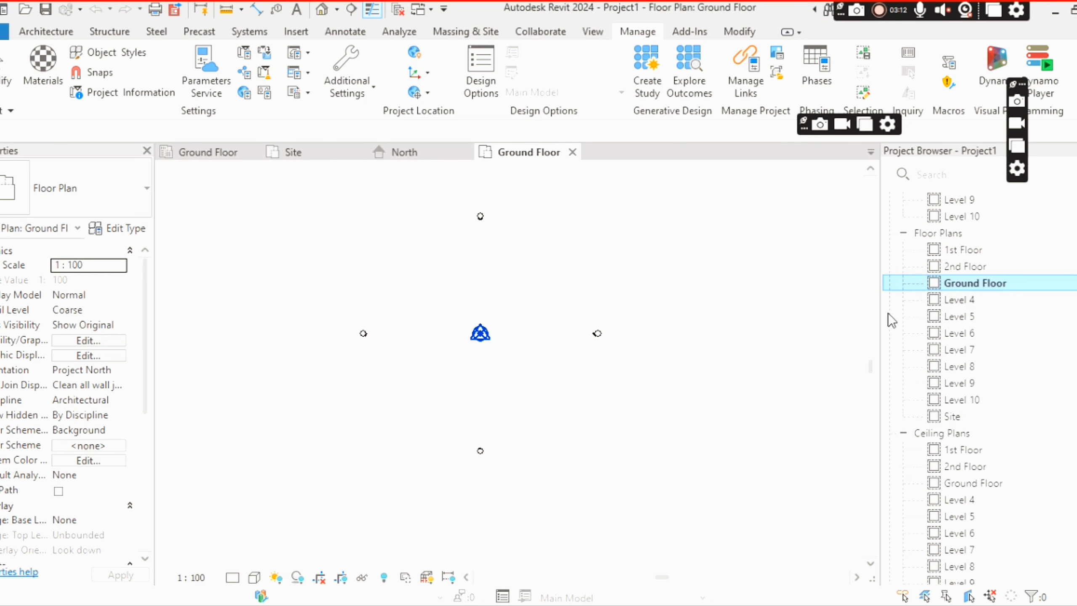
scroll(1013, 286, "up", 3)
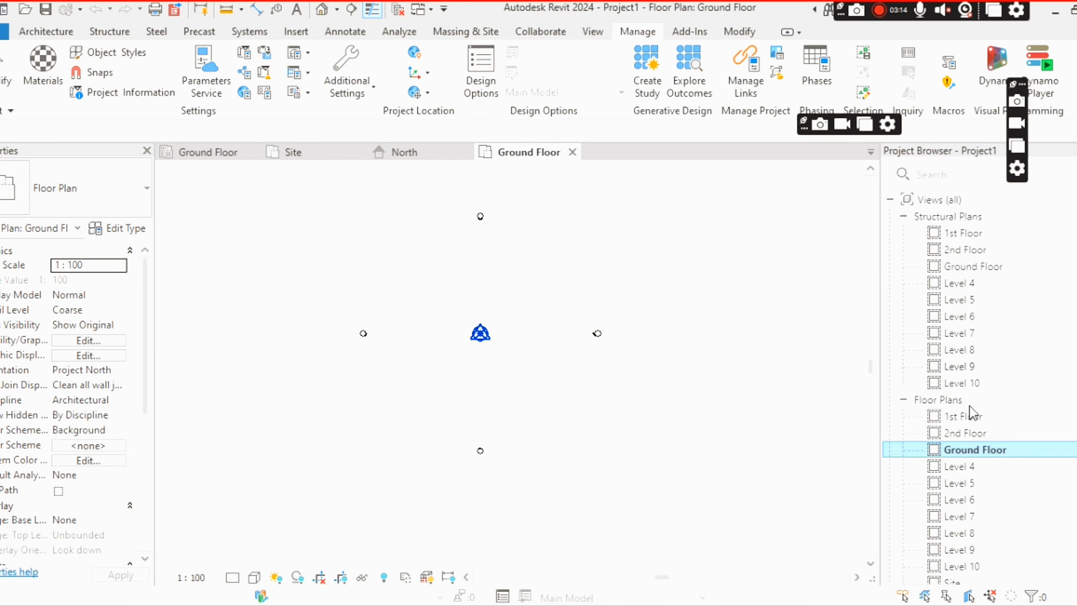
scroll(961, 436, "down", 5)
scroll(975, 284, "up", 5)
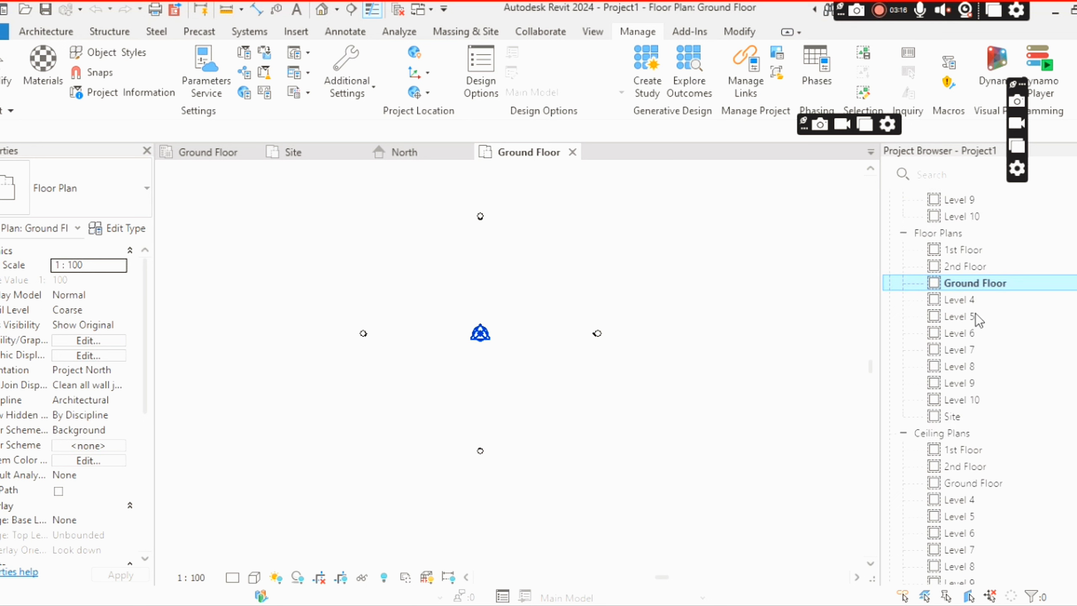
Select the Project Base Point in the Ground Floor plan to examine its shared site coordinates, then clear the selection.
scroll(480, 342, "up", 3)
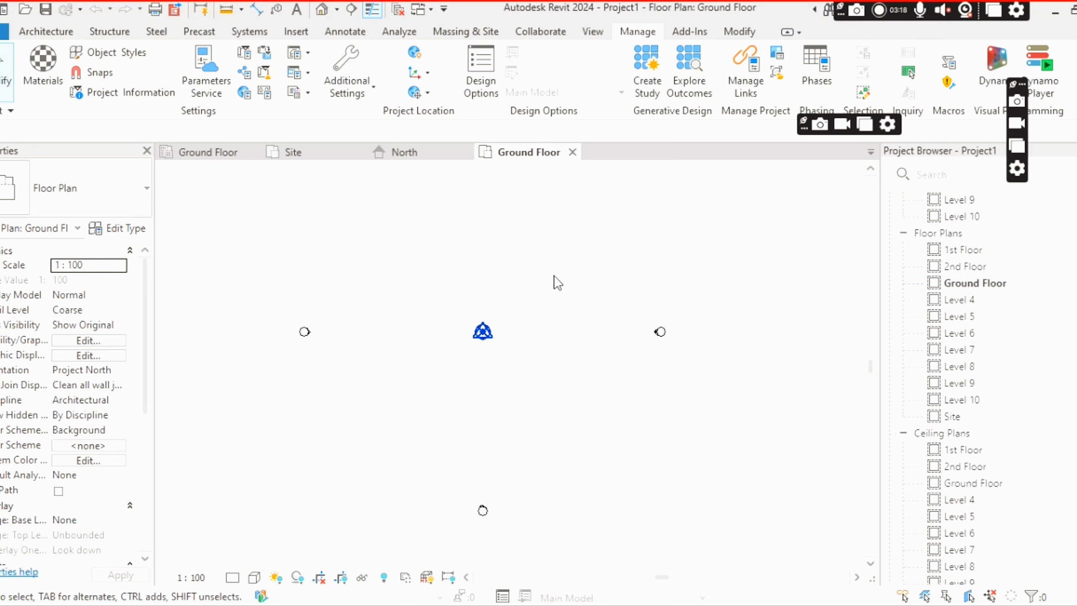
left_click(492, 387)
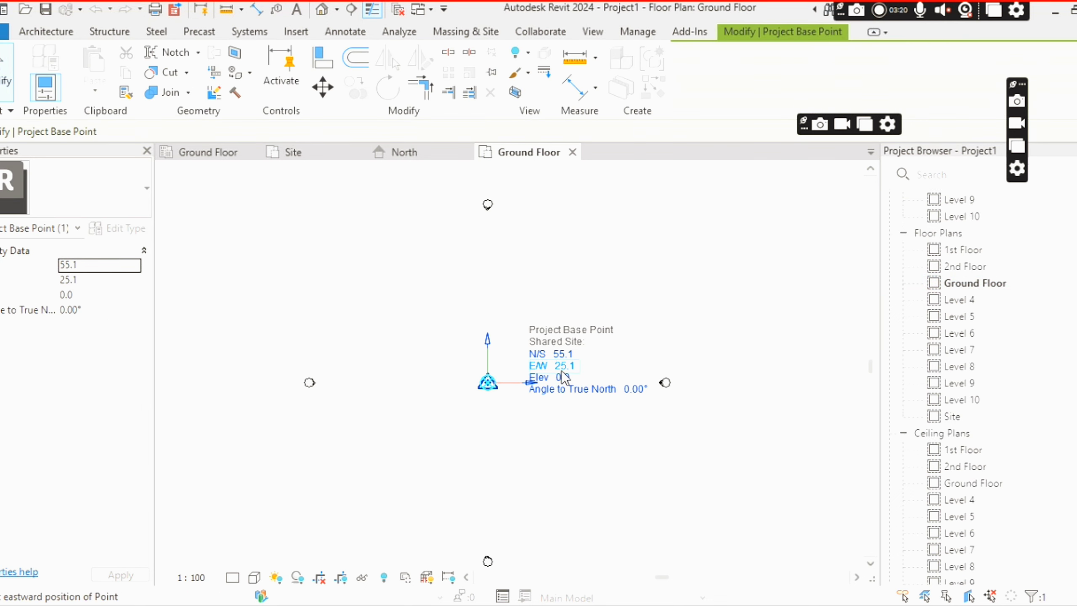
key("Escape")
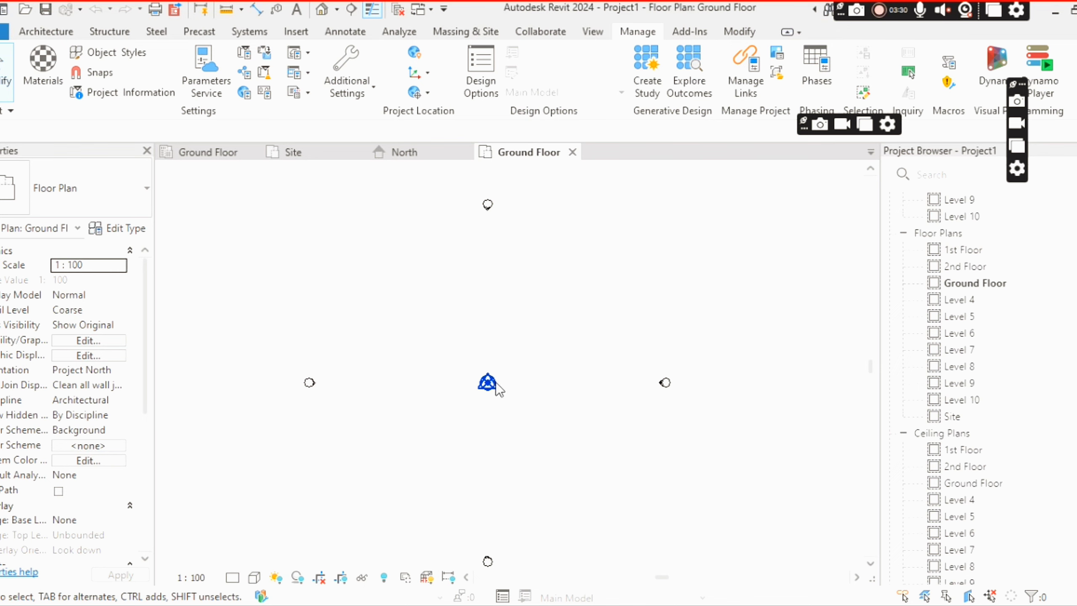
scroll(519, 298, "down", 1)
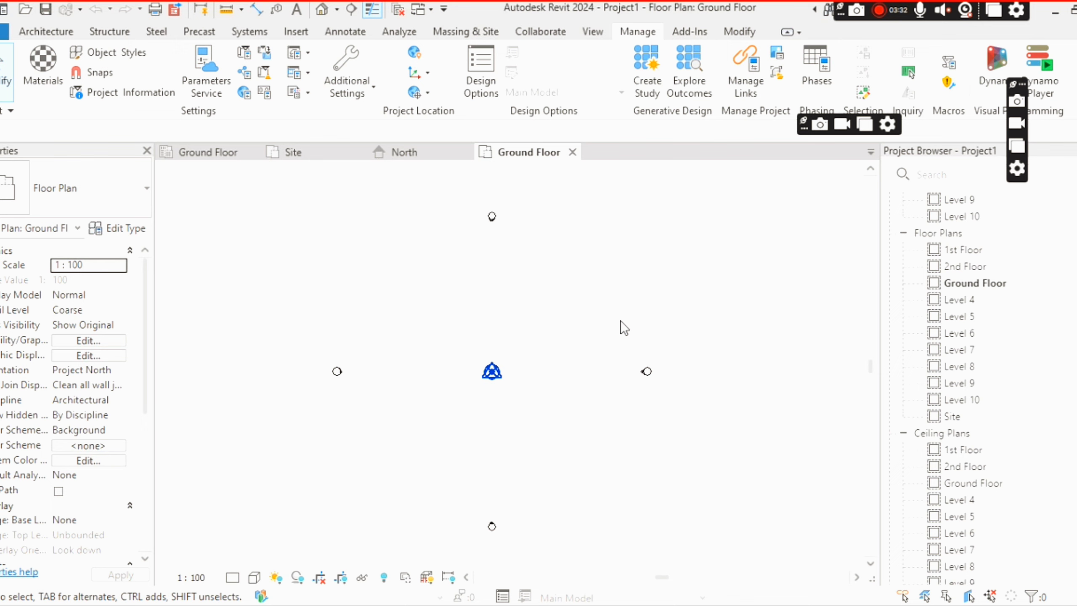
scroll(608, 298, "up", 1)
scroll(603, 288, "down", 1)
middle_click_drag(622, 302, 622, 299)
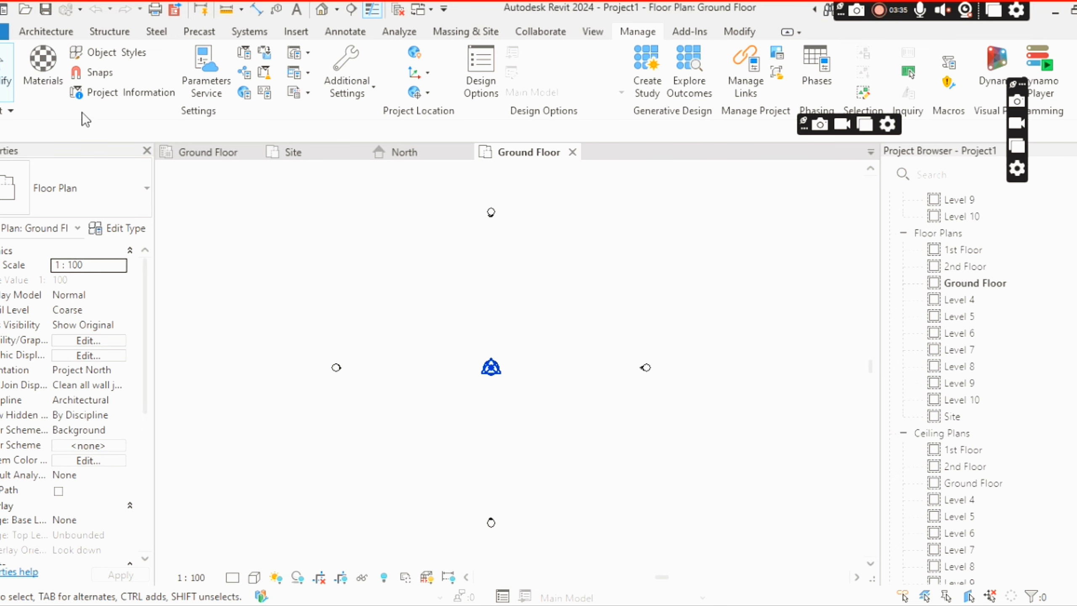
Draw a vertical grid line from the Project Base Point up to just below the upper elevation marker, using the 6.5mm Bubble type.
left_click(59, 35)
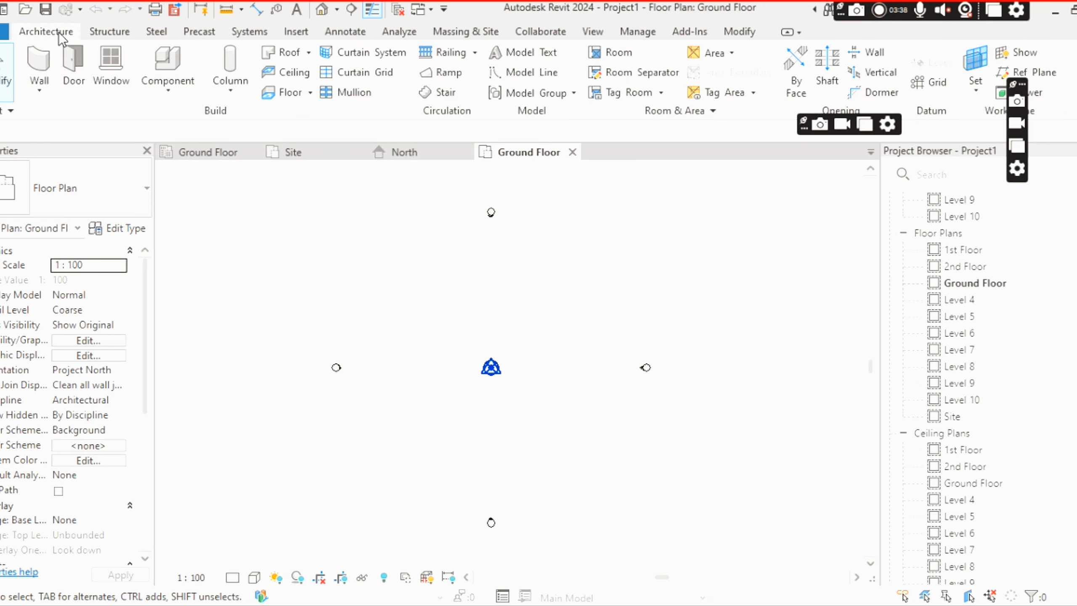
left_click(933, 85)
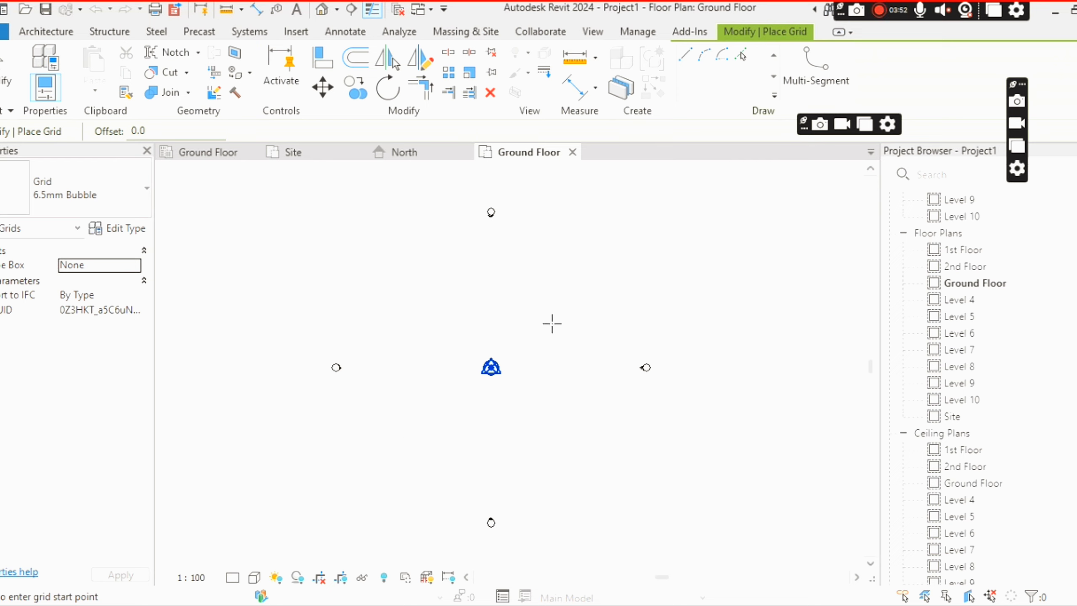
left_click(492, 367)
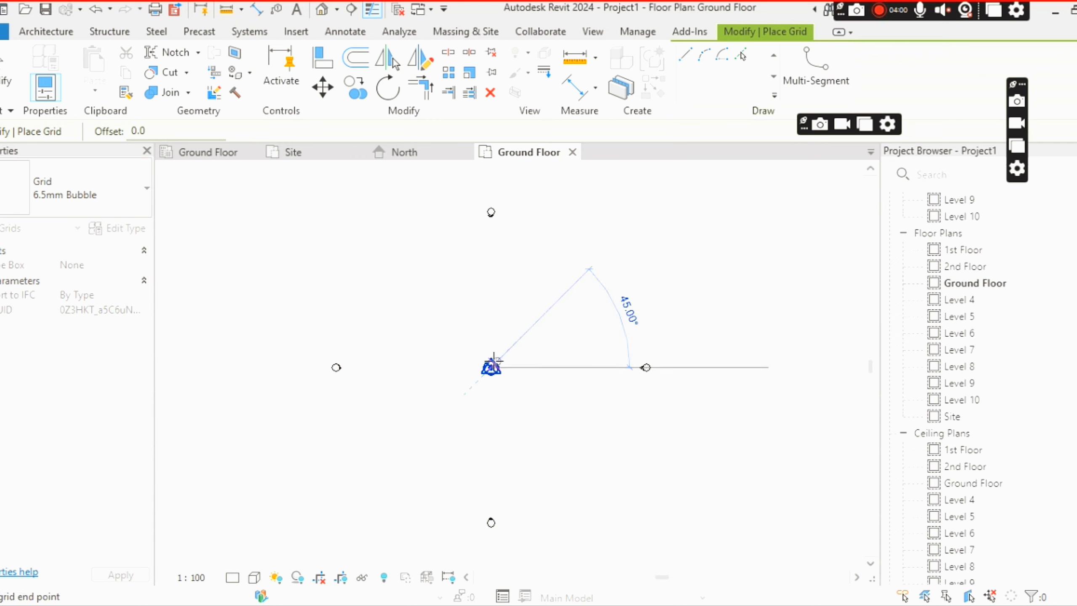
scroll(490, 303, "up", 3)
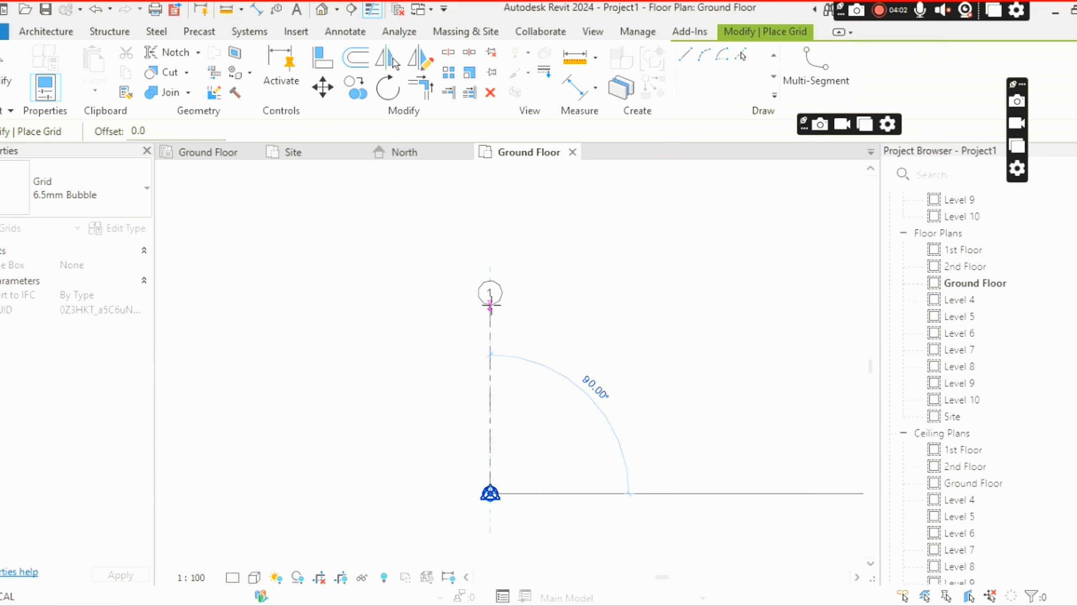
scroll(492, 244, "down", 3)
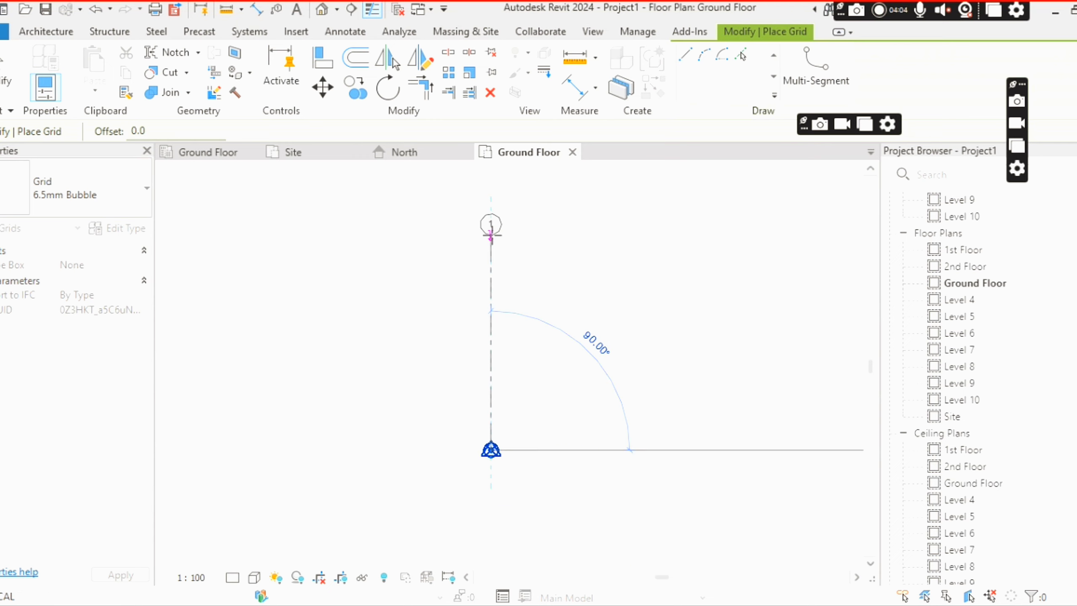
scroll(492, 265, "down", 2)
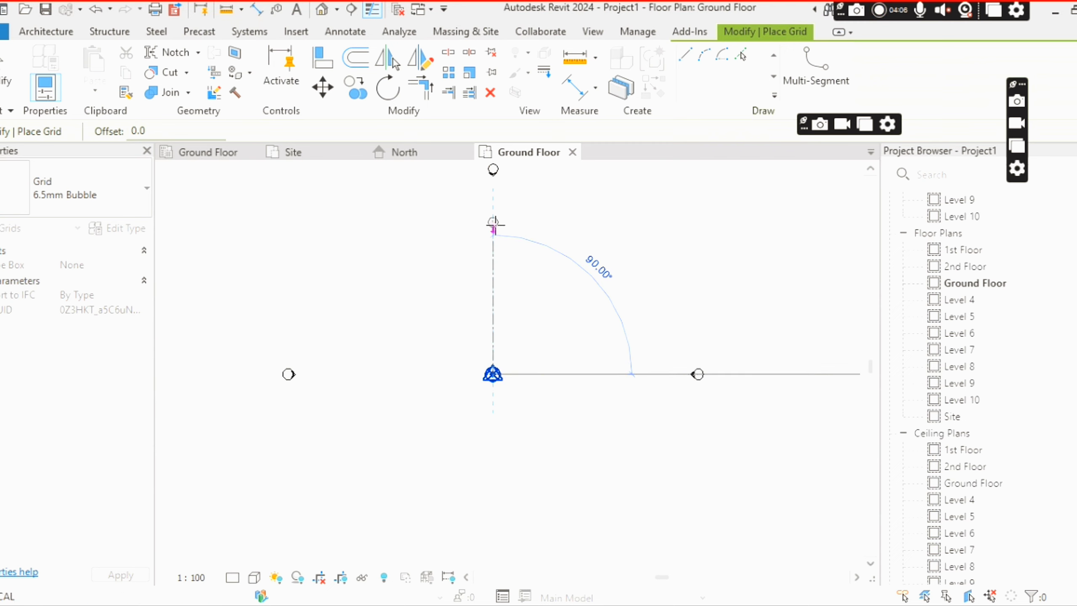
left_click(493, 220)
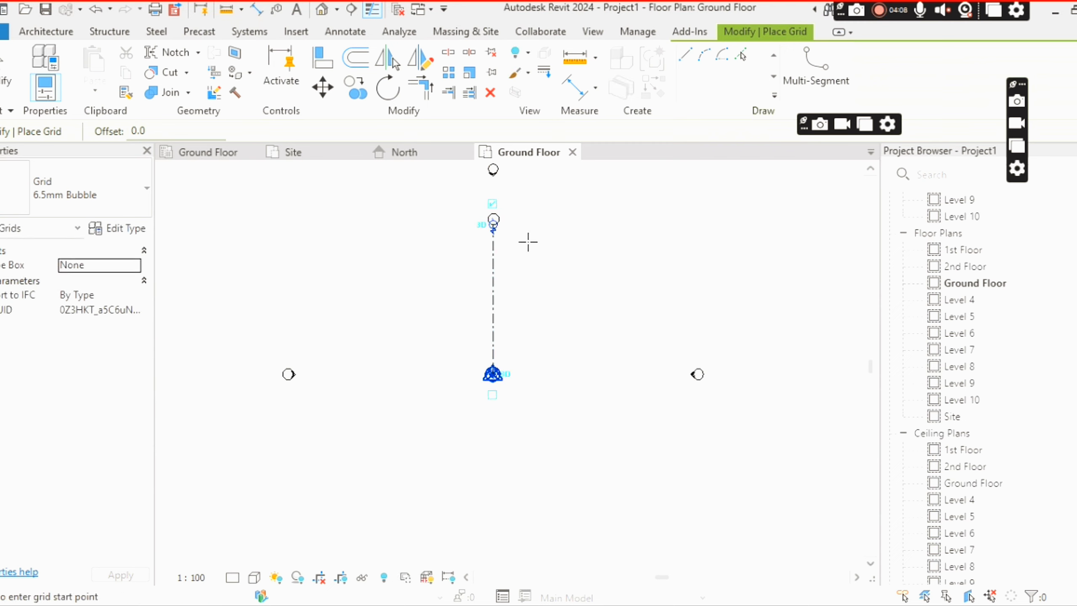
scroll(492, 224, "up", 4)
scroll(483, 255, "up", 1)
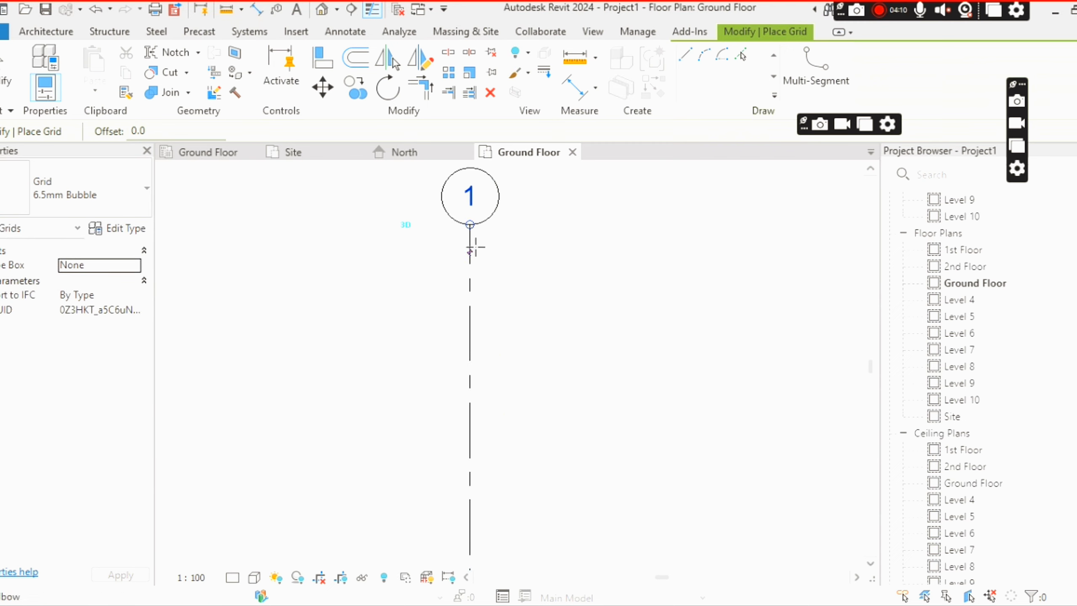
key("Escape")
key("Escape")
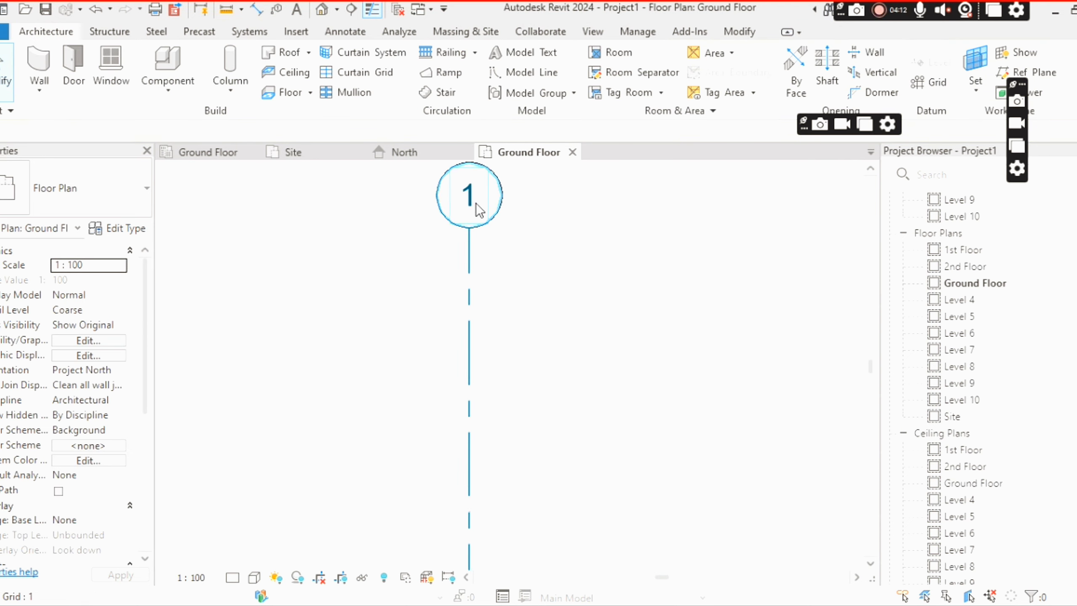
Rename the vertical grid line as A in its bubble.
scroll(488, 234, "up", 1)
scroll(488, 248, "down", 1)
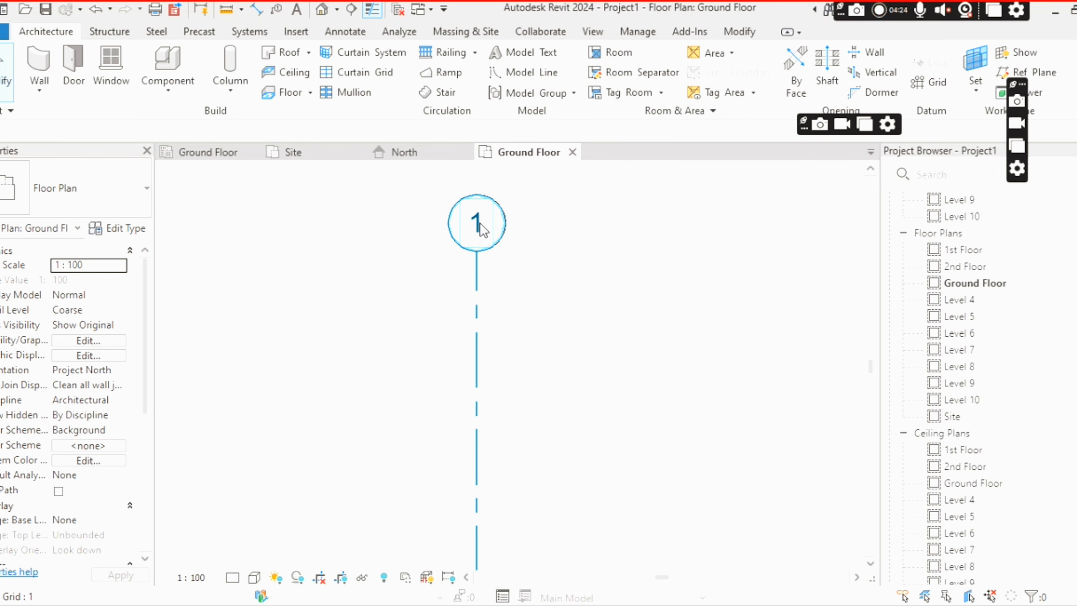
scroll(513, 307, "down", 3)
scroll(499, 277, "up", 3)
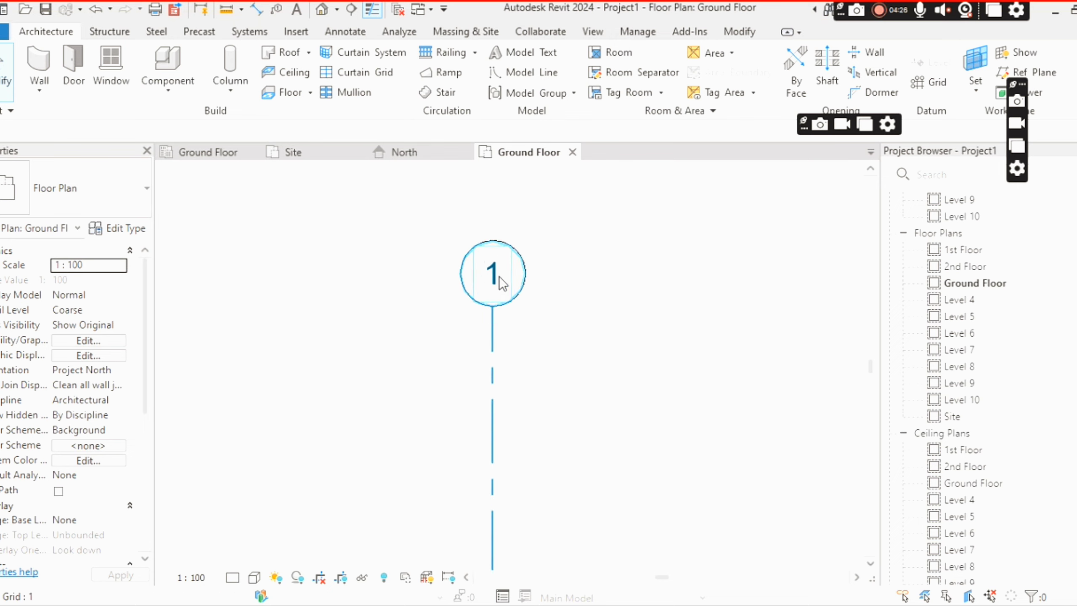
left_click(499, 280)
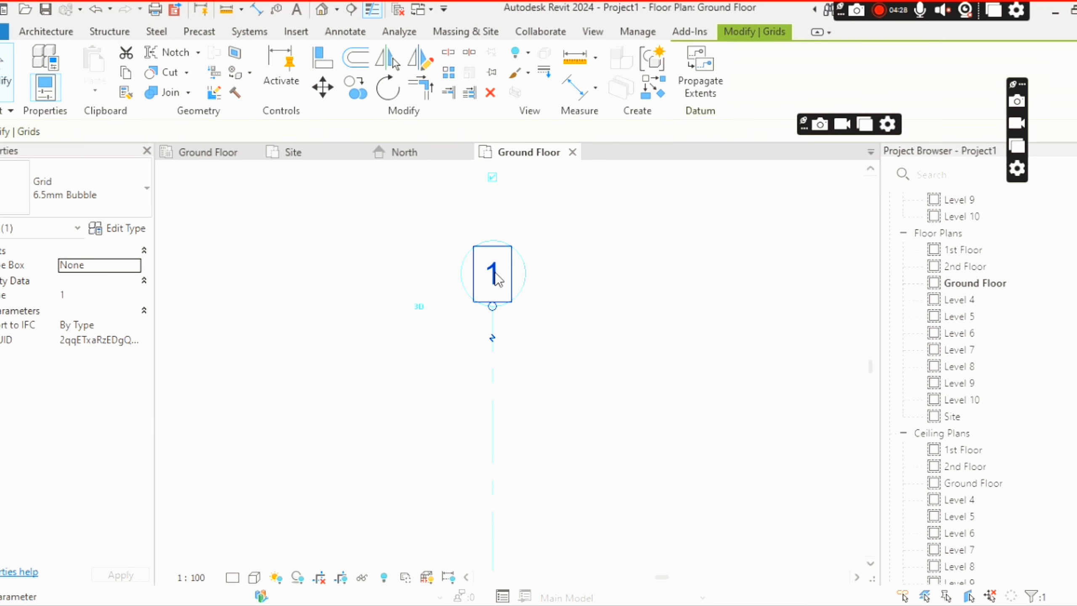
left_click(499, 276)
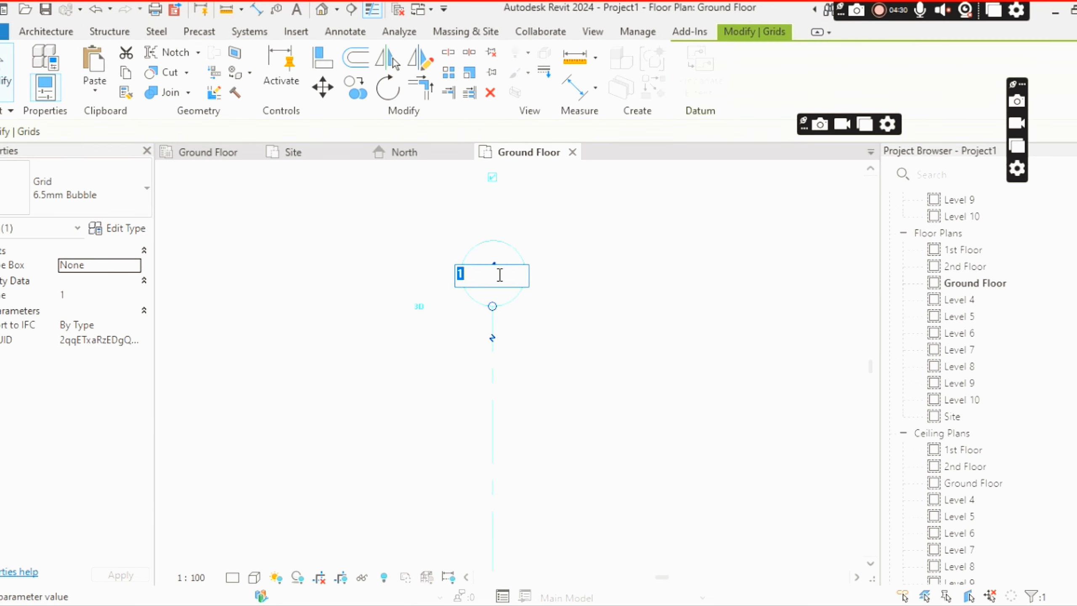
key("Return")
left_click(609, 312)
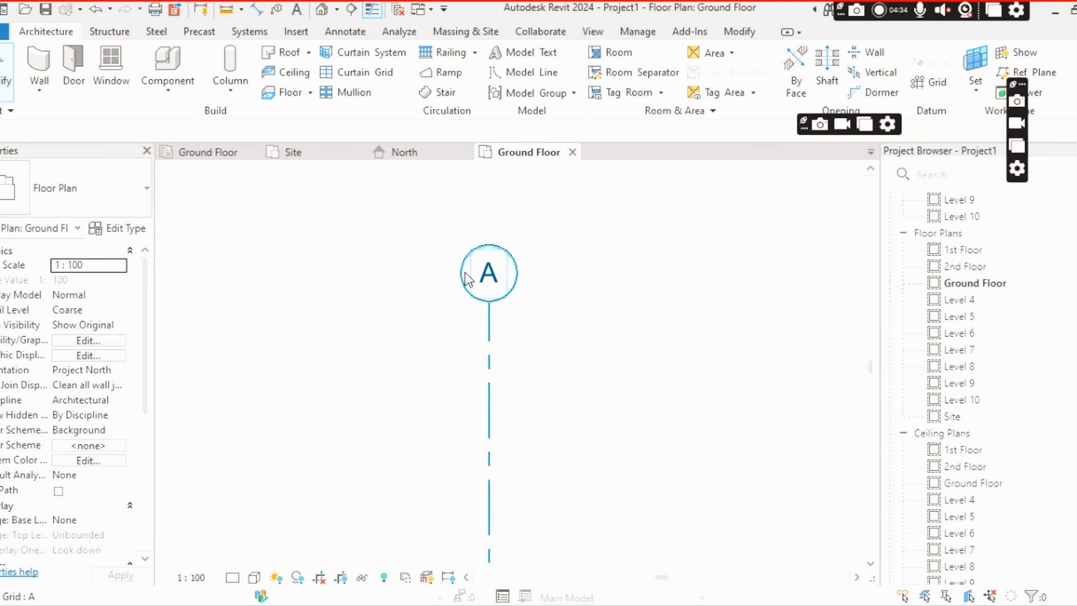
Extend the lower end of grid A straight down past the Project Base Point to just above the lower elevation marker.
scroll(468, 280, "down", 2)
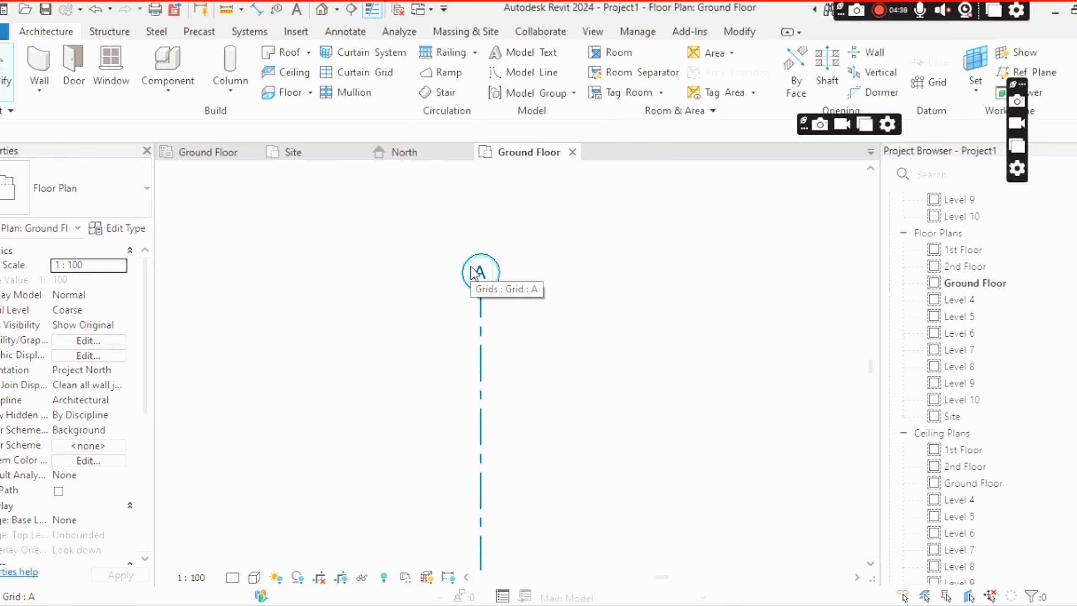
scroll(498, 322, "down", 3)
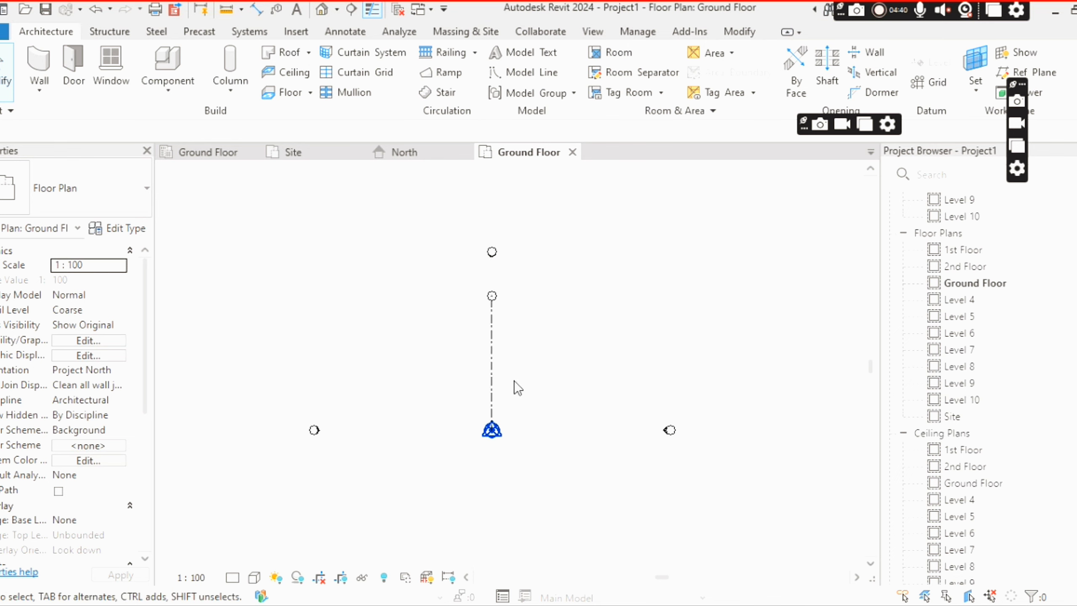
middle_click_drag(544, 410, 545, 329)
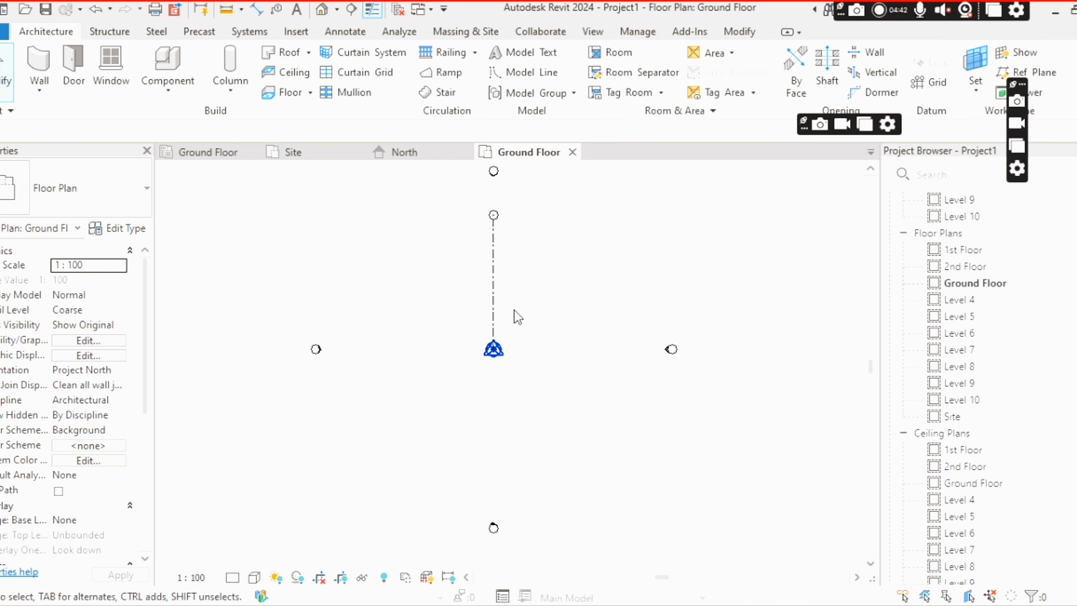
left_click(494, 293)
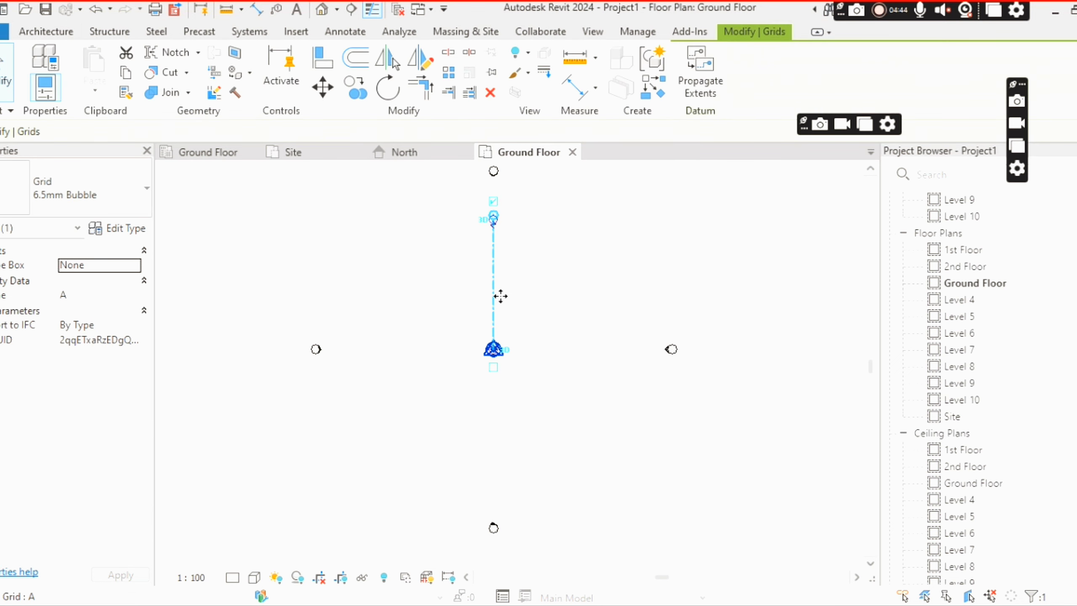
scroll(503, 361, "up", 2)
scroll(492, 348, "up", 6)
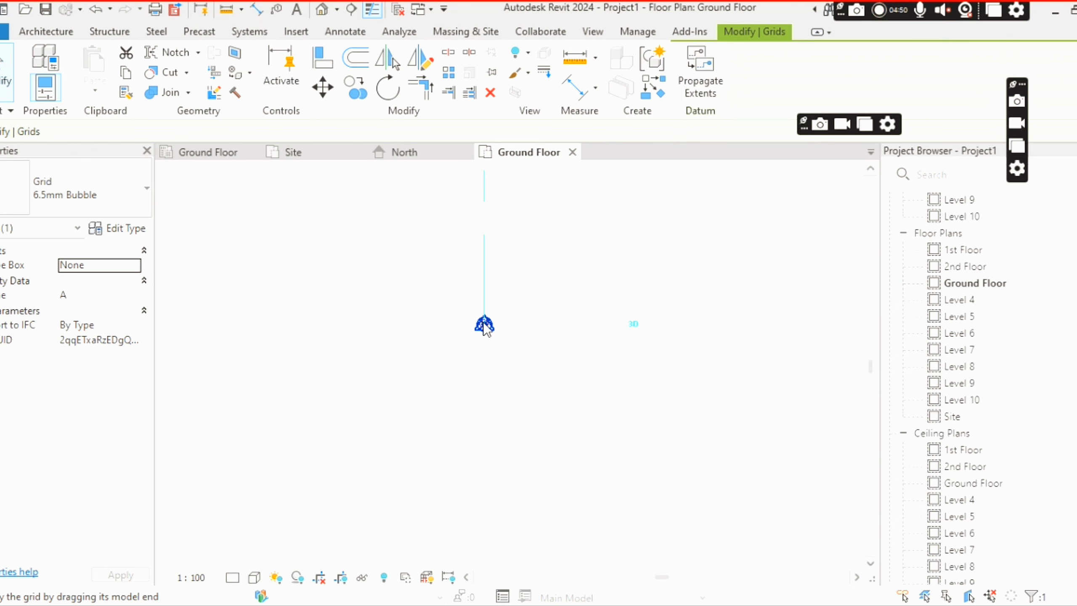
left_click_drag(484, 329, 485, 544)
scroll(530, 367, "down", 6)
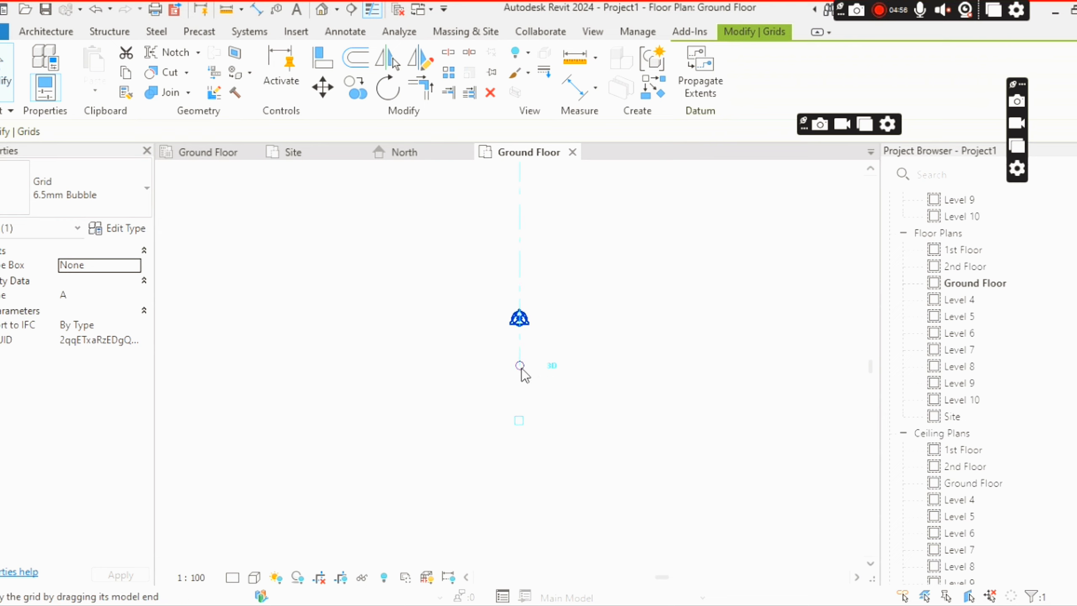
left_click_drag(522, 367, 530, 515)
scroll(543, 394, "down", 3)
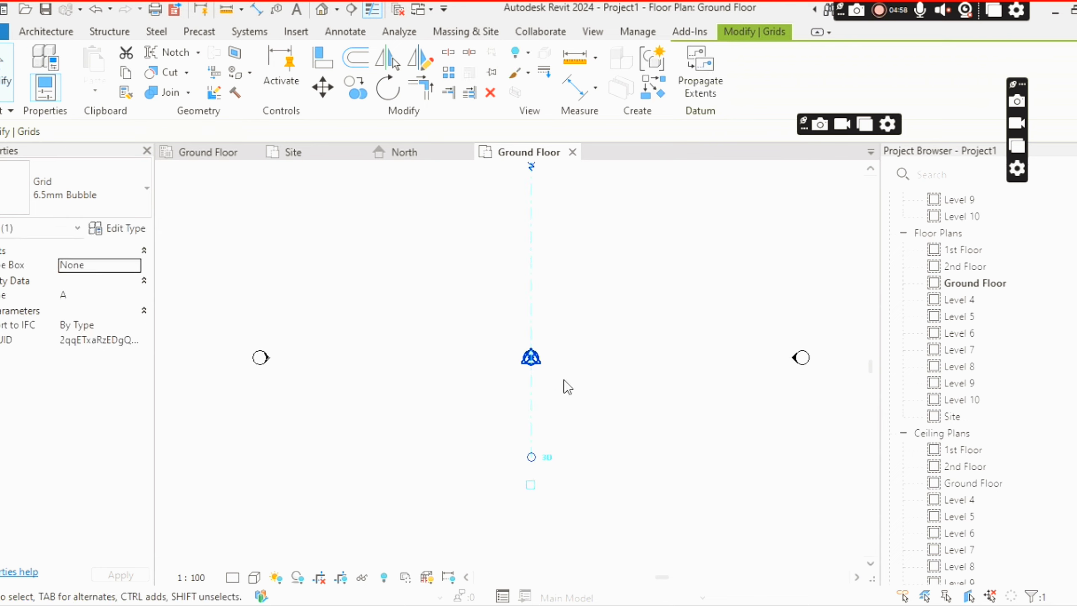
middle_click_drag(607, 431, 579, 342)
scroll(562, 334, "down", 2)
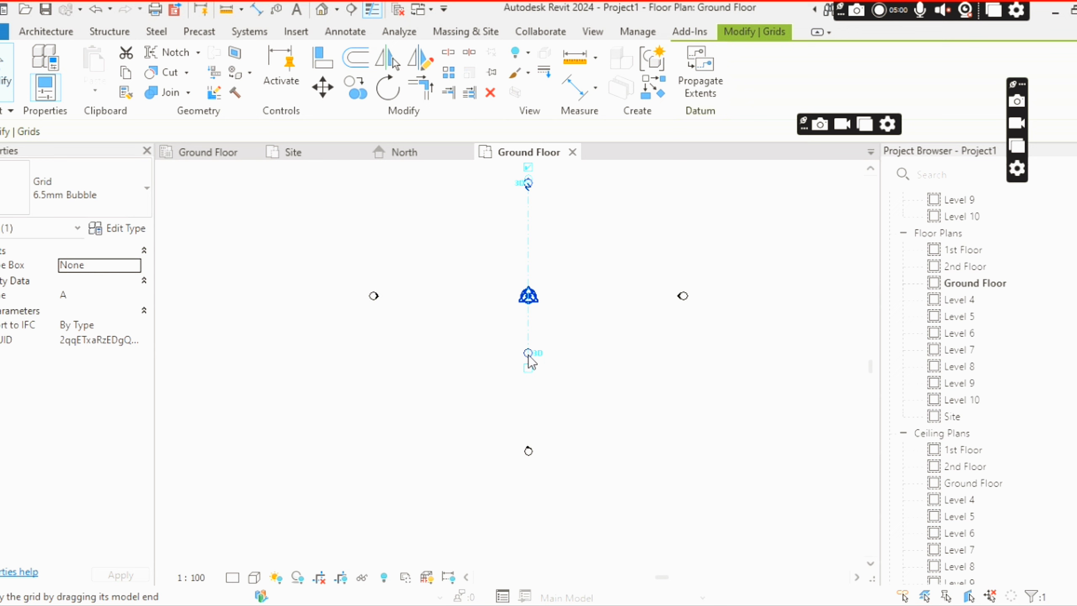
left_click_drag(528, 357, 528, 423)
left_click(575, 339)
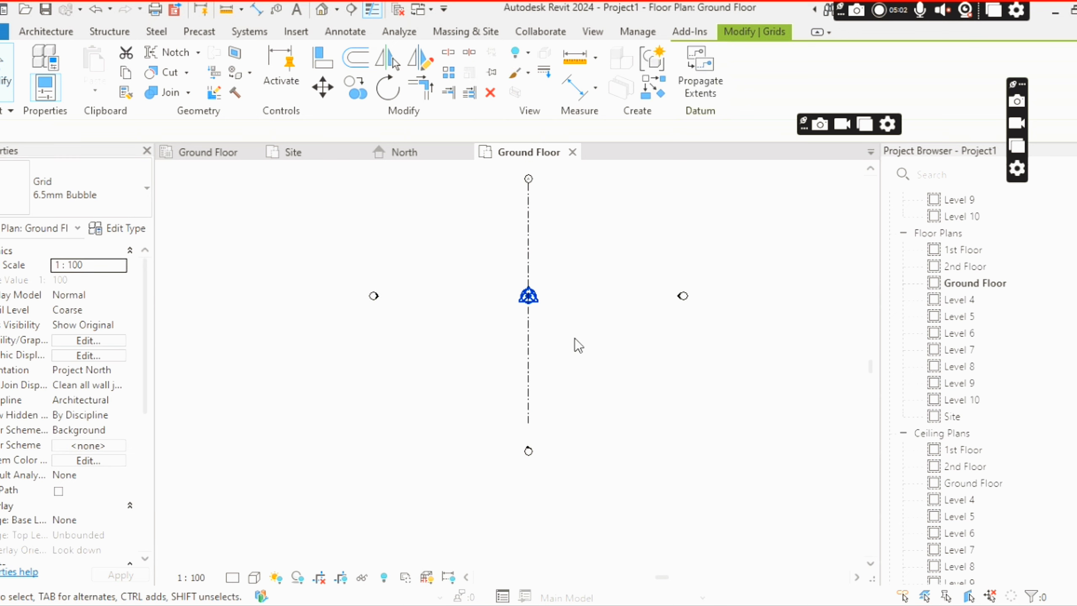
scroll(529, 297, "up", 1)
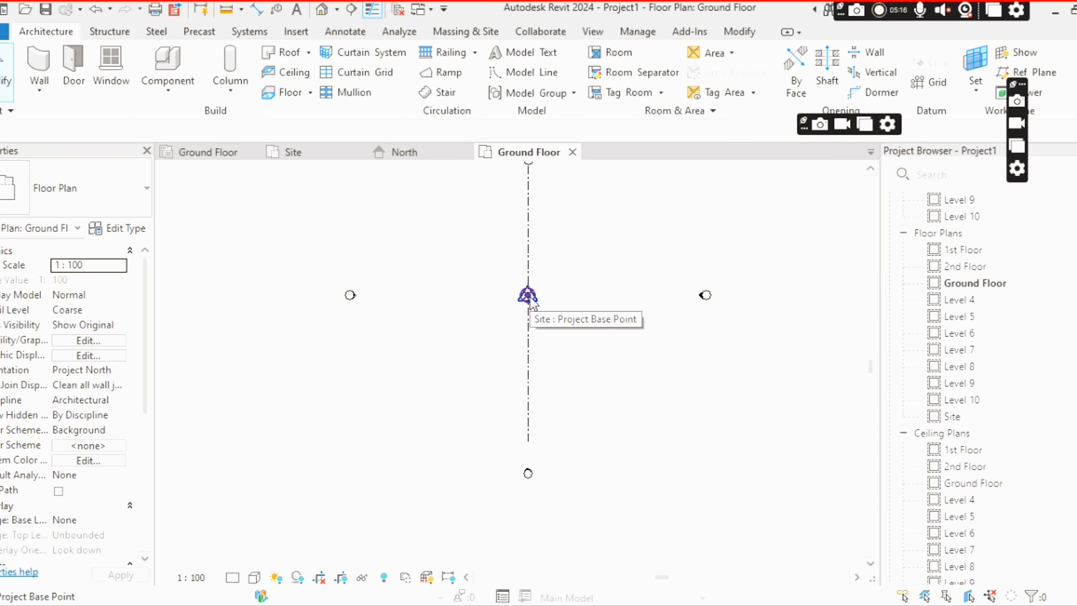
scroll(528, 299, "down", 2)
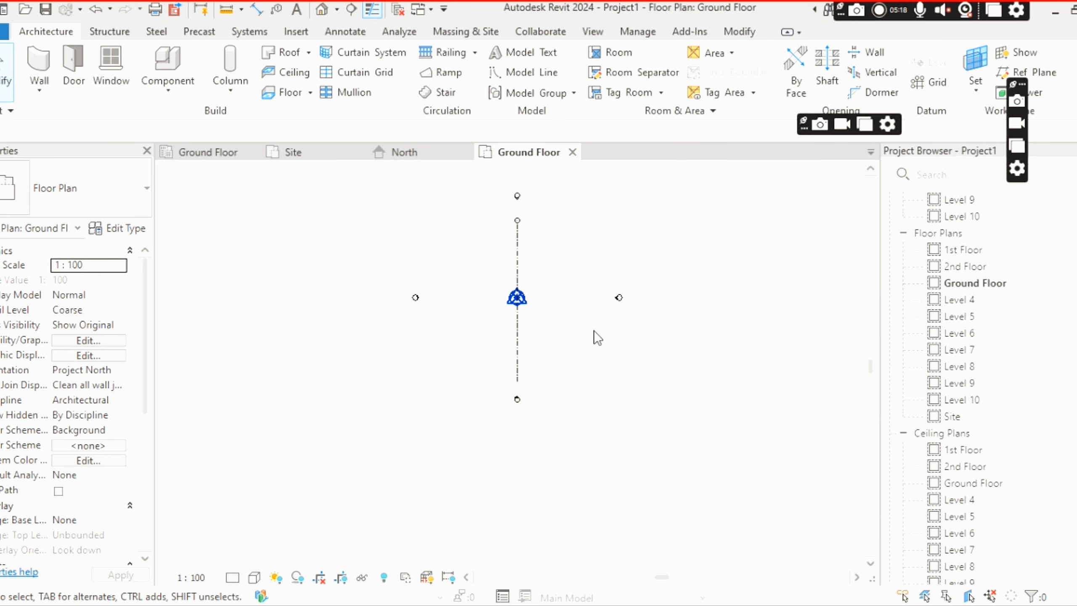
scroll(533, 297, "up", 1)
middle_click_drag(565, 277, 506, 284)
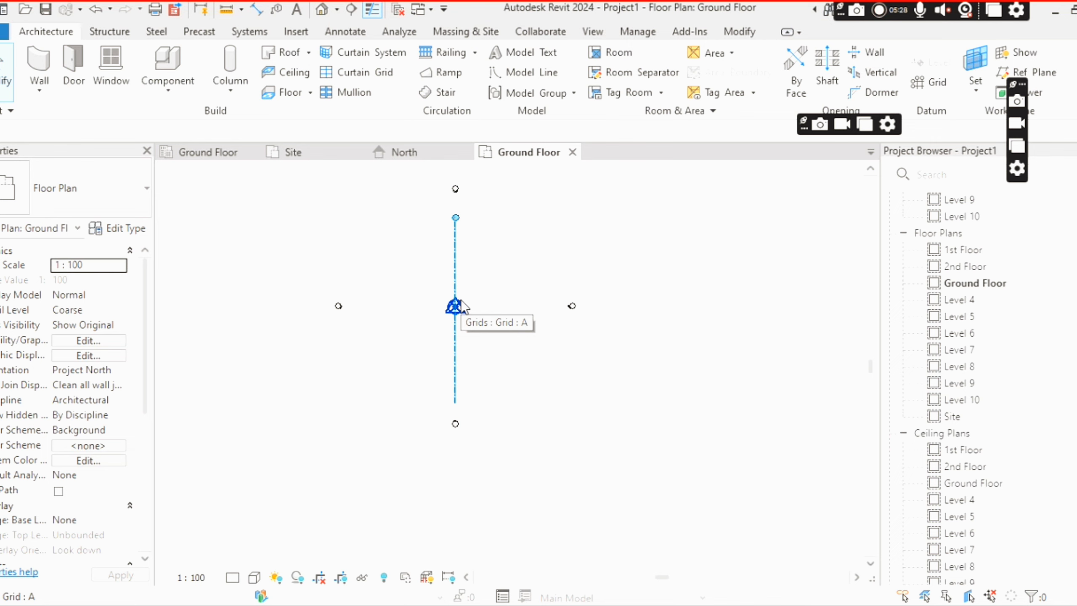
scroll(461, 212, "up", 3)
scroll(452, 244, "down", 2)
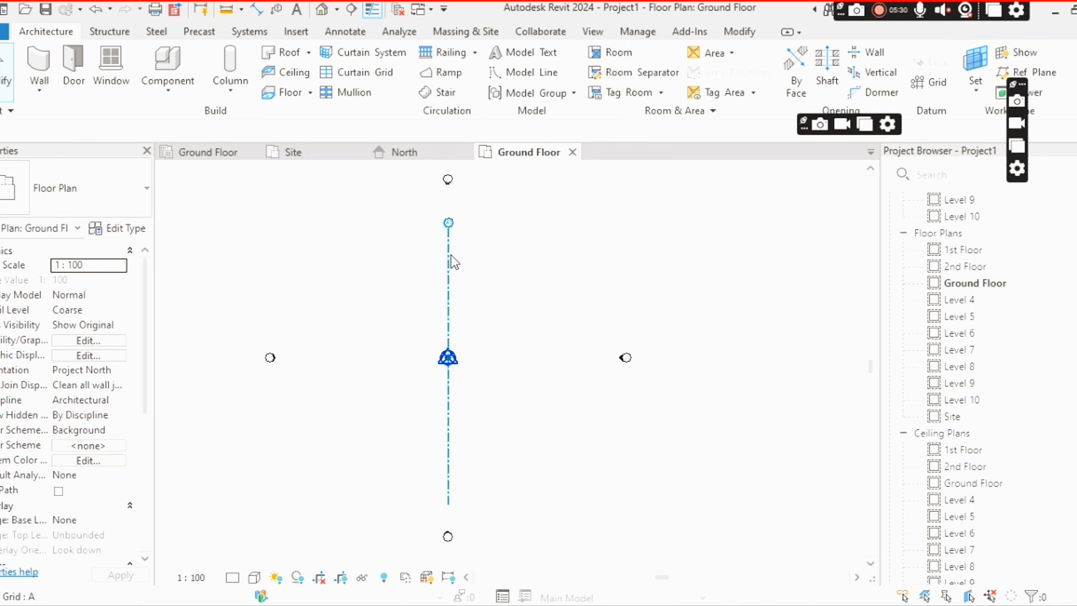
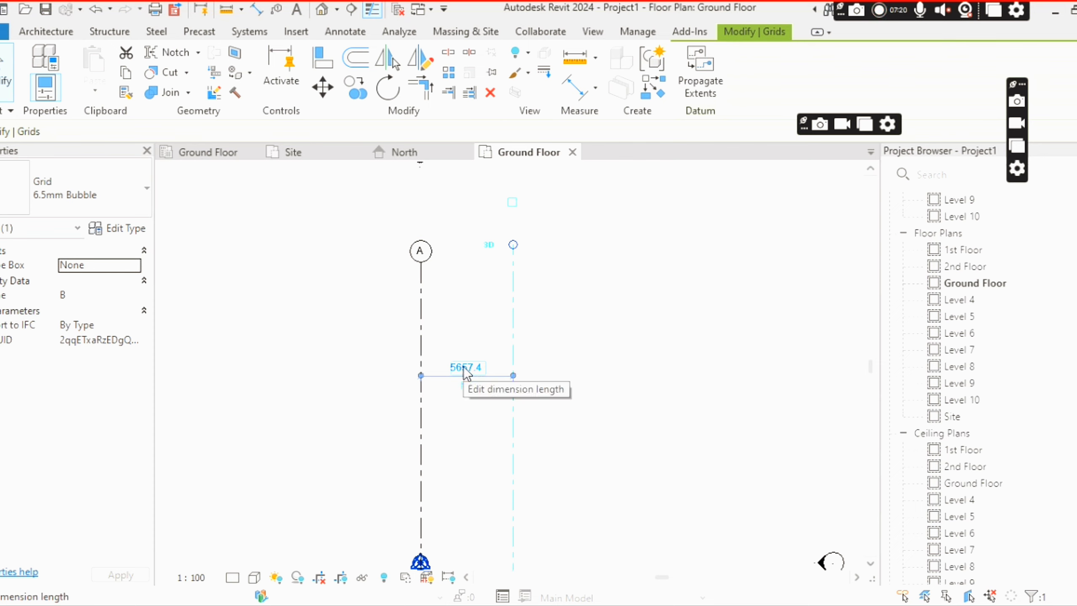
Set the spacing between grid A and the selected grid B to 4800.
left_click(467, 367)
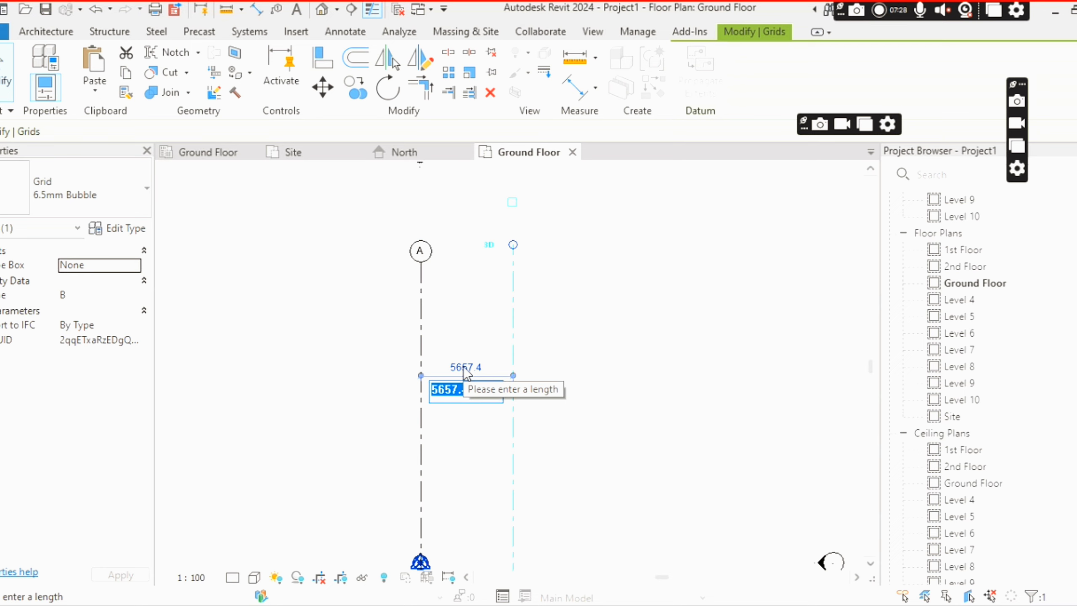
type("4")
scroll(466, 373, "up", 1)
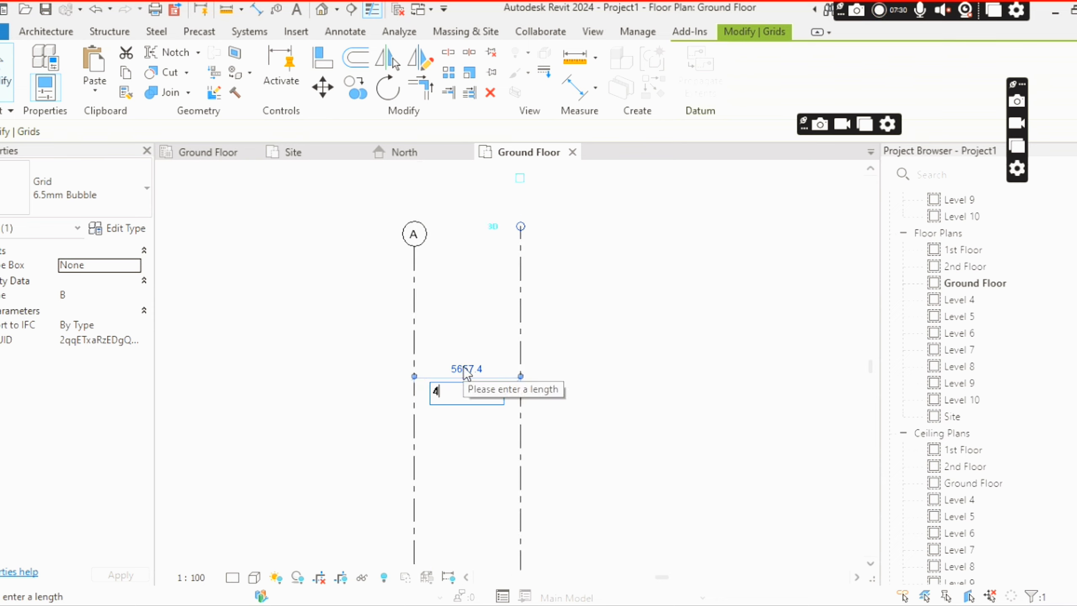
type("800")
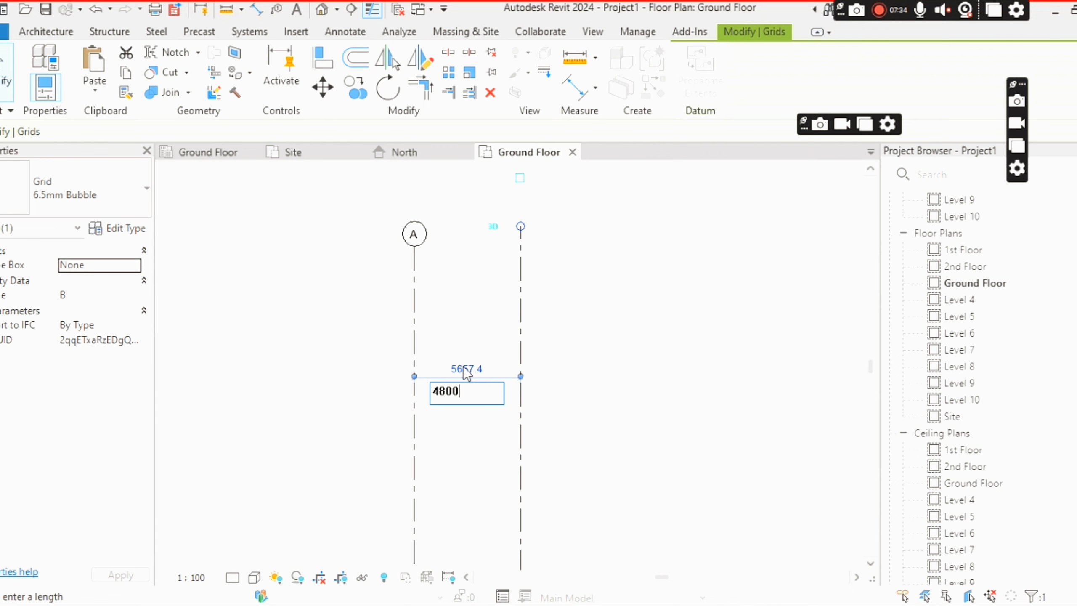
key("Return")
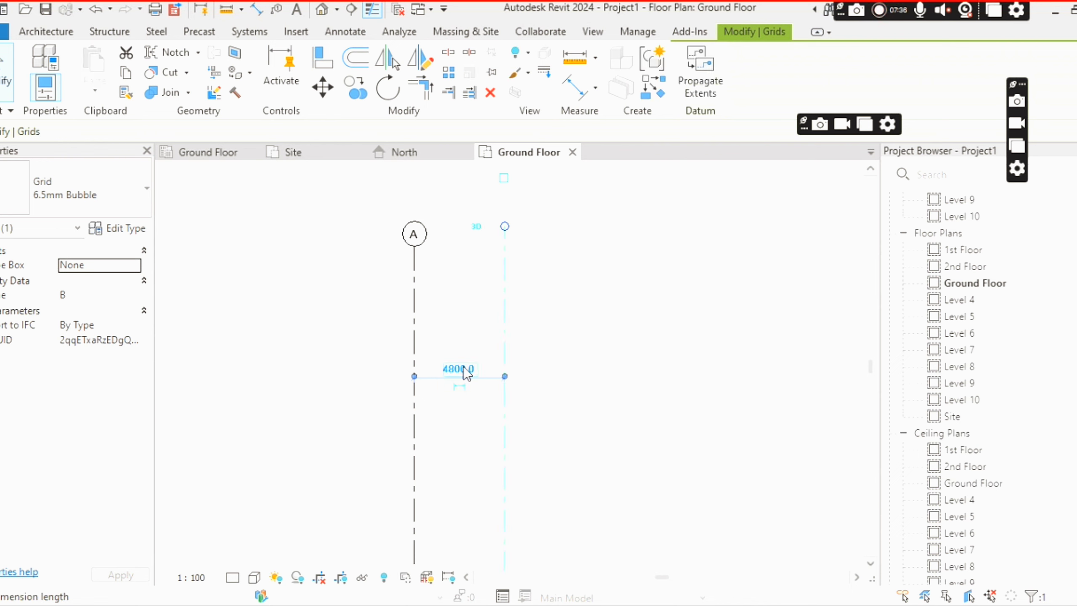
left_click(562, 272)
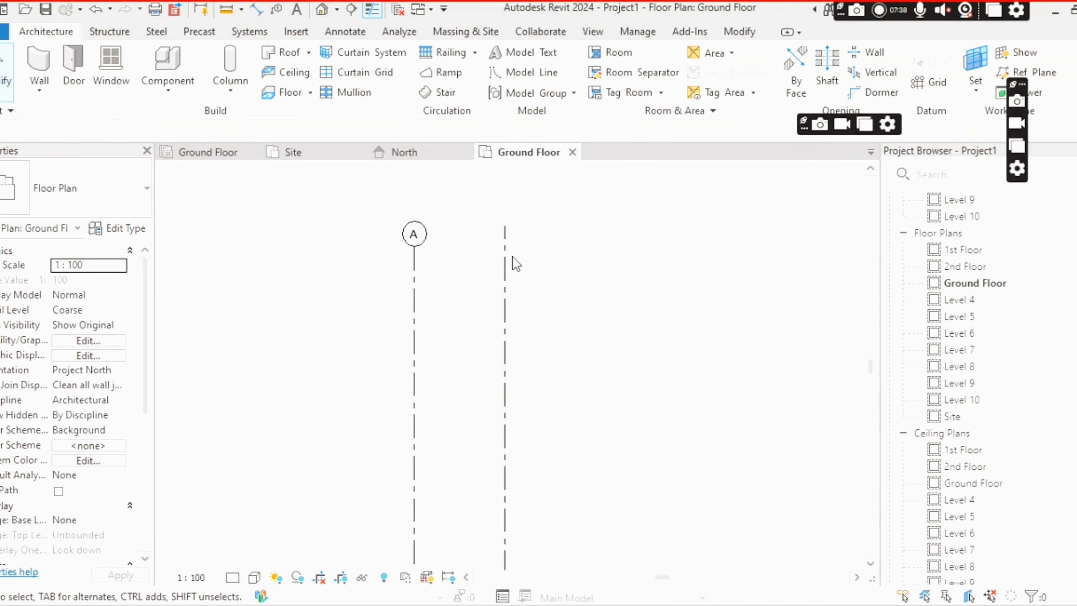
Show the bubble at the upper end of grid B.
scroll(423, 241, "up", 1)
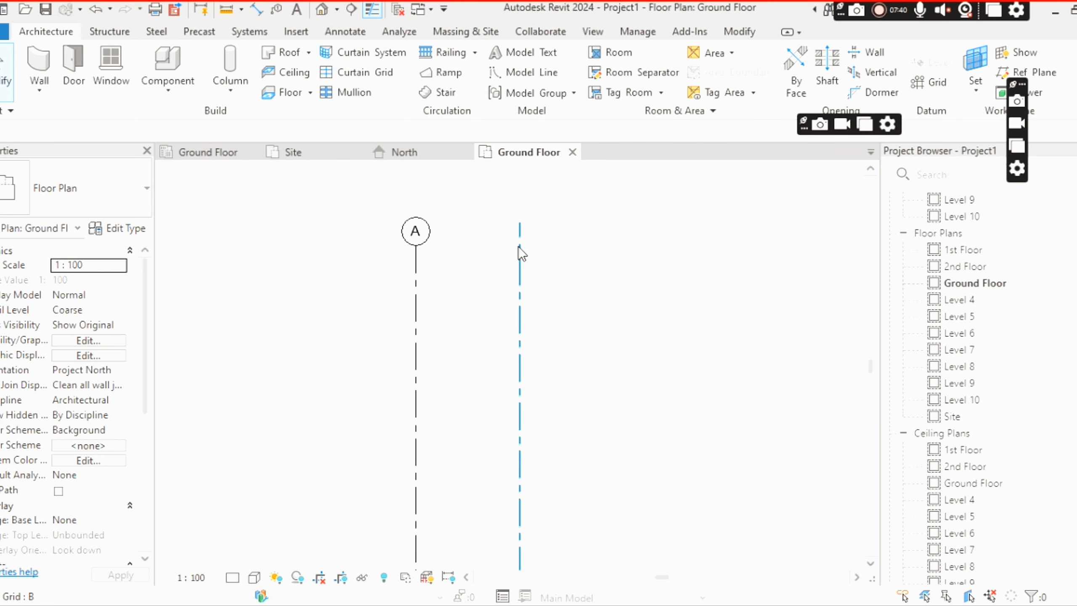
middle_click_drag(526, 283, 568, 326)
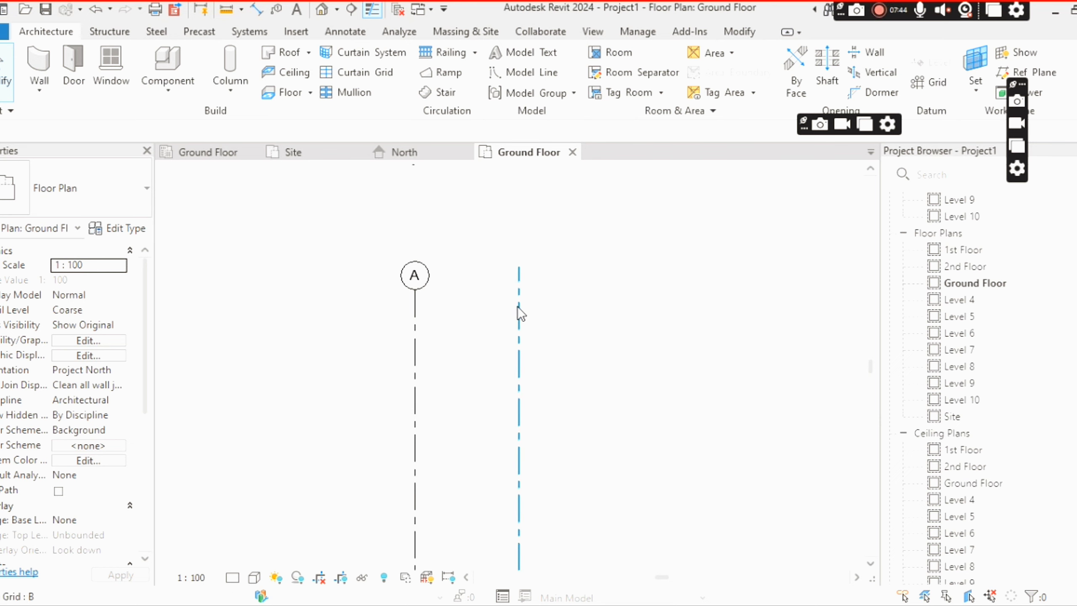
left_click(520, 314)
middle_click_drag(553, 289, 552, 303)
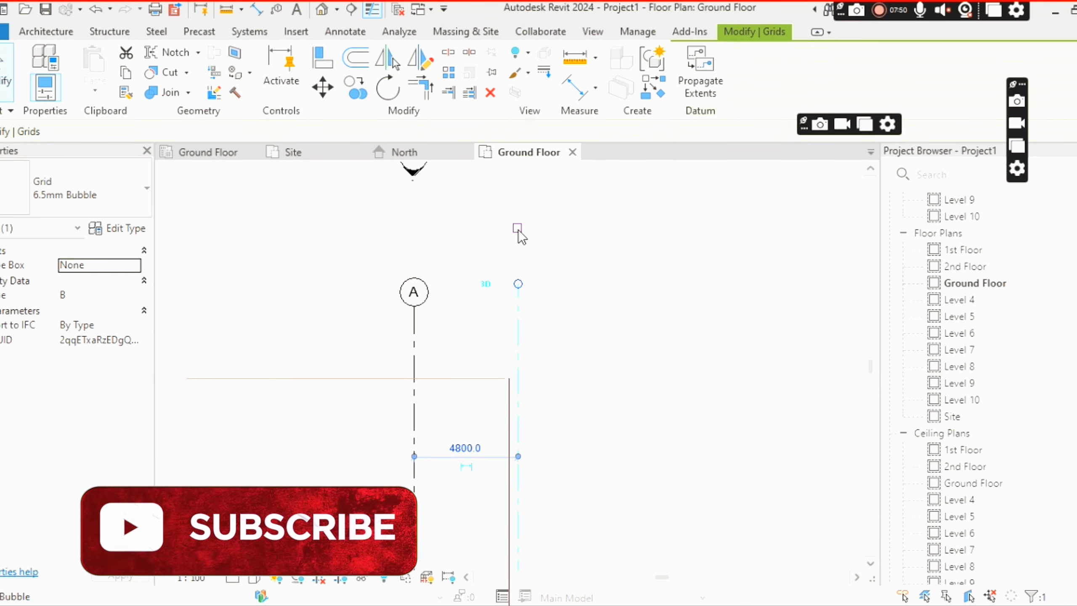
left_click(518, 231)
left_click(615, 307)
scroll(550, 287, "up", 1)
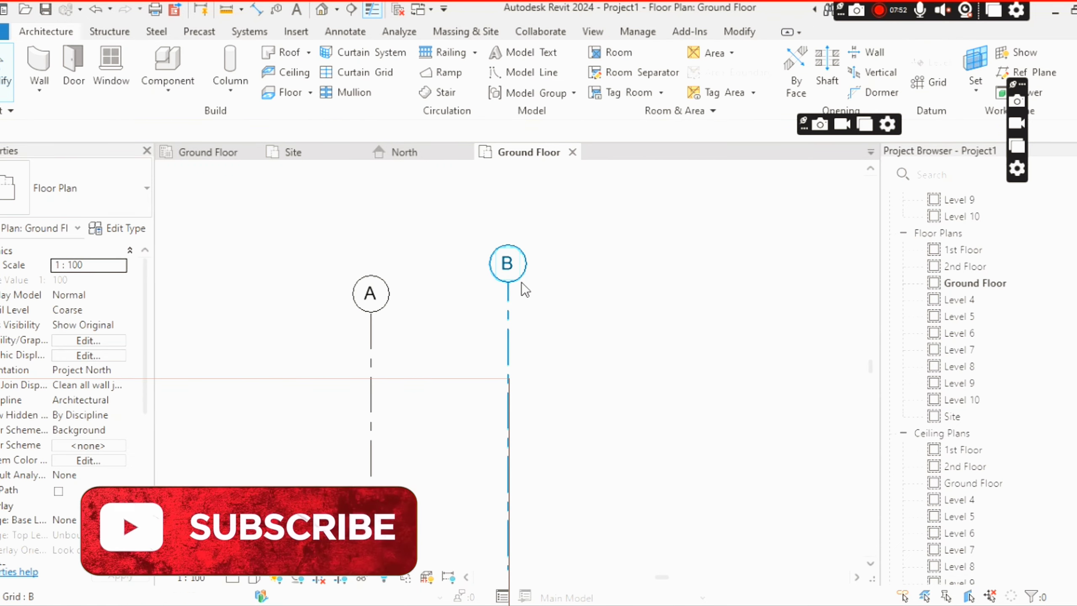
Align grid B's upper end with grid A's, turning grid B's upper bubble off for the adjustment and back on.
left_click(523, 289)
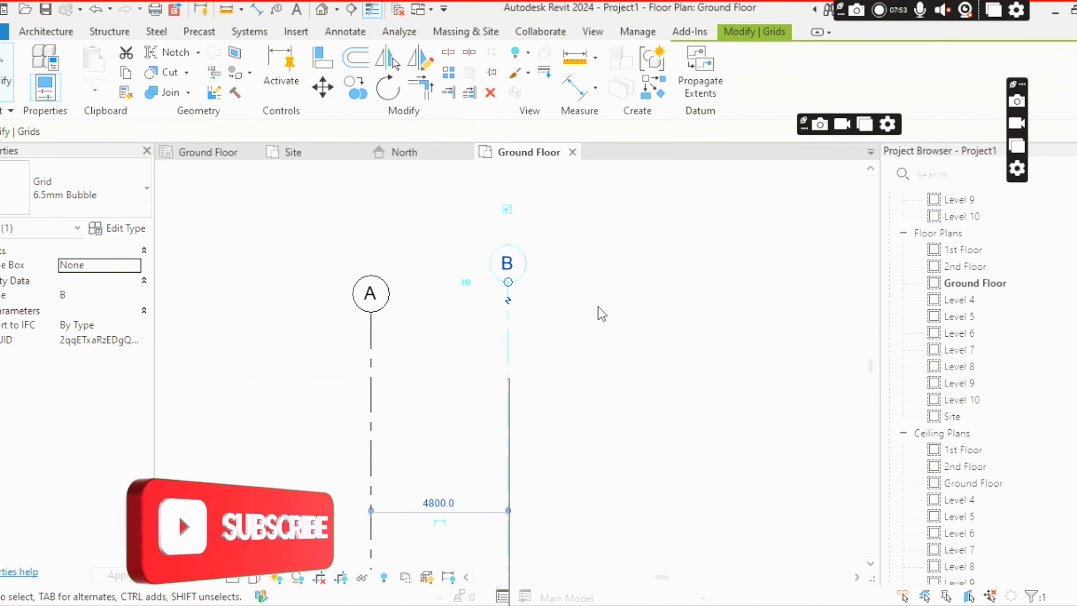
left_click(507, 208)
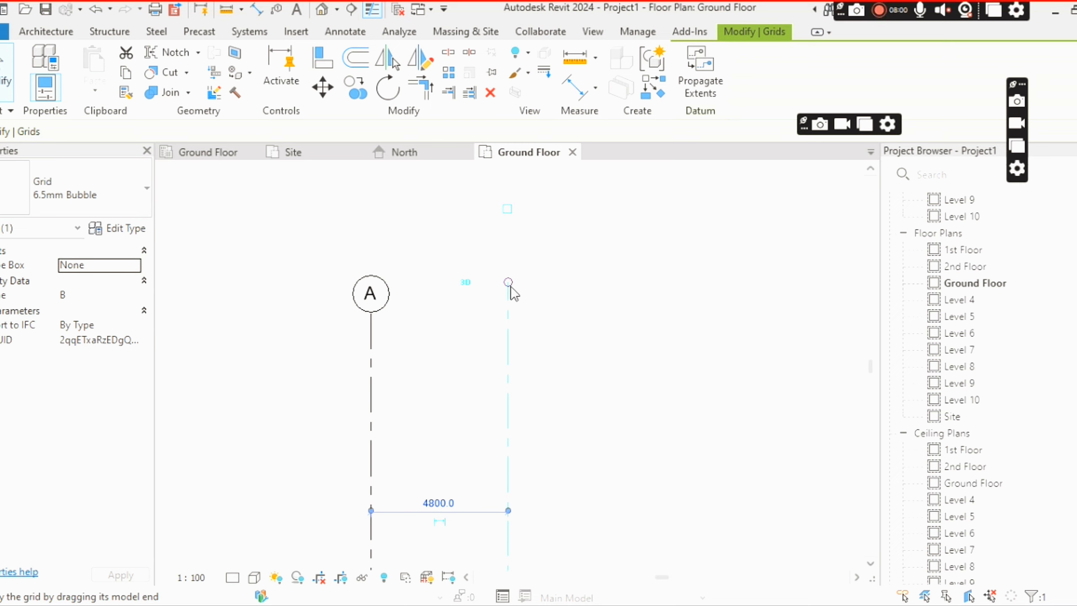
left_click_drag(508, 285, 508, 313)
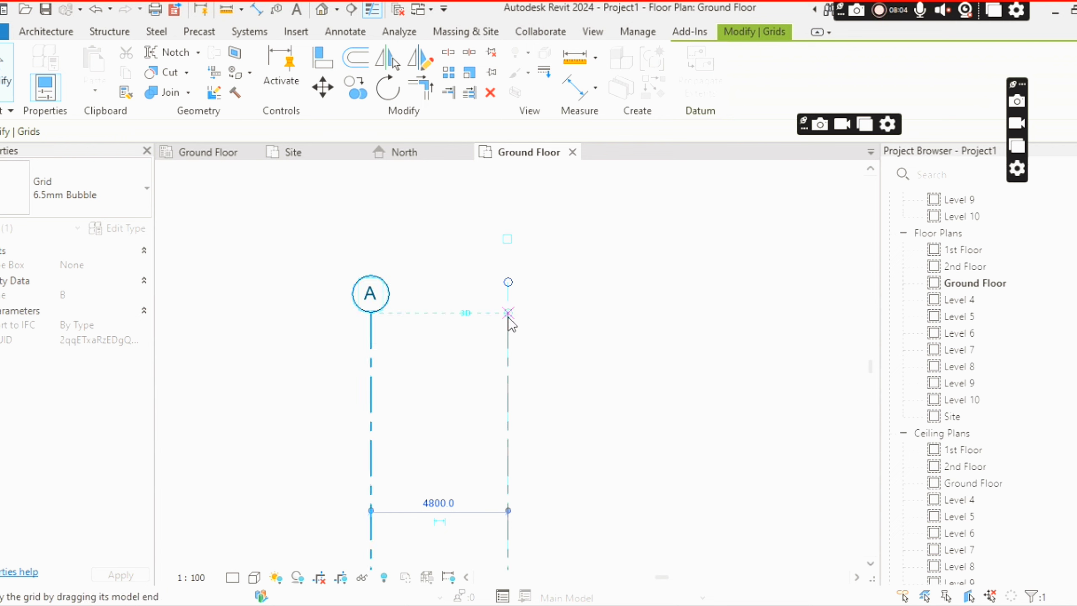
left_click(508, 239)
left_click(517, 277)
Hide the bubble at the lower end of grid B and clear the selection.
scroll(504, 263, "down", 4)
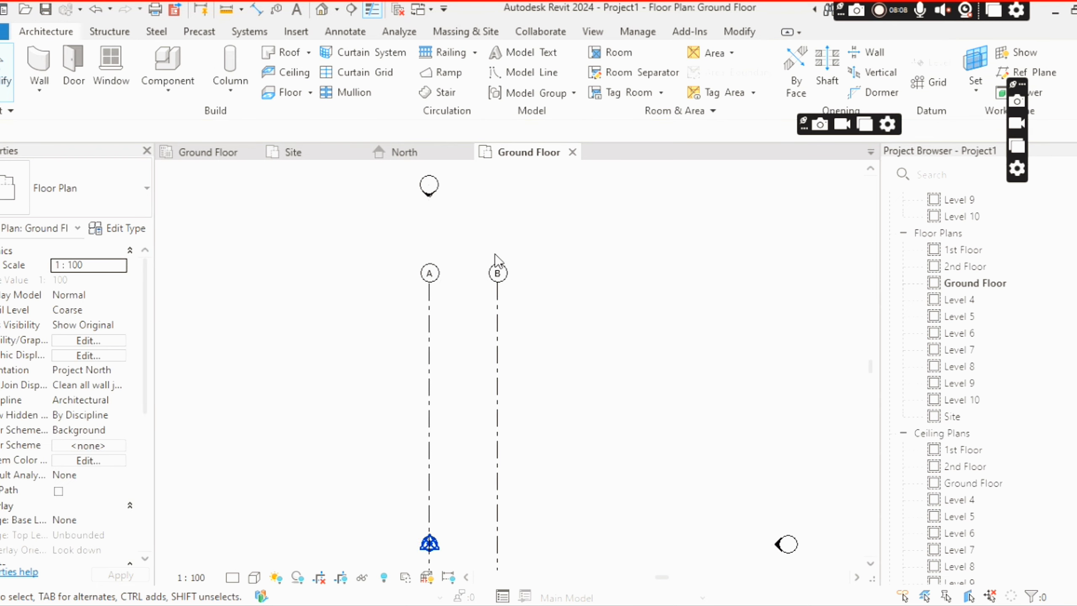
scroll(534, 280, "down", 2)
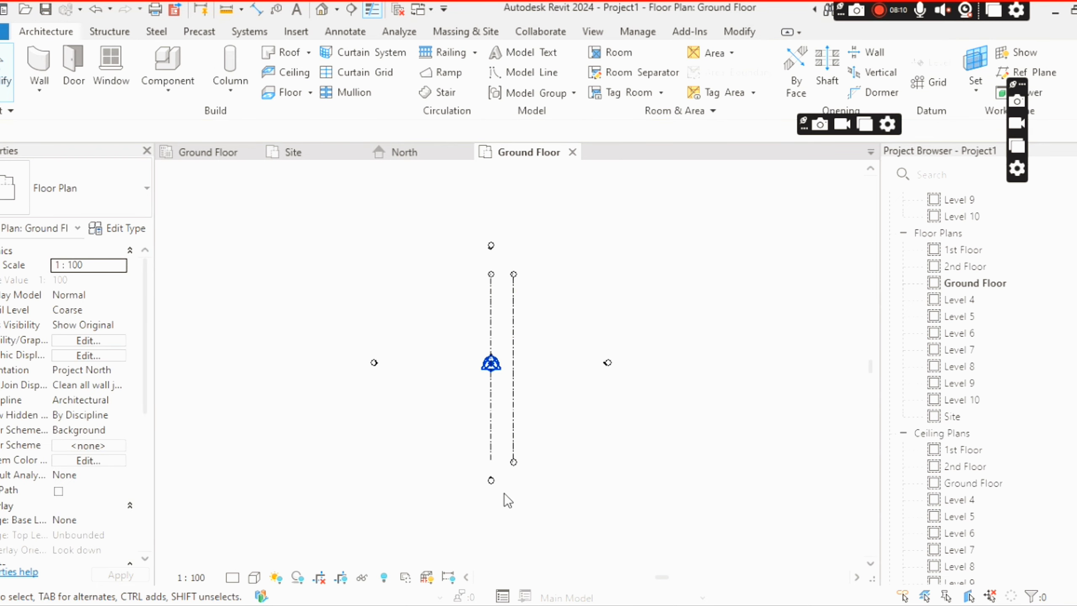
scroll(518, 462, "up", 7)
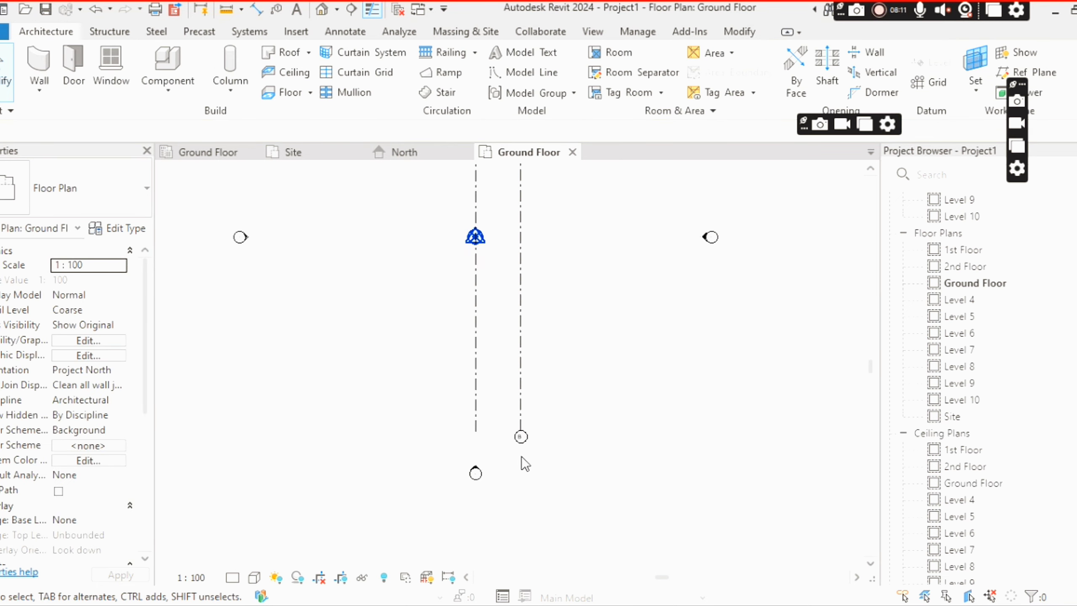
left_click(520, 404)
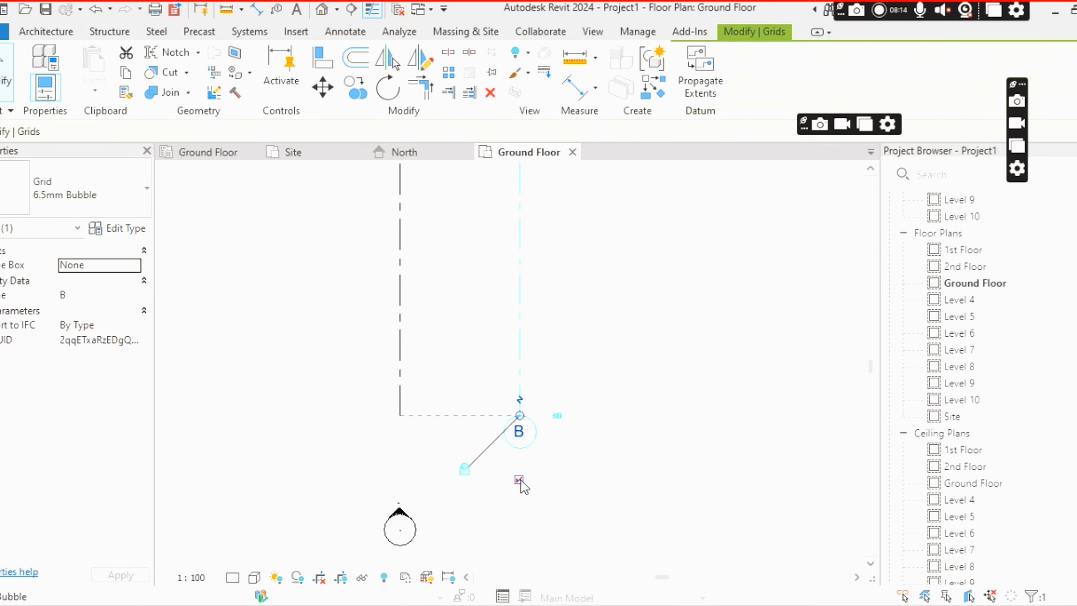
left_click(520, 480)
left_click(637, 303)
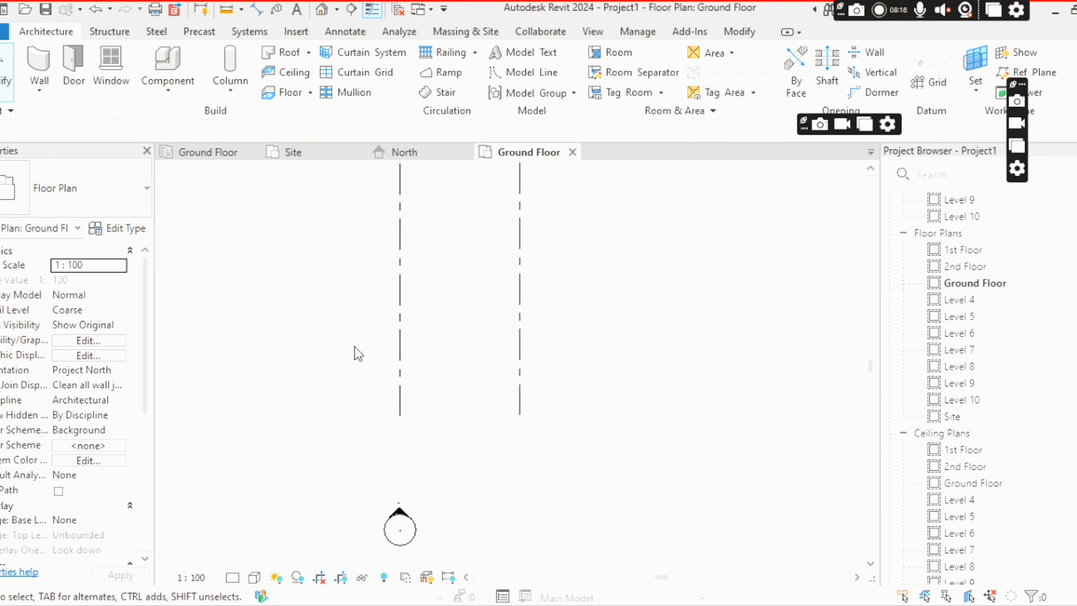
Examine grids A and B along their length, including their ends, bubbles and position relative to the Project Base Point.
scroll(414, 357, "down", 4)
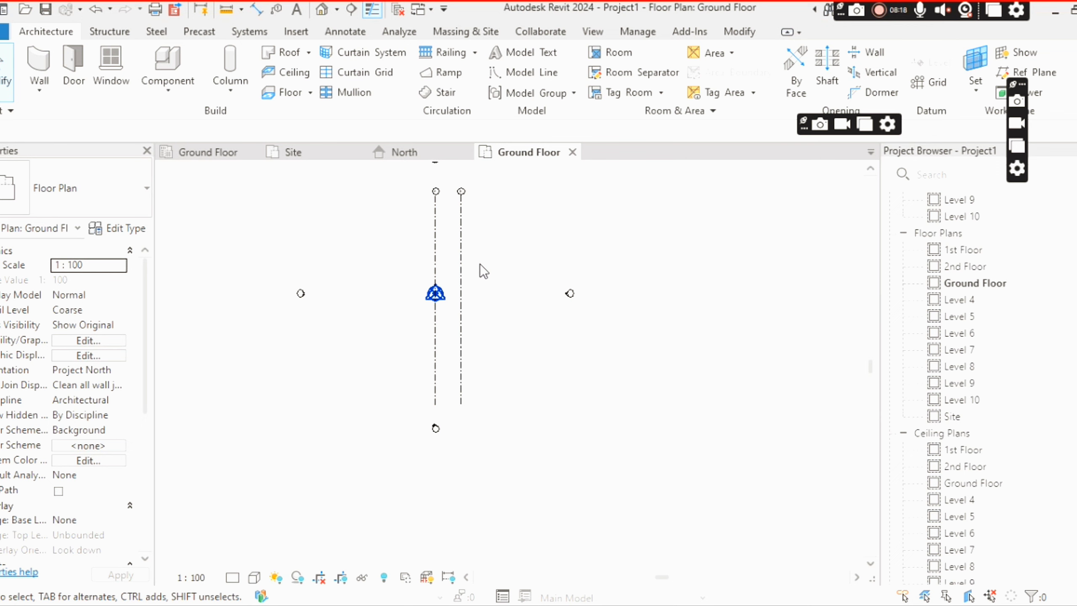
scroll(479, 264, "up", 2)
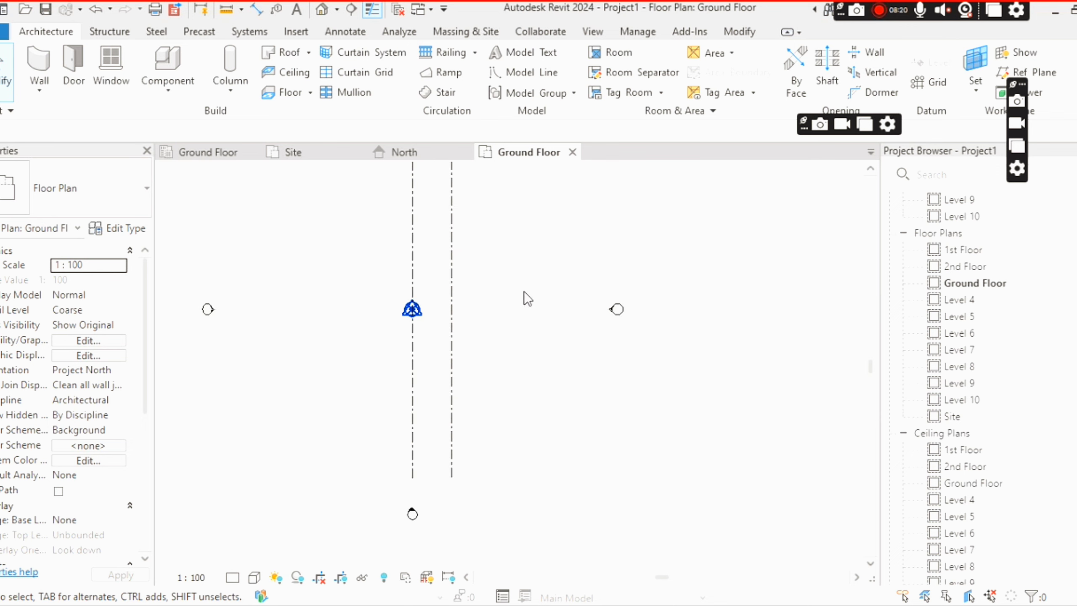
scroll(524, 291, "down", 2)
scroll(485, 216, "up", 3)
scroll(476, 226, "up", 2)
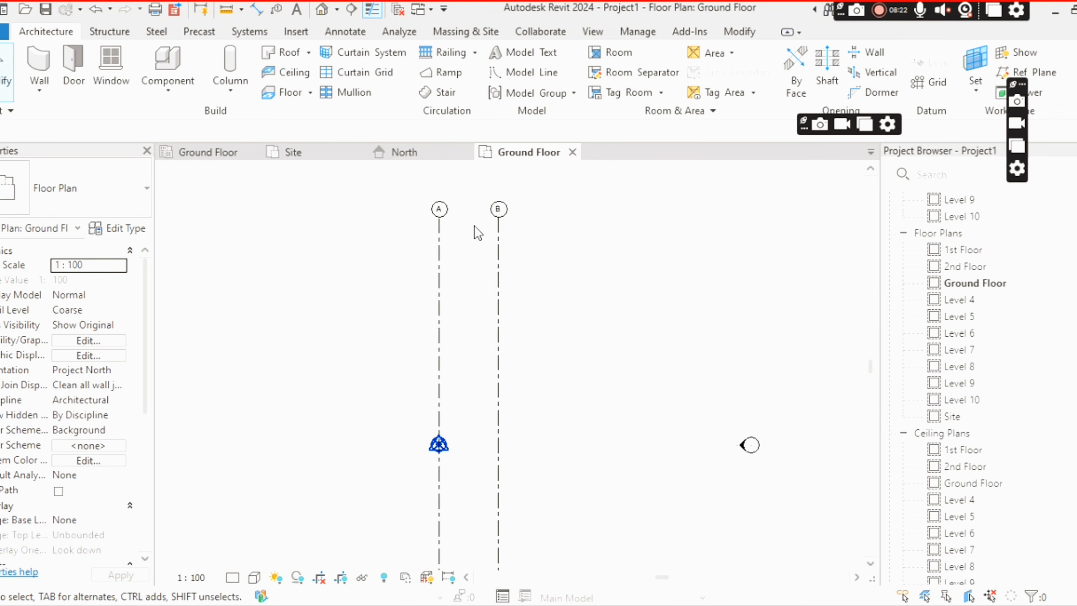
scroll(499, 211, "up", 2)
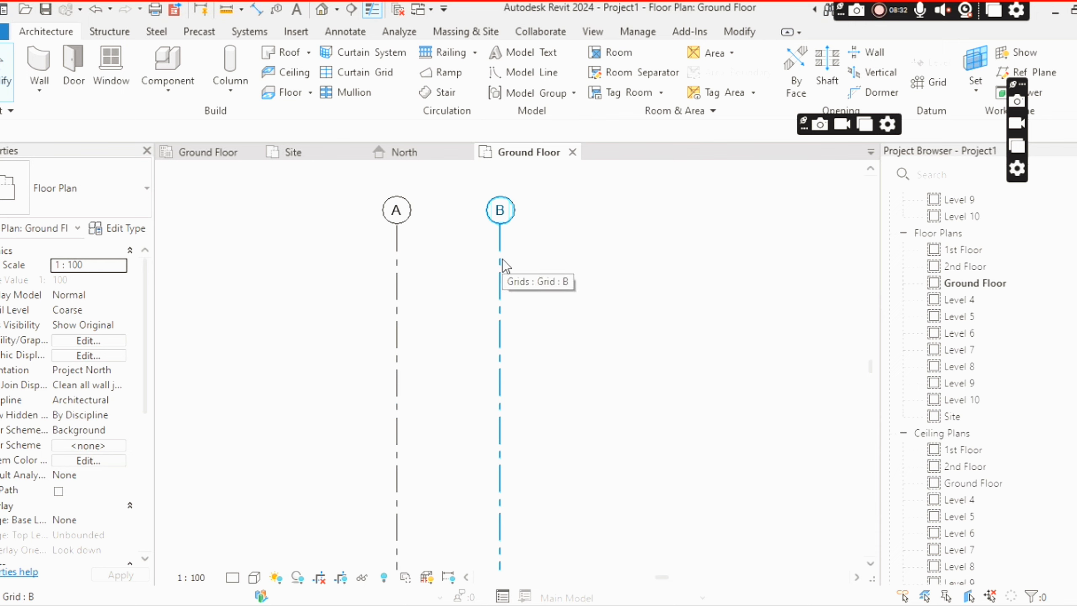
scroll(502, 259, "down", 2)
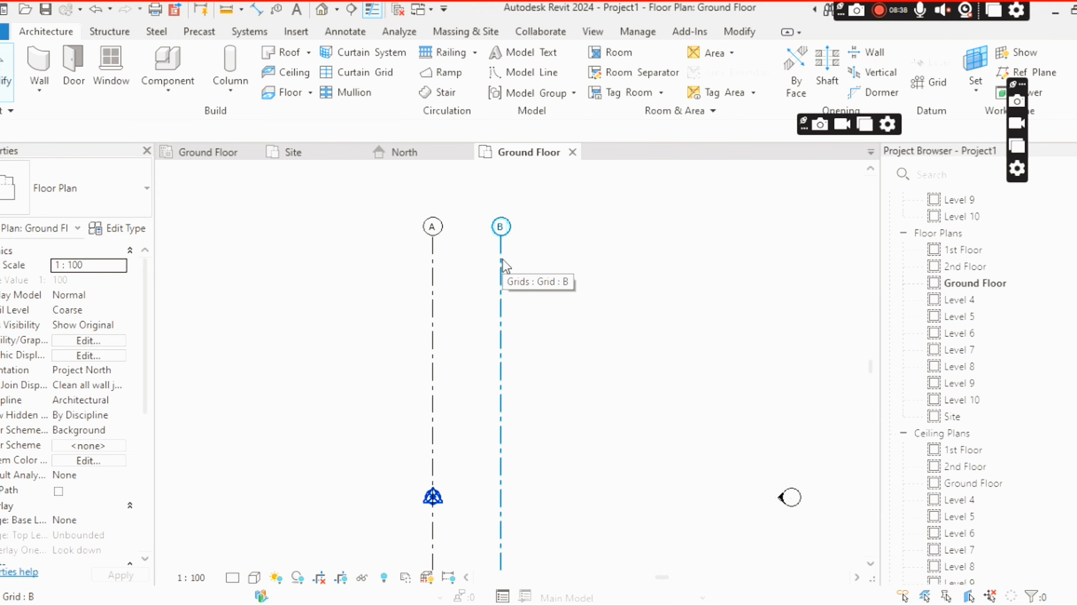
scroll(502, 260, "down", 2)
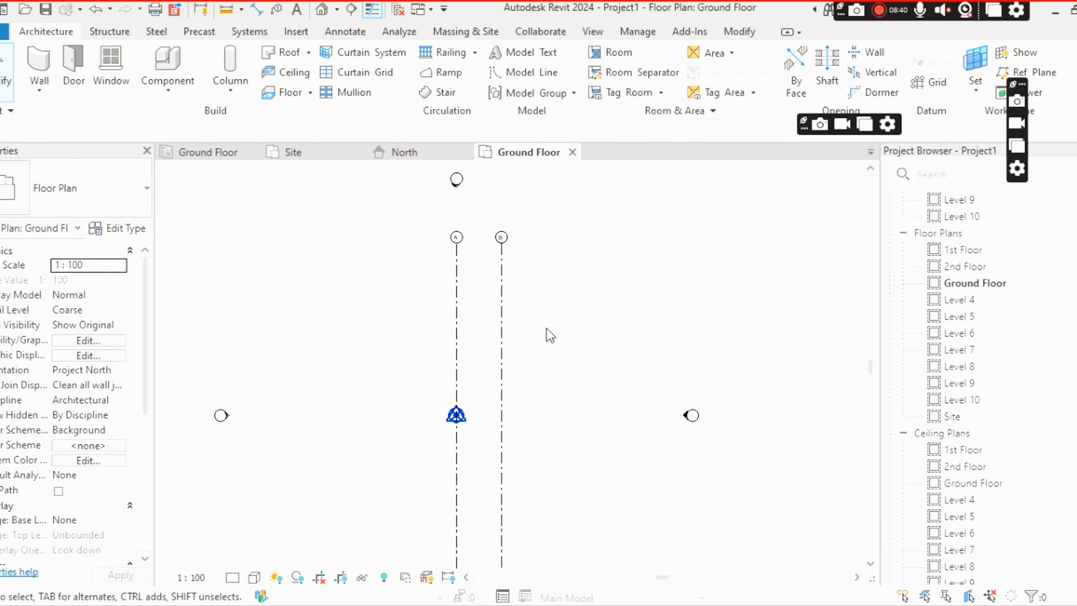
Create three more vertical grids beyond grid B with Pick Lines at an offset of 5250, each picked from the preceding grid.
scroll(476, 246, "up", 2)
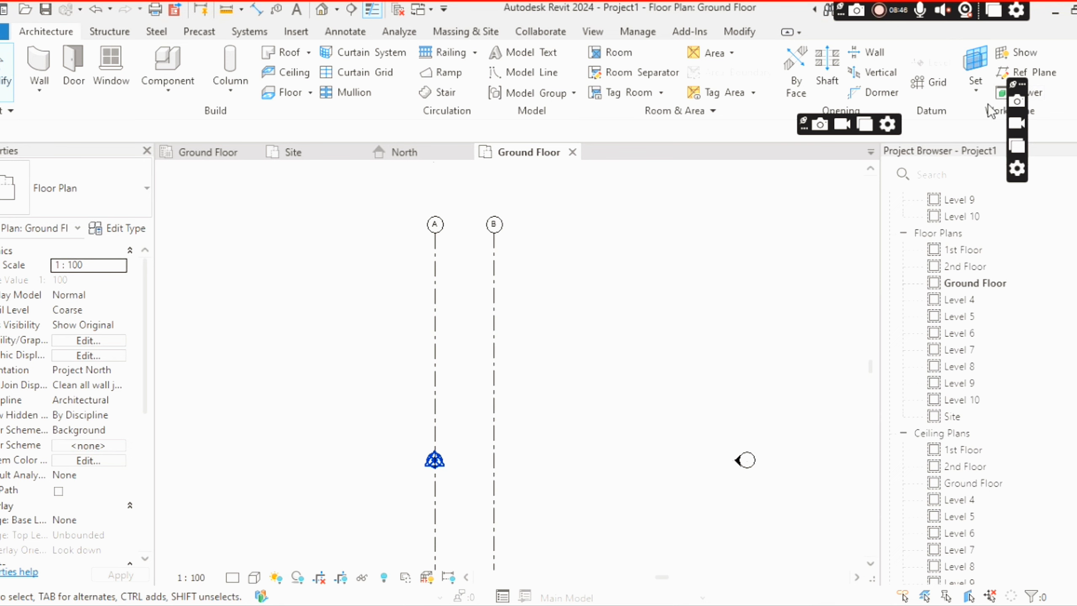
left_click(937, 83)
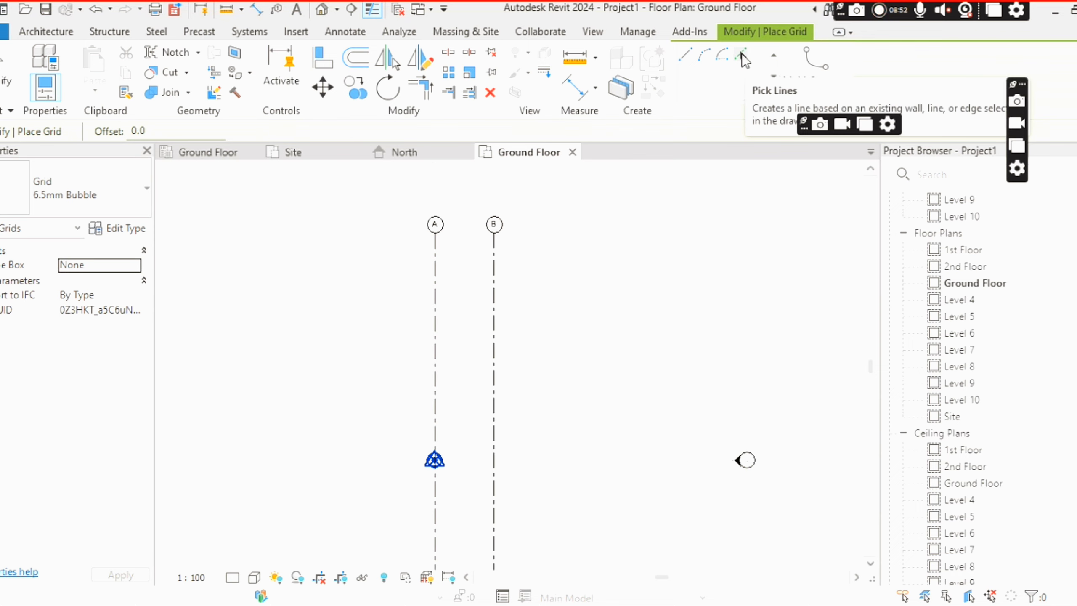
left_click(742, 54)
left_click_drag(153, 132, 112, 133)
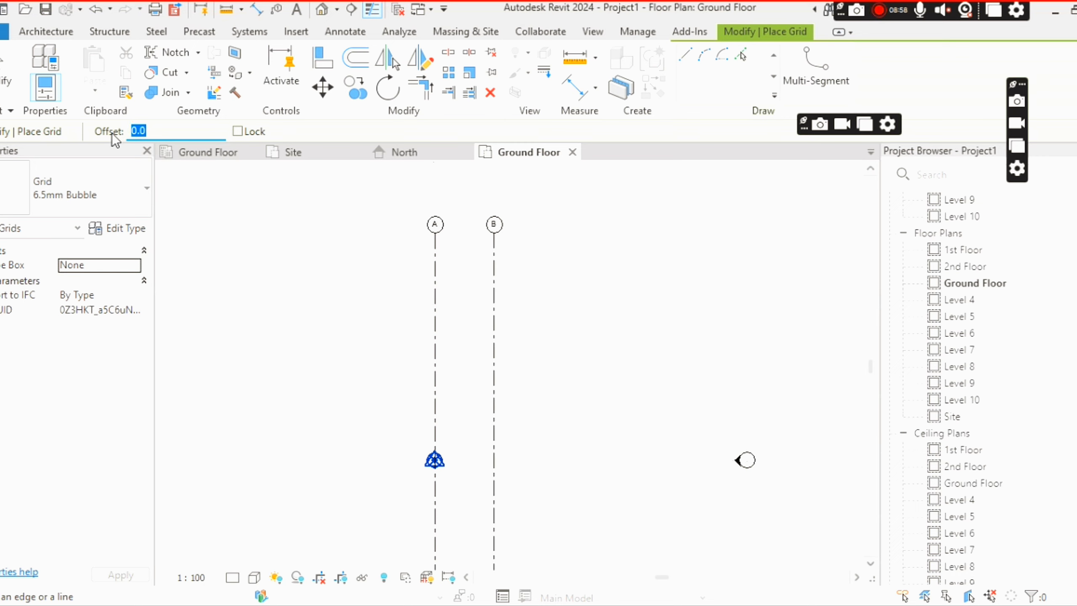
type("5250")
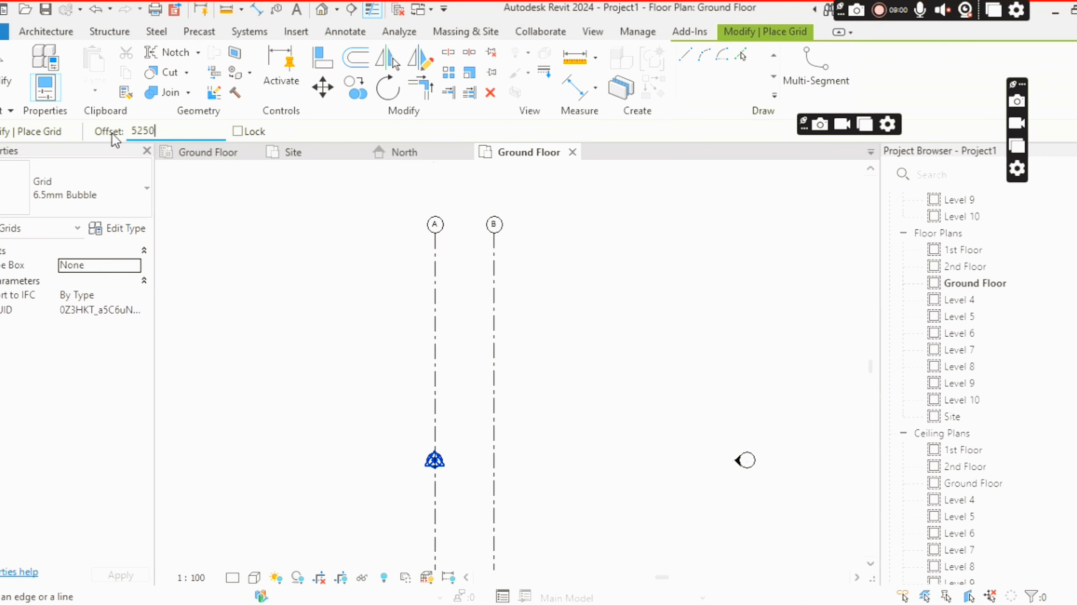
key("Return")
left_click(497, 299)
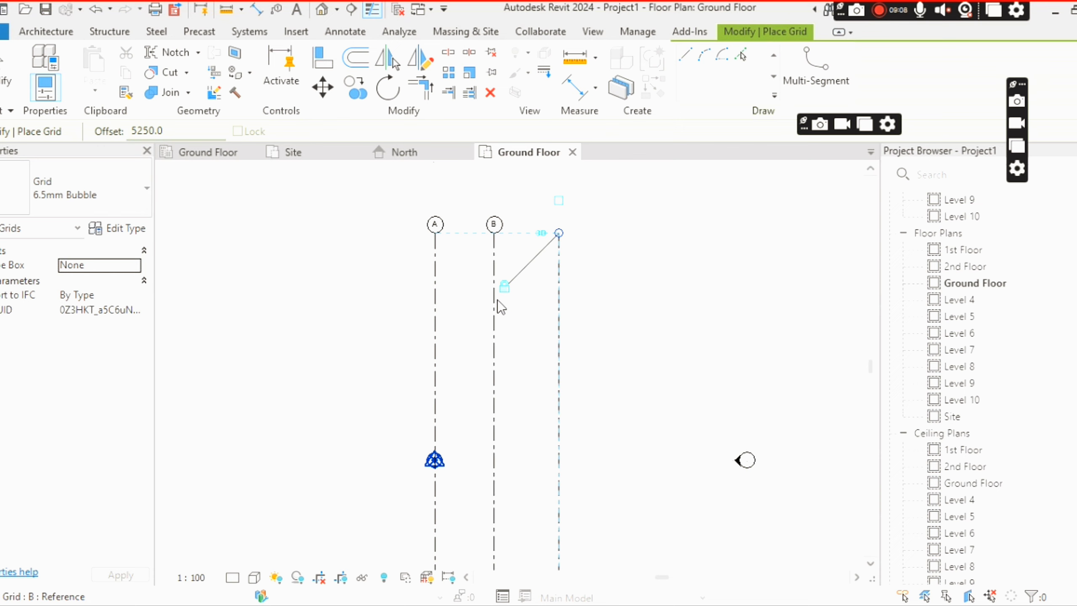
left_click(560, 303)
left_click(624, 304)
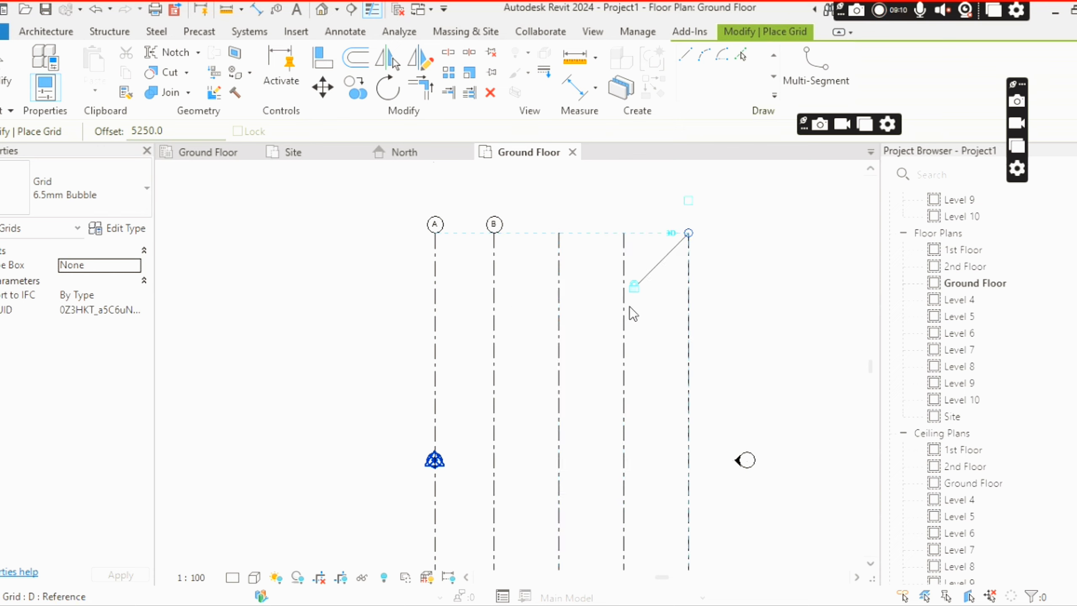
Create six more vertical grids beyond grid E with Pick Lines at an offset of 6000, each picked from the preceding grid.
left_click_drag(174, 131, 125, 133)
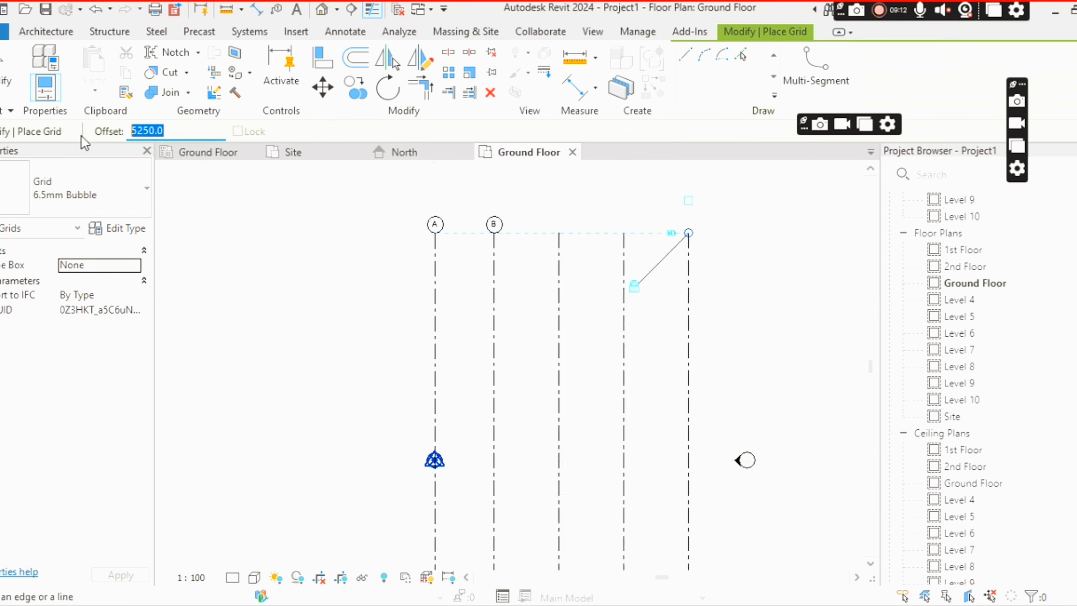
type("6000")
key("Return")
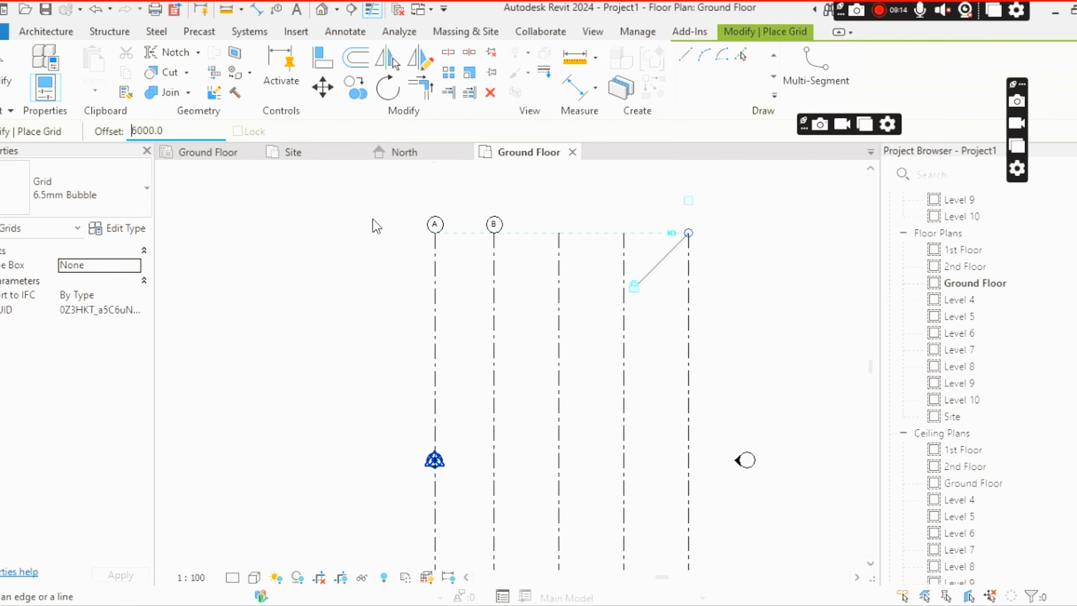
left_click(691, 326)
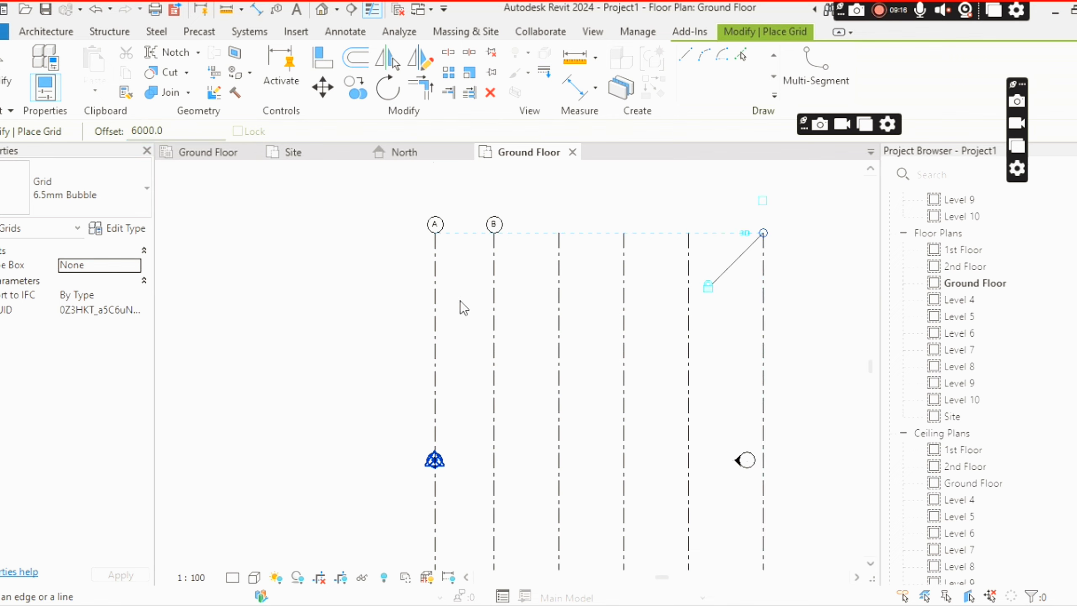
scroll(460, 300, "down", 2)
middle_click_drag(744, 364, 634, 322)
left_click(553, 284)
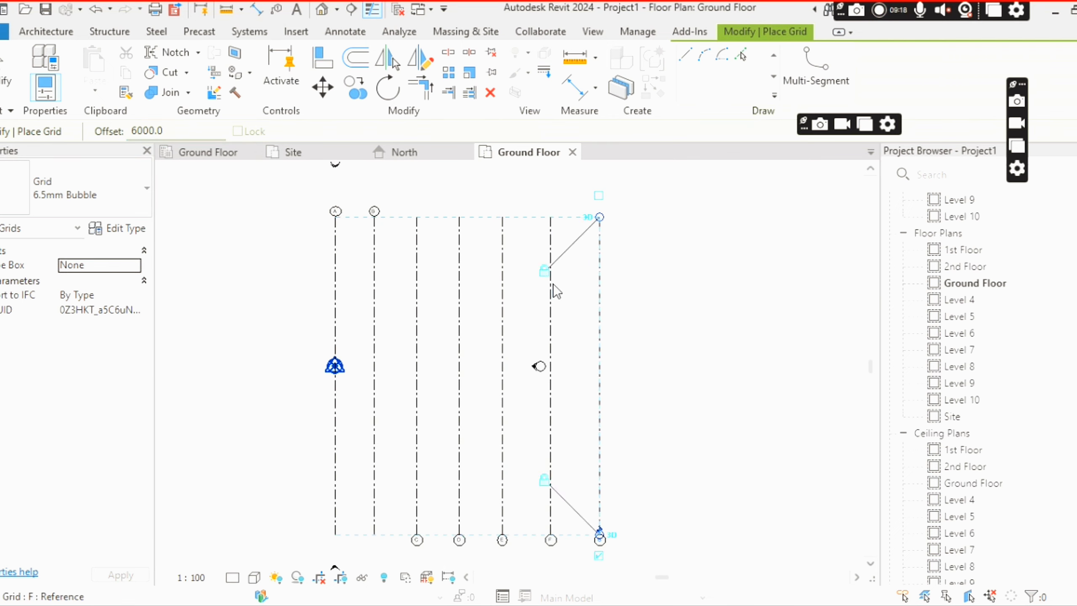
left_click(602, 289)
left_click(652, 301)
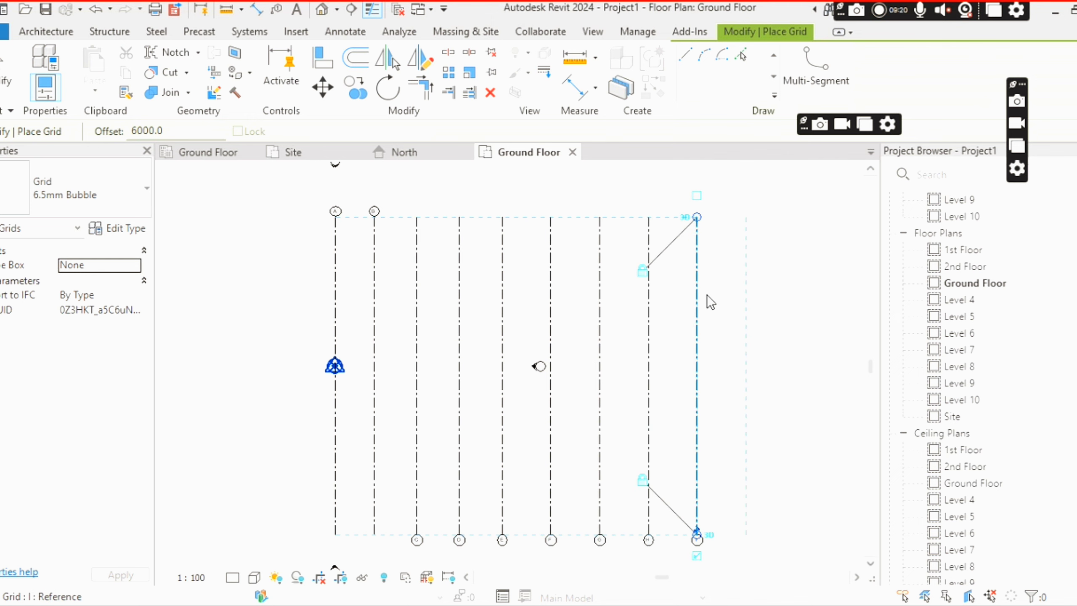
left_click(705, 299)
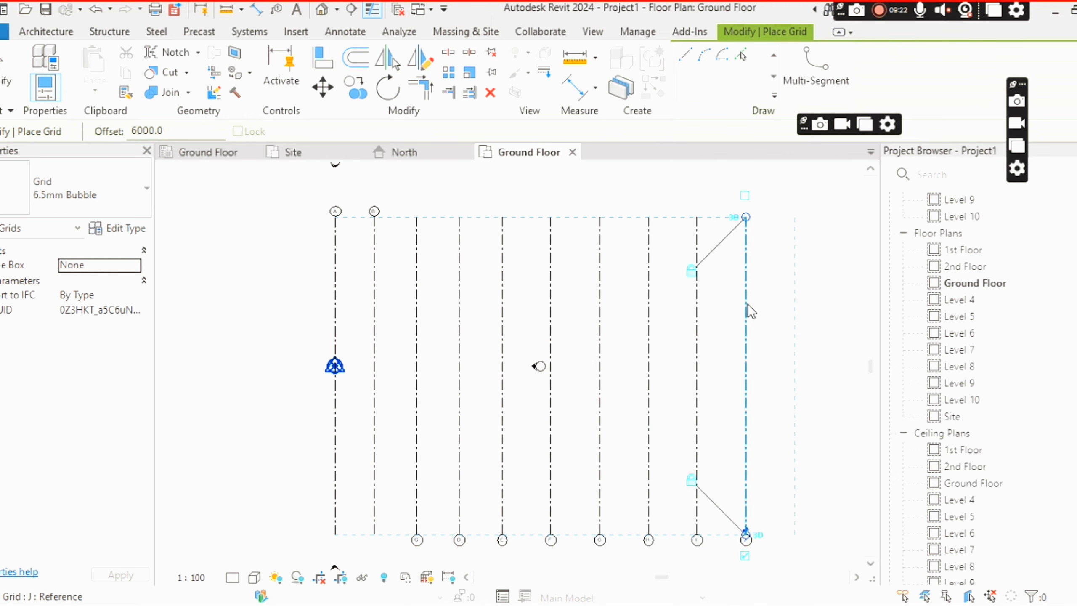
left_click(747, 304)
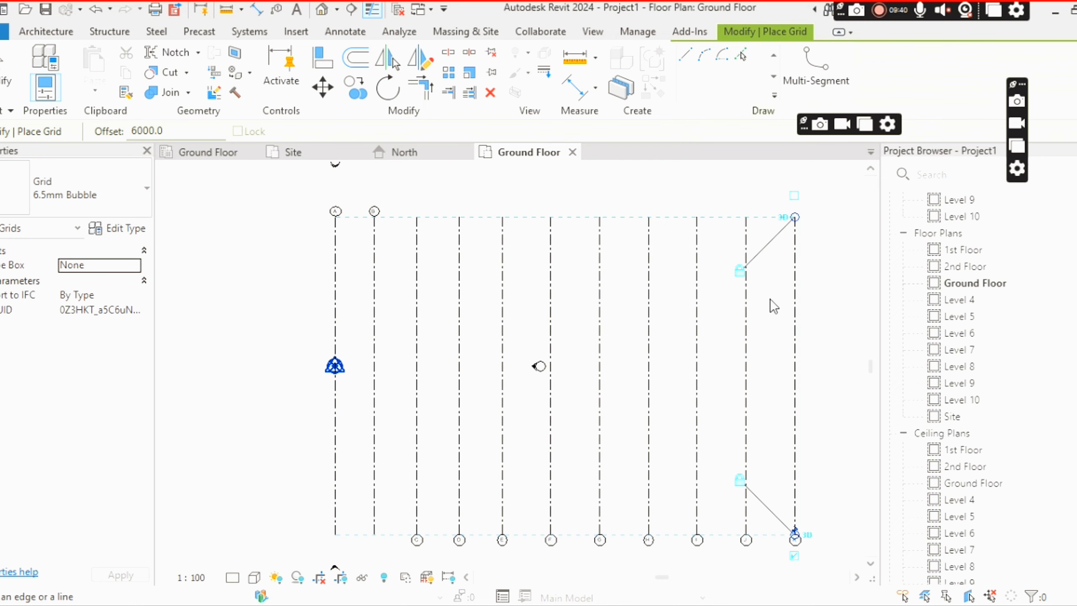
key("Escape")
key("Escape")
Show the bubbles at the upper ends of grids C, D, E and F.
left_click(417, 233)
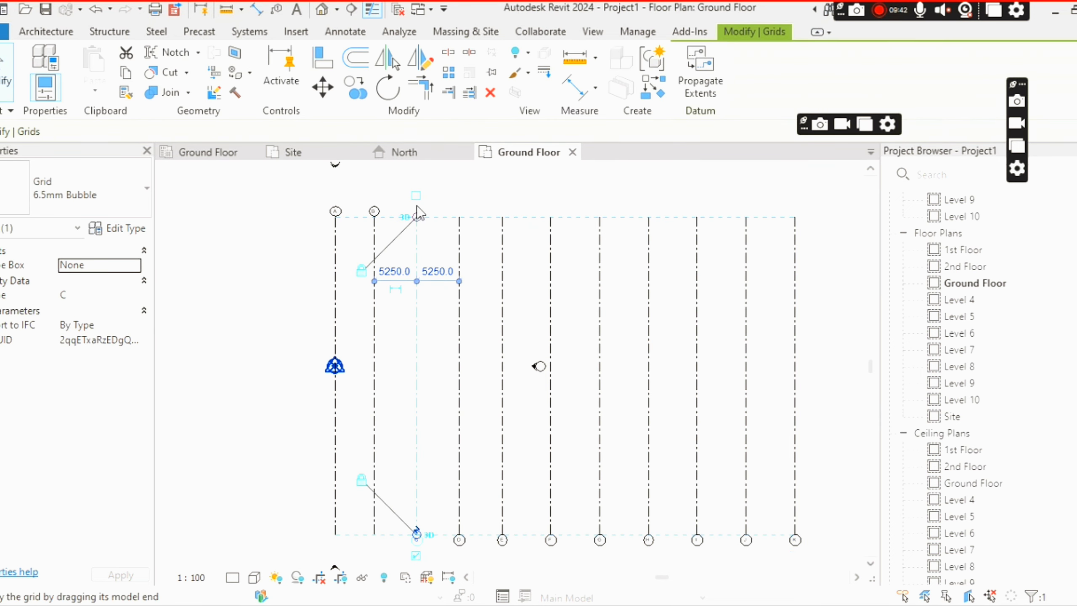
left_click(459, 225)
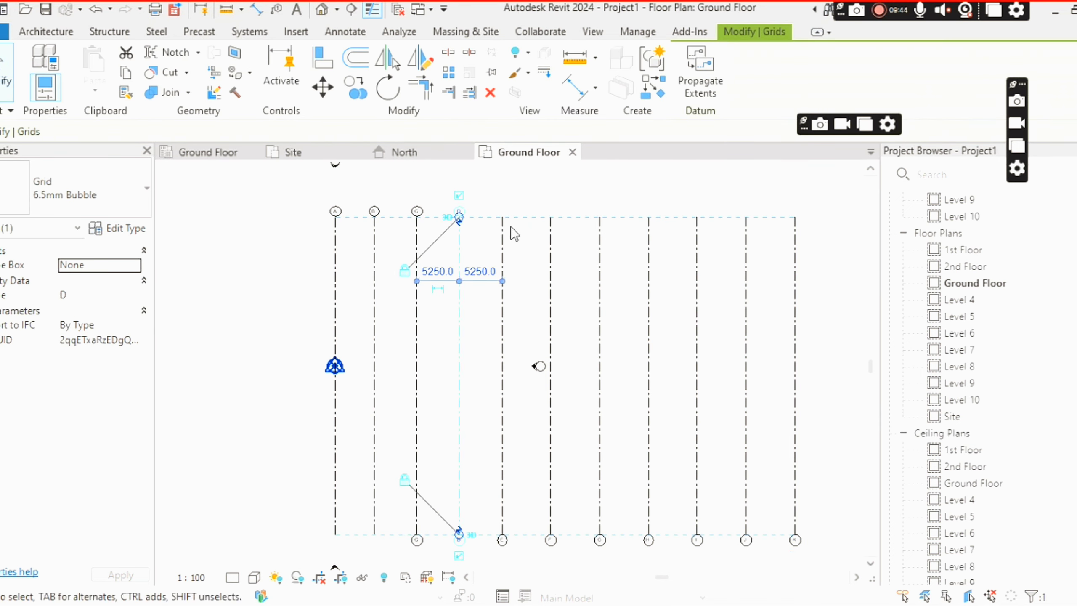
left_click(502, 201)
left_click(552, 241)
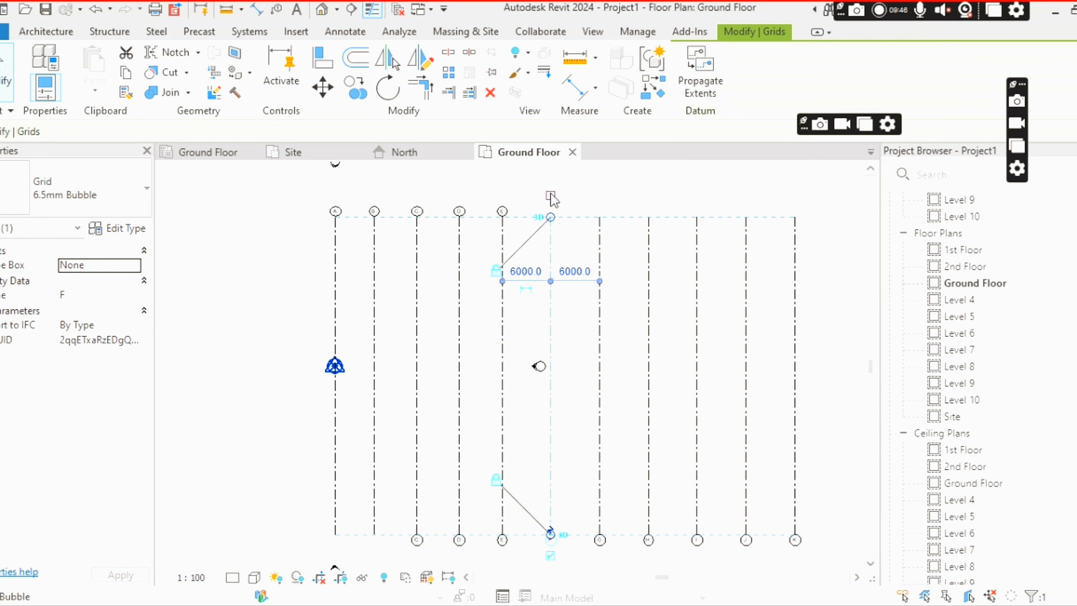
scroll(512, 228, "up", 2)
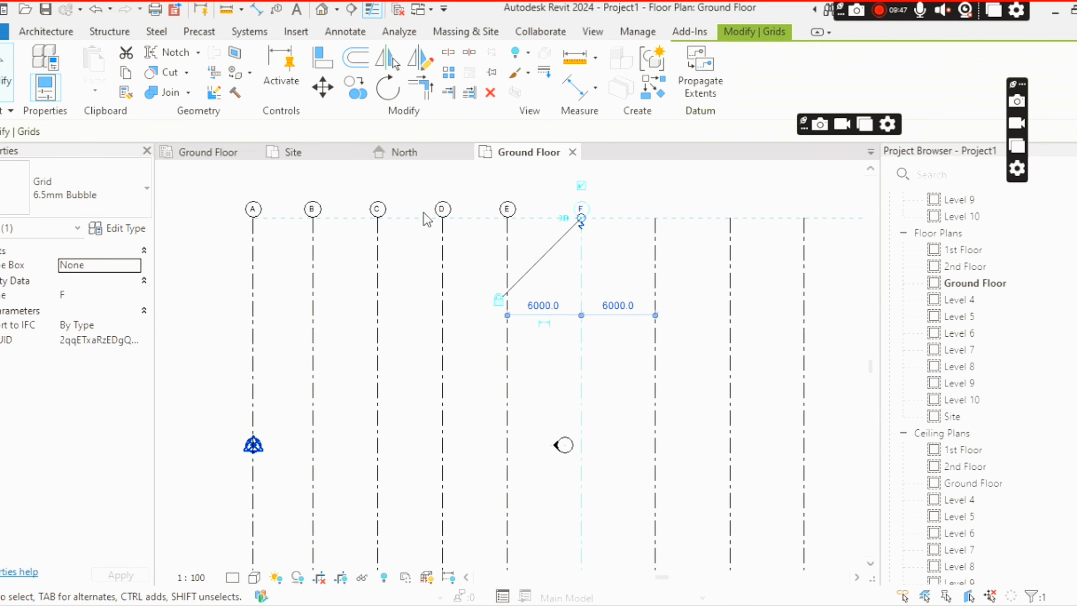
Show the bubbles at the upper ends of grids G, H and I and clear the selection.
left_click(657, 240)
left_click(655, 187)
left_click(729, 247)
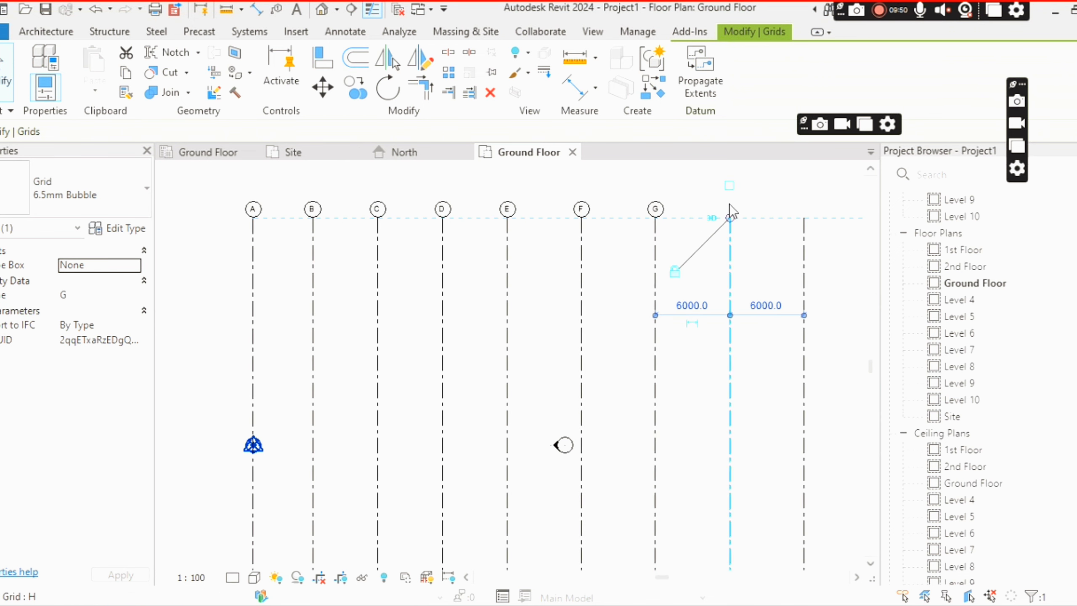
left_click(729, 186)
left_click(803, 254)
left_click(803, 186)
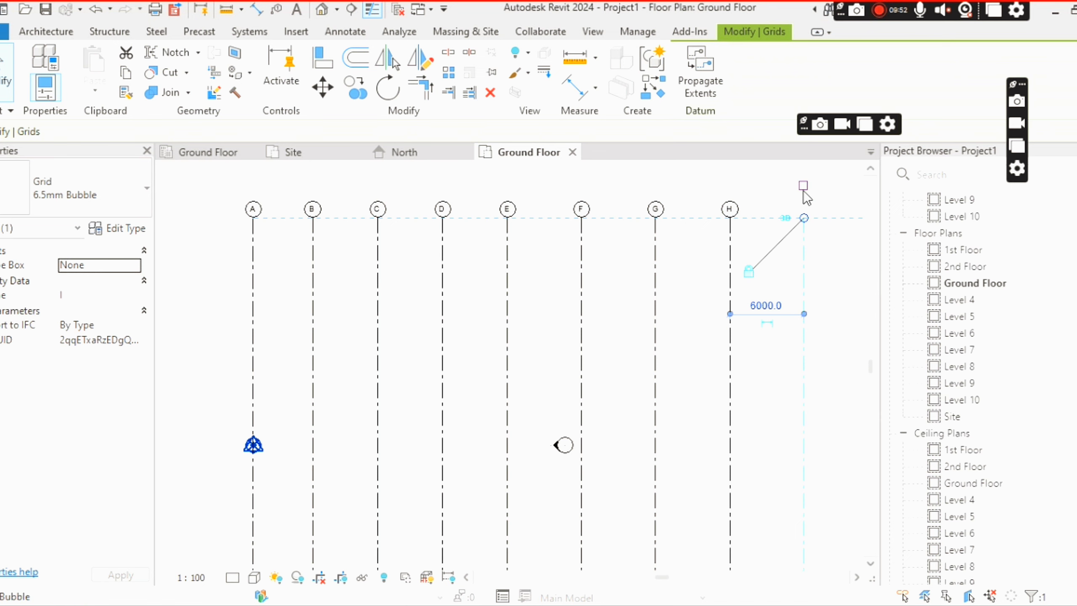
left_click(695, 258)
Show the bubbles at the upper ends of grids J and K and clear the selection.
scroll(640, 254, "down", 3)
middle_click_drag(750, 318, 651, 260)
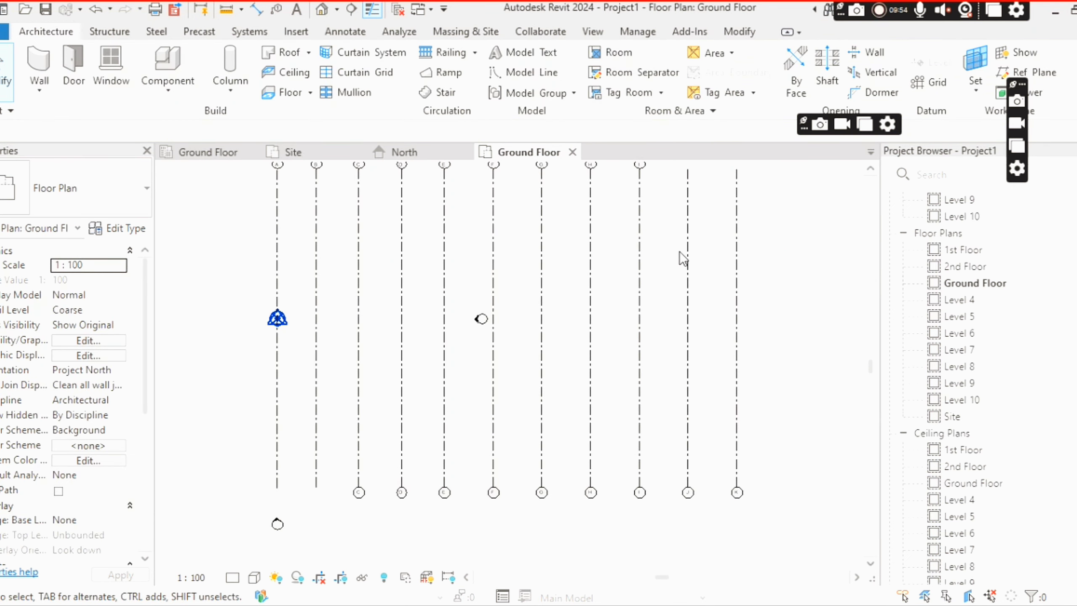
middle_click_drag(686, 210, 660, 281)
left_click(660, 281)
left_click(663, 221)
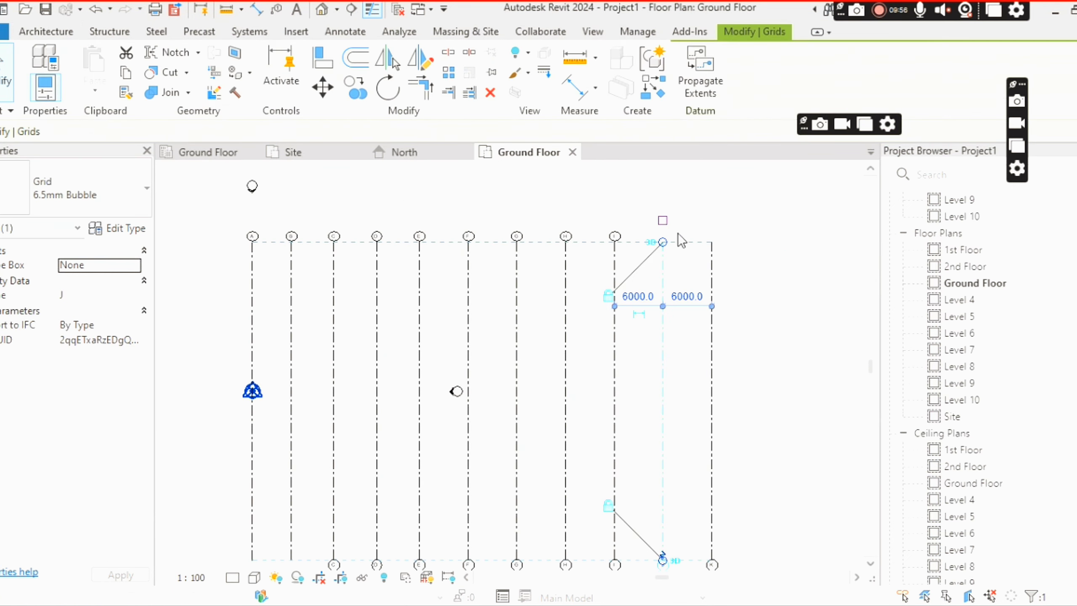
left_click(713, 271)
left_click(710, 221)
scroll(516, 286, "down", 3)
middle_click_drag(804, 356, 680, 309)
scroll(680, 309, "down", 3)
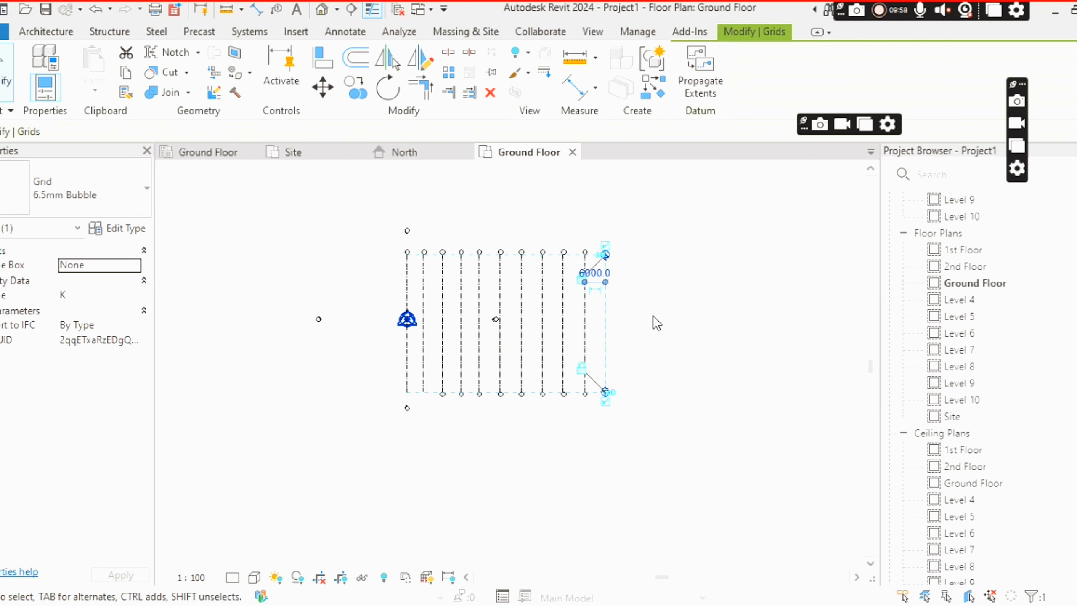
left_click(653, 316)
Examine the vertical grids A to K, their spacing and the bubbles at both ends.
scroll(435, 307, "up", 1)
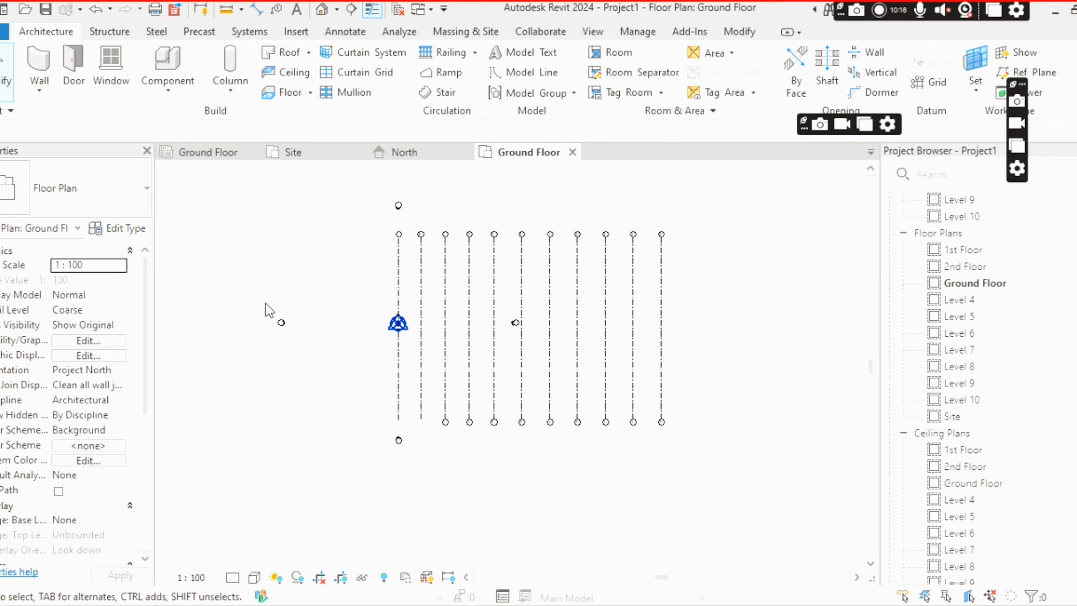
scroll(643, 306, "up", 2)
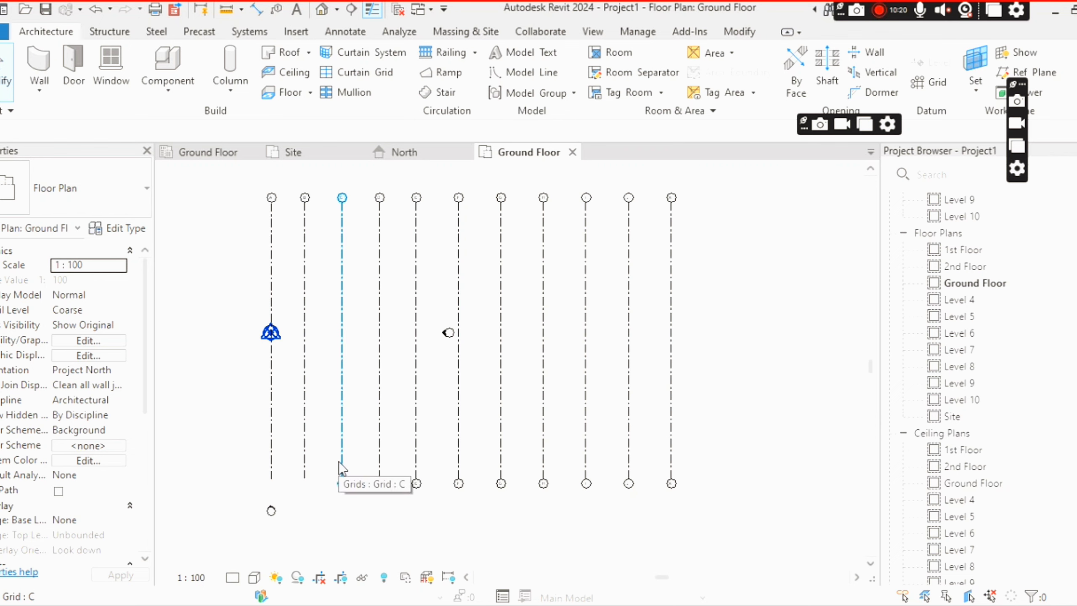
scroll(745, 253, "down", 1)
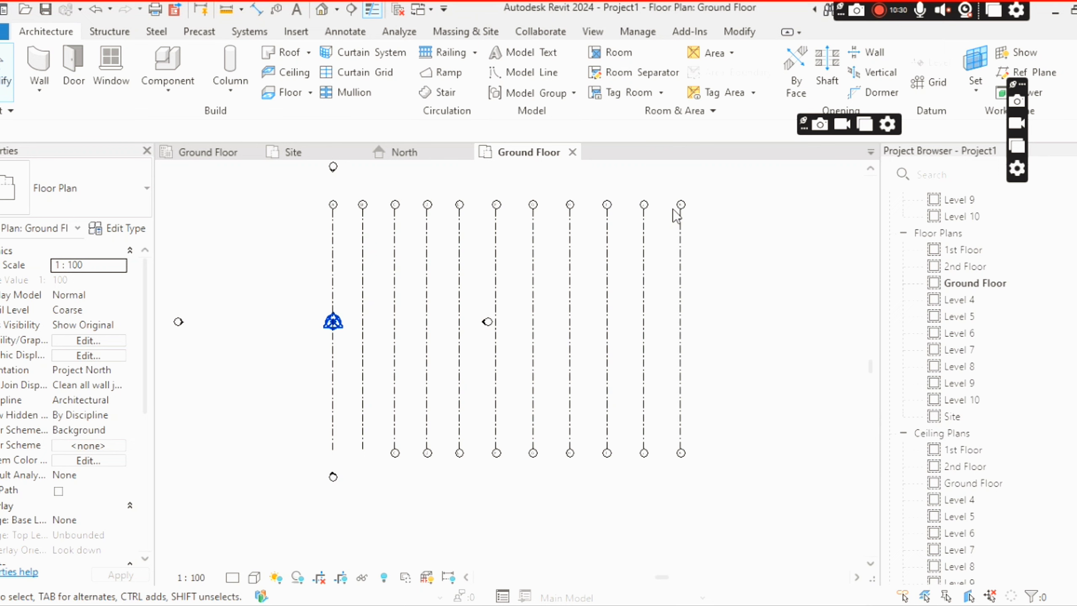
scroll(685, 212, "up", 4)
scroll(435, 293, "down", 7)
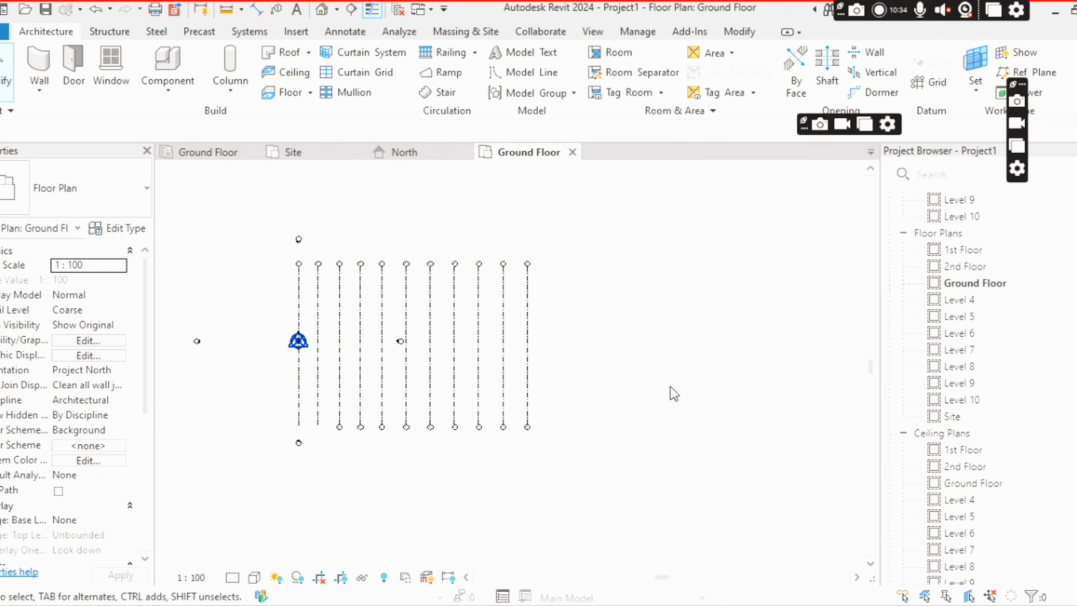
middle_click_drag(590, 355, 614, 329)
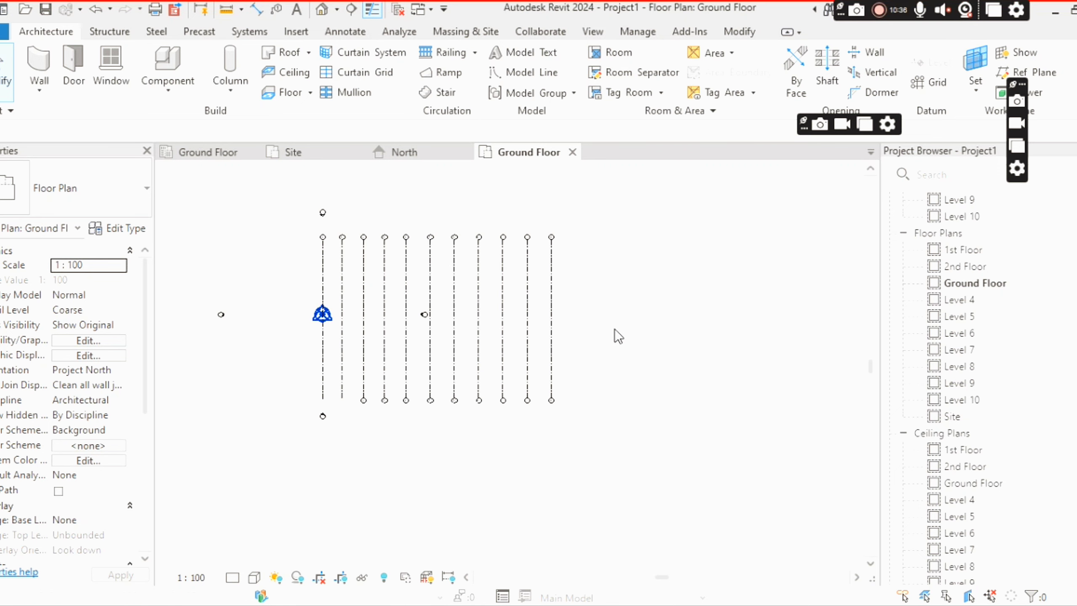
scroll(276, 241, "up", 1)
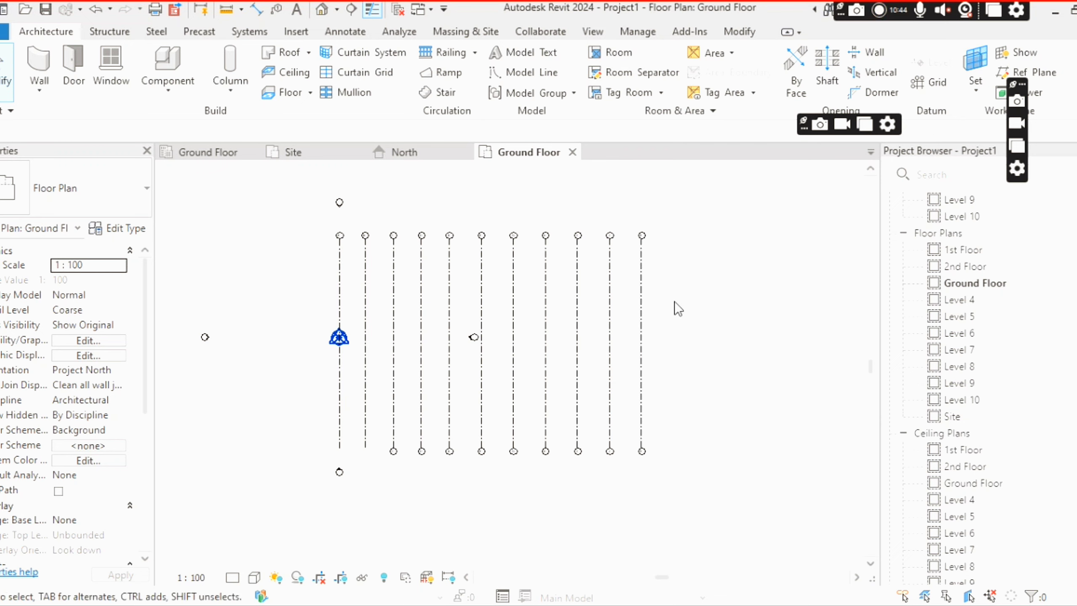
scroll(676, 308, "down", 1)
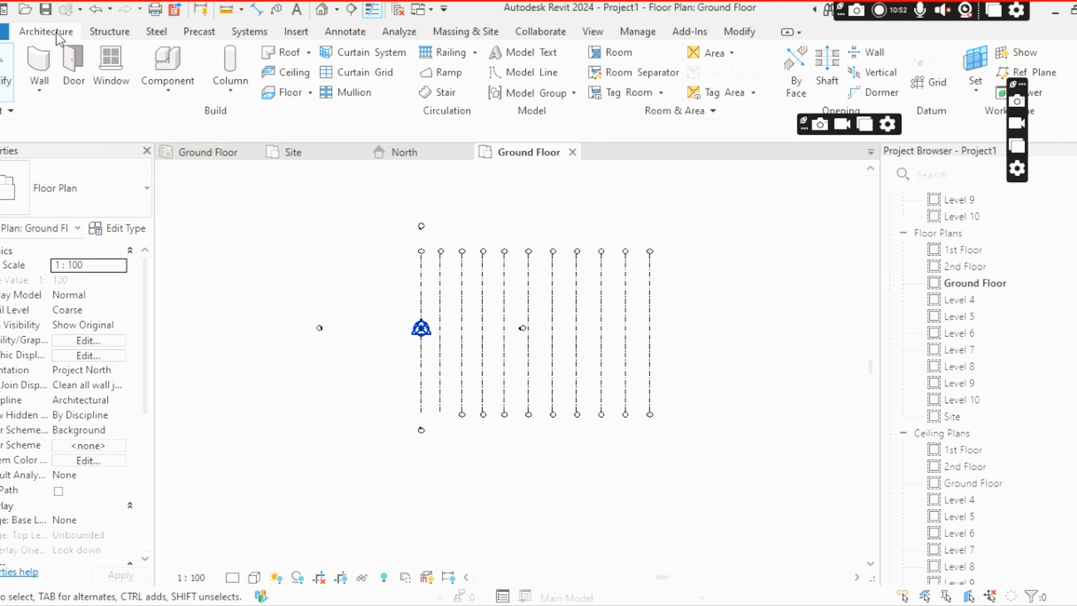
Draw a horizontal grid from the Project Base Point outward to the side of grid A away from grid B.
left_click(939, 85)
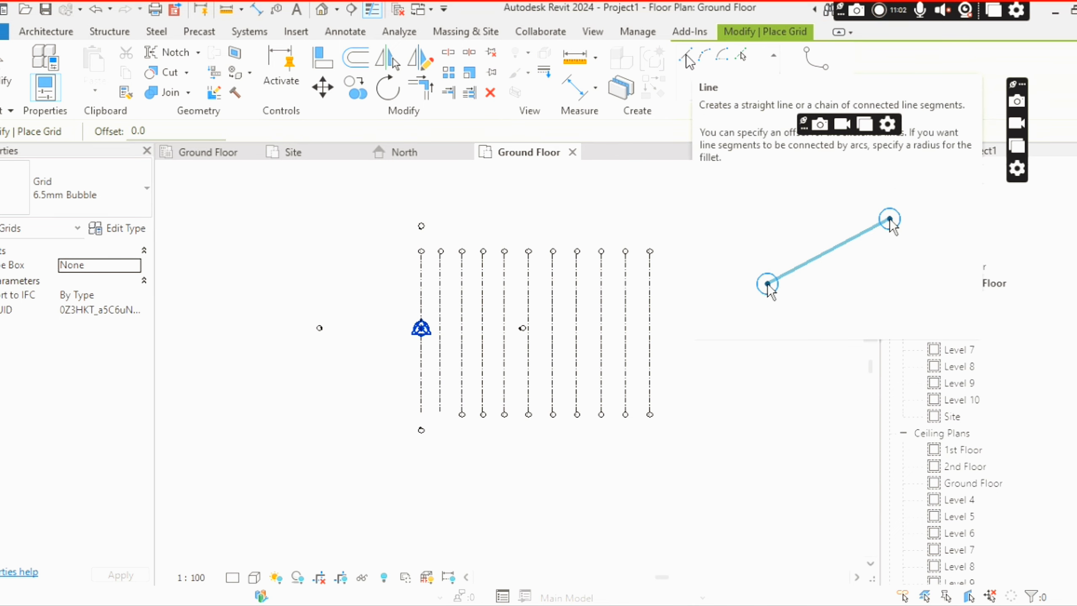
left_click(743, 63)
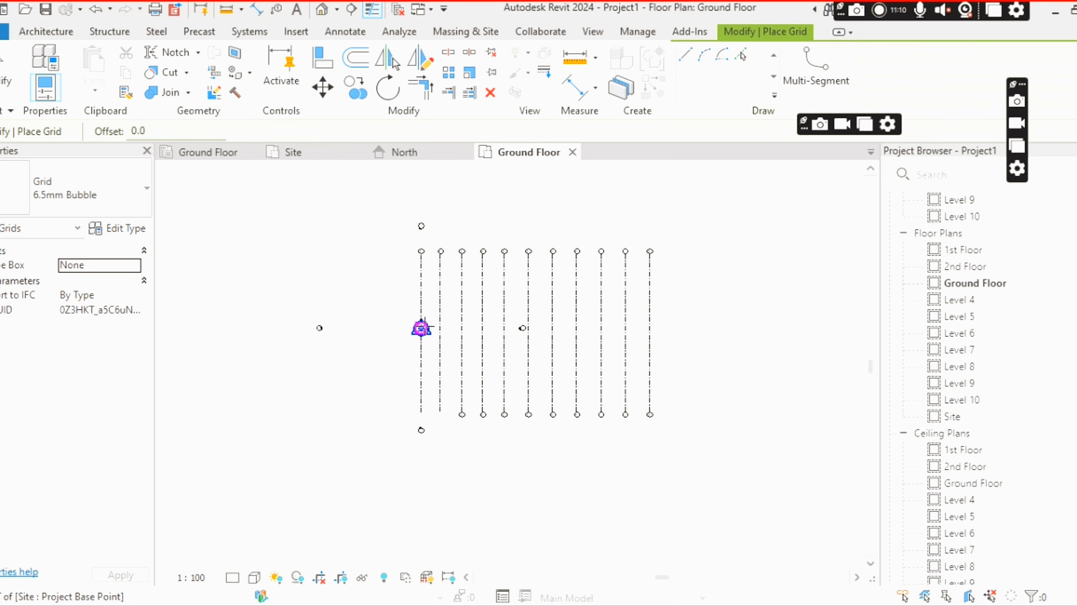
scroll(421, 327, "up", 3)
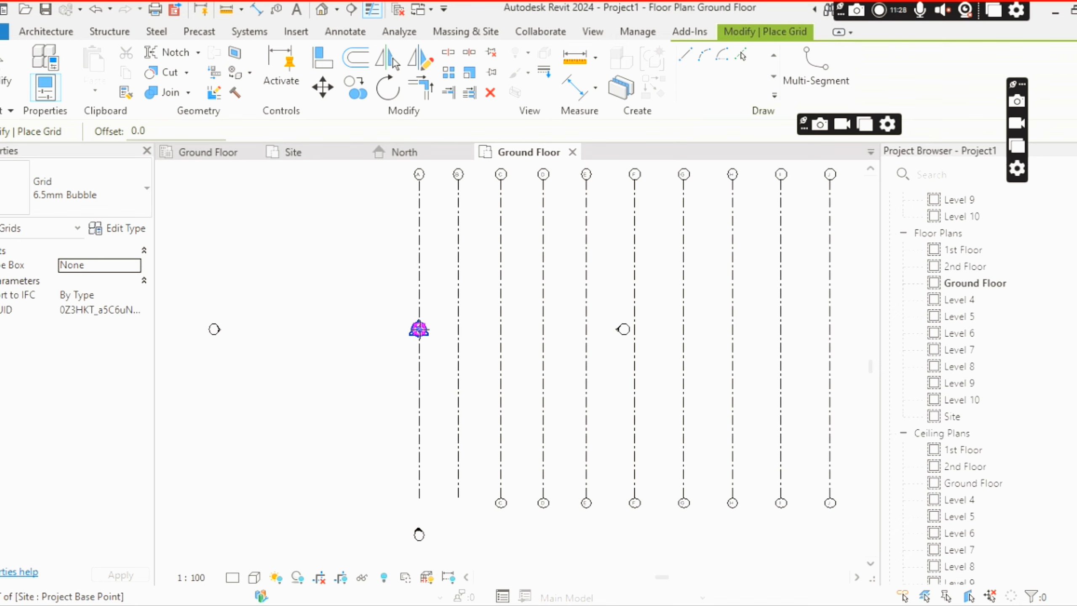
left_click(419, 329)
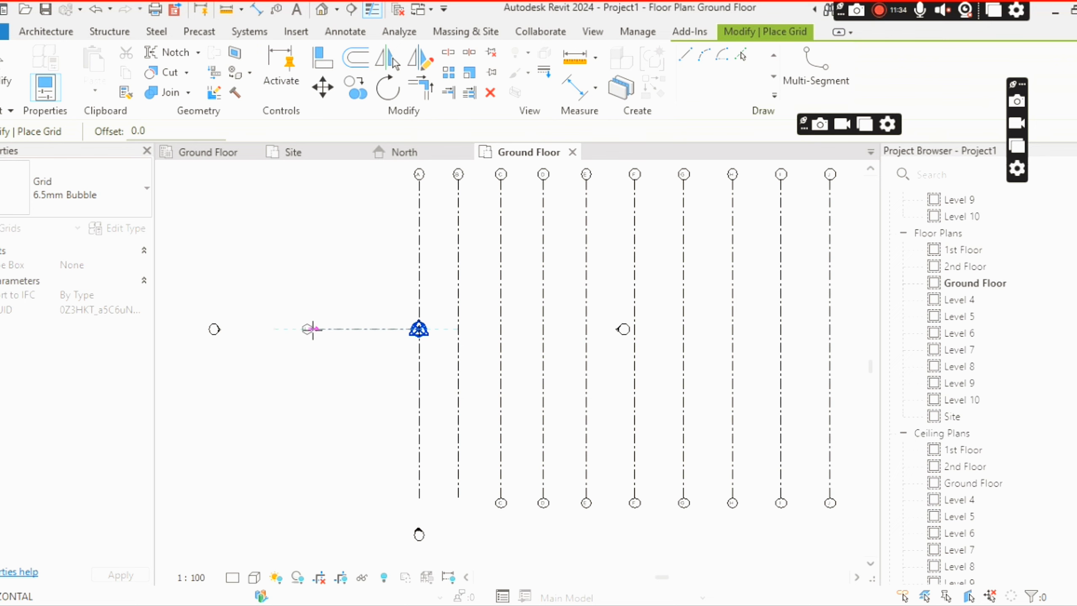
left_click(312, 330)
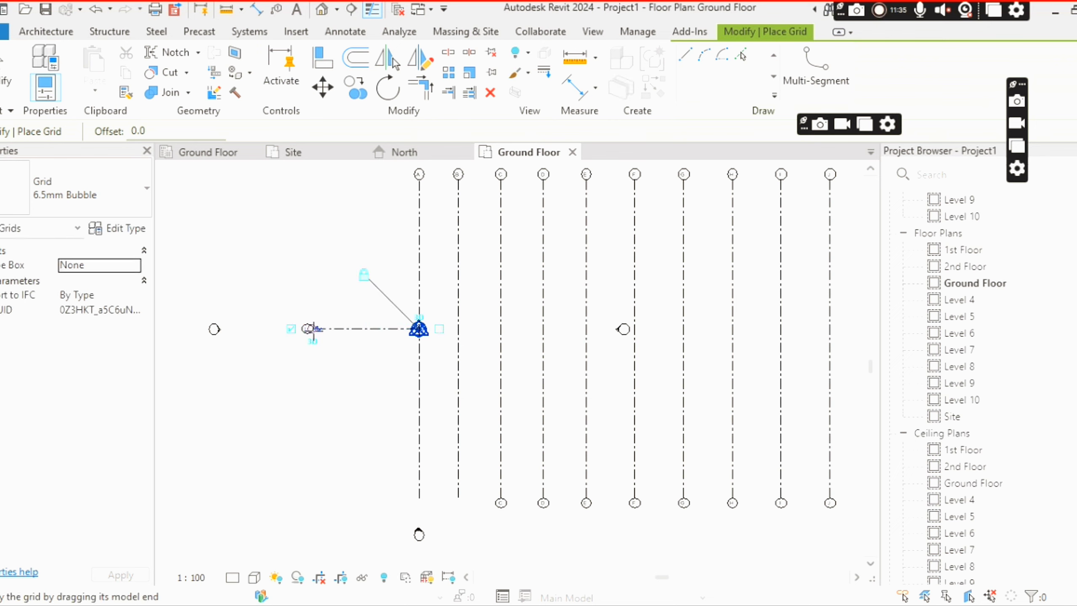
key("Escape")
key("Escape")
Extend the horizontal grid's end at the Project Base Point across all vertical grids to just beyond grid K.
left_click(376, 329)
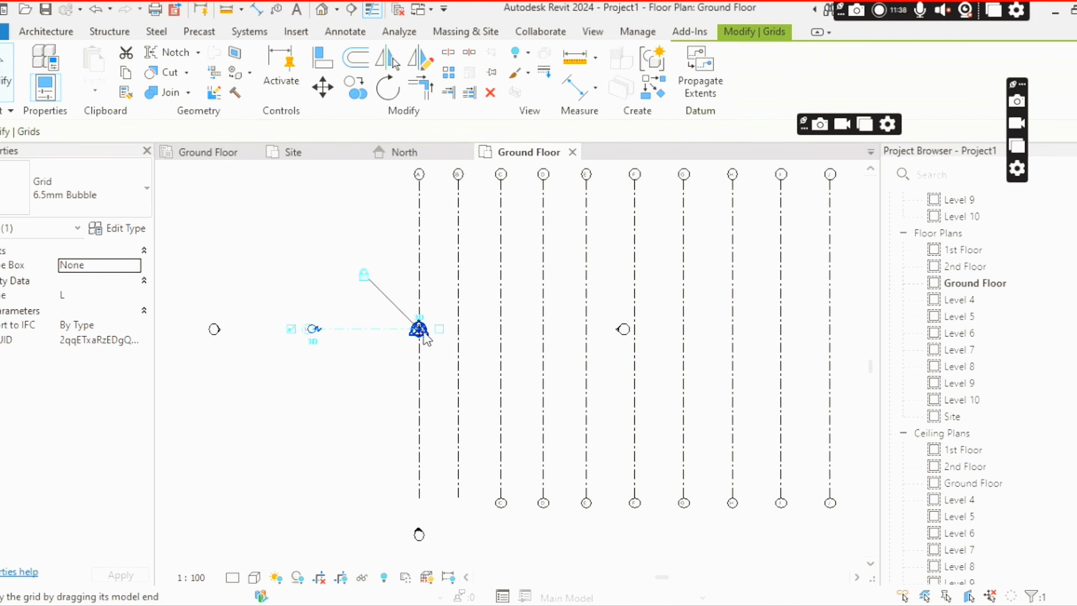
scroll(421, 331, "up", 3)
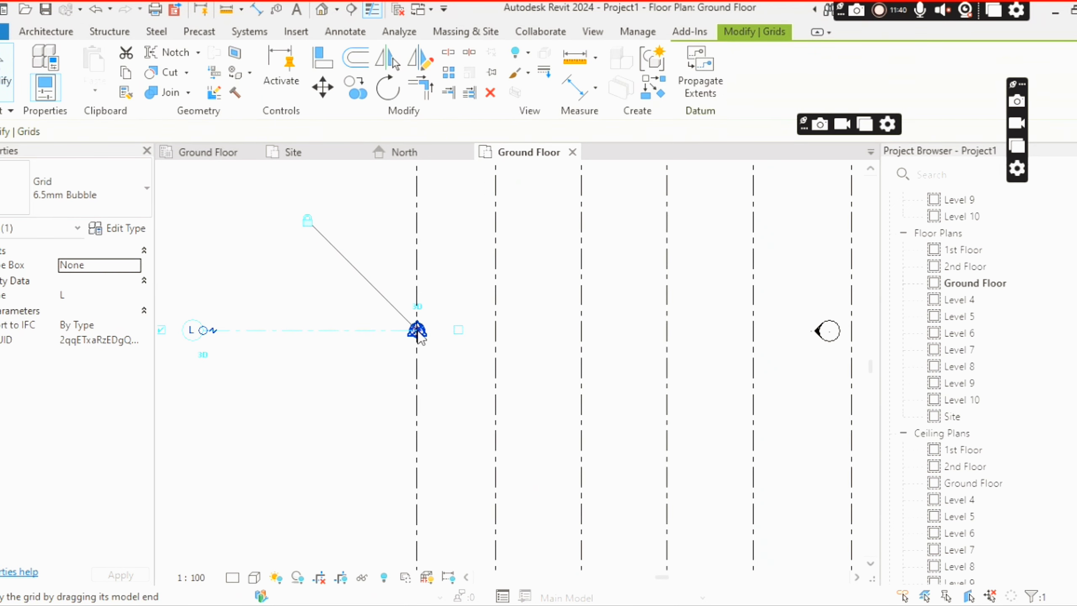
left_click_drag(418, 330, 777, 326)
scroll(321, 316, "down", 1)
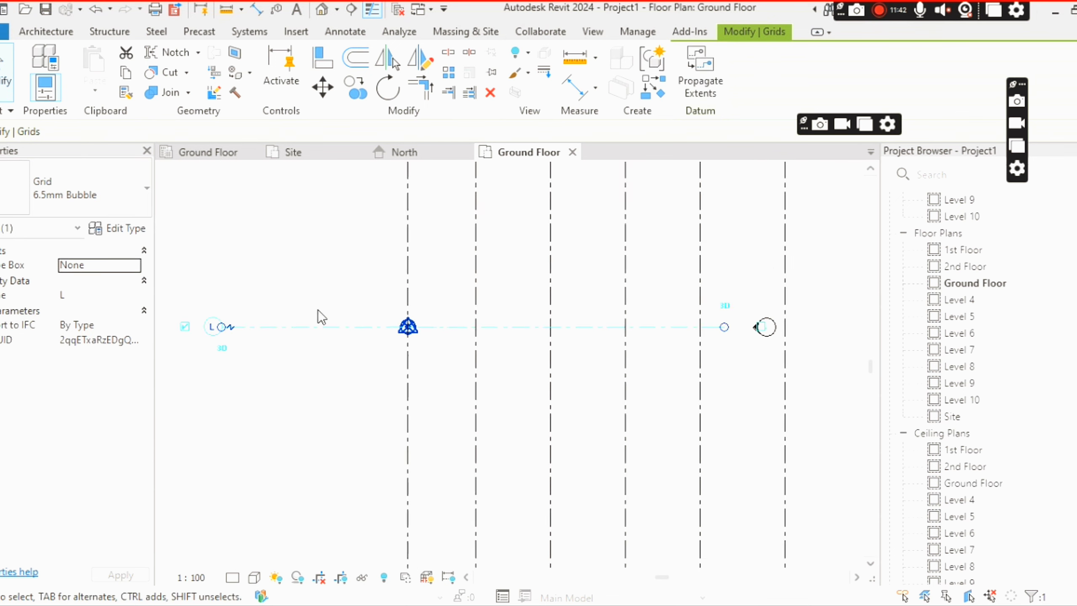
scroll(321, 315, "down", 2)
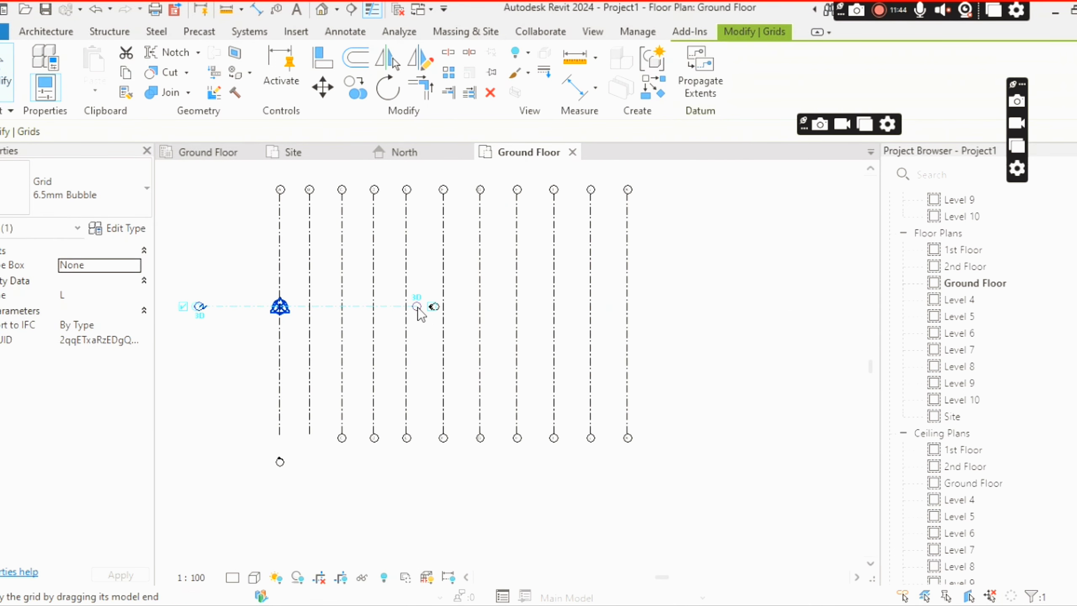
left_click_drag(418, 307, 652, 306)
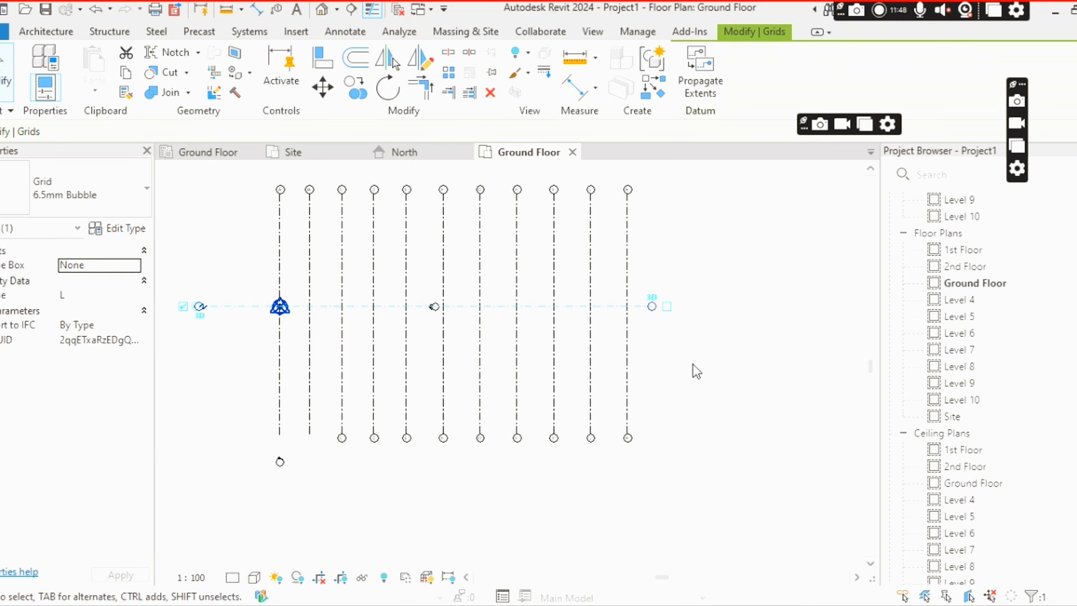
left_click(693, 364)
Compare the new horizontal grid's bubble label with the labels of the vertical grids A to K.
scroll(328, 322, "up", 3)
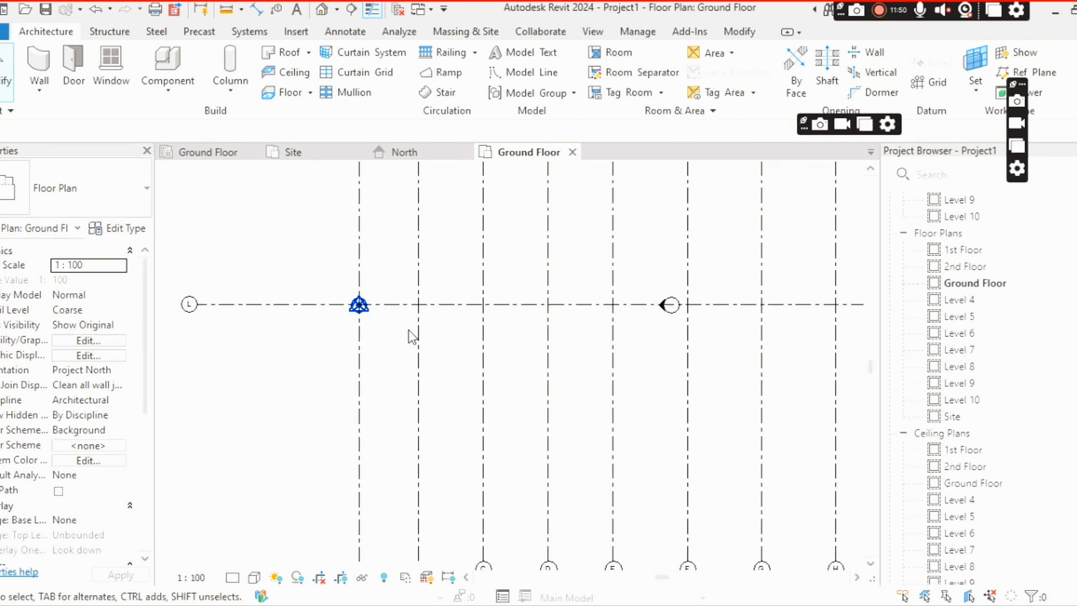
scroll(382, 319, "down", 4)
scroll(276, 312, "up", 5)
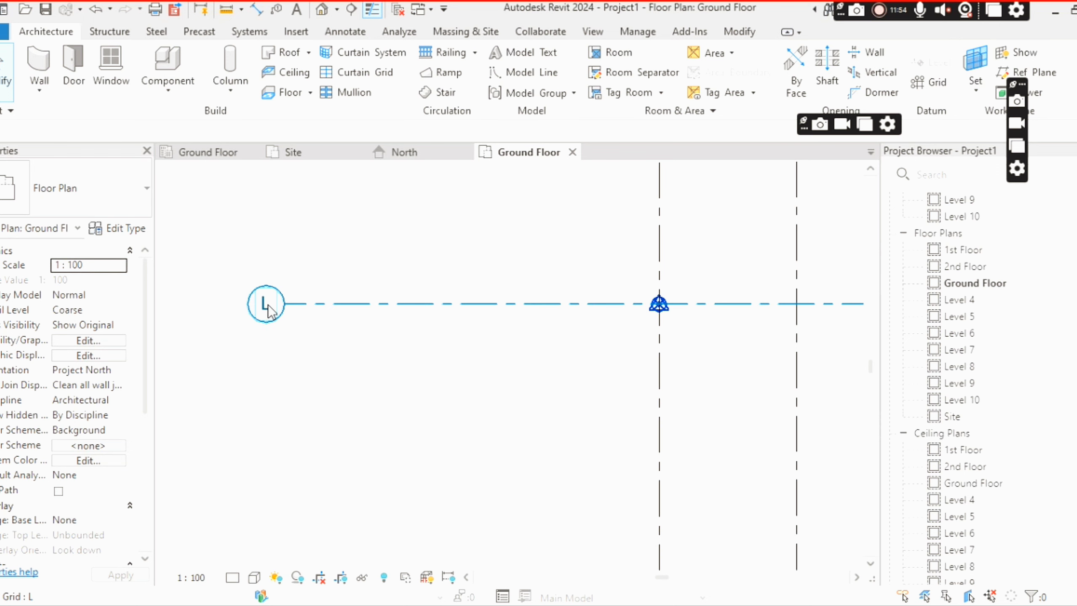
scroll(263, 306, "down", 6)
middle_click_drag(507, 266, 483, 332)
scroll(777, 231, "up", 5)
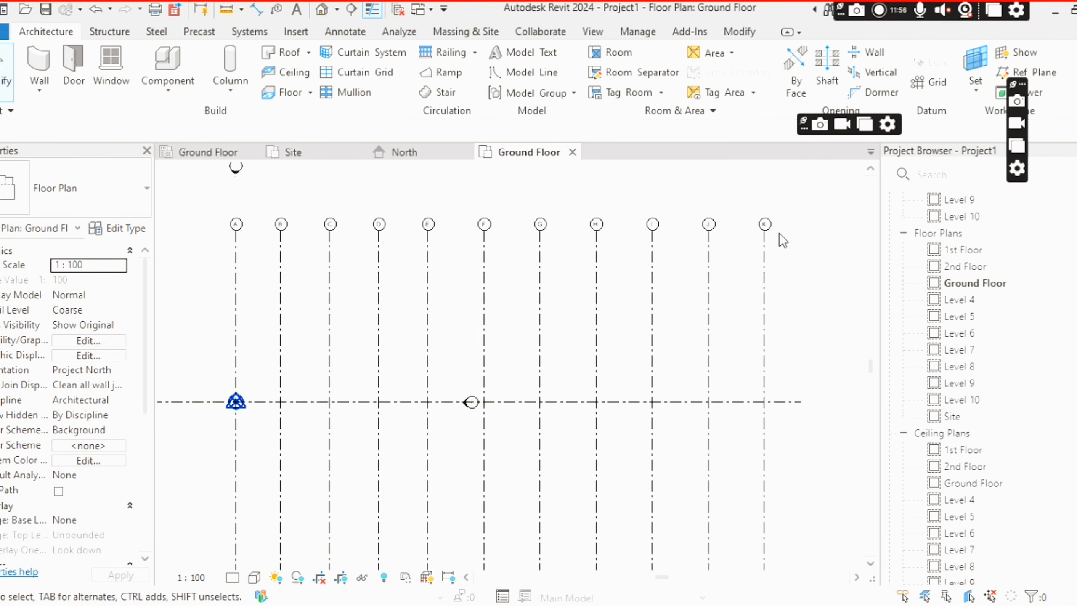
scroll(759, 231, "down", 5)
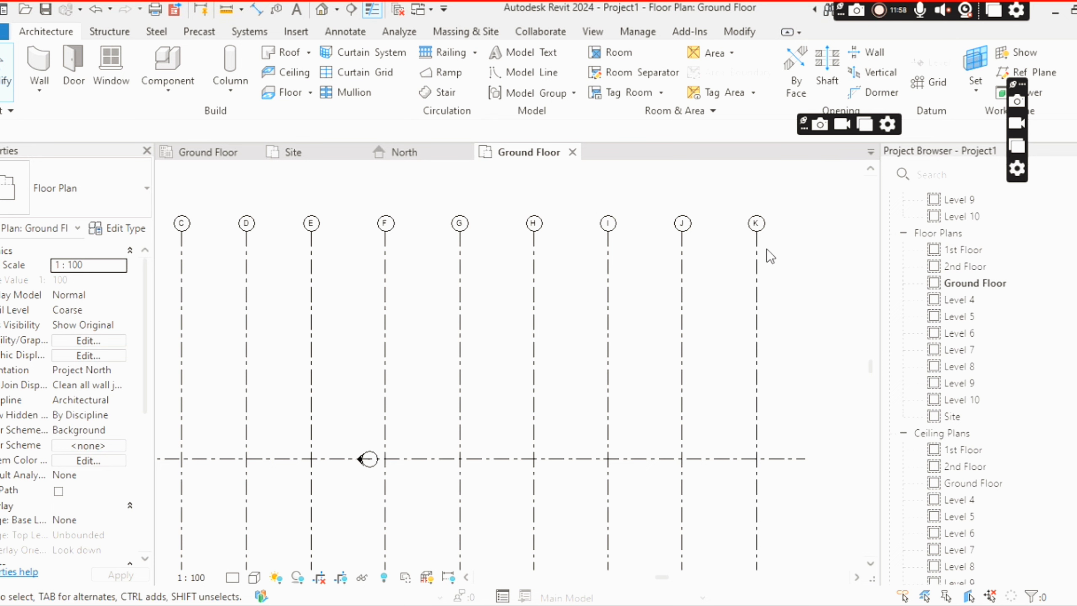
scroll(358, 379, "up", 5)
scroll(359, 379, "up", 2)
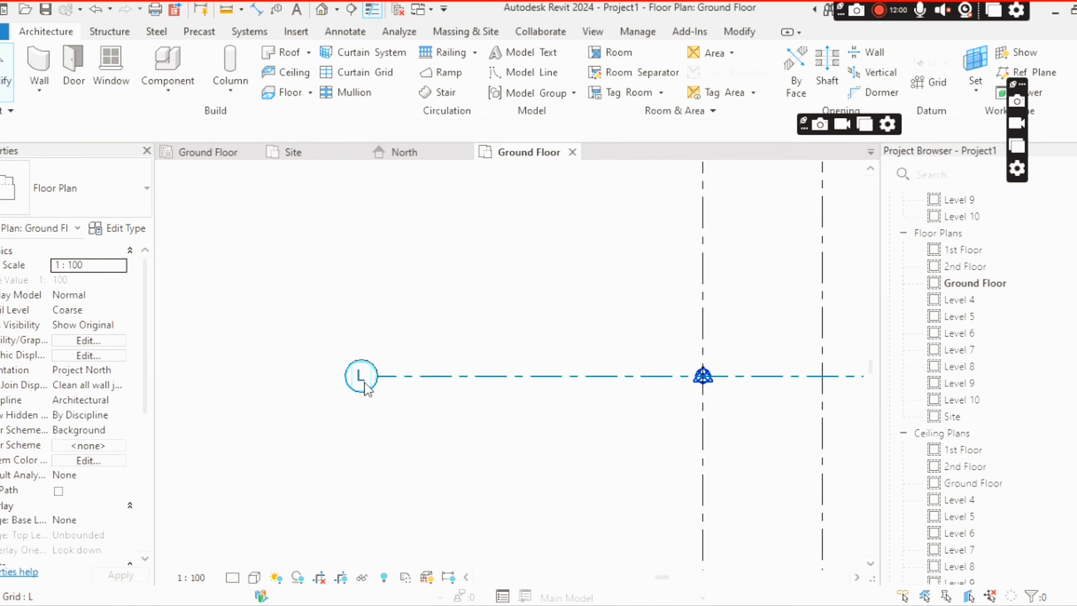
scroll(360, 378, "down", 5)
scroll(499, 273, "up", 3)
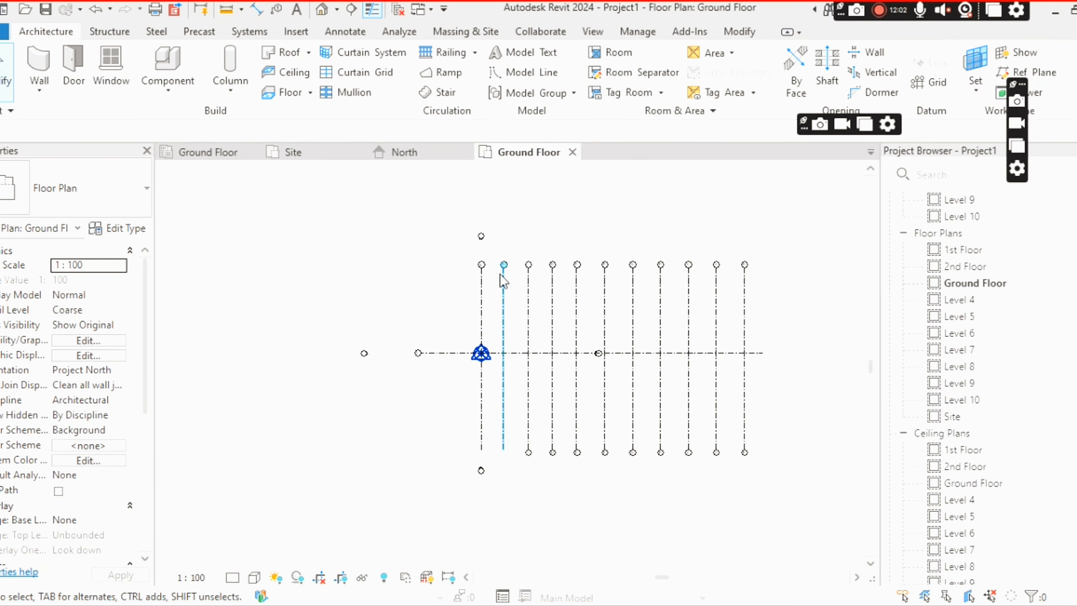
middle_click_drag(751, 278, 557, 265)
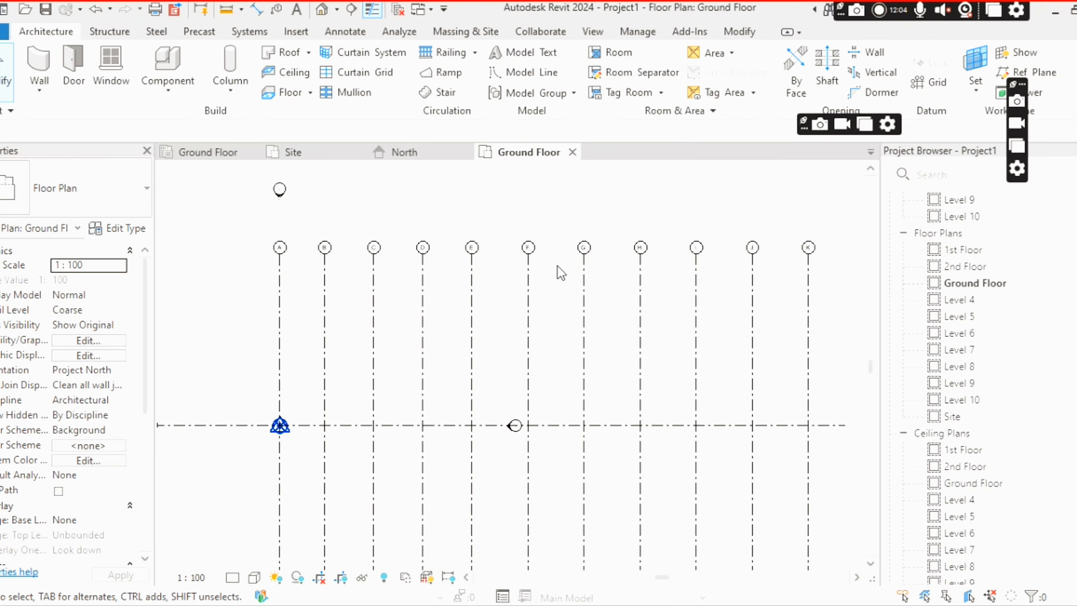
scroll(766, 260, "up", 2)
scroll(663, 288, "down", 4)
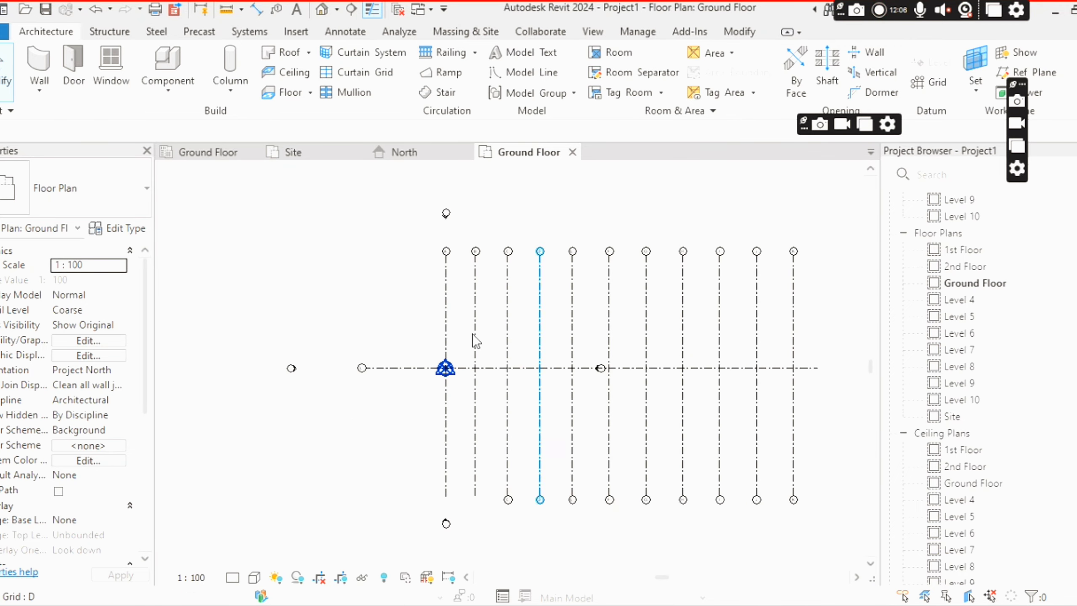
Rename the horizontal grid through the Project Base Point as 1 and clear the selection.
scroll(367, 377, "up", 3)
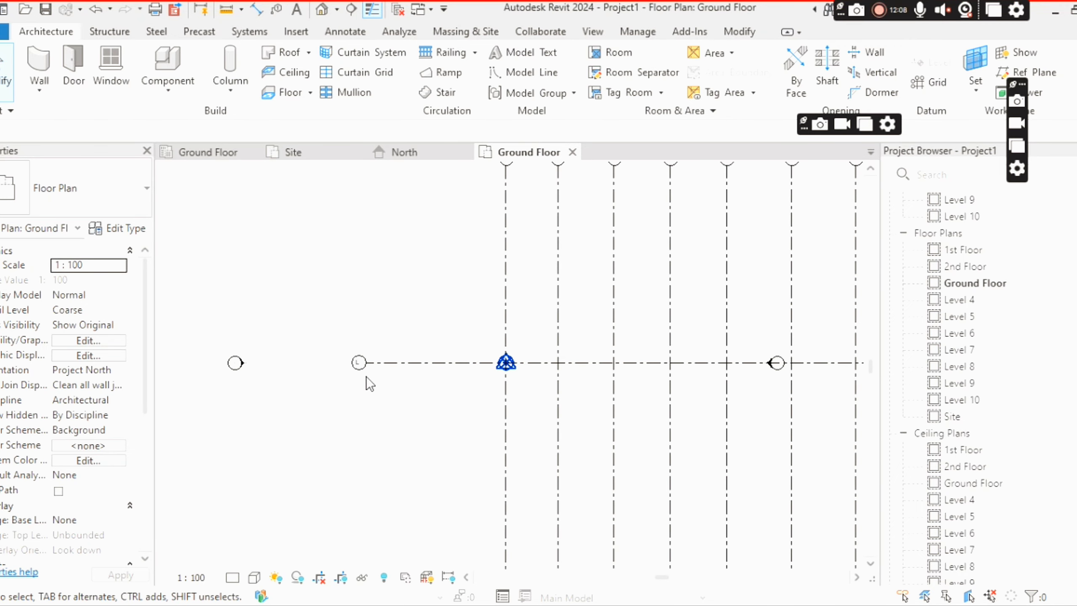
scroll(366, 376, "up", 3)
double_click(354, 352)
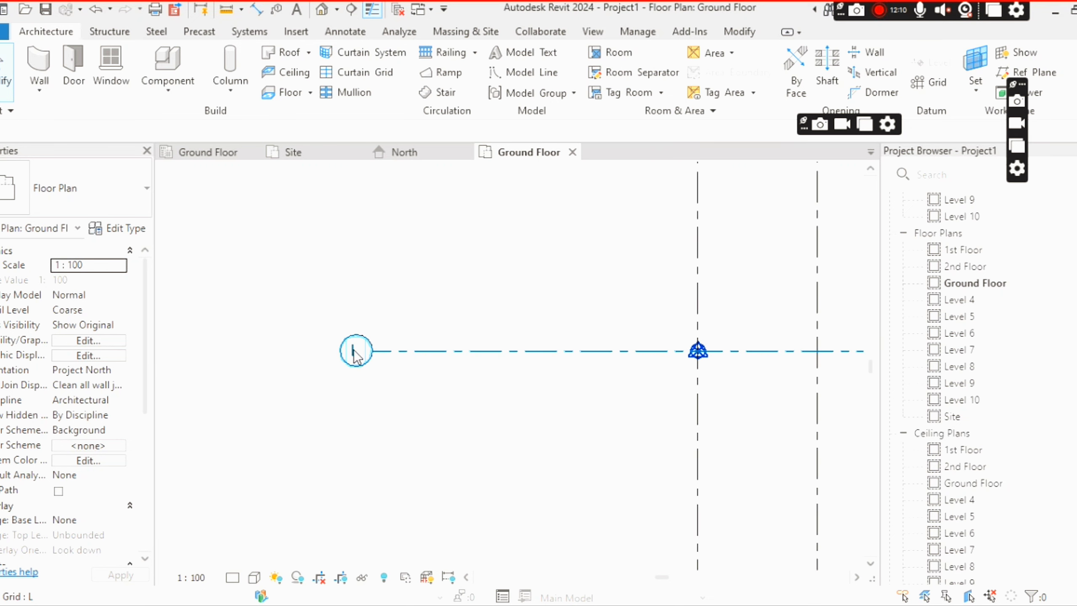
left_click(355, 350)
left_click(360, 351)
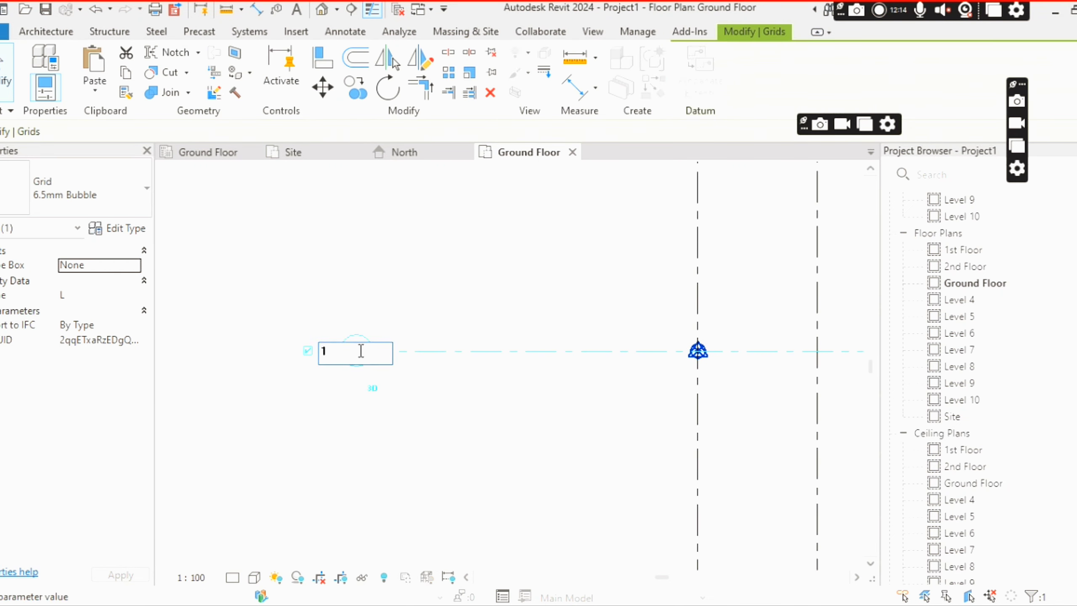
left_click(413, 228)
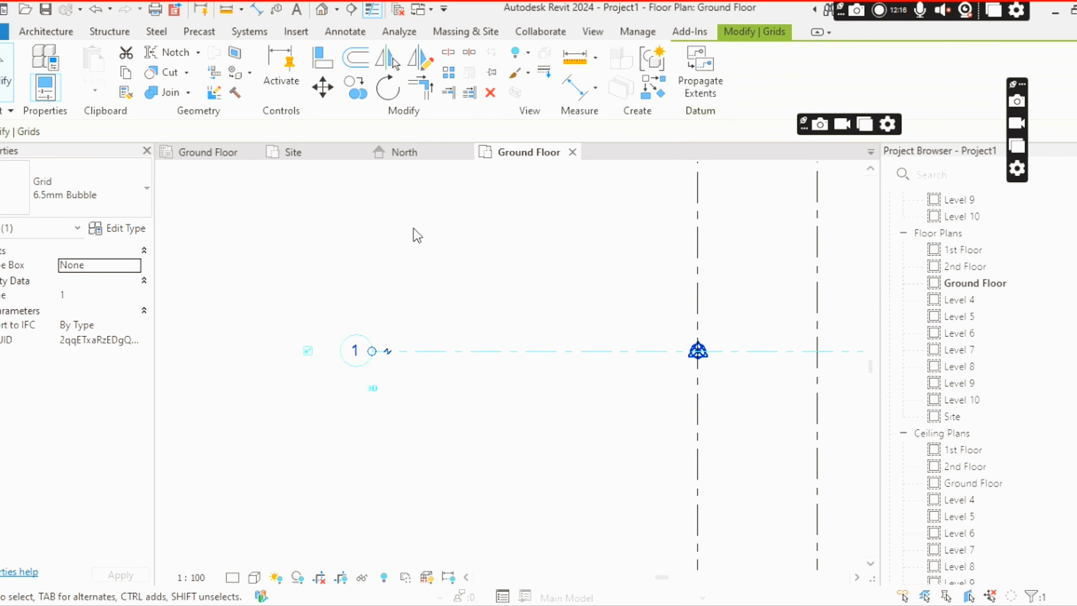
left_click(414, 228)
Examine grid 1 through the Project Base Point and how it crosses the vertical grids.
scroll(392, 275, "down", 1)
scroll(407, 302, "down", 3)
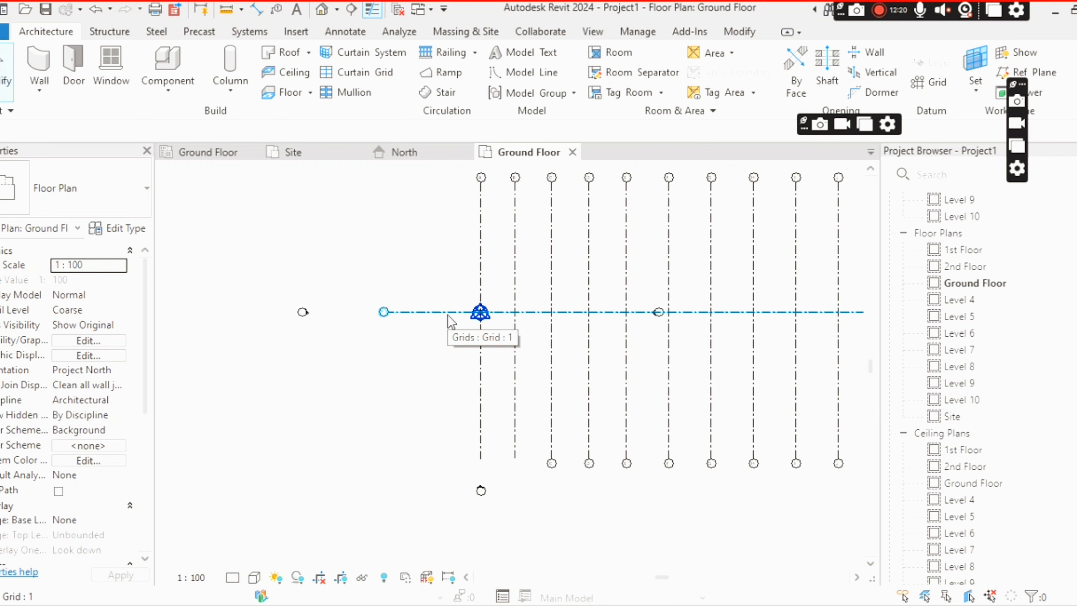
scroll(448, 314, "down", 1)
middle_click_drag(416, 351, 394, 327)
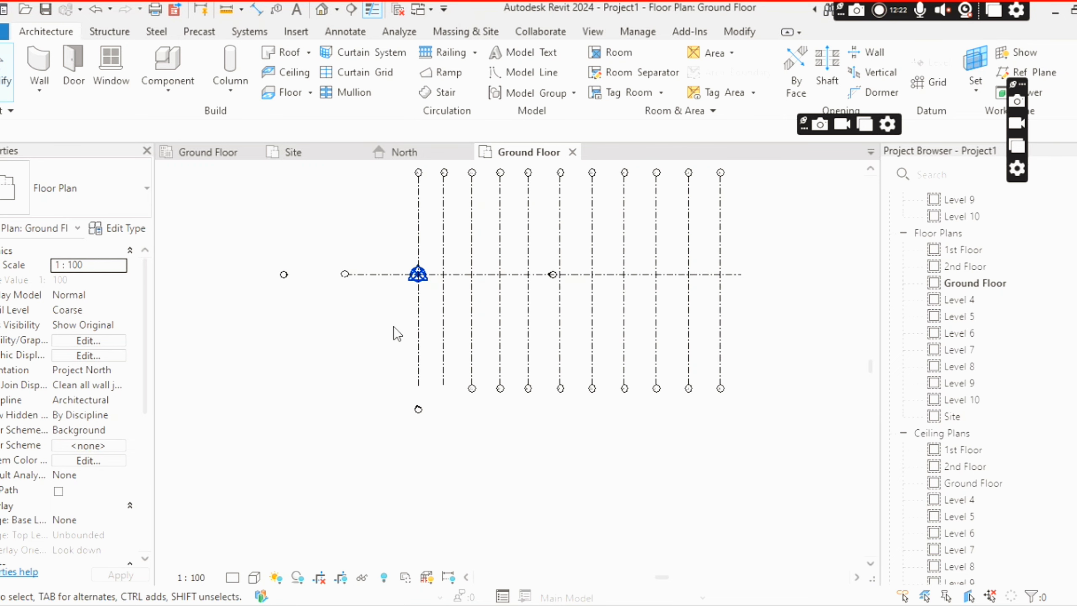
scroll(369, 283, "up", 3)
middle_click_drag(373, 284, 355, 438)
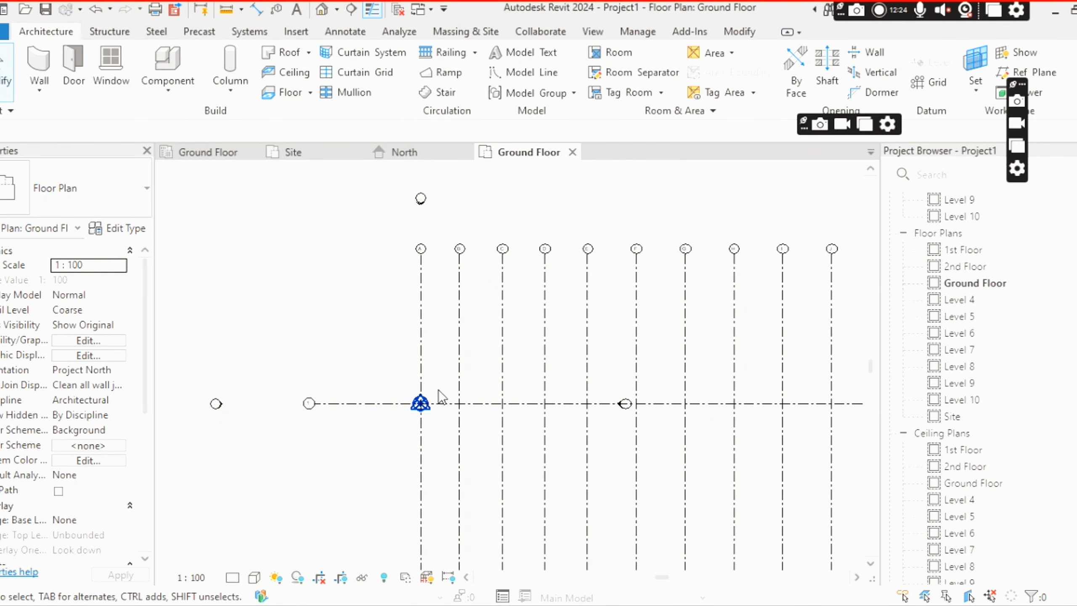
scroll(375, 405, "down", 2)
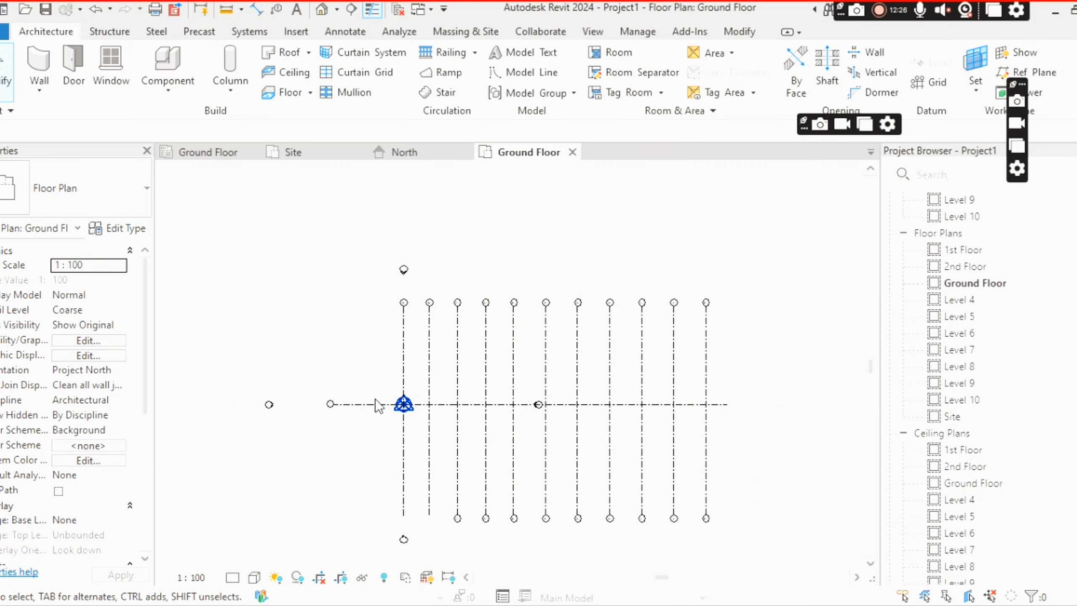
scroll(364, 422, "up", 2)
middle_click_drag(363, 442, 355, 348)
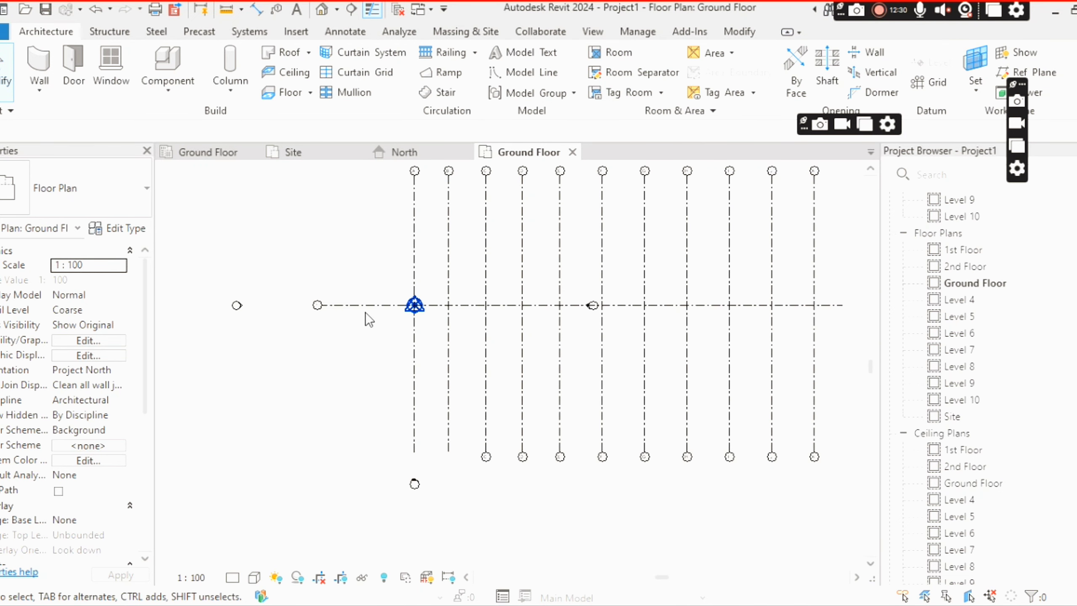
scroll(365, 312, "down", 2)
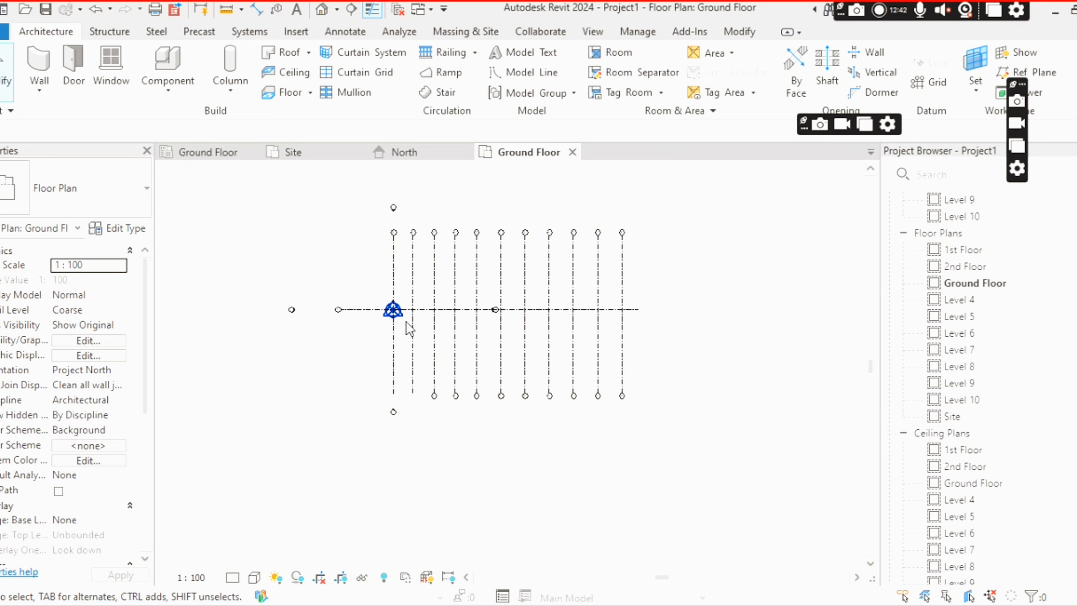
scroll(403, 316, "up", 3)
left_click_drag(351, 283, 412, 337)
scroll(366, 319, "down", 1)
key("Escape")
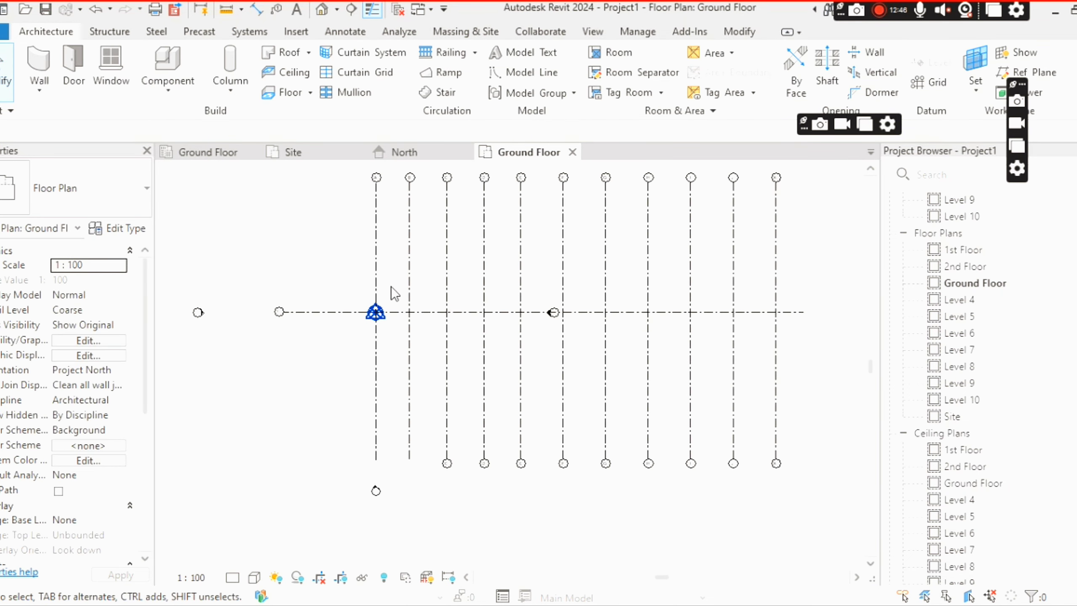
middle_click_drag(397, 282, 383, 355)
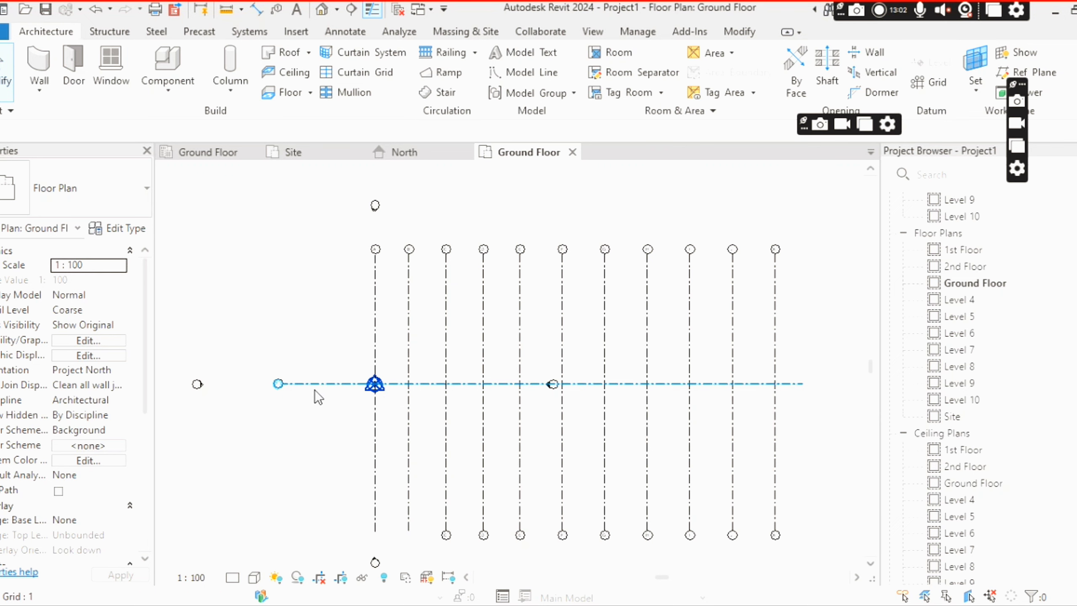
scroll(315, 389, "down", 1)
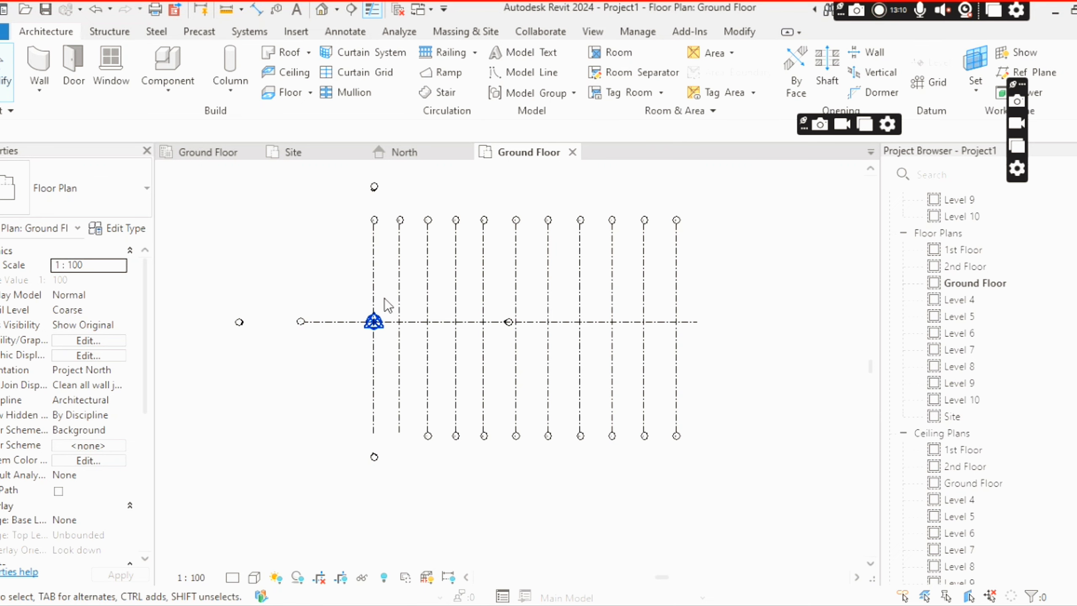
scroll(382, 299, "up", 3)
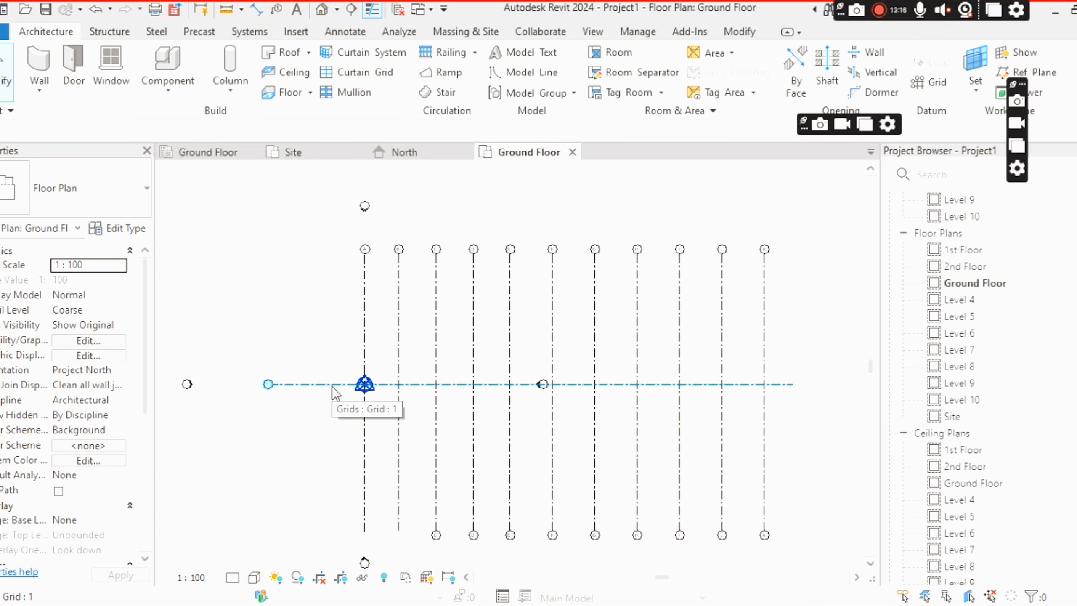
middle_click_drag(330, 403, 348, 329)
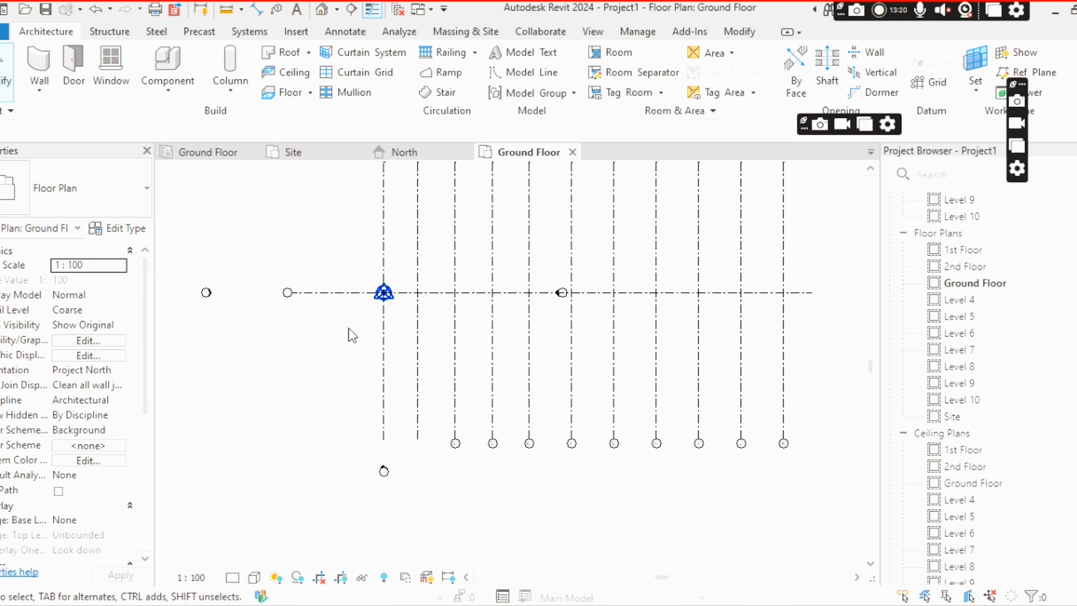
scroll(310, 302, "up", 1)
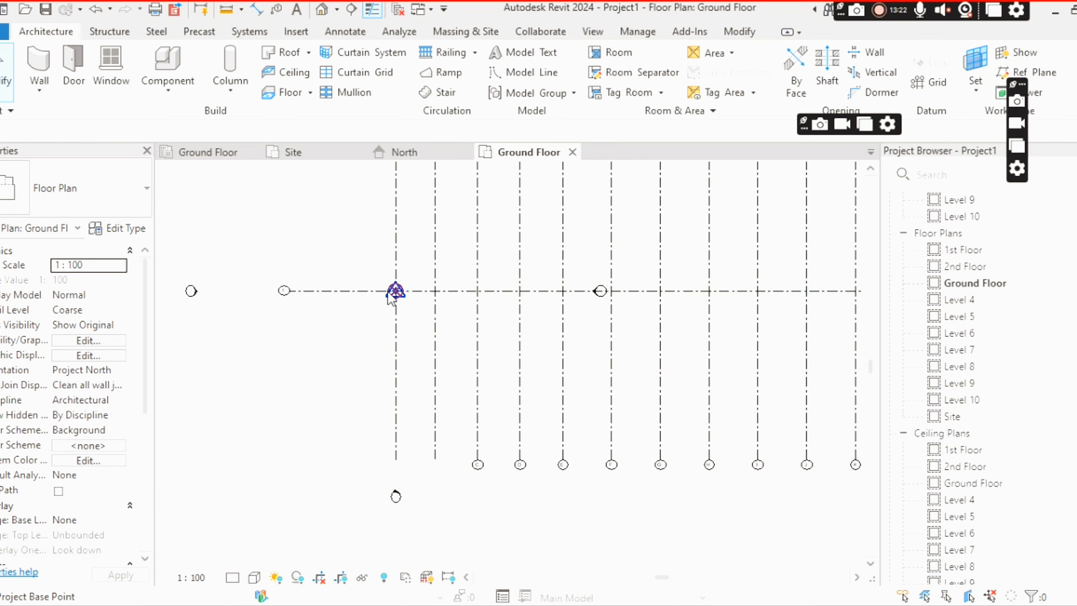
scroll(406, 289, "up", 2)
middle_click_drag(424, 269, 358, 297)
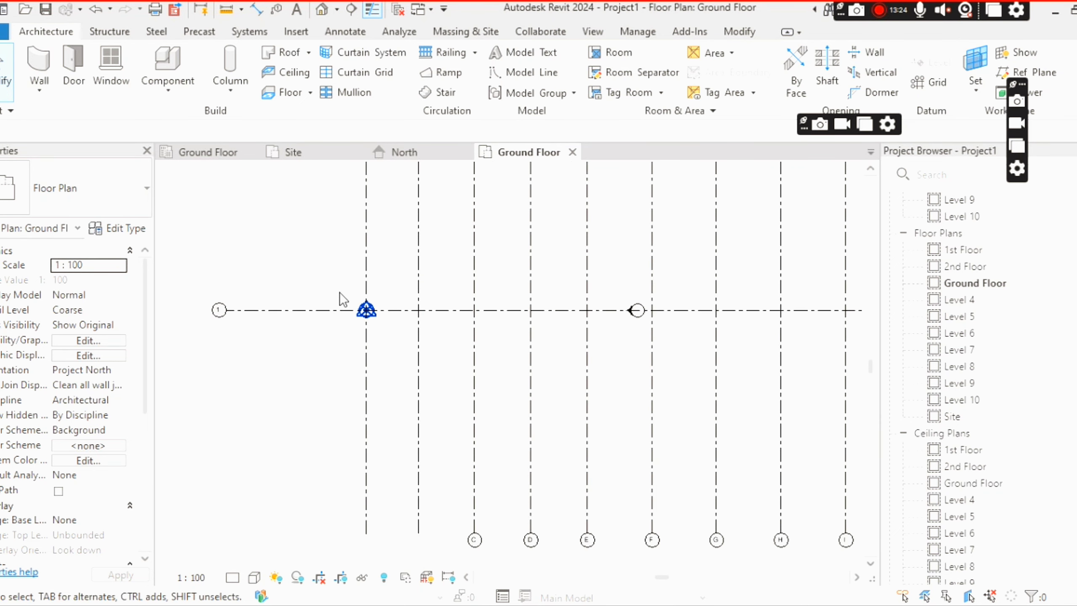
scroll(384, 333, "down", 2)
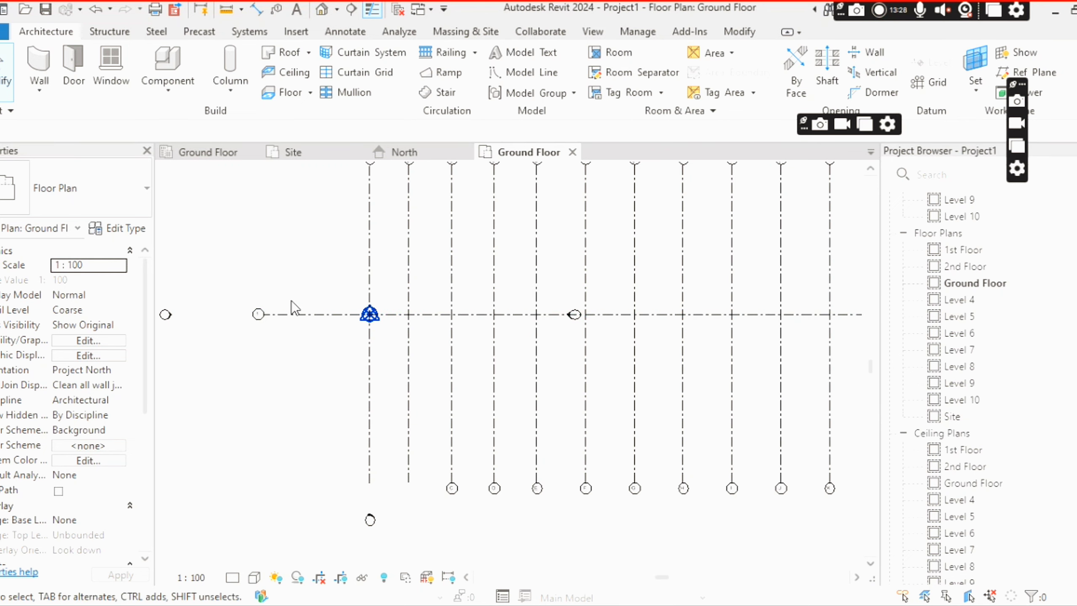
scroll(279, 337, "up", 1)
scroll(280, 335, "up", 1)
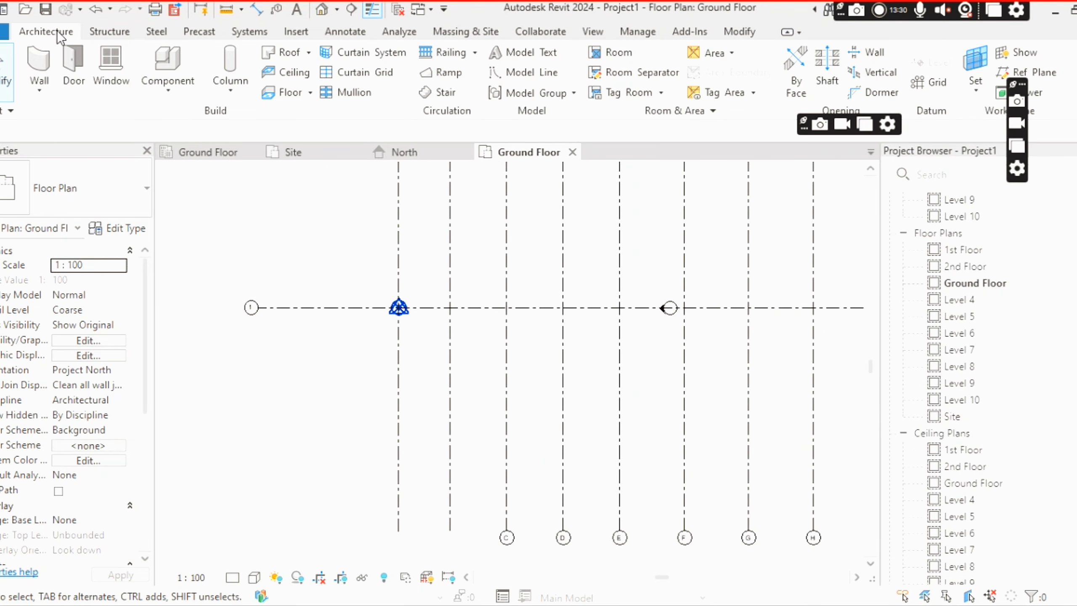
Add a horizontal grid offset 4975 below grid 1, using the Grid command's Pick Lines option.
left_click(929, 82)
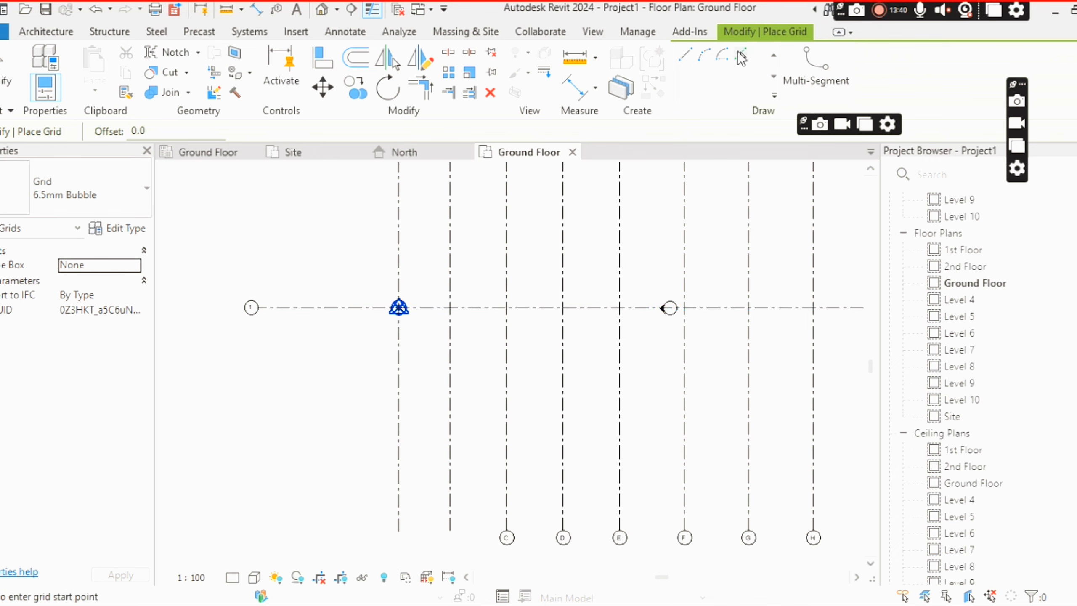
left_click(741, 56)
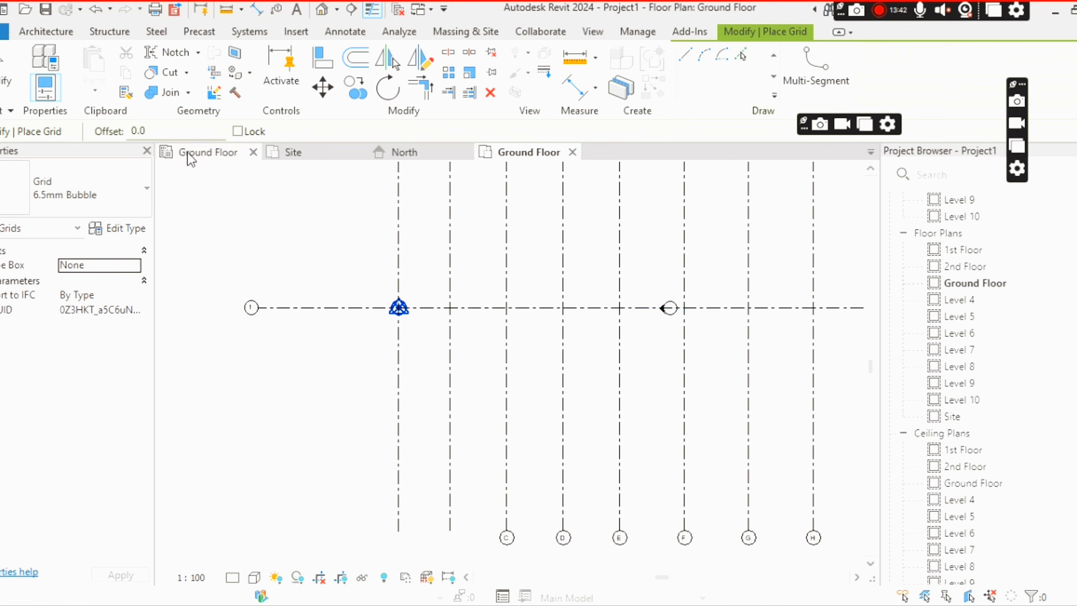
left_click(156, 126)
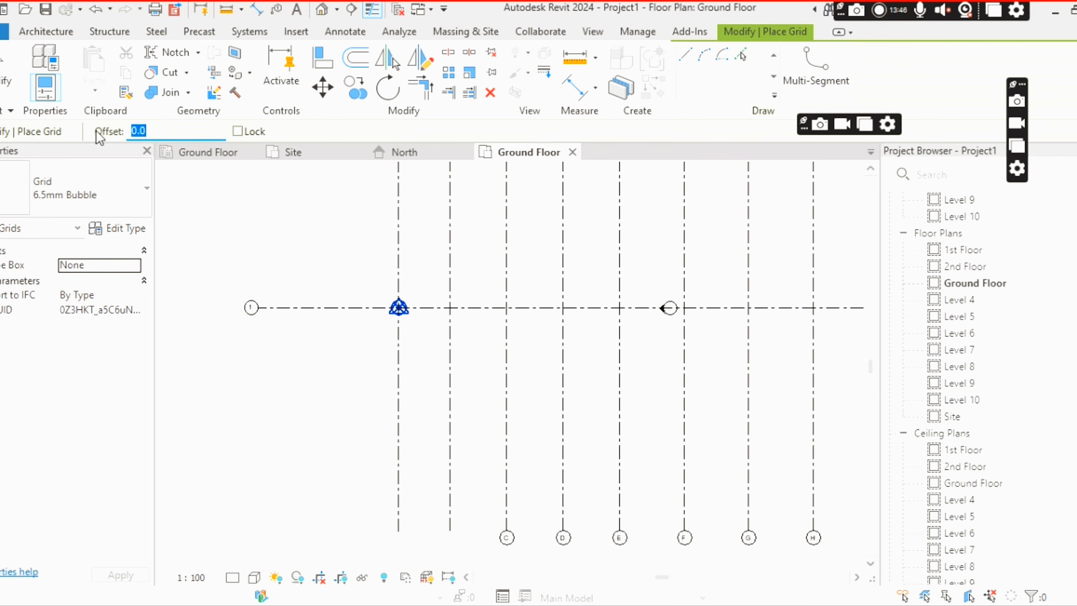
type("4975")
key("Return")
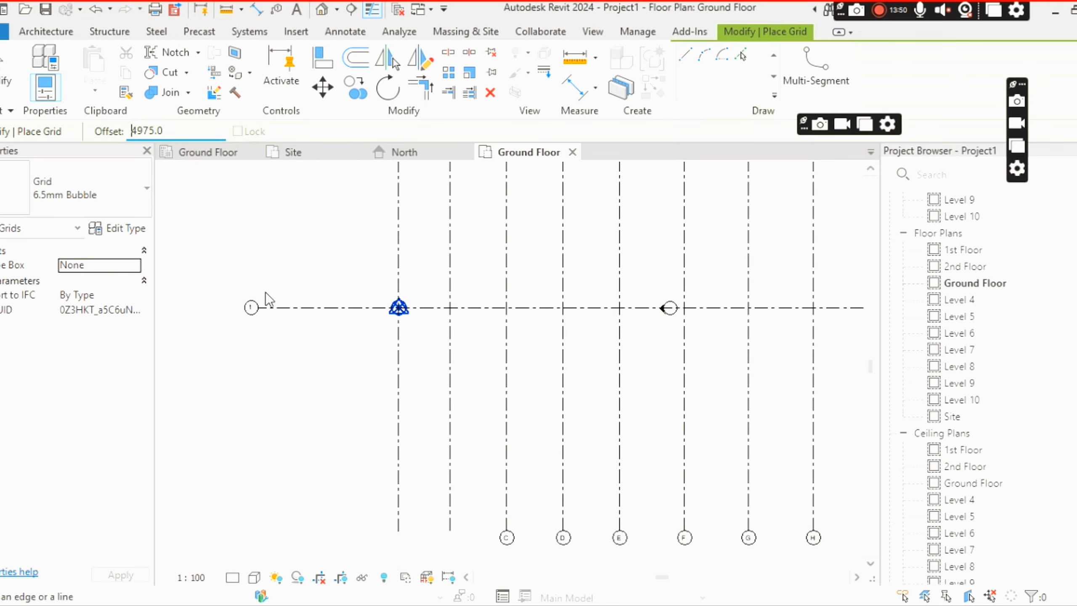
left_click(319, 313)
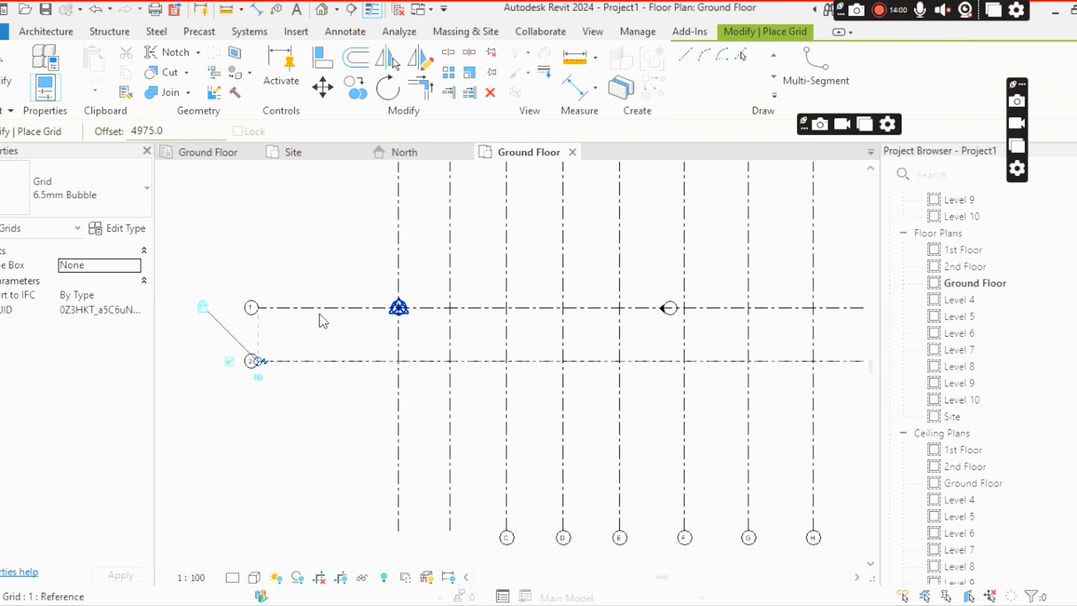
Set the grid offset to 5350 and place another horizontal grid below grid 2.
scroll(237, 374, "up", 4)
scroll(330, 350, "down", 3)
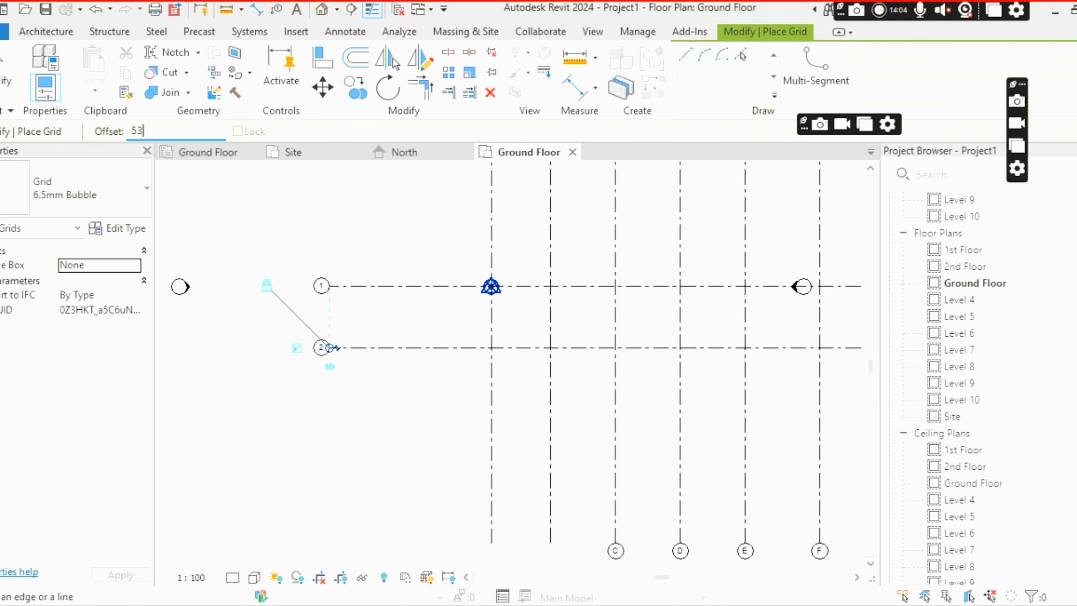
left_click(422, 351)
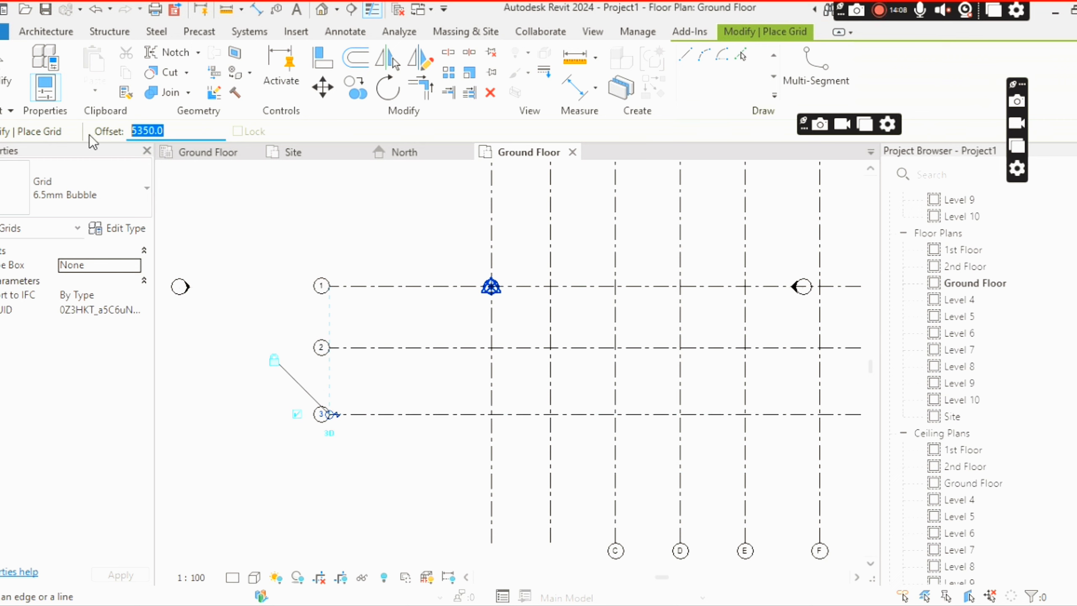
Set the grid offset to 6800 and place another horizontal grid below grid 3.
type("6800")
key("Return")
left_click(389, 419)
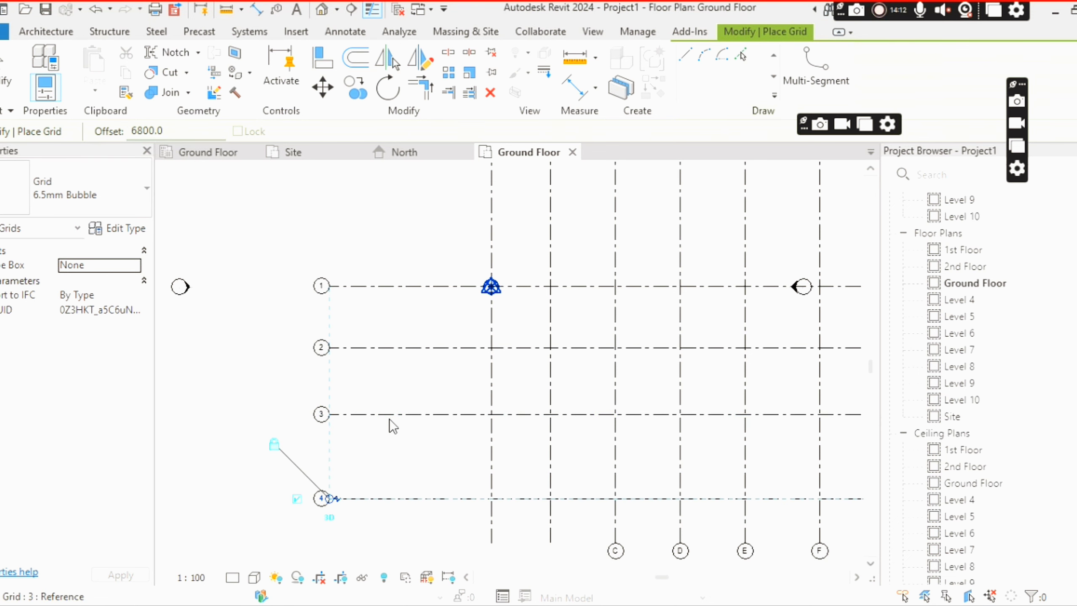
Place four more horizontal grids in succession below grid 4 at the 6800 offset and end the Grid command.
scroll(388, 419, "down", 3)
left_click(383, 398)
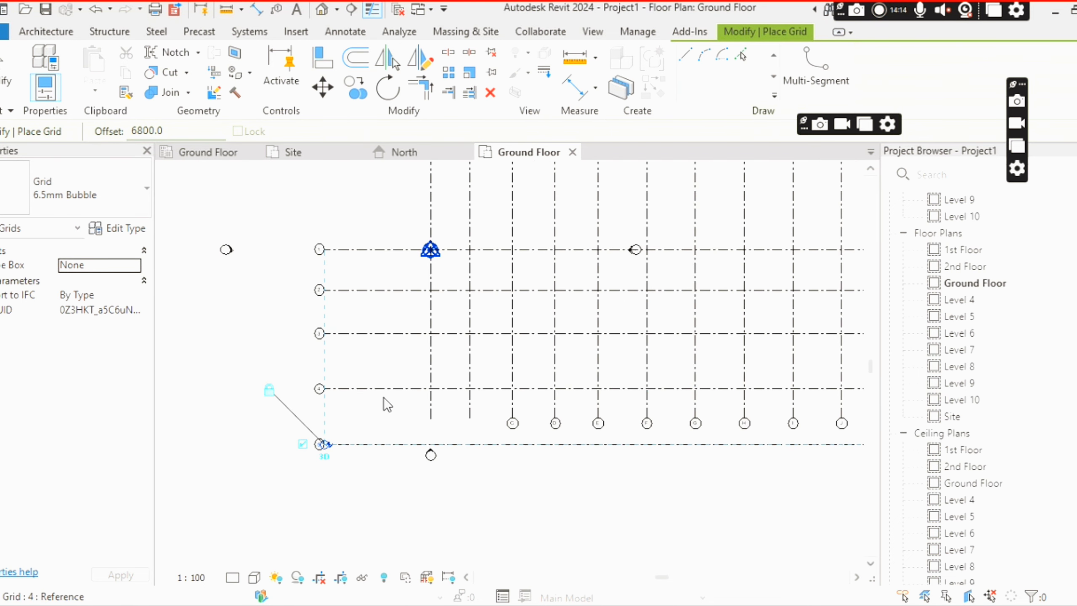
left_click(380, 449)
scroll(377, 452, "down", 3)
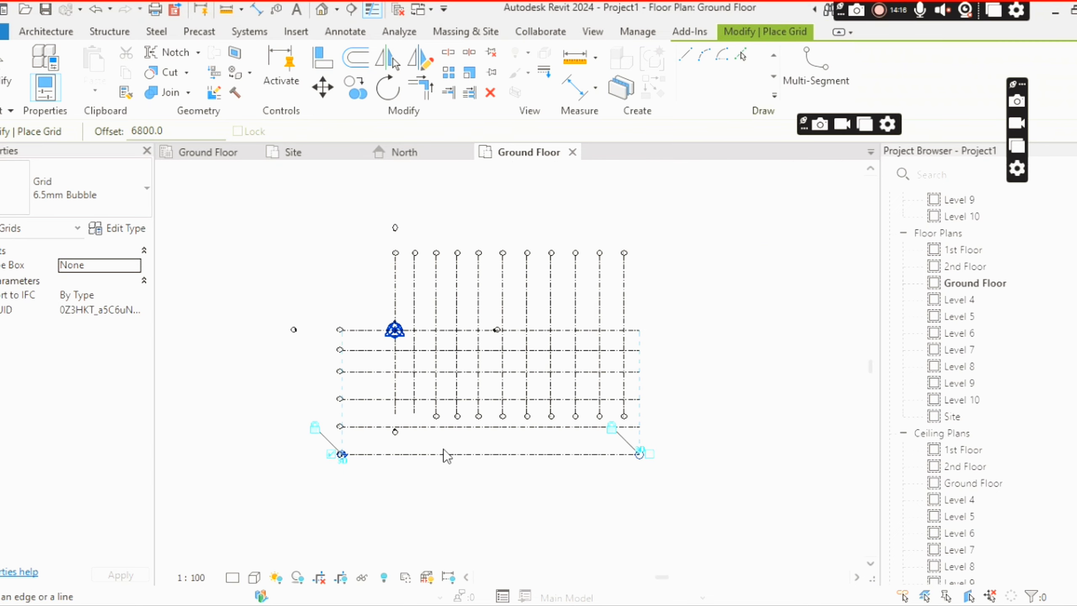
left_click(364, 427)
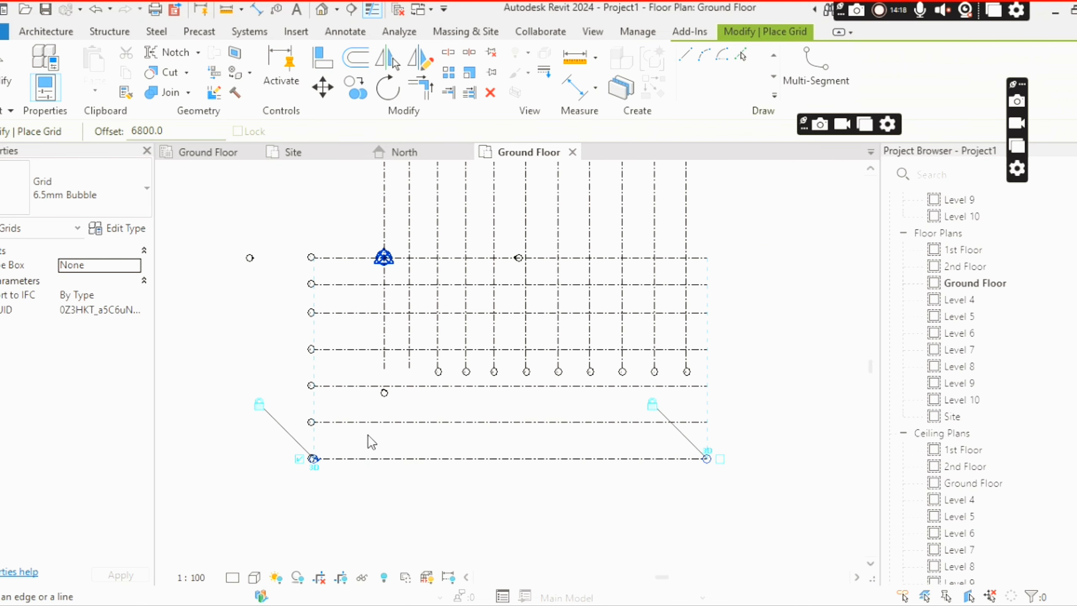
left_click(363, 462)
scroll(398, 316, "down", 2)
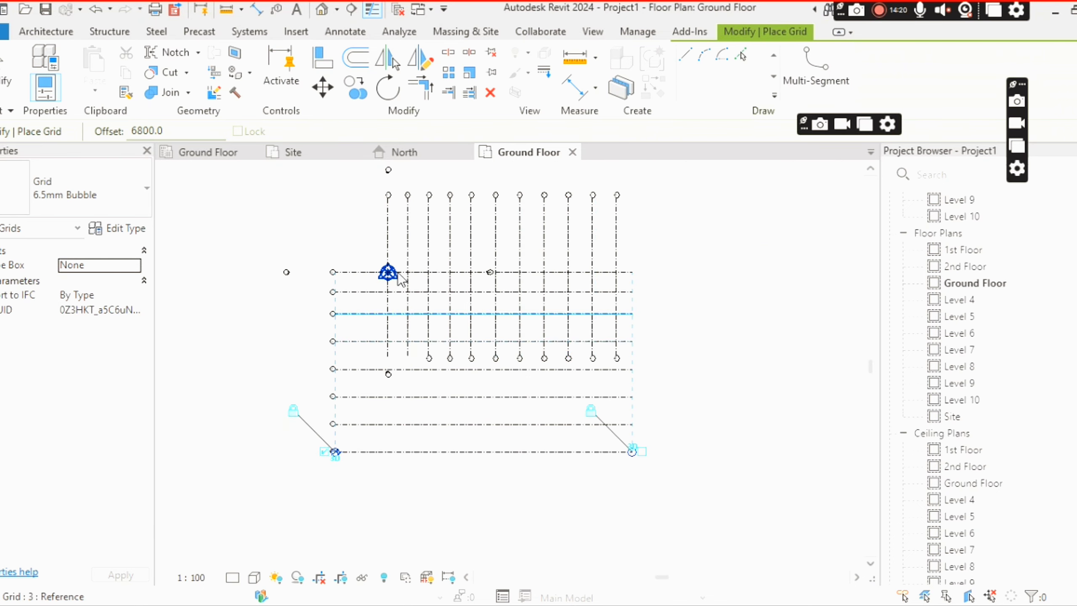
key("Escape")
key("Escape")
Extend the lower ends of the aligned vertical grids down to just below grid 8, using grid K's end.
scroll(642, 377, "up", 3)
scroll(651, 360, "down", 2)
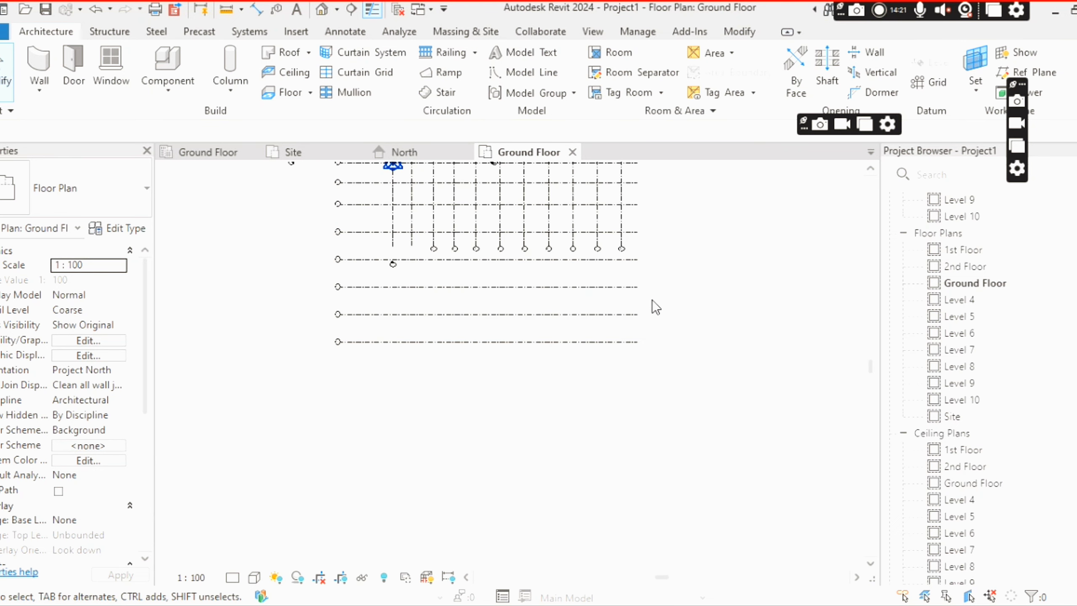
scroll(354, 356, "up", 3)
scroll(314, 377, "down", 3)
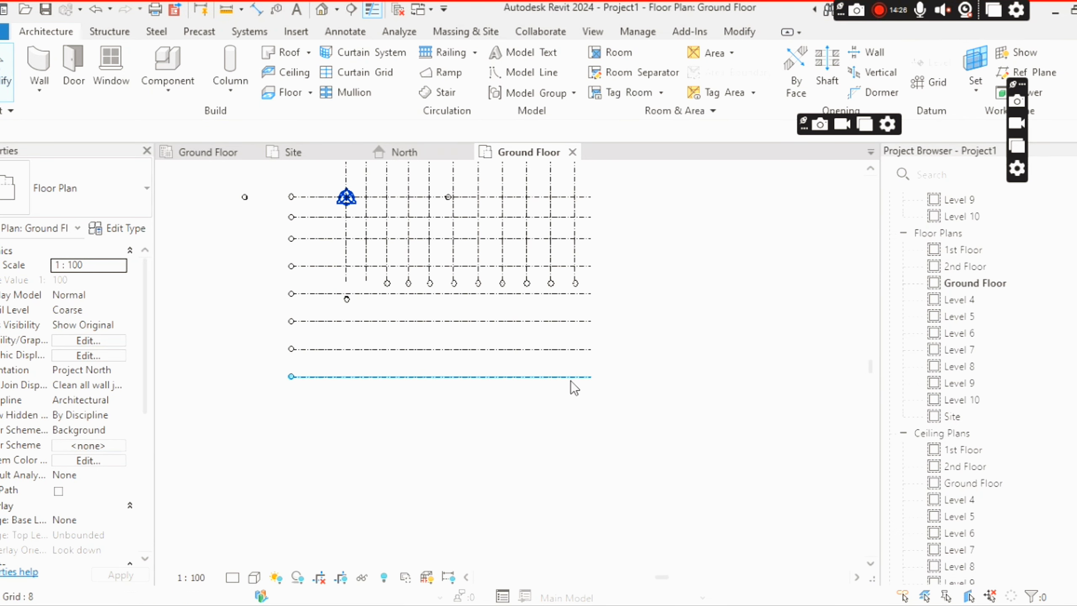
scroll(596, 305, "down", 1)
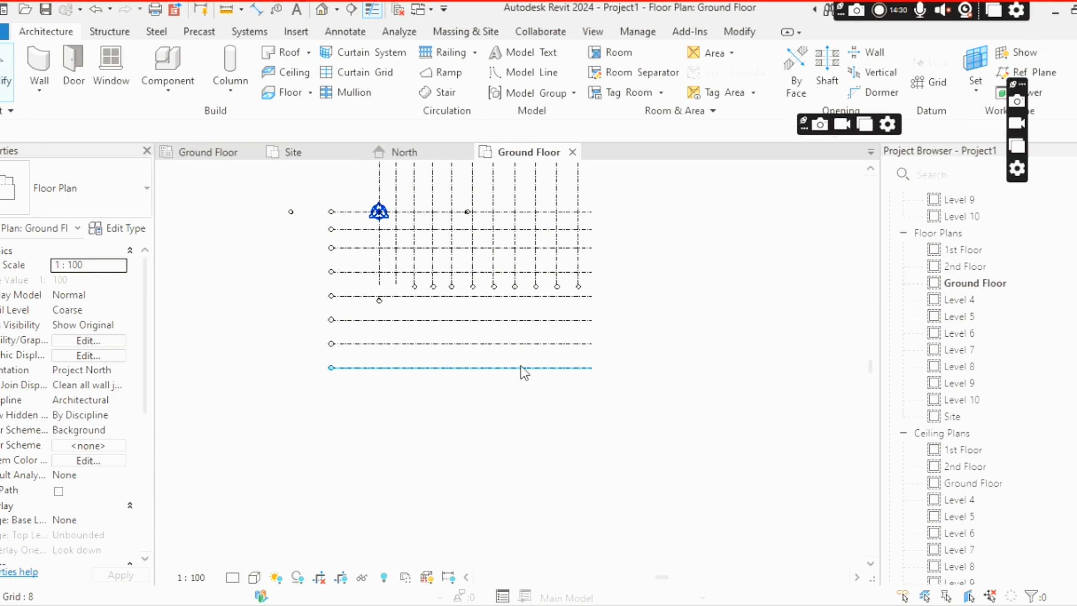
left_click(581, 199)
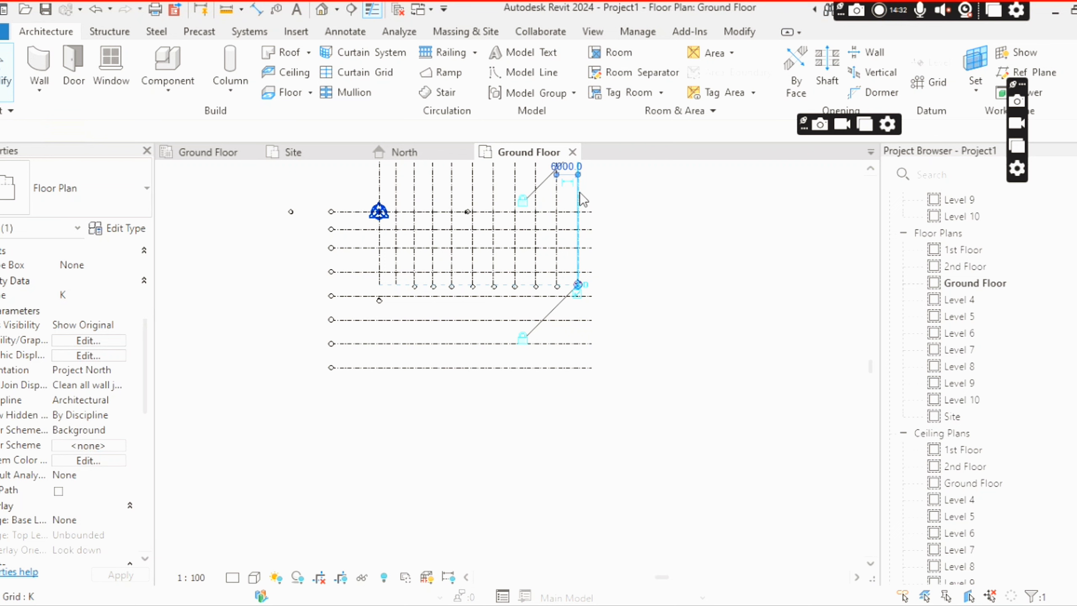
scroll(580, 292, "up", 4)
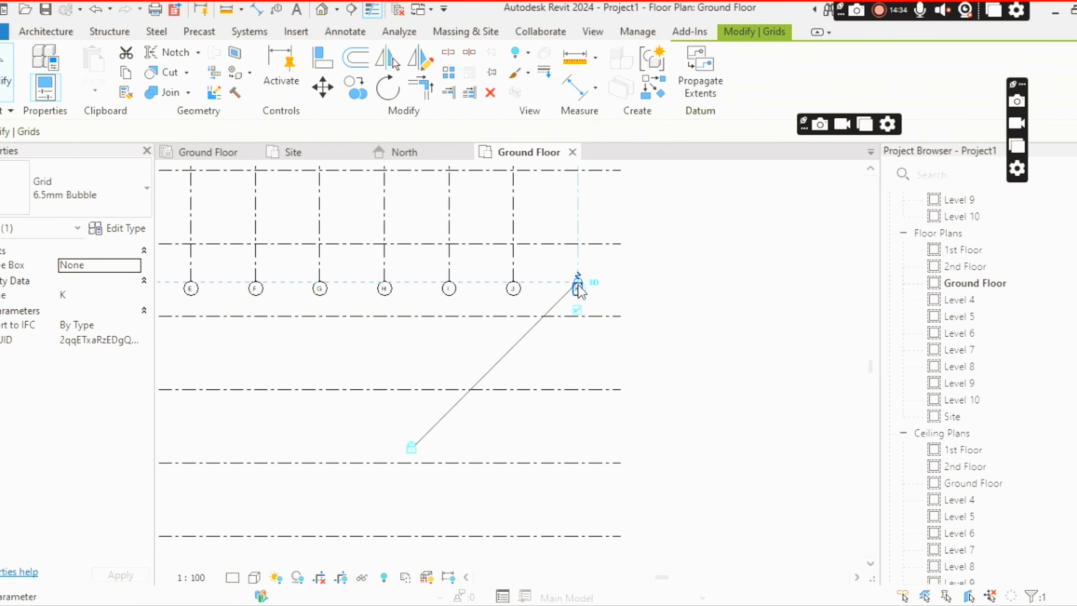
left_click_drag(579, 279, 578, 281)
left_click_drag(578, 376, 584, 547)
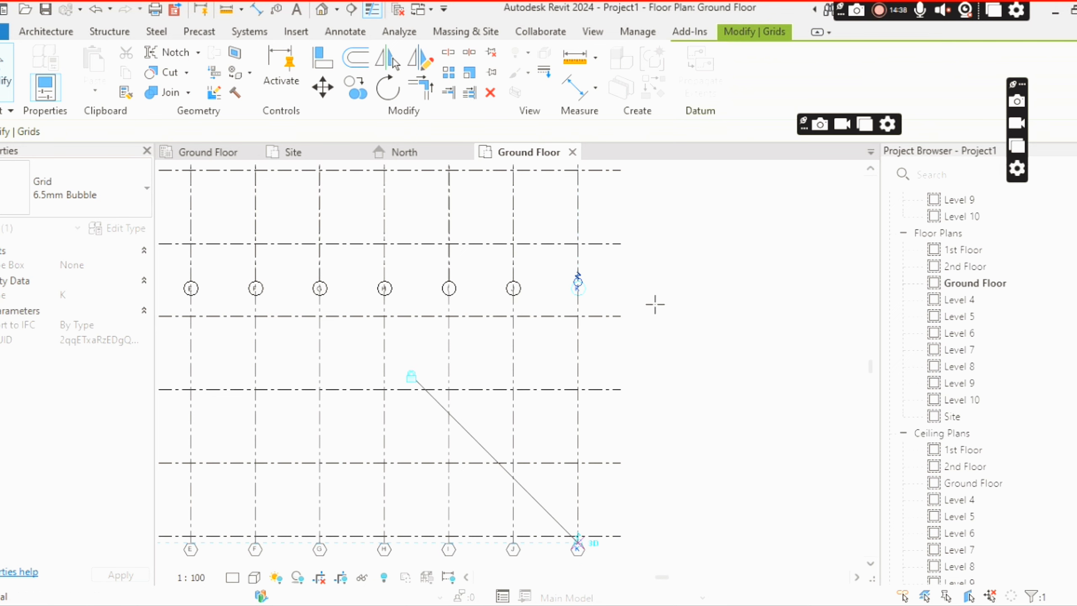
Pull the vertical grids' lower ends farther below grid 8 so their bubbles clear the lowest horizontal grid, and deselect grid K.
scroll(653, 304, "down", 2)
scroll(632, 448, "up", 2)
scroll(705, 426, "down", 2)
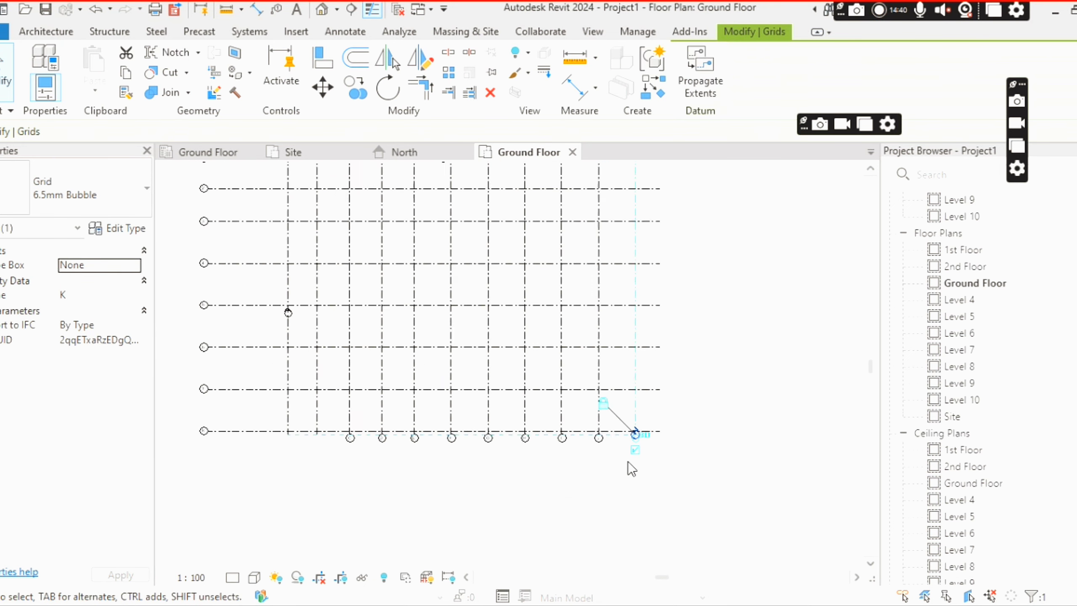
scroll(629, 464, "up", 4)
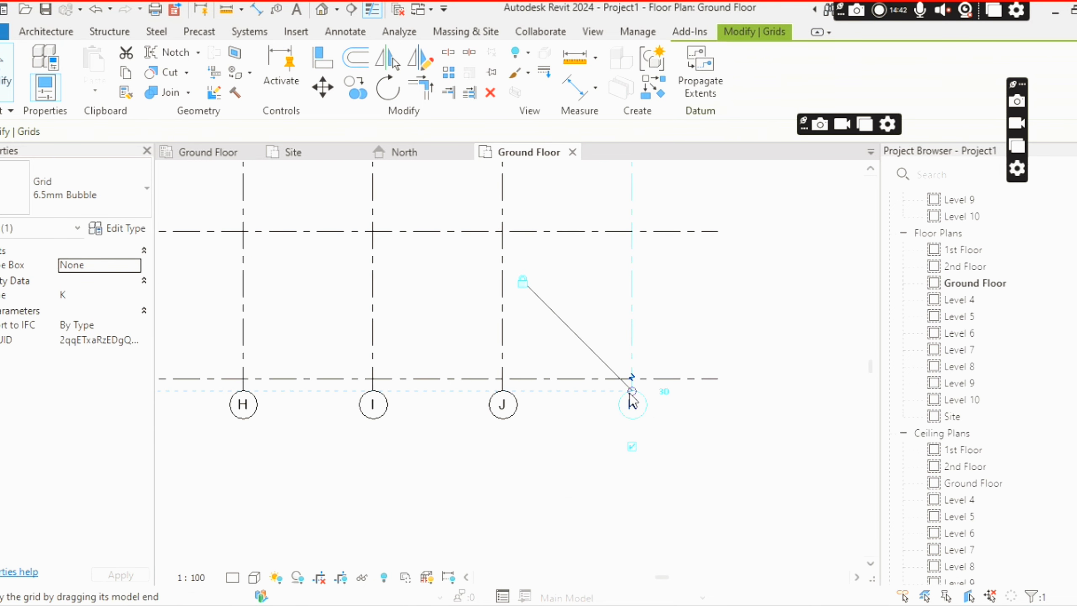
left_click_drag(630, 393, 631, 482)
left_click(718, 286)
scroll(687, 299, "down", 6)
scroll(240, 278, "up", 3)
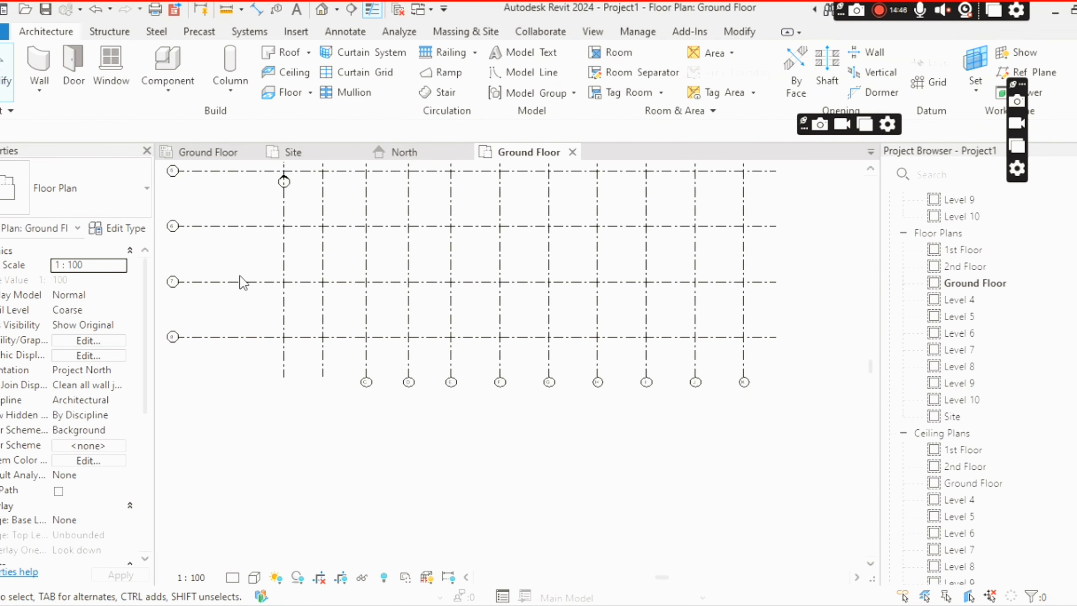
Start a rectangular Detail Line in Thin Lines style and draw a rectangle about 5600 by 4900 around the crossing of grids A and 6.
scroll(275, 291, "up", 2)
scroll(341, 300, "down", 2)
scroll(305, 241, "up", 4)
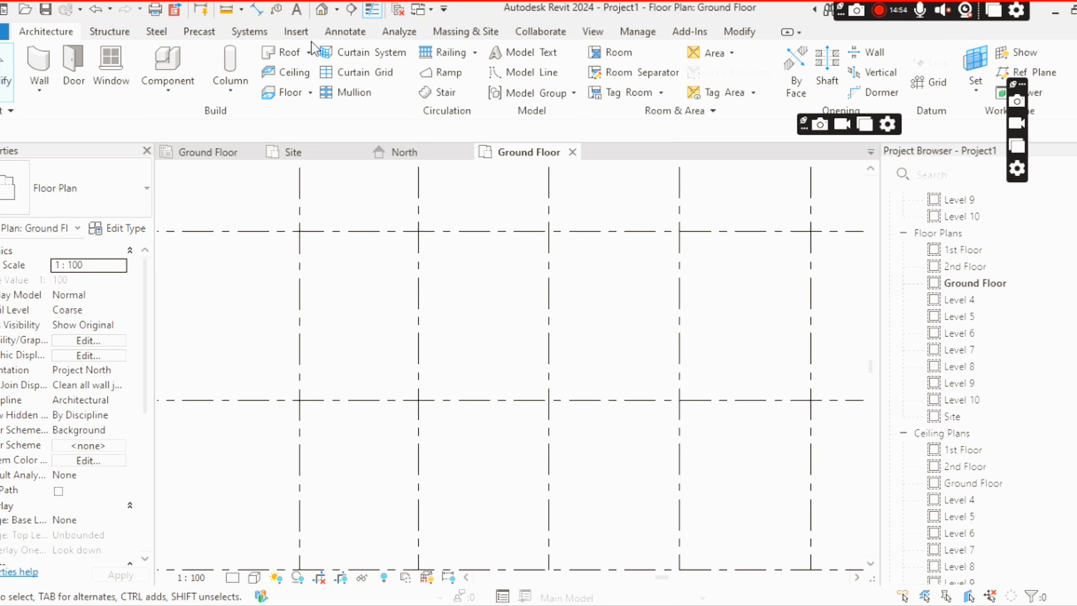
left_click(357, 34)
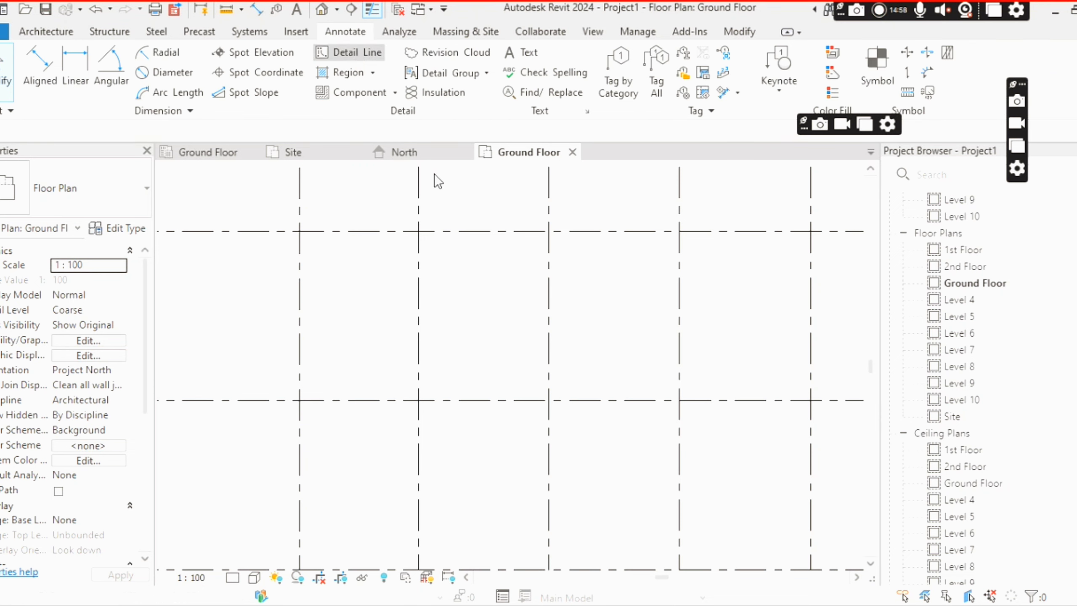
key("d")
key("l")
left_click(713, 55)
scroll(288, 233, "down", 5)
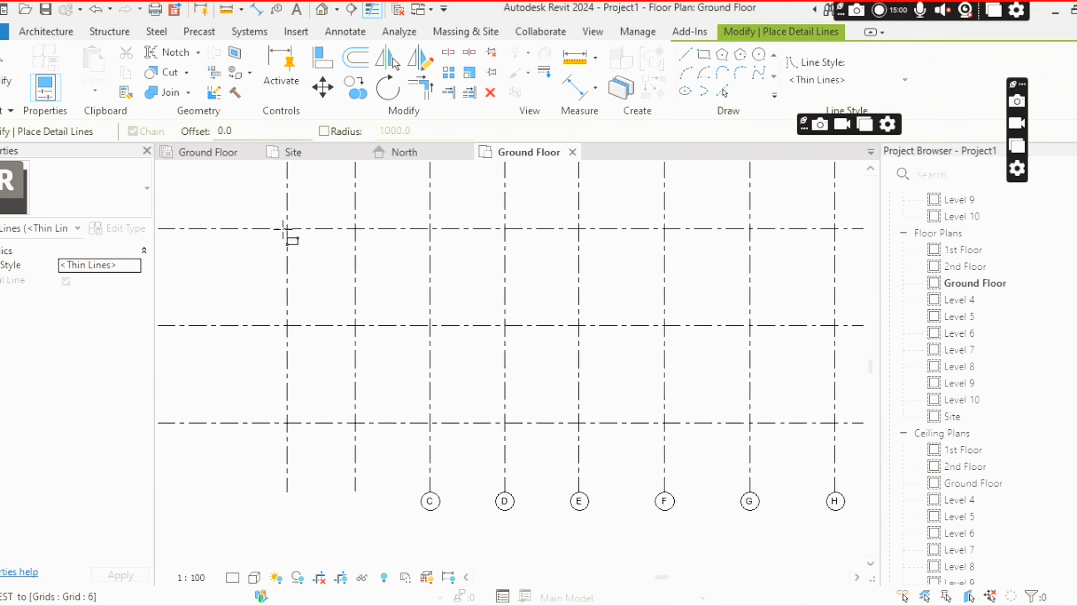
scroll(327, 244, "up", 1)
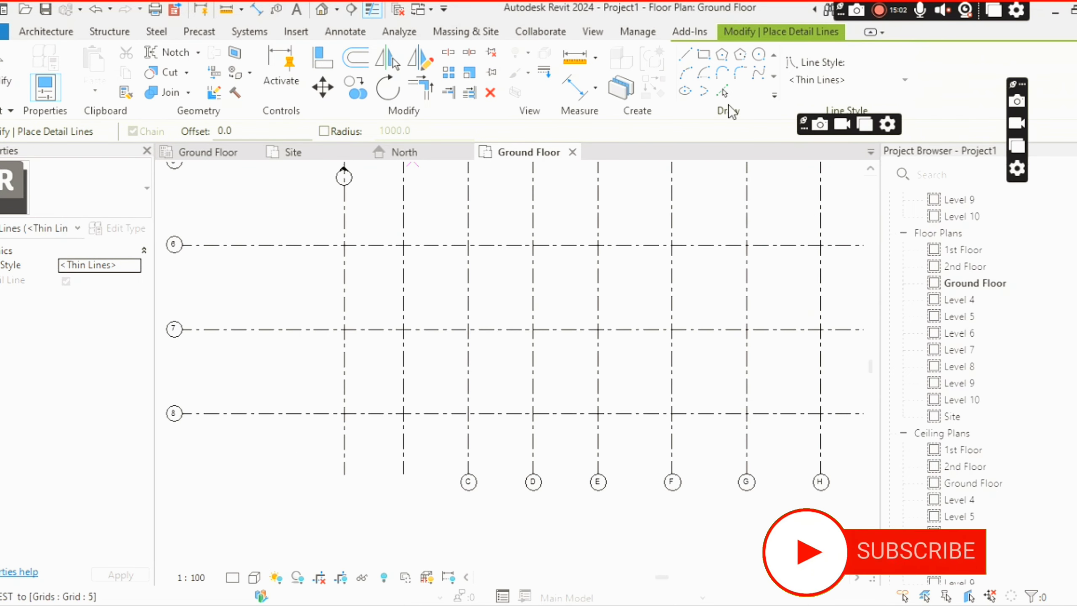
left_click(306, 216)
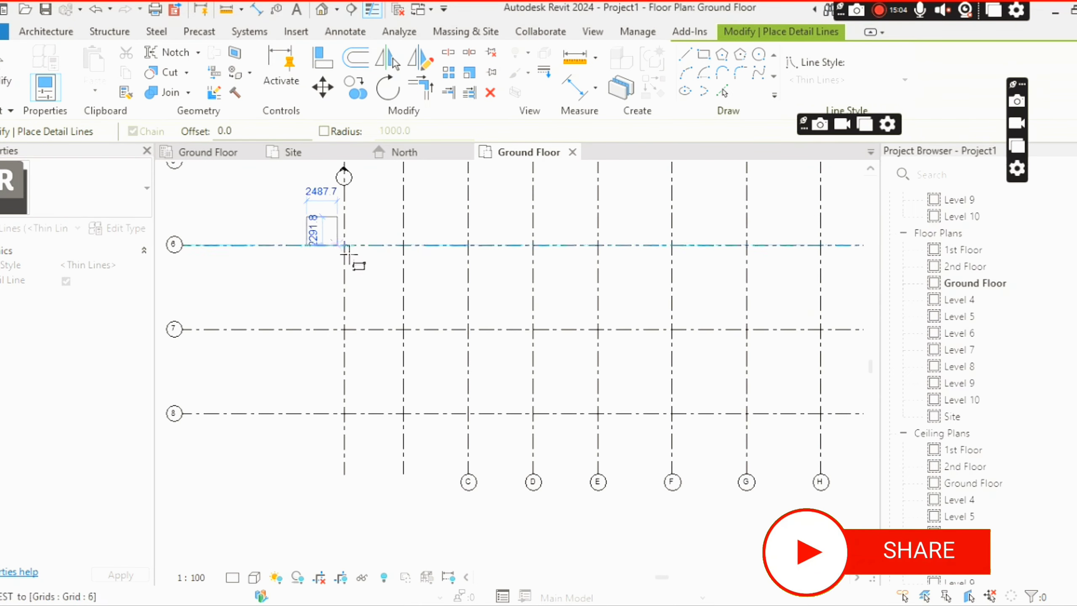
left_click(376, 277)
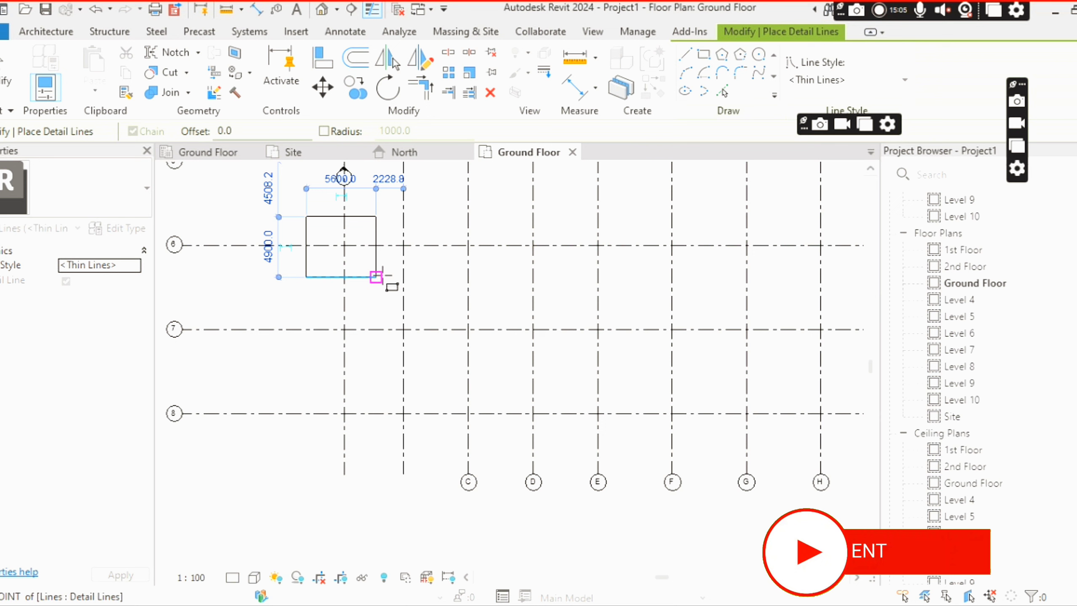
Draw a detail rectangle about 4400 by 4100 around the crossing of grids C and 7, and another around grids E and 6.
left_click(440, 304)
left_click(494, 356)
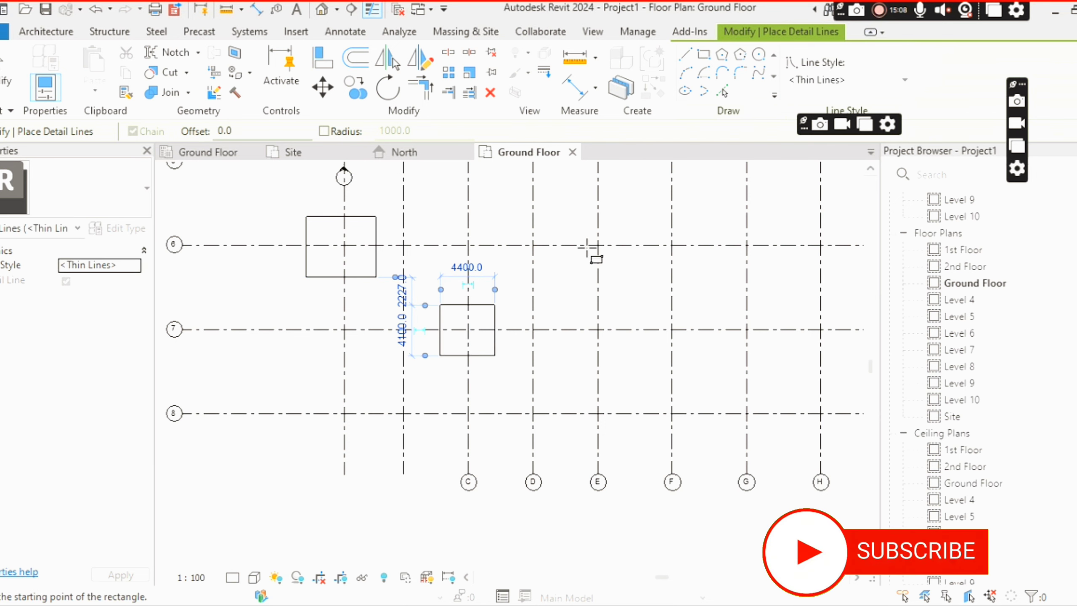
left_click(575, 216)
left_click(625, 277)
Draw detail rectangles about 3866 by 4779 around the crossing of grids H and 7, and about 4900 high around grids I and 6.
scroll(635, 339, "down", 1)
middle_click_drag(634, 339, 425, 307)
left_click(564, 268)
left_click(606, 319)
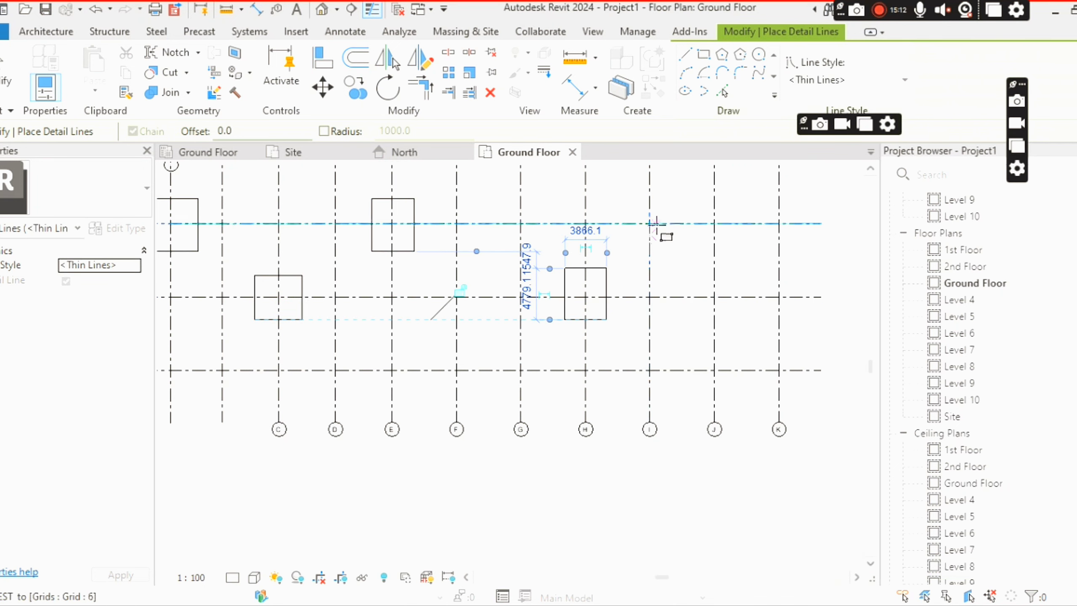
left_click(632, 199)
left_click(673, 251)
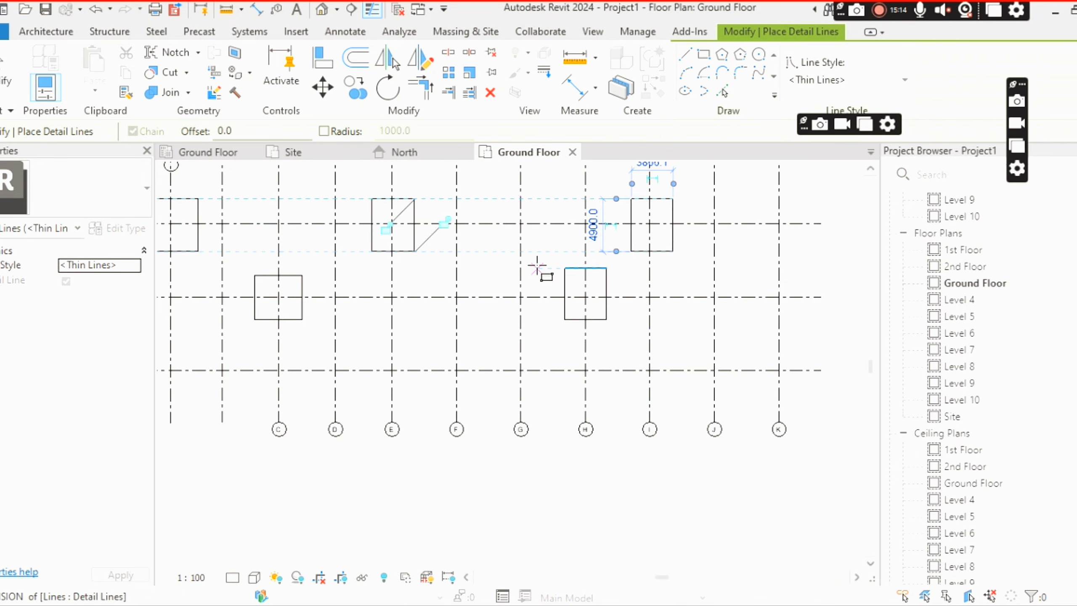
Draw a detail rectangle about 3000 high around the crossing of grids G and 5.
scroll(538, 268, "down", 2)
scroll(543, 200, "up", 1)
left_click(500, 179)
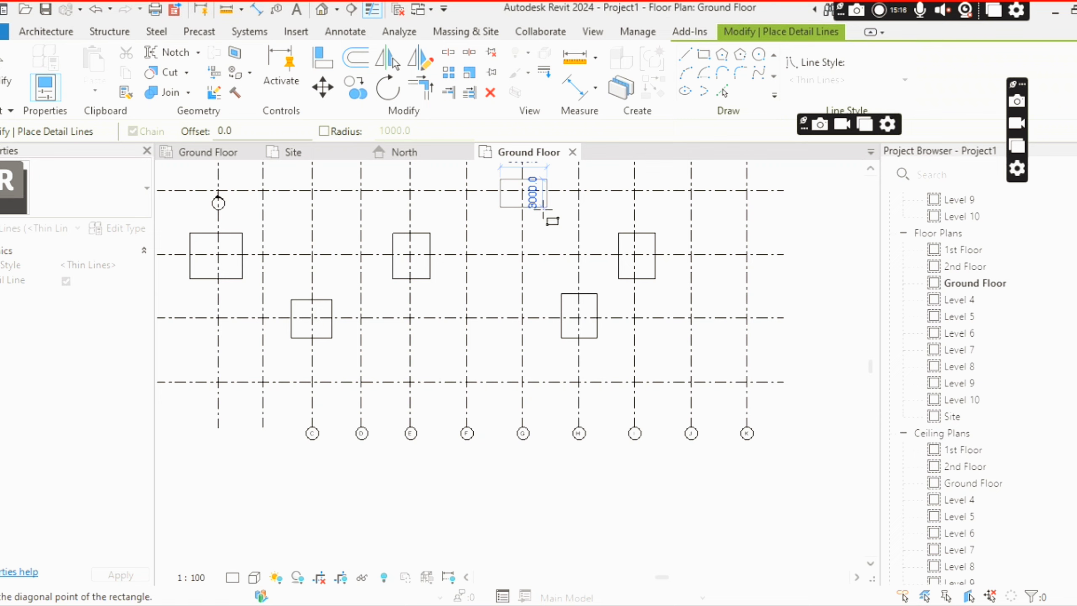
left_click(546, 208)
Draw four detail rectangles of equal height along grid 5 at grids B, C, D and E, the first about 2700 by 2600.
scroll(521, 216, "up", 1)
scroll(516, 272, "down", 2)
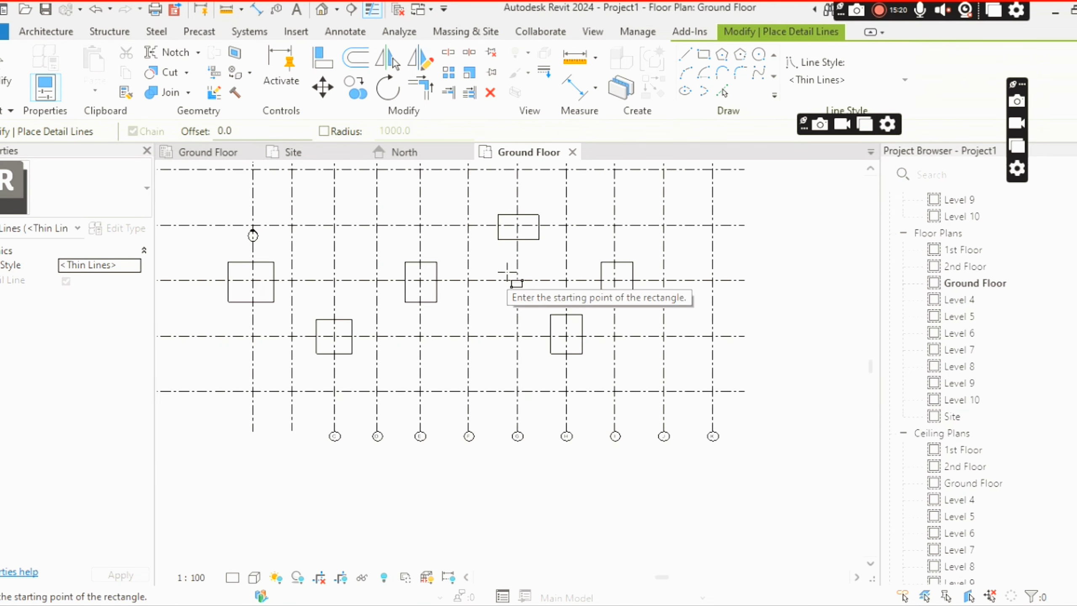
scroll(513, 258, "up", 2)
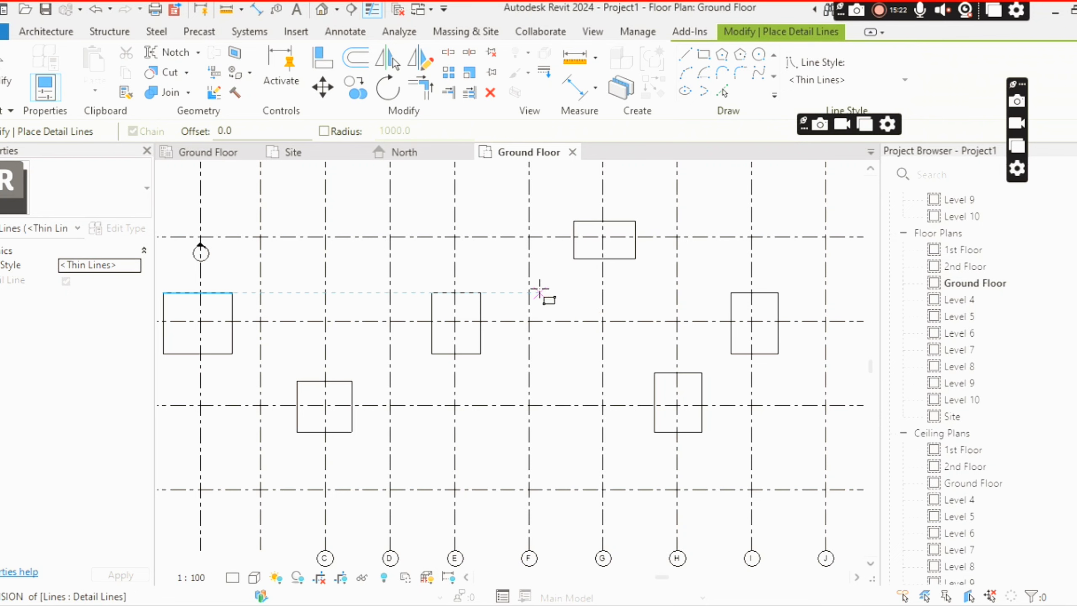
scroll(282, 251, "up", 3)
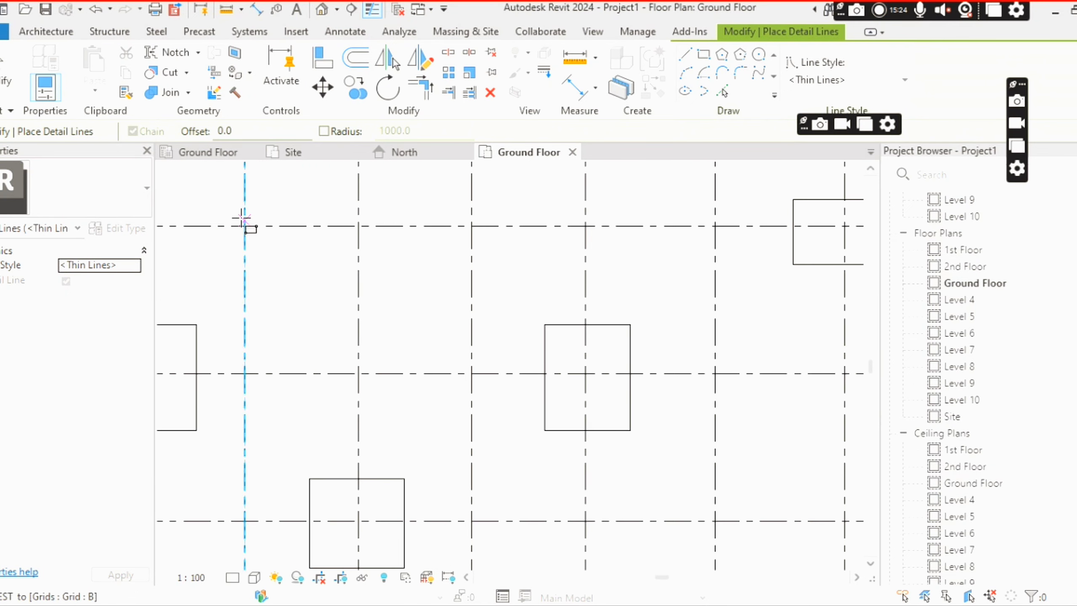
left_click(213, 199)
left_click(272, 256)
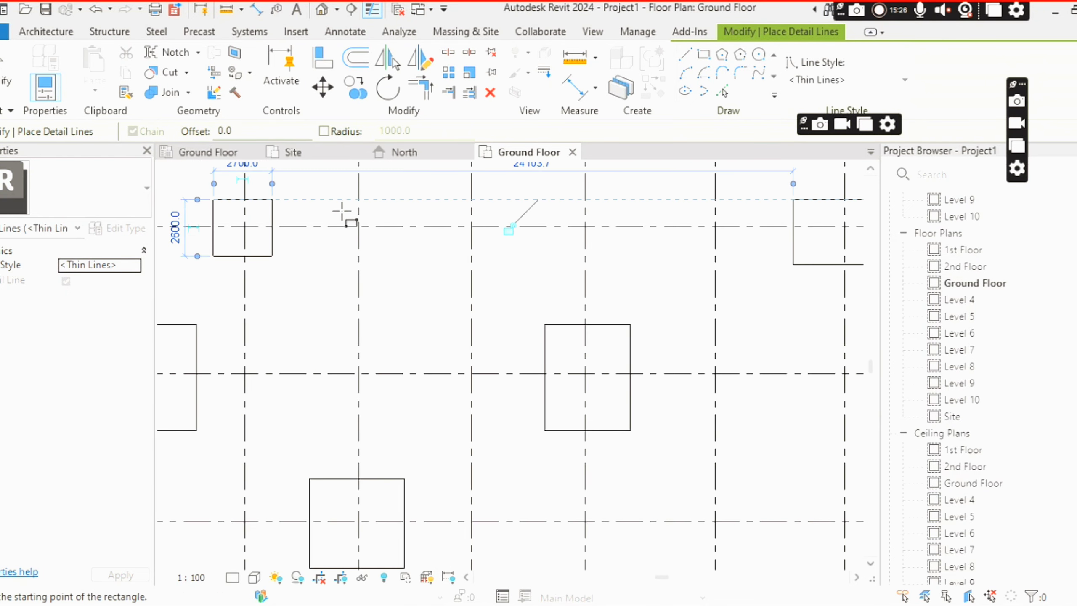
left_click(381, 256)
left_click(447, 199)
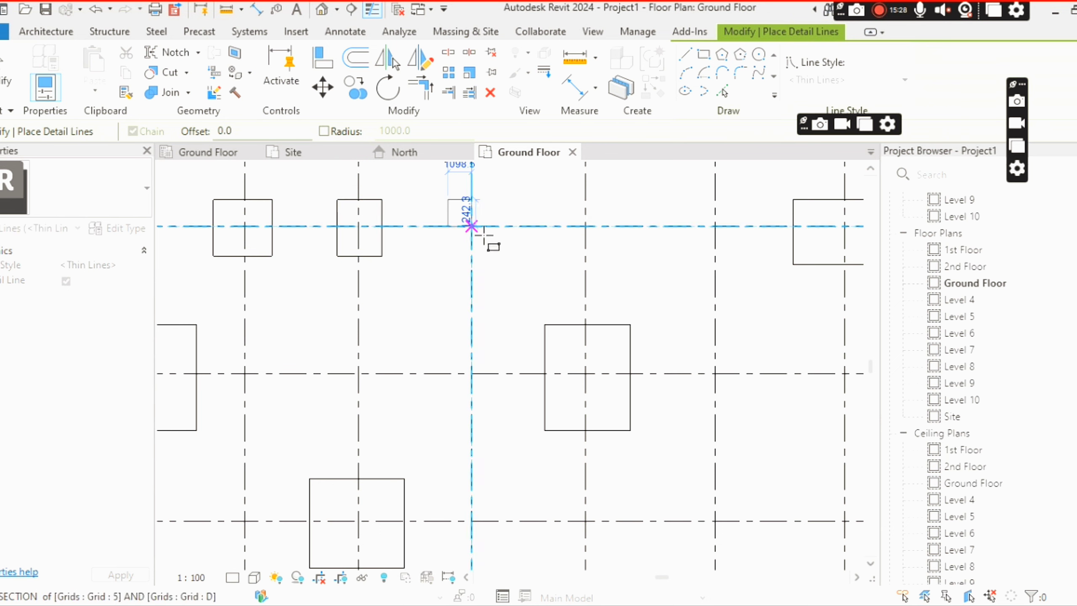
left_click(499, 256)
left_click(567, 199)
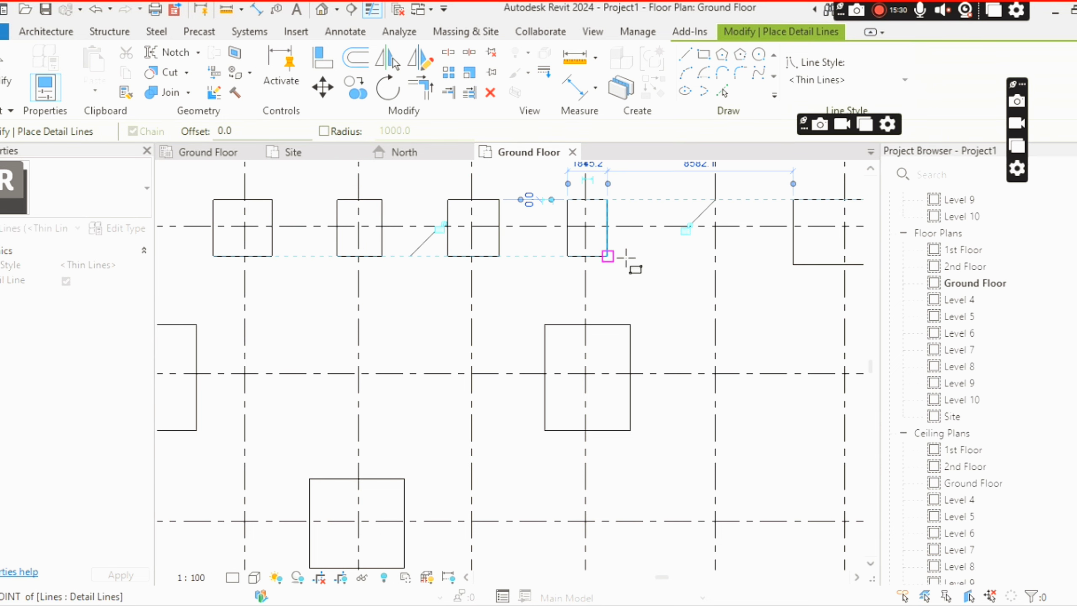
left_click(607, 256)
Draw small rectangles inside the footing outlines on grid 5, about 1100 by 500 at grid B and 864 by 500 at grid C.
scroll(585, 289, "down", 2)
scroll(322, 254, "up", 8)
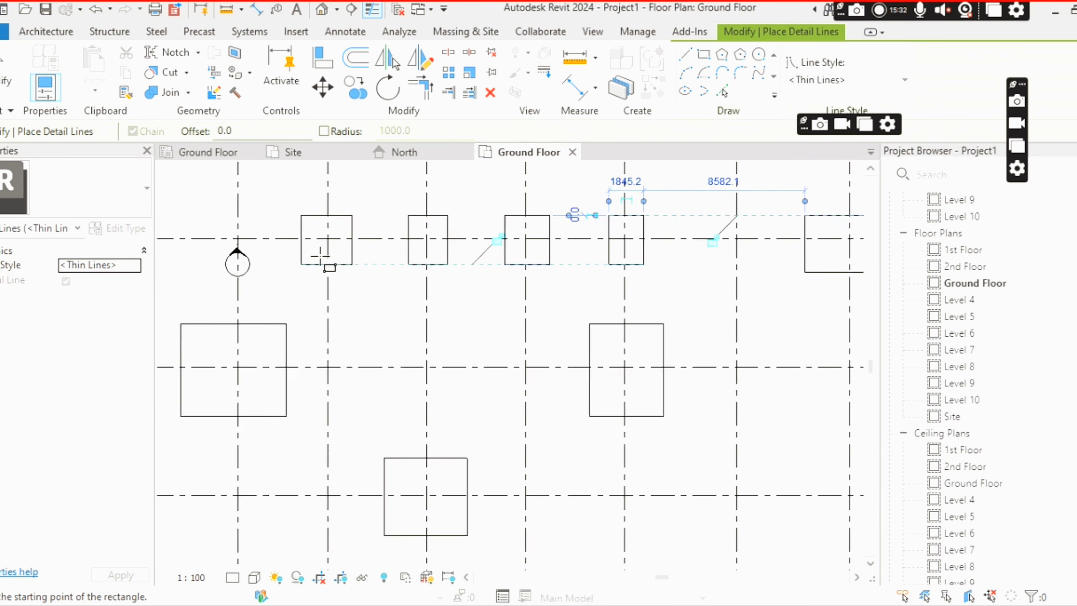
scroll(369, 249, "down", 1)
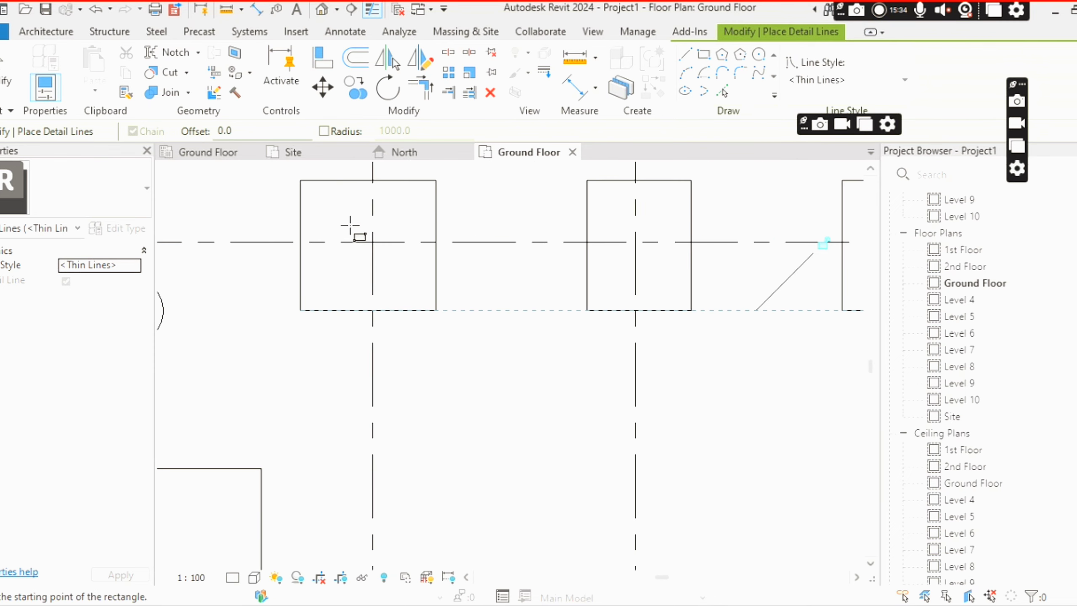
left_click(342, 230)
left_click(397, 255)
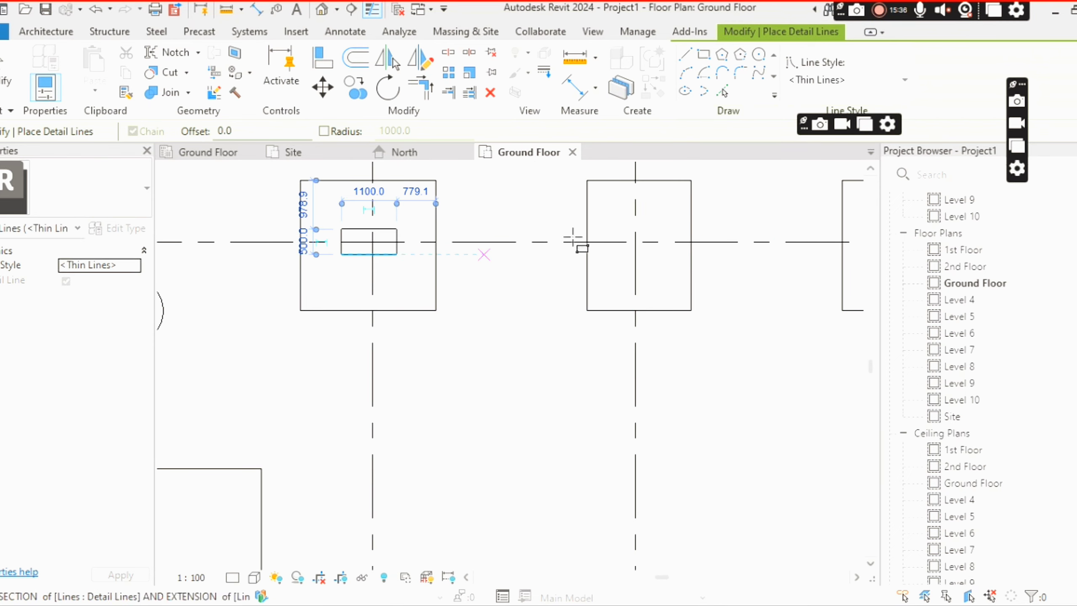
left_click(608, 230)
left_click(651, 254)
Draw inner rectangles about 1100 by 600 at the crossing of grids D and 5, and about 1200 by 1100 at grids A and 6.
scroll(578, 284, "down", 1)
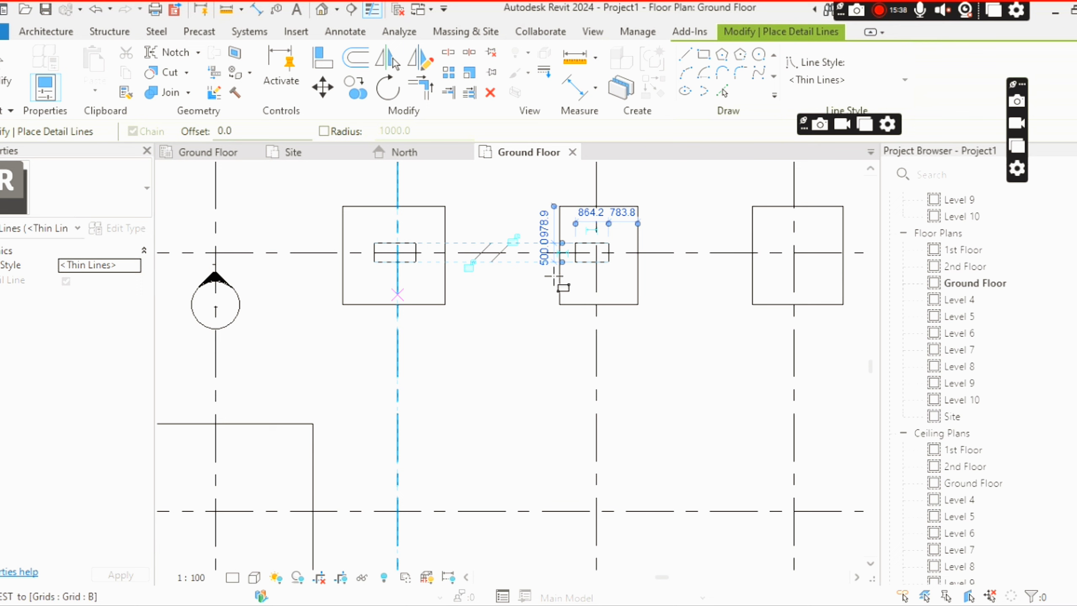
left_click(773, 241)
left_click(821, 266)
scroll(442, 401, "down", 2)
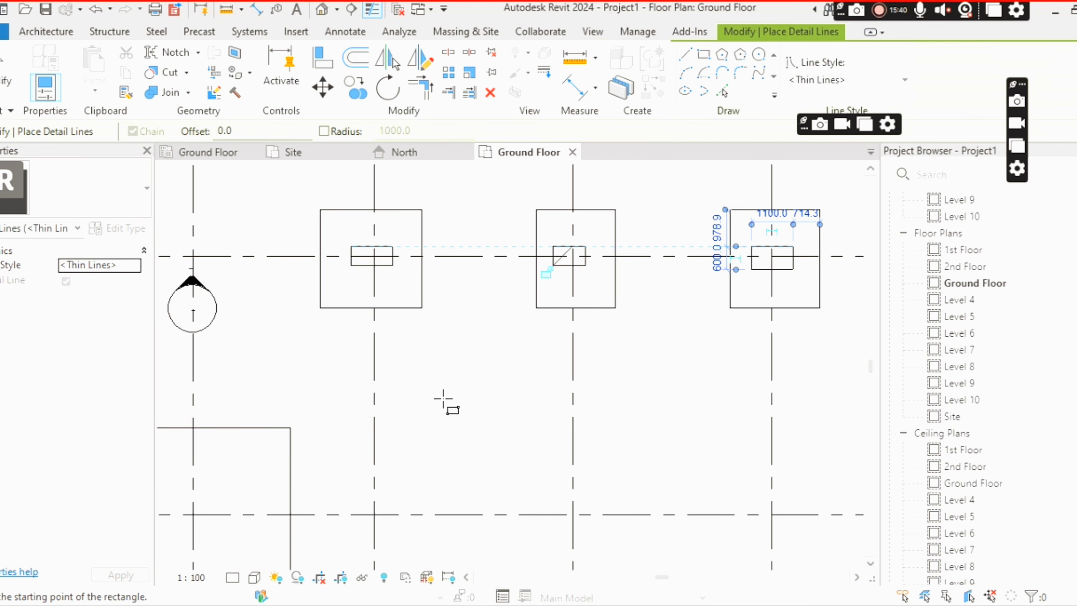
left_click(276, 443)
left_click(310, 474)
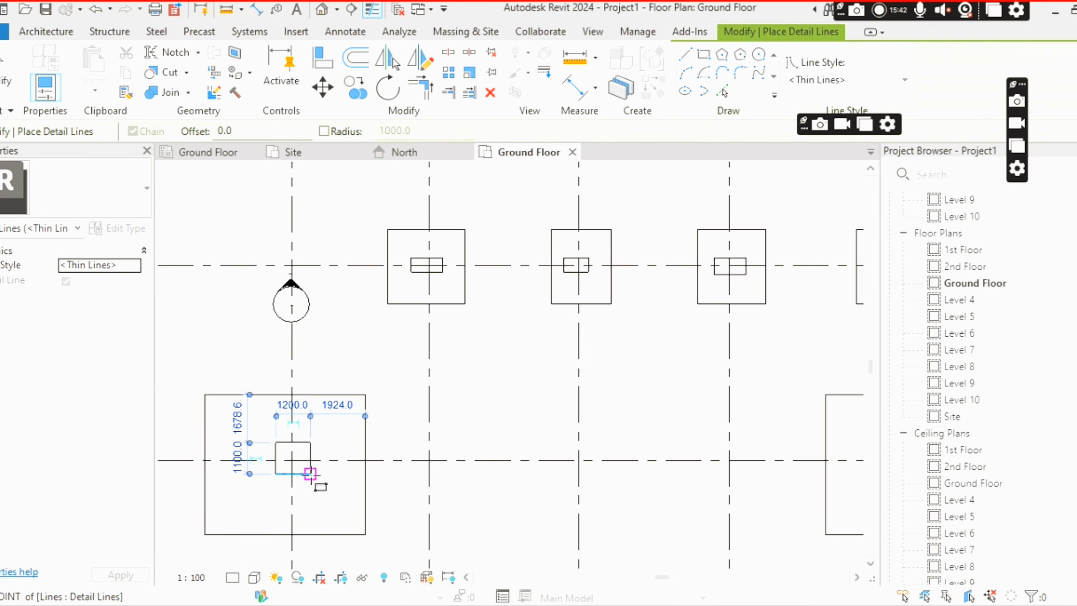
Draw inner detail rectangles about 560 by 800 at the crossing of grids E and 5, and about 1100 by 2100 at grids E and 6.
scroll(292, 381, "down", 2)
scroll(636, 323, "up", 3)
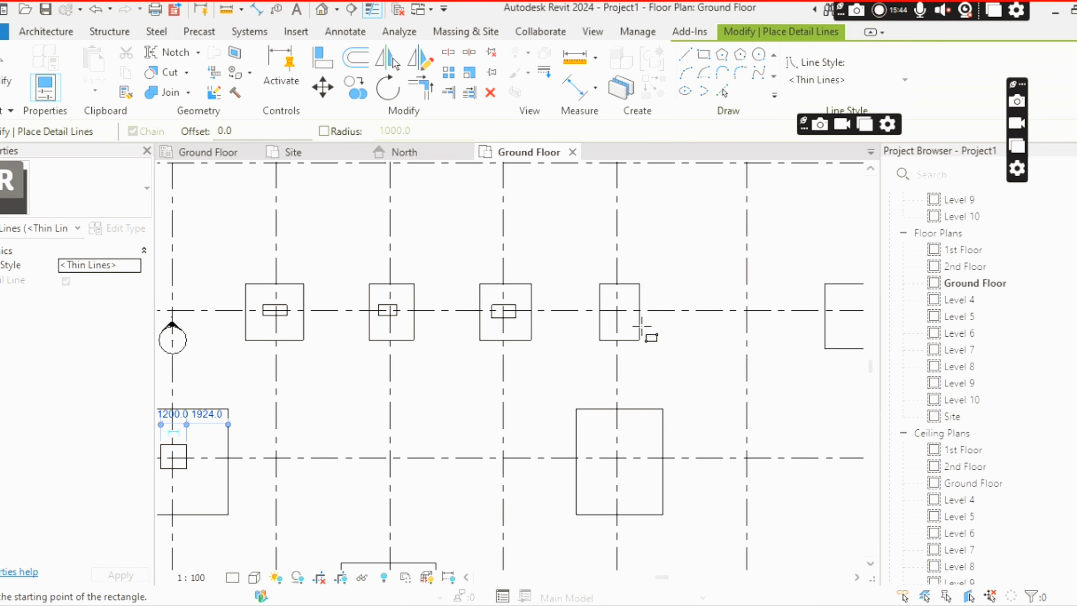
left_click(602, 291)
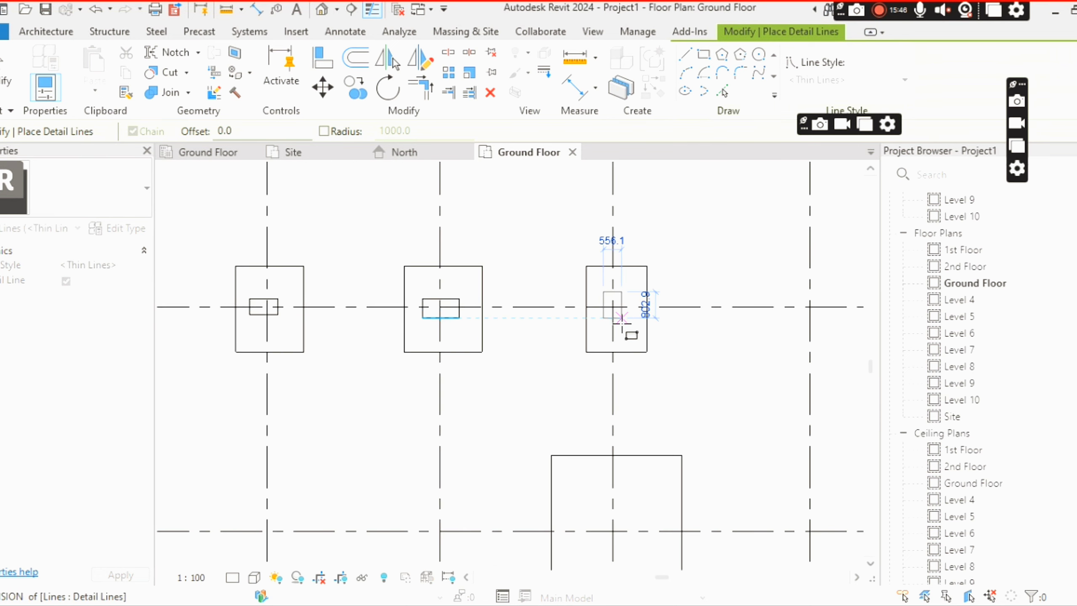
left_click(622, 318)
scroll(562, 452, "down", 3)
scroll(557, 428, "up", 2)
left_click(558, 428)
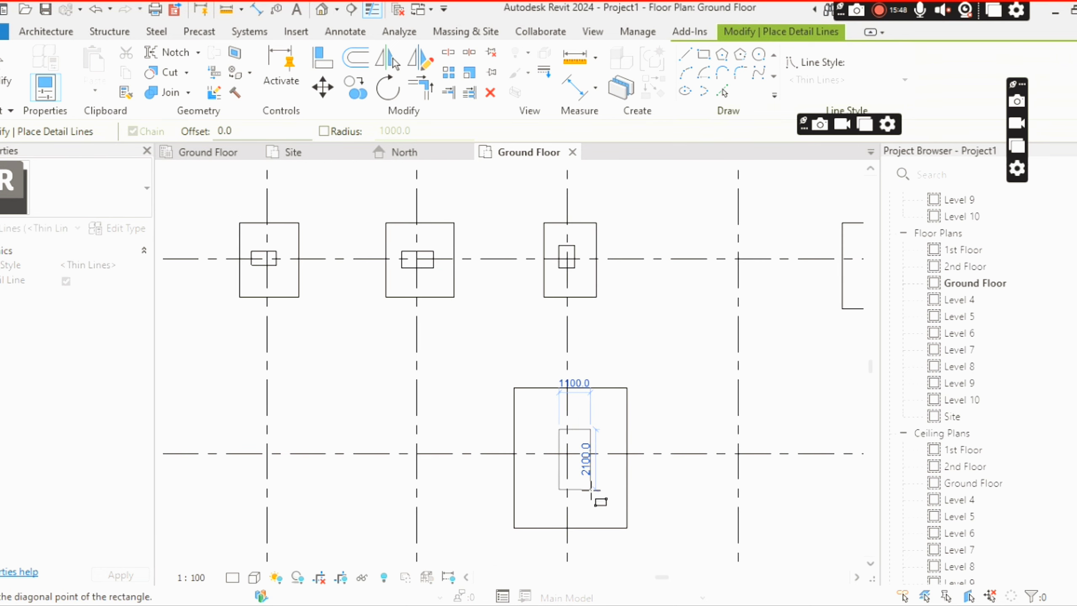
left_click(590, 490)
scroll(490, 384, "down", 4)
key("Escape")
key("Escape")
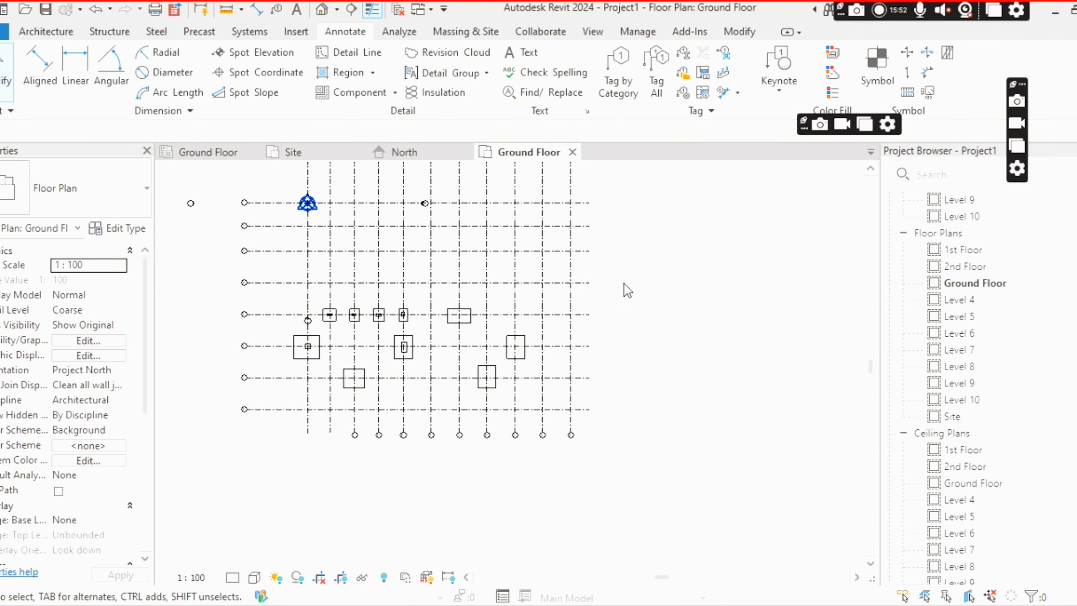
Examine the grid layout and the footing outlines across the whole plan, including the outermost lettered grid K.
scroll(553, 211, "down", 2)
scroll(466, 248, "up", 4)
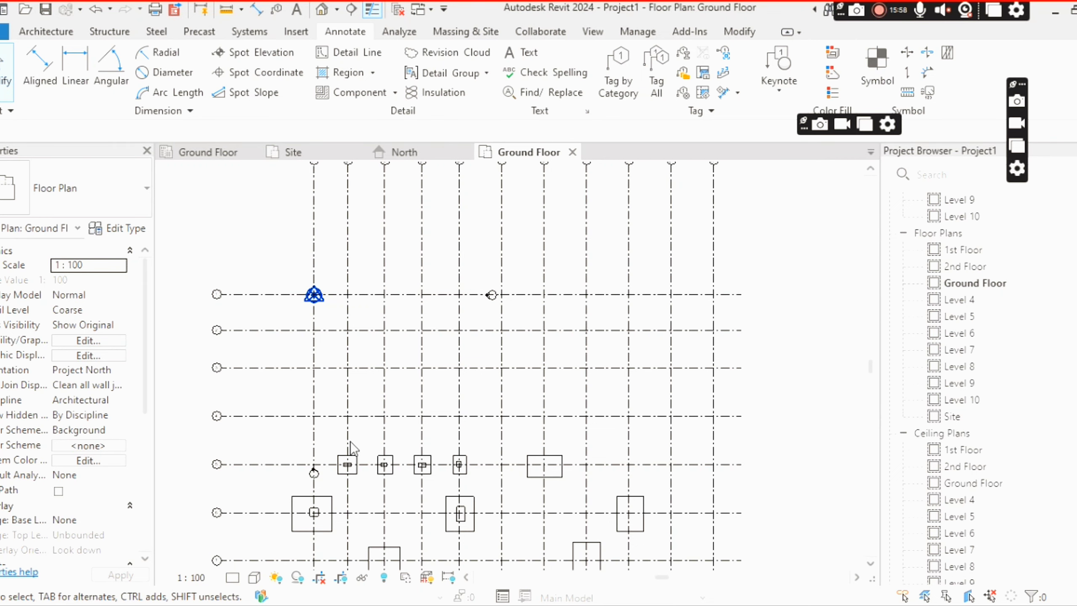
scroll(348, 449, "up", 2)
scroll(354, 477, "down", 4)
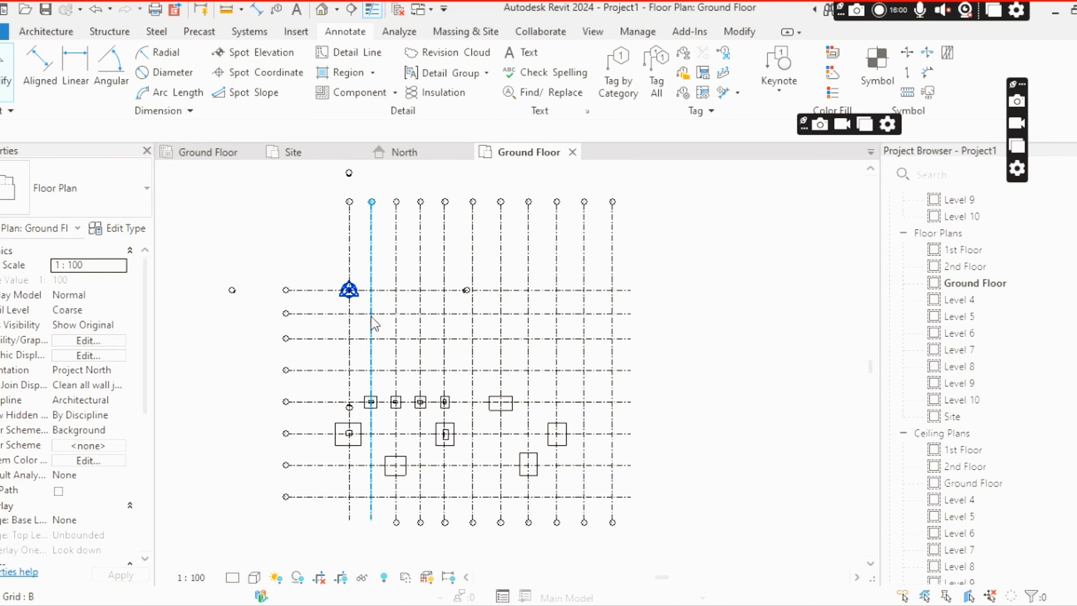
scroll(355, 315, "up", 2)
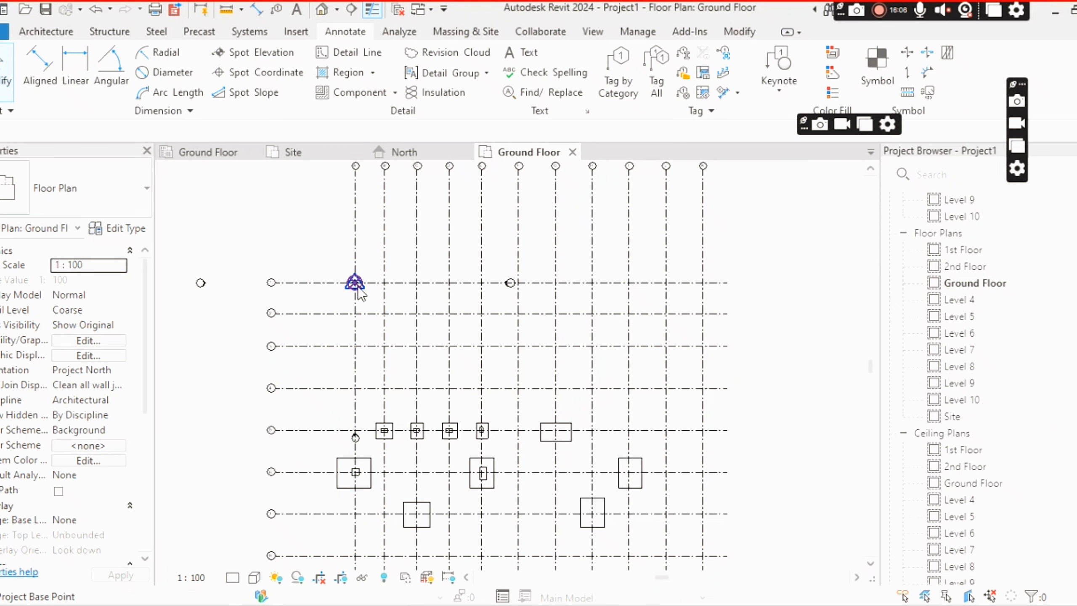
scroll(356, 293, "down", 3)
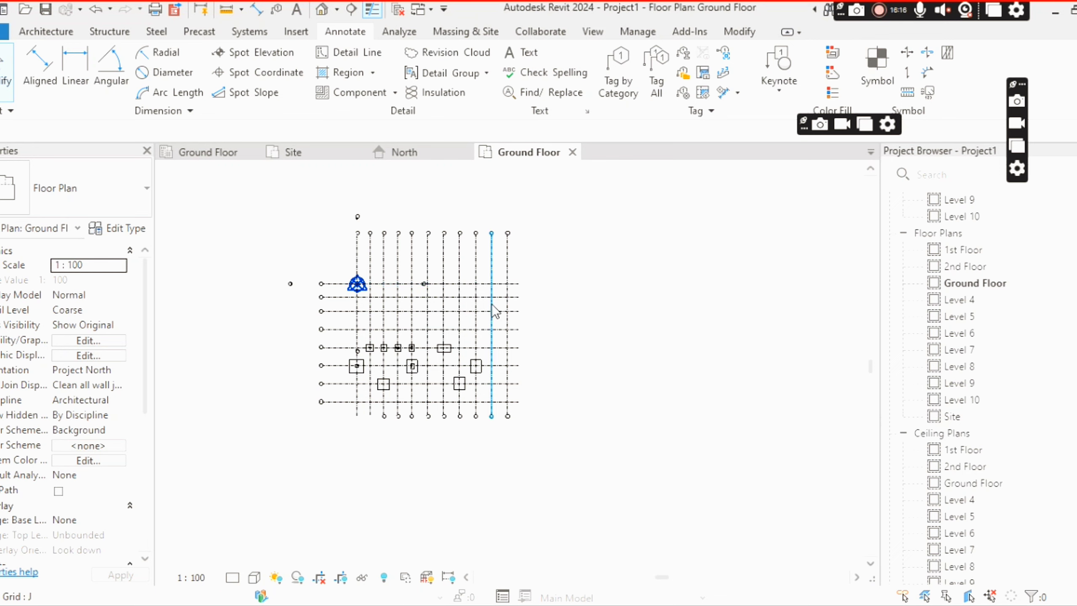
scroll(494, 311, "up", 1)
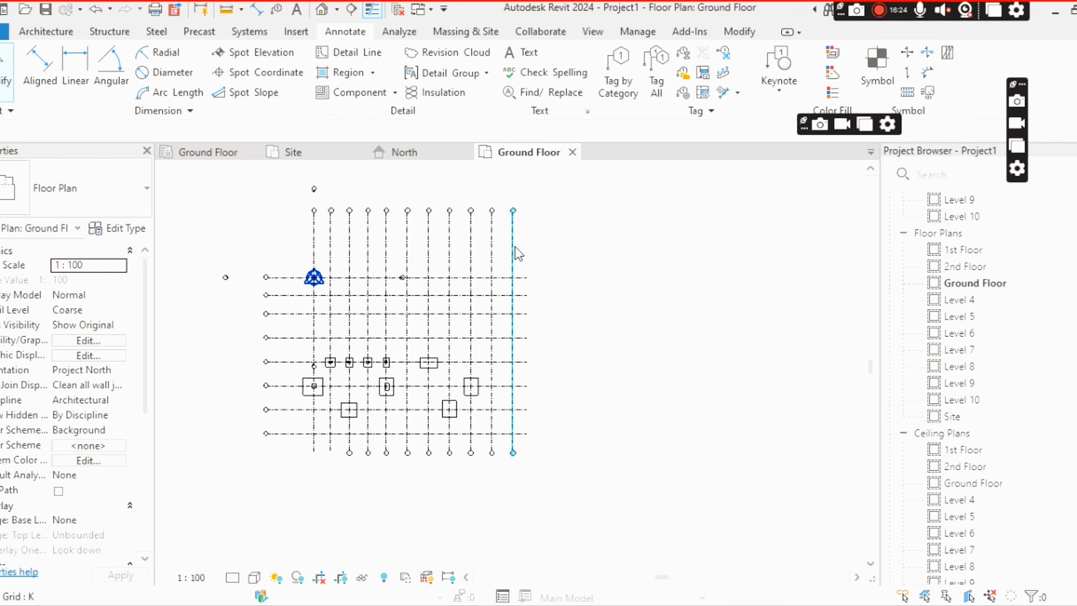
left_click(513, 223)
scroll(513, 220, "up", 1)
left_click(560, 252)
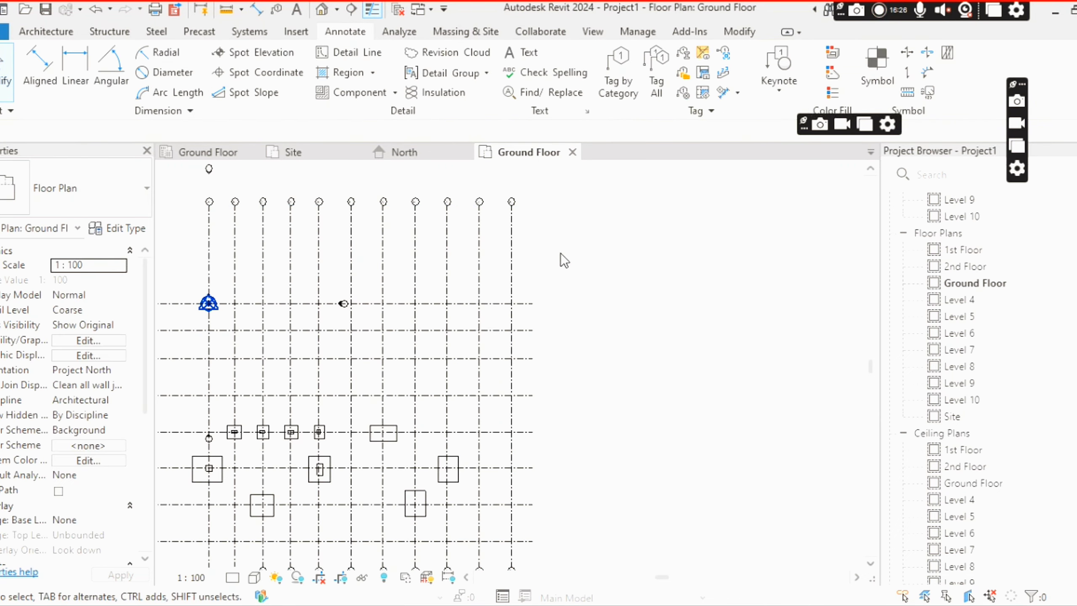
scroll(560, 253, "down", 1)
scroll(374, 400, "up", 1)
scroll(367, 389, "up", 1)
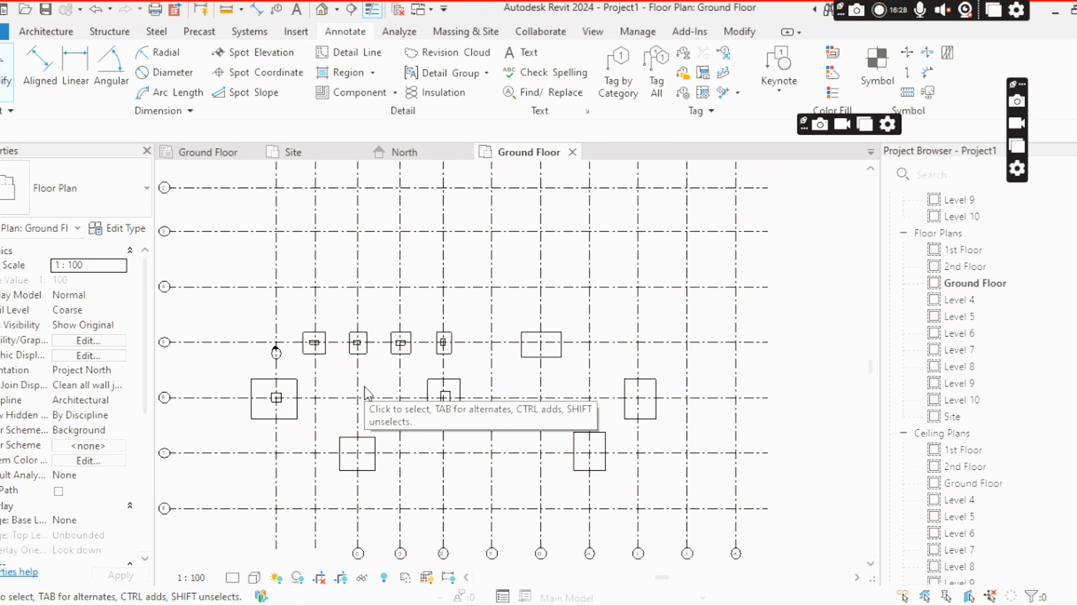
scroll(368, 388, "down", 2)
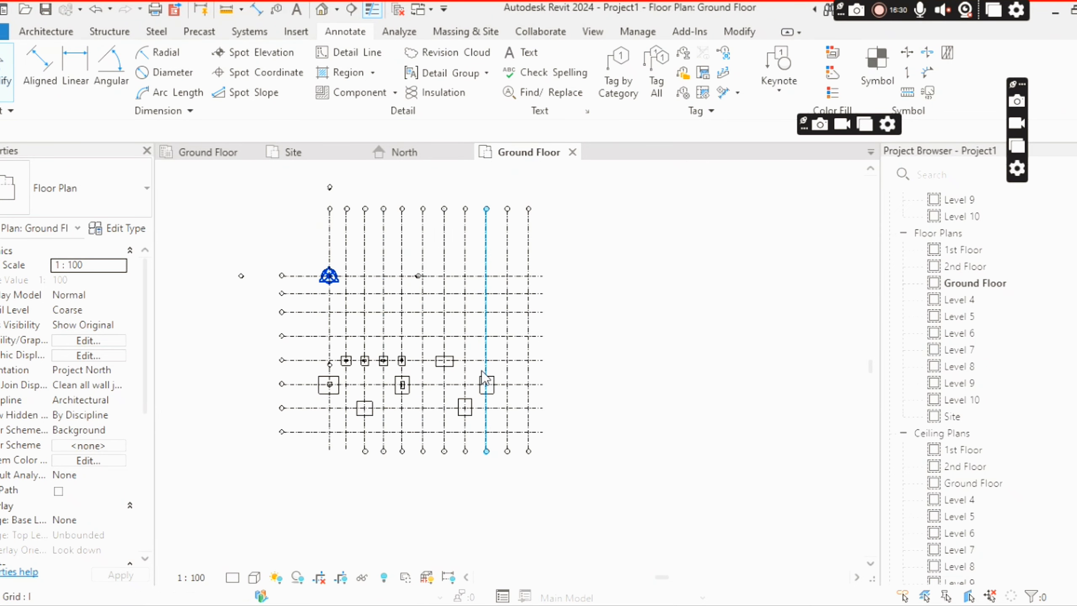
left_click(529, 225)
scroll(533, 230, "up", 1)
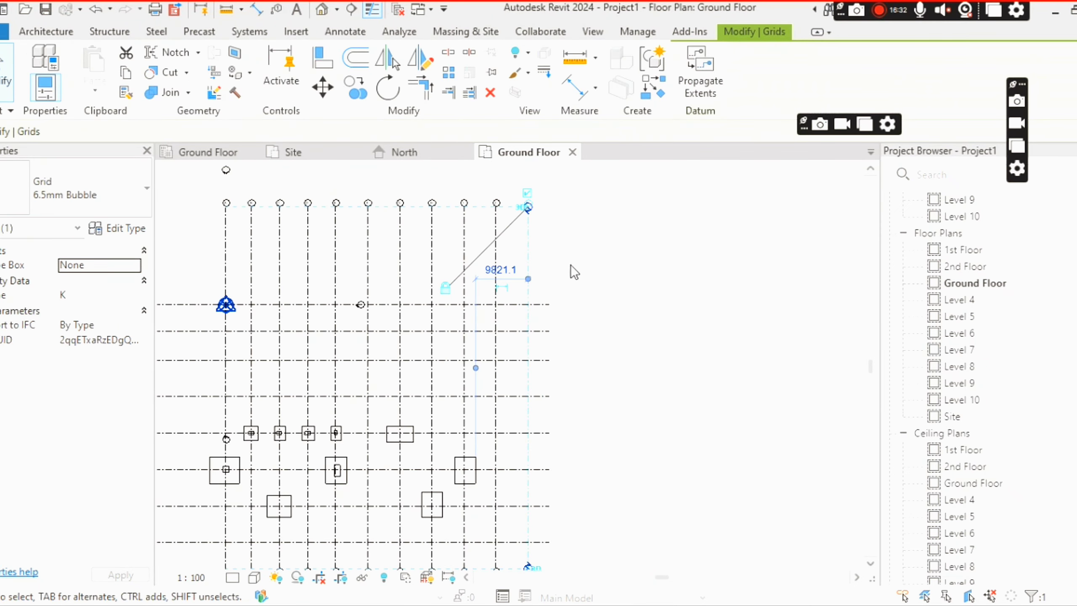
left_click(571, 264)
scroll(502, 263, "down", 1)
scroll(382, 237, "up", 3)
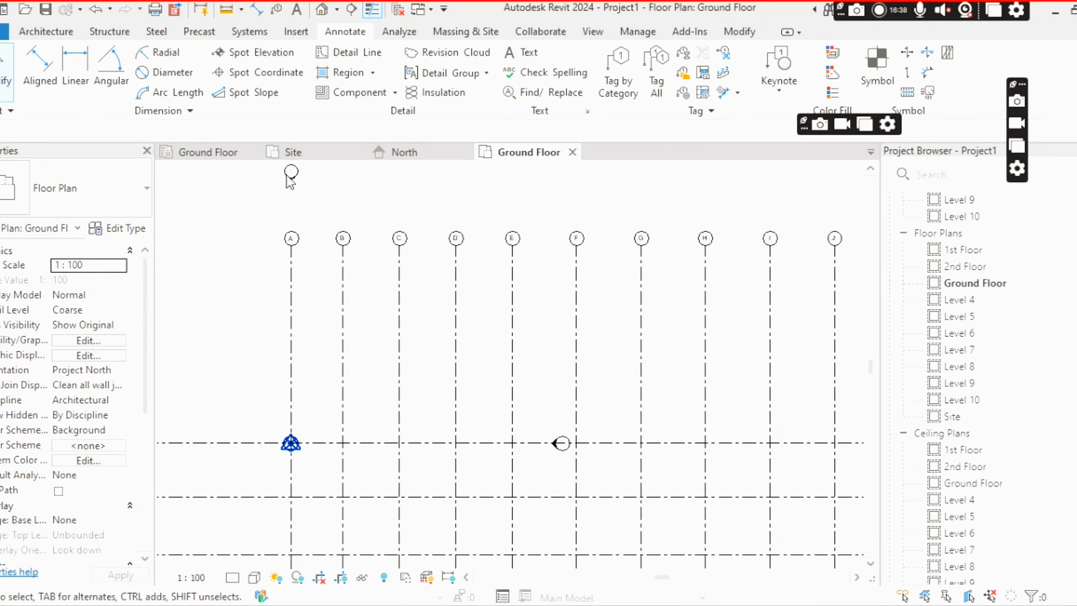
Place a chained aligned dimension across the lettered grids from A to K, between their upper bubbles and grid 1.
left_click(40, 71)
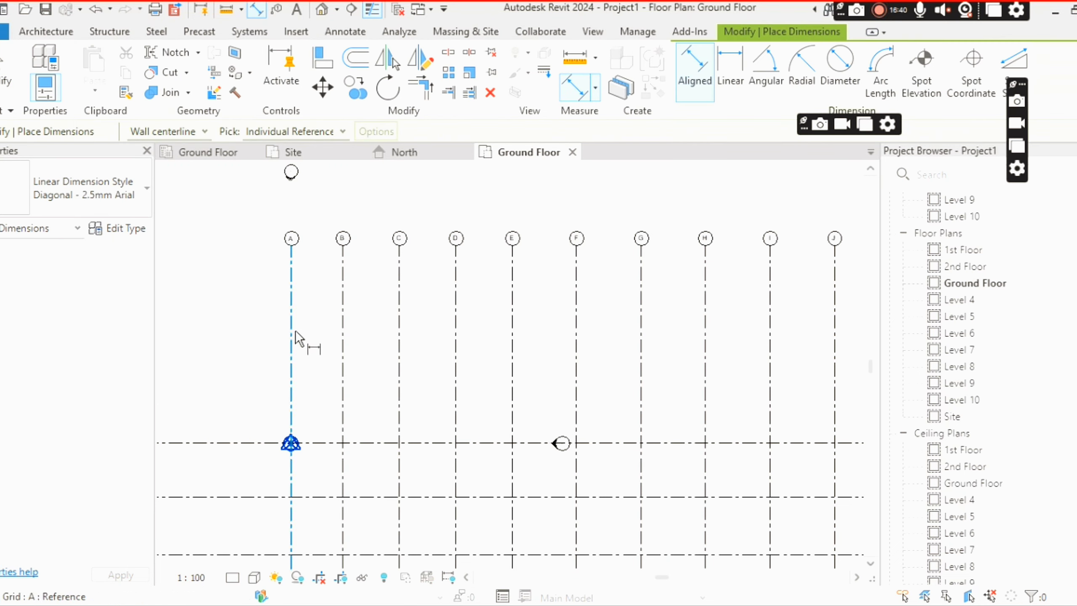
left_click(295, 331)
left_click(347, 333)
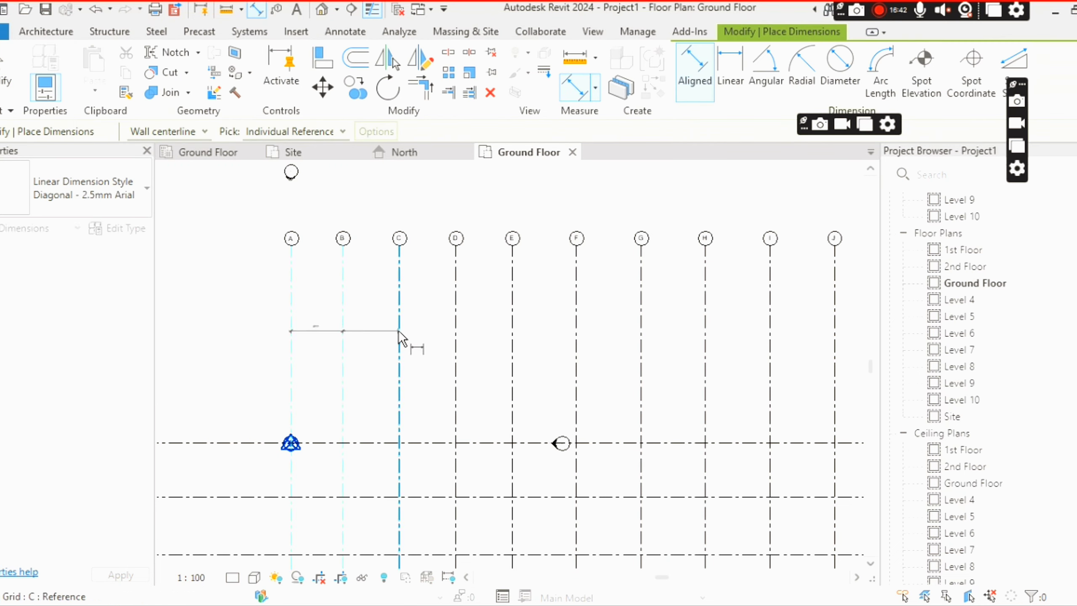
left_click(399, 335)
left_click(456, 336)
left_click(512, 336)
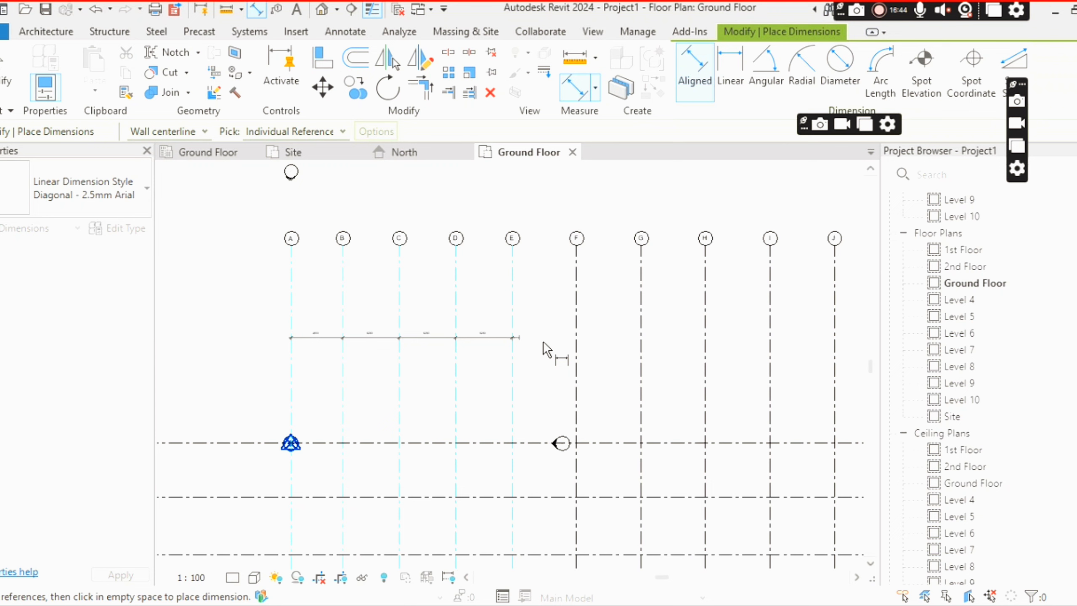
left_click(576, 339)
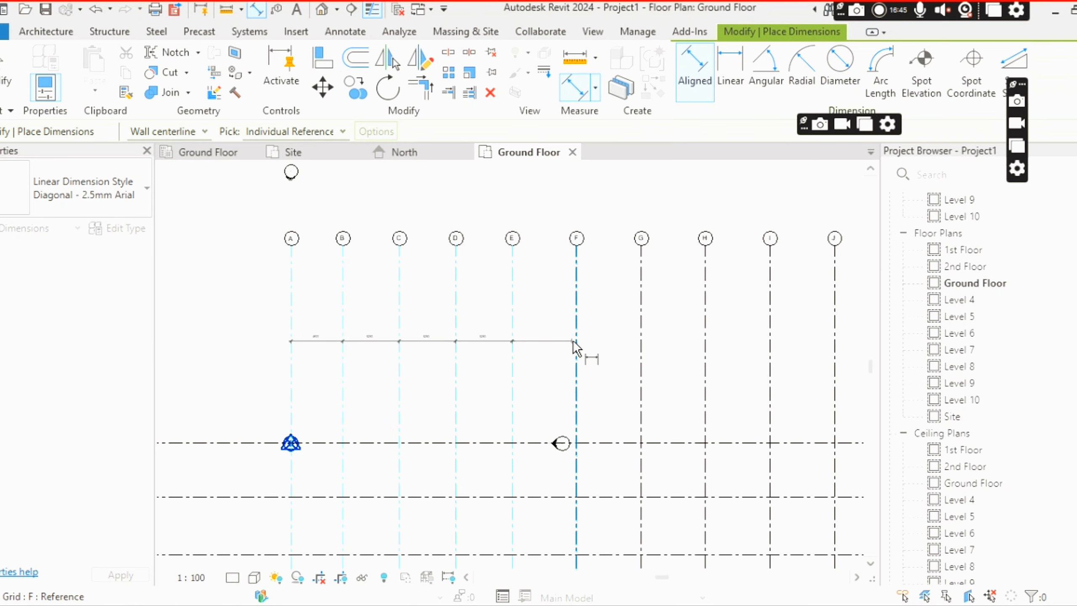
left_click(643, 345)
left_click(710, 348)
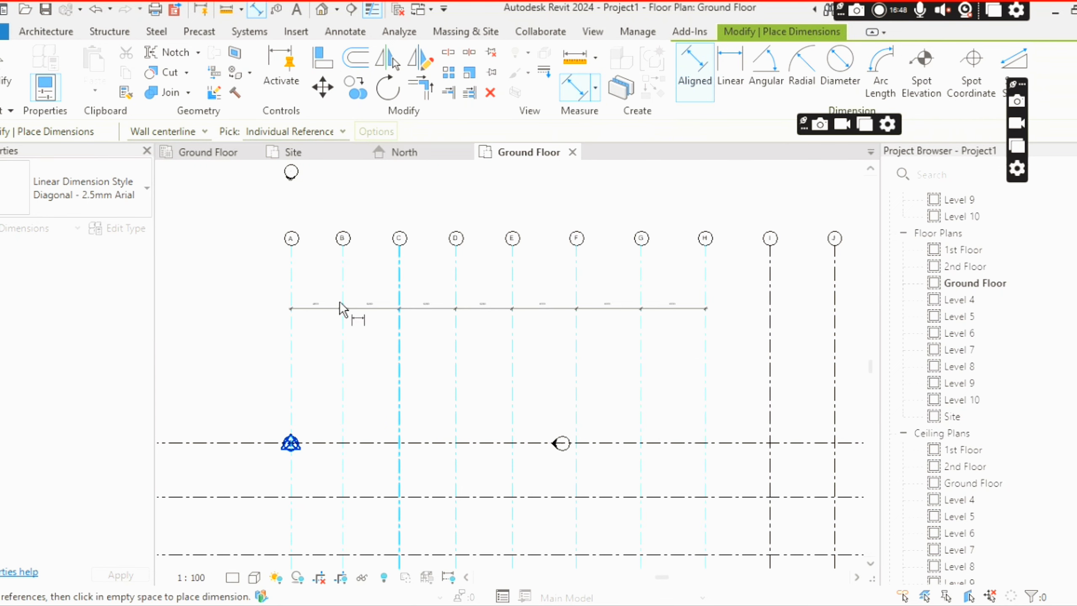
scroll(339, 308, "down", 3)
left_click(631, 342)
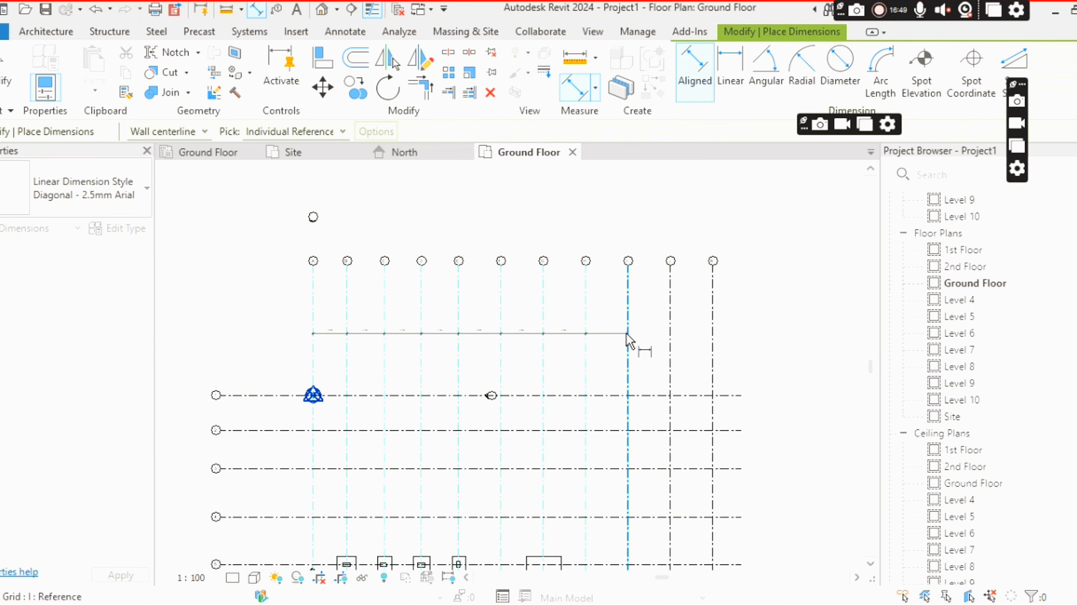
left_click(671, 340)
left_click(702, 343)
left_click(684, 352)
scroll(676, 356, "up", 9)
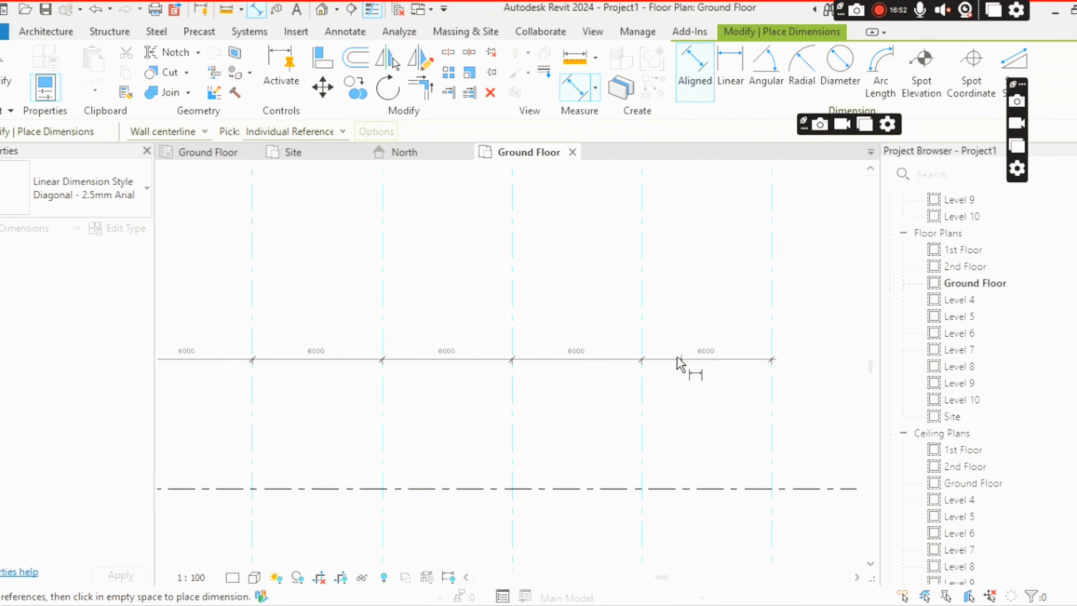
scroll(411, 360, "down", 9)
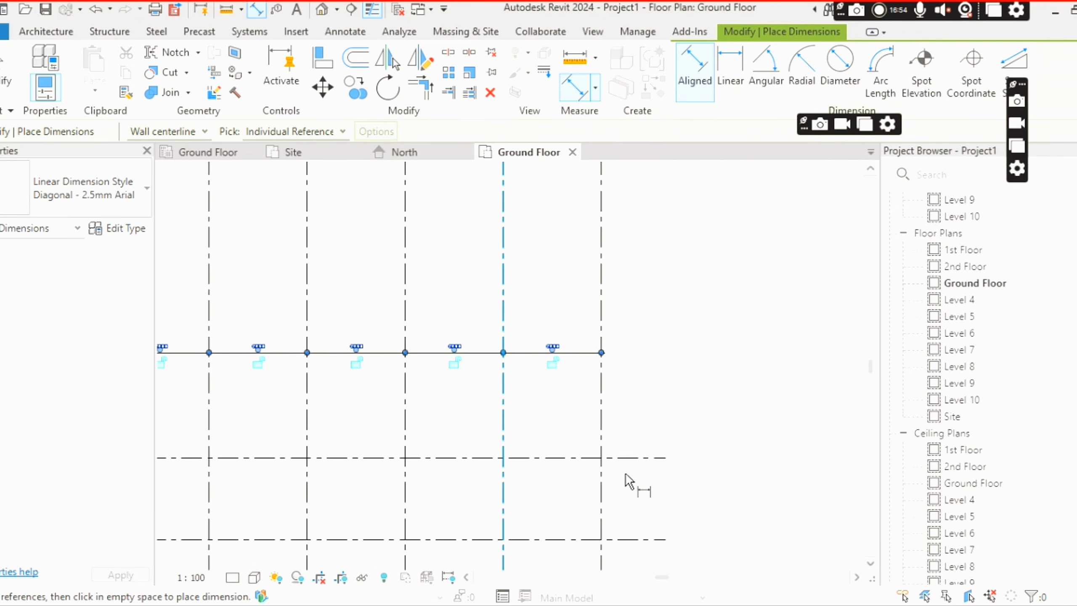
Place an overall aligned dimension from grid A to grid K above the chained dimension.
scroll(372, 366, "up", 2)
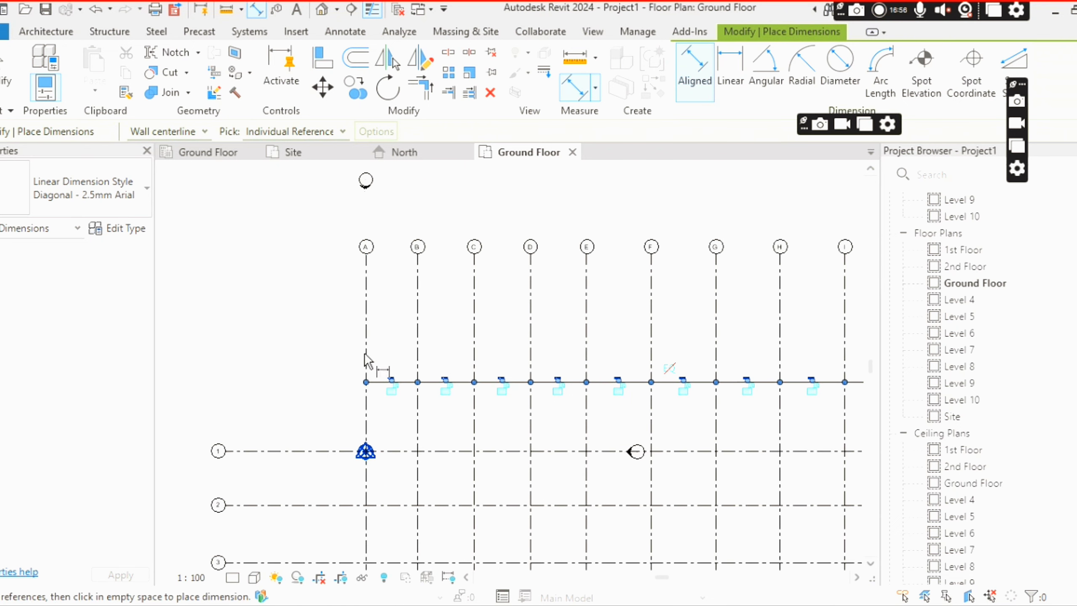
scroll(636, 360, "up", 2)
scroll(581, 353, "down", 2)
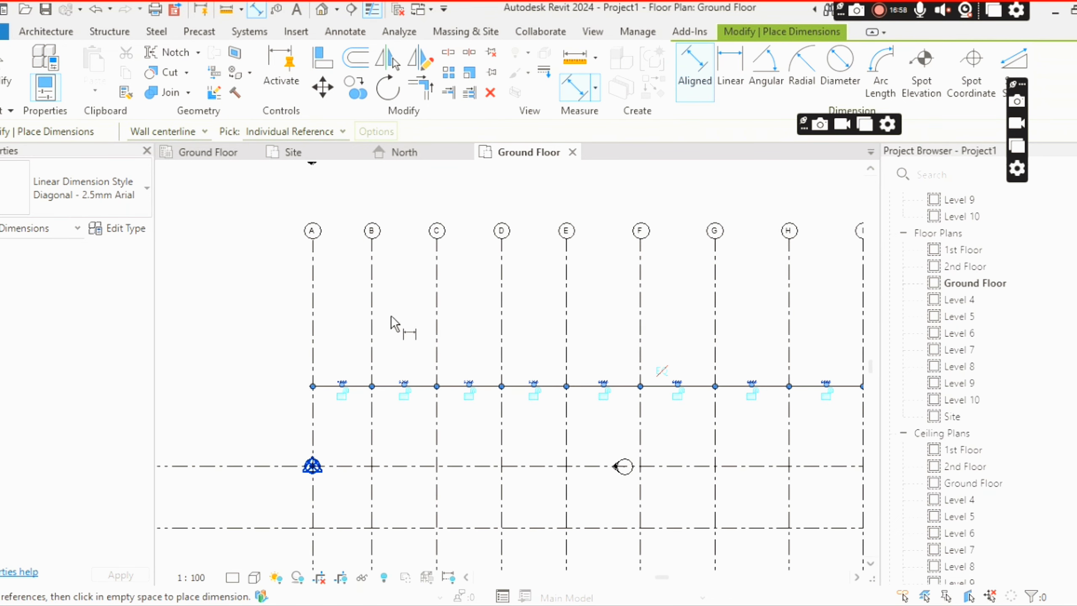
left_click(315, 336)
scroll(247, 323, "down", 2)
scroll(248, 324, "down", 1)
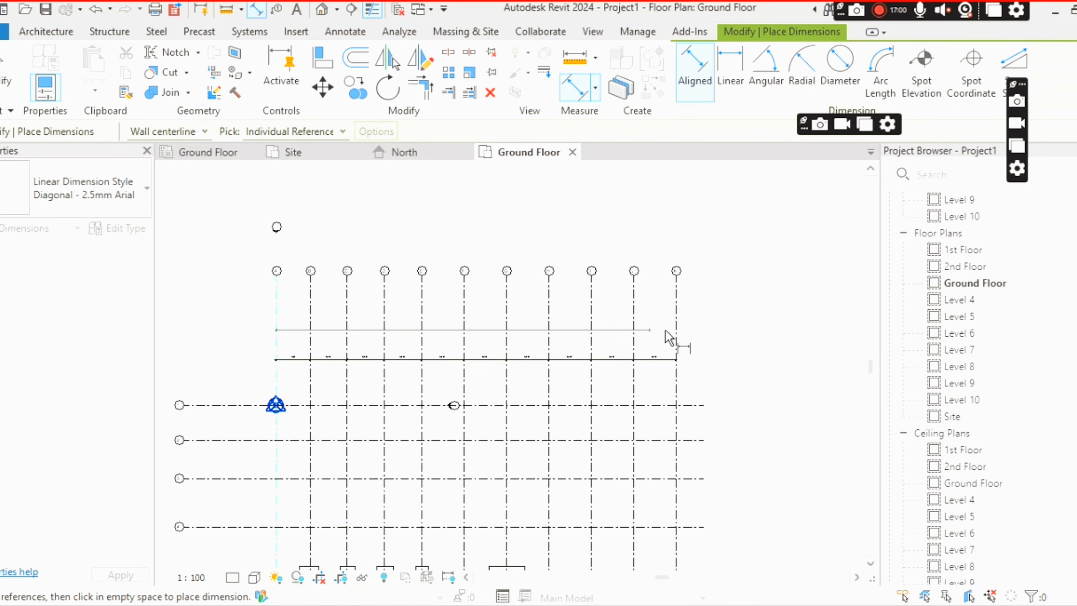
left_click(679, 335)
scroll(471, 336, "up", 2)
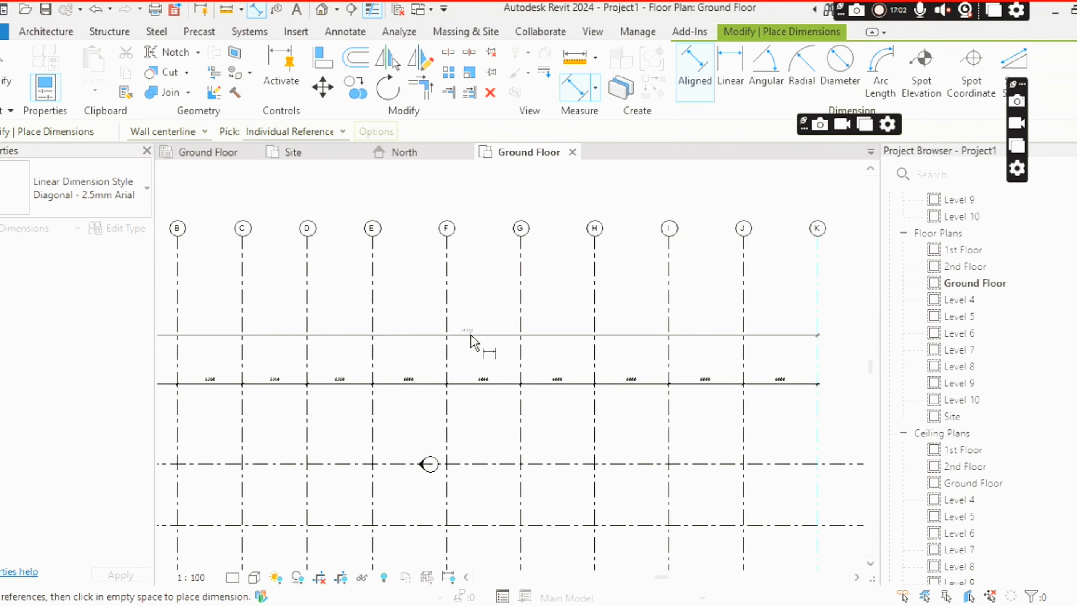
left_click(472, 360)
scroll(464, 361, "up", 3)
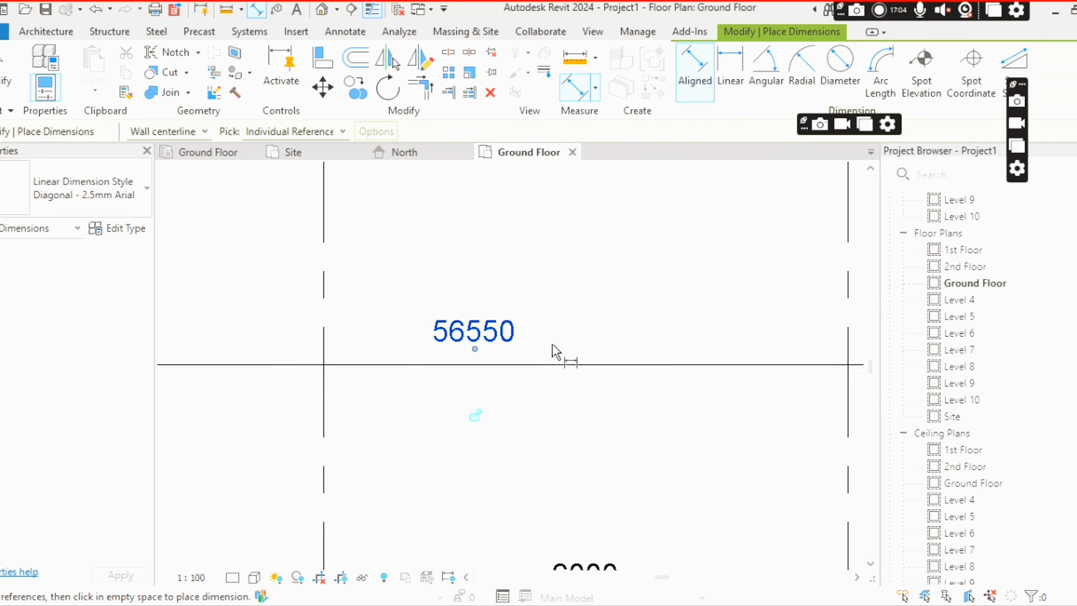
scroll(483, 336, "down", 1)
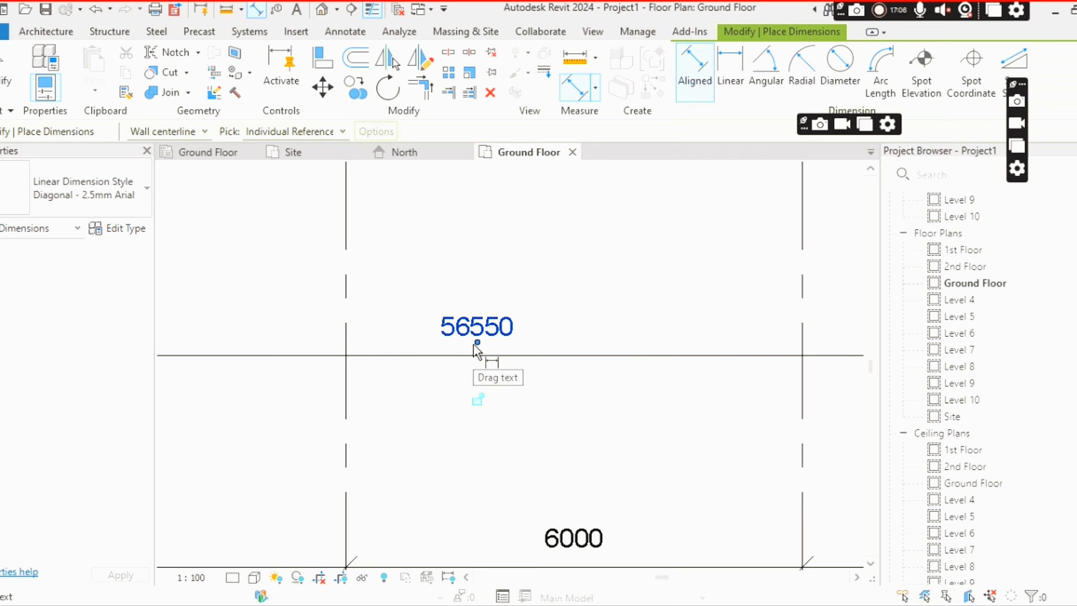
key("Escape")
scroll(432, 360, "down", 2)
scroll(392, 337, "up", 3)
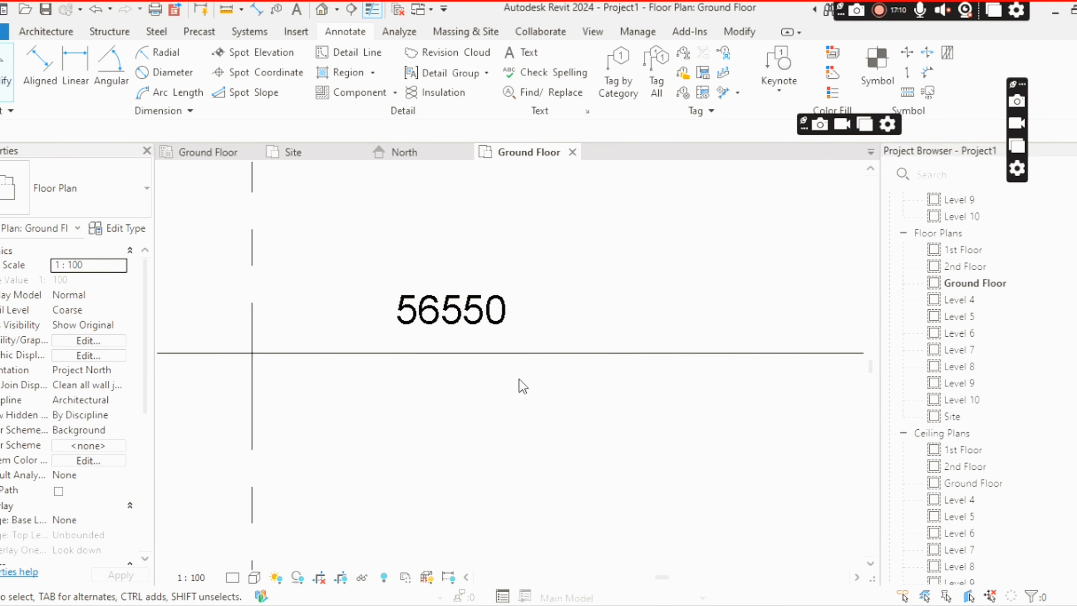
scroll(520, 378, "down", 2)
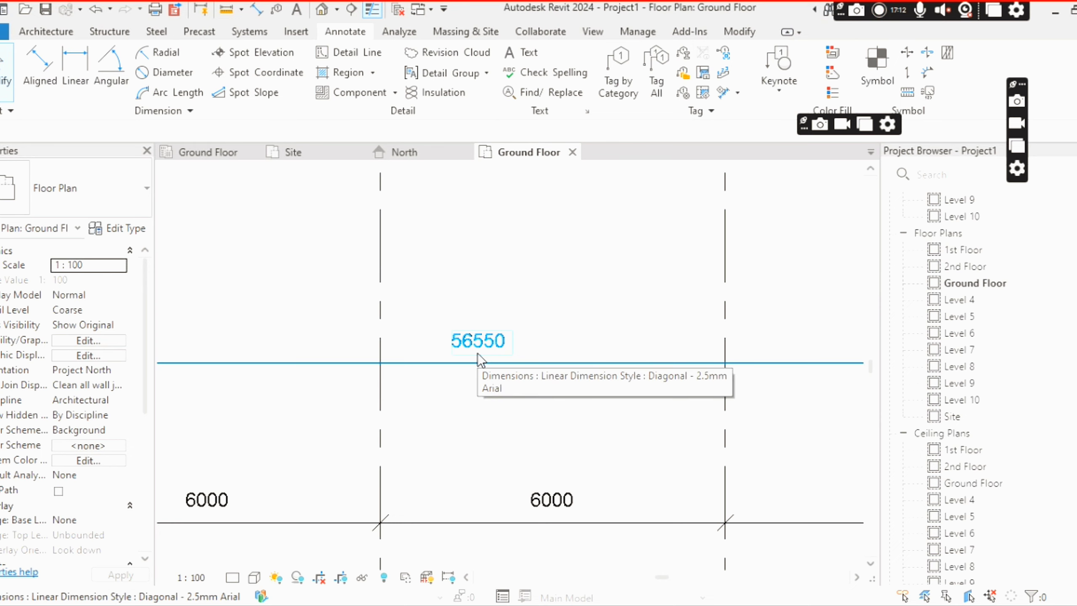
Place a chained aligned dimension across numbered grids 1, 2, 3, 4, 5, 7 and 8, between their bubbles and grid A.
scroll(478, 354, "down", 6)
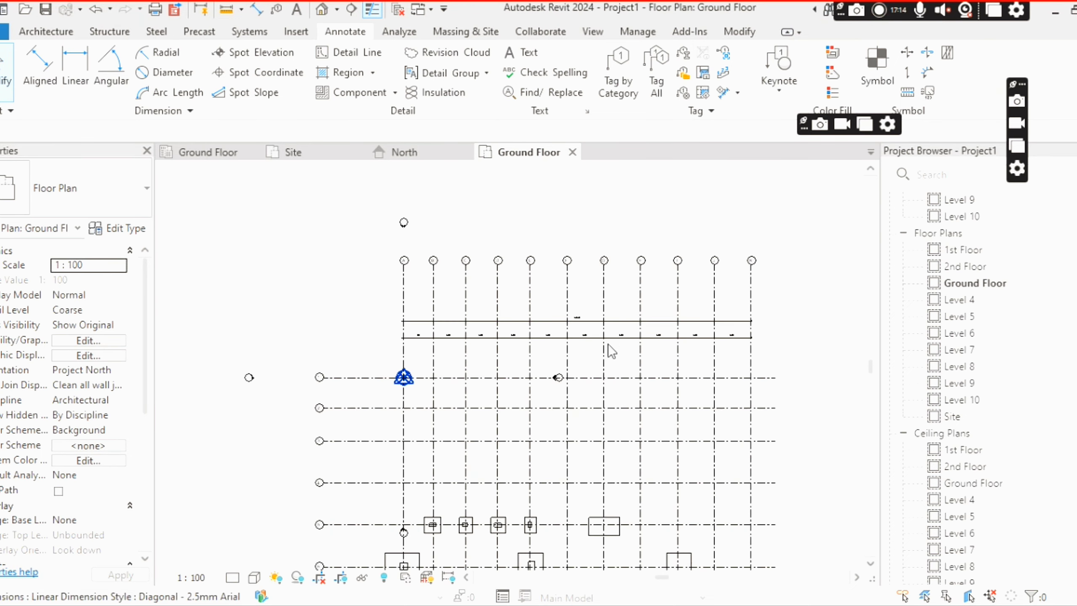
scroll(451, 433, "up", 3)
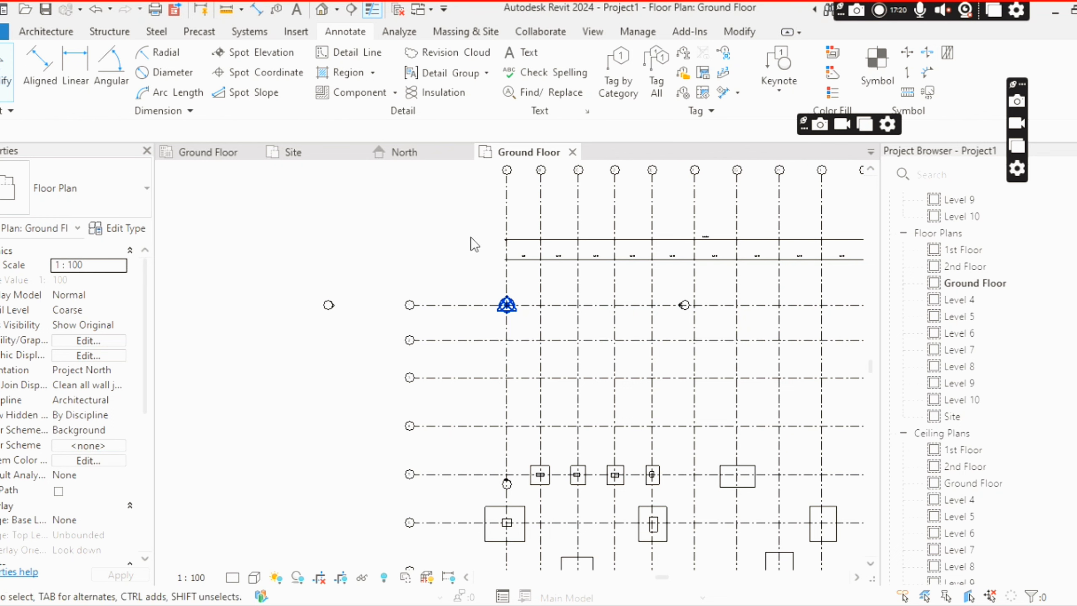
left_click(38, 69)
left_click(462, 306)
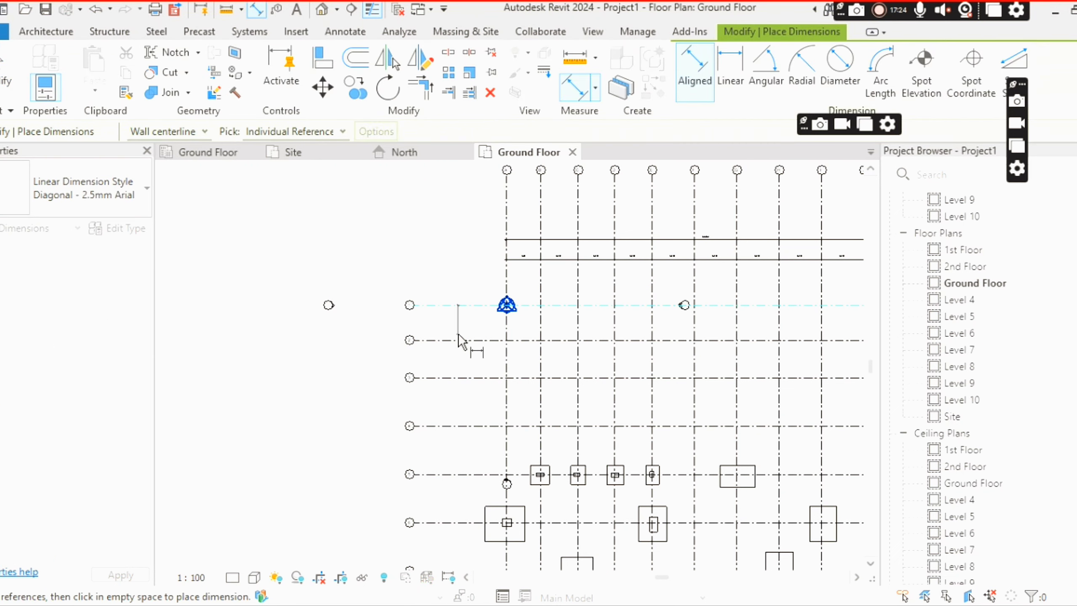
left_click(463, 341)
left_click(464, 377)
left_click(471, 426)
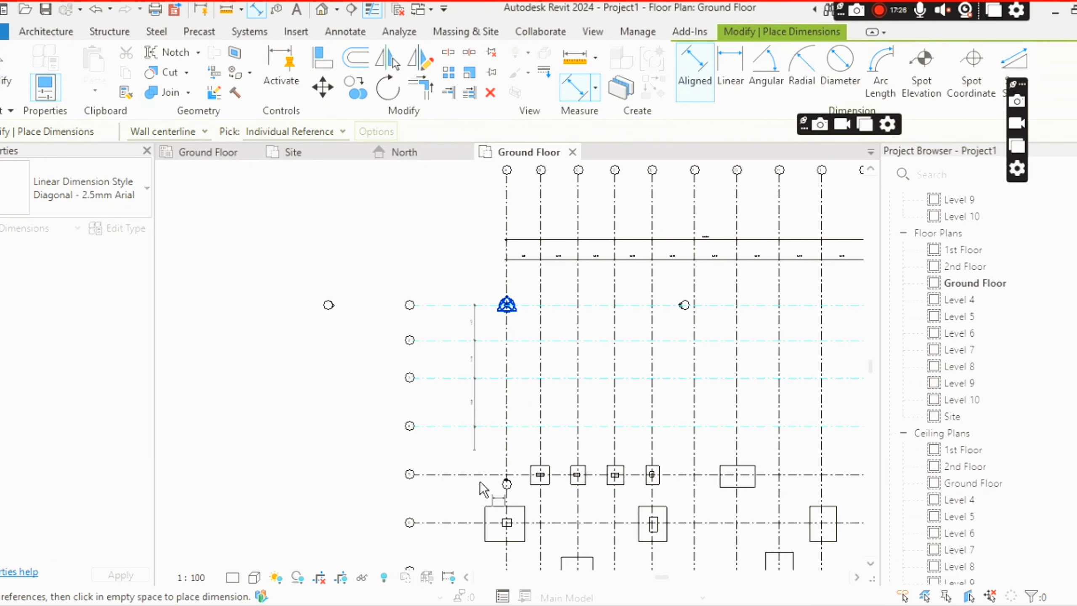
left_click(472, 474)
scroll(361, 345, "down", 2)
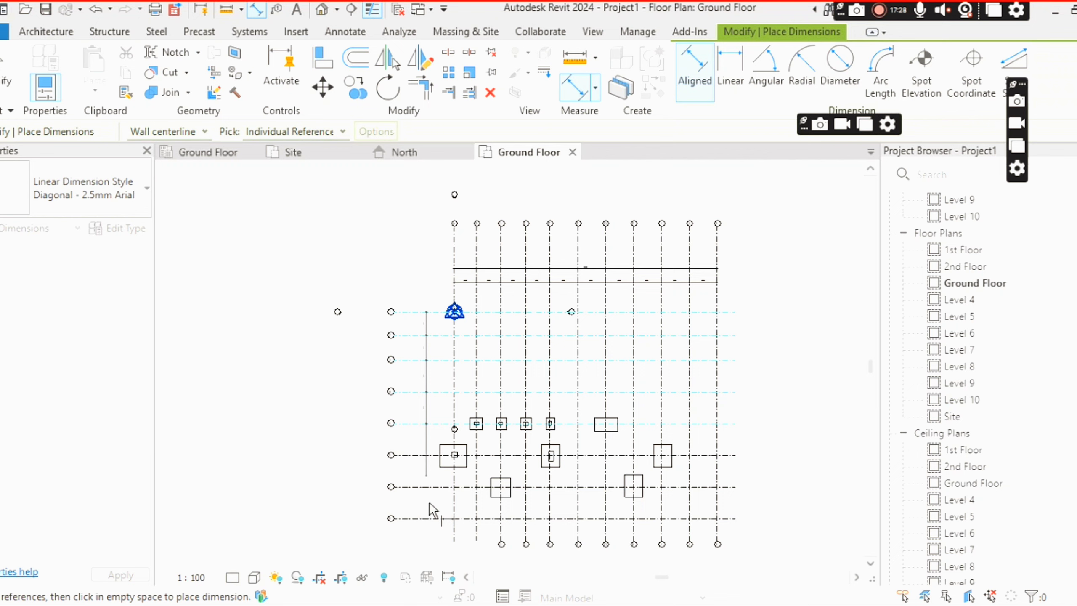
scroll(426, 488, "up", 2)
left_click(427, 484)
left_click(427, 528)
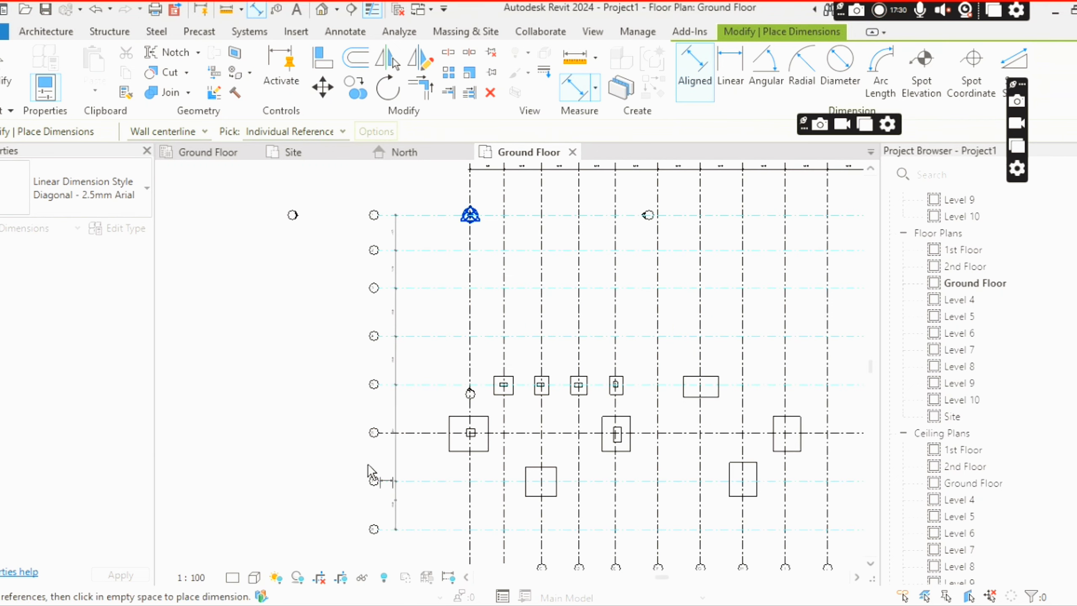
scroll(382, 467, "down", 2)
scroll(406, 476, "up", 3)
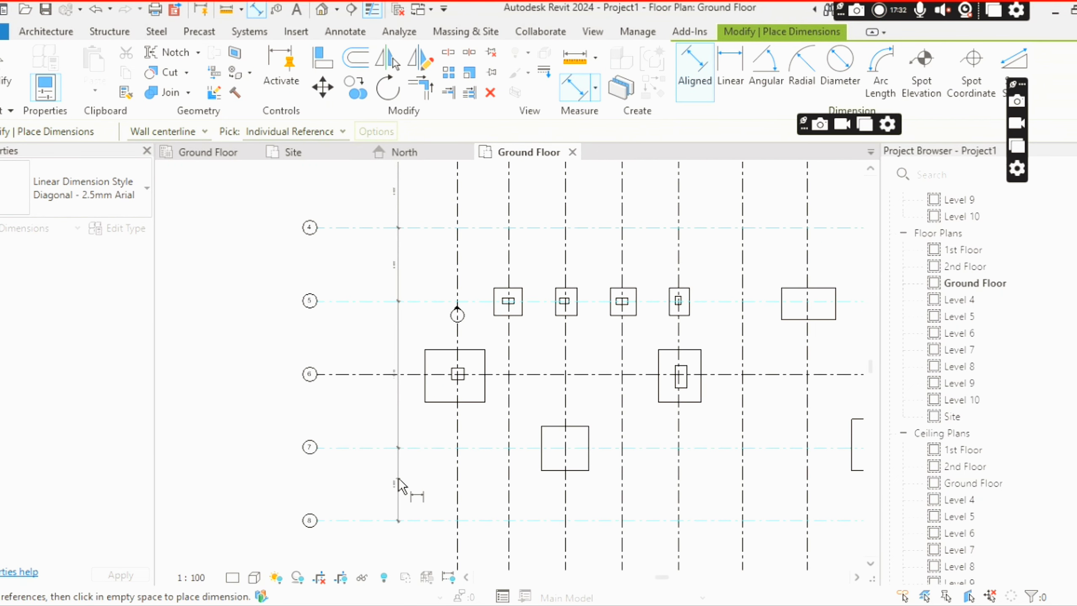
Place an overall aligned dimension from grid 8 to grid 1, between the chained dimension and the numbered grid bubbles.
left_click(356, 520)
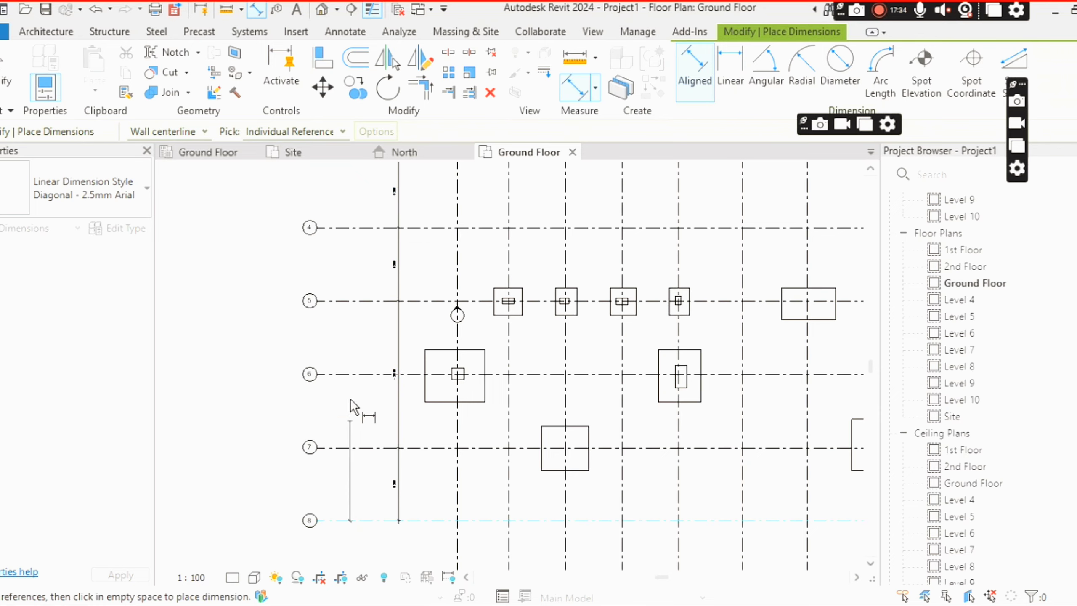
scroll(351, 399, "down", 2)
scroll(353, 225, "down", 2)
scroll(354, 187, "up", 3)
middle_click_drag(362, 169, 373, 249)
left_click(374, 249)
Examine the overall dimension text of the numbered grids and of the lettered grids.
scroll(373, 275, "up", 3)
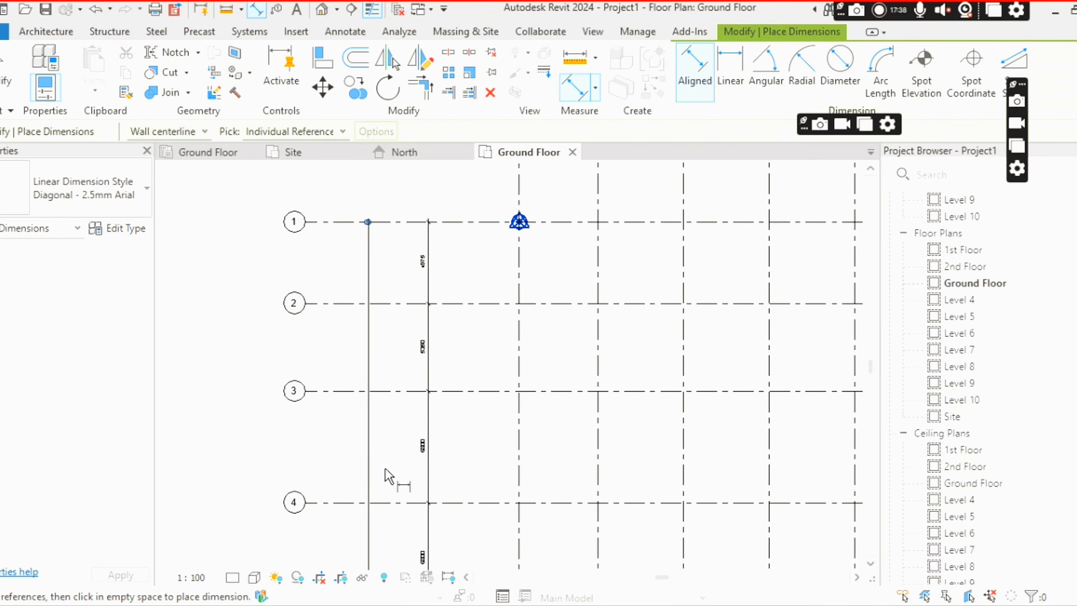
middle_click_drag(379, 386, 372, 317)
scroll(341, 483, "up", 4)
scroll(384, 534, "up", 3)
middle_click_drag(385, 535, 384, 425)
scroll(385, 426, "up", 3)
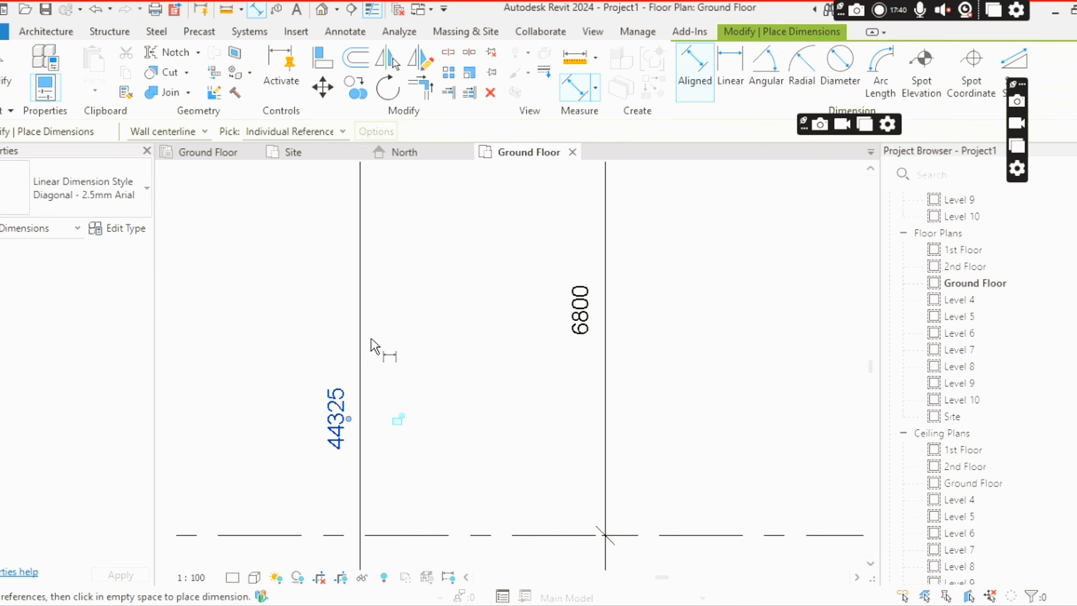
scroll(357, 442, "up", 1)
scroll(358, 441, "up", 1)
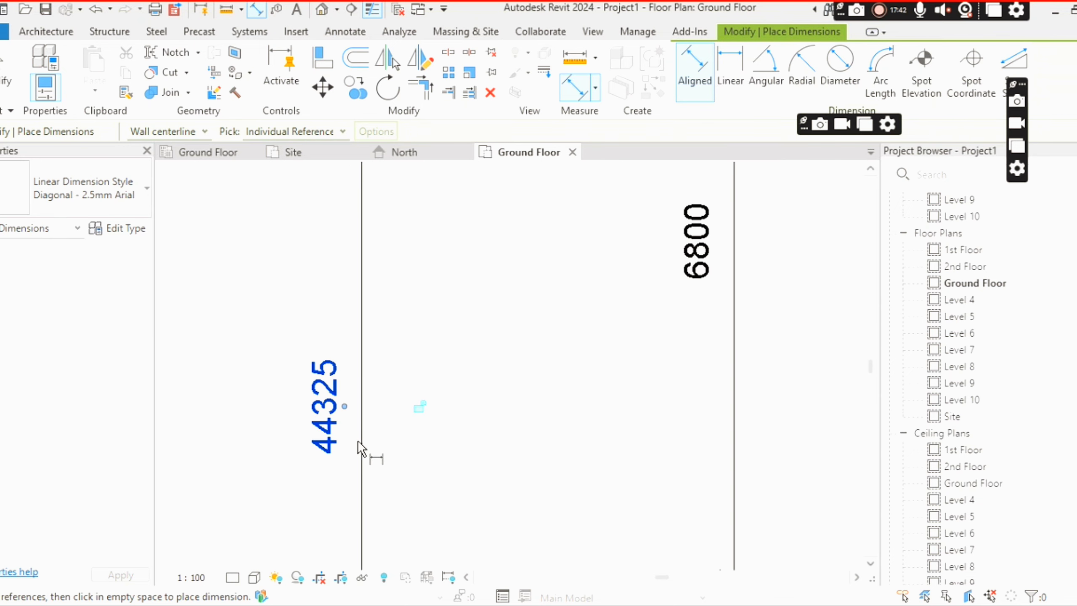
scroll(347, 374, "down", 5)
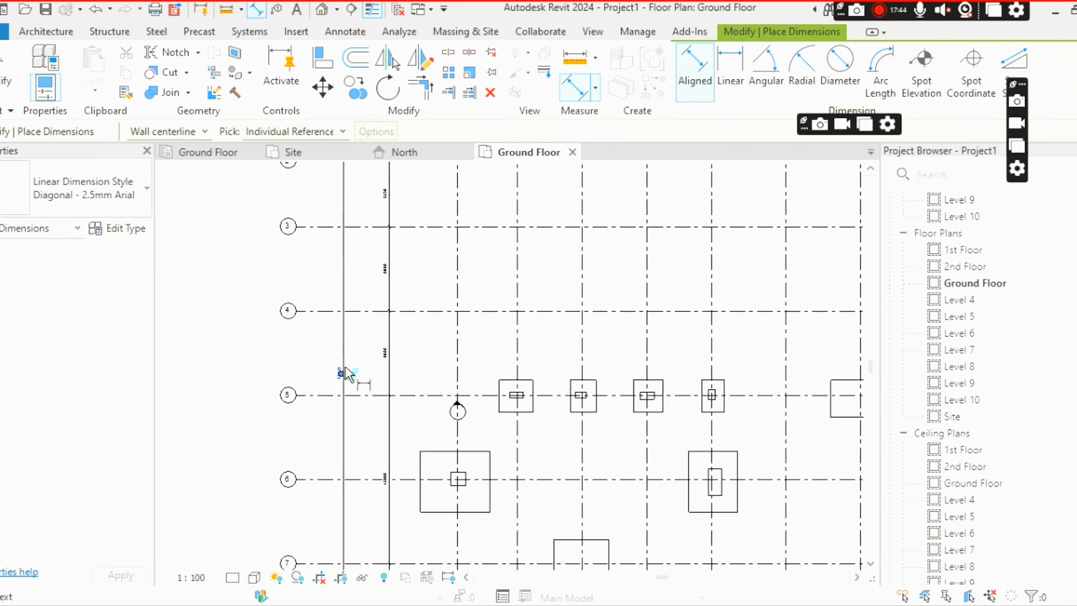
scroll(348, 374, "down", 3)
scroll(547, 212, "up", 5)
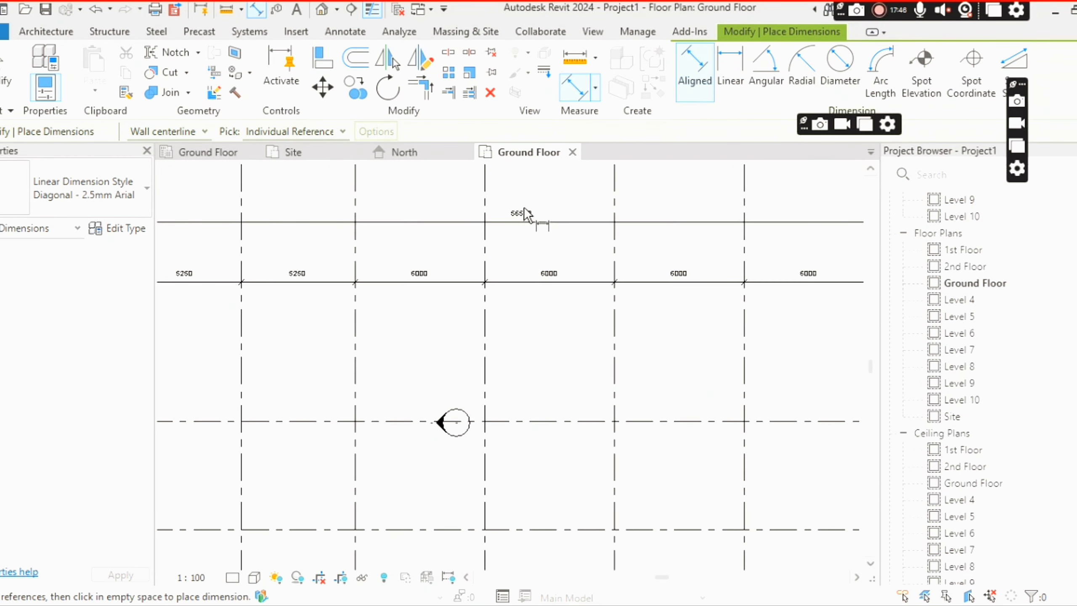
scroll(525, 209, "up", 5)
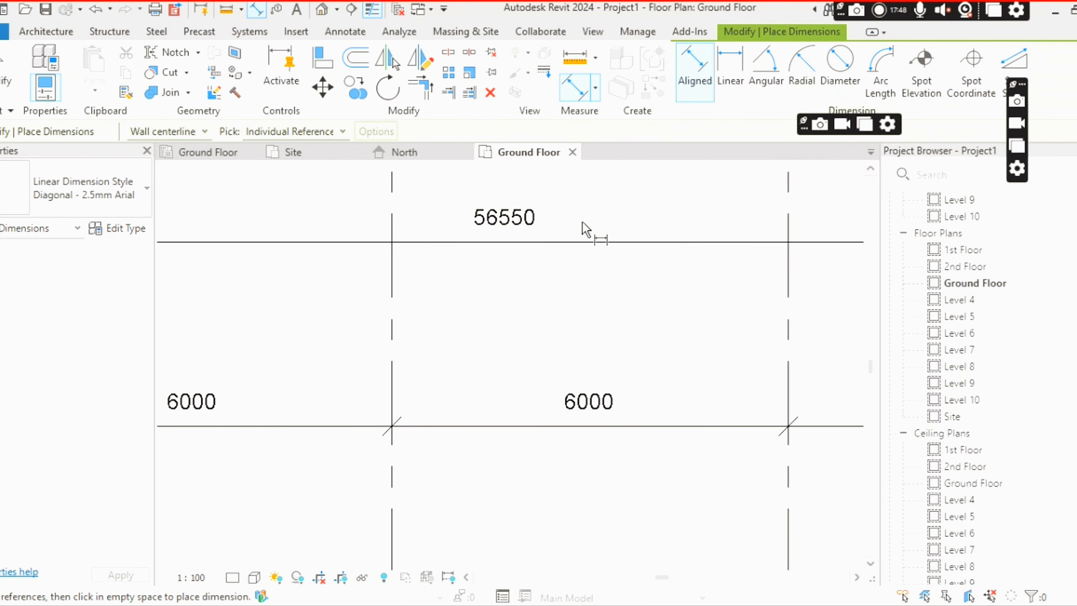
scroll(396, 213, "down", 3)
scroll(484, 237, "down", 10)
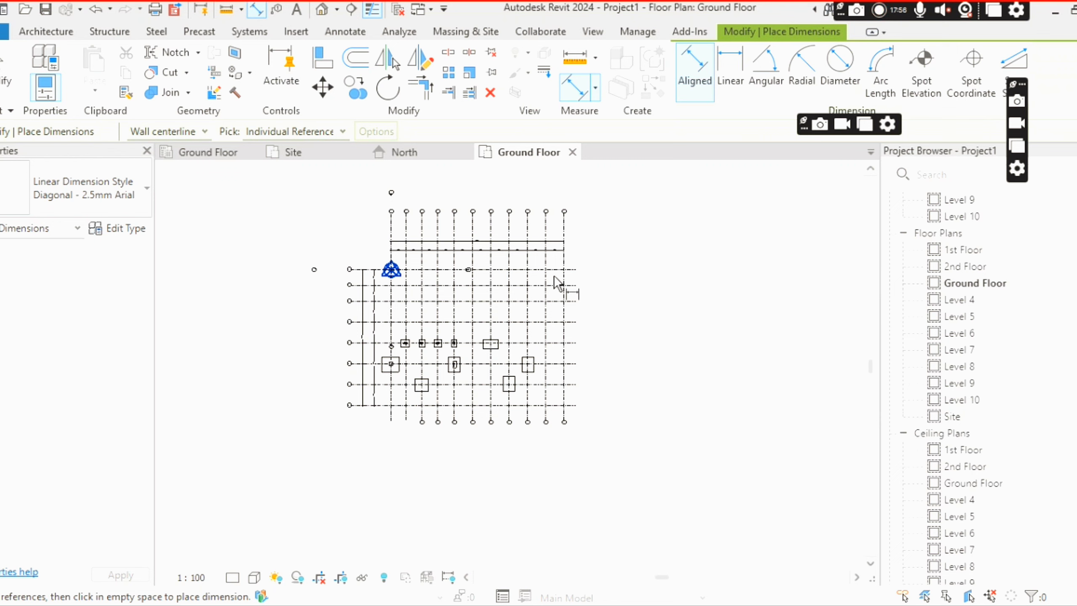
Review the dimensioned grid layout and footing outlines across the whole plan, and end the dimension command.
scroll(555, 282, "up", 2)
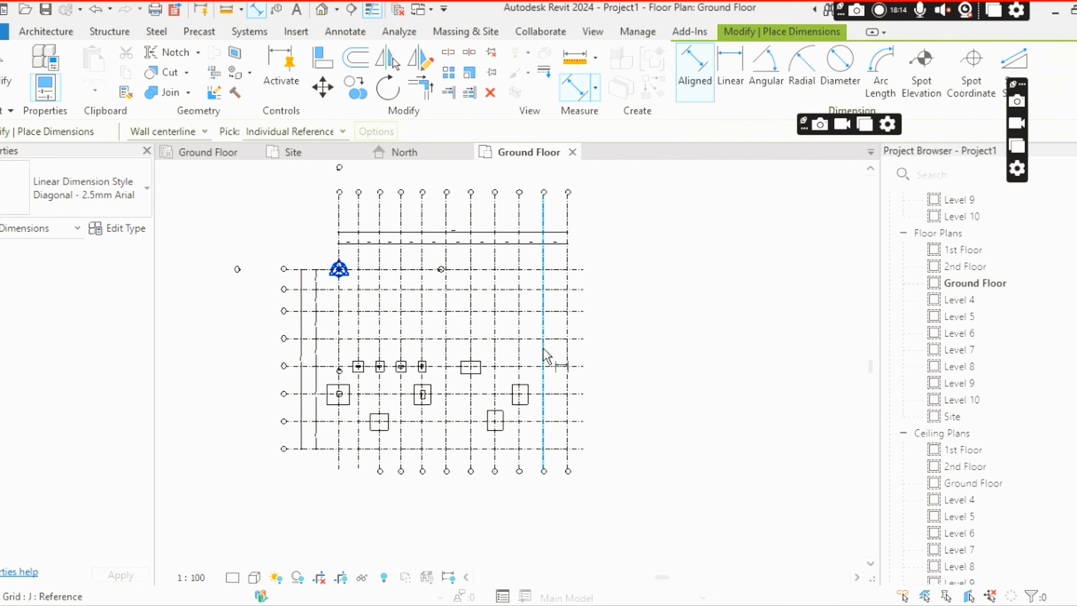
scroll(402, 298, "up", 4)
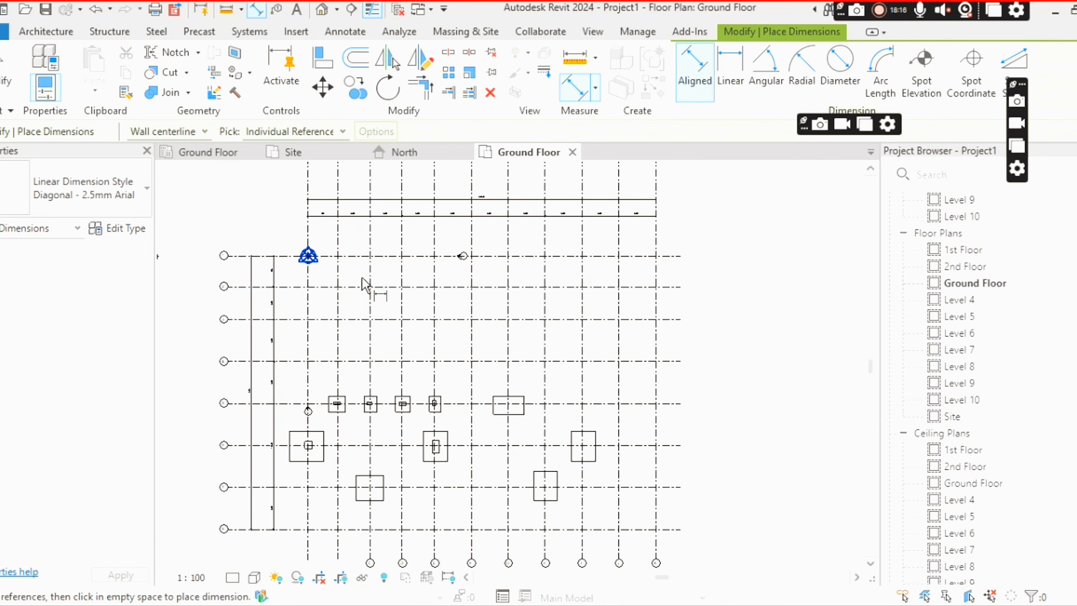
scroll(328, 289, "down", 4)
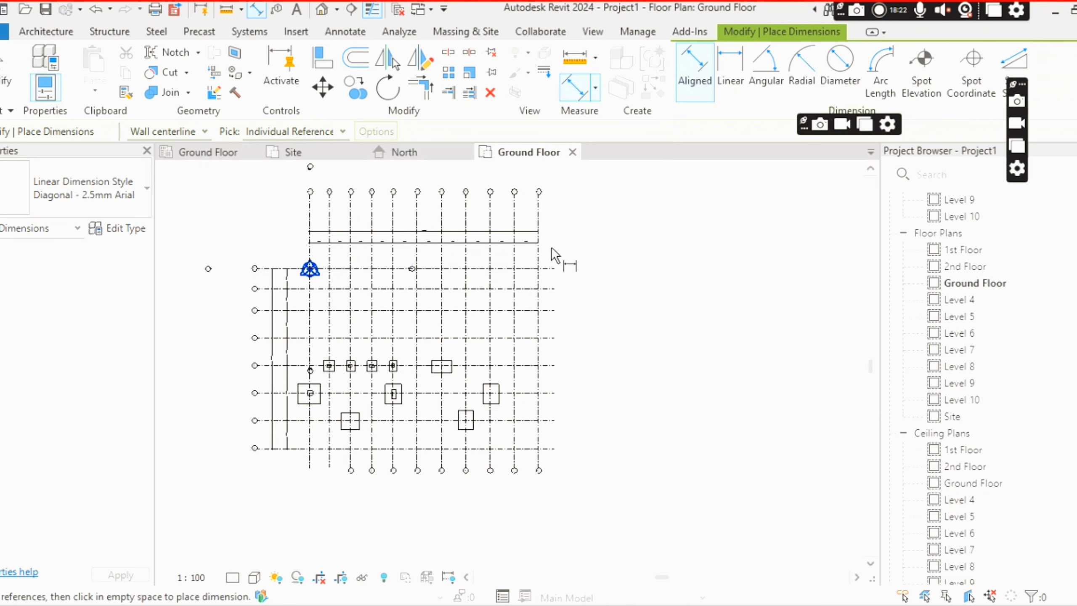
scroll(345, 301, "up", 4)
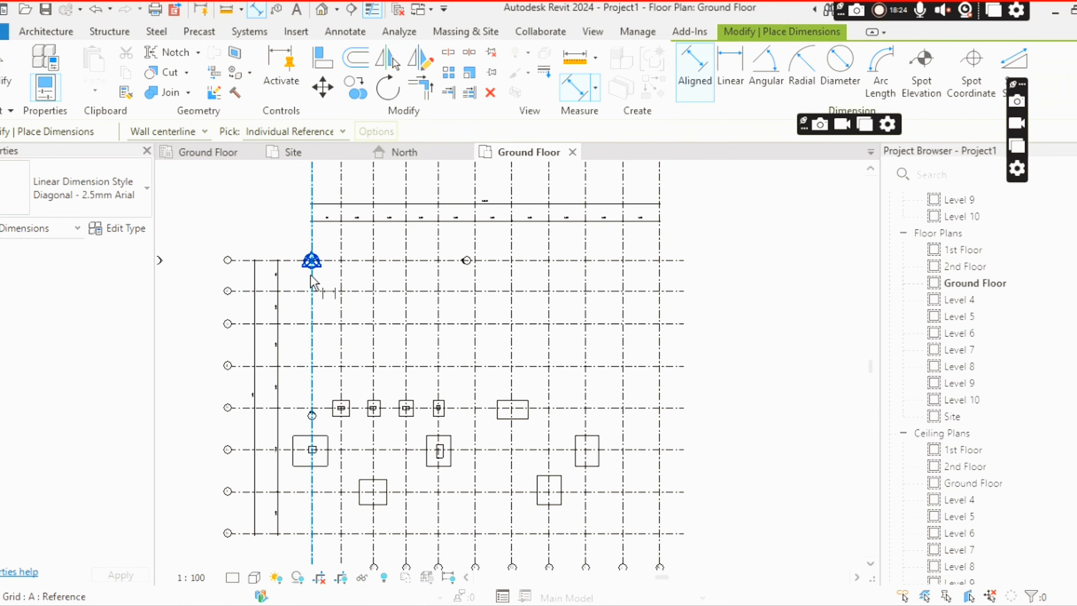
middle_click_drag(330, 276, 438, 361)
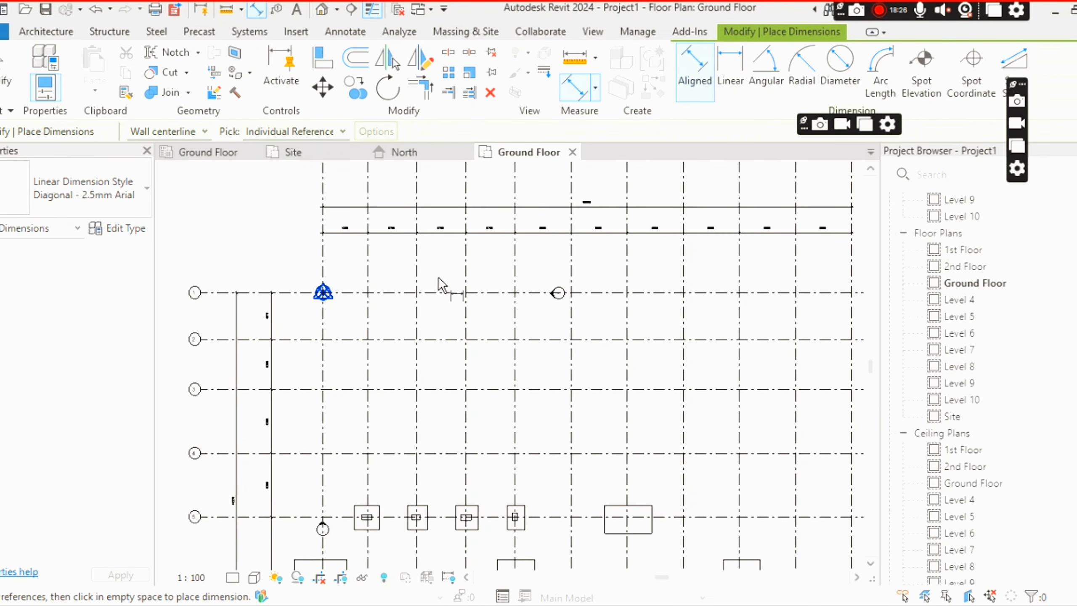
scroll(438, 279, "down", 2)
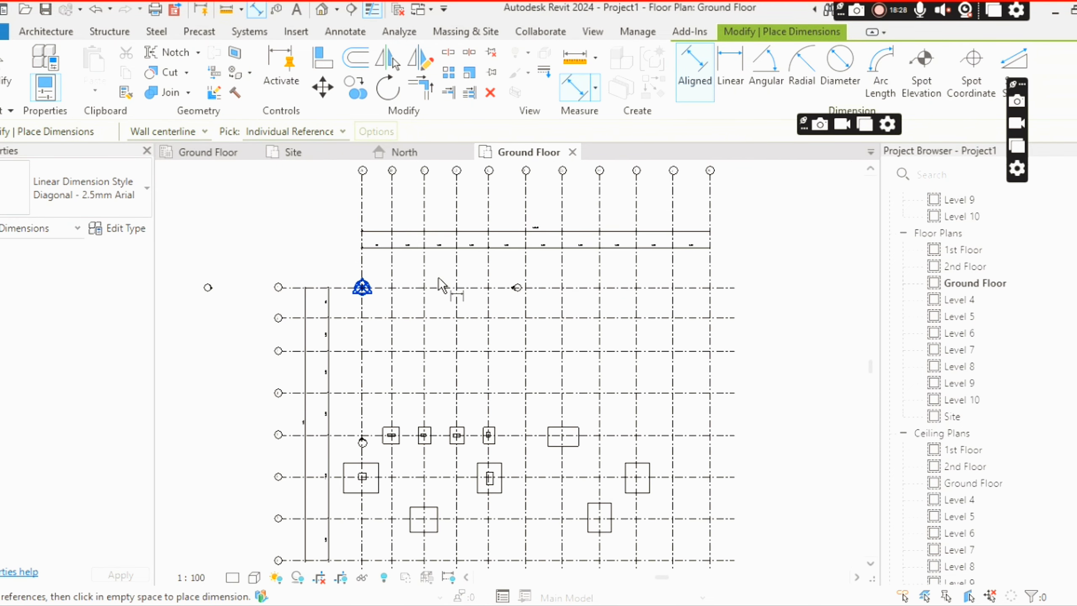
scroll(438, 276, "down", 2)
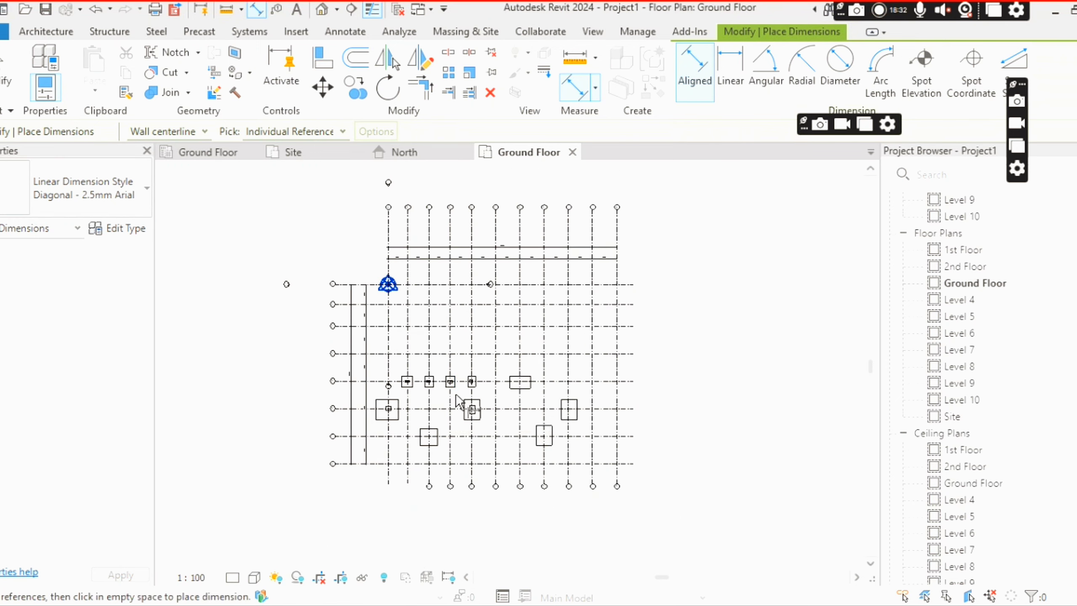
scroll(373, 314, "up", 3)
scroll(364, 324, "down", 2)
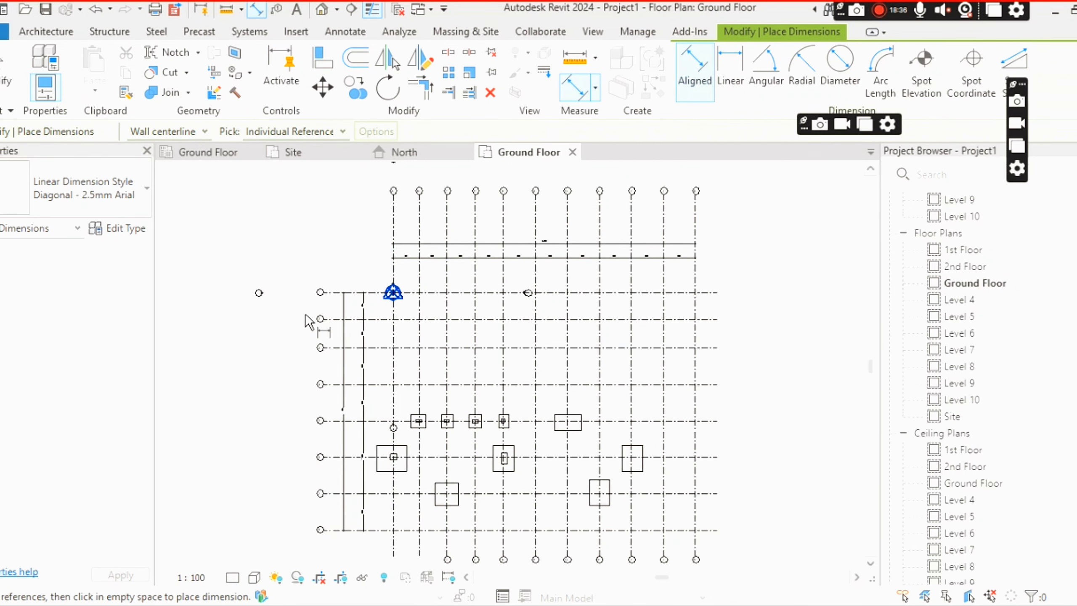
scroll(301, 327, "down", 4)
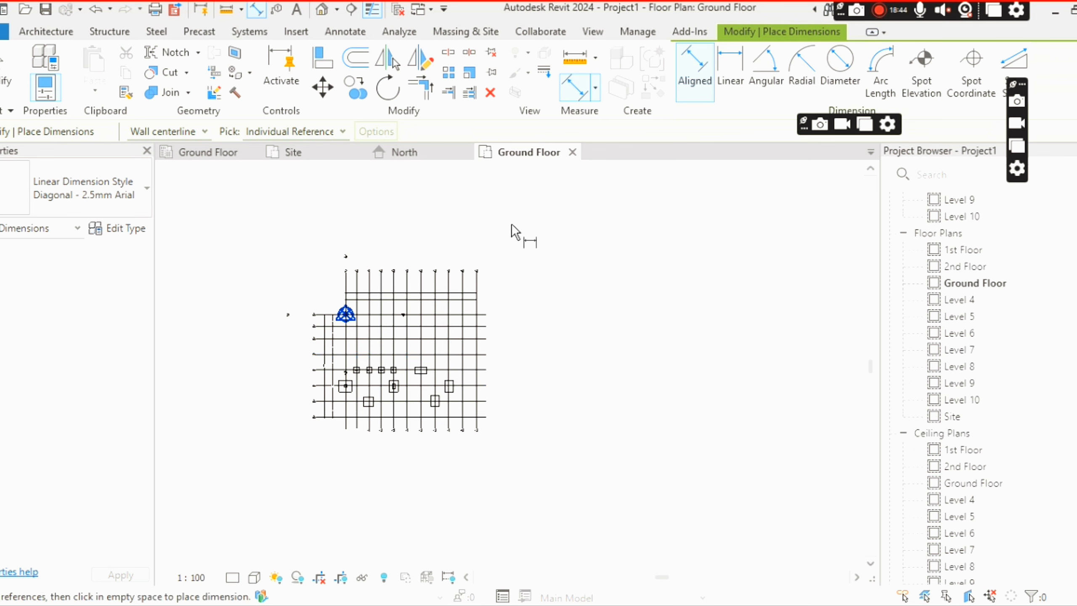
key("Escape")
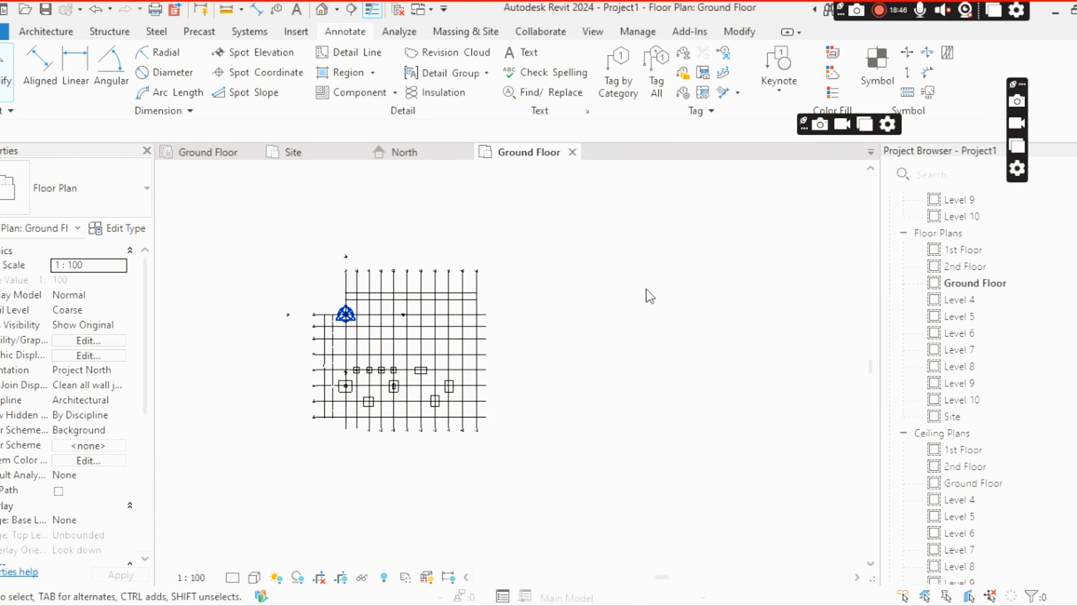
Draw an L-shaped multi-segment grid in the empty area beyond grid K, with a vertical segment and a horizontal one about 89000 long.
scroll(574, 313, "up", 3)
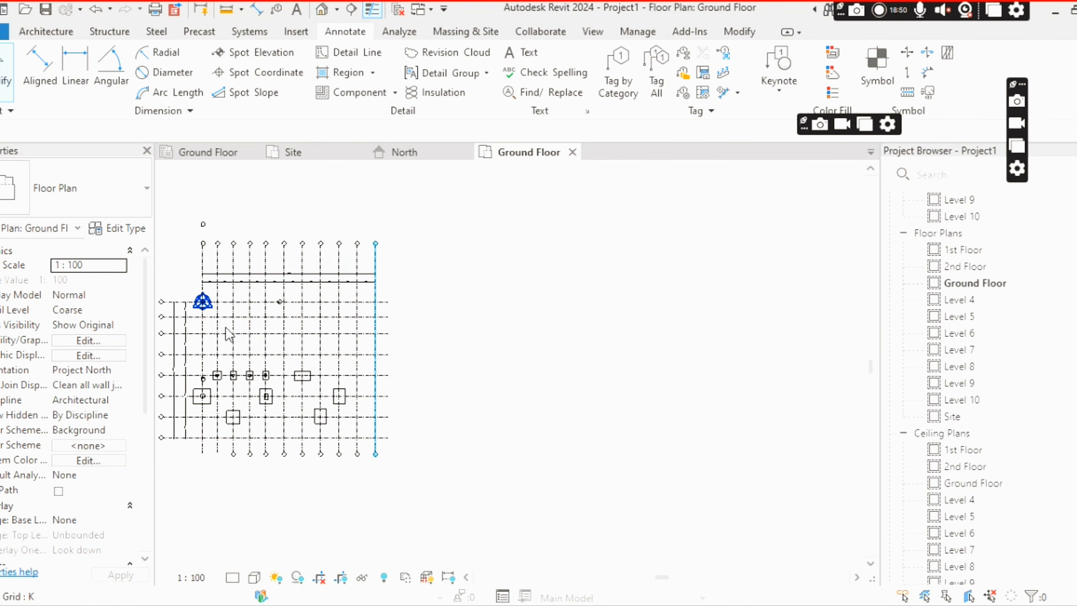
left_click(54, 35)
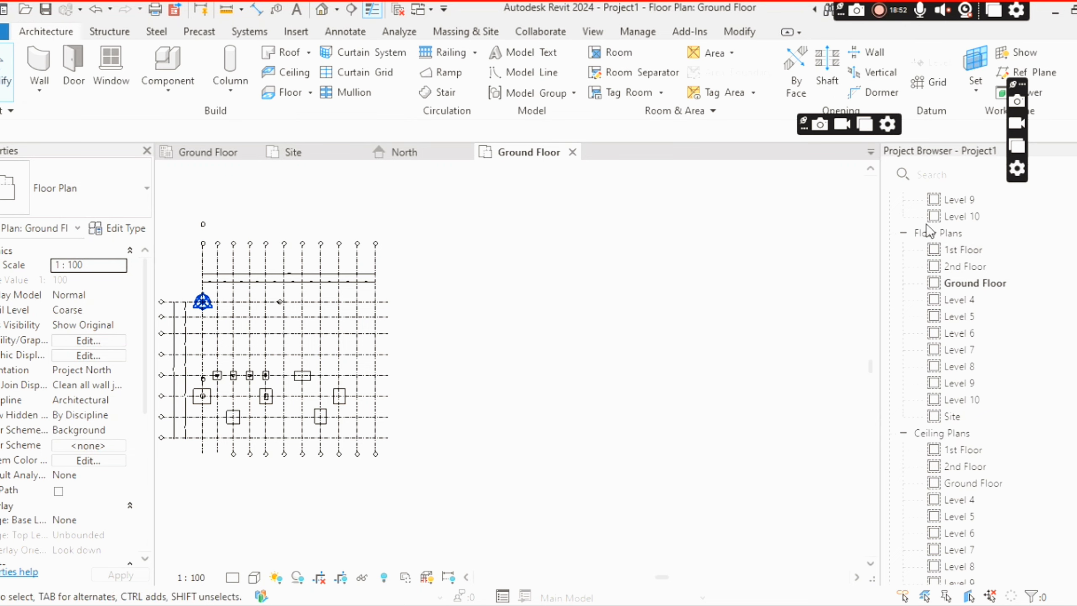
left_click(934, 84)
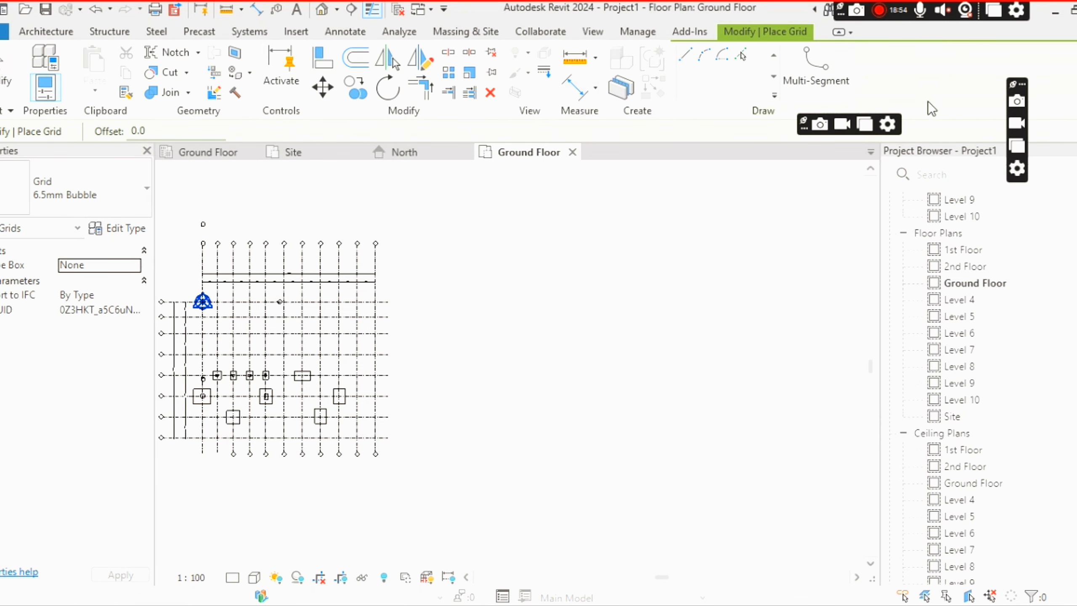
left_click(816, 70)
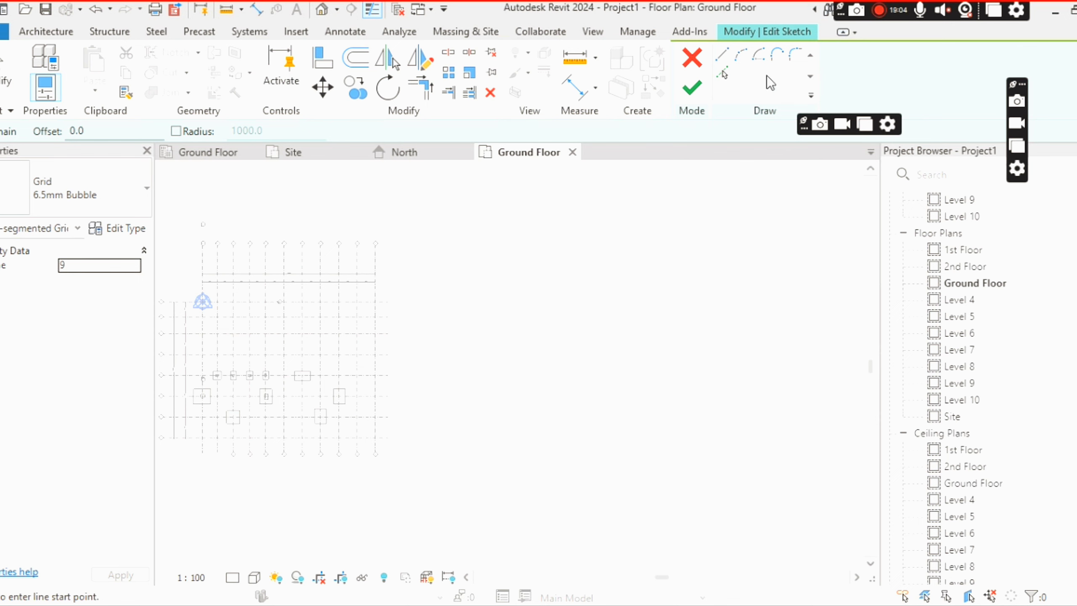
scroll(331, 291, "down", 2)
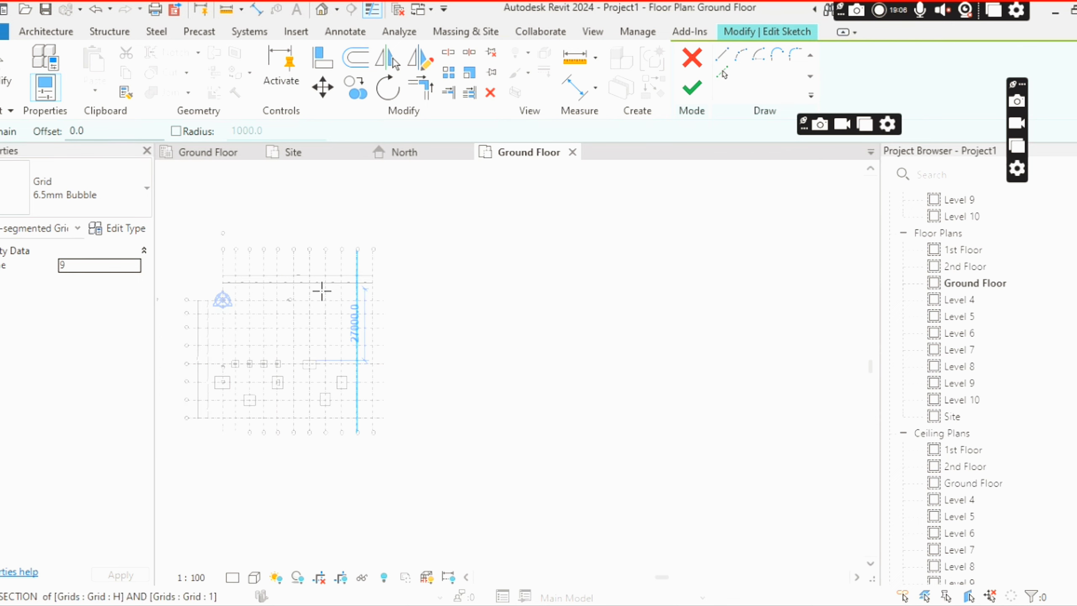
left_click(500, 246)
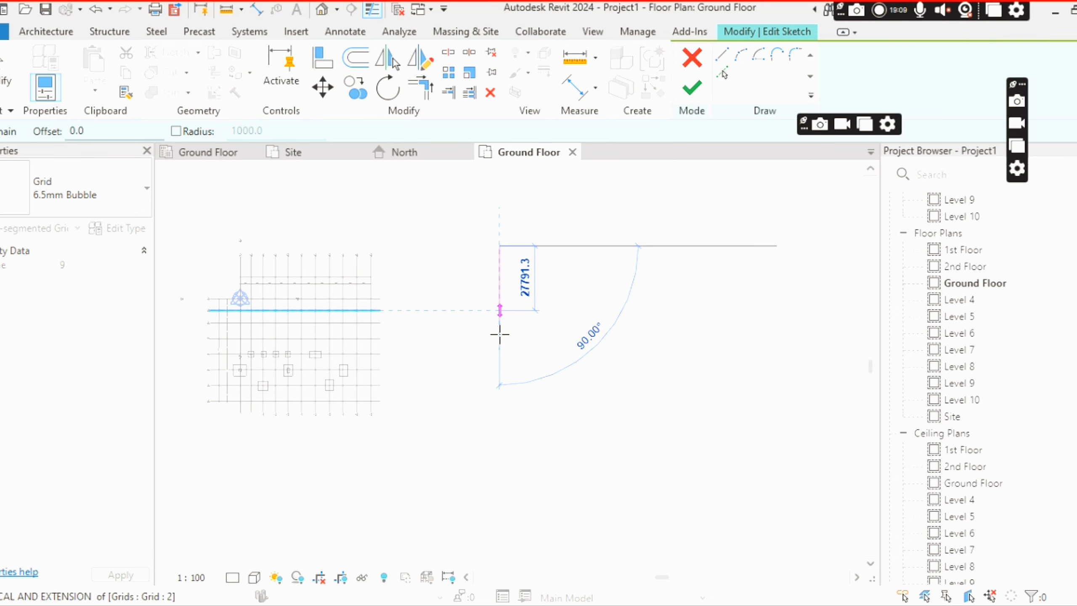
left_click(500, 424)
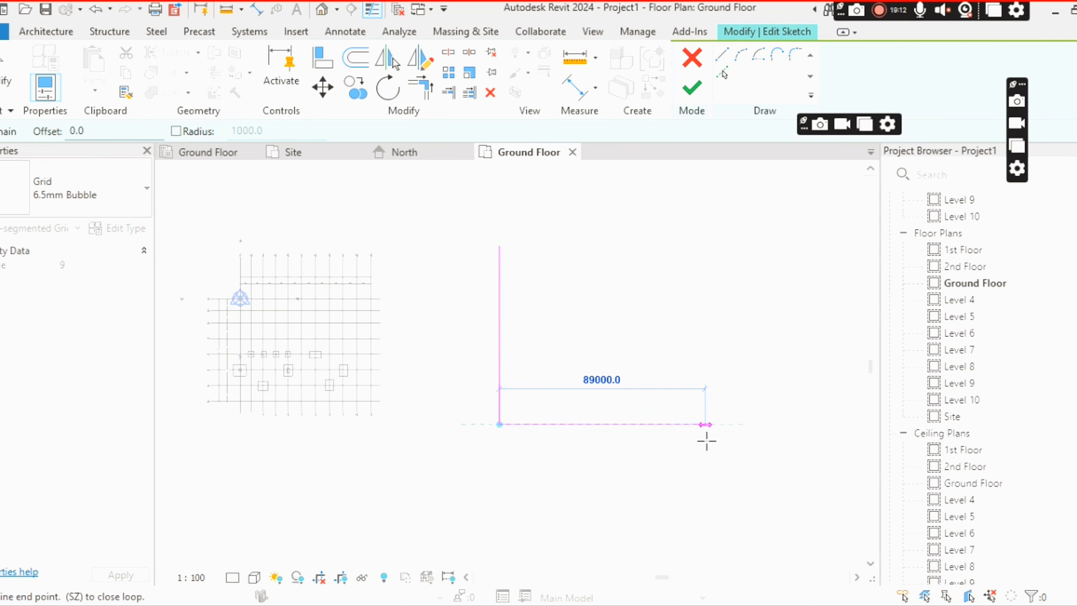
left_click(705, 424)
key("Escape")
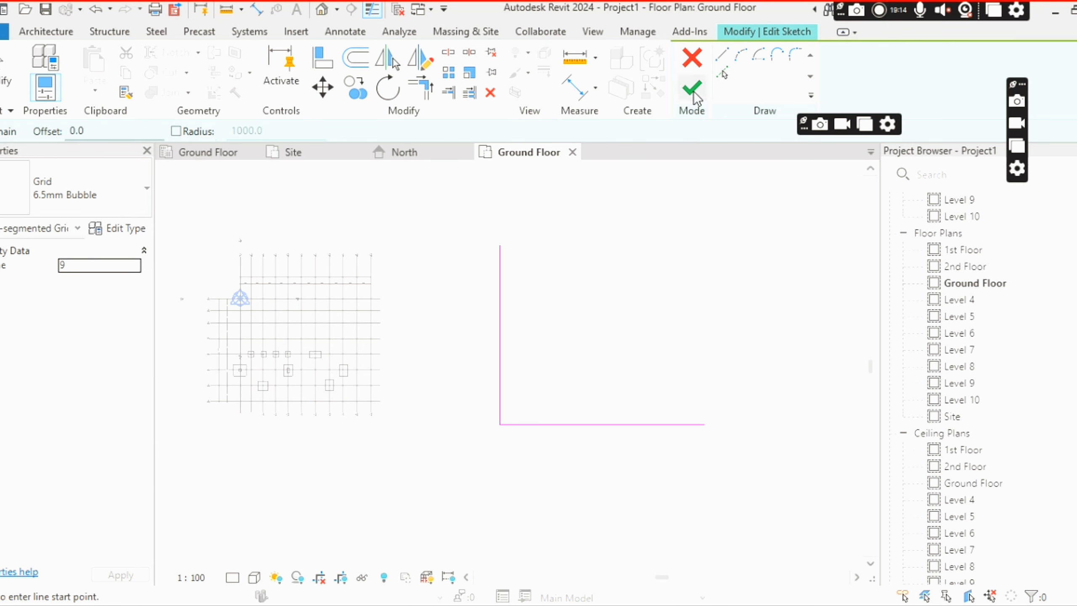
left_click(691, 88)
scroll(501, 263, "up", 3)
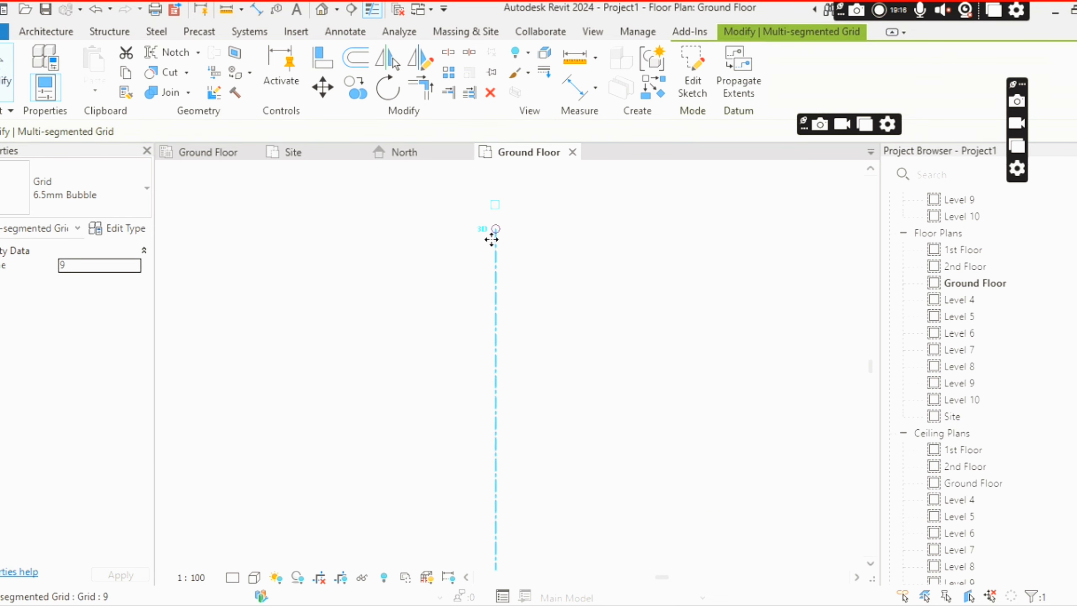
key("Escape")
scroll(505, 279, "down", 3)
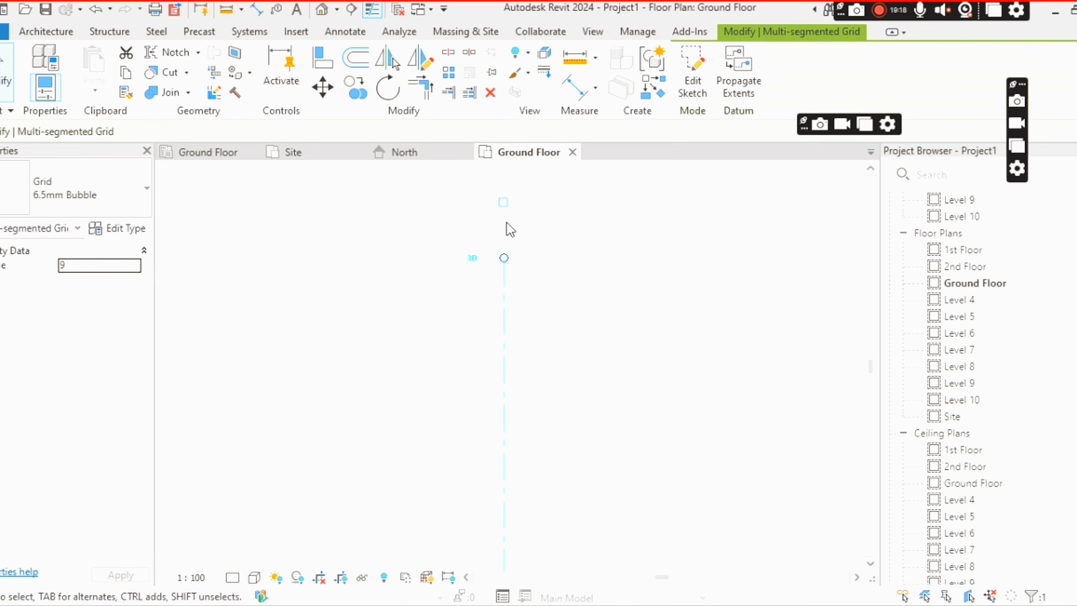
Show the grid bubble at the upper end of the vertical segment of L-shaped grid 9.
left_click(503, 203)
scroll(510, 275, "up", 2)
key("Escape")
scroll(504, 254, "down", 5)
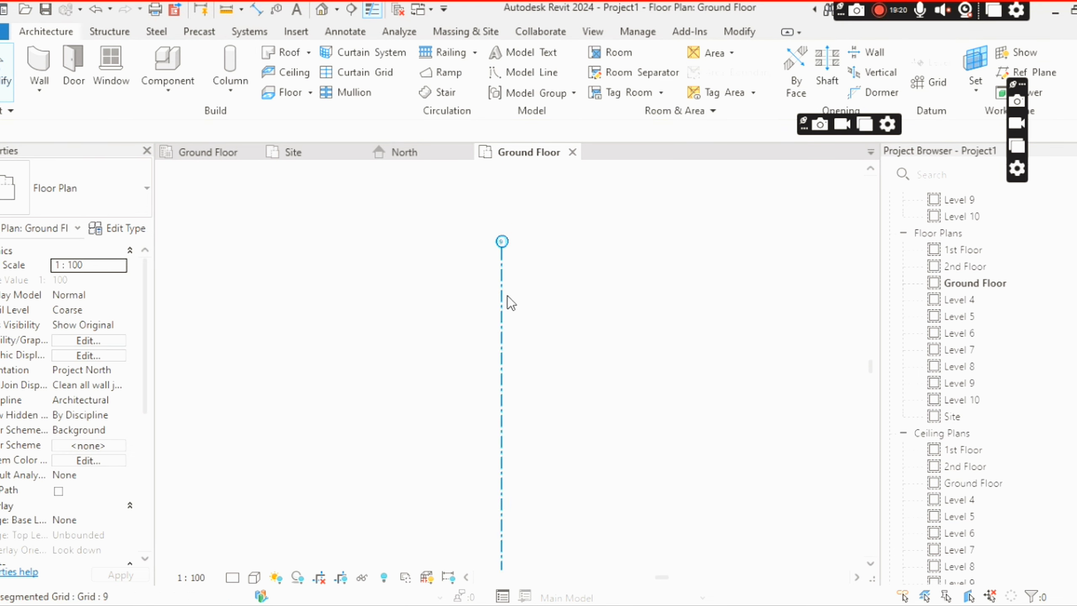
scroll(518, 330, "down", 2)
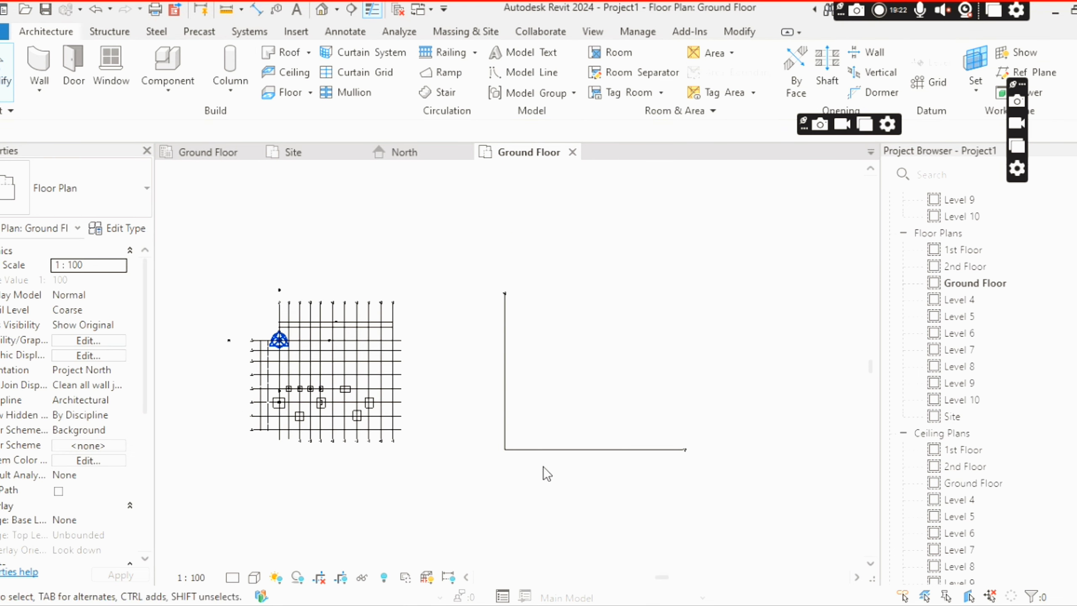
Compare the bubbled ends of straight grid K with those of the L-shaped multi-segment grid.
left_click(505, 375)
scroll(535, 313, "up", 1)
key("Escape")
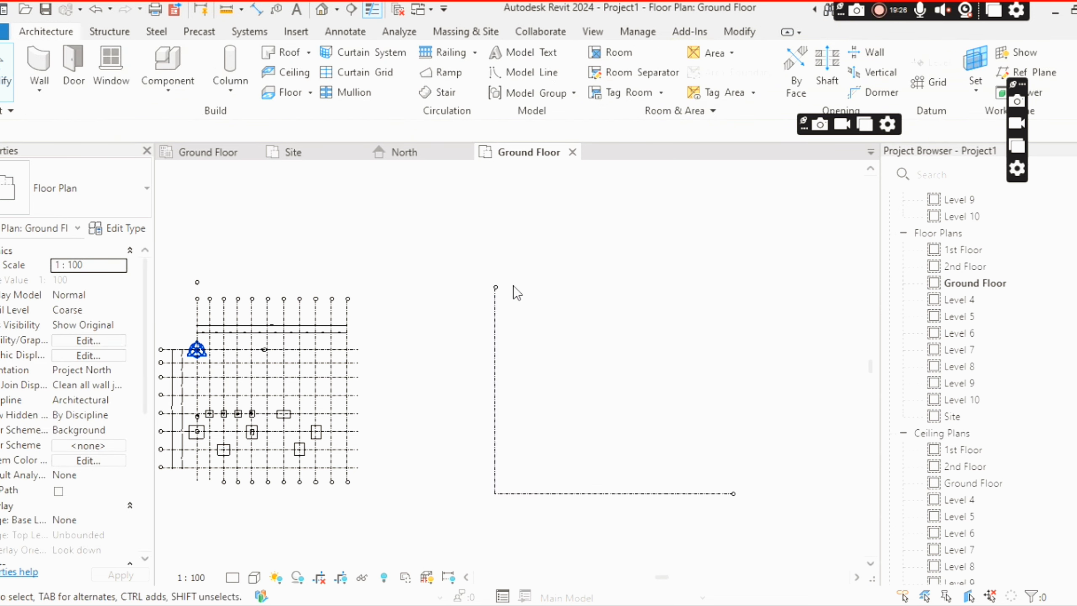
scroll(613, 340, "down", 2)
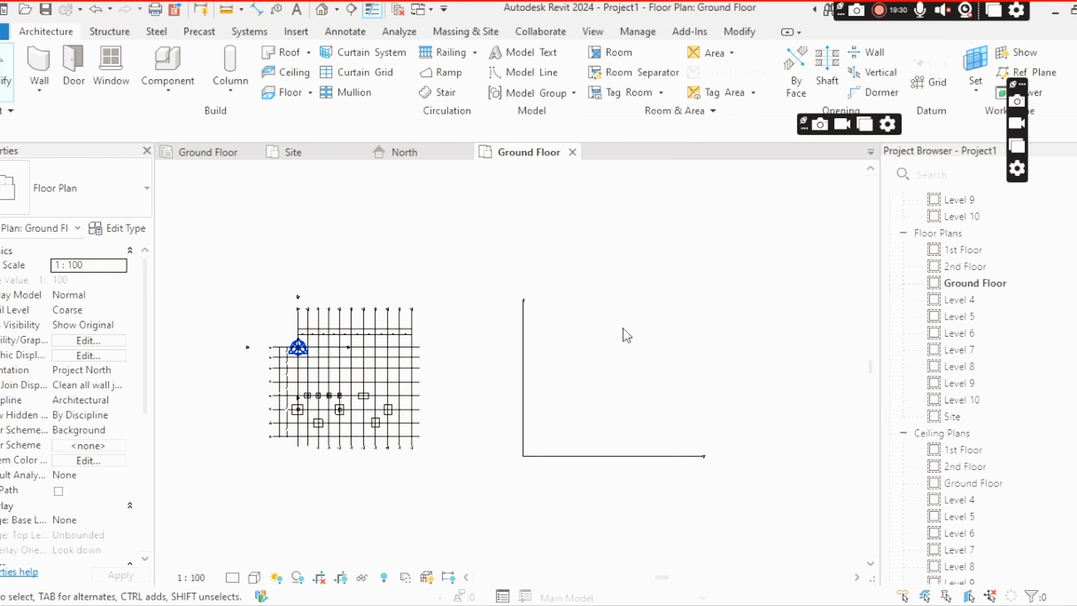
scroll(413, 326, "up", 4)
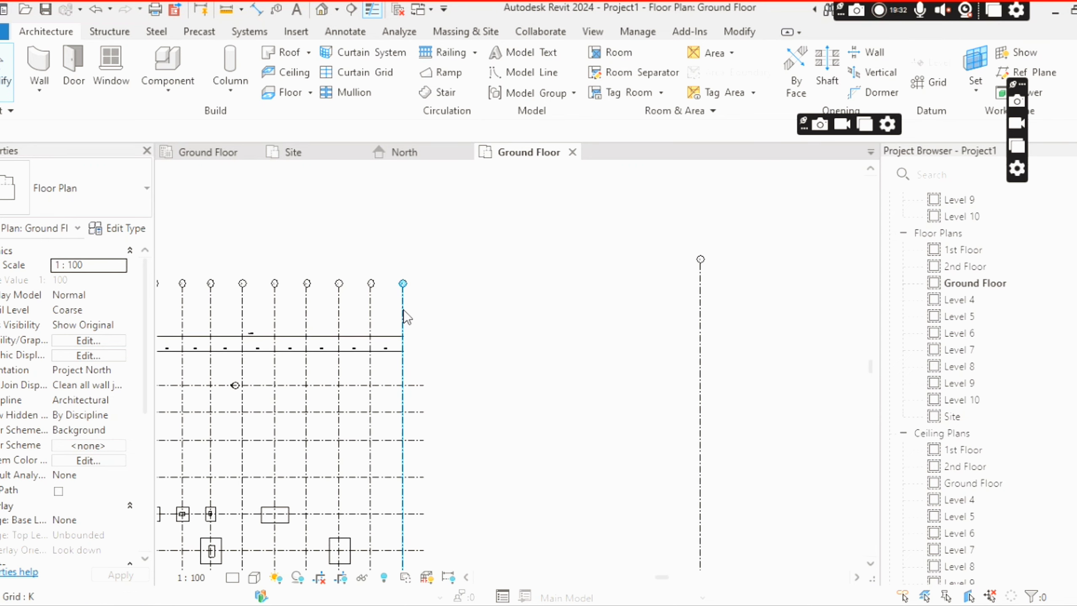
left_click(405, 316)
scroll(463, 410, "down", 2)
scroll(415, 315, "up", 3)
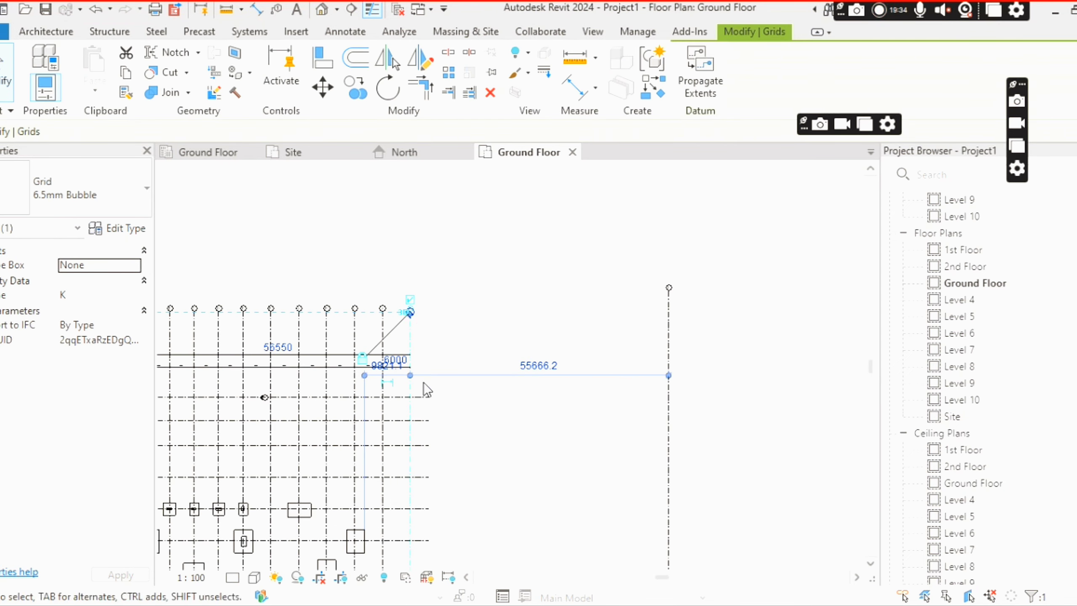
scroll(424, 383, "down", 3)
scroll(422, 516, "up", 3)
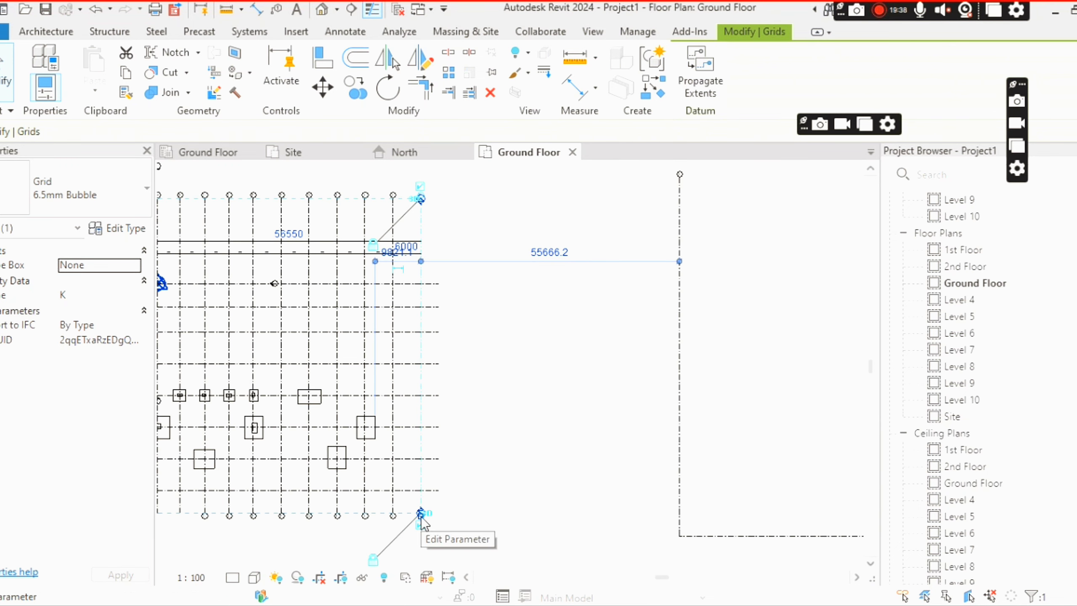
scroll(456, 298, "down", 3)
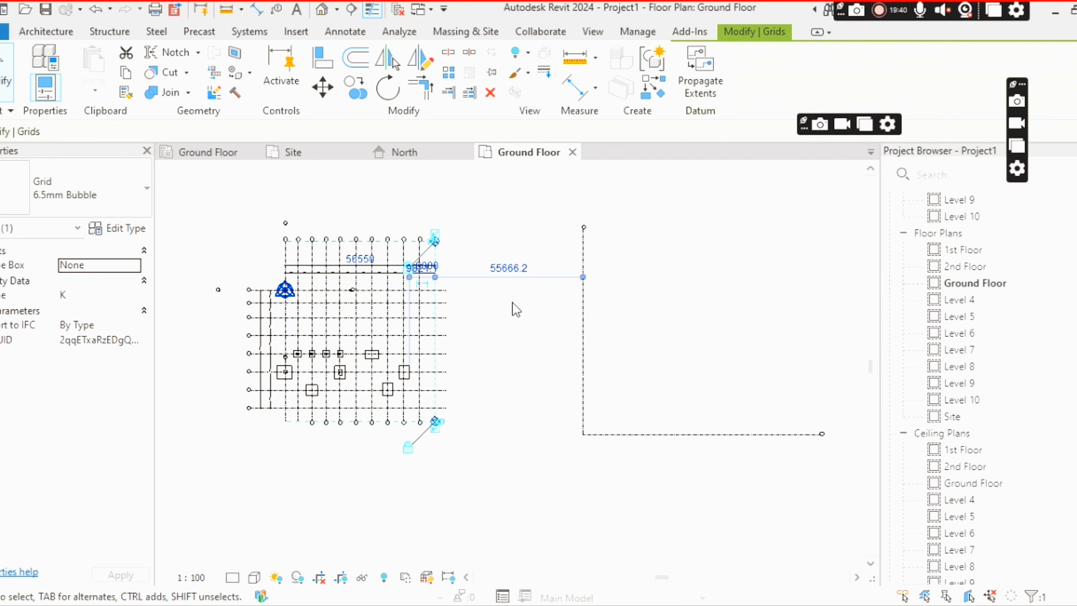
left_click(596, 253)
scroll(592, 246, "down", 1)
scroll(594, 248, "up", 2)
middle_click_drag(615, 305, 539, 241)
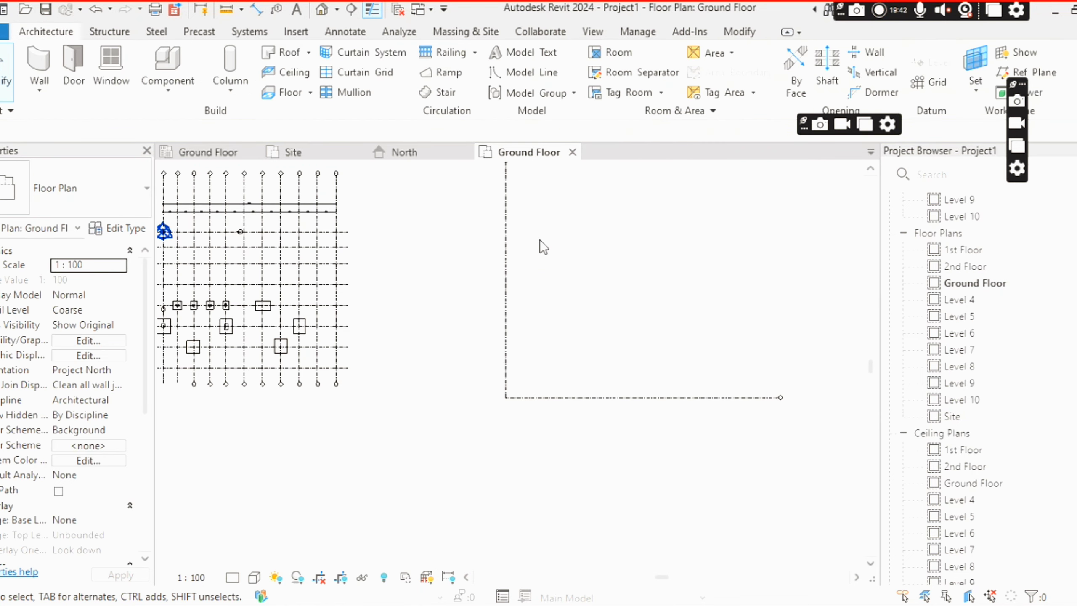
scroll(537, 239, "up", 1)
middle_click_drag(500, 198, 498, 237)
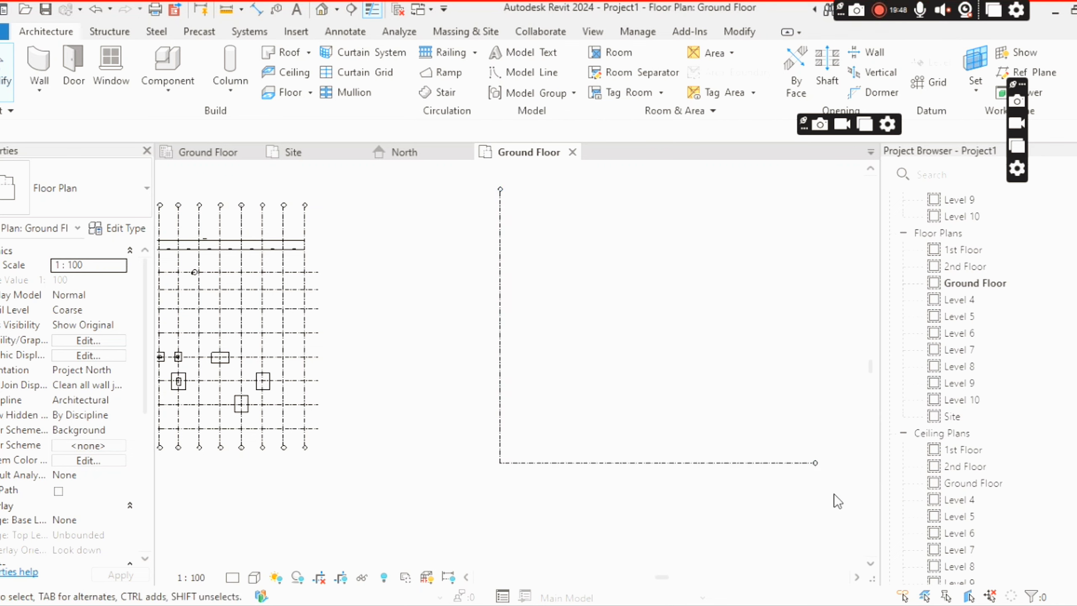
Create a second L-shaped multi-segment grid by picking both segments of grid 9 with a 6500 outward offset.
left_click(930, 85)
left_click(806, 65)
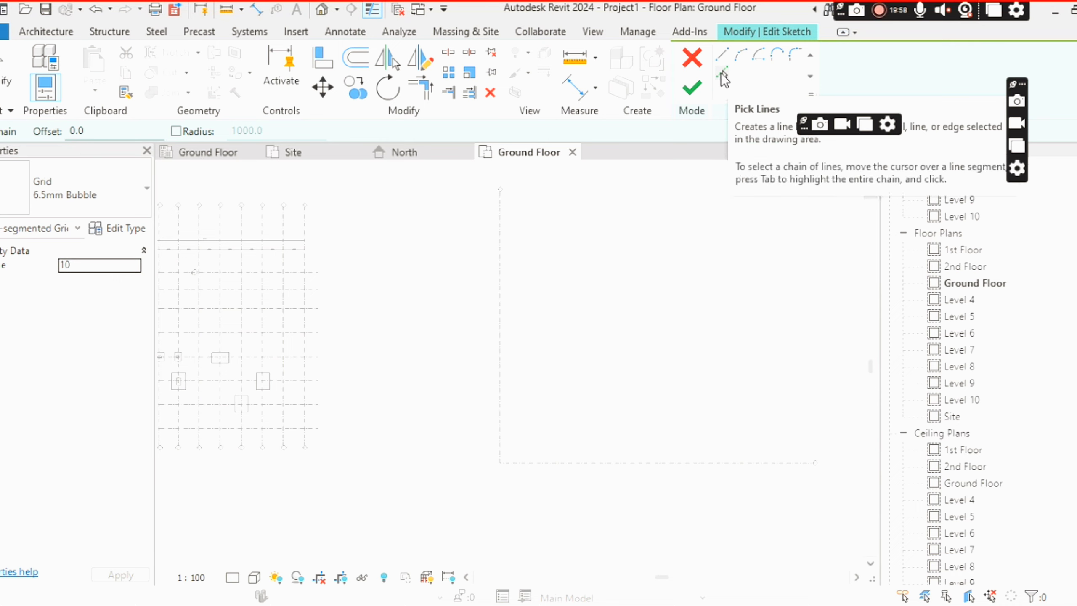
left_click(723, 77)
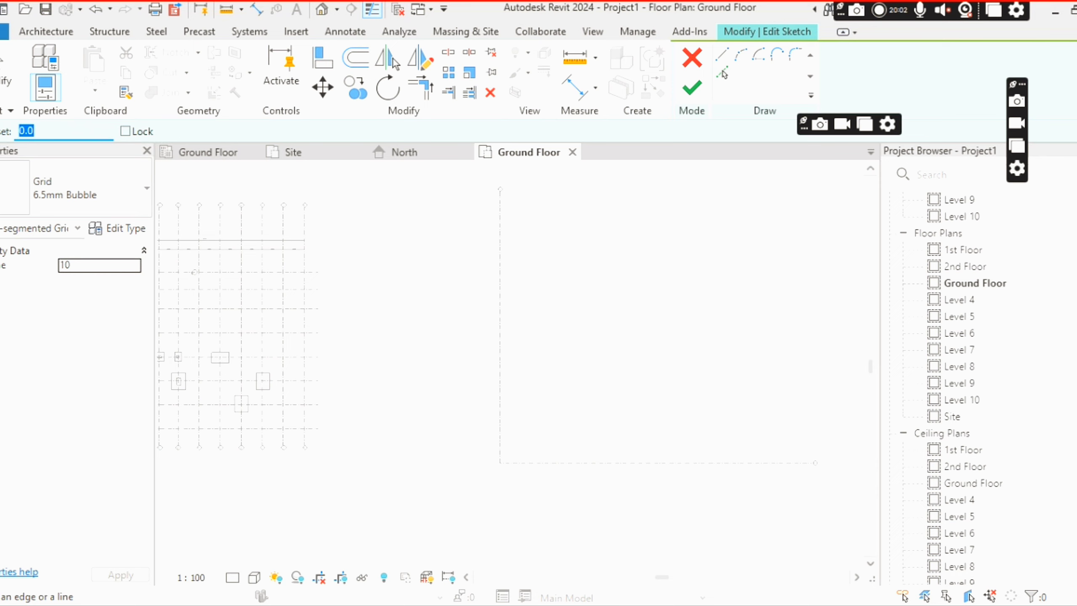
type("65")
key("Return")
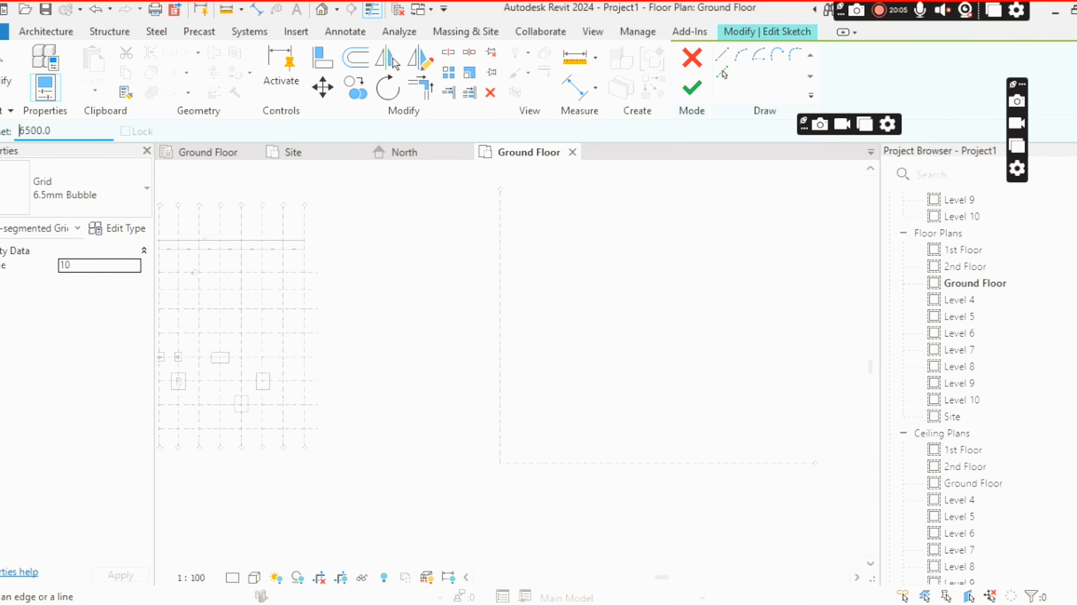
left_click(497, 290)
left_click(572, 466)
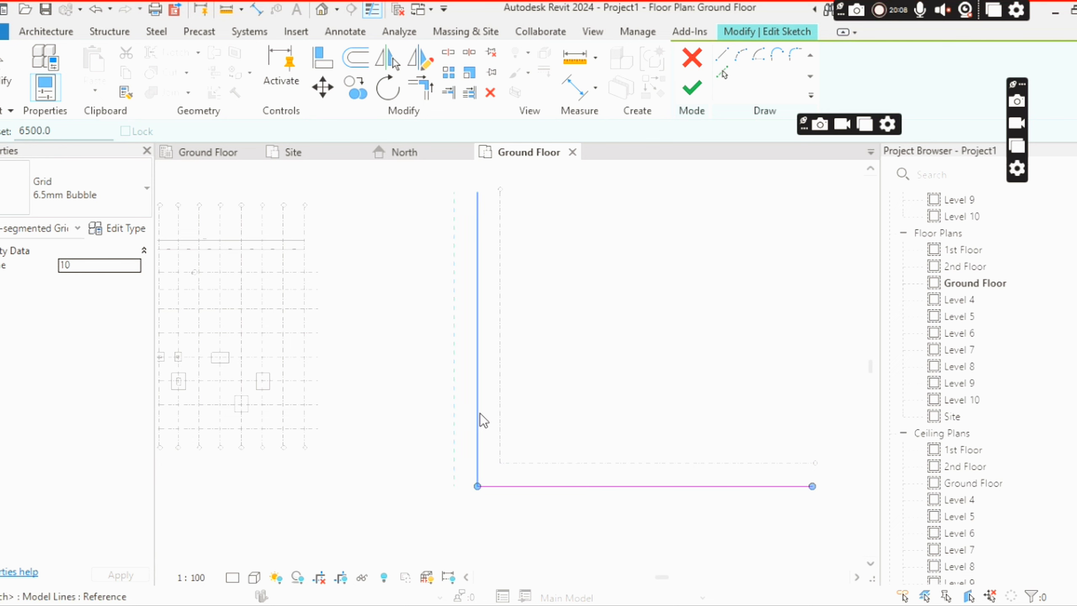
left_click(694, 87)
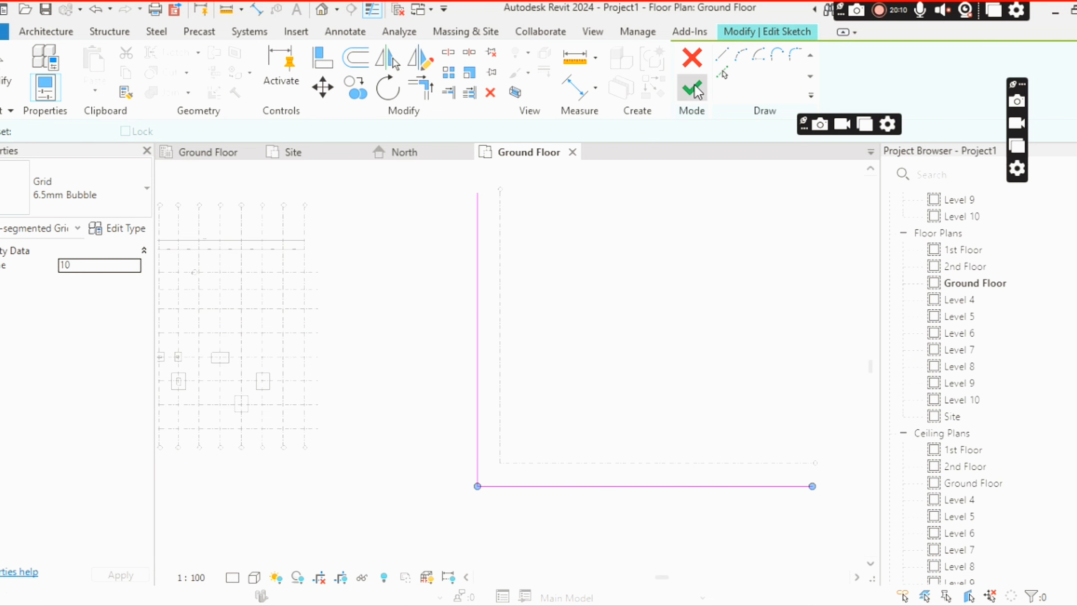
left_click(644, 244)
scroll(487, 210, "up", 3)
scroll(462, 187, "up", 4)
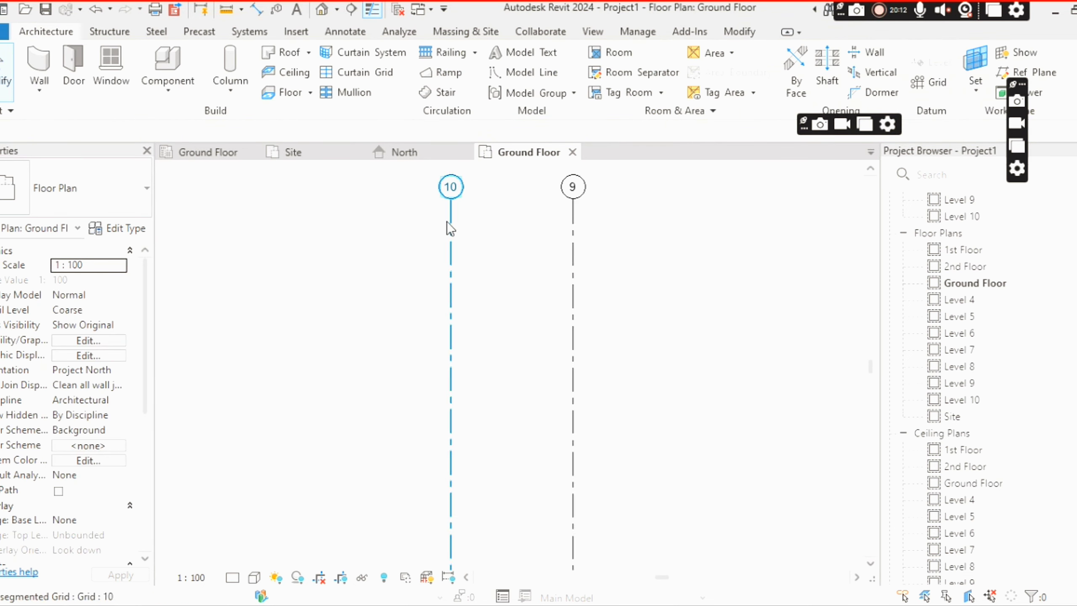
scroll(447, 221, "down", 7)
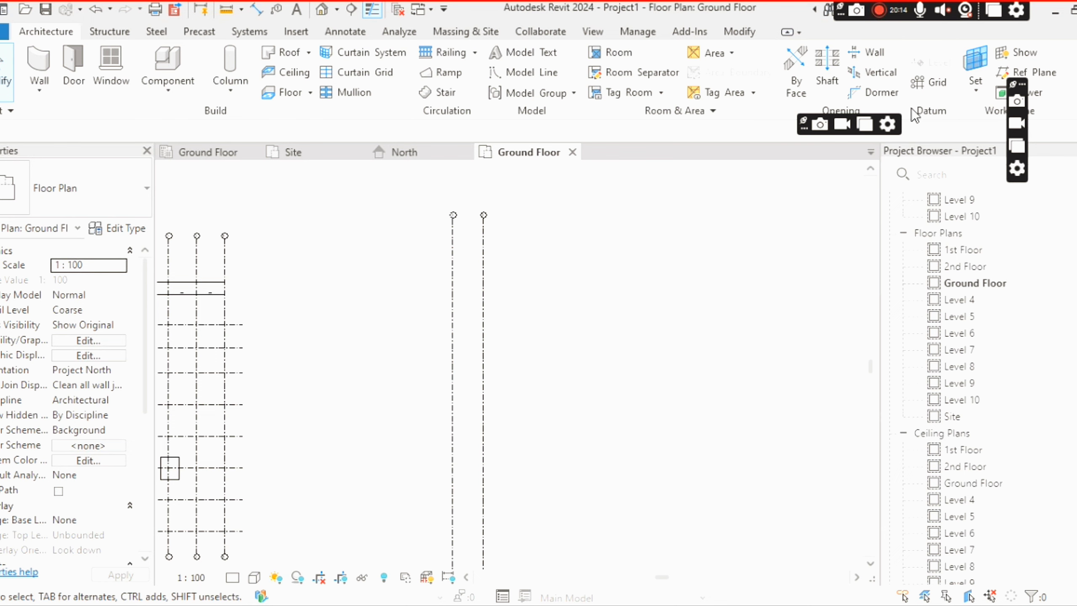
Create a third L-shaped multi-segment grid by picking both segments of grid 10 with a 7500 outward offset.
left_click(932, 82)
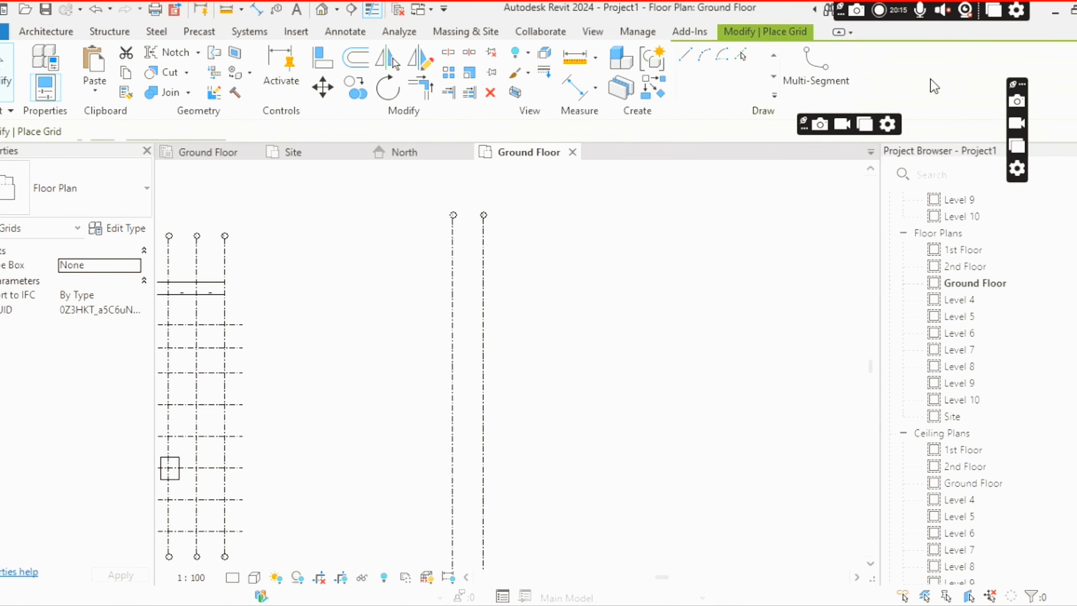
left_click(808, 71)
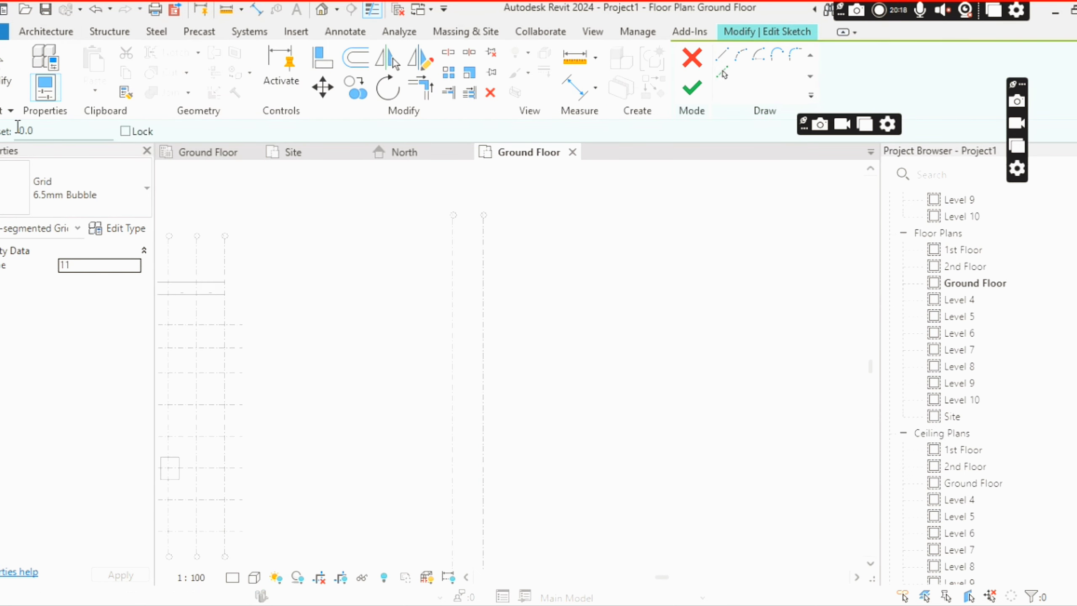
double_click(39, 130)
left_click(450, 344)
scroll(467, 360, "down", 4)
scroll(507, 420, "up", 2)
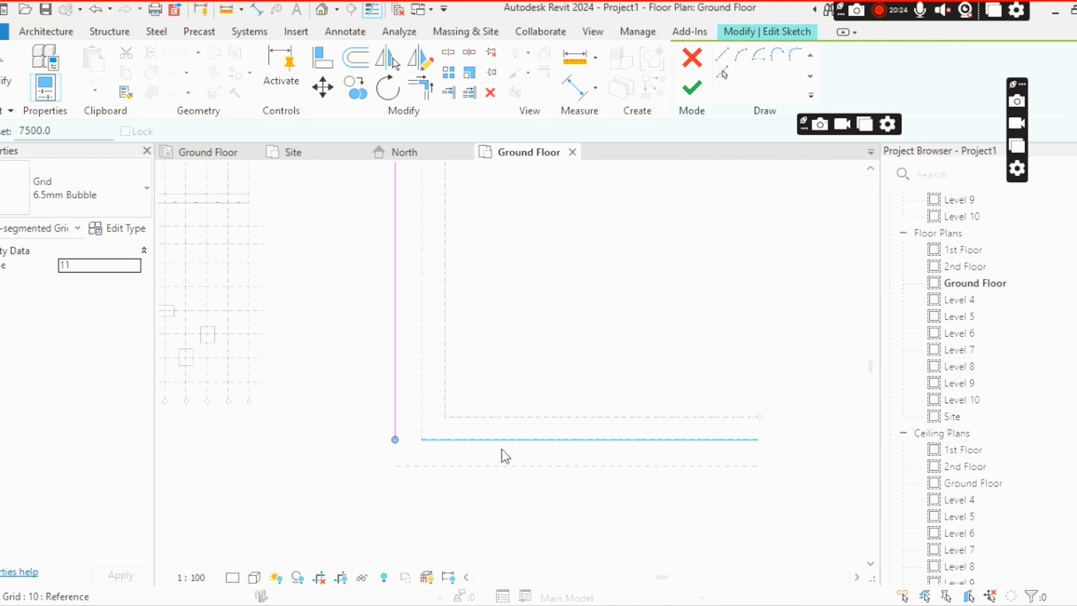
left_click(506, 443)
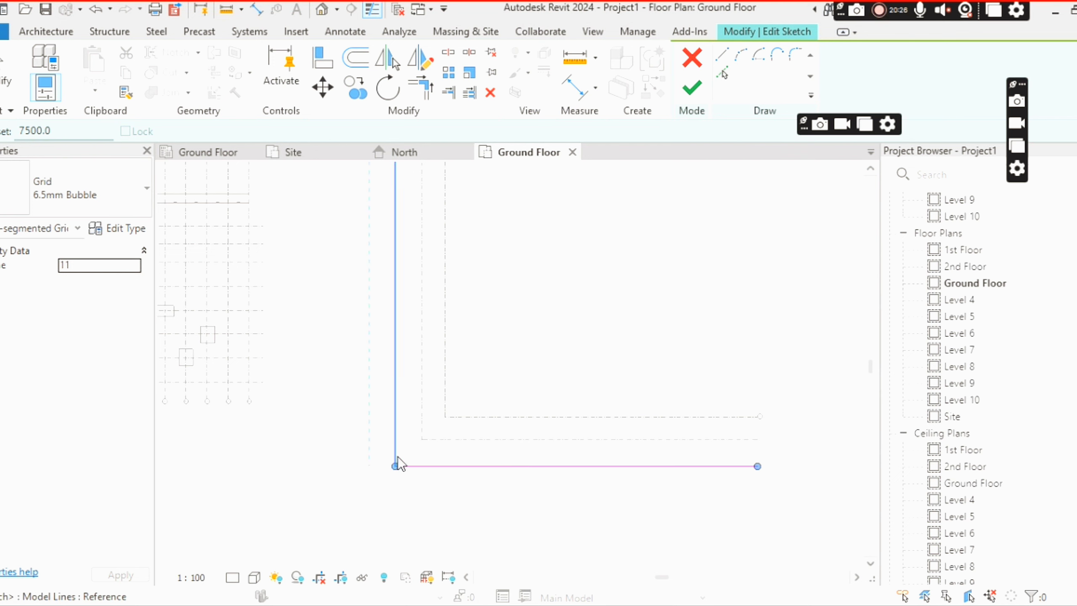
left_click(692, 90)
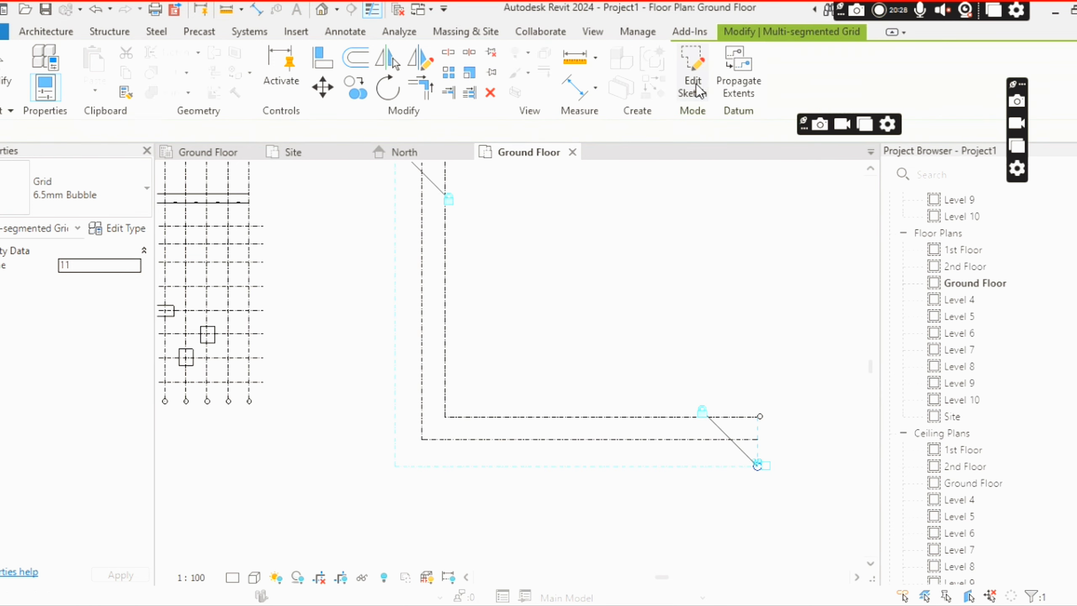
left_click(566, 342)
scroll(473, 219, "down", 3)
scroll(475, 295, "up", 3)
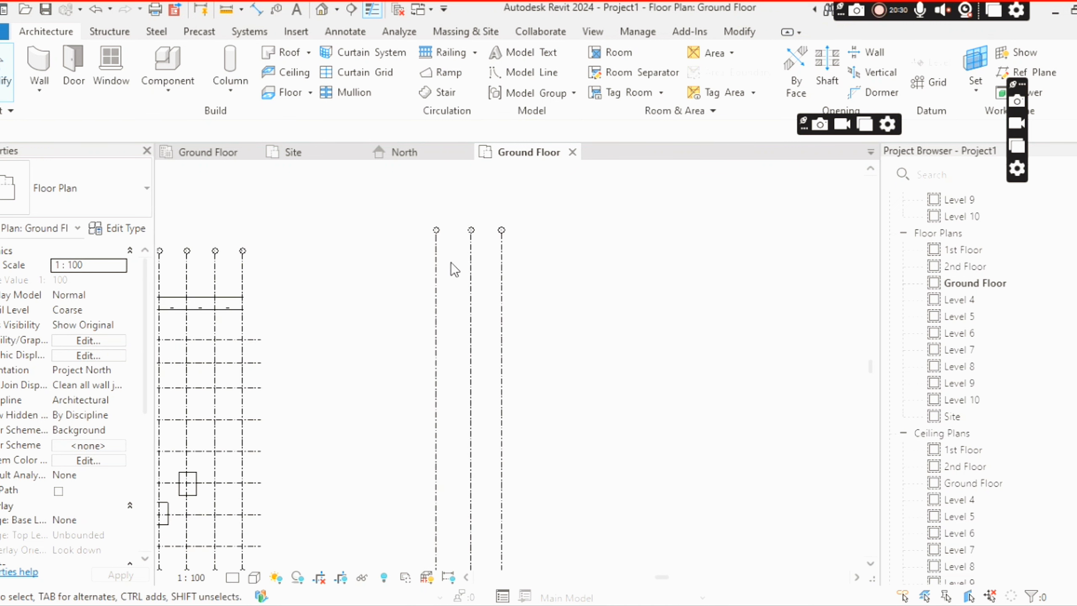
Draw an arched multi-segment grid beside the L-shaped grids as a start-end-radius arc with a radius of about 97700.
scroll(502, 273, "down", 4)
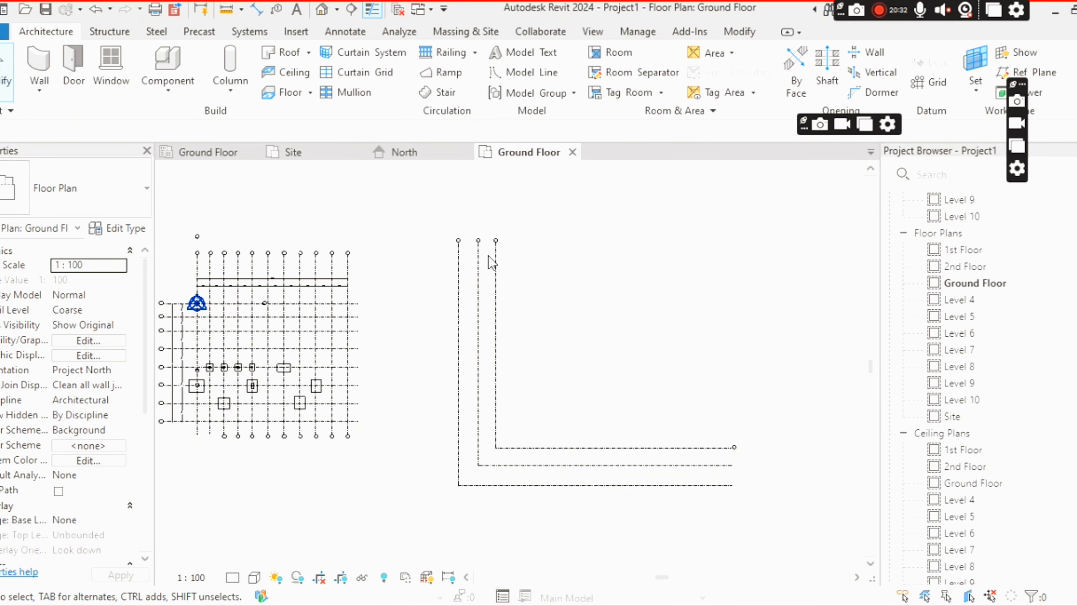
scroll(408, 421, "up", 2)
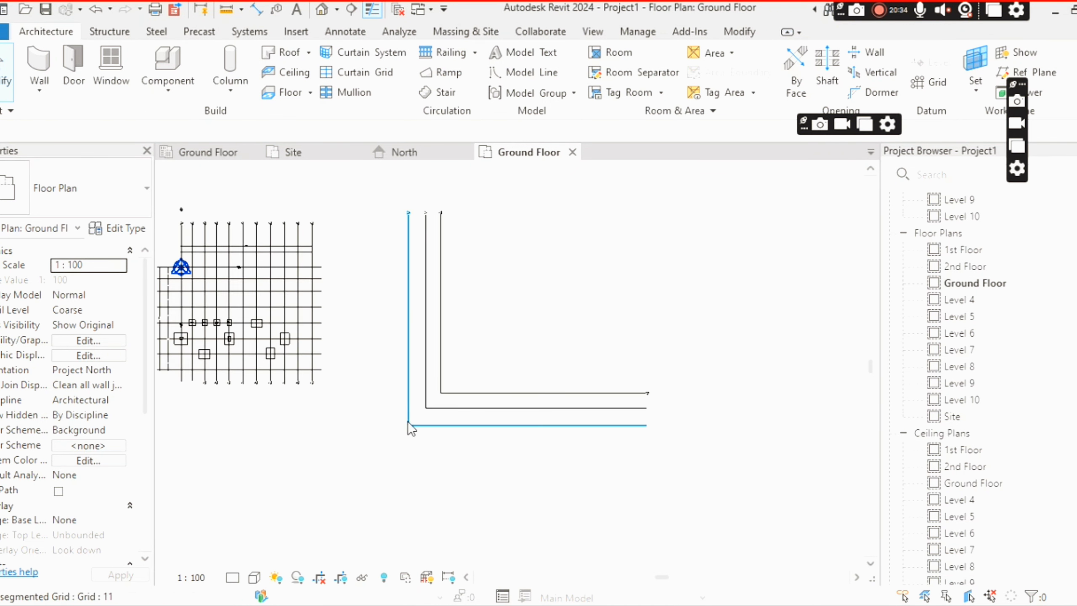
scroll(571, 293, "down", 2)
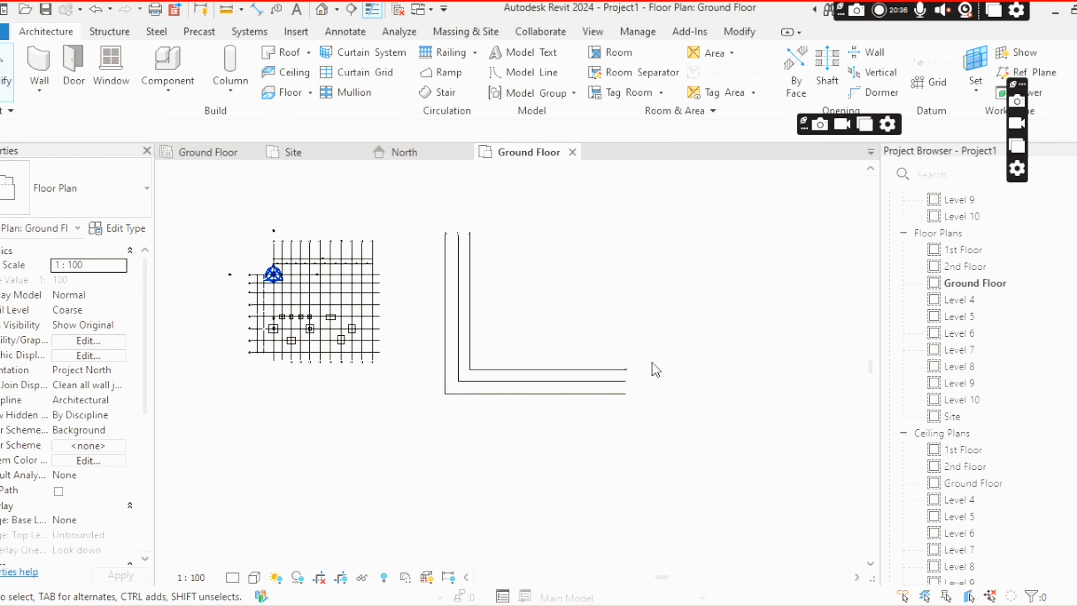
left_click(937, 87)
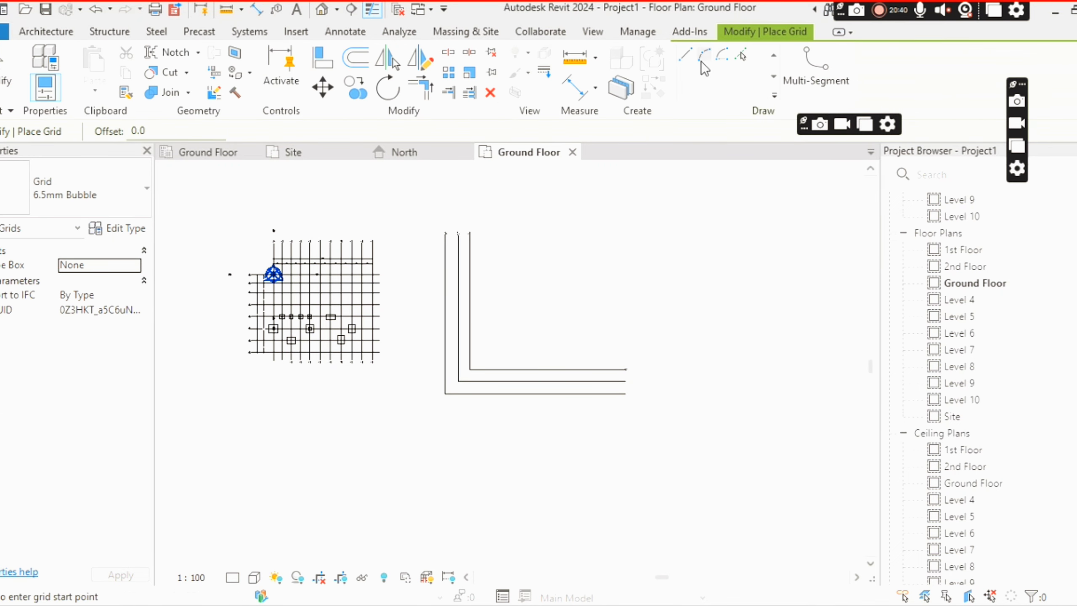
left_click(838, 72)
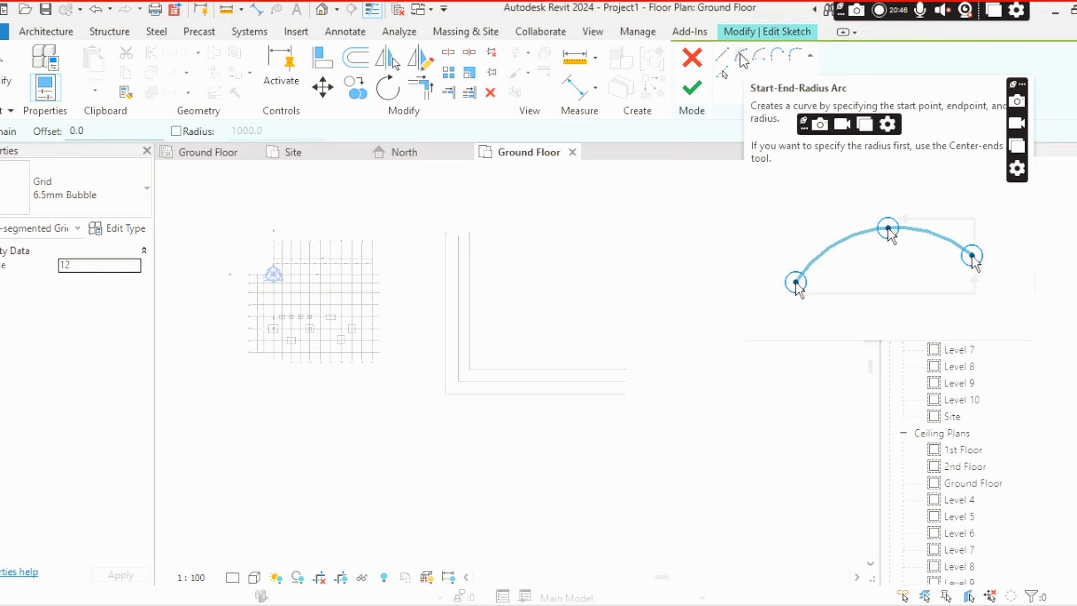
left_click(743, 61)
left_click(515, 283)
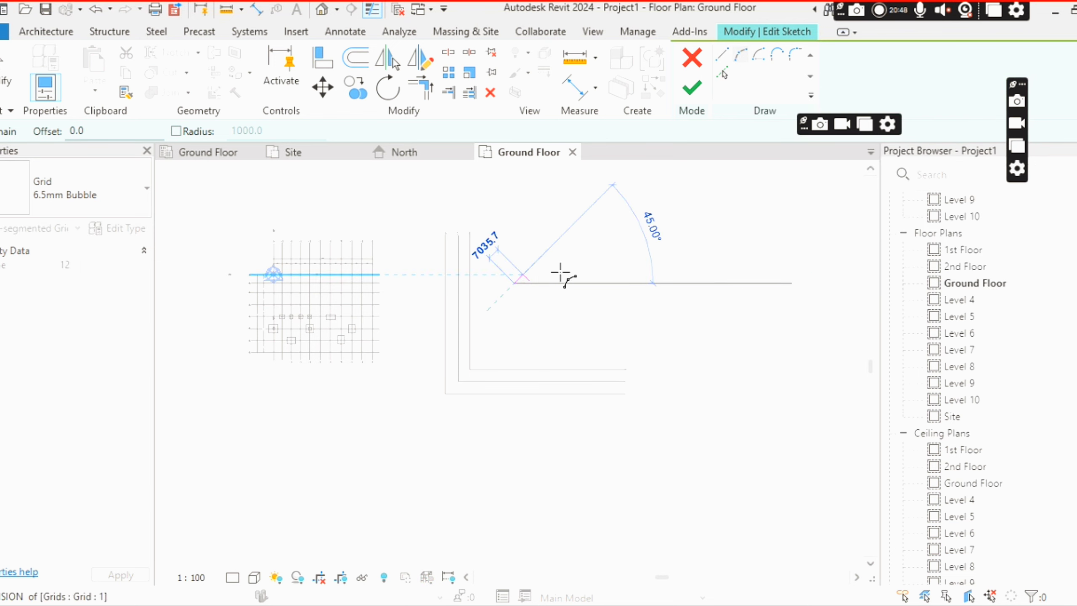
left_click(785, 282)
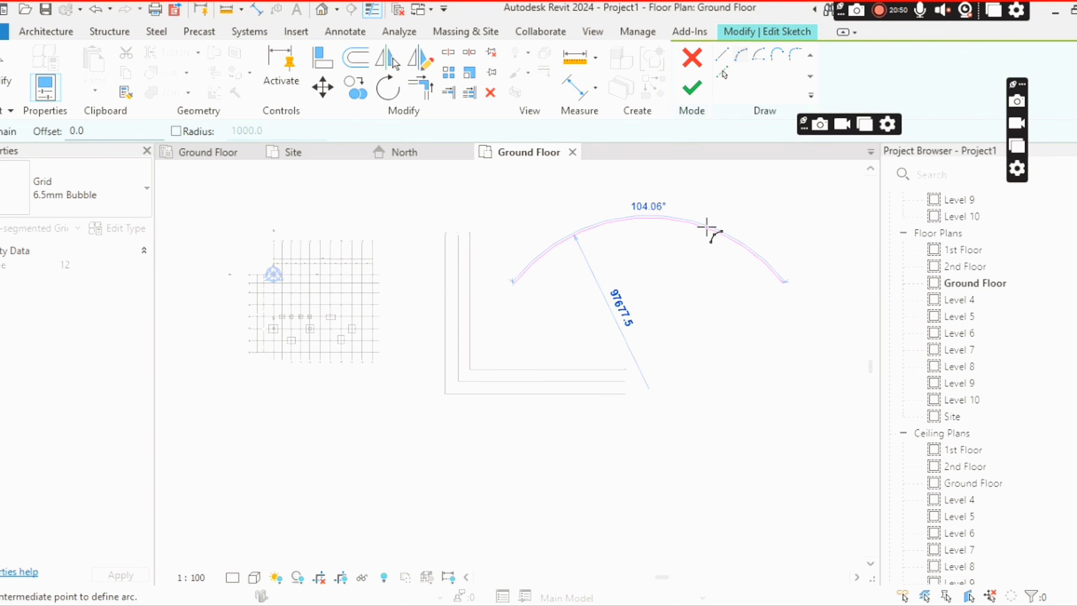
left_click(707, 228)
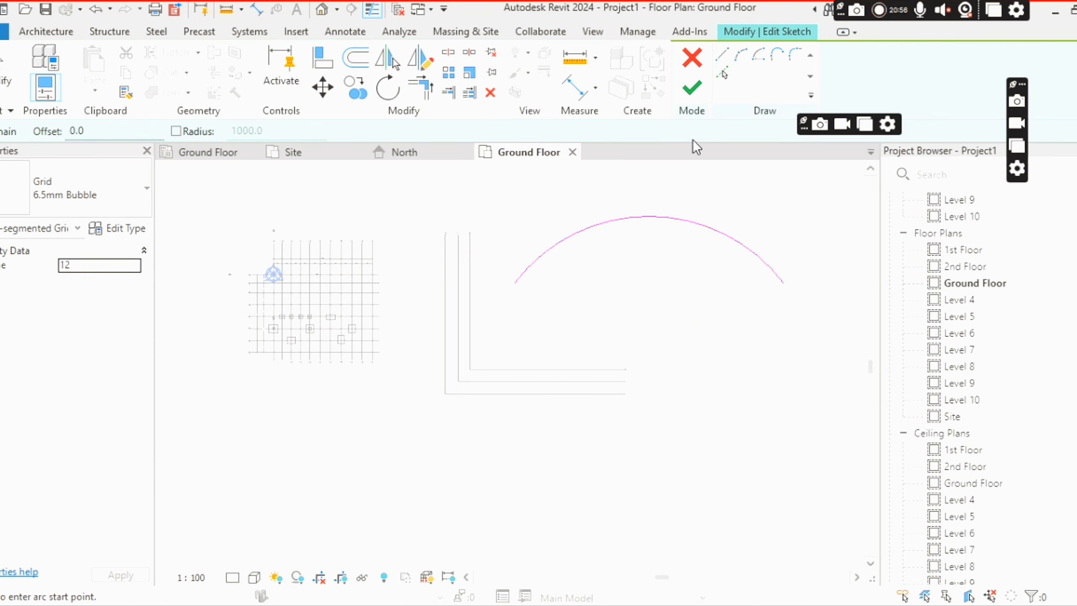
left_click(692, 89)
key("Escape")
Show the grid bubble at the start end of the arched grid, nearest the L-shaped grids.
scroll(530, 275, "up", 5)
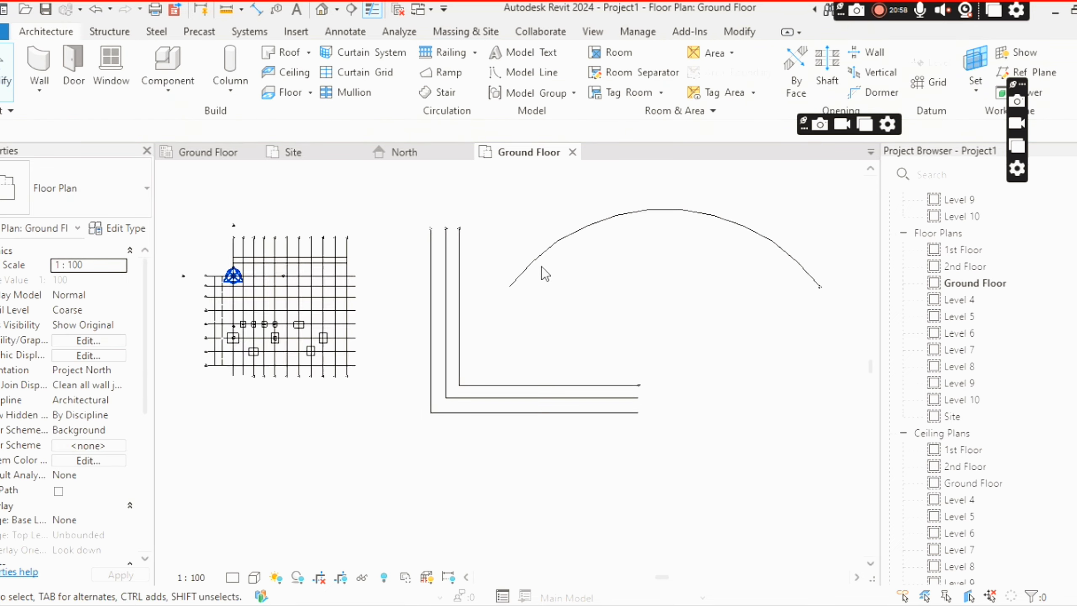
left_click(514, 281)
scroll(504, 293, "up", 4)
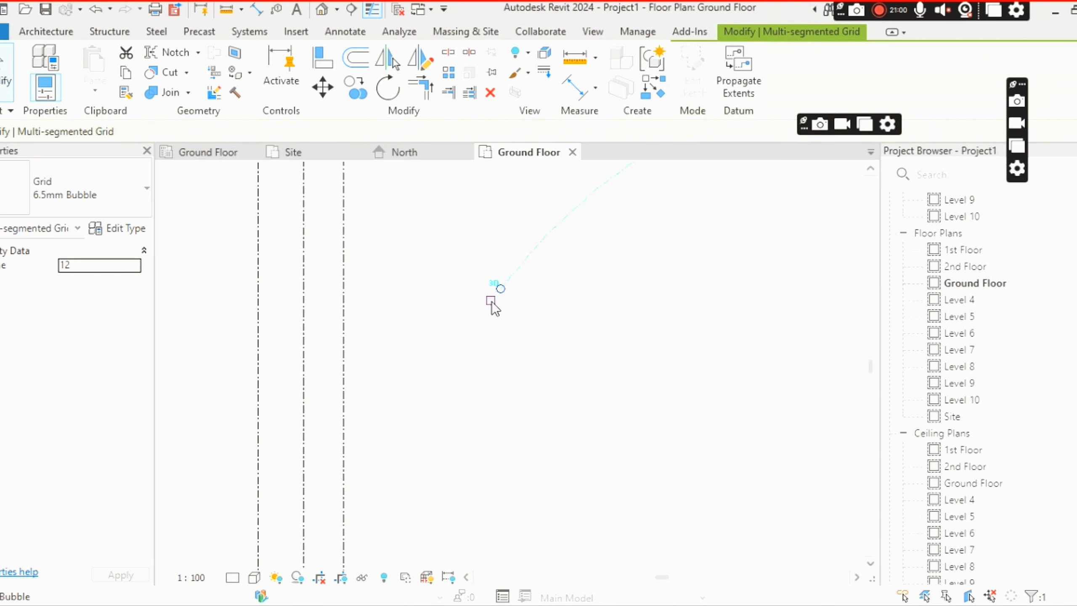
key("Escape")
scroll(386, 356, "down", 5)
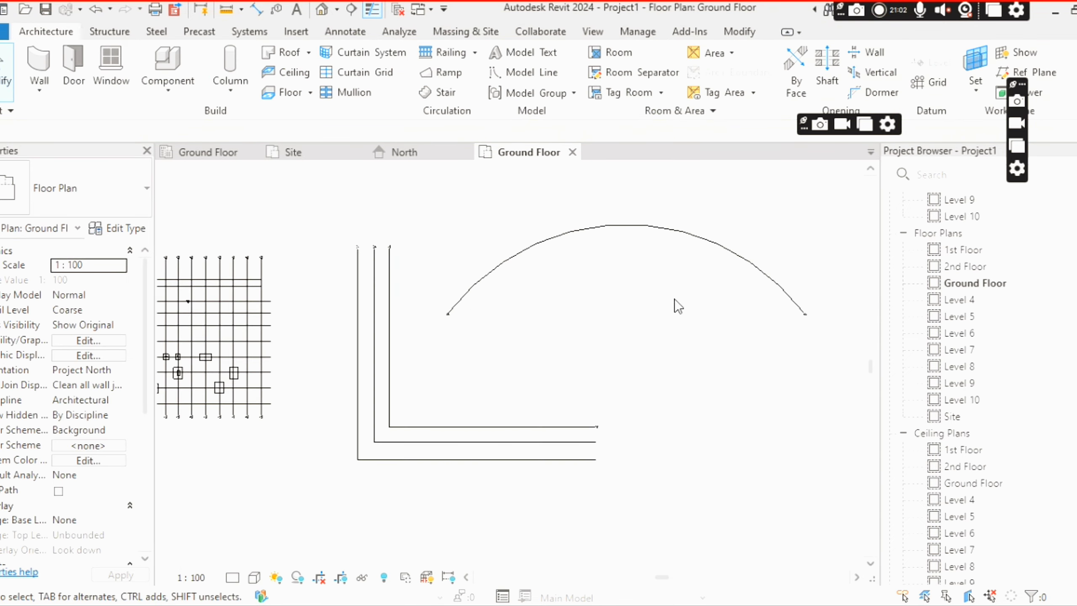
Create a second arched multi-segment grid by picking the existing arched grid with a 5000 outward offset.
left_click(931, 83)
left_click(817, 60)
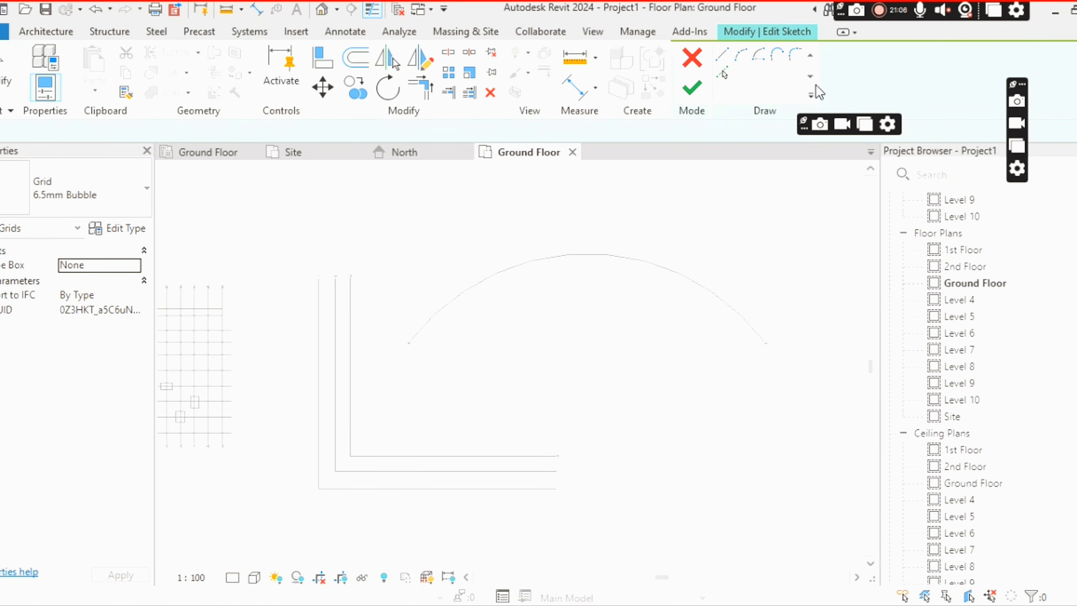
left_click(619, 254)
scroll(607, 240, "up", 2)
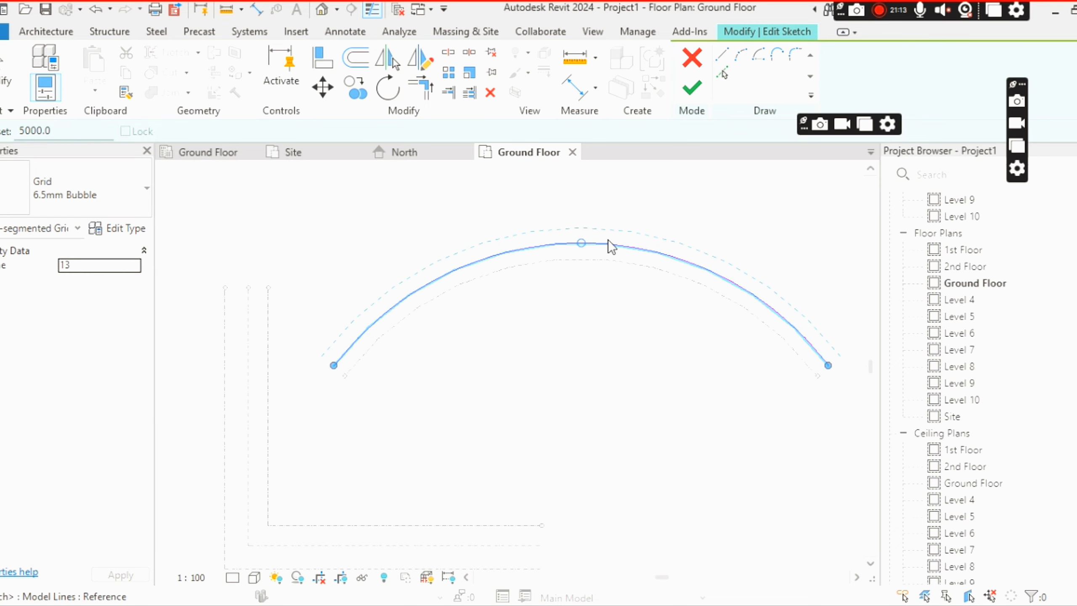
left_click(692, 88)
key("Escape")
Show the grid bubble at the start end of arched grid 13, nearest the L-shaped grids.
scroll(352, 343, "up", 2)
left_click(352, 343)
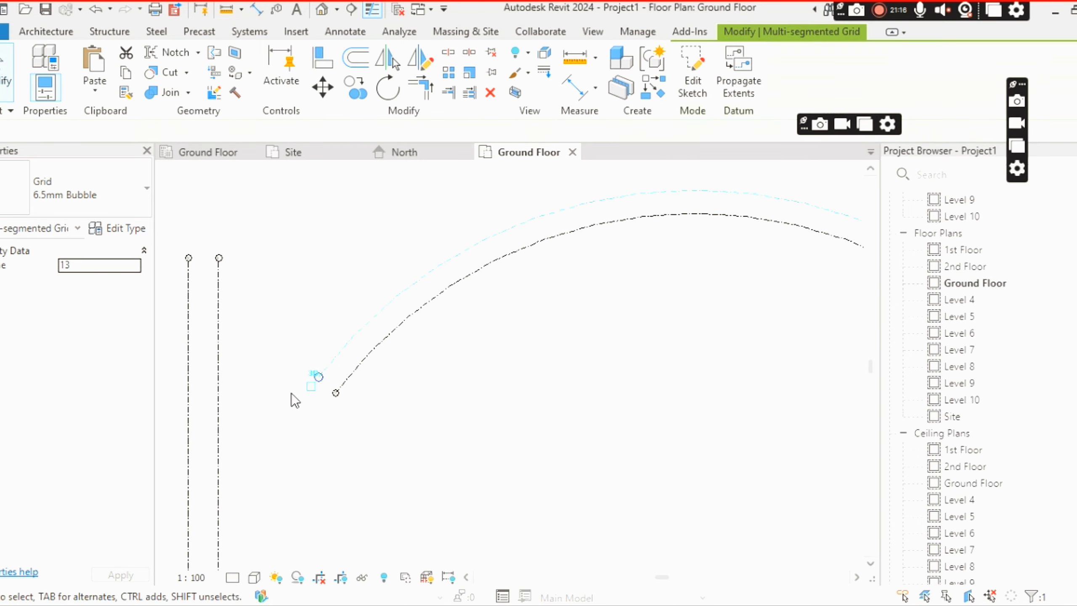
key("Escape")
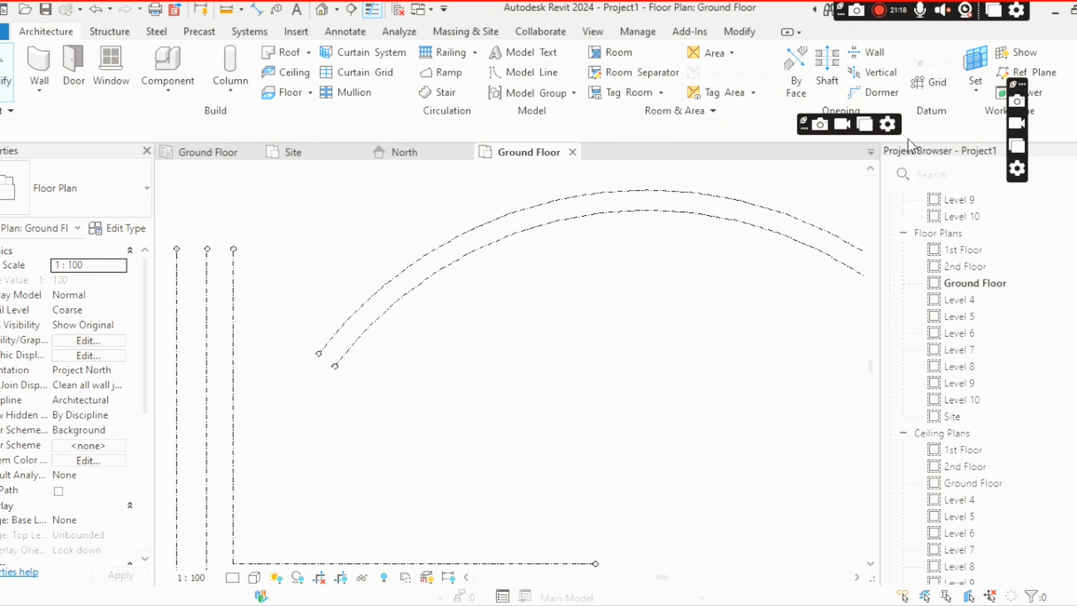
Create a third arched multi-segment grid by picking grid 13 with a 10000 outward offset.
left_click(942, 81)
left_click(811, 69)
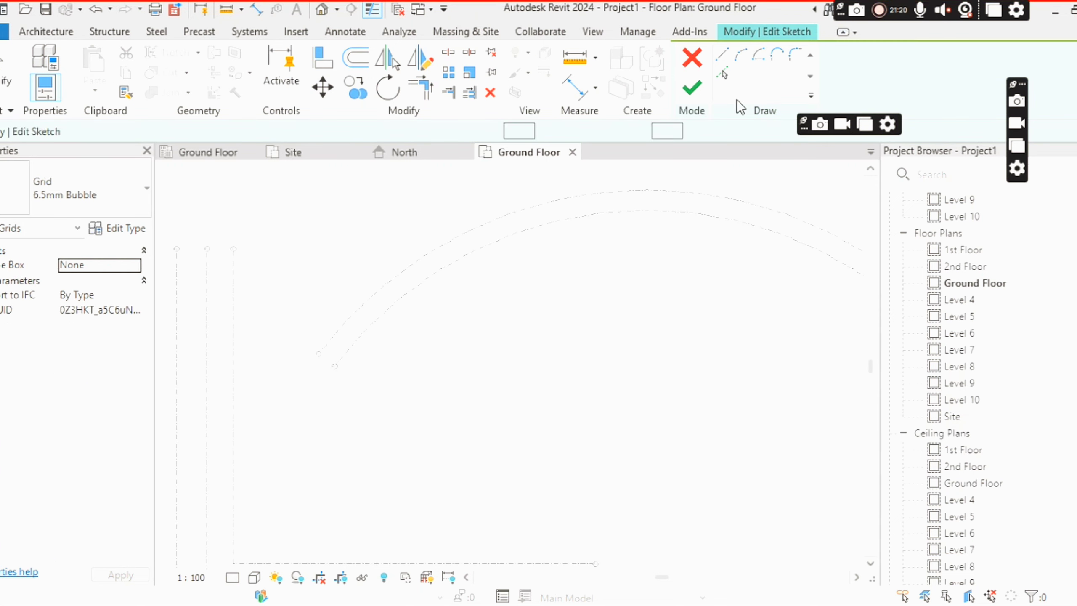
left_click(722, 72)
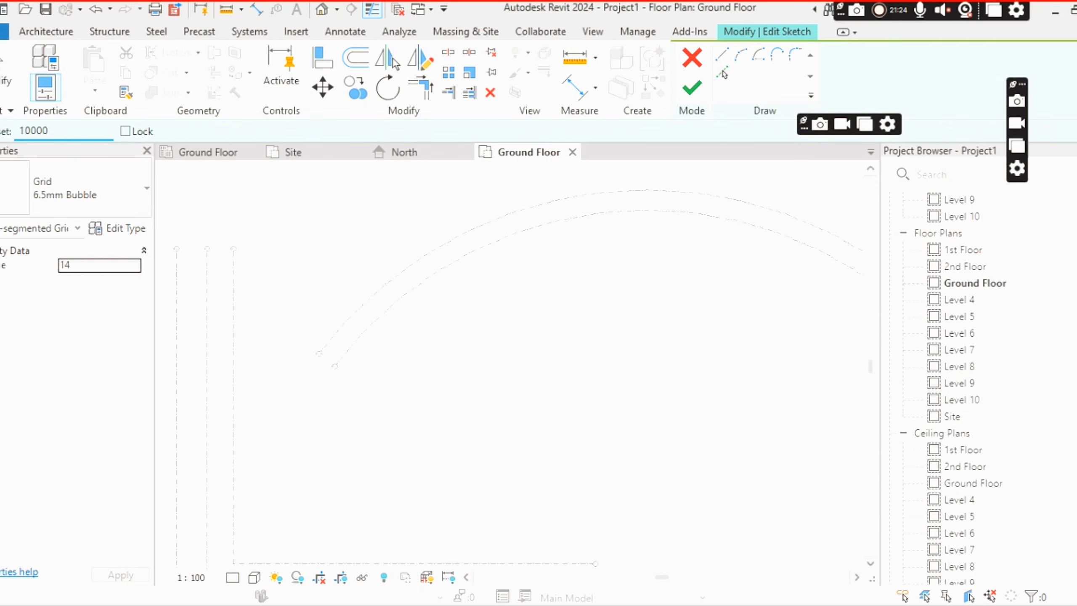
scroll(502, 335, "down", 3)
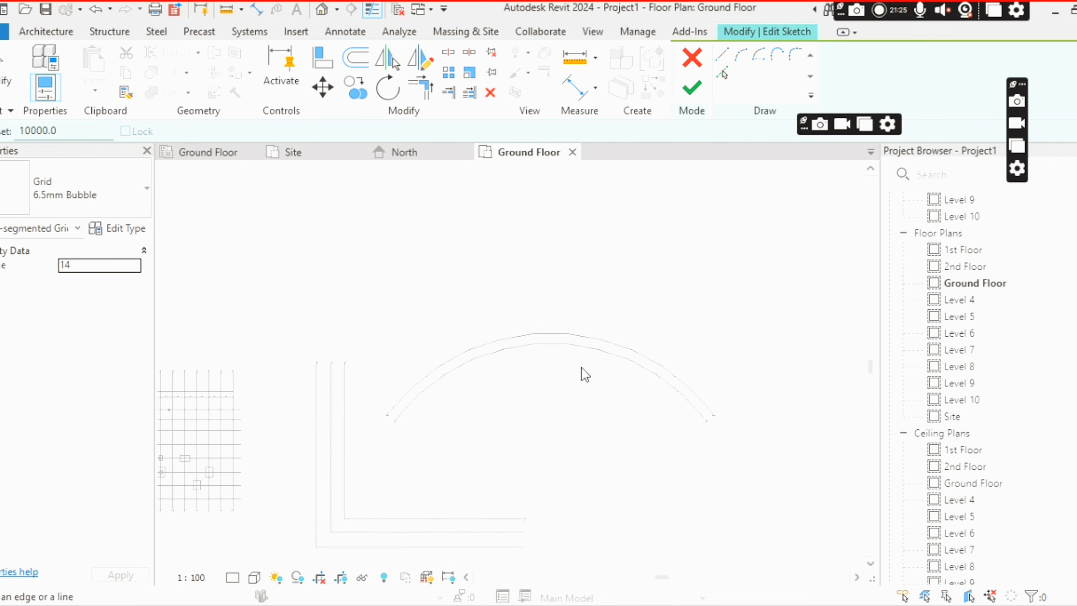
left_click(583, 334)
scroll(382, 375, "up", 2)
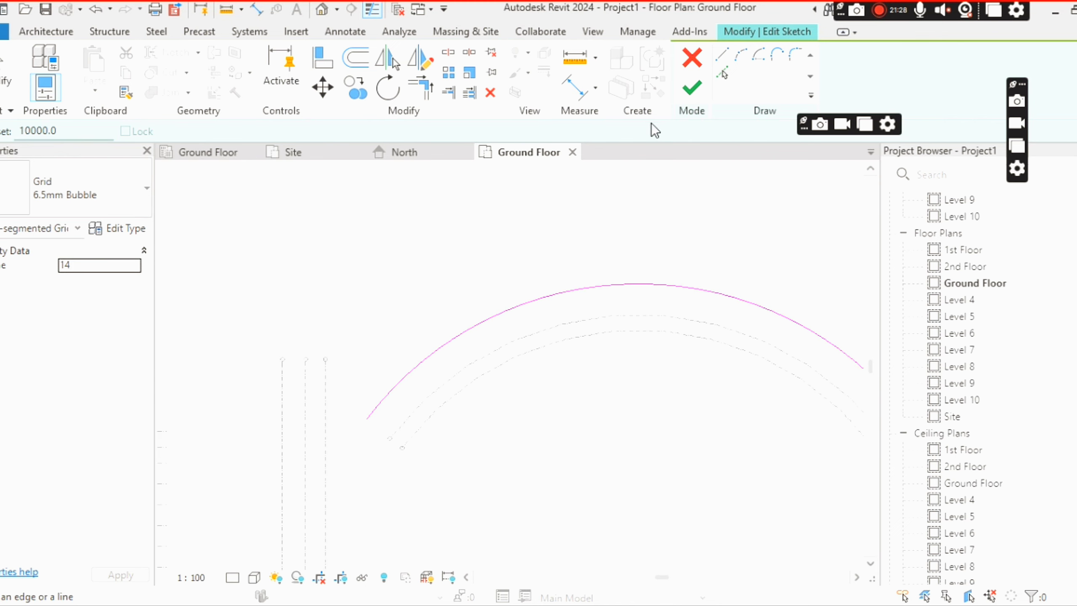
left_click(694, 89)
Show the grid bubble at the start end of arched grid 14, the outermost arch.
scroll(455, 361, "up", 2)
left_click(392, 395)
left_click(371, 385)
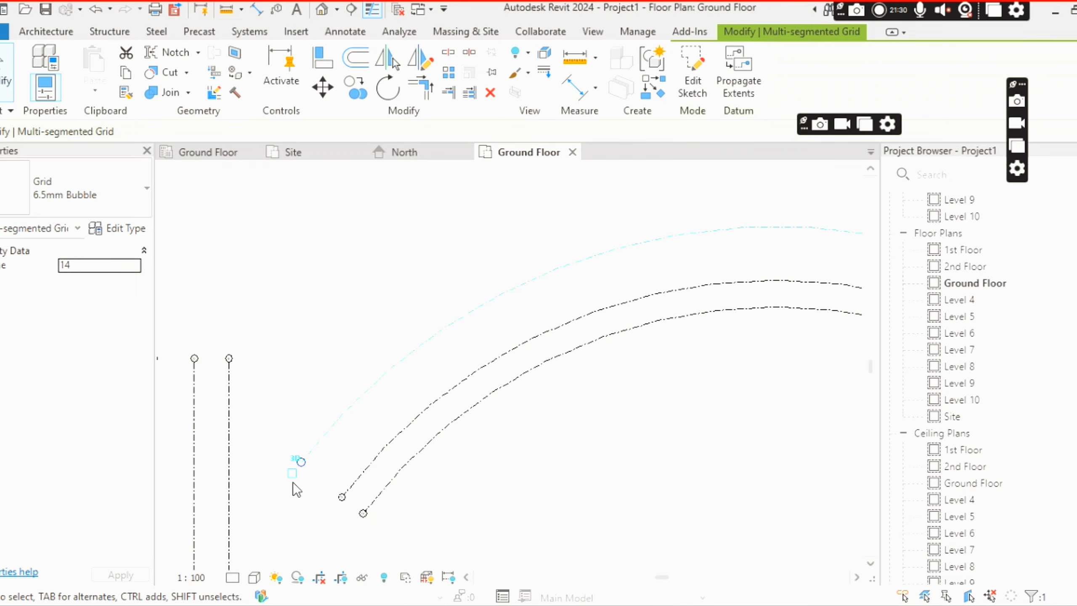
left_click(293, 473)
scroll(300, 376, "down", 3)
key("Escape")
Draw a straight diagonal multi-segment grid across the three arched grids near their far ends, from outside the arches inward.
scroll(780, 424, "up", 2)
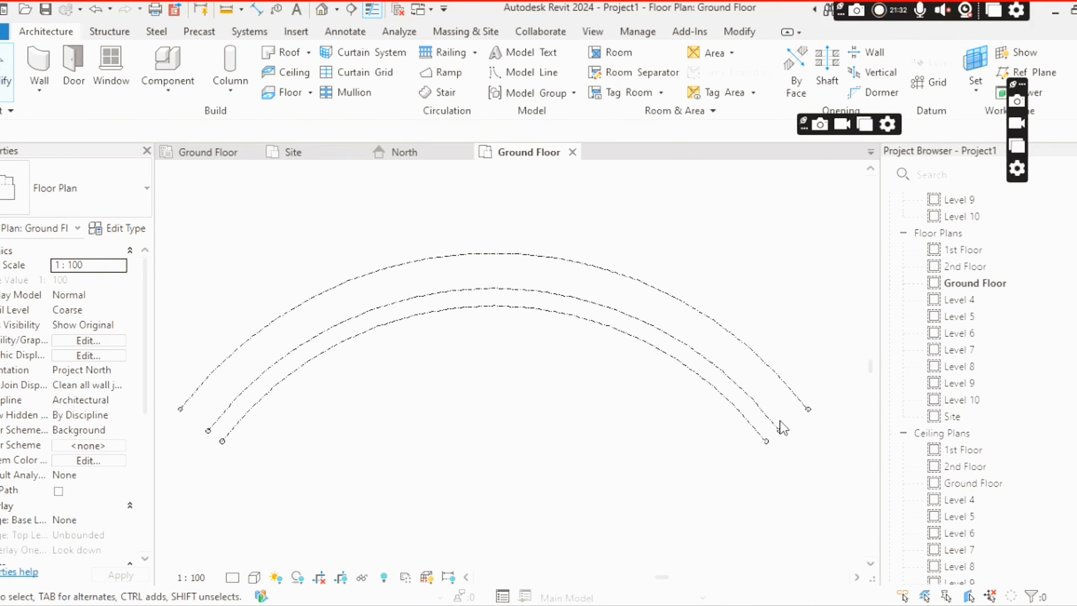
scroll(781, 428, "up", 2)
middle_click_drag(783, 438, 772, 371)
scroll(772, 372, "down", 3)
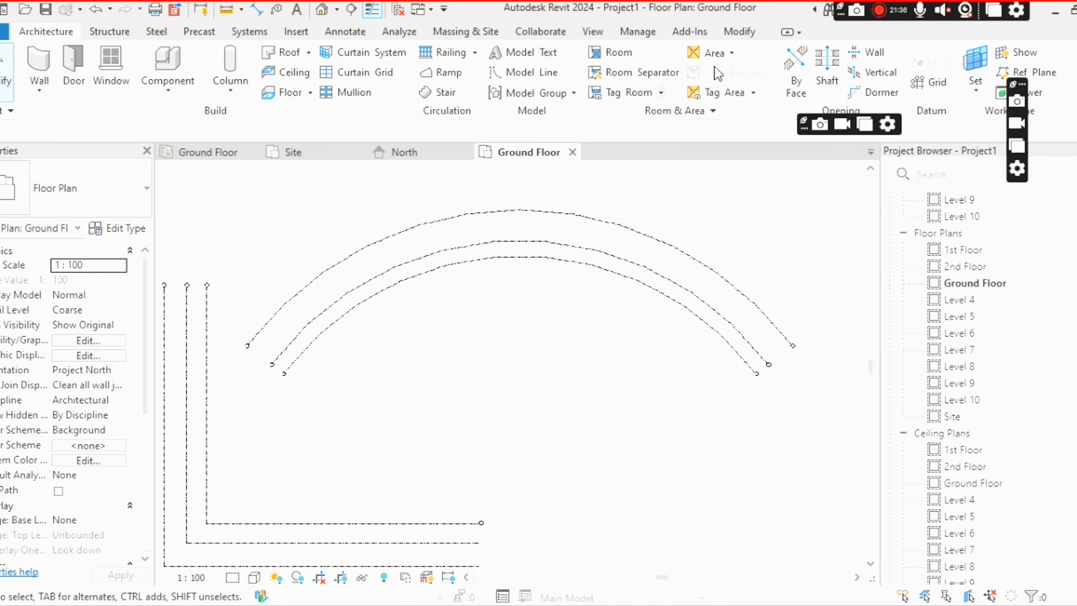
left_click(935, 80)
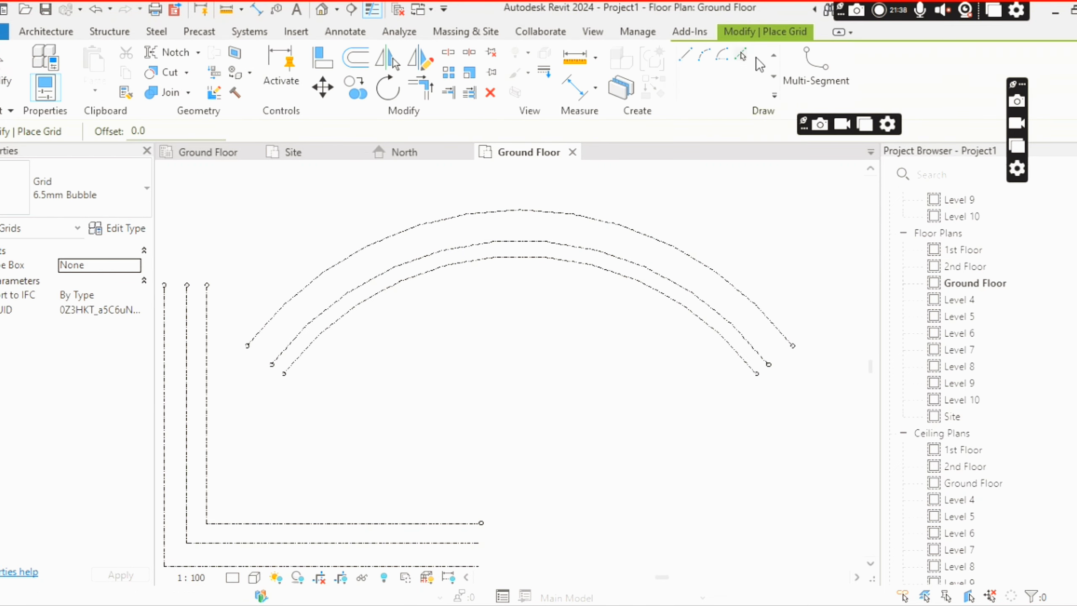
left_click(814, 65)
left_click(722, 55)
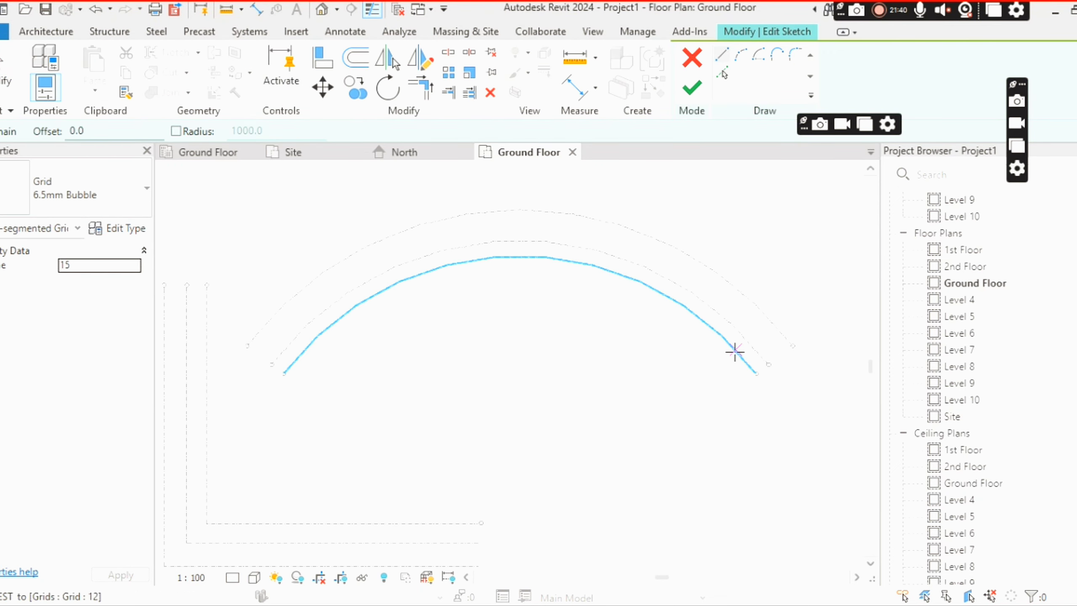
scroll(782, 326, "up", 2)
left_click(816, 289)
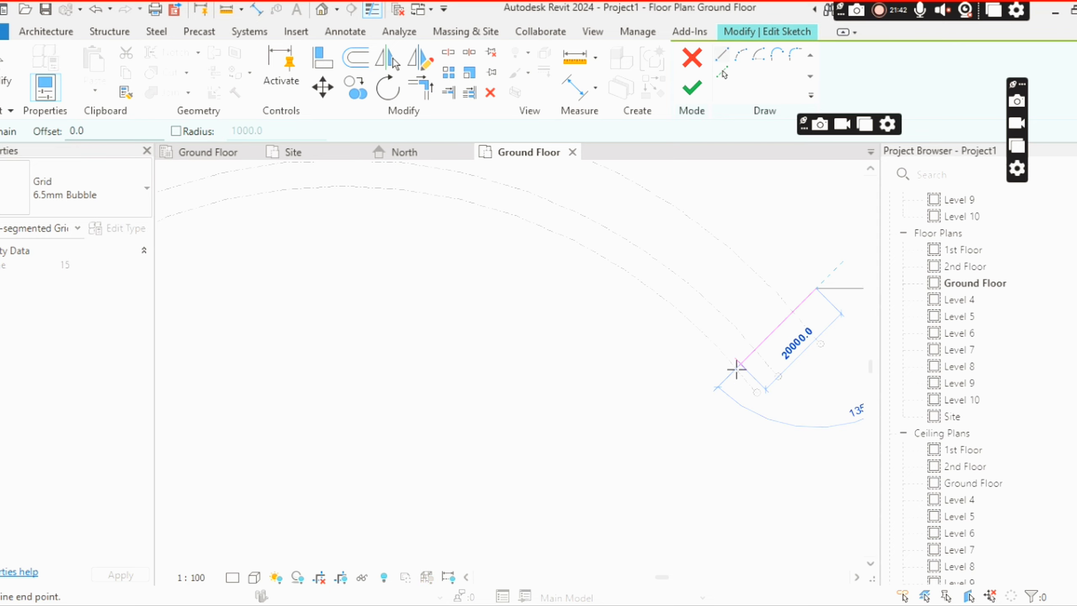
left_click(703, 395)
left_click(692, 88)
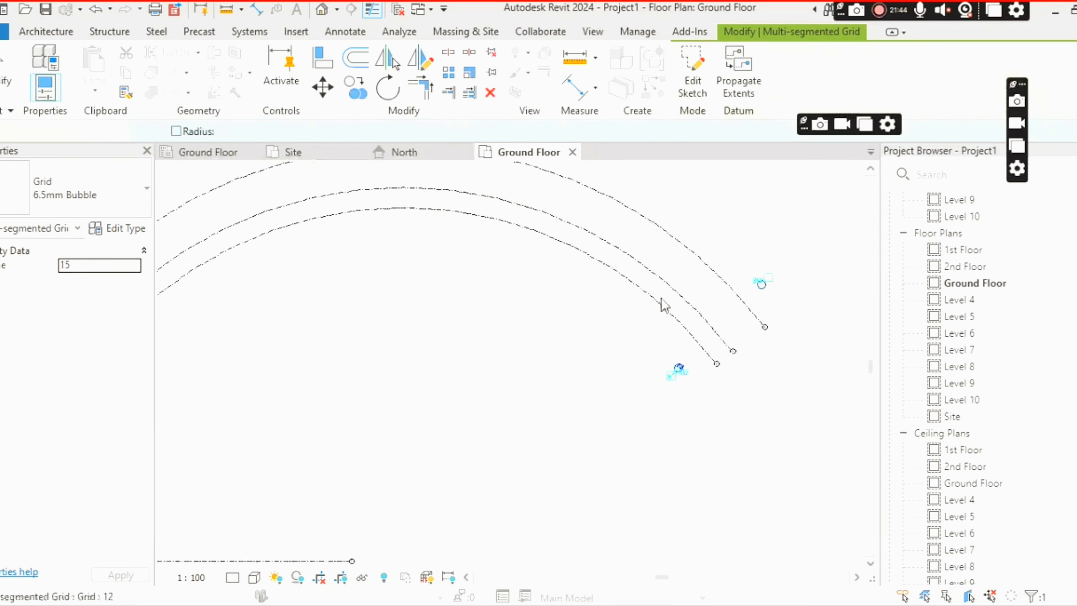
left_click(721, 293)
Show the grid bubble at the outer end of diagonal grid 15.
scroll(681, 320, "up", 3)
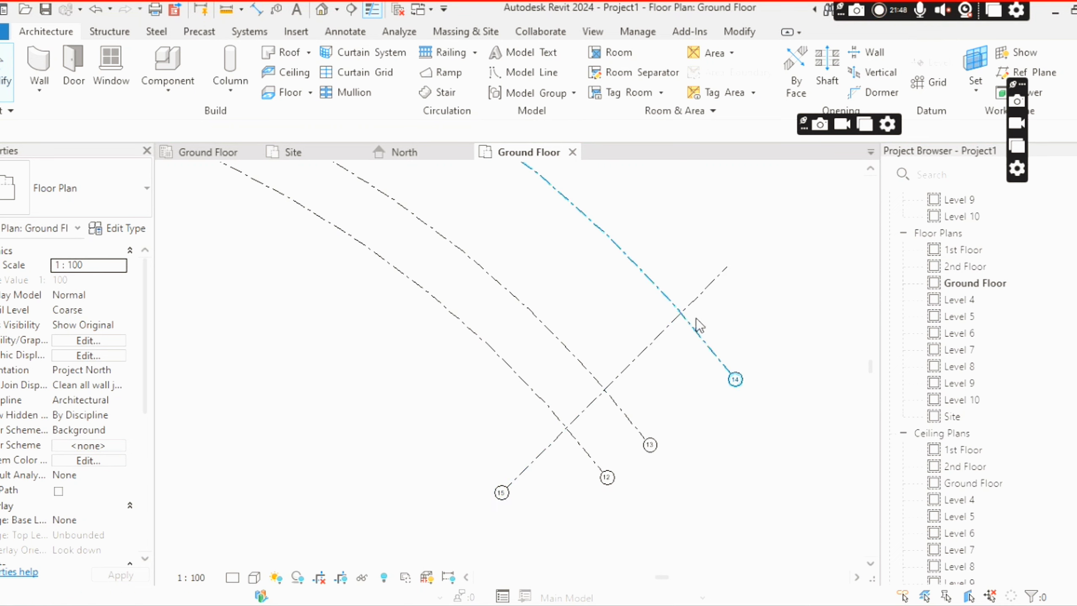
scroll(704, 322, "down", 2)
left_click(728, 276)
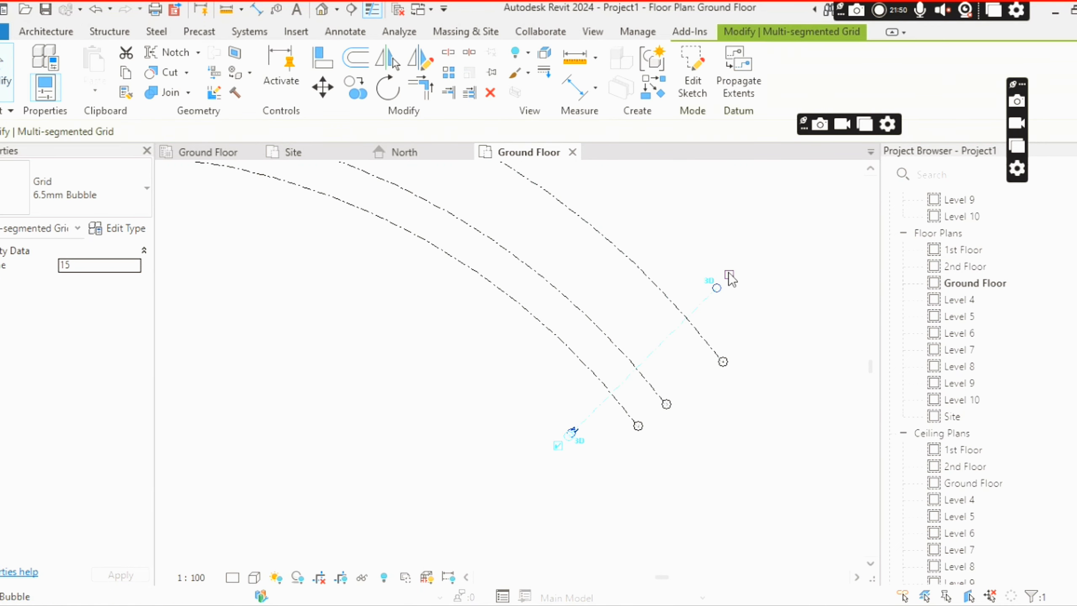
left_click(743, 330)
Draw another diagonal multi-segment grid across the arches, parallel to grid 15 and about 11000 from it.
left_click(926, 83)
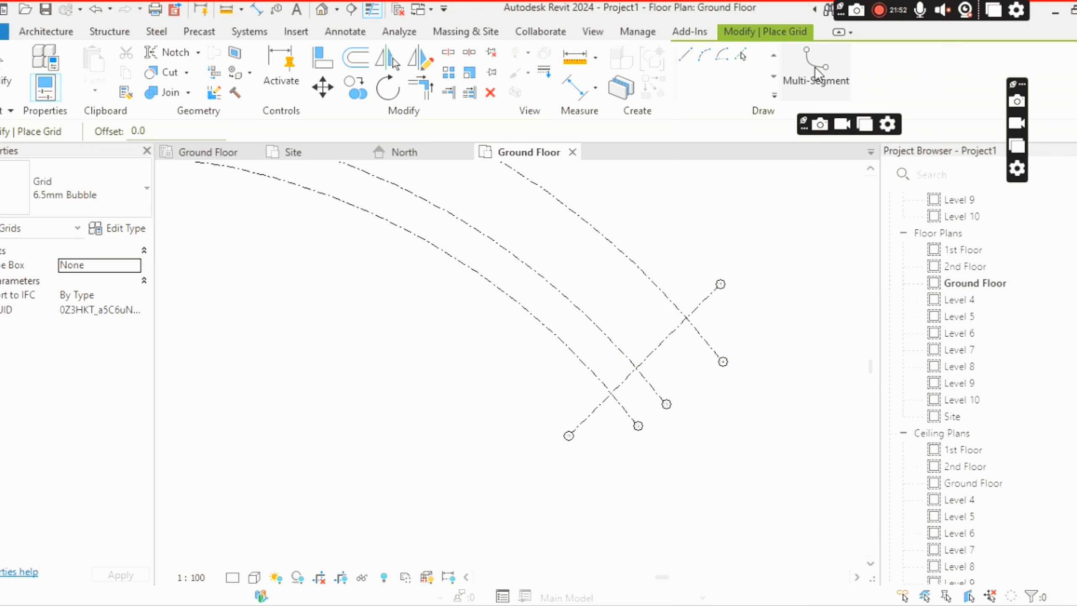
left_click(810, 83)
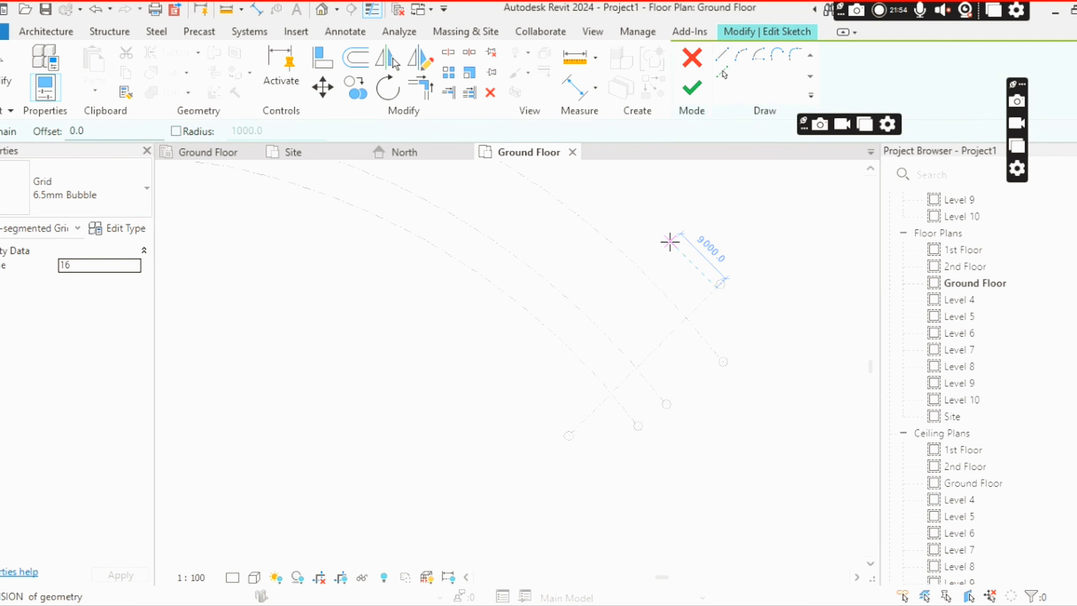
key("Escape")
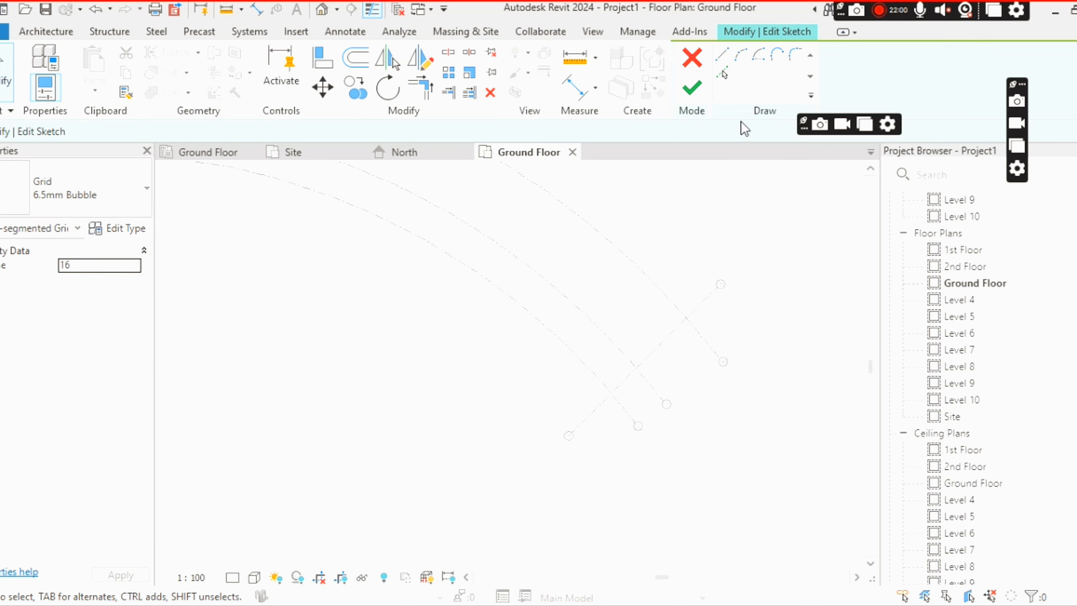
scroll(659, 286, "down", 3)
left_click(722, 63)
scroll(661, 281, "up", 2)
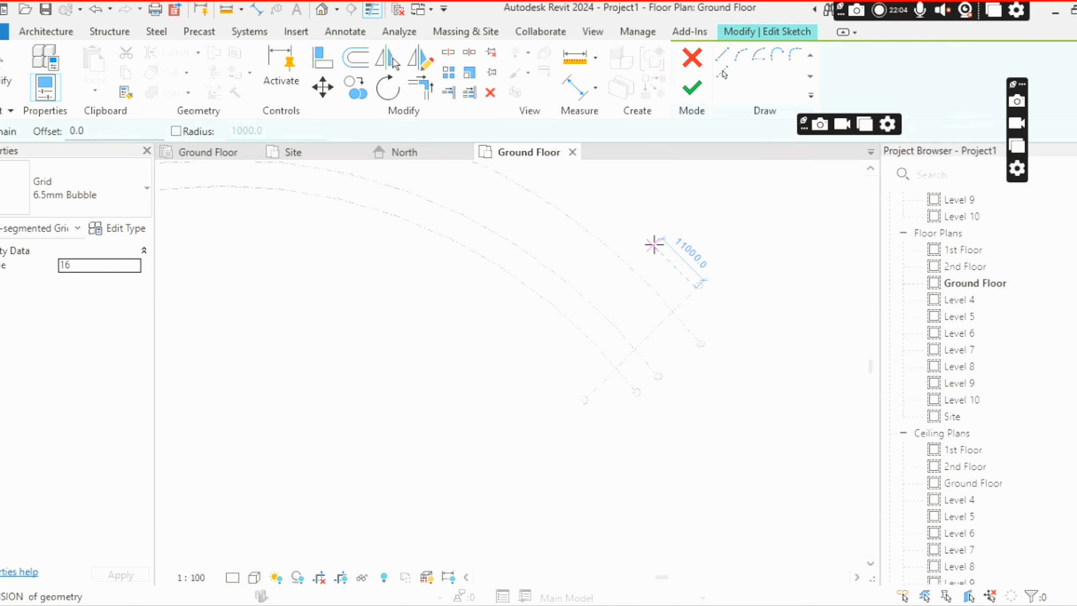
left_click(654, 245)
left_click(542, 364)
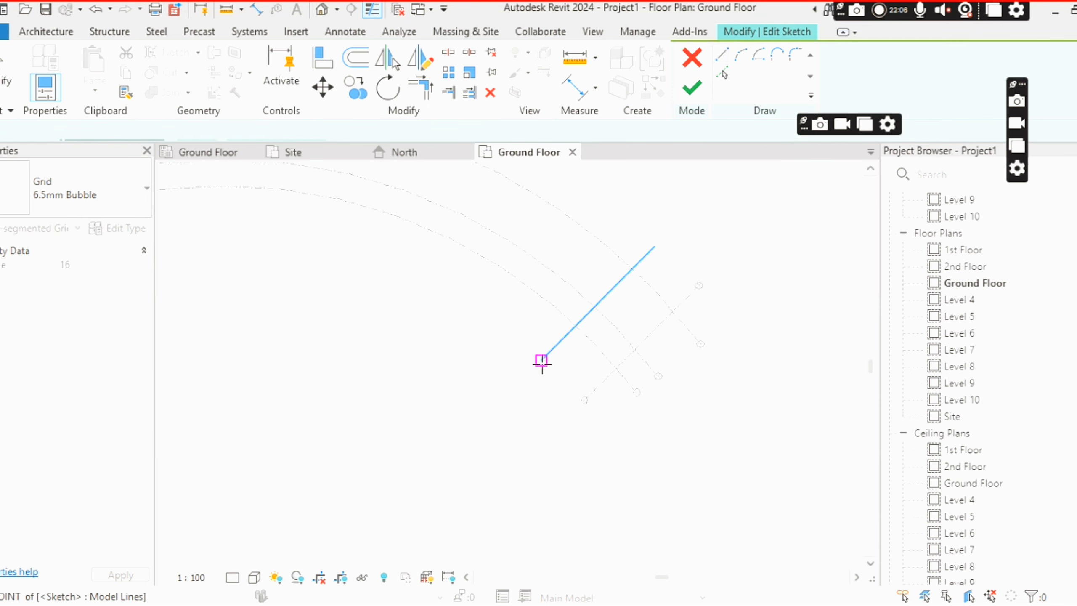
left_click(692, 83)
scroll(697, 250, "up", 3)
left_click(618, 265)
left_click(635, 292)
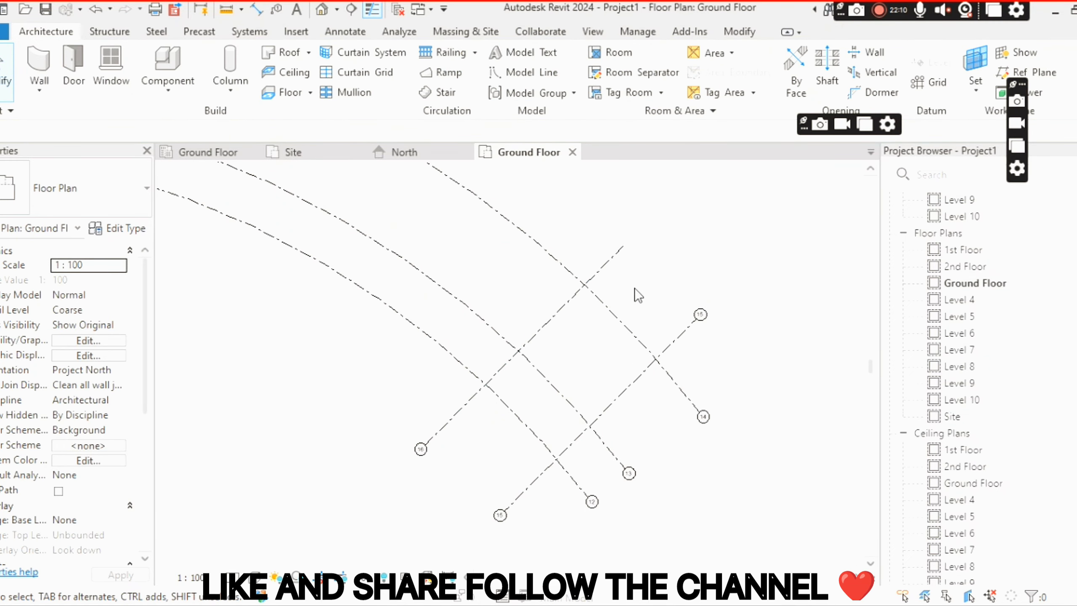
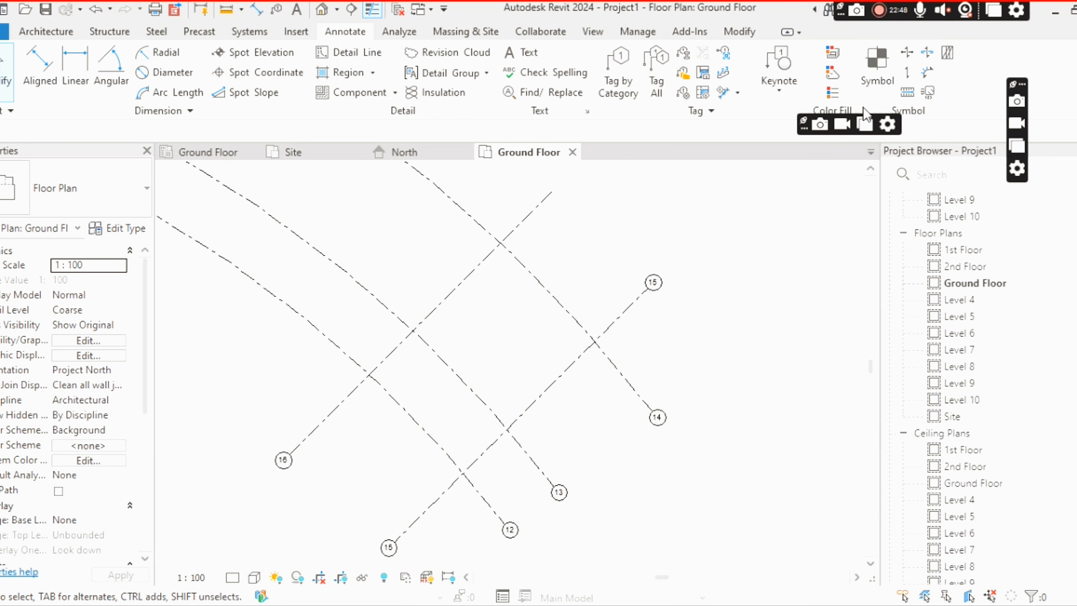
Show the grid bubble at the outer end of diagonal grid 16.
left_click(568, 208)
middle_click_drag(589, 253, 586, 299)
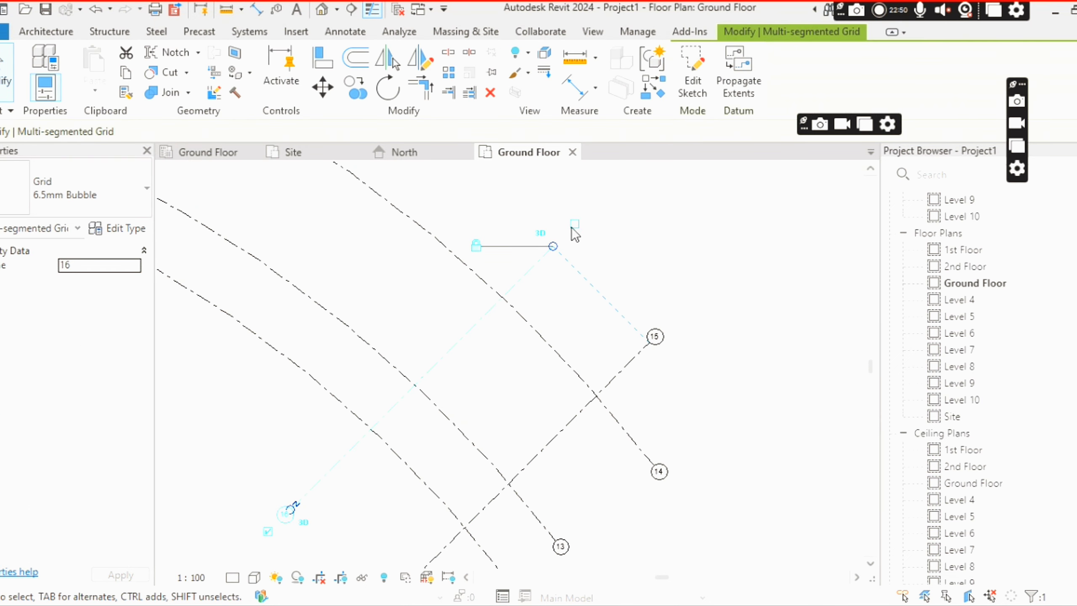
left_click(575, 224)
left_click(546, 275)
left_click(543, 273)
Move grid 16 by 1000 perpendicular to its line, toward grid 15.
scroll(658, 378, "up", 1)
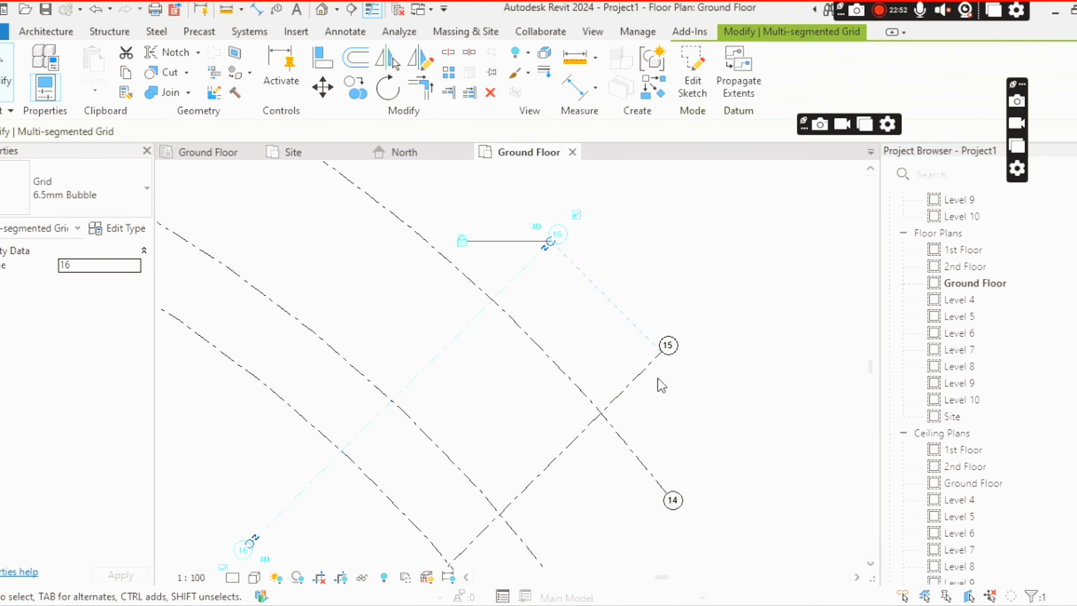
left_click(326, 88)
scroll(542, 275, "up", 2)
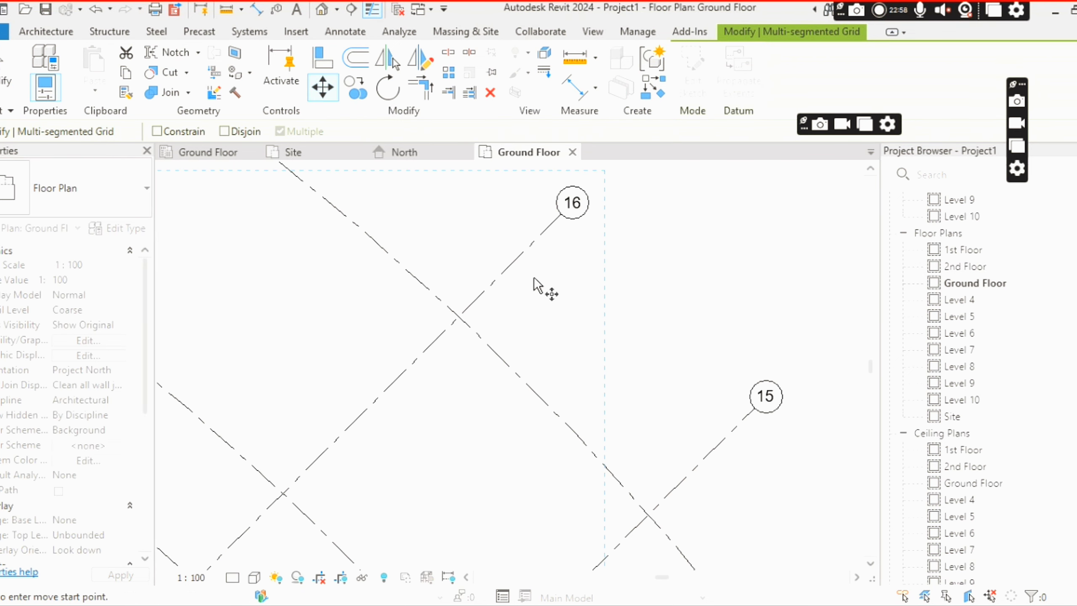
left_click(501, 276)
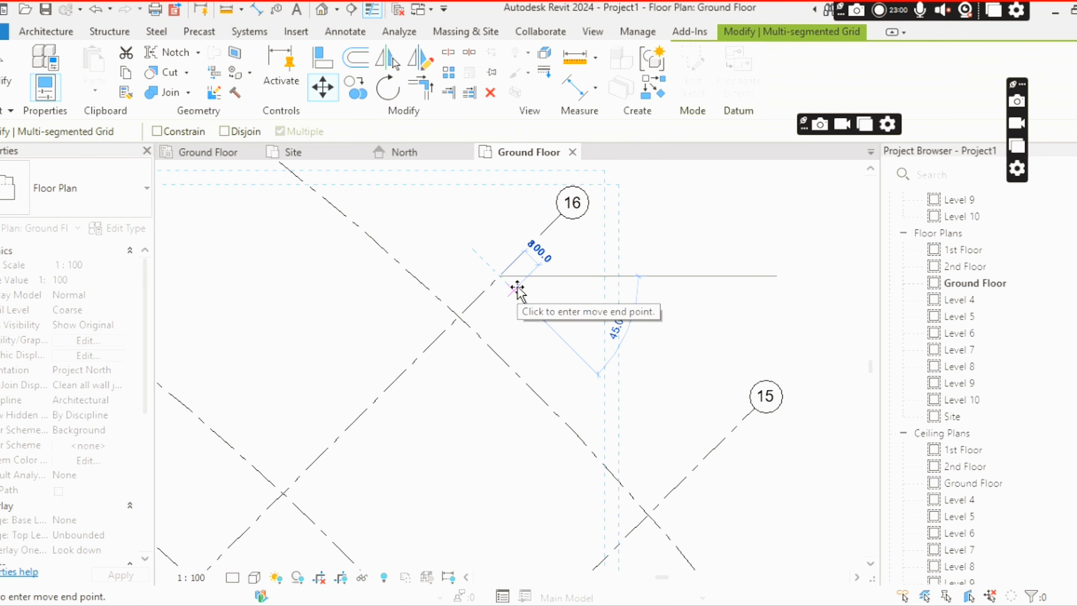
type("1000")
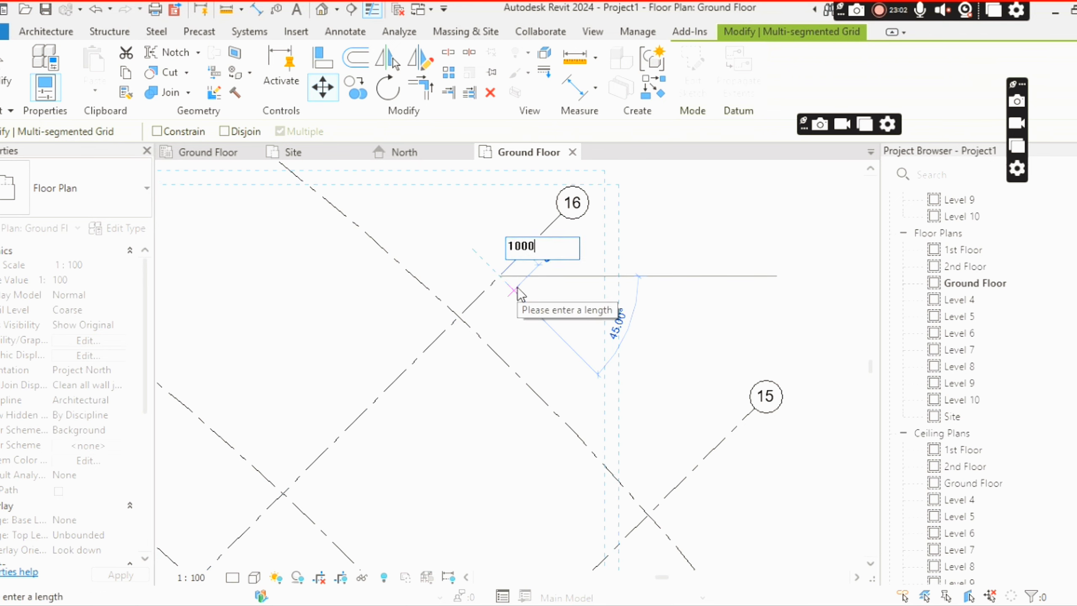
key("Return")
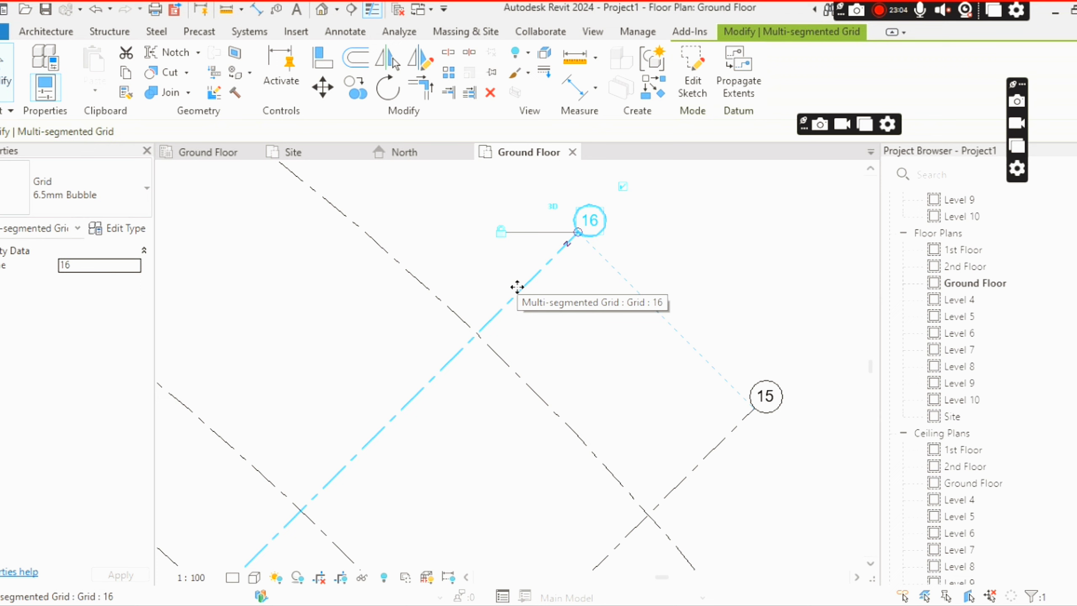
left_click(629, 345)
left_click(548, 267)
scroll(589, 294, "down", 4)
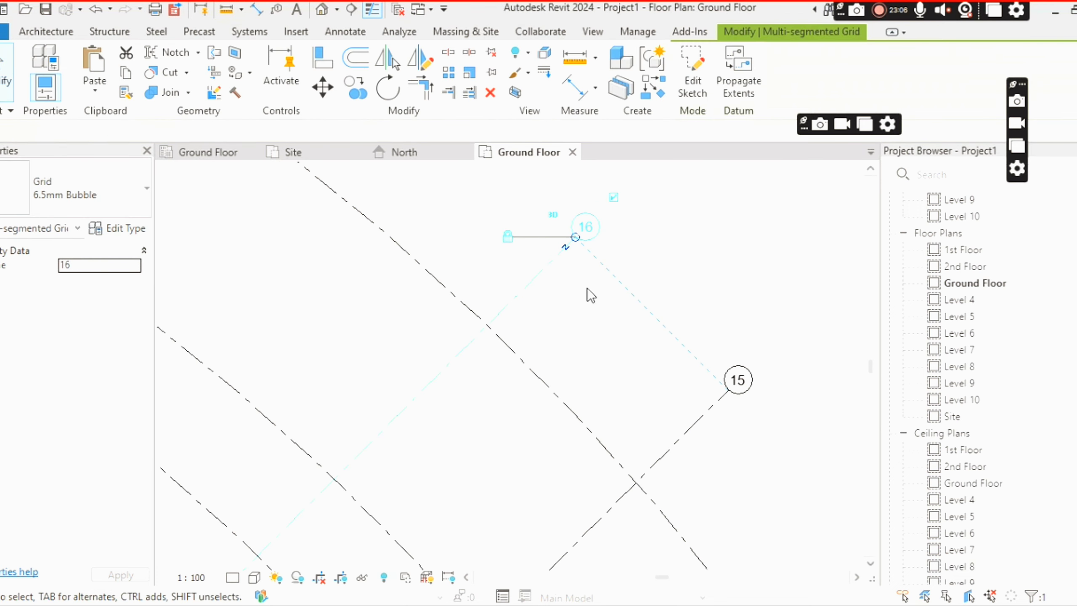
scroll(556, 355, "up", 2)
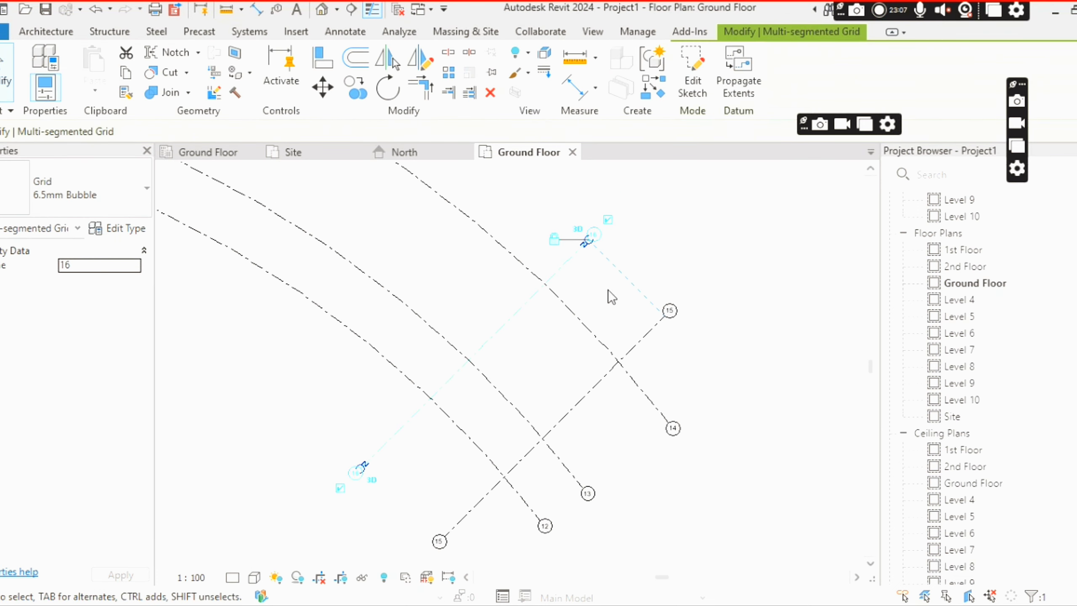
key("Escape")
Place an aligned dimension between grids 16 and 15, just outside arched grid 14.
left_click(37, 64)
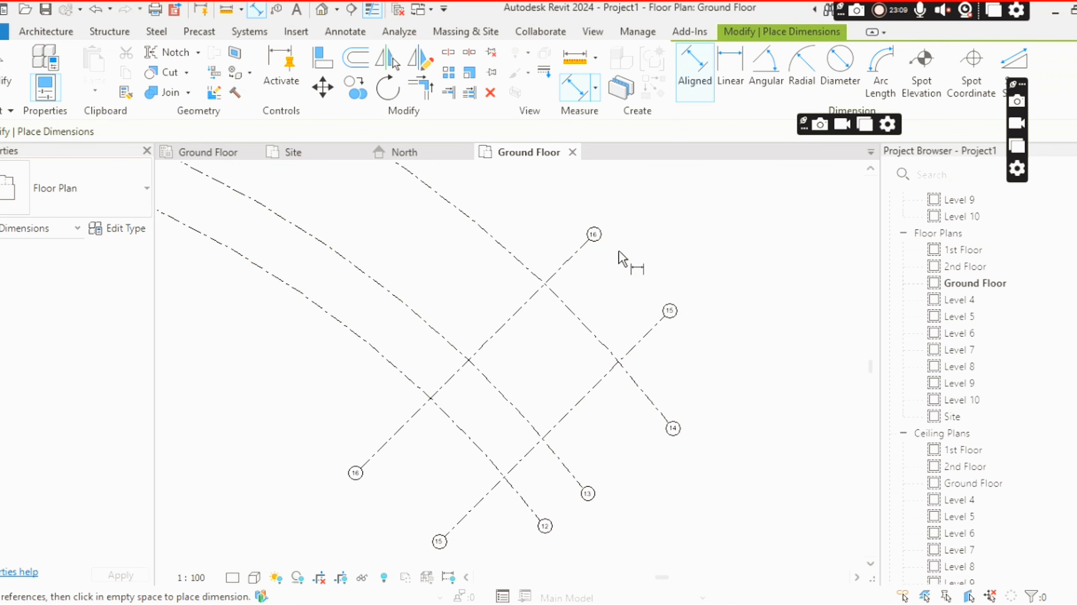
left_click(572, 258)
left_click(648, 333)
scroll(607, 319, "up", 3)
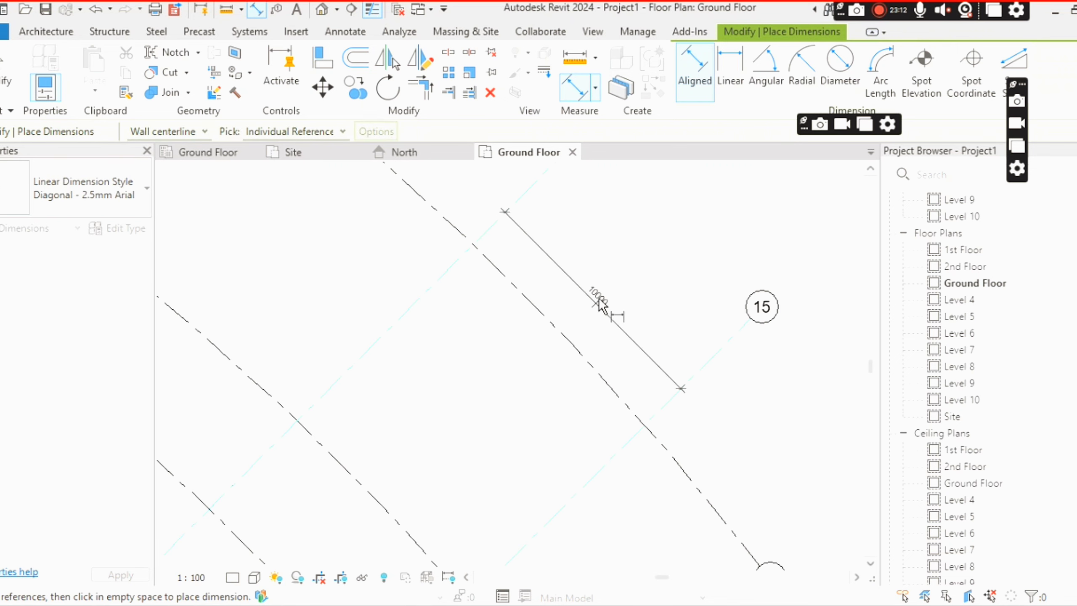
left_click(599, 305)
scroll(606, 293, "down", 1)
key("Escape")
key("Escape")
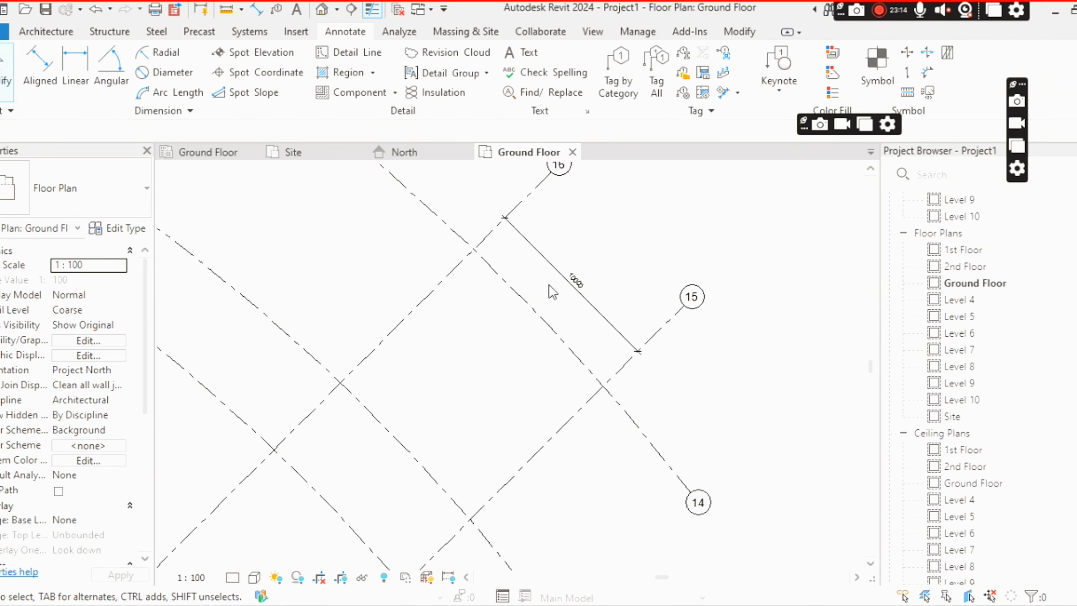
Draw a straight horizontal grid across the upper ends of the three vertical legs of the L-shaped grids.
scroll(553, 285, "down", 6)
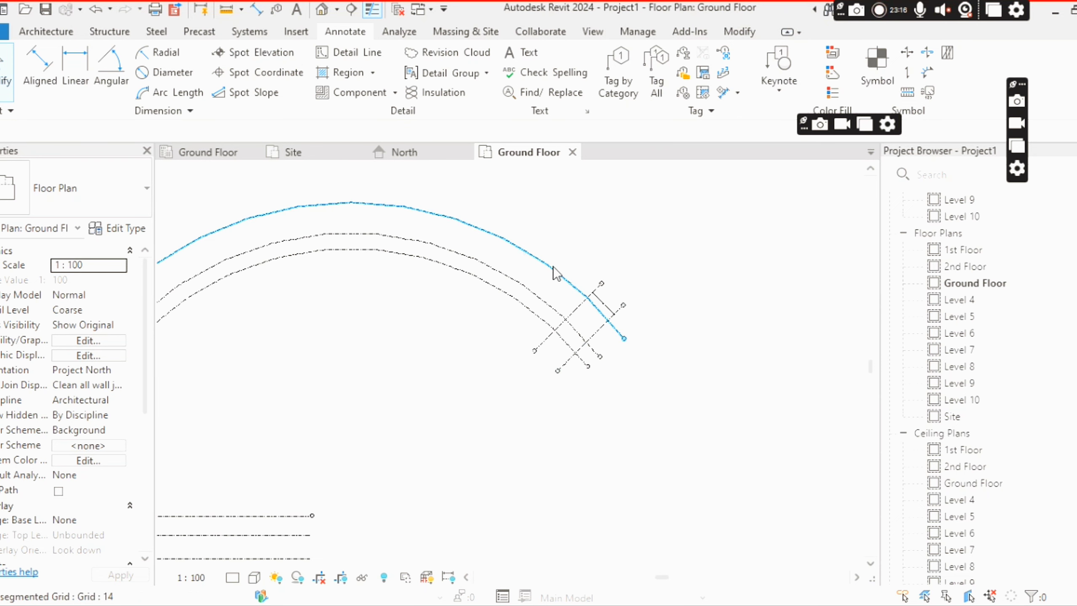
scroll(558, 293, "down", 2)
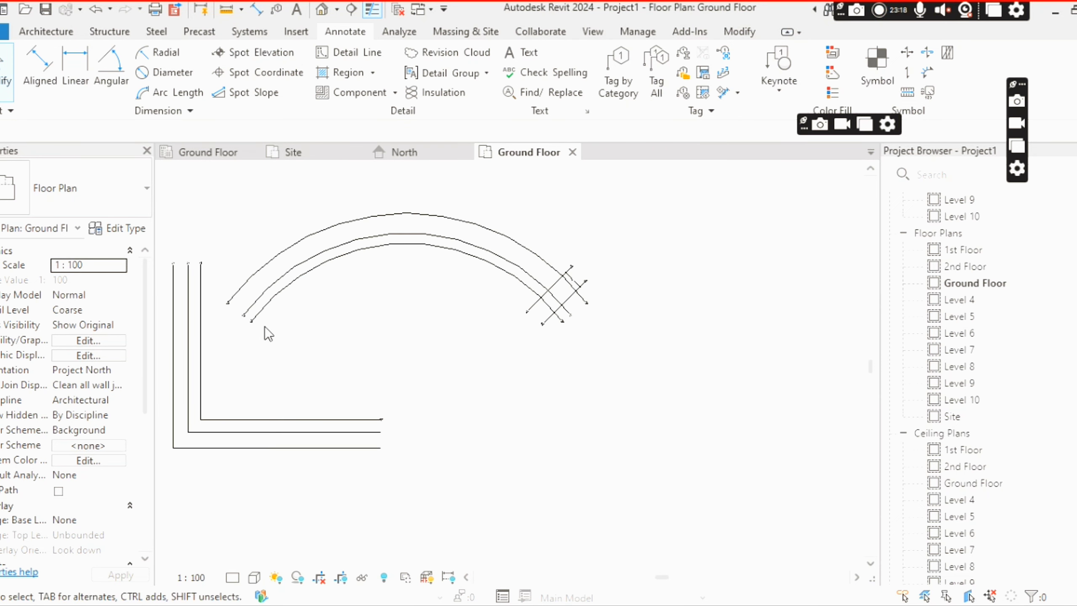
middle_click_drag(367, 334, 517, 330)
scroll(257, 268, "up", 4)
scroll(393, 313, "up", 2)
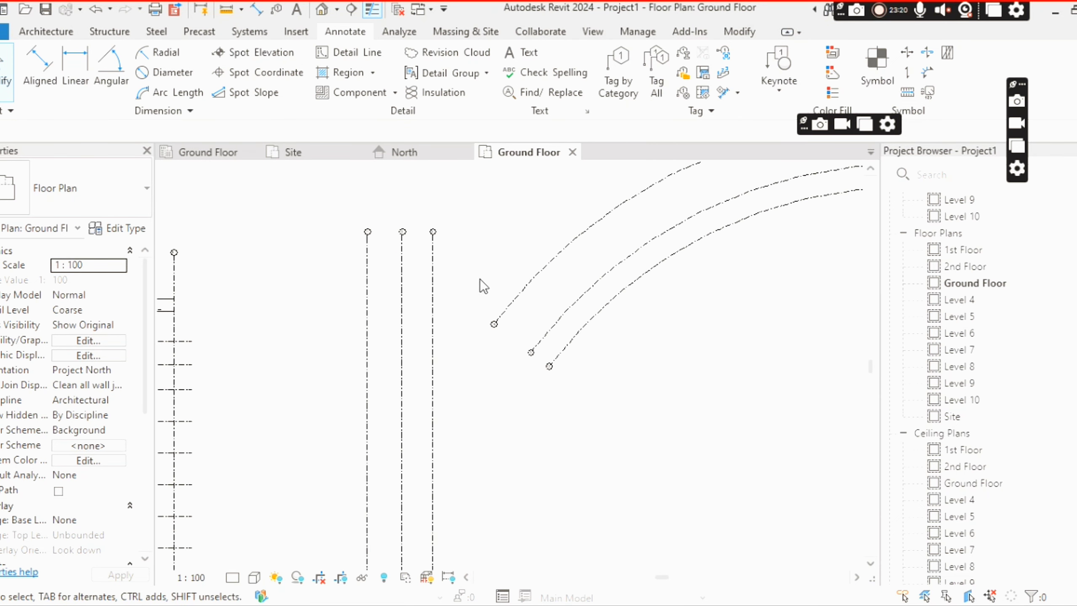
left_click(35, 33)
left_click(932, 82)
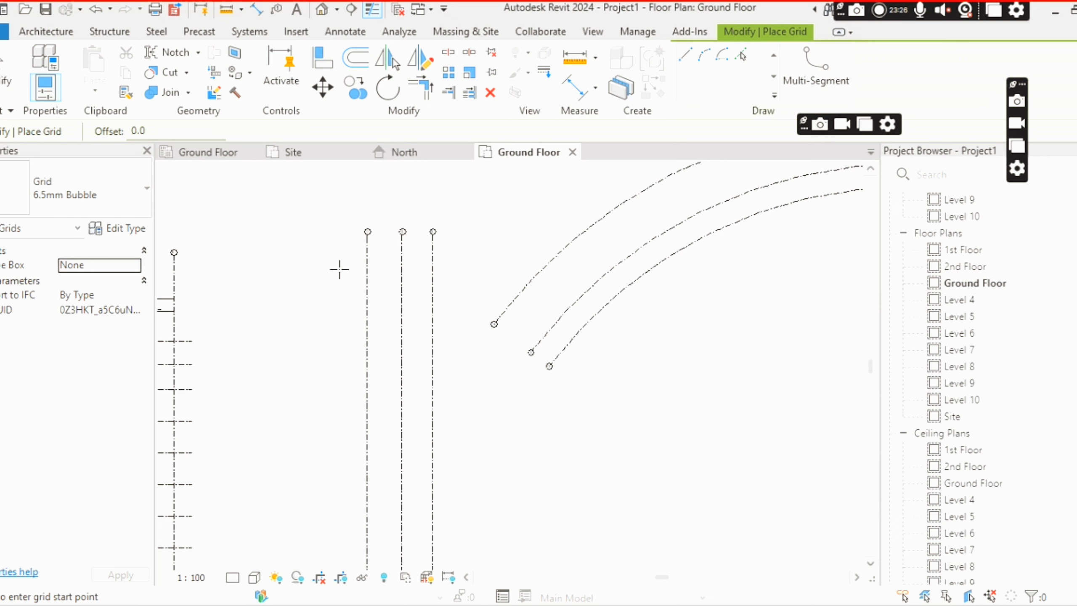
scroll(339, 270, "up", 2)
left_click(347, 256)
left_click(524, 256)
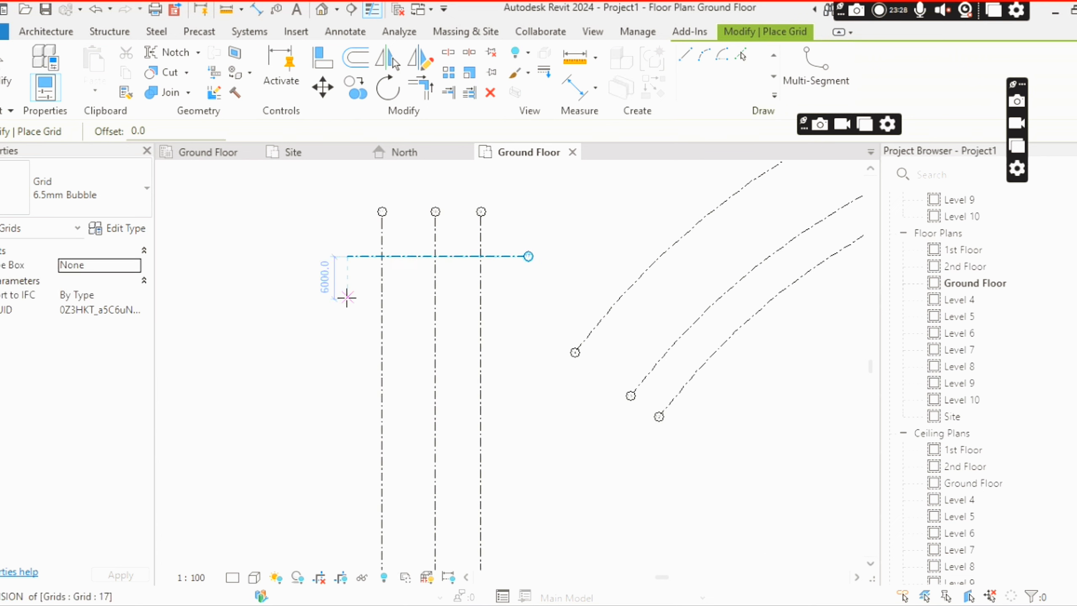
Draw five more horizontal grids below the first one across the same vertical legs, with about 7800 between the third and fourth.
left_click(354, 302)
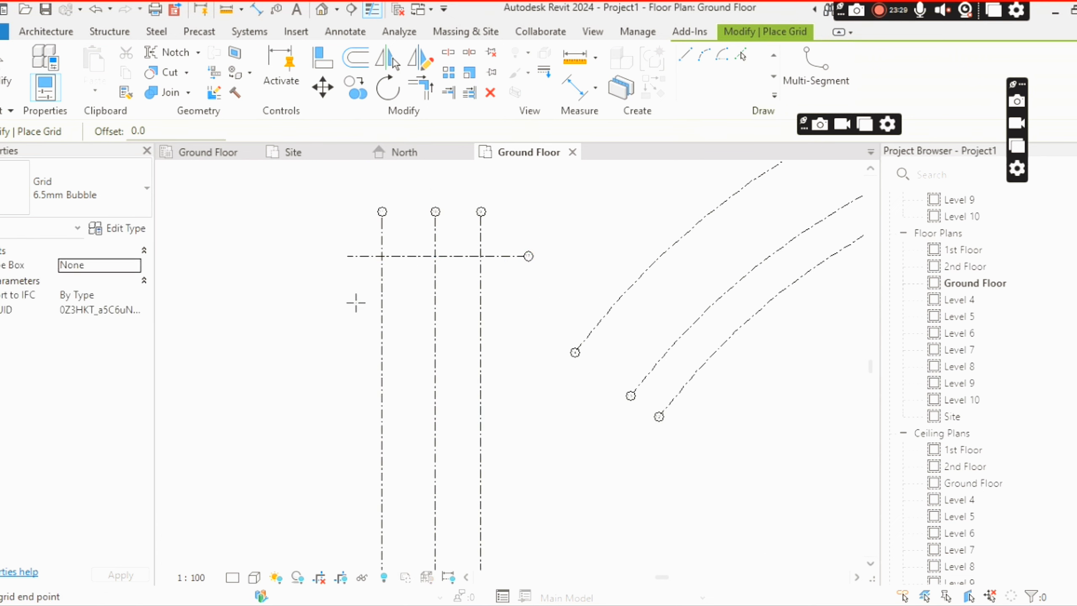
left_click(535, 302)
left_click(360, 347)
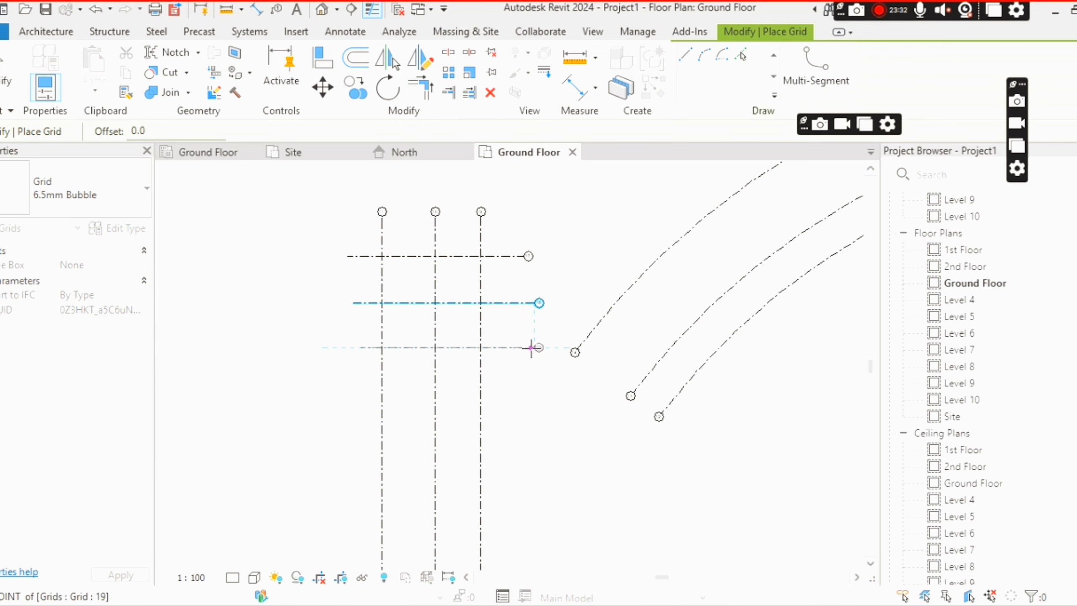
left_click(536, 347)
left_click(353, 402)
left_click(524, 402)
scroll(524, 402, "down", 2)
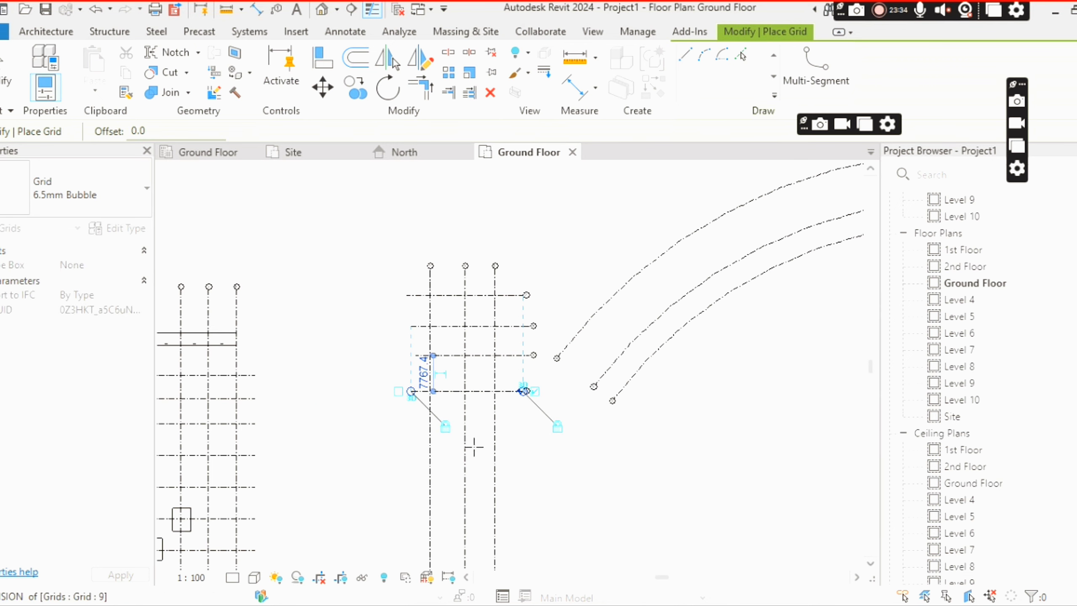
left_click(402, 423)
left_click(529, 423)
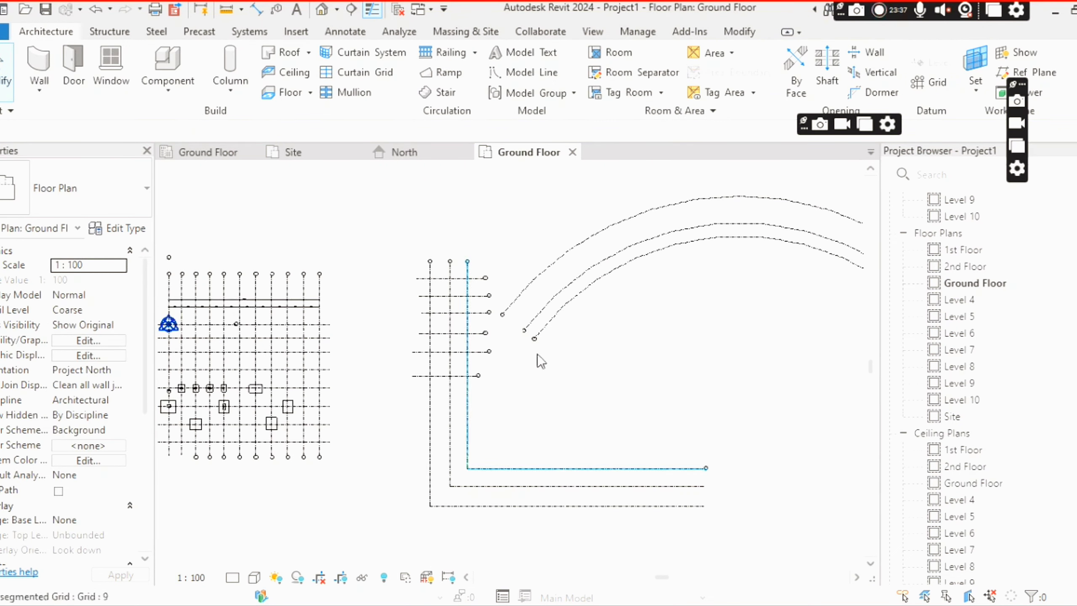
Review the rectangular, L-shaped and arched grid groups side by side on the Ground Floor plan.
scroll(551, 348, "down", 3)
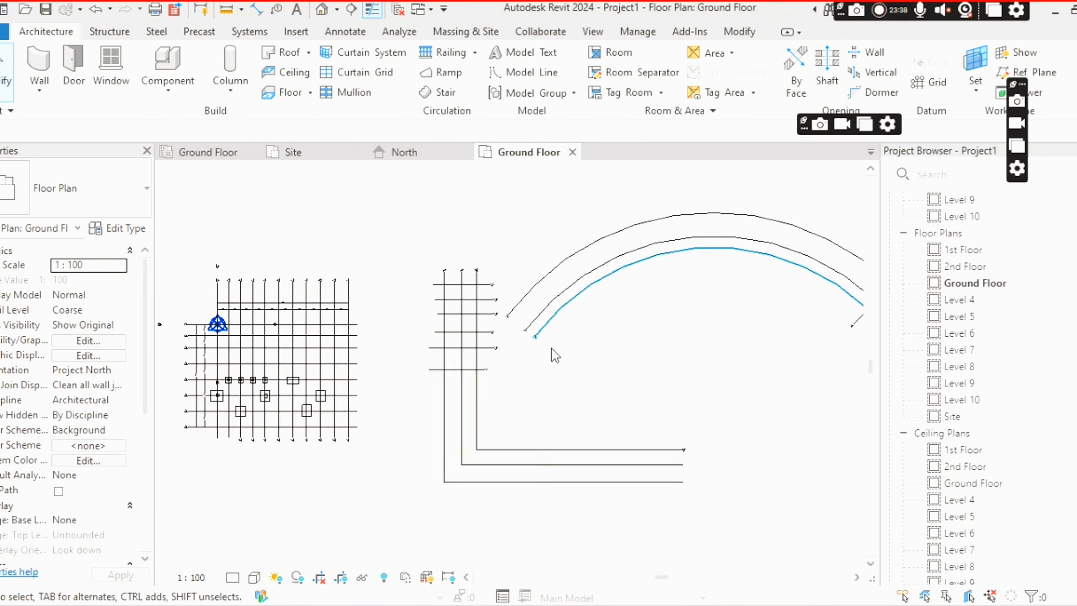
scroll(590, 352, "up", 2)
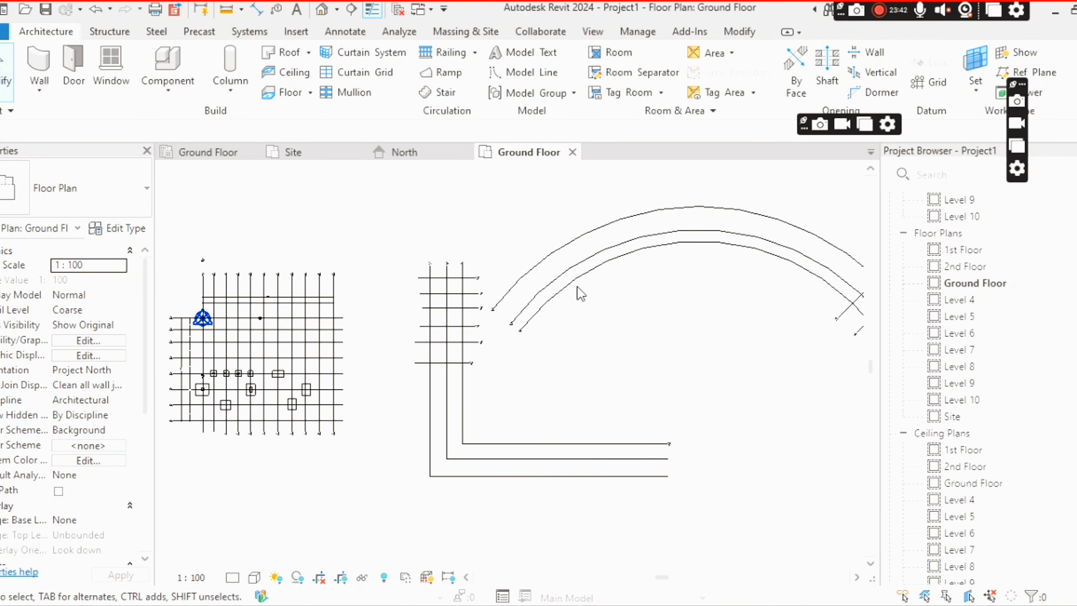
middle_click_drag(557, 329, 577, 315)
scroll(438, 294, "up", 3)
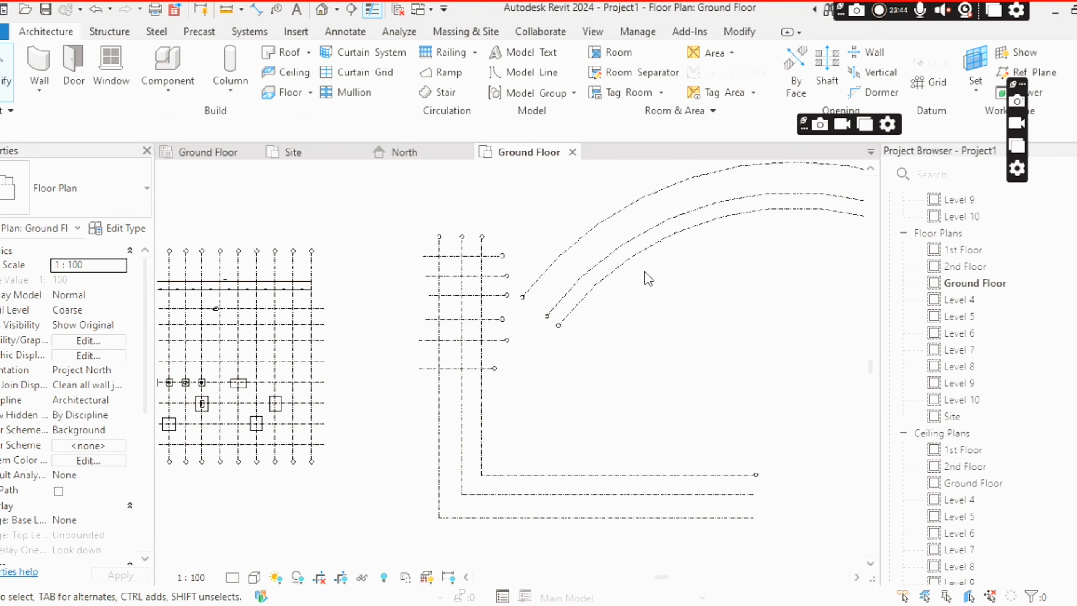
scroll(610, 280, "down", 2)
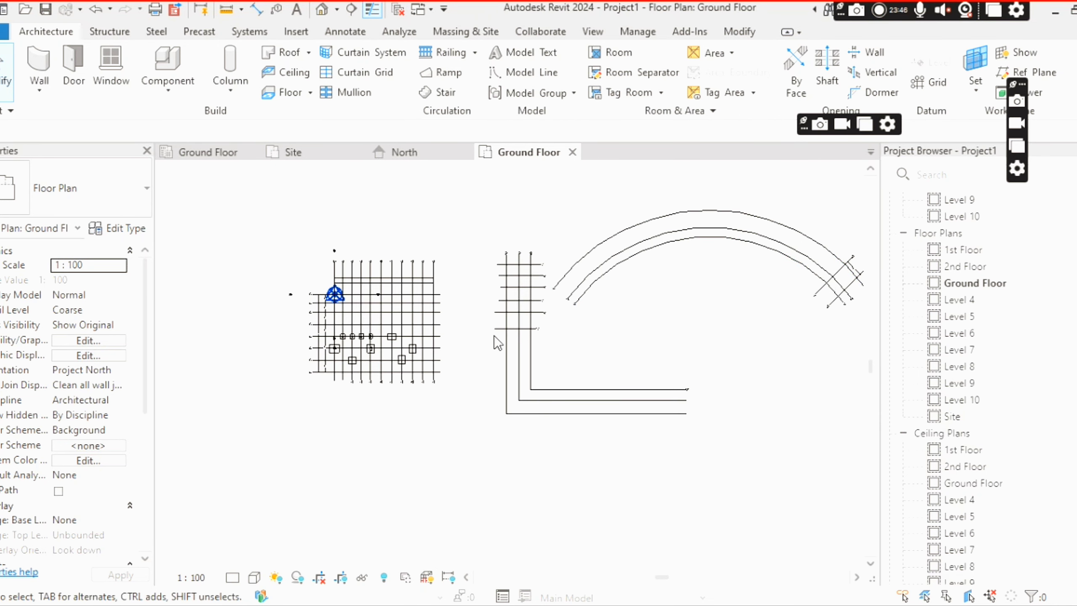
scroll(374, 310, "up", 4)
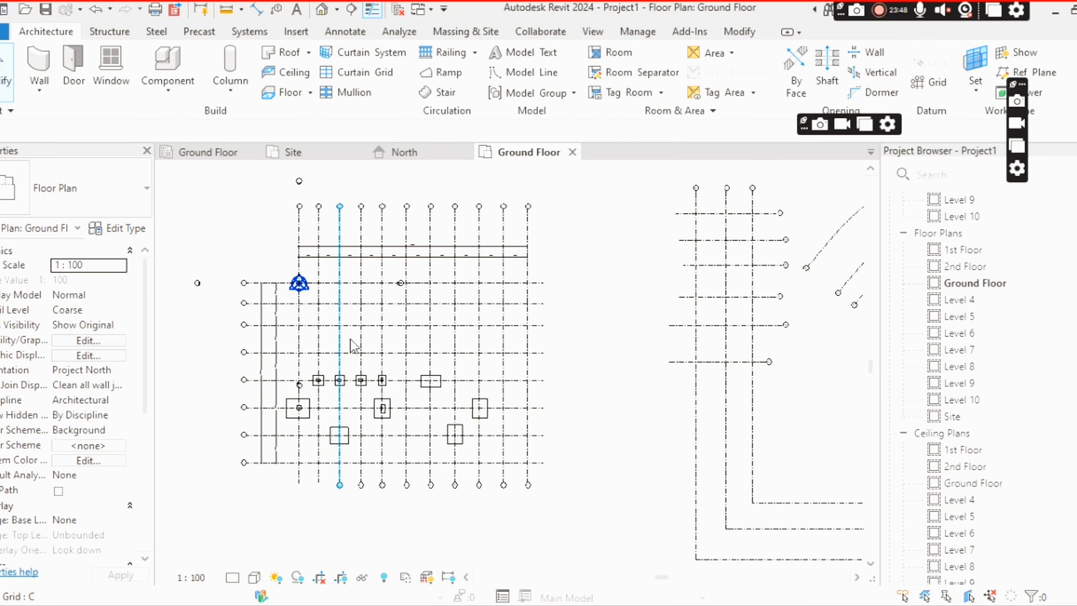
scroll(375, 311, "down", 2)
scroll(407, 242, "down", 1)
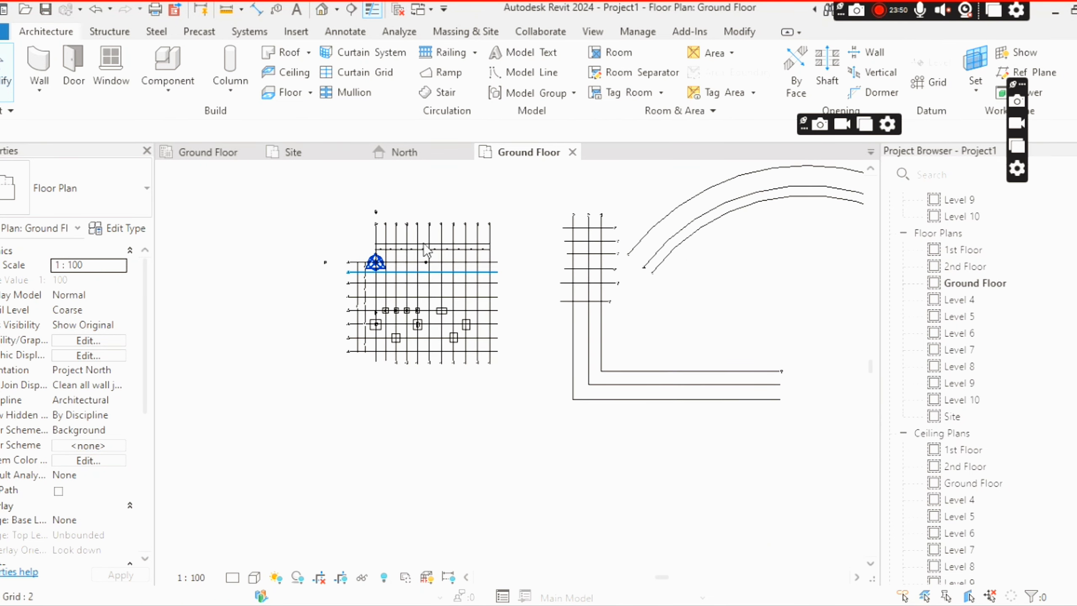
Open the Project Information, enlarge its dialog to show all parameters, and set the Organization Name to TXG.
left_click(647, 34)
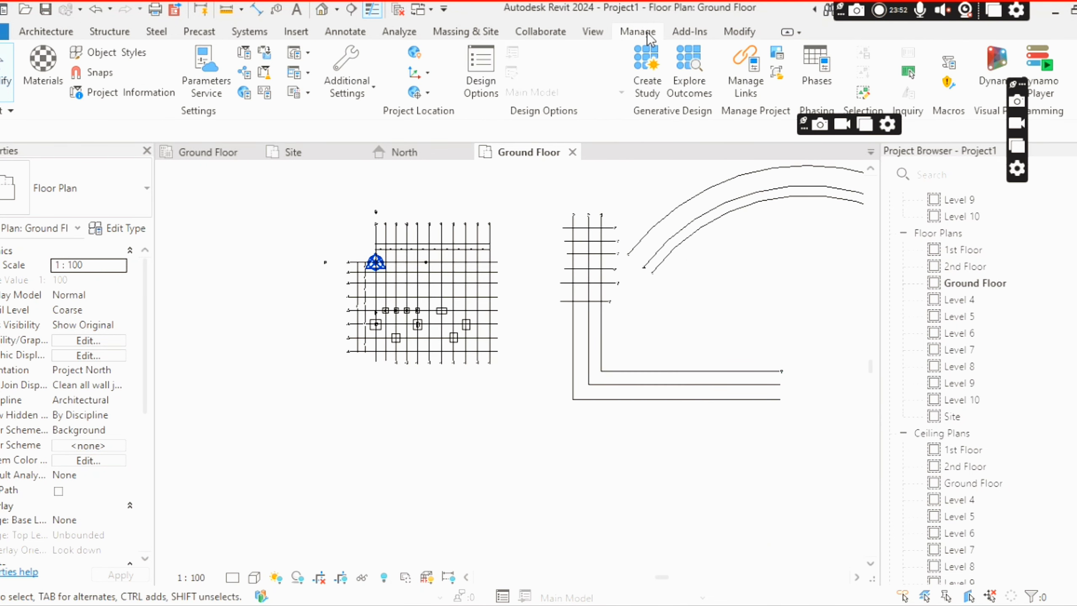
left_click(140, 94)
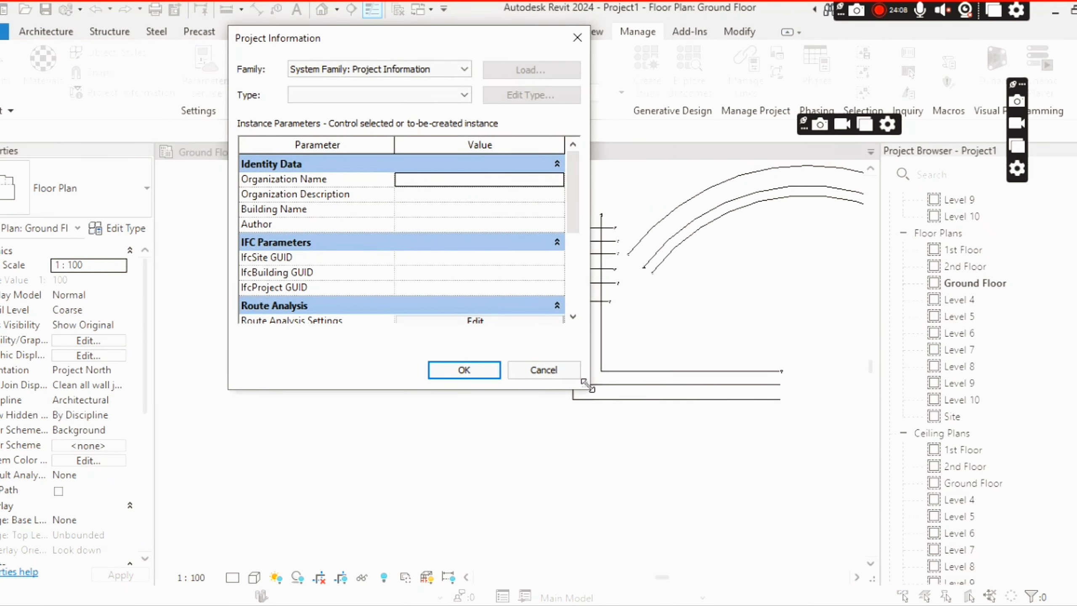
left_click_drag(588, 385, 727, 592)
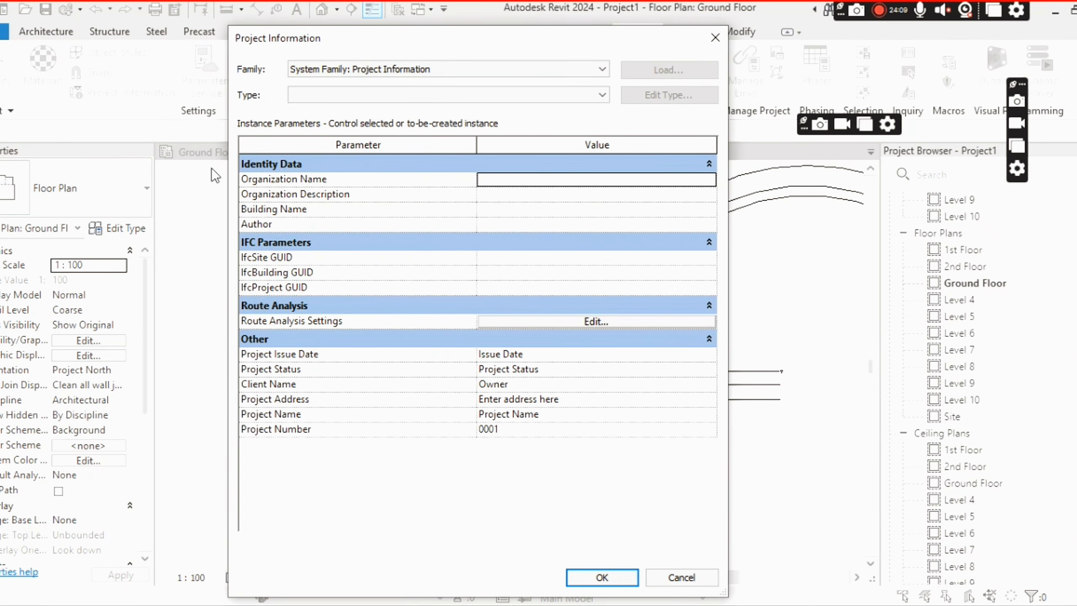
left_click(518, 194)
left_click(515, 179)
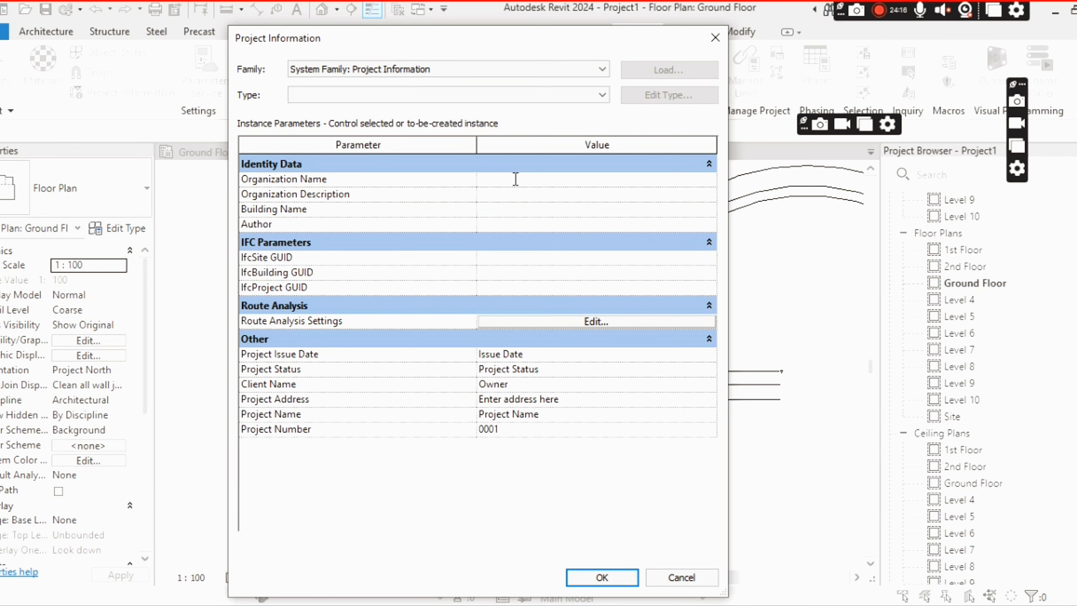
type("txg")
key("BackSpace")
key("BackSpace")
key("BackSpace")
type("TXG")
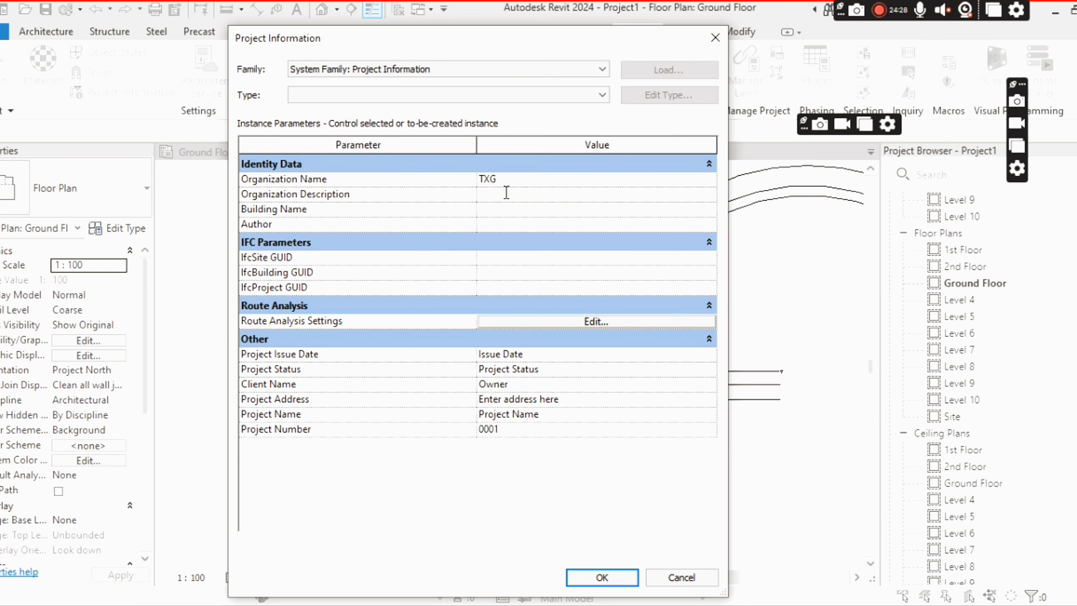
Set the Organization Description in the project information to Consultant Company.
left_click(506, 193)
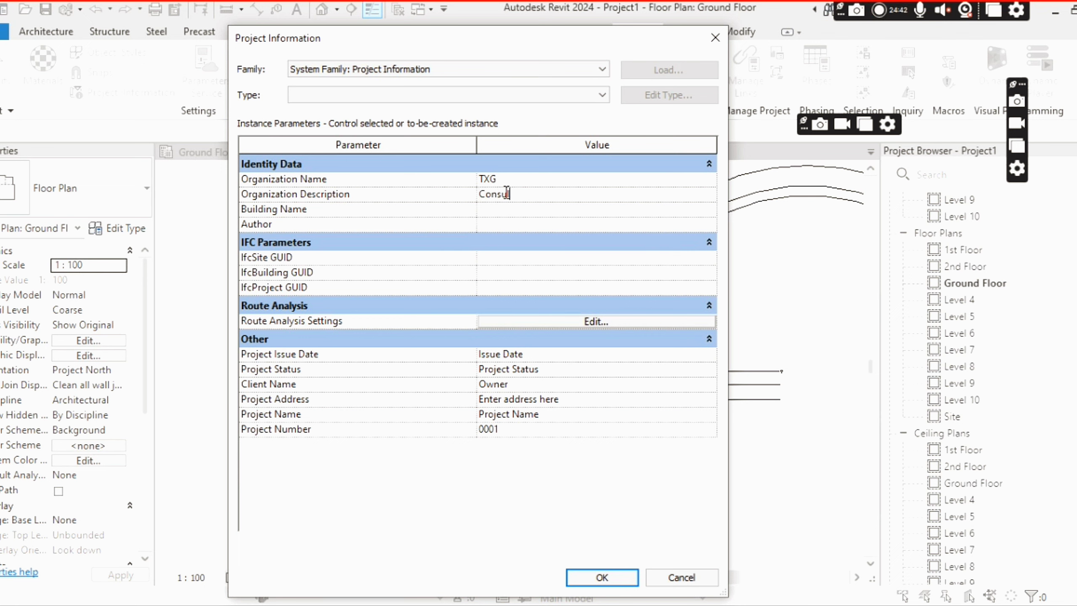
type("ltant")
left_click(513, 209)
left_click(535, 196)
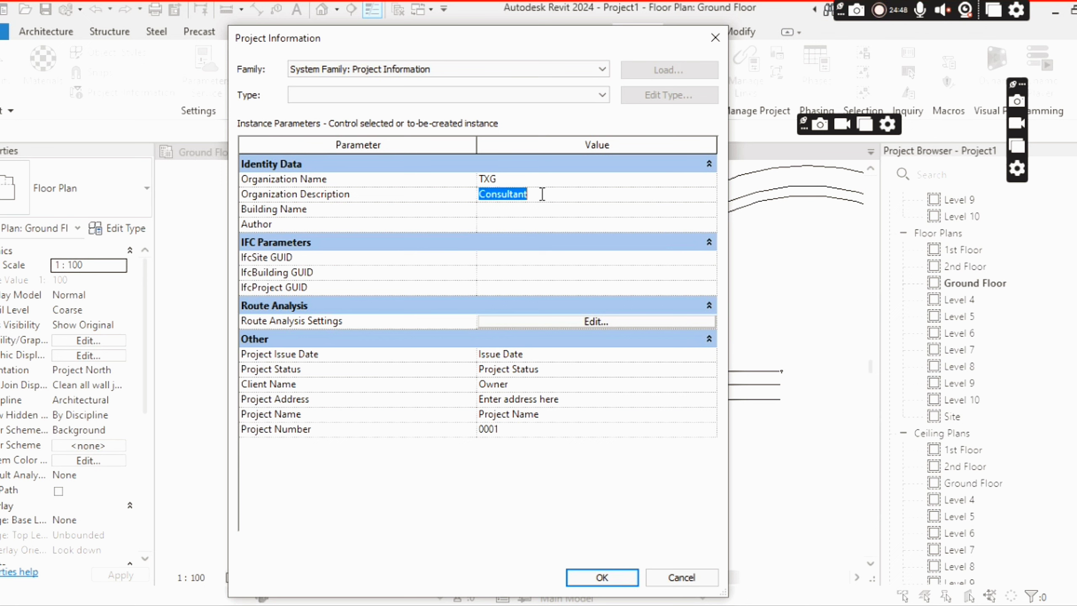
left_click(539, 194)
type("C")
type("omoany")
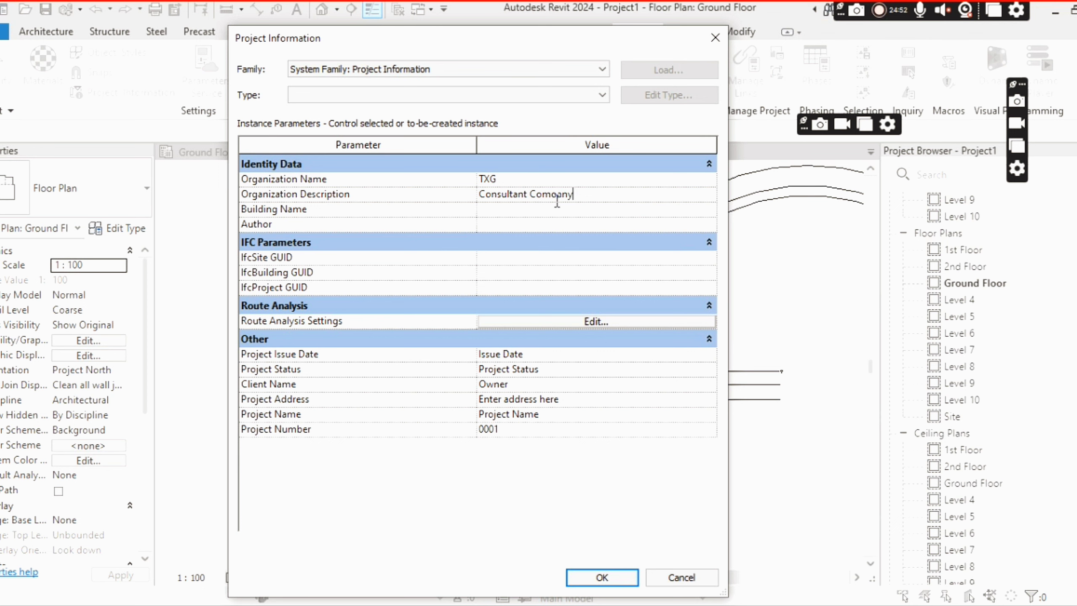
left_click(557, 195)
Fill in the Building Name as XXXXXXX and the Author as yyyyyyyyyyy in the project information.
left_click(537, 211)
type("XXXXXXX")
left_click(517, 227)
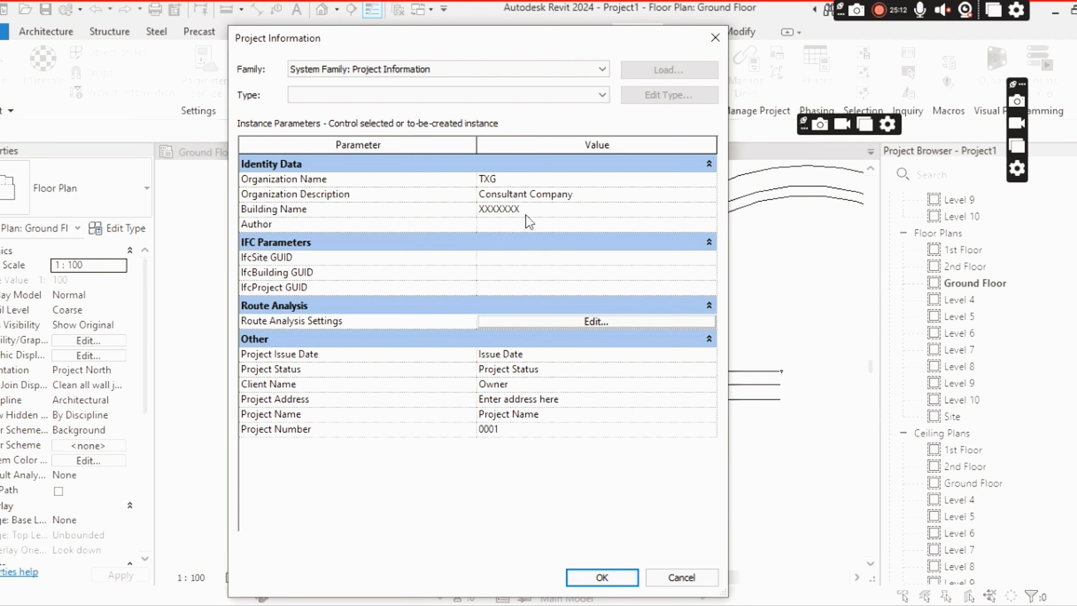
left_click(527, 214)
left_click_drag(536, 209, 474, 210)
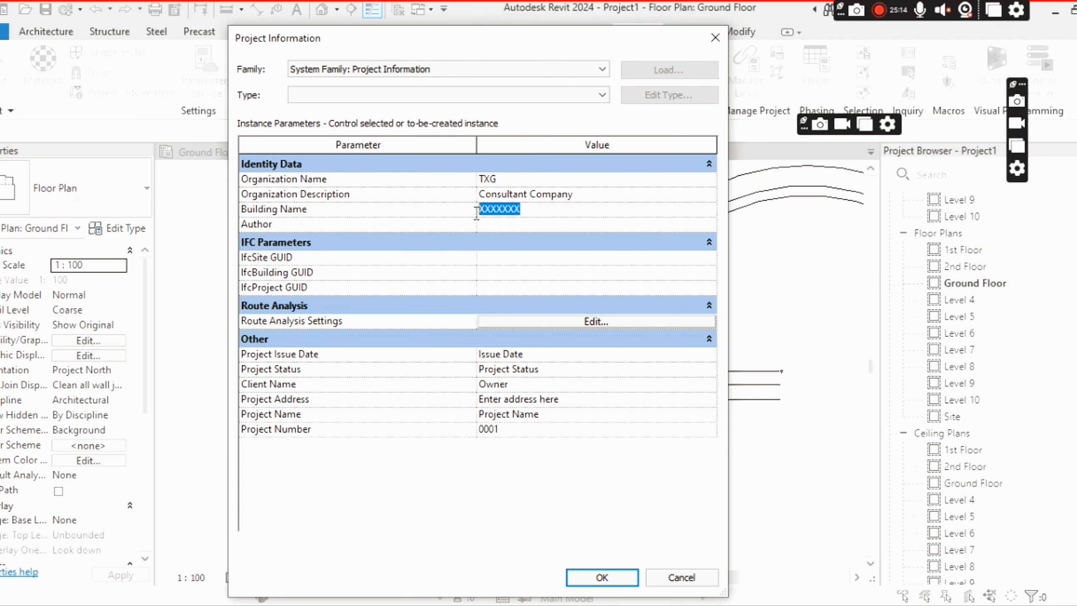
left_click(505, 228)
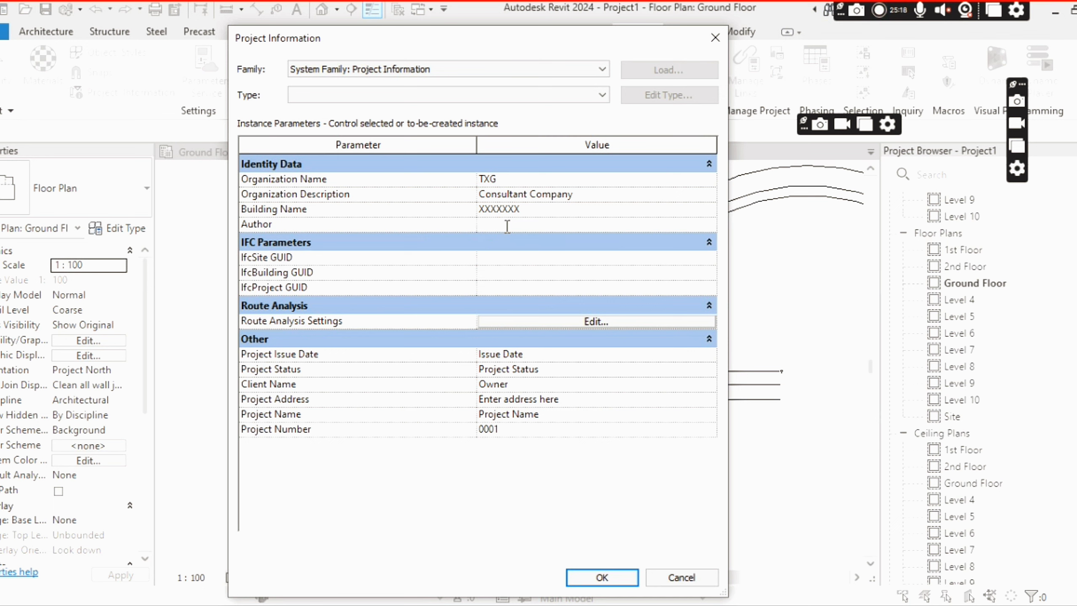
left_click(510, 184)
left_click(514, 225)
type("yyyyyyyyyyy")
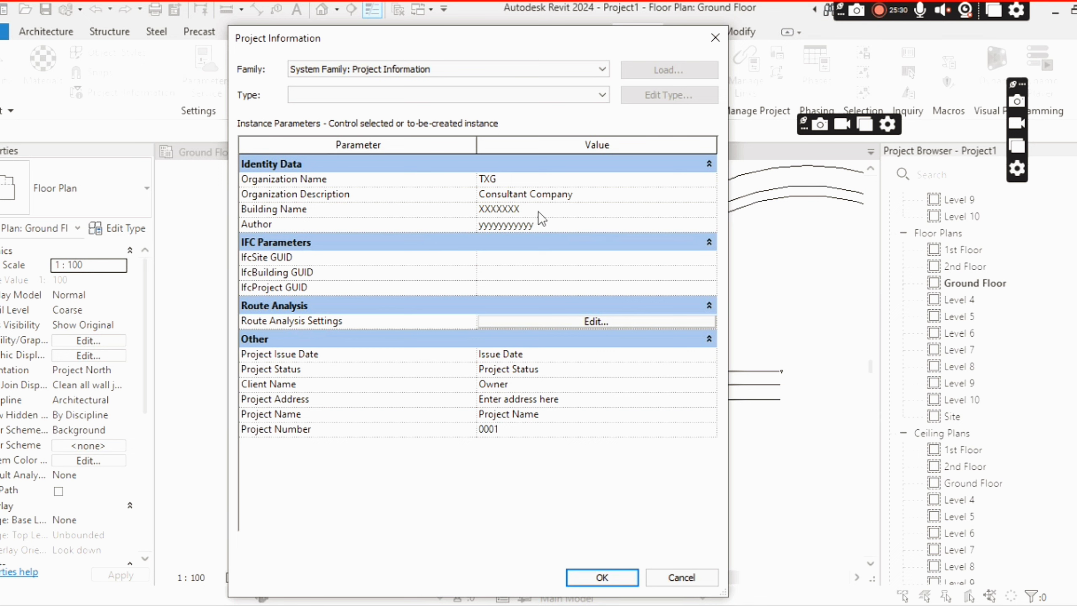
left_click(540, 211)
left_click(544, 223)
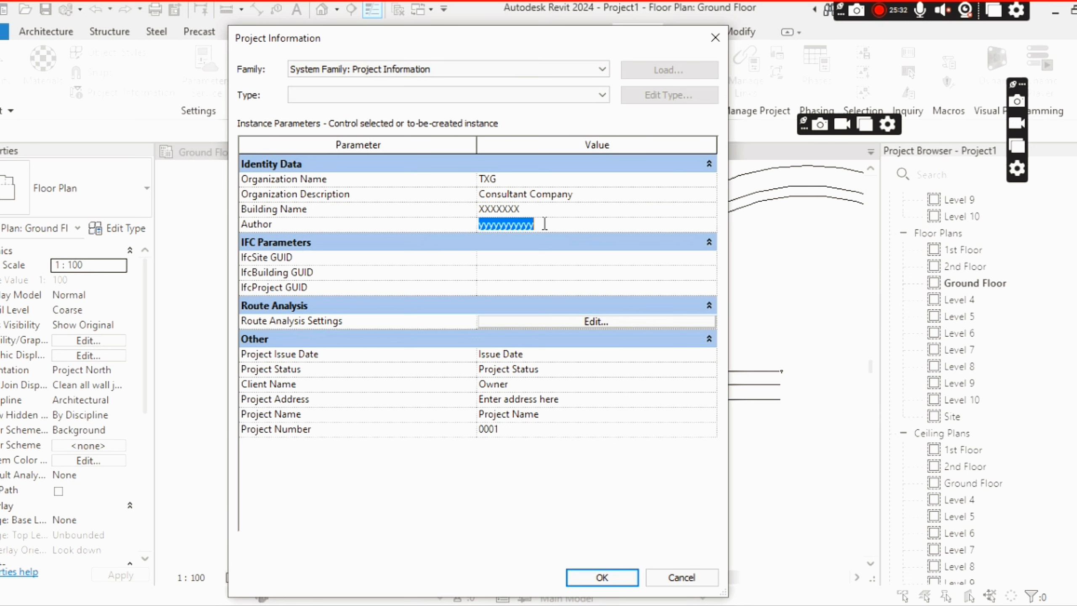
left_click(547, 210)
left_click(549, 222)
left_click(543, 210)
left_click(542, 218)
left_click(542, 219)
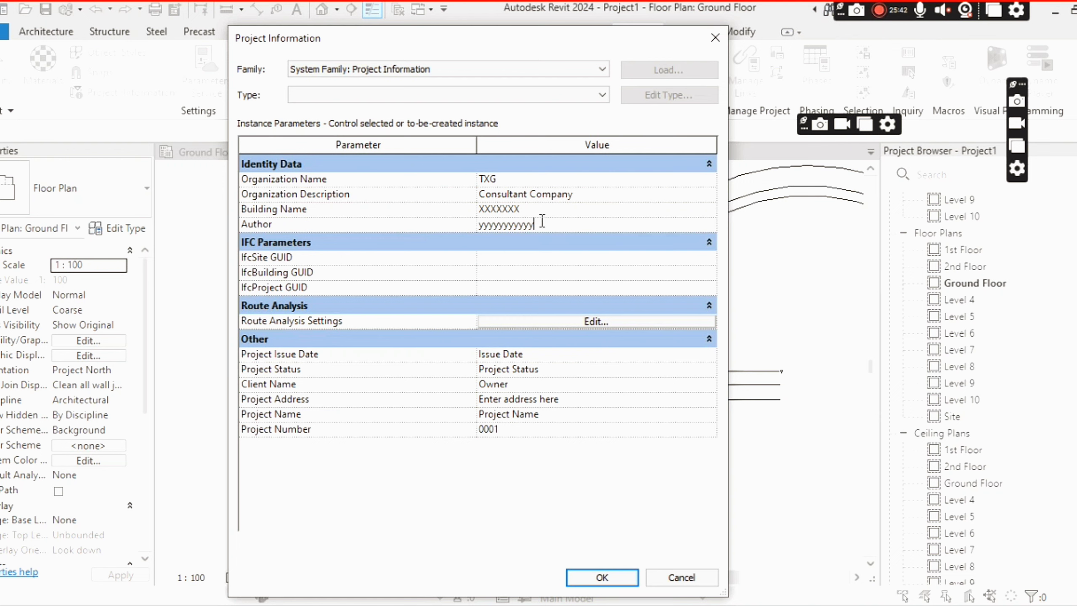
left_click(541, 209)
left_click(544, 224)
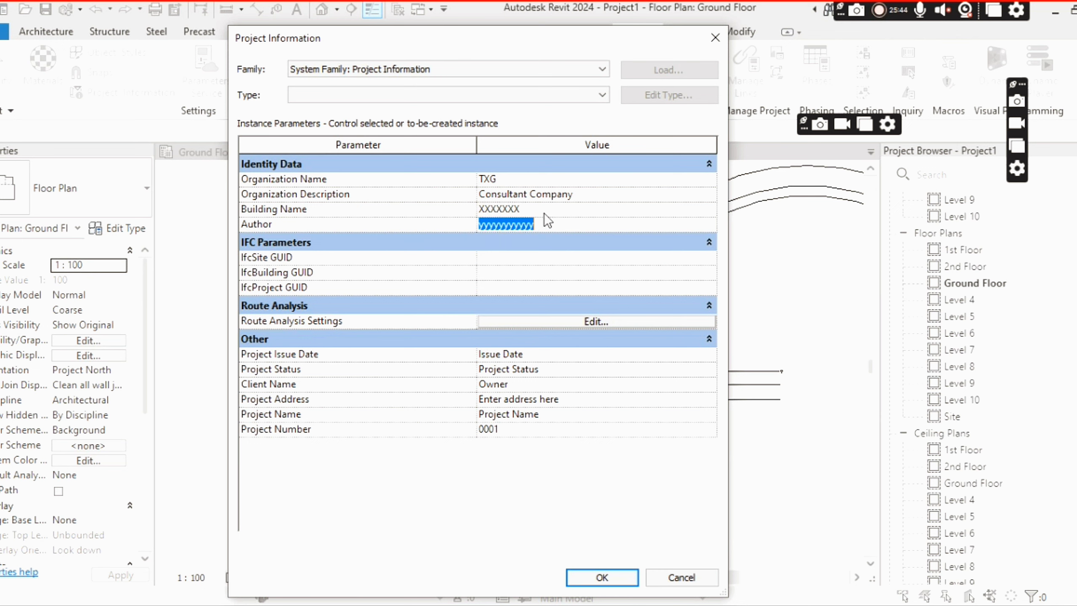
left_click(540, 210)
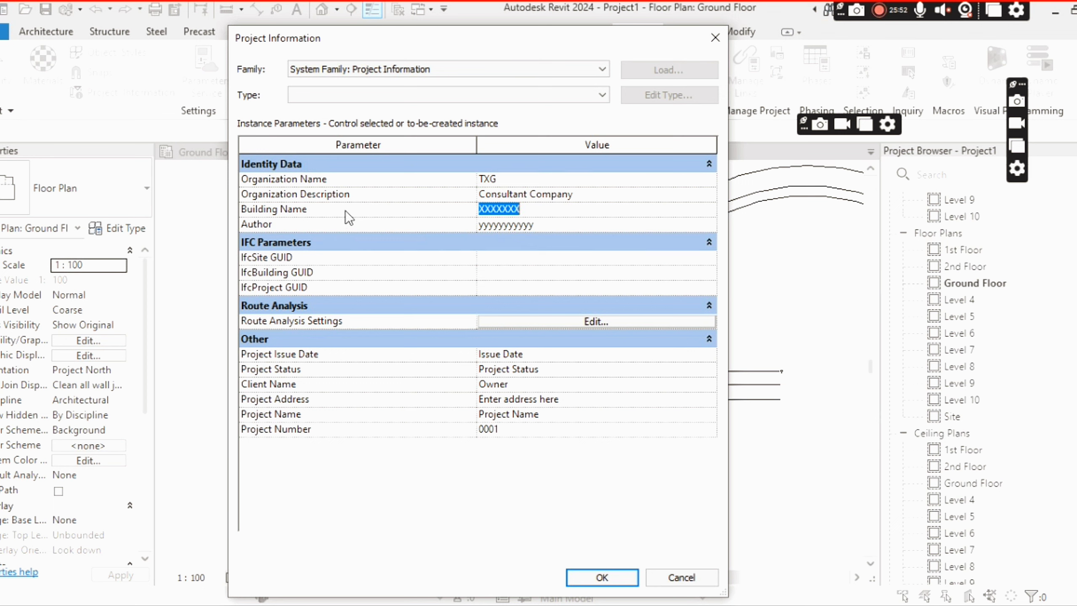
left_click(514, 179)
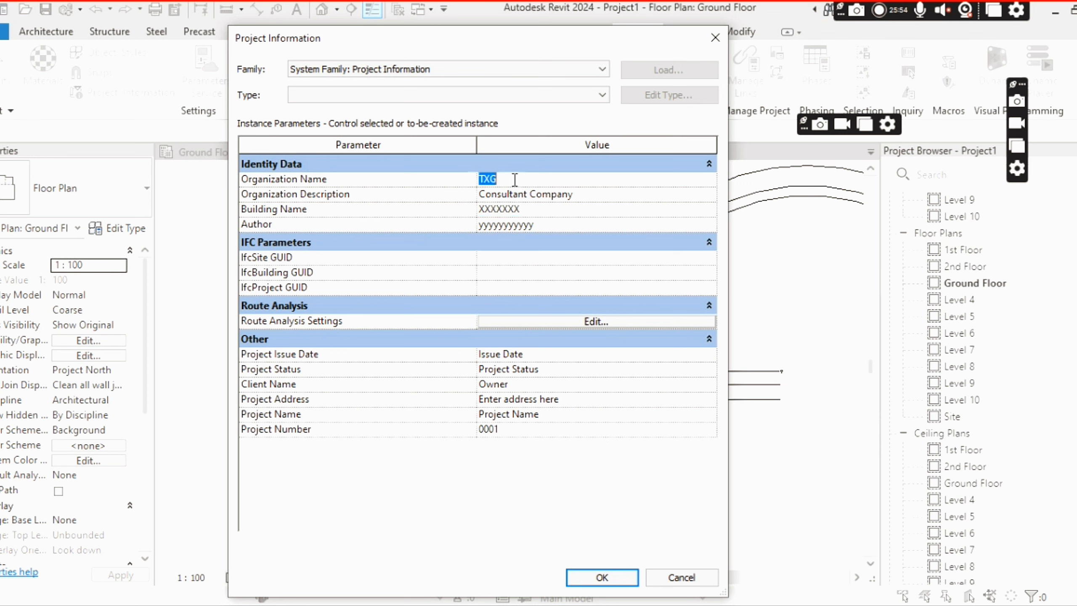
left_click(543, 226)
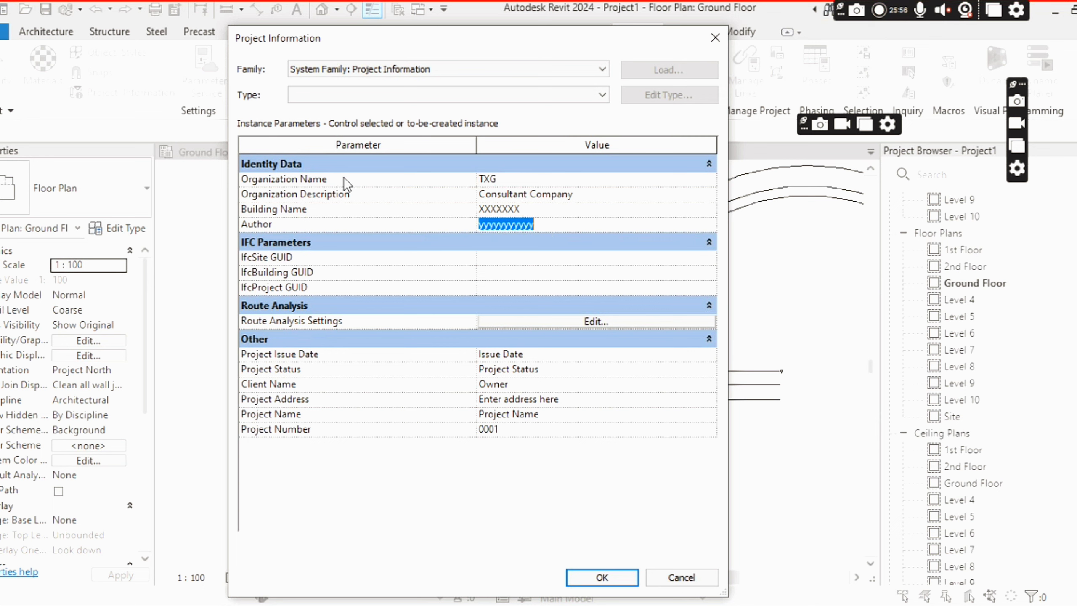
left_click(551, 221)
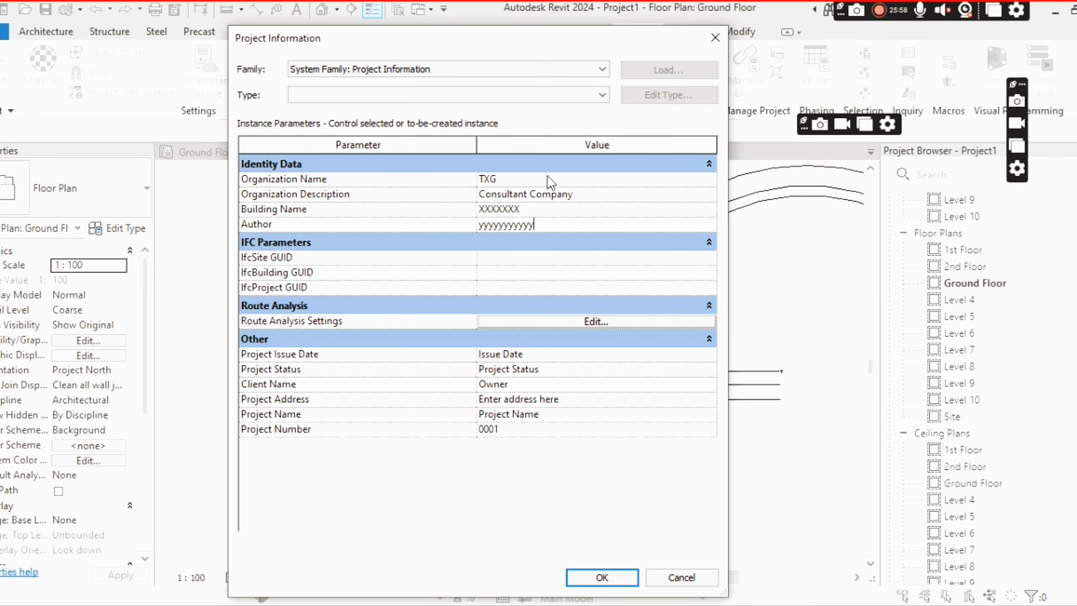
Examine the identity data and the IFC site, building and project GUID parameters in the project information.
left_click(547, 178)
left_click(547, 226)
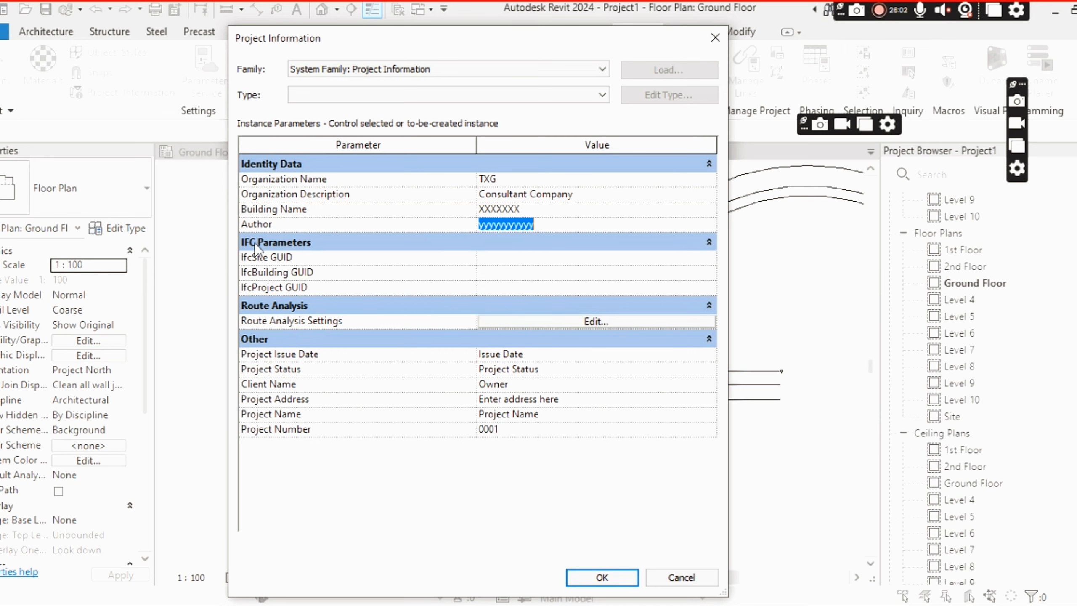
left_click(310, 258)
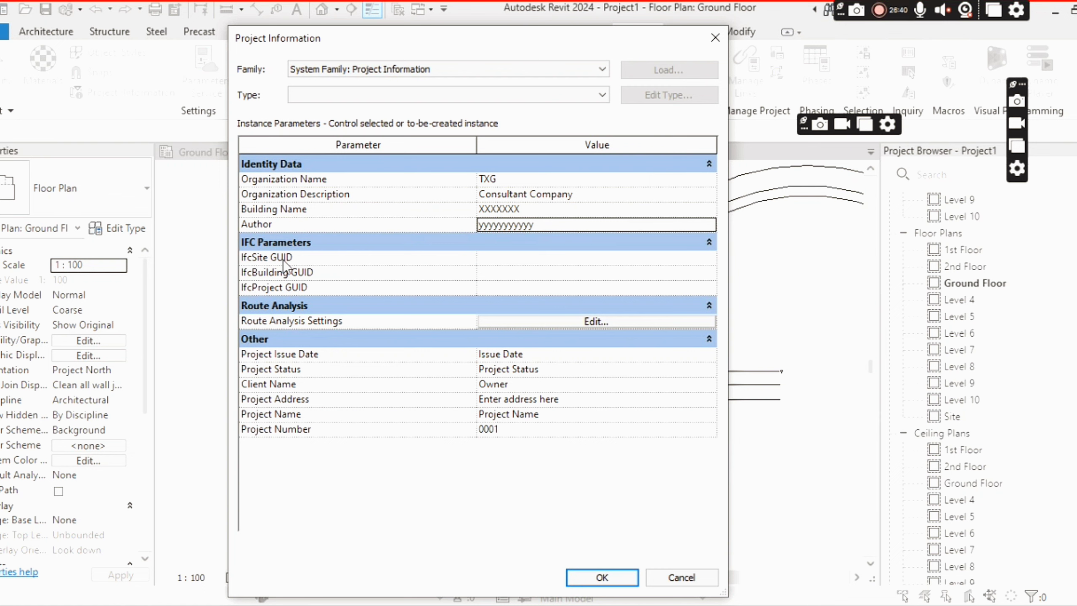
left_click(493, 259)
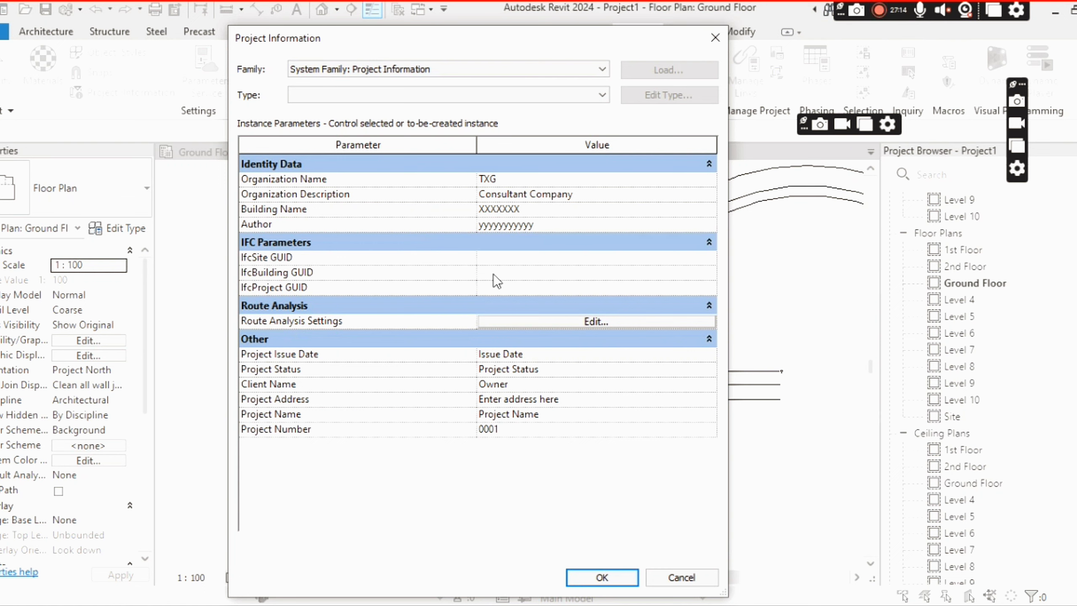
left_click(493, 274)
left_click(488, 287)
left_click(493, 258)
left_click(494, 285)
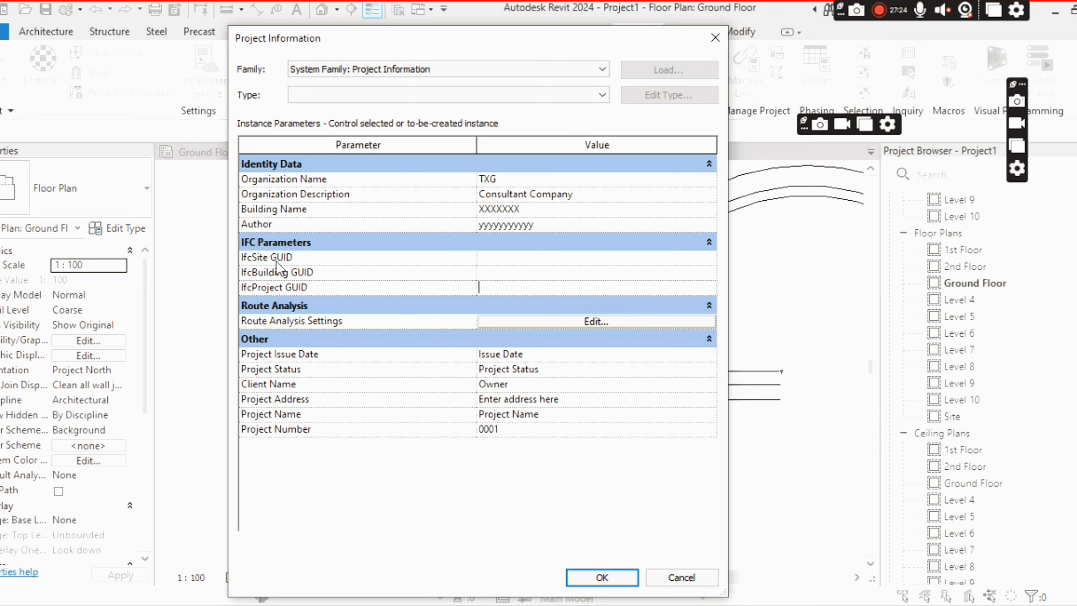
left_click(514, 258)
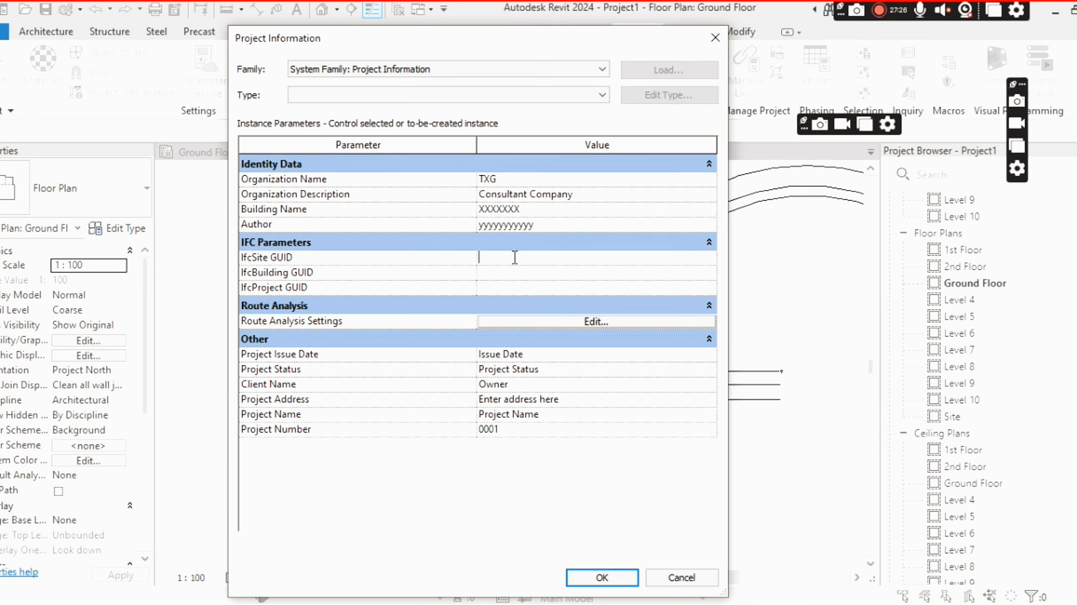
left_click(504, 271)
left_click(499, 255)
left_click(495, 271)
left_click(492, 261)
left_click(513, 273)
left_click(505, 284)
left_click(509, 262)
Review the model categories ignored as obstacles in the route analysis settings, then return to the project information.
left_click(601, 321)
scroll(303, 366, "down", 15)
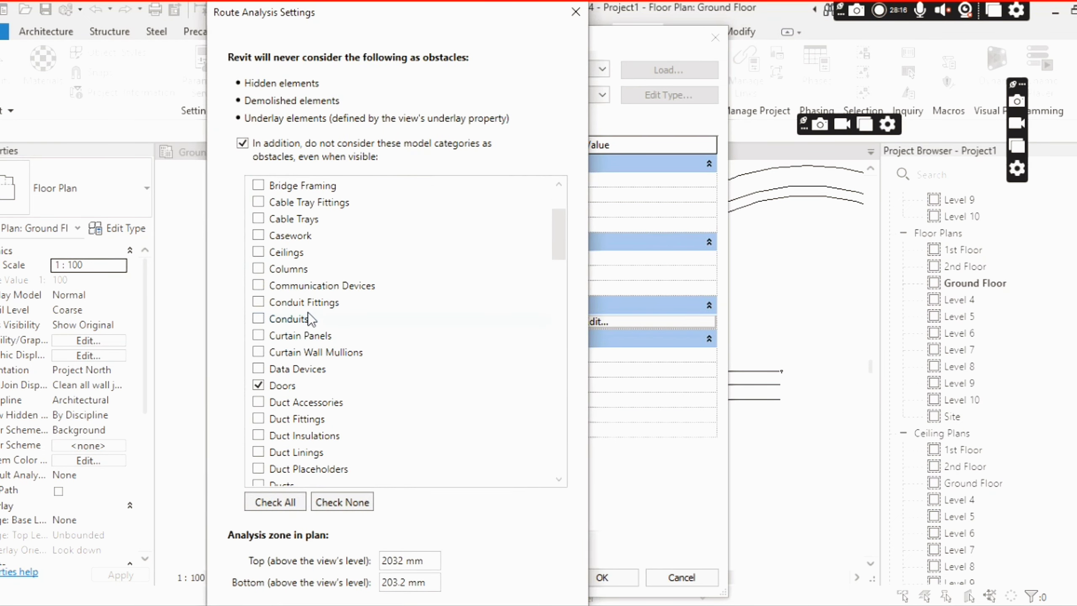
scroll(304, 367, "down", 11)
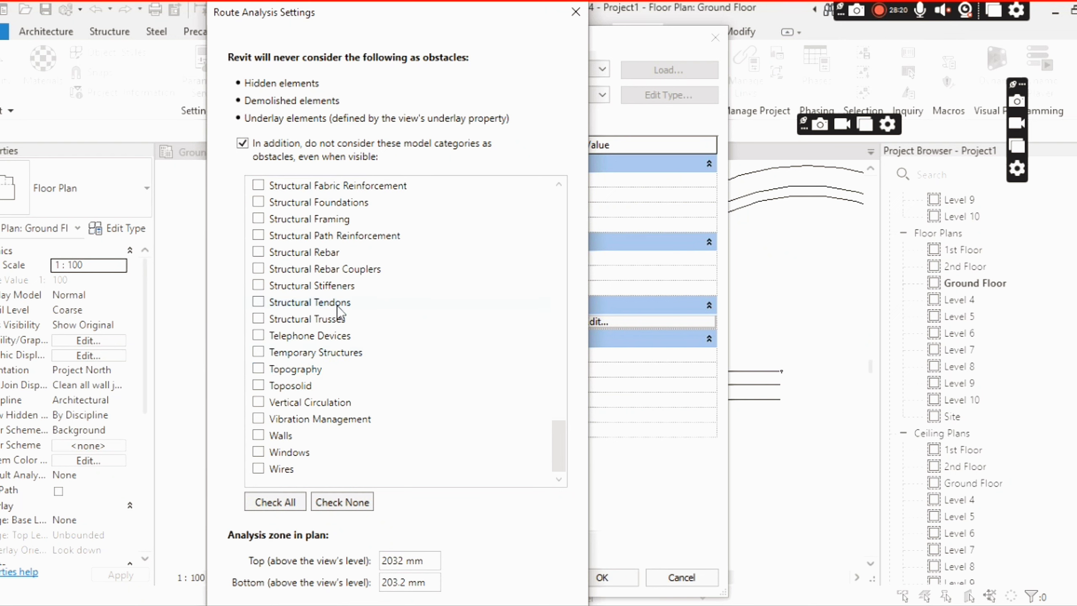
scroll(297, 263, "up", 13)
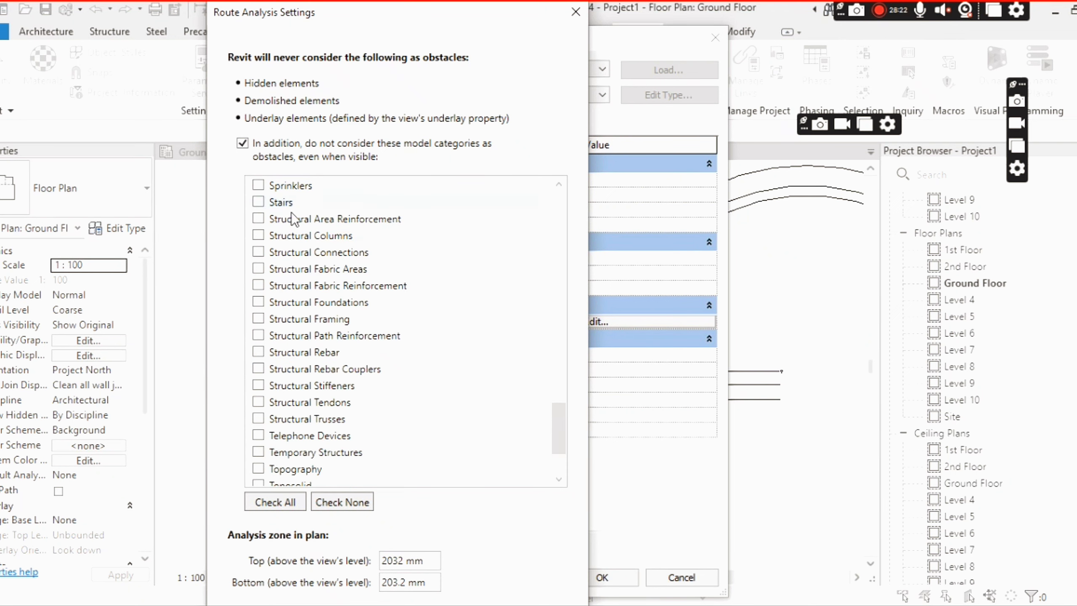
scroll(295, 252, "up", 13)
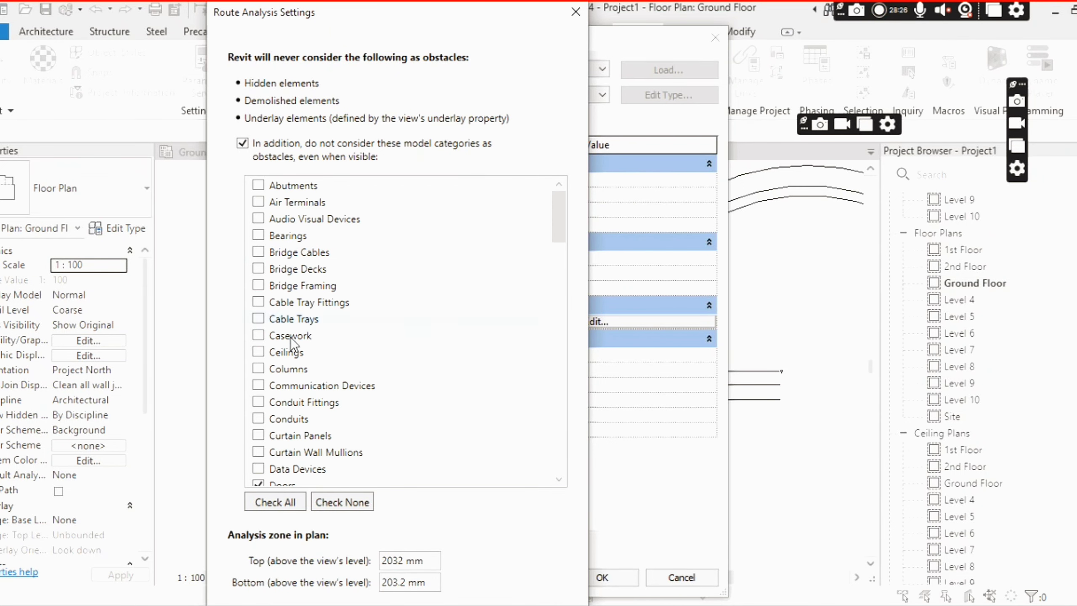
scroll(308, 372, "down", 6)
left_click(575, 11)
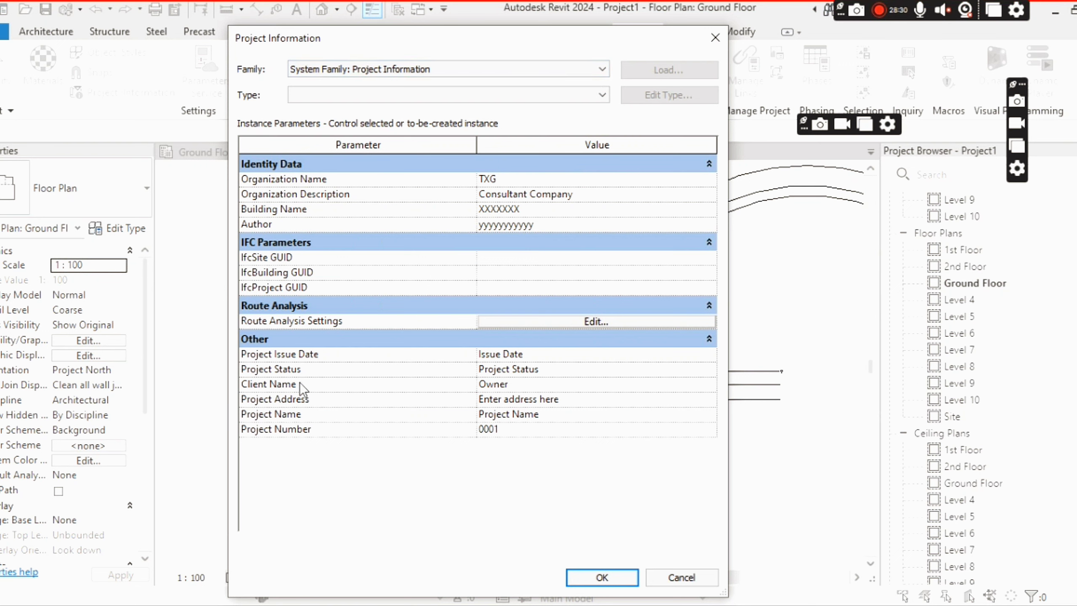
Set the project issue date to 25/01/2025.
left_click(555, 358)
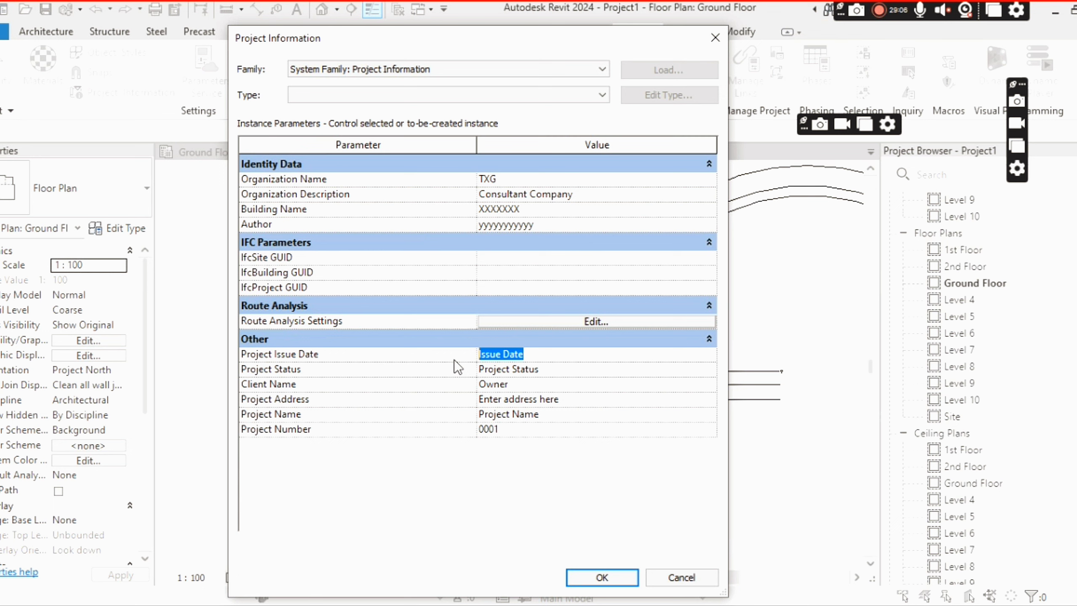
type("25/0")
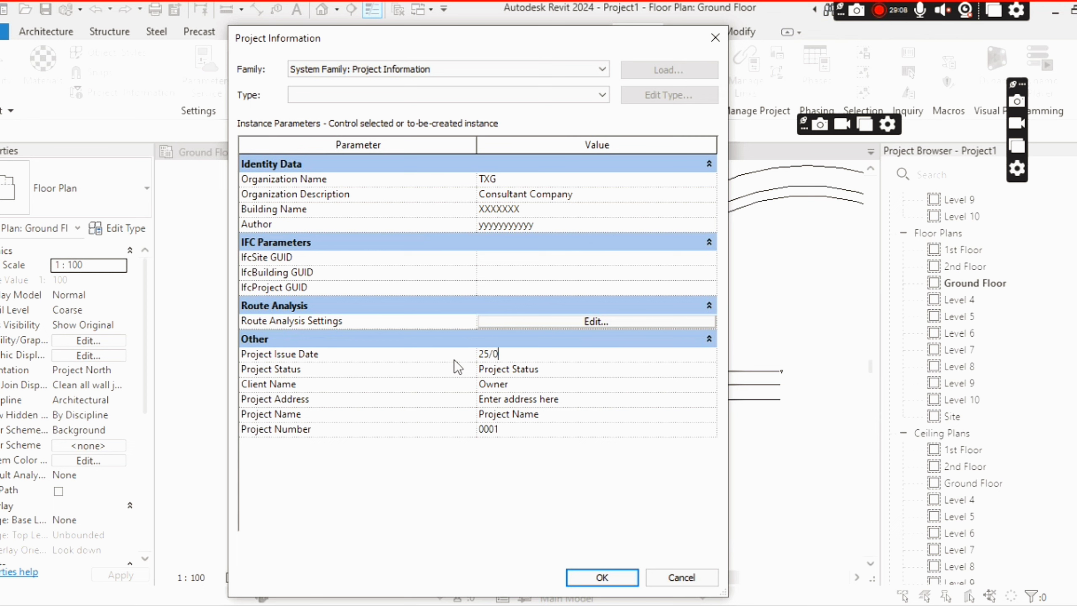
type("1/2025")
left_click(552, 368)
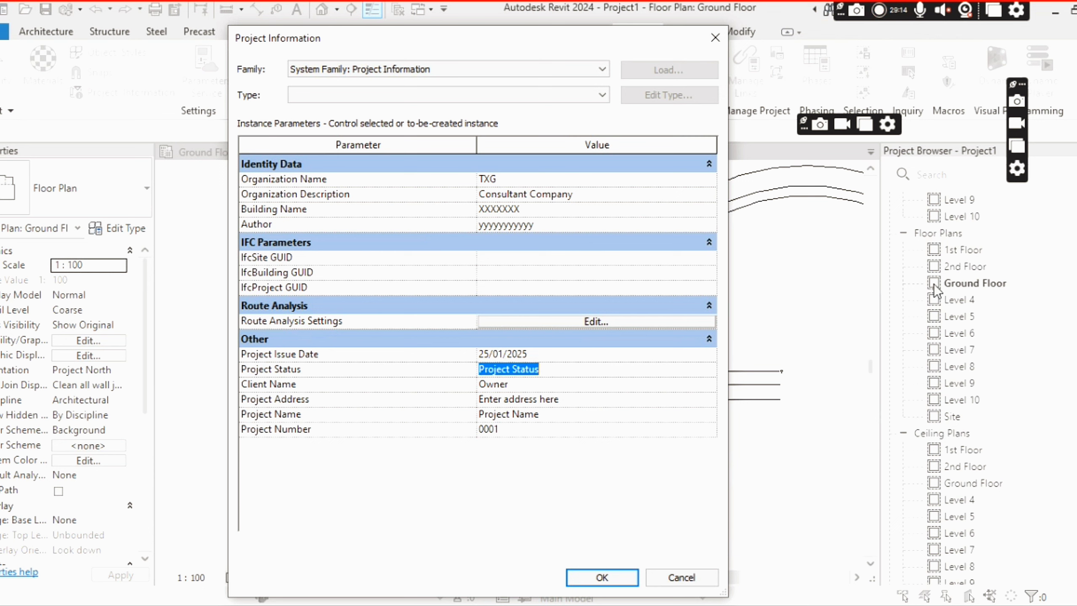
left_click(544, 354)
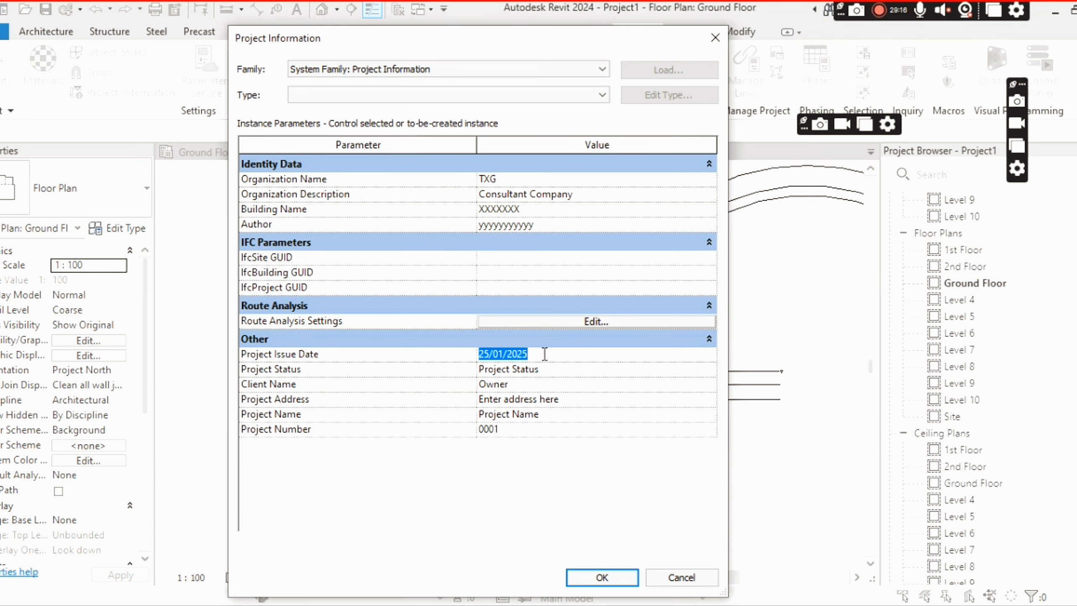
left_click(551, 369)
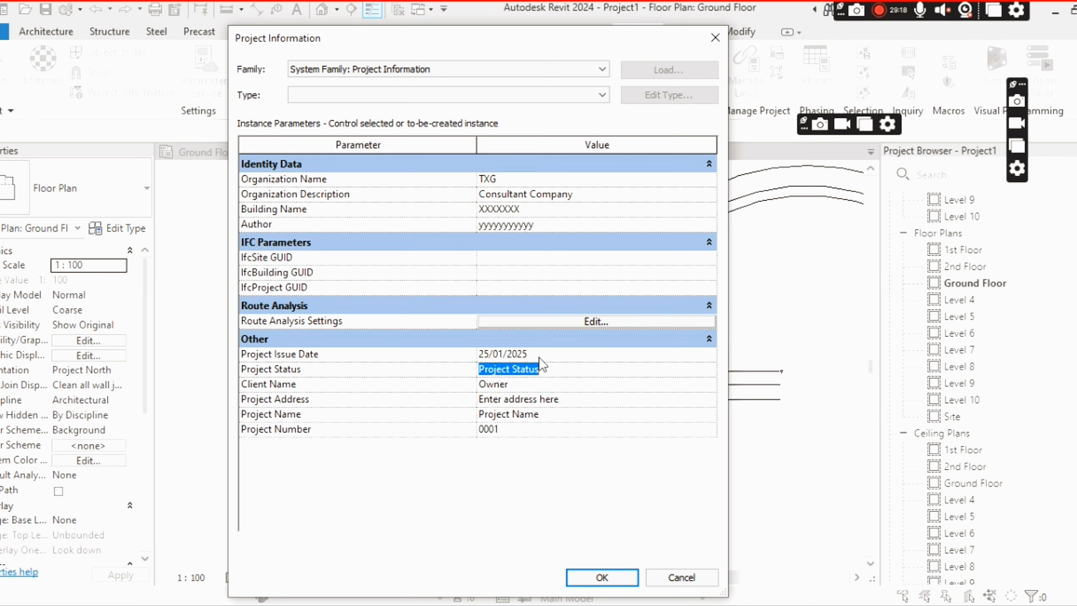
left_click(558, 354)
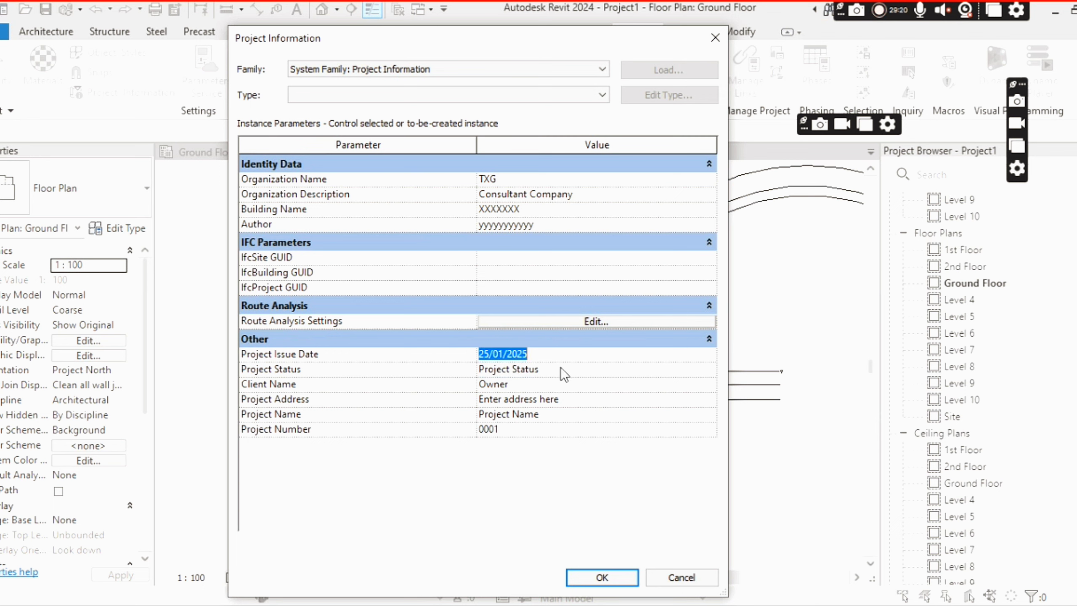
left_click(560, 369)
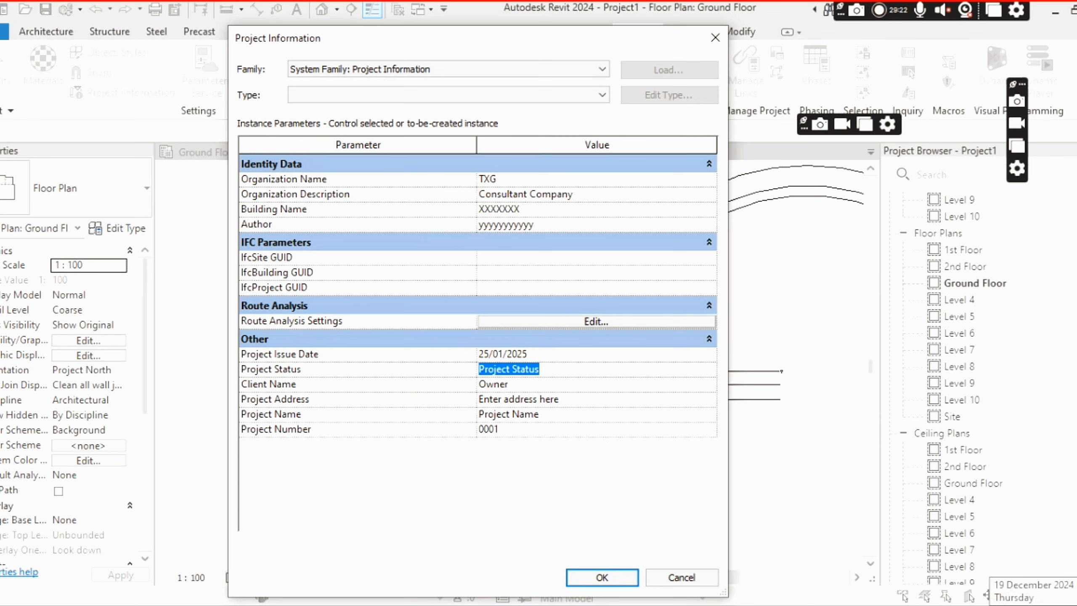
left_click(540, 355)
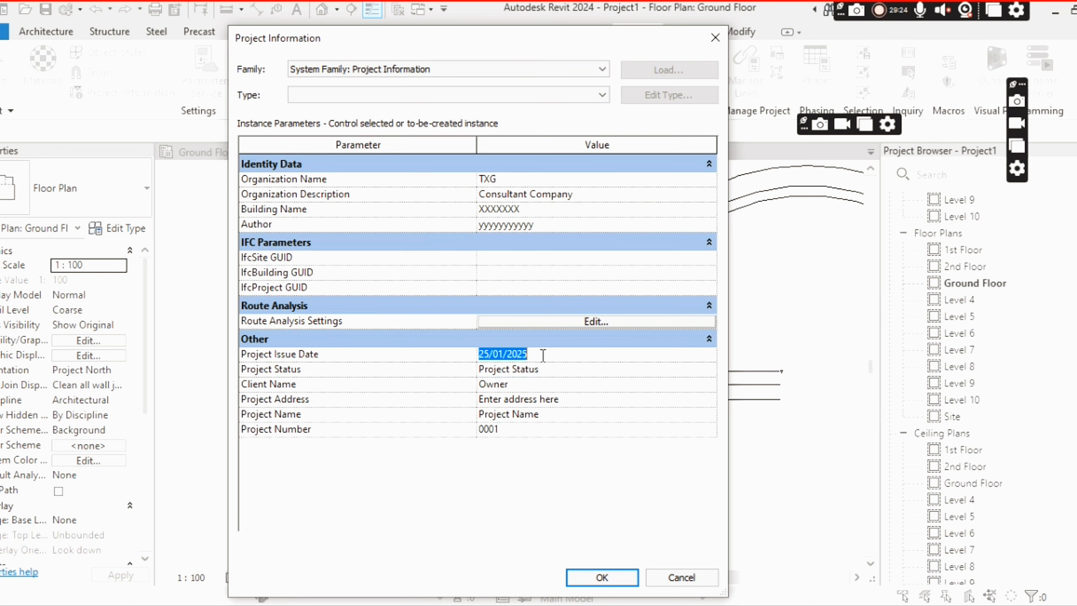
left_click(547, 367)
left_click(544, 353)
left_click(548, 368)
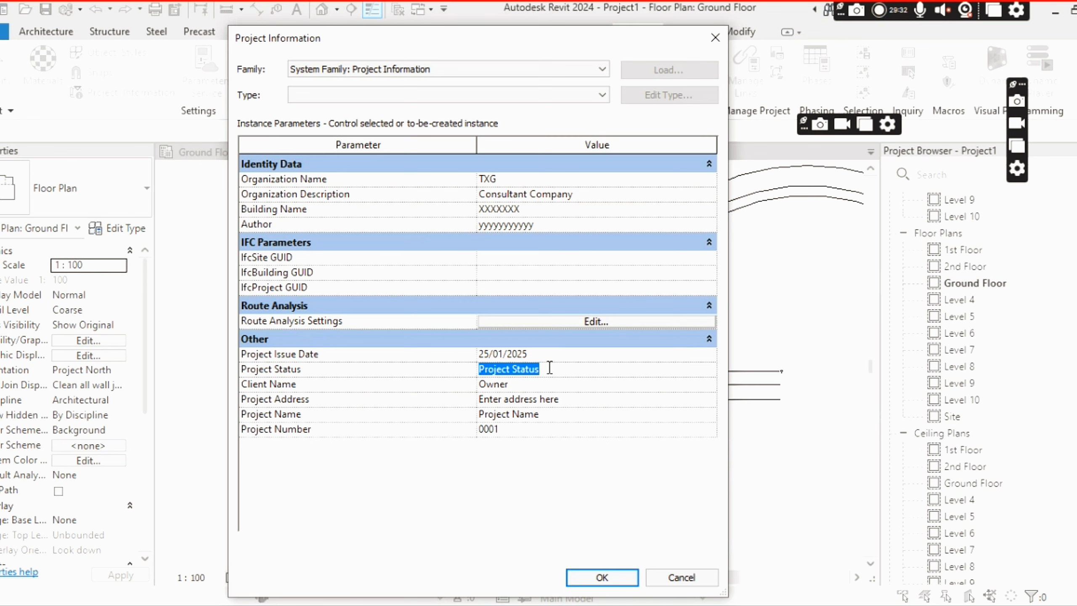
left_click(548, 356)
Set the project status to "Existing Project (Point Cloud)".
left_click(550, 368)
type("Existi")
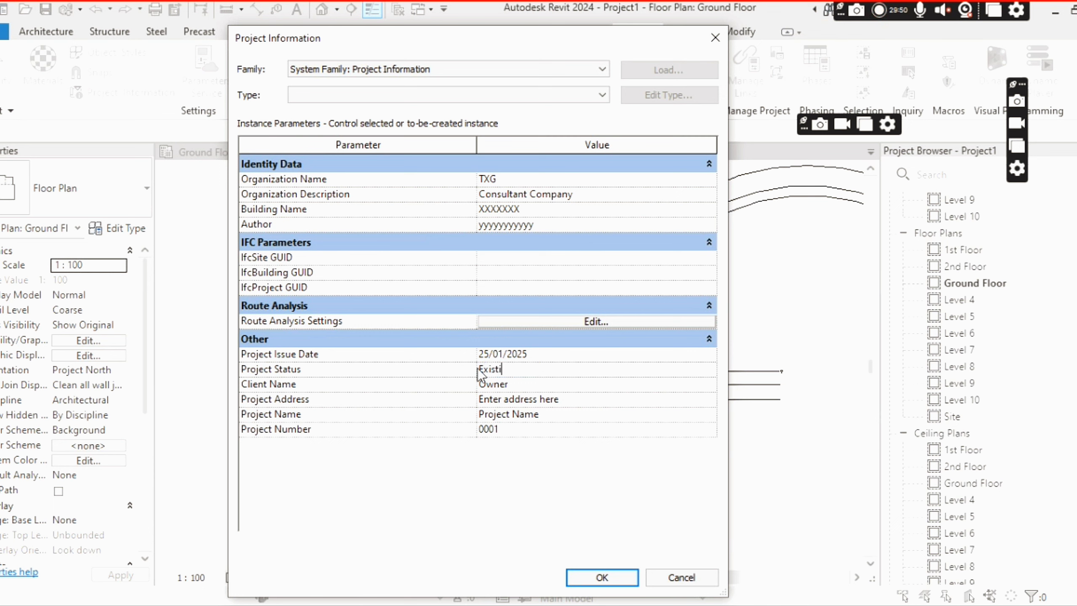
type("ng Project")
left_click(539, 385)
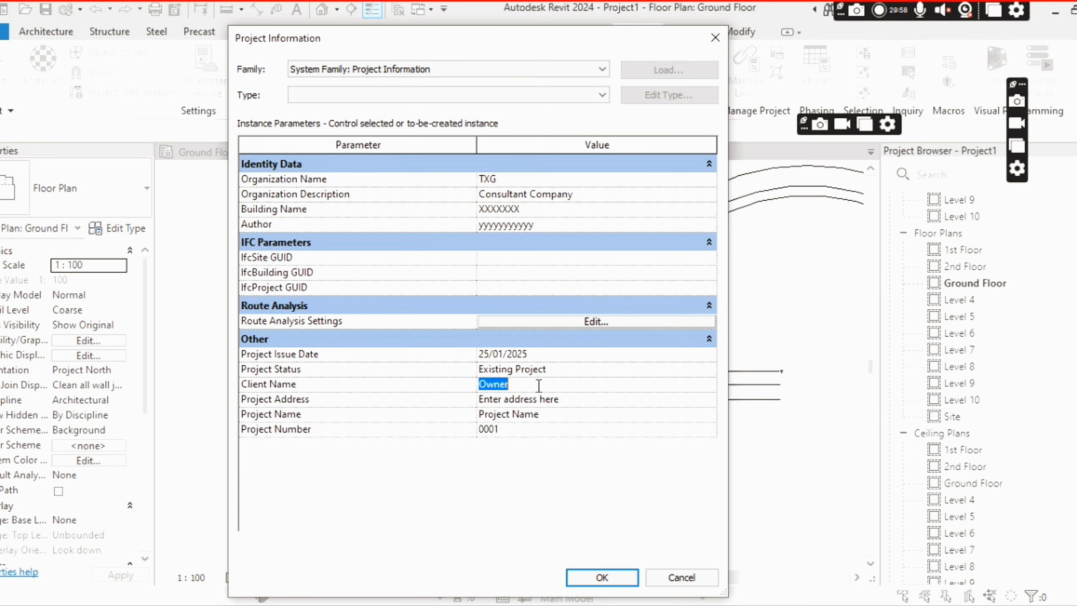
left_click(587, 369)
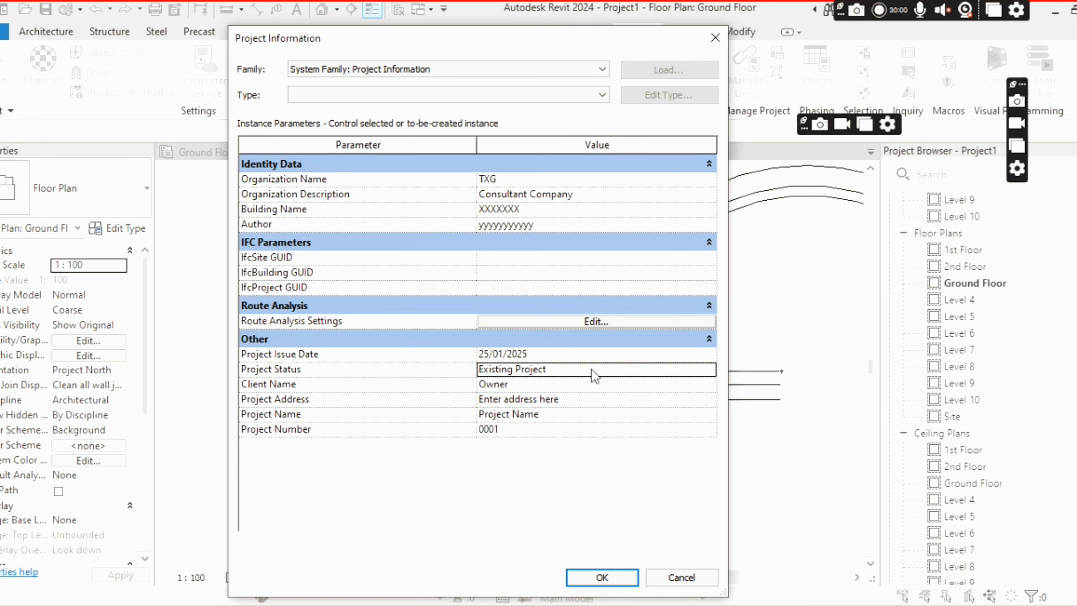
left_click(526, 388)
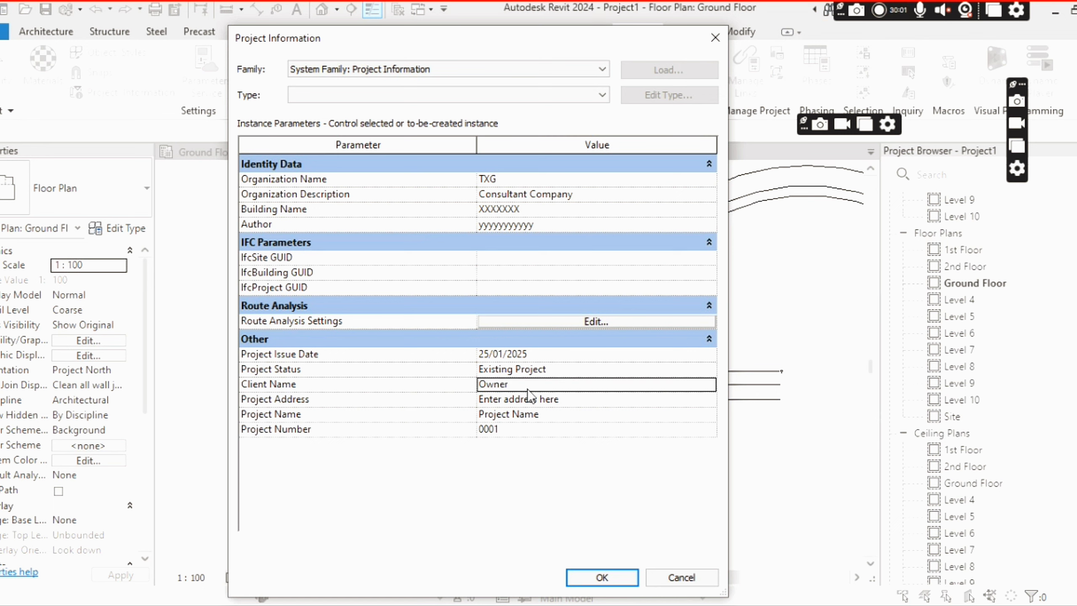
left_click(567, 372)
left_click(569, 372)
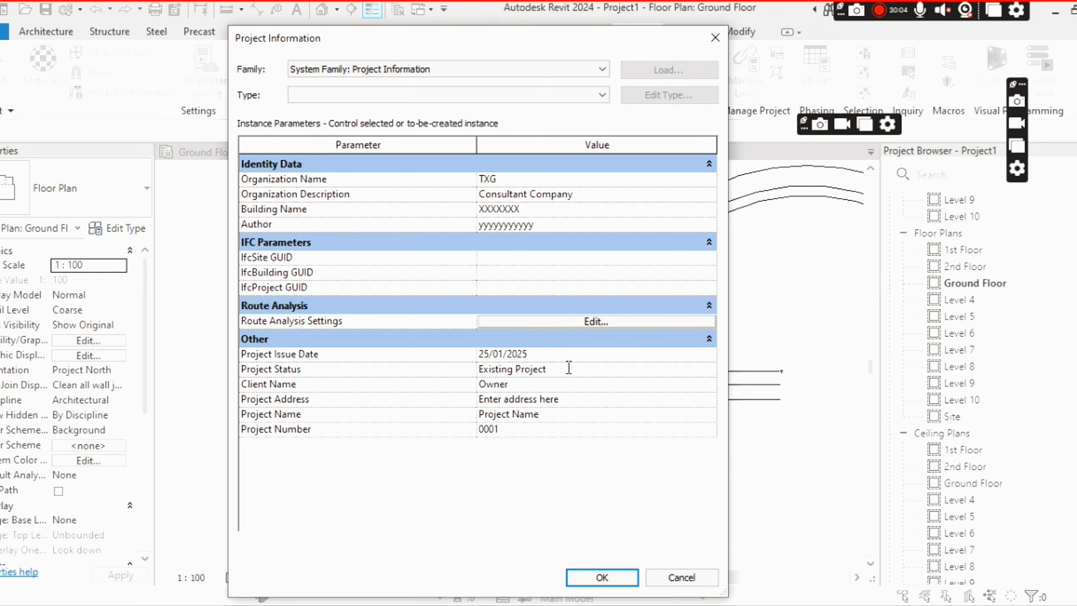
type("(Point Cloud)")
Set the client name in the project information to "L & T PVT LTD".
left_click(545, 383)
double_click(545, 384)
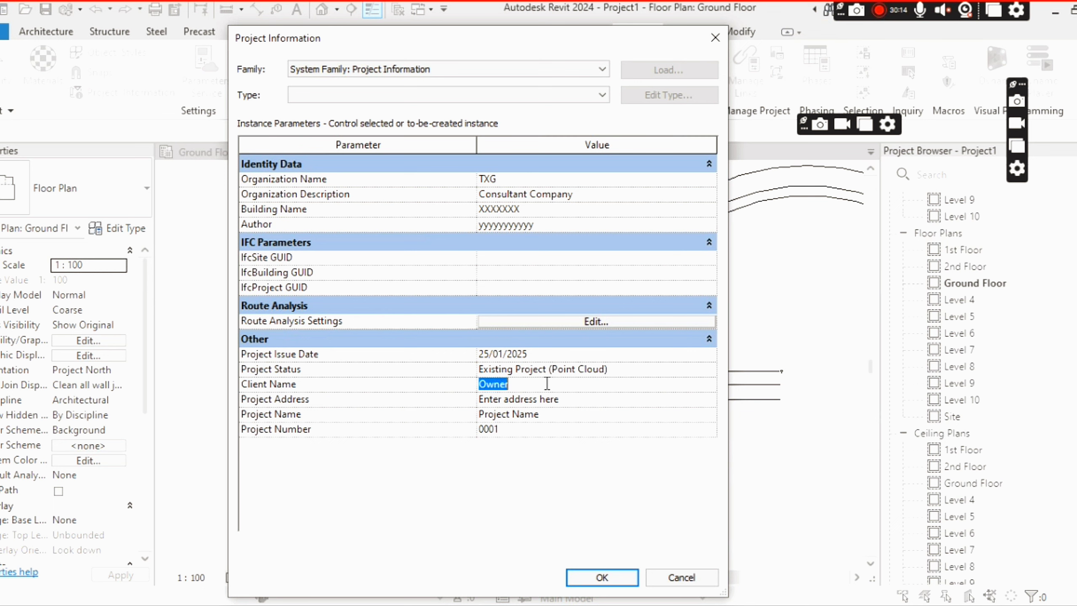
left_click(621, 369)
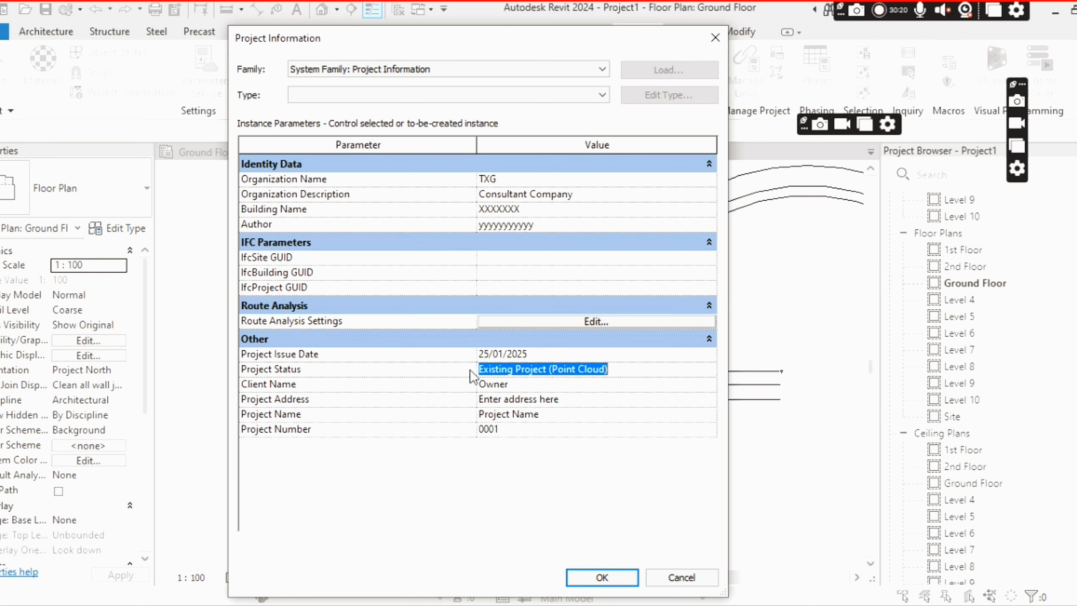
left_click(573, 377)
left_click(635, 367)
left_click(558, 384)
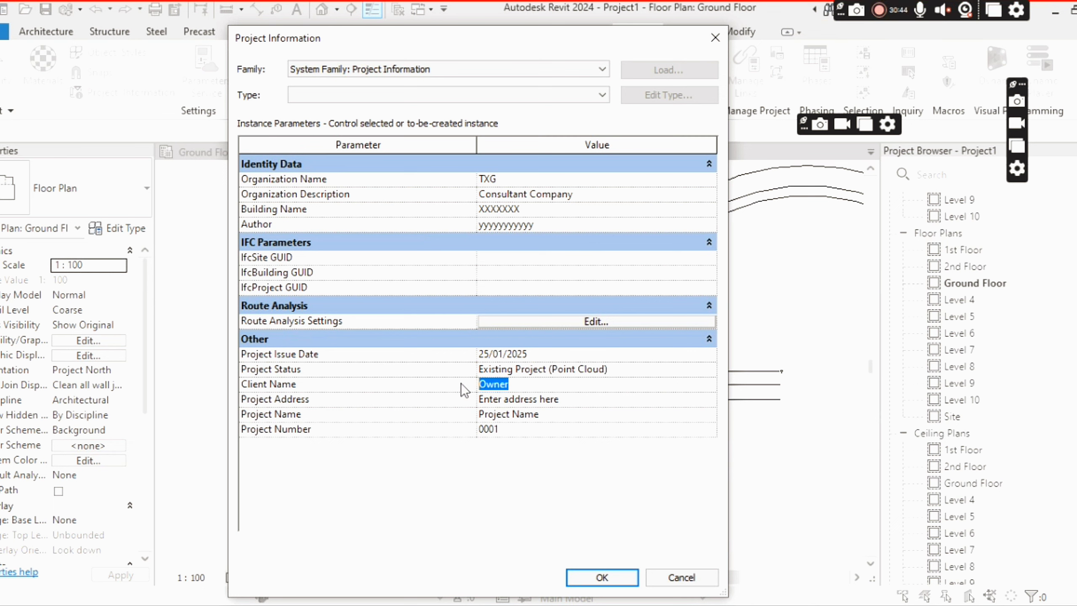
type("L")
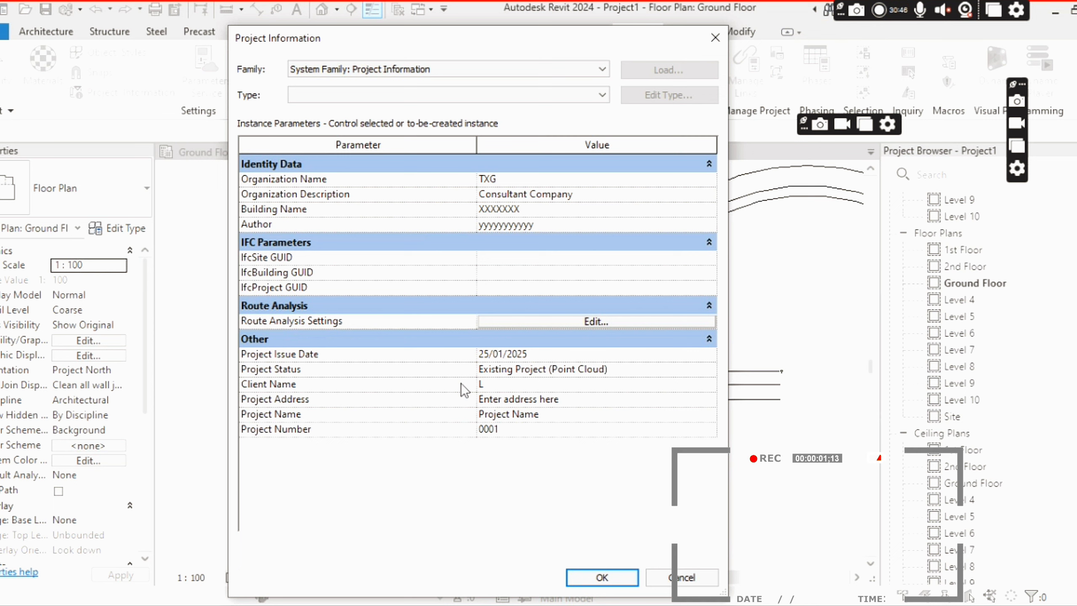
type(" & T P")
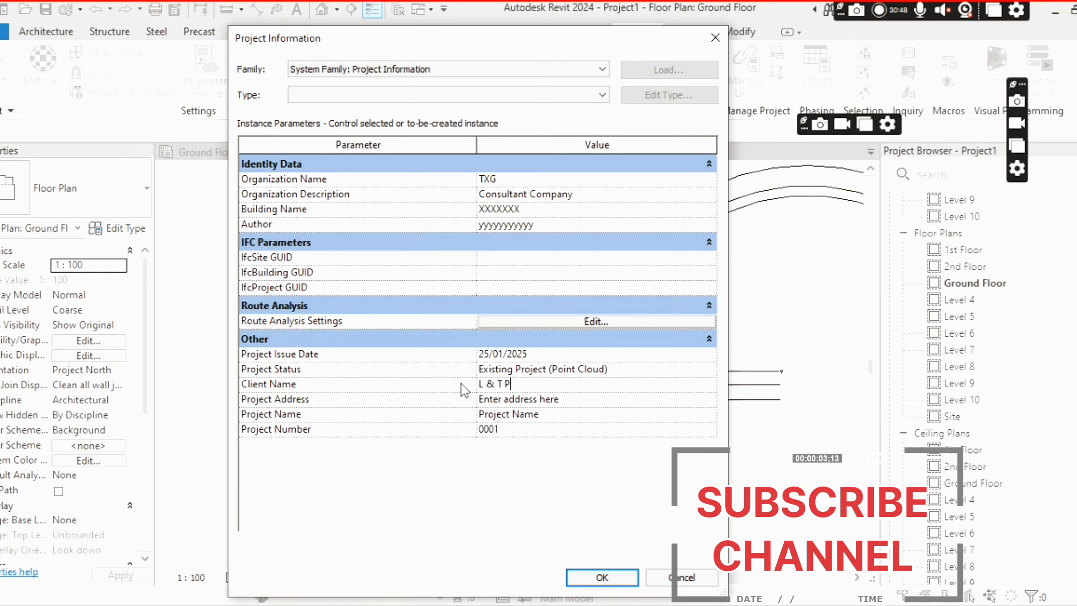
type("VT LTD")
Replace the placeholder project address with the first line of the address in the multi-line text editor.
left_click(581, 399)
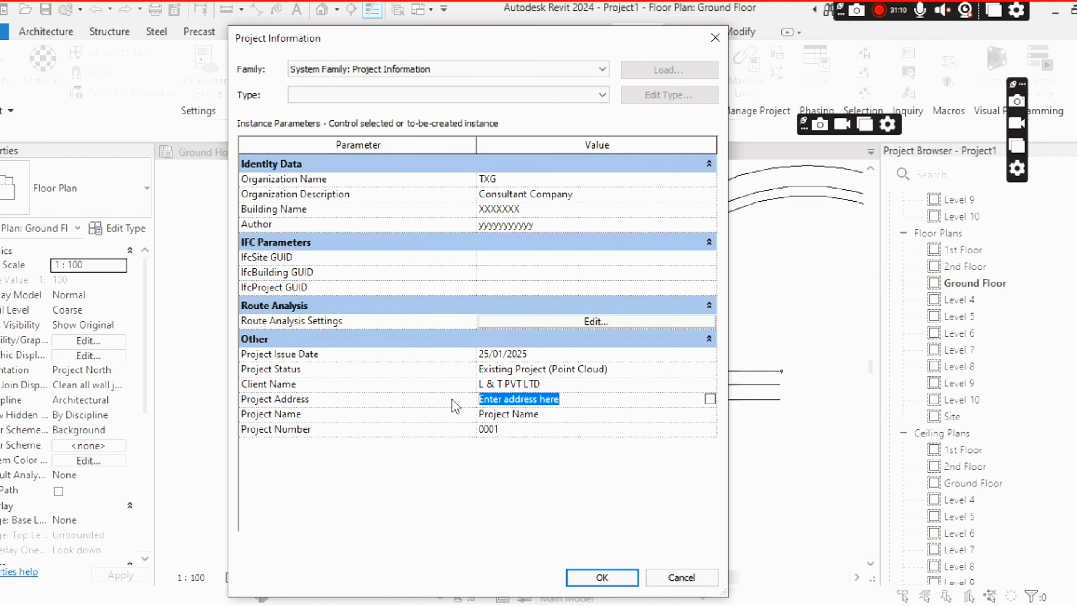
left_click(589, 402)
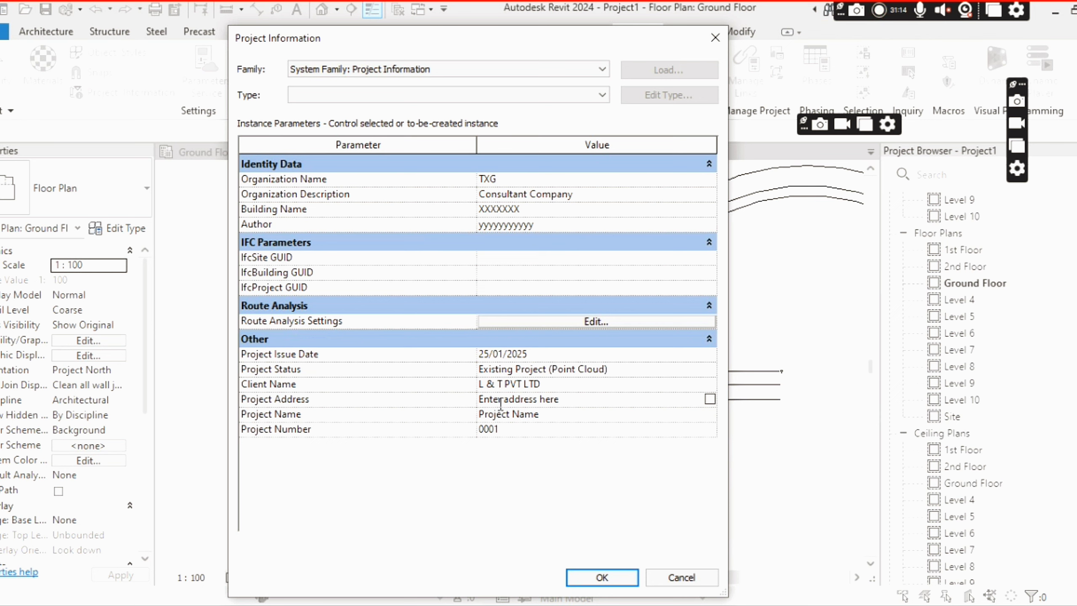
left_click(708, 399)
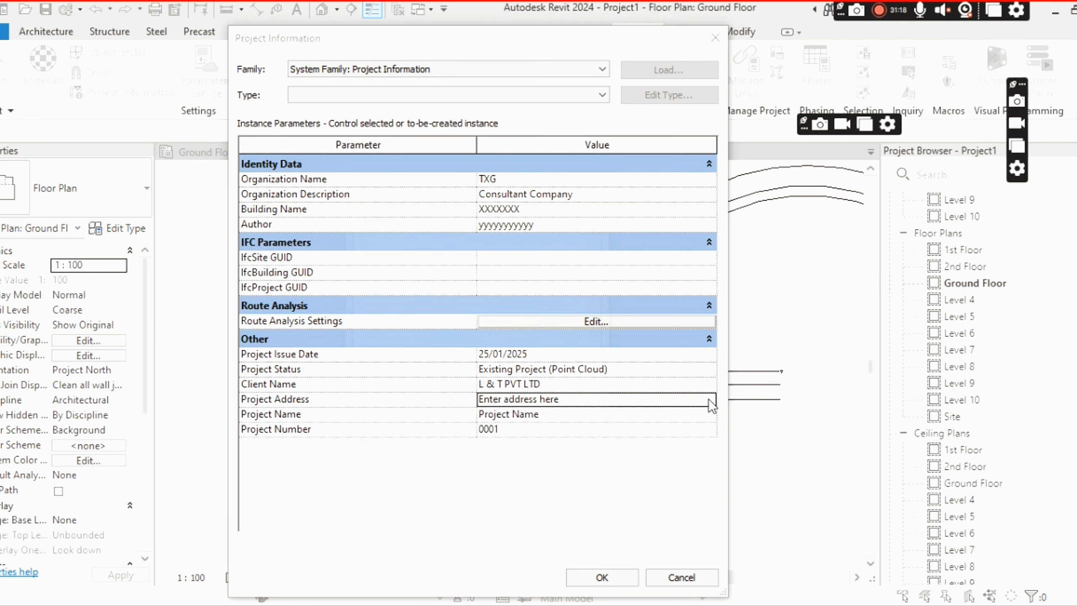
left_click(440, 216)
left_click_drag(440, 216, 329, 215)
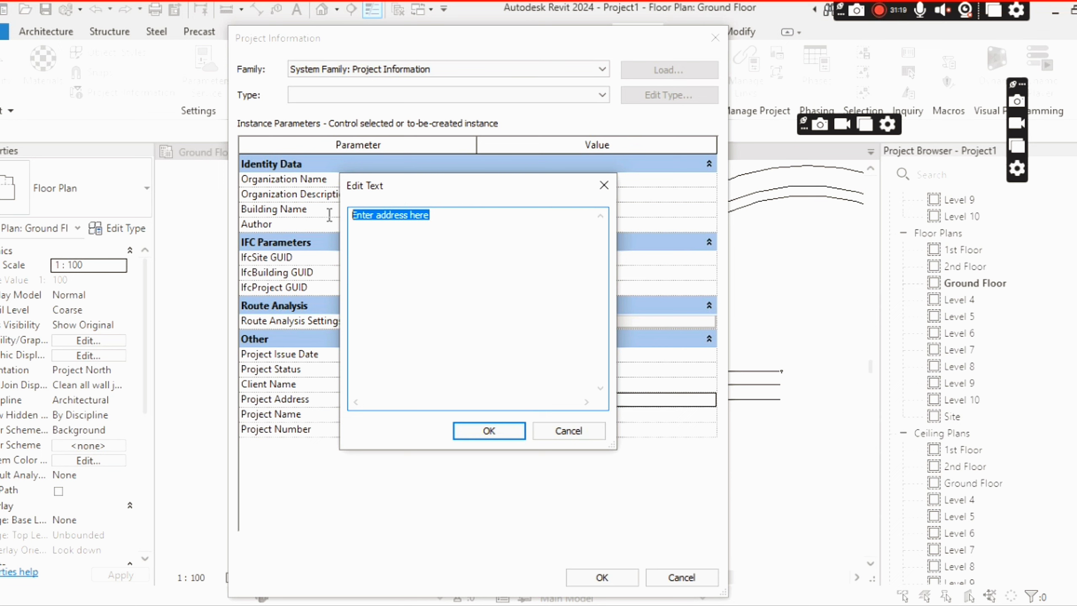
type("Jum")
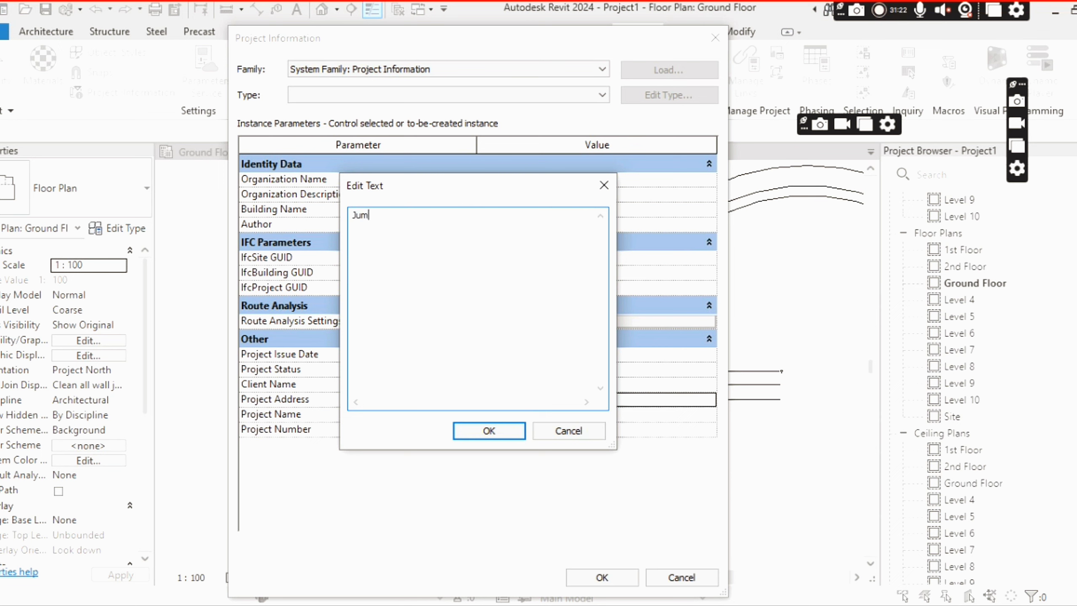
type("eriah Beech")
key("BackSpace")
type(",Dubai")
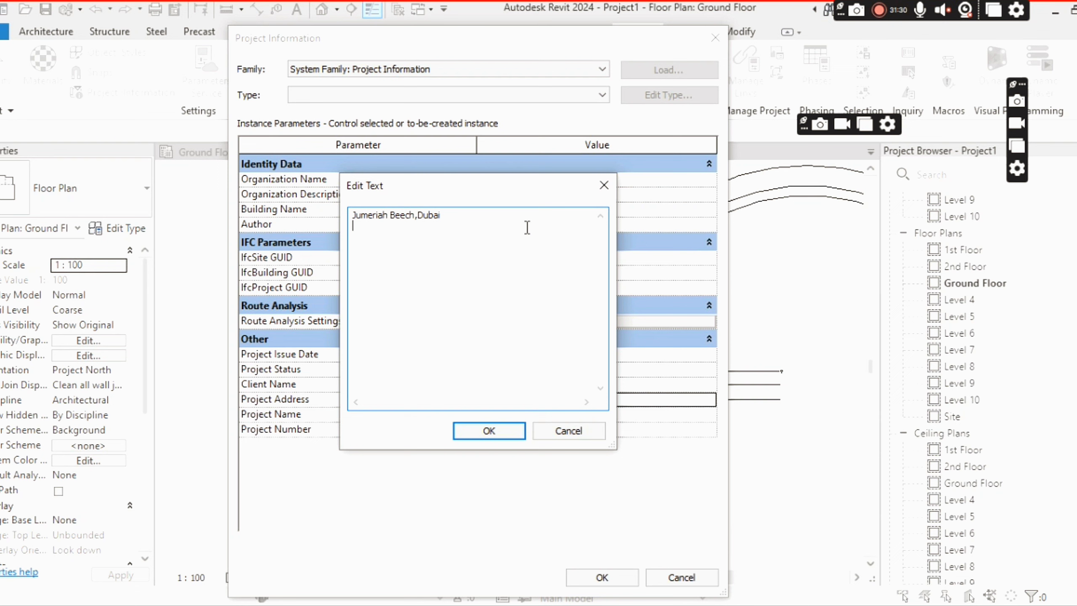
Add the street and country as separate lines of the project address and accept the text.
key("Return")
type("Jumeriah")
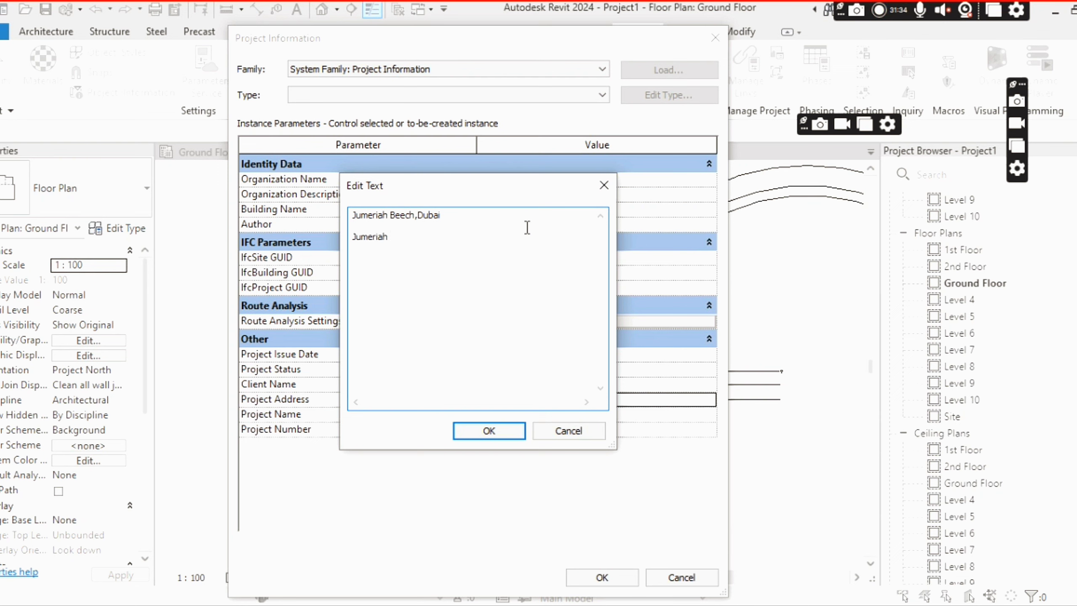
type(" Str")
type("eet")
type("u")
type("U")
type(".A.E")
left_click(508, 433)
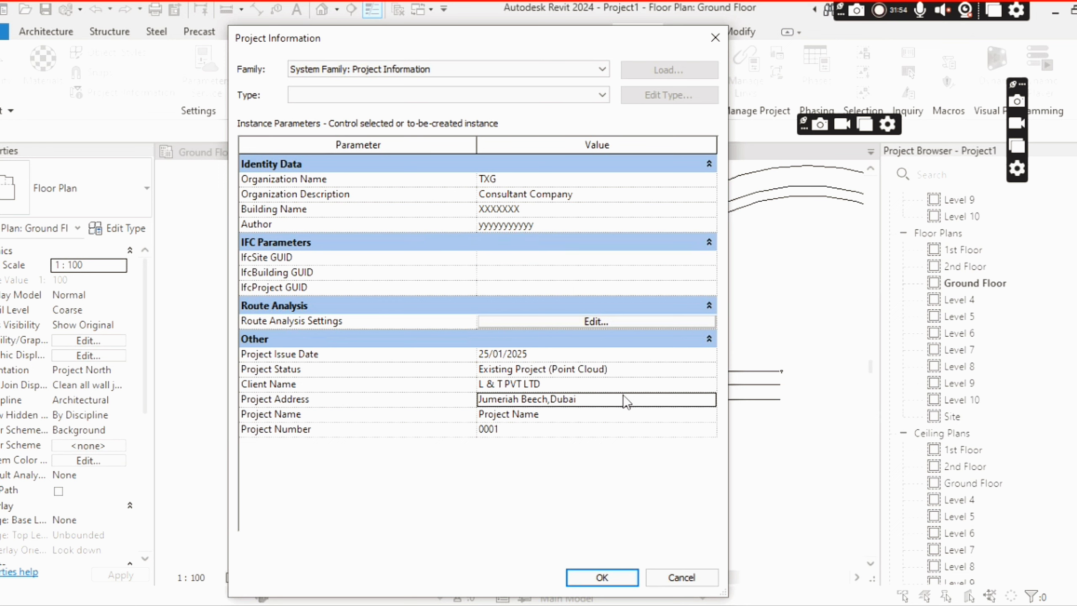
Reopen the project address text to check all its lines, then return to the project information.
left_click(655, 398)
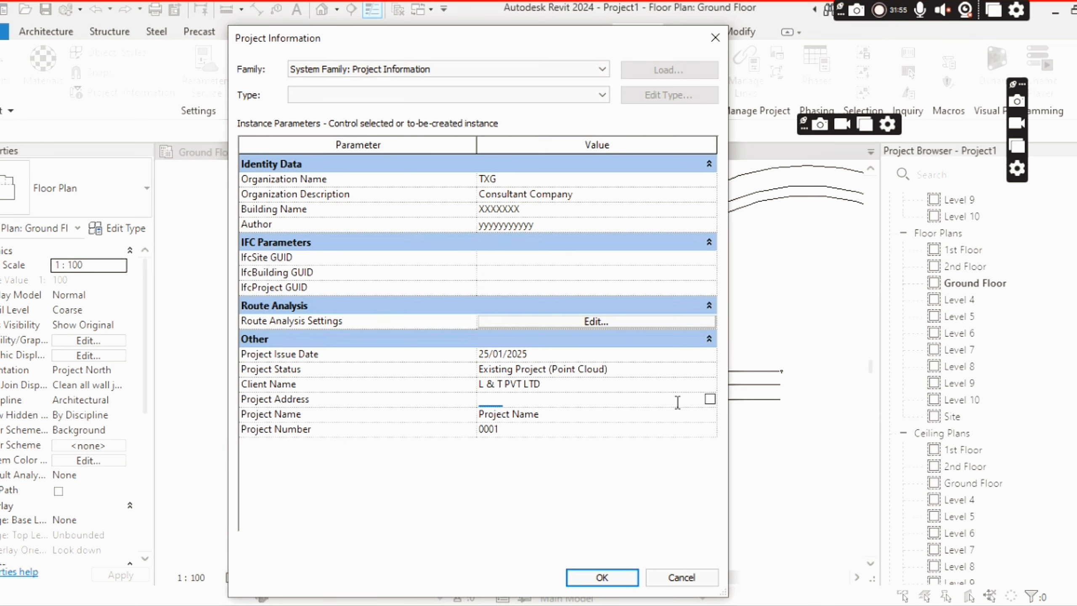
left_click(710, 401)
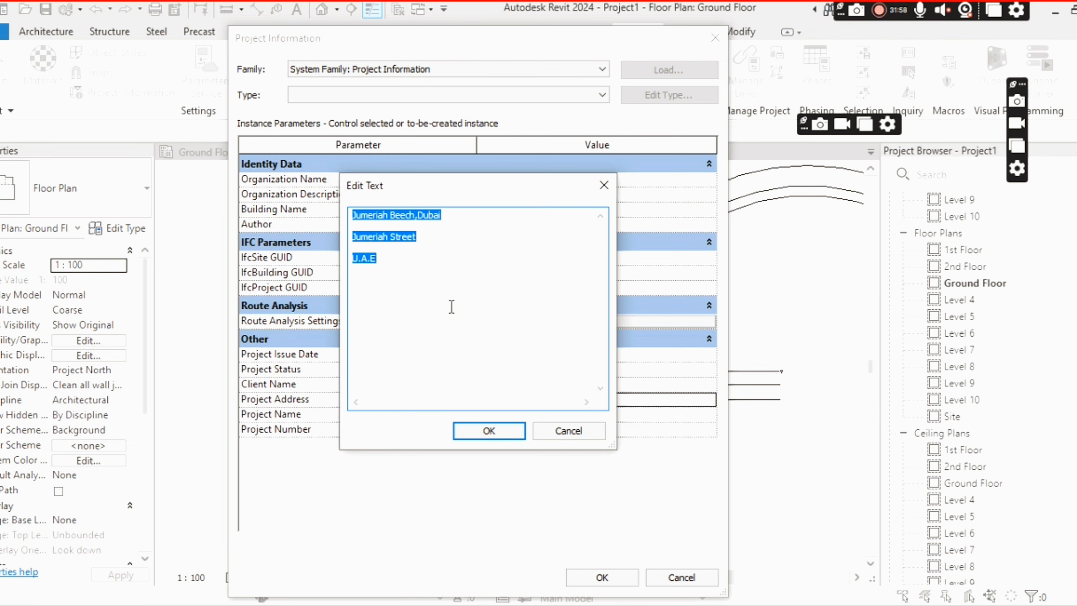
left_click(471, 431)
Set the project name in the project information to "5 Star Hotel Project".
left_click(518, 417)
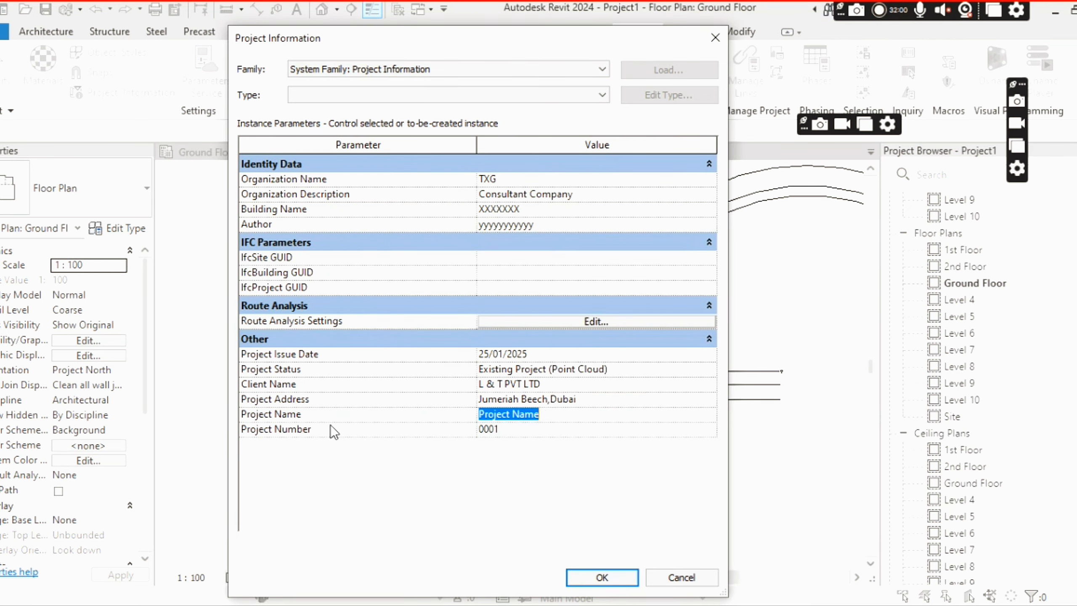
left_click_drag(539, 416, 456, 423)
left_click(370, 435)
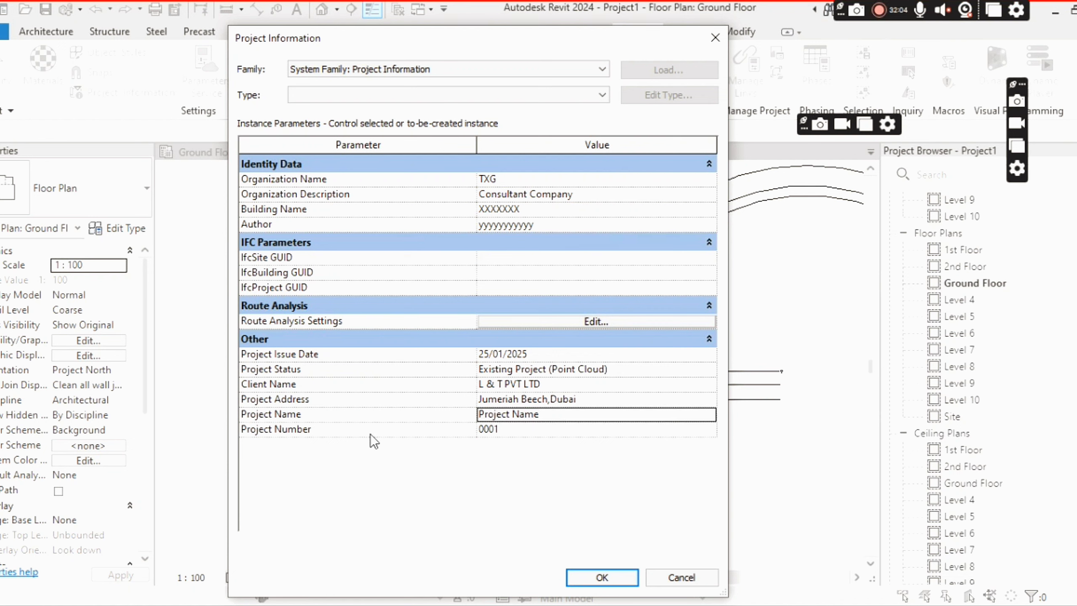
left_click(559, 414)
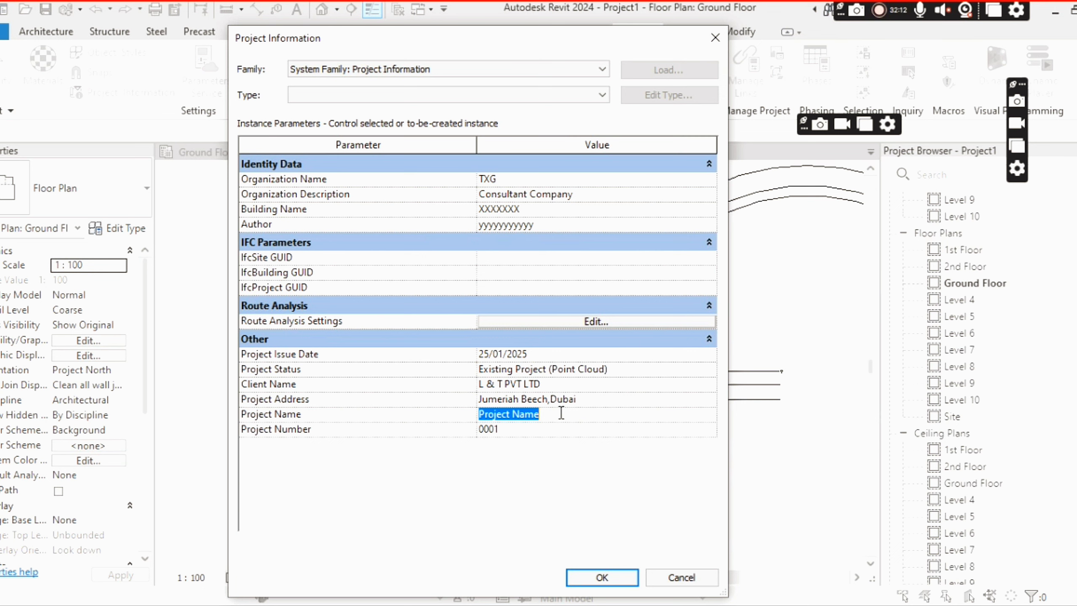
type("5 star")
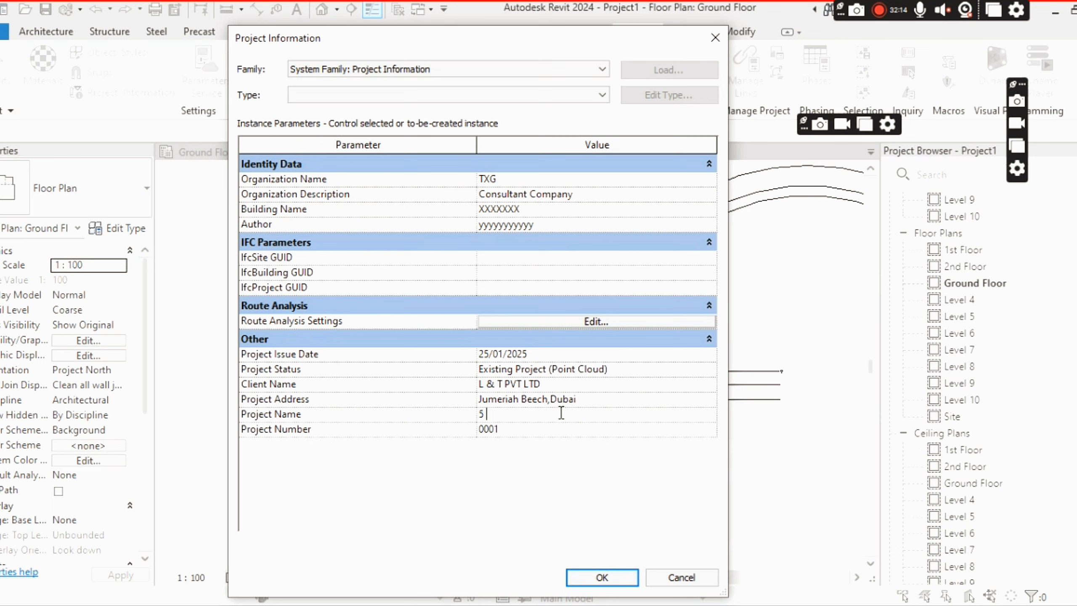
key("BackSpace")
key("BackSpace")
key("BackSpace")
key("BackSpace")
type("Star")
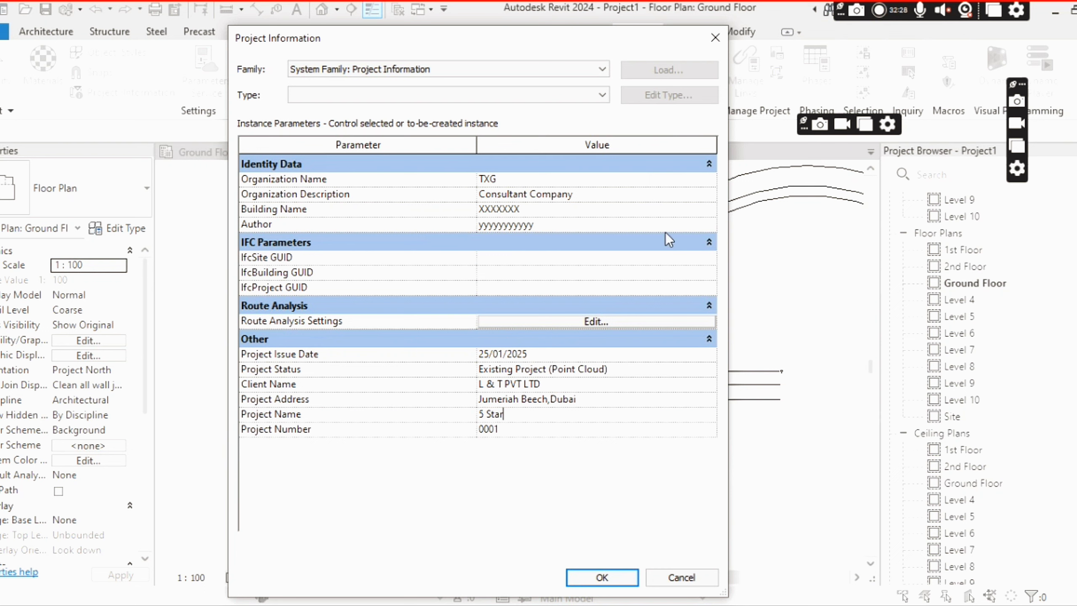
left_click_drag(515, 414, 467, 415)
left_click(519, 414)
type("Hotel Project")
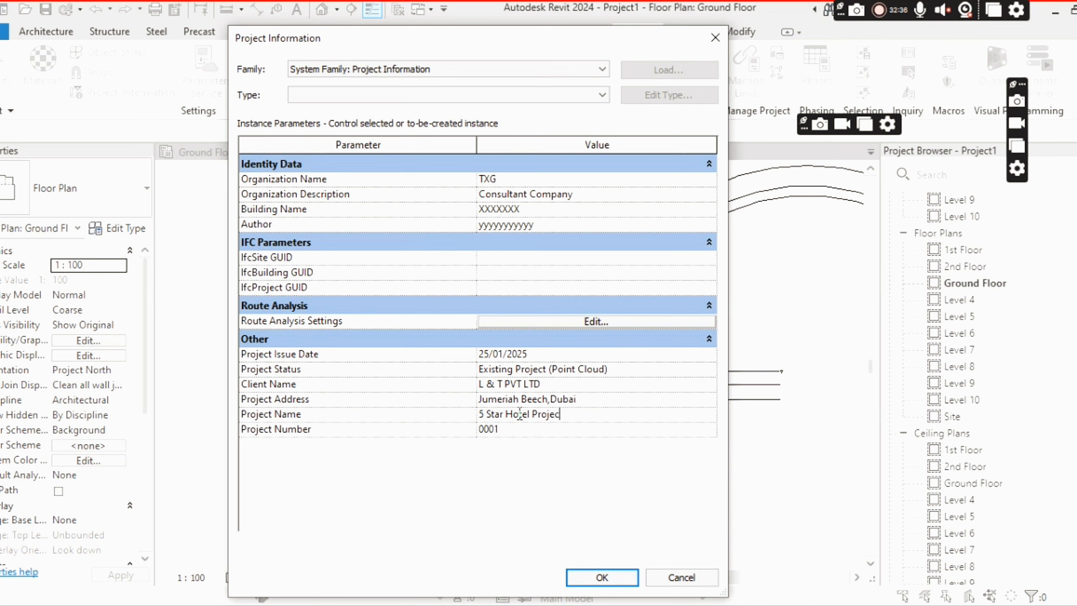
Set the project number in the project information to 524604.
left_click(518, 431)
left_click(584, 414)
left_click(518, 432)
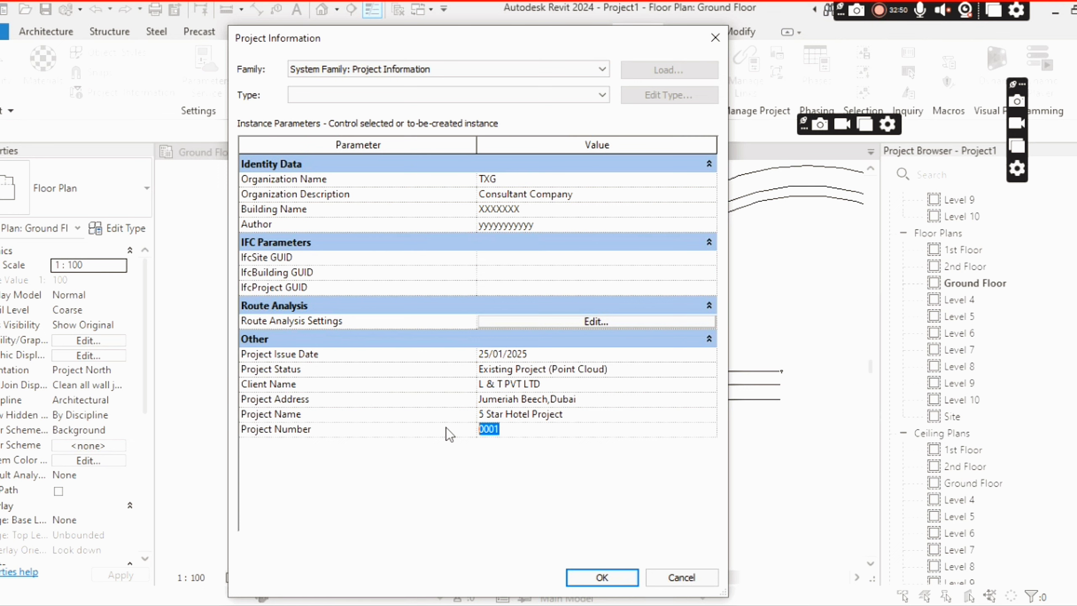
type("524604")
Check the address, number, name, client and issue date entries, then apply the project information.
left_click(581, 400)
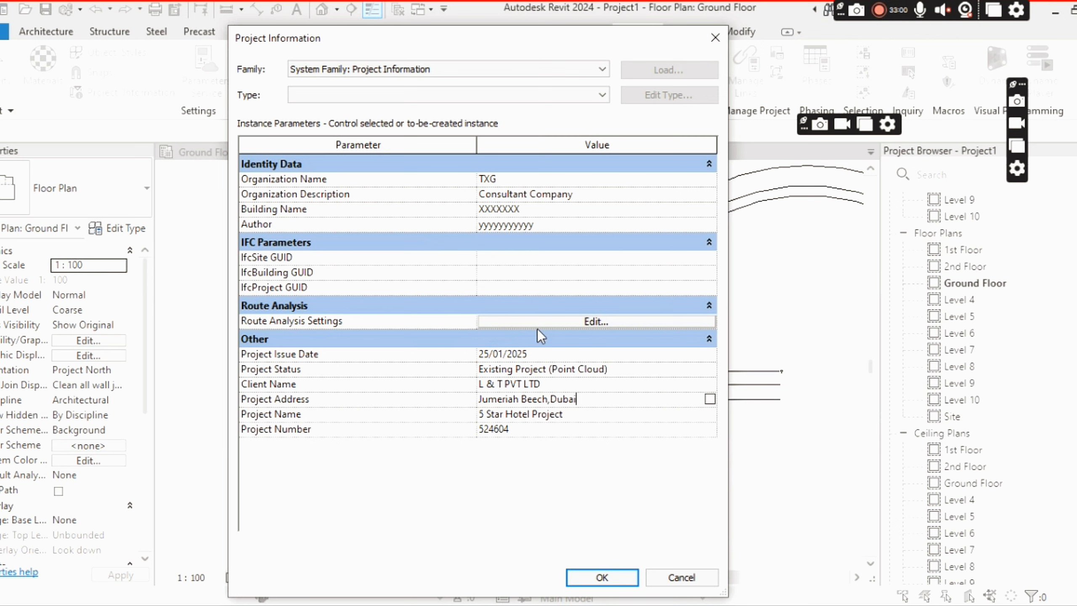
left_click(521, 430)
left_click(567, 417)
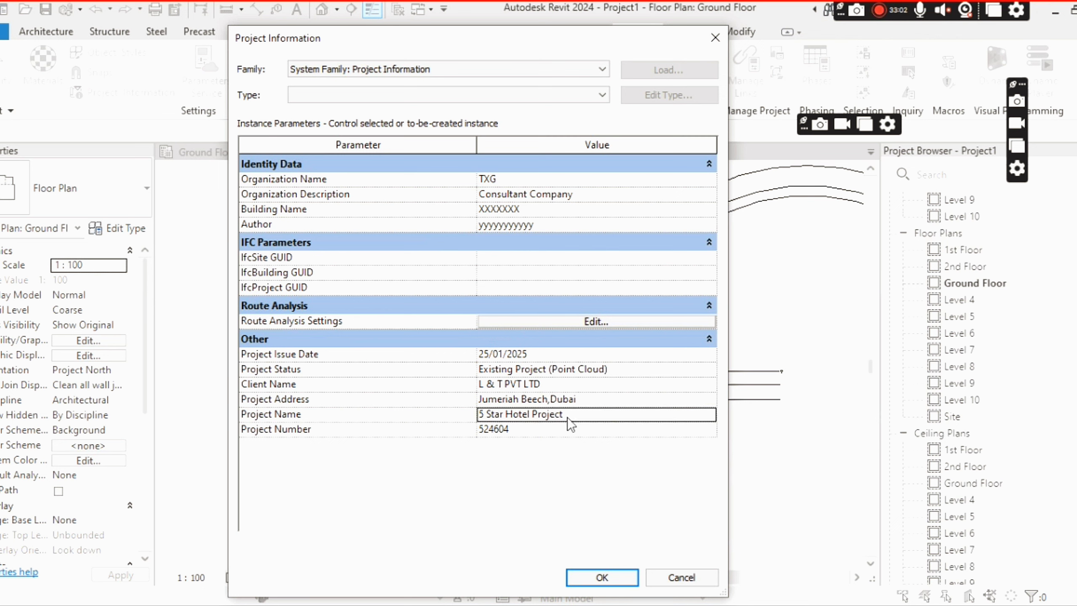
left_click(572, 387)
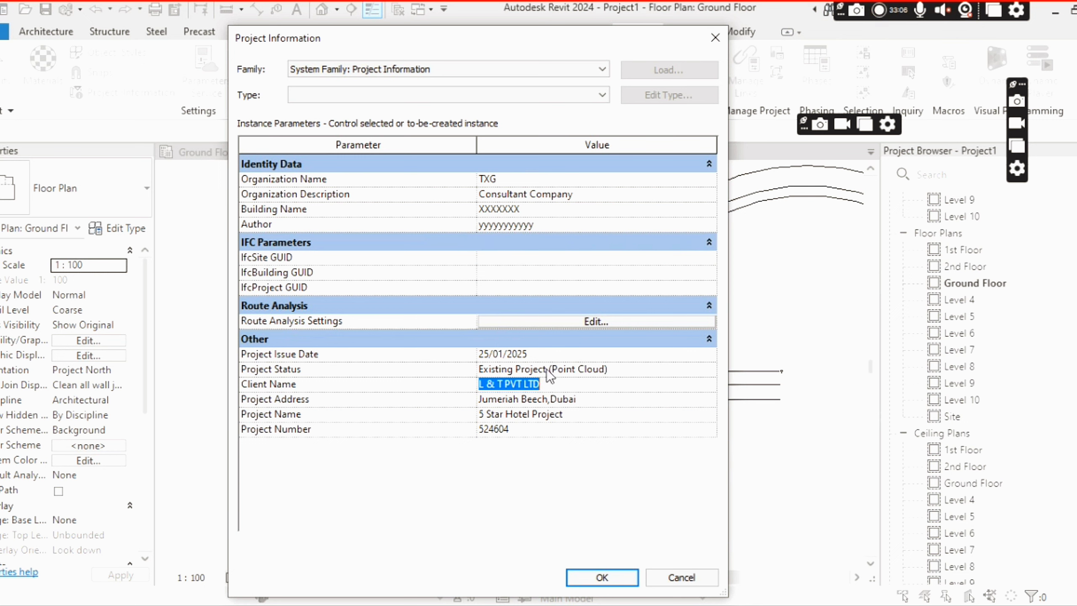
left_click(598, 354)
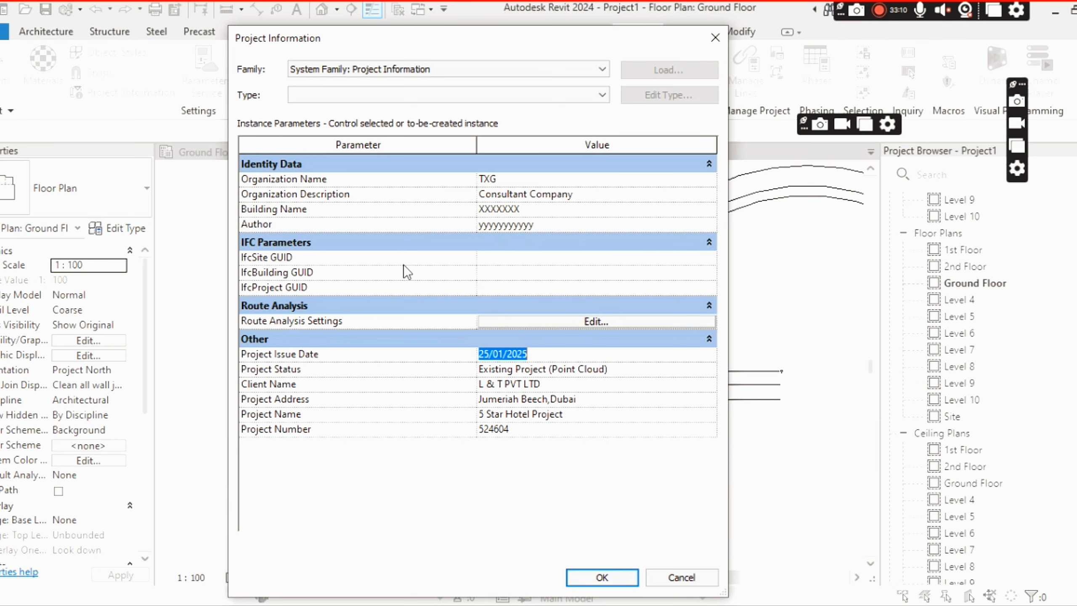
left_click(613, 577)
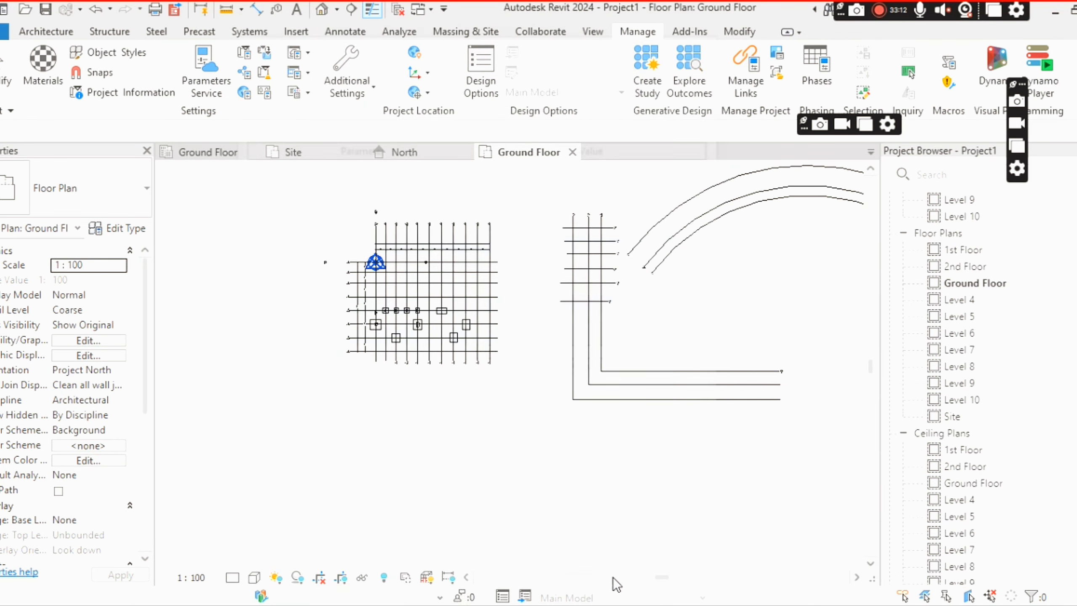
Reopen the project information, view the route analysis settings without changing them, and close both dialogs.
left_click(145, 93)
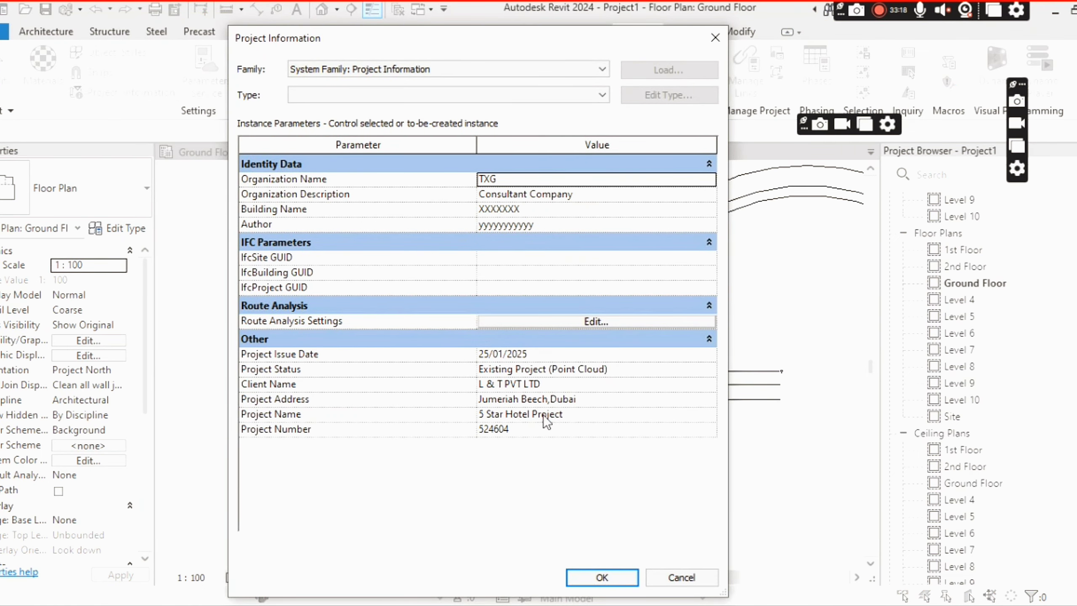
left_click(598, 321)
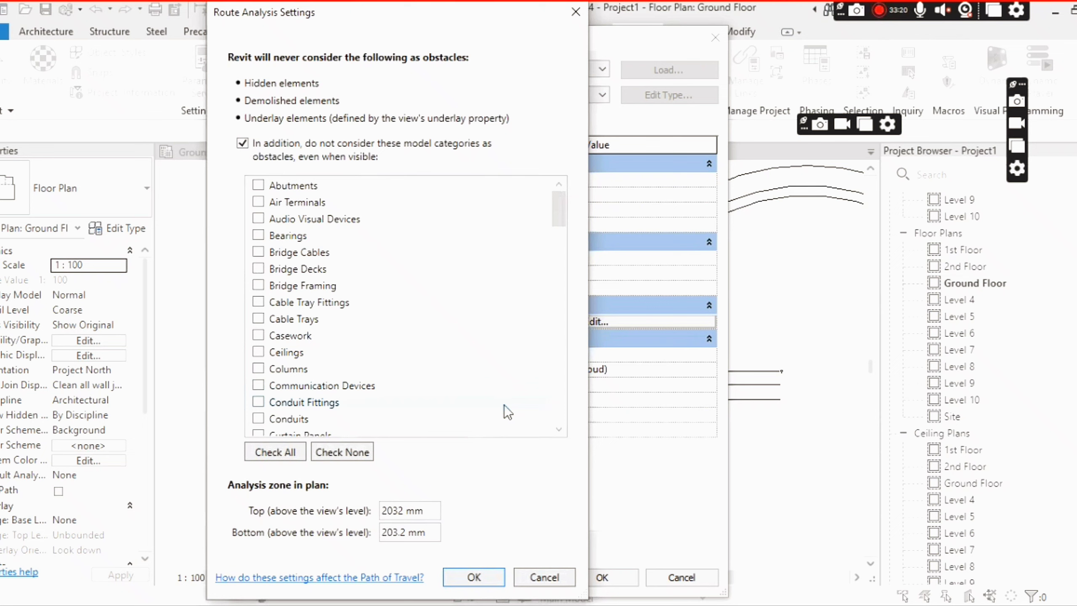
left_click(575, 11)
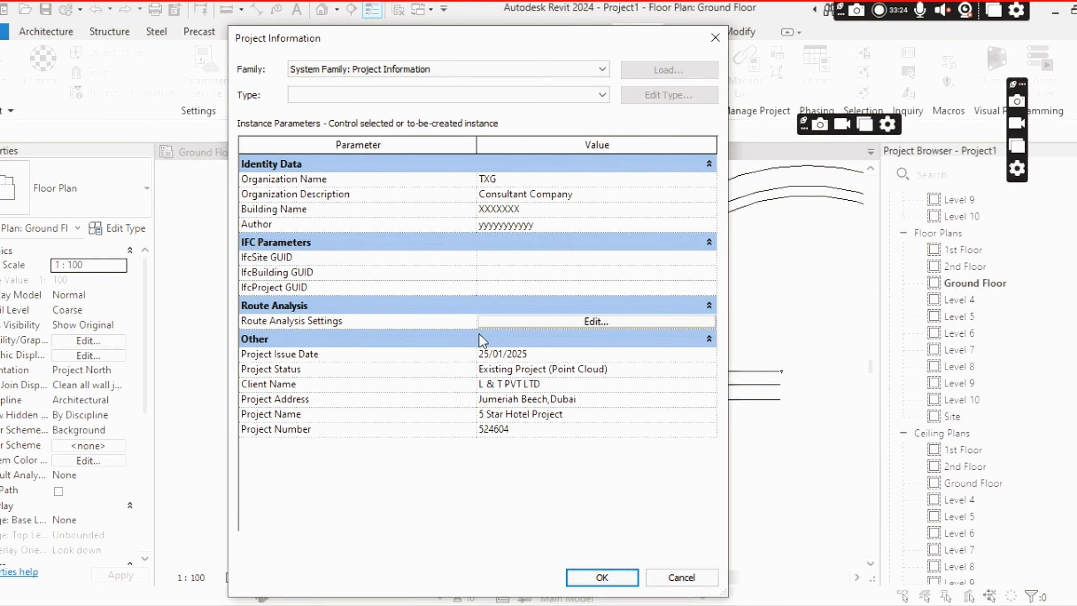
left_click(611, 583)
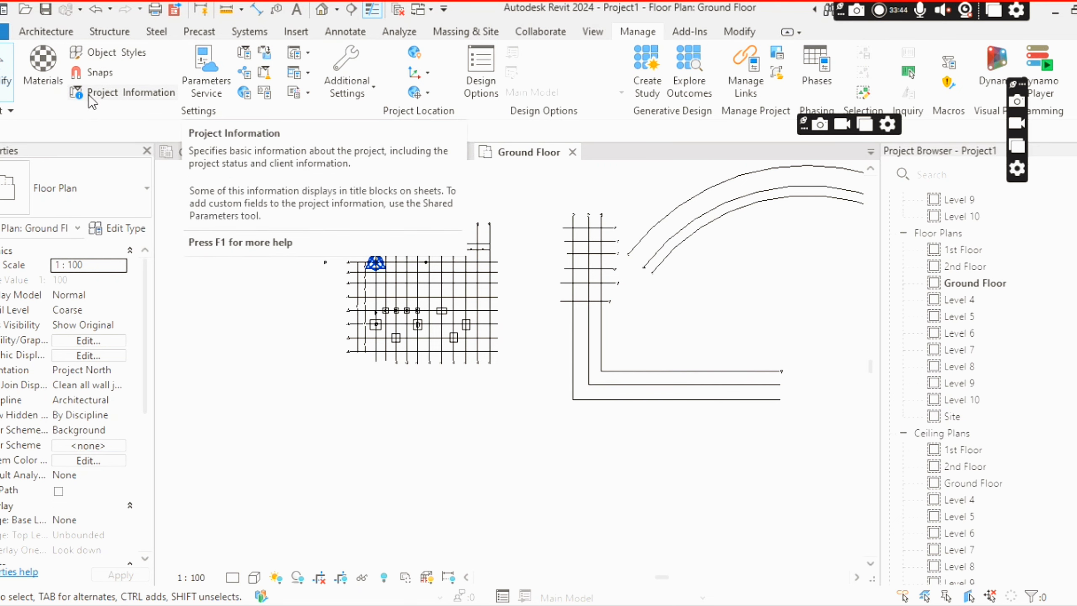
Open the project units, enlarge the dialog and review the unit formats of the Common discipline.
left_click(267, 94)
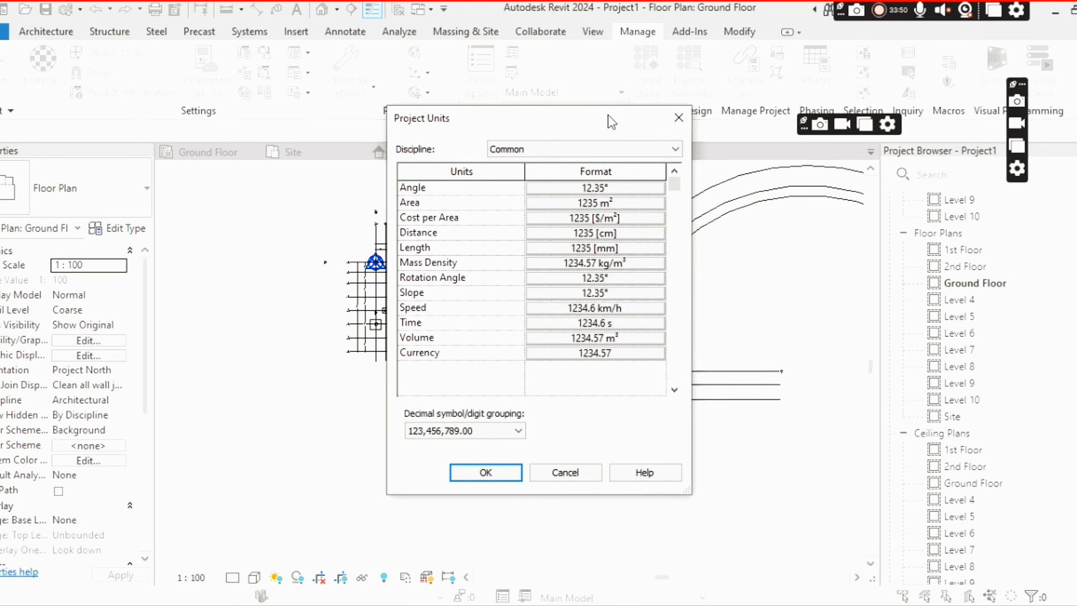
left_click_drag(607, 115, 498, 61)
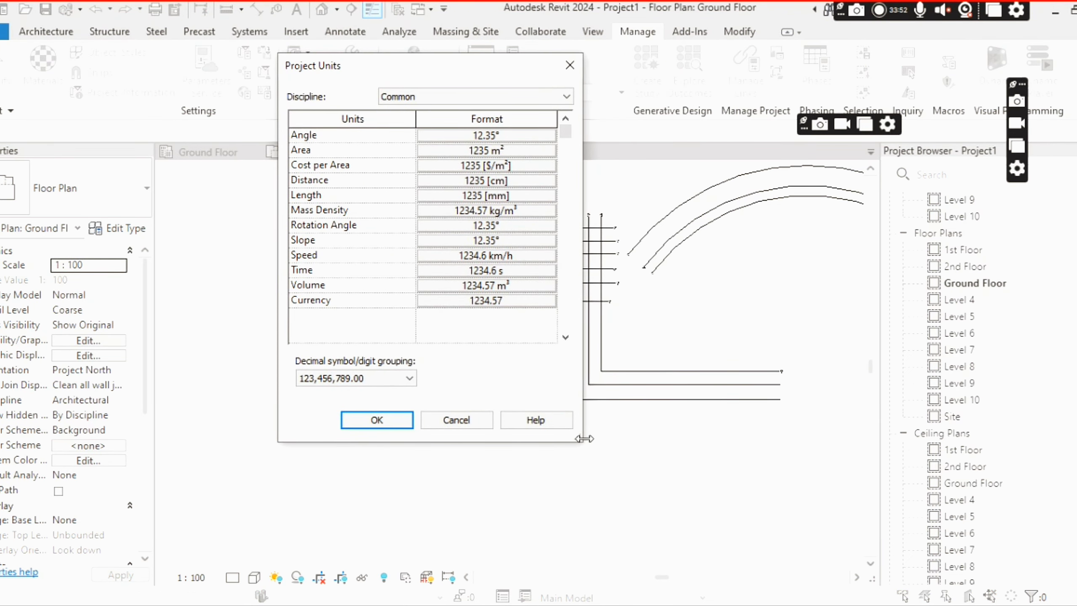
left_click_drag(588, 439, 651, 517)
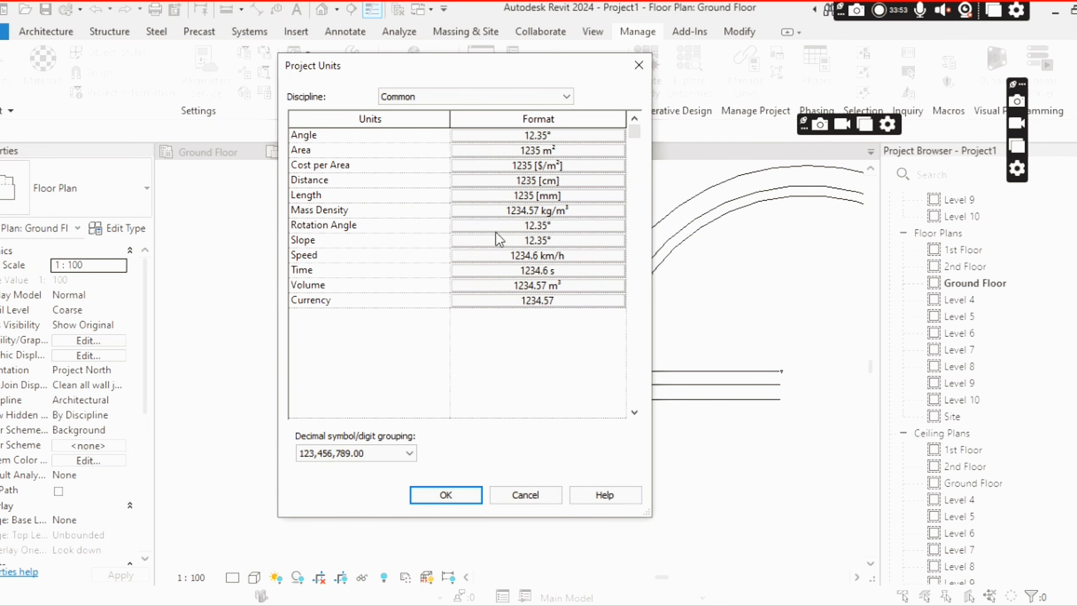
left_click(422, 96)
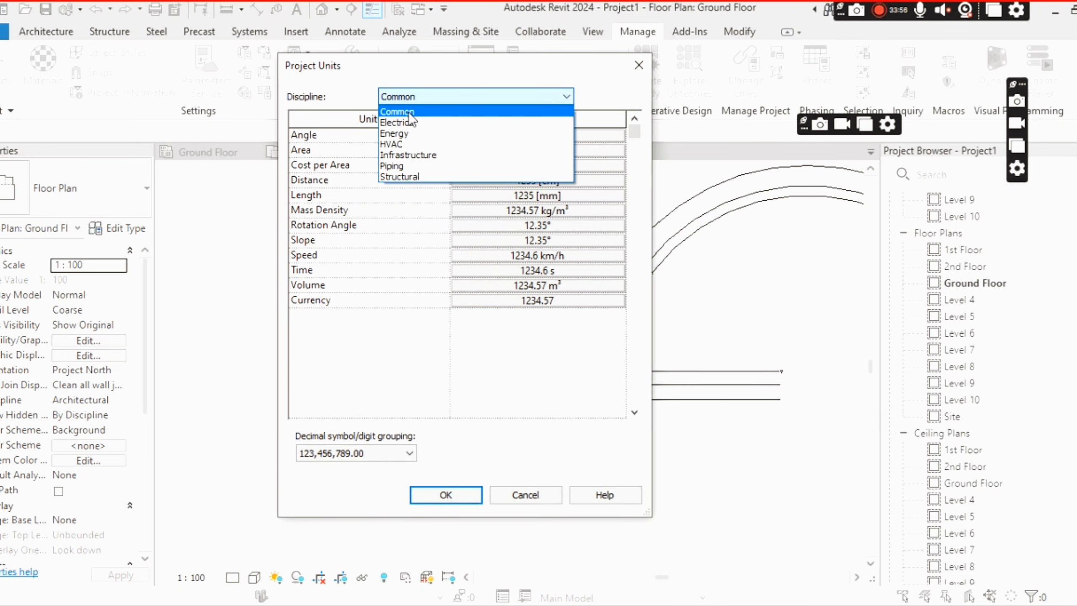
left_click(409, 112)
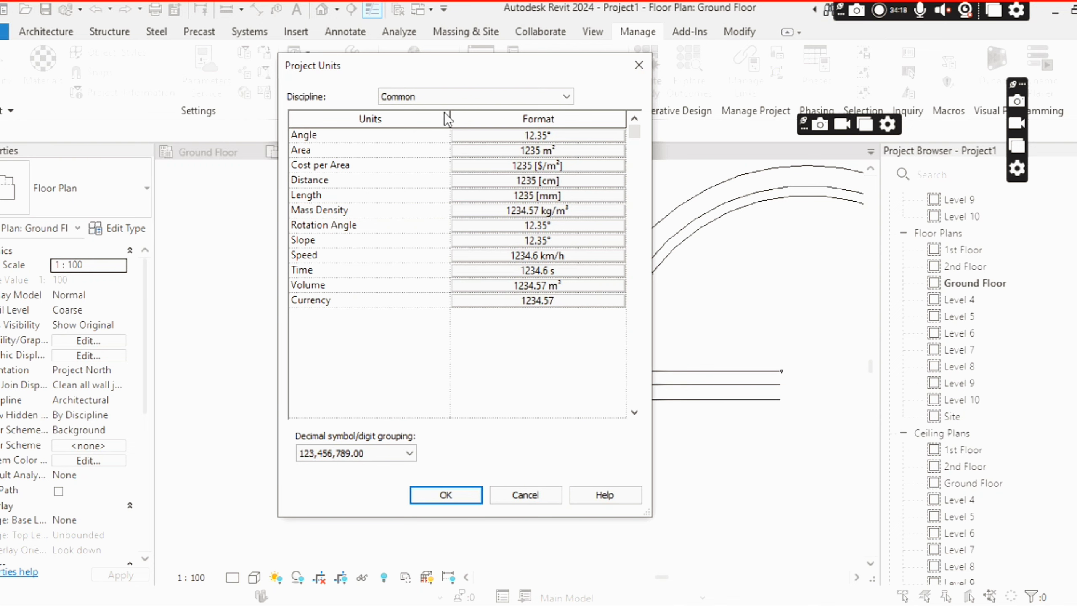
View the project unit formats for the Electrical discipline and then for HVAC.
left_click(451, 96)
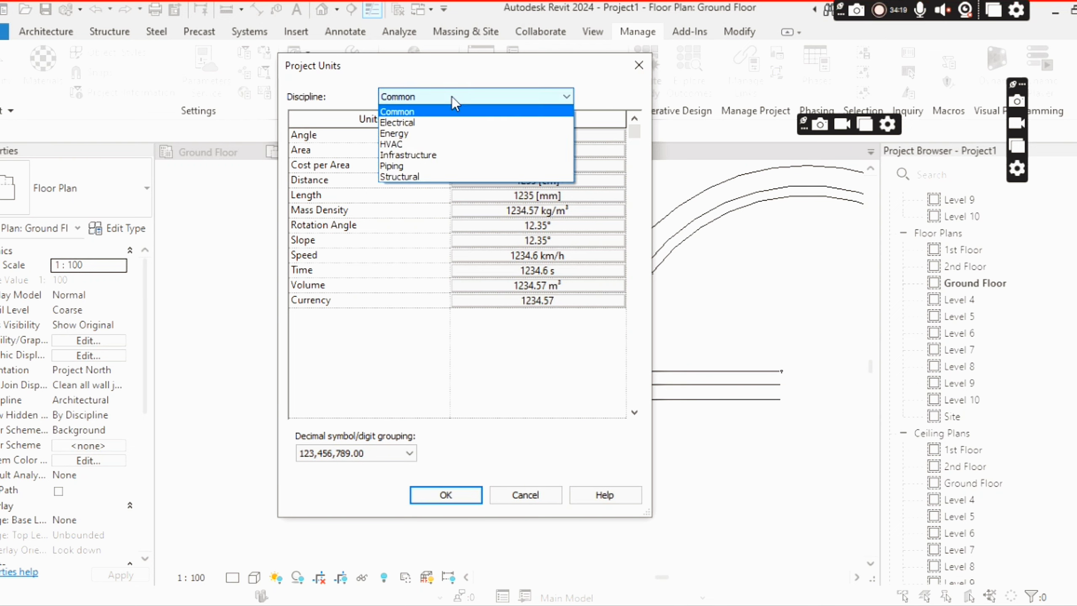
left_click(437, 123)
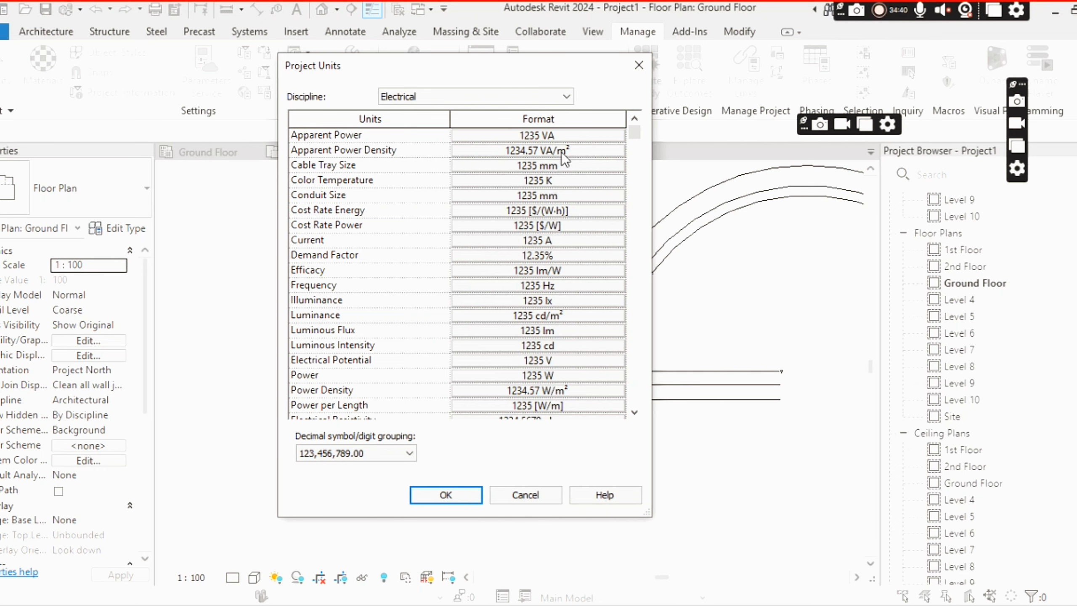
left_click_drag(637, 142, 649, 124)
left_click(523, 95)
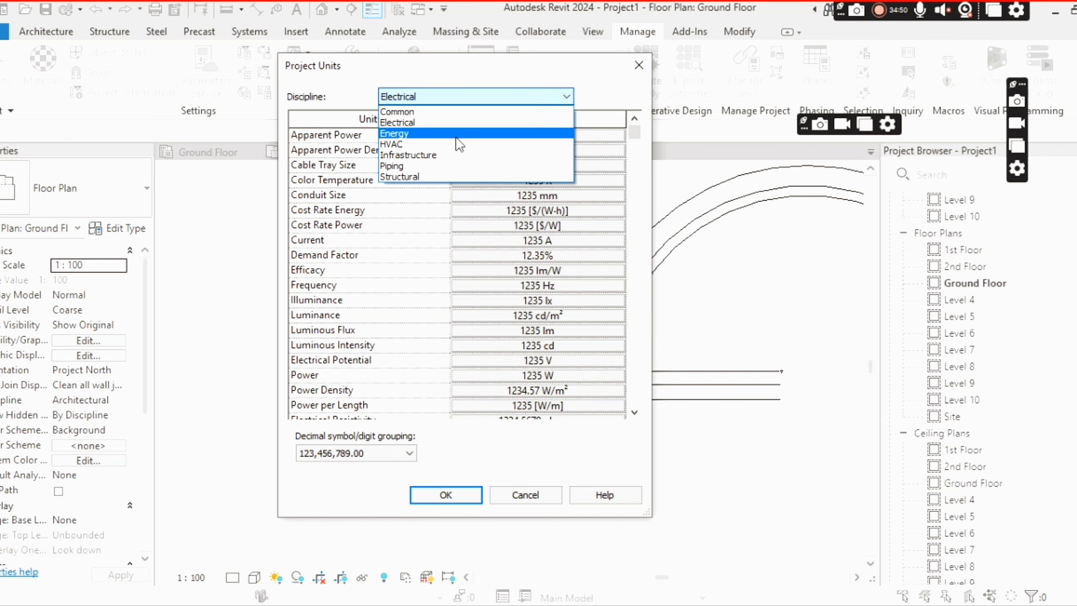
left_click(433, 145)
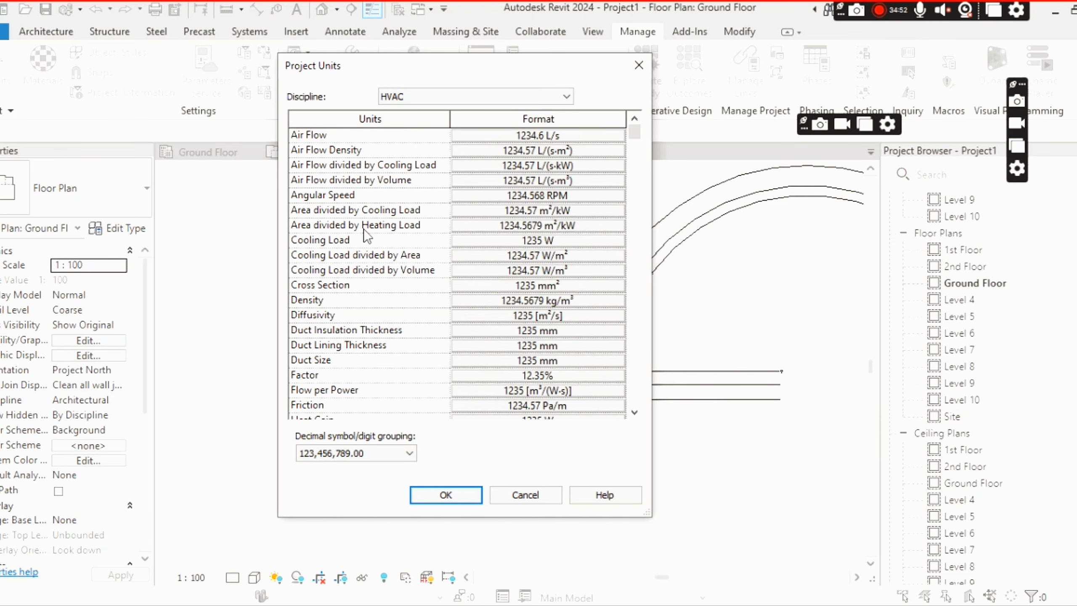
View the project unit formats for the Piping and Structural disciplines, and return to the Common discipline.
left_click(480, 97)
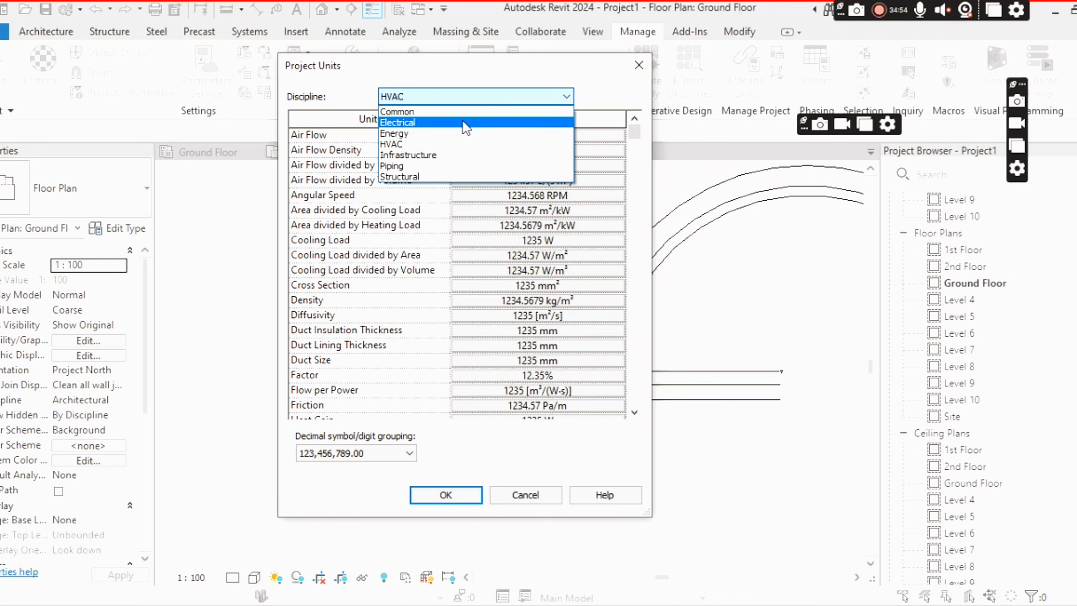
left_click(430, 165)
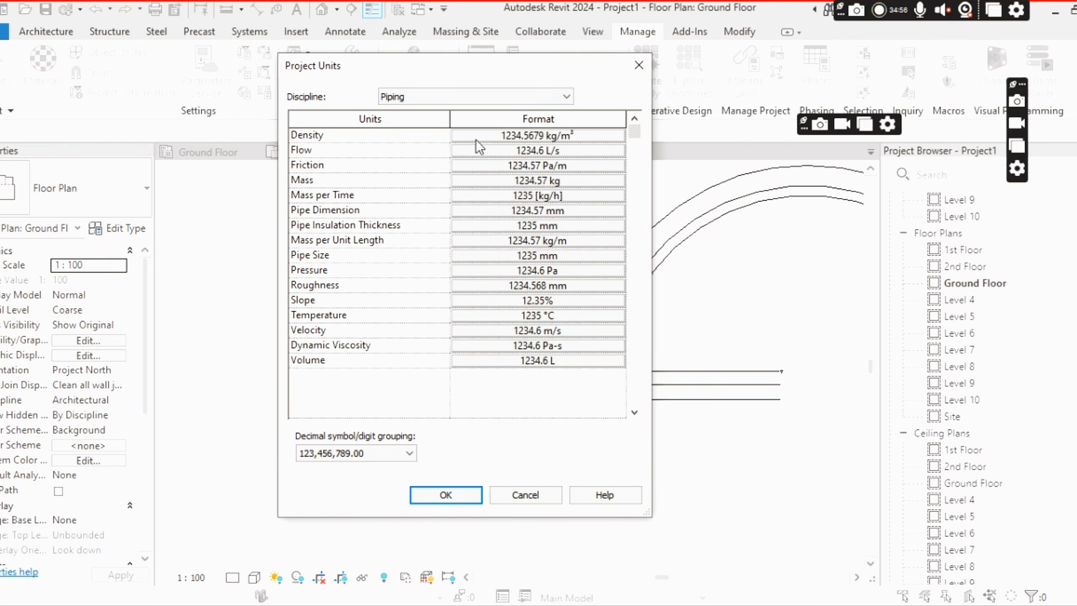
left_click(456, 94)
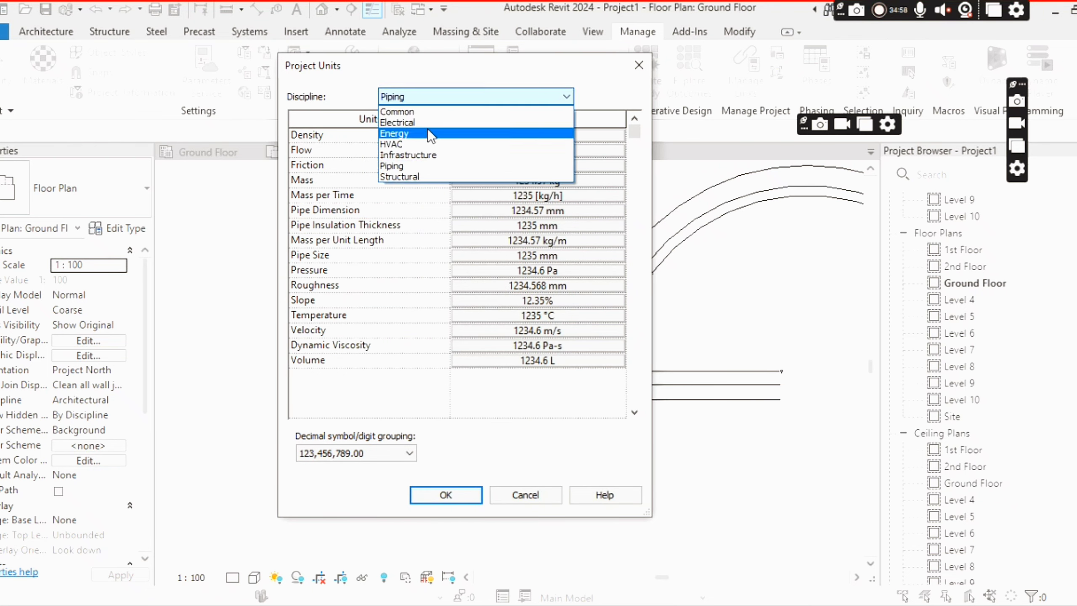
left_click(421, 176)
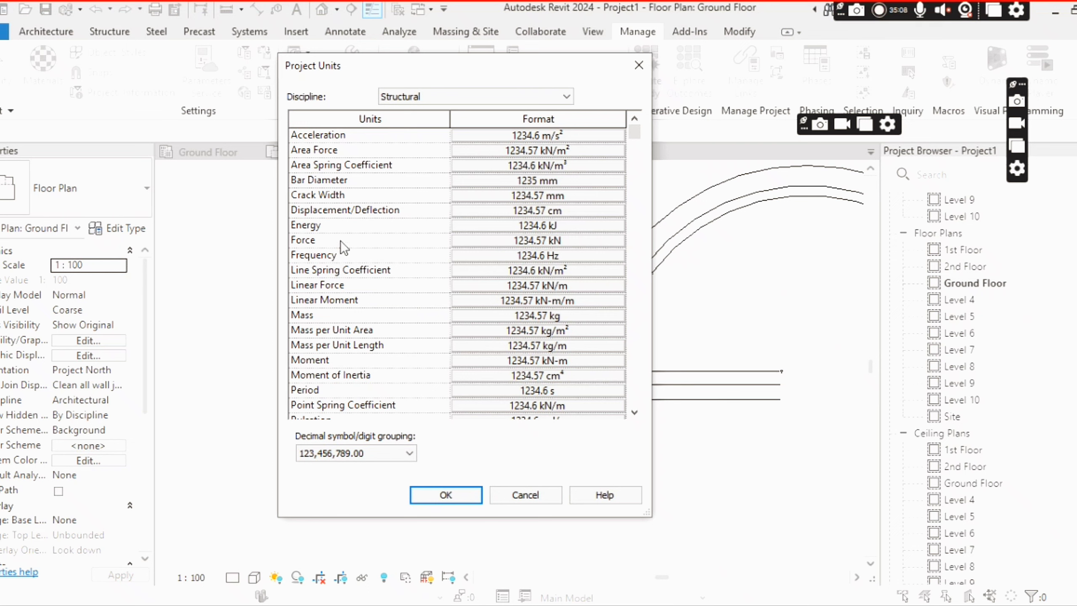
left_click(467, 94)
left_click(439, 111)
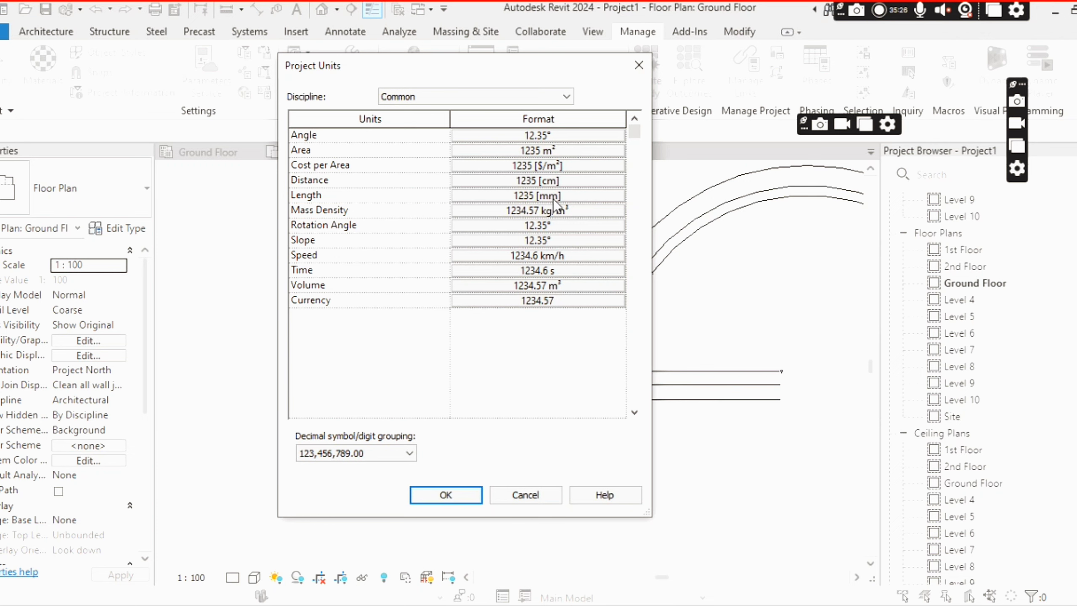
Open the Length format of the Common discipline, review the available units, and close it without changing anything.
left_click(537, 195)
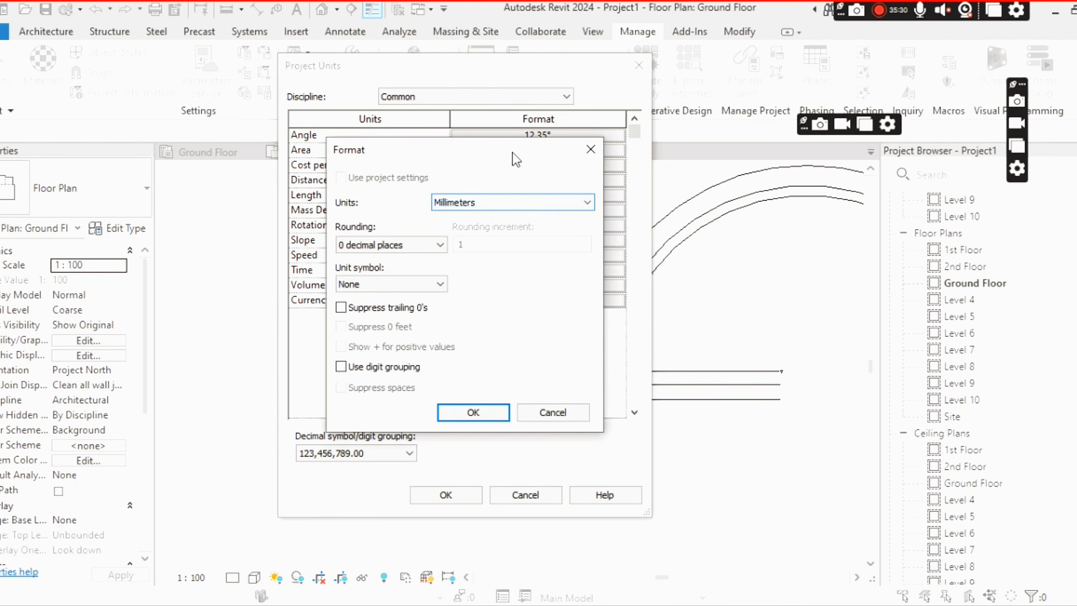
left_click(430, 156)
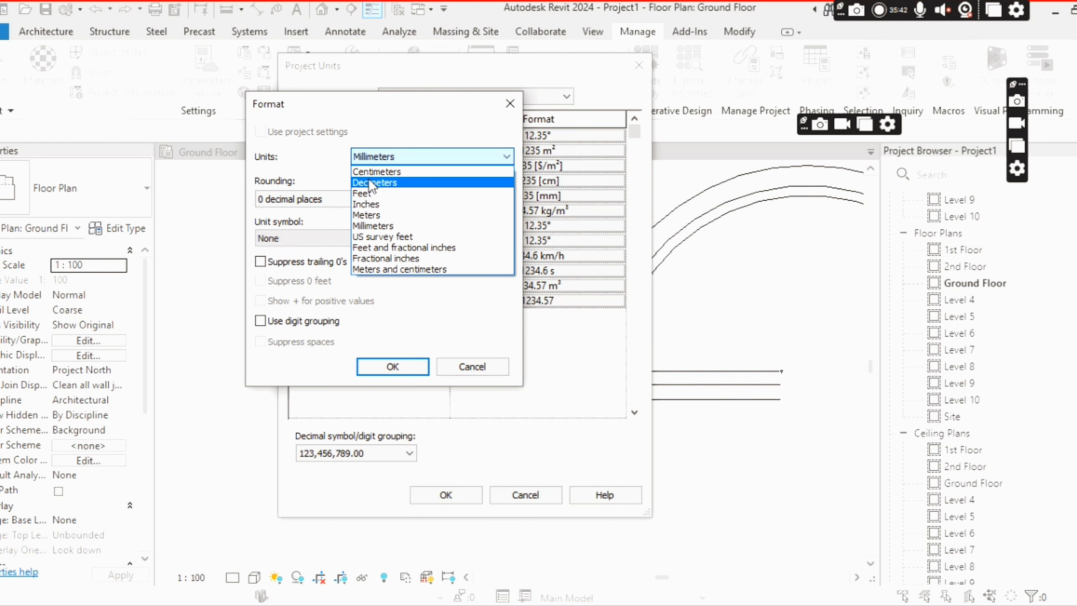
left_click(409, 117)
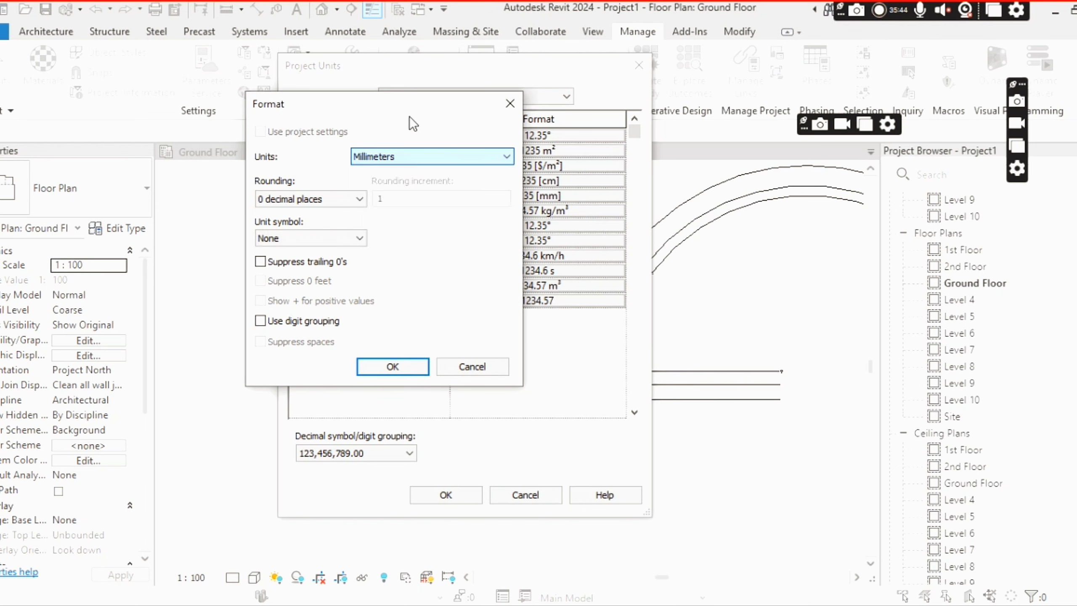
left_click(509, 104)
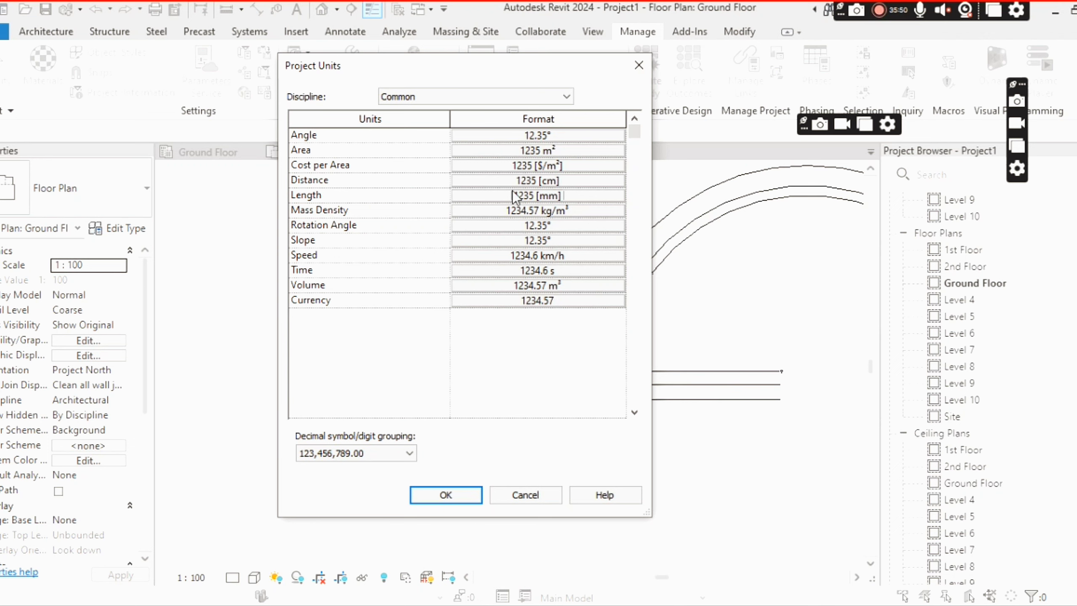
Set the Distance unit format of the Common discipline to meters.
left_click(514, 180)
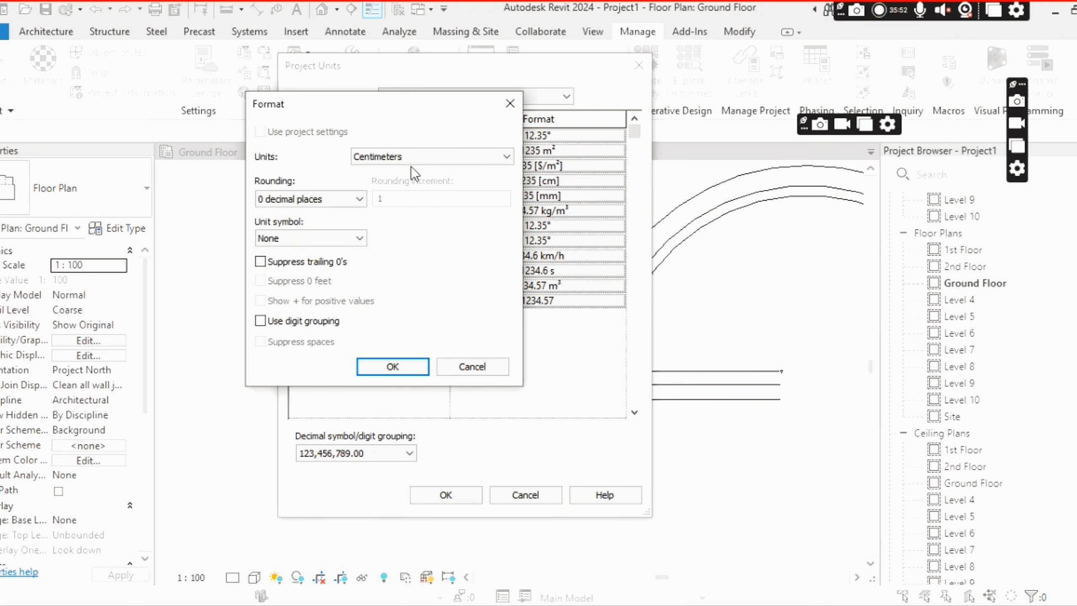
left_click(414, 158)
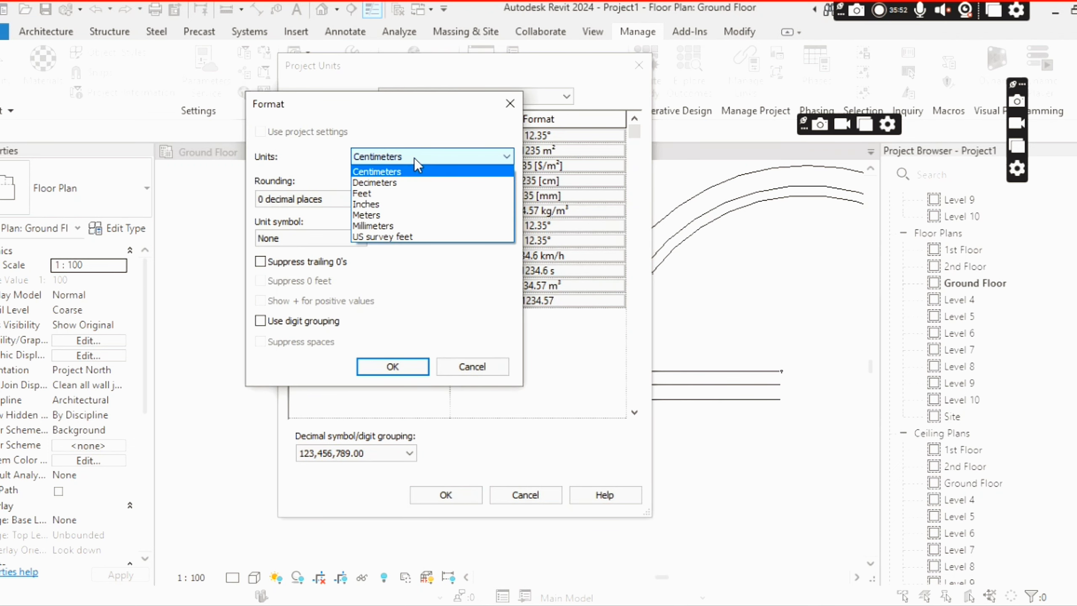
left_click(400, 214)
left_click(392, 366)
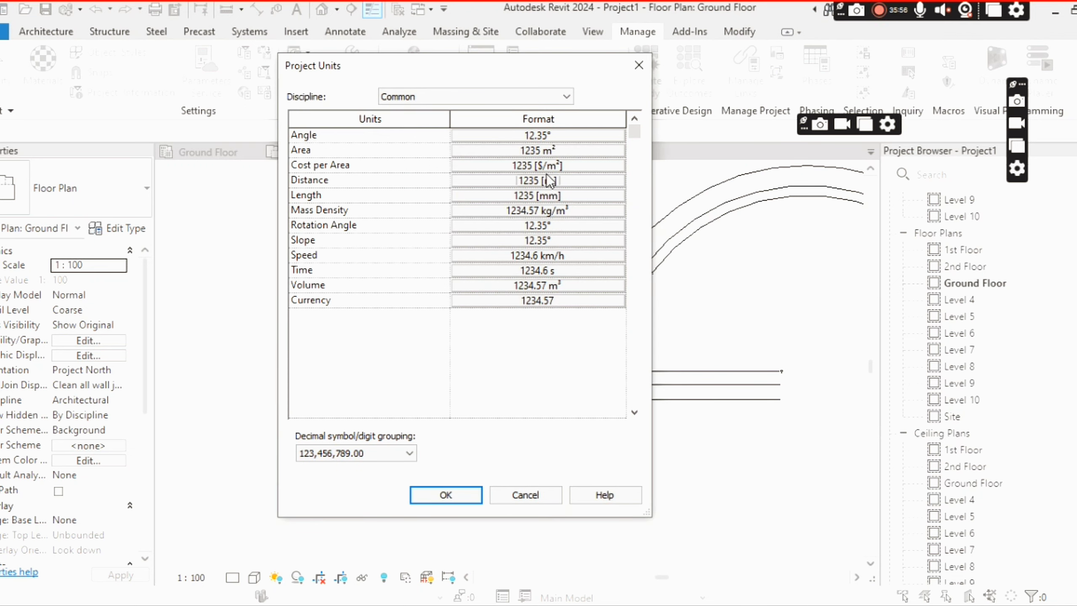
Try the Length format in feet, then discard the project unit changes and dismiss the save reminder.
left_click(543, 196)
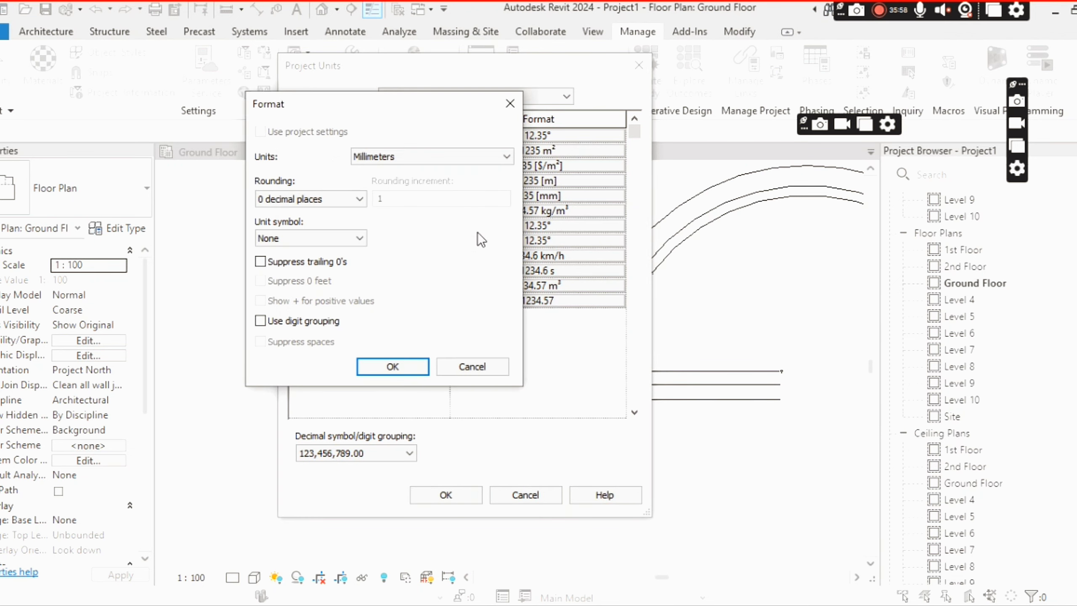
left_click(436, 156)
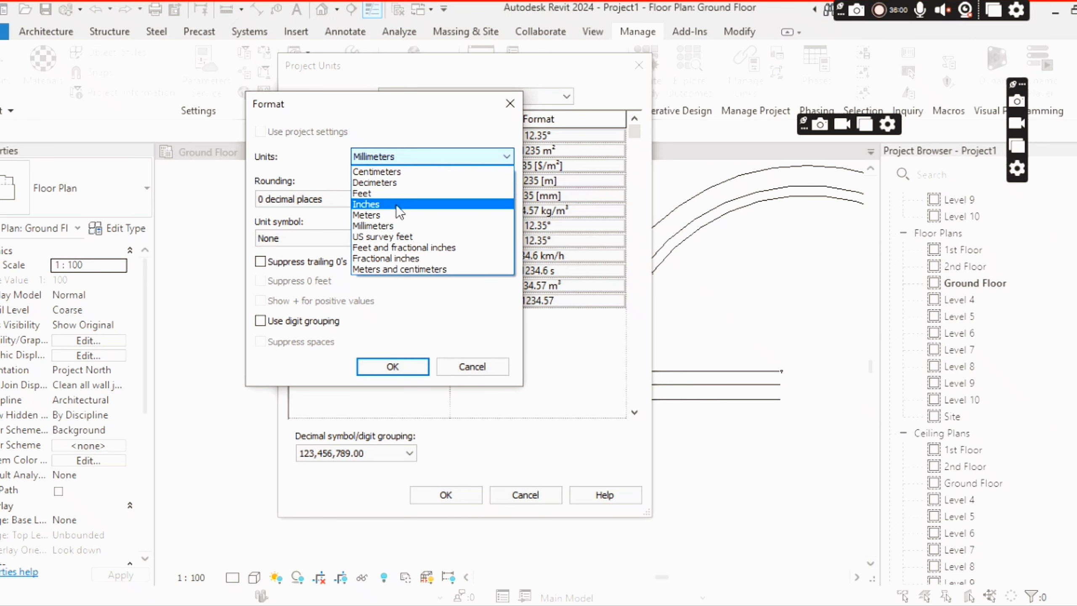
left_click(393, 192)
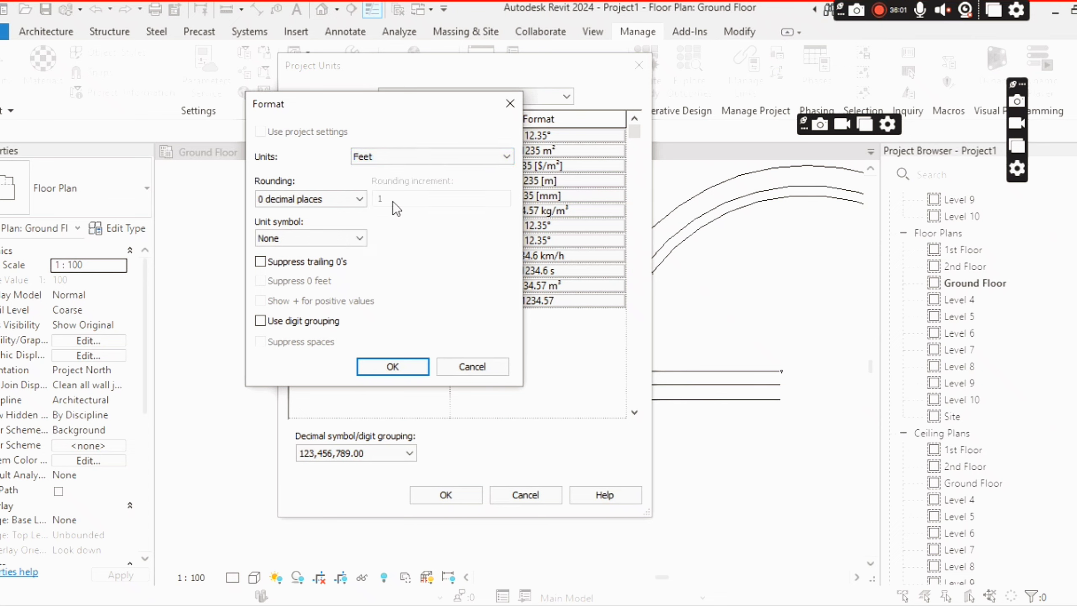
left_click(395, 366)
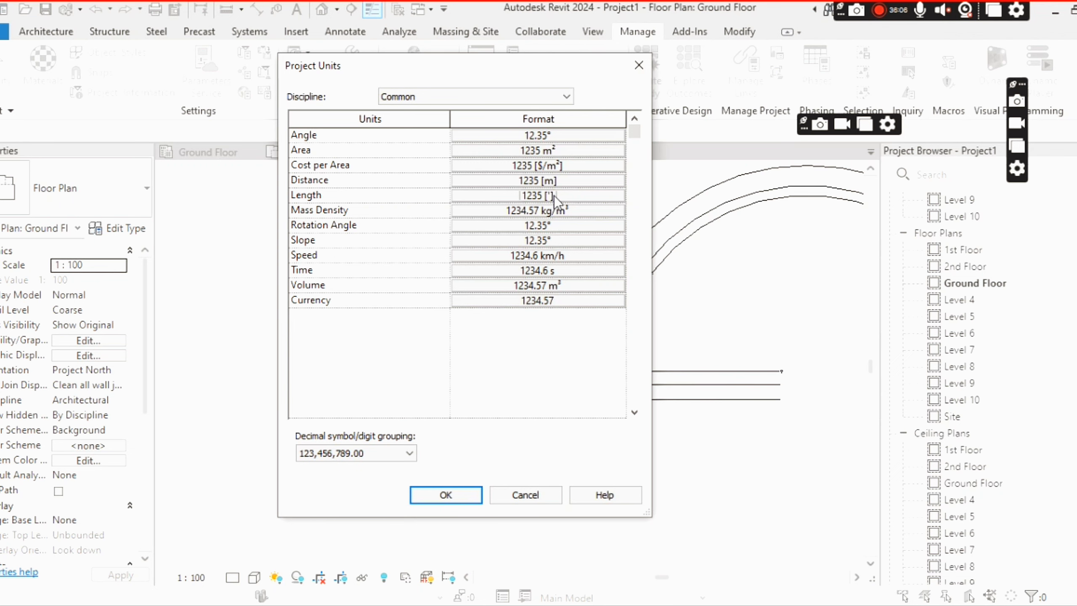
left_click(638, 65)
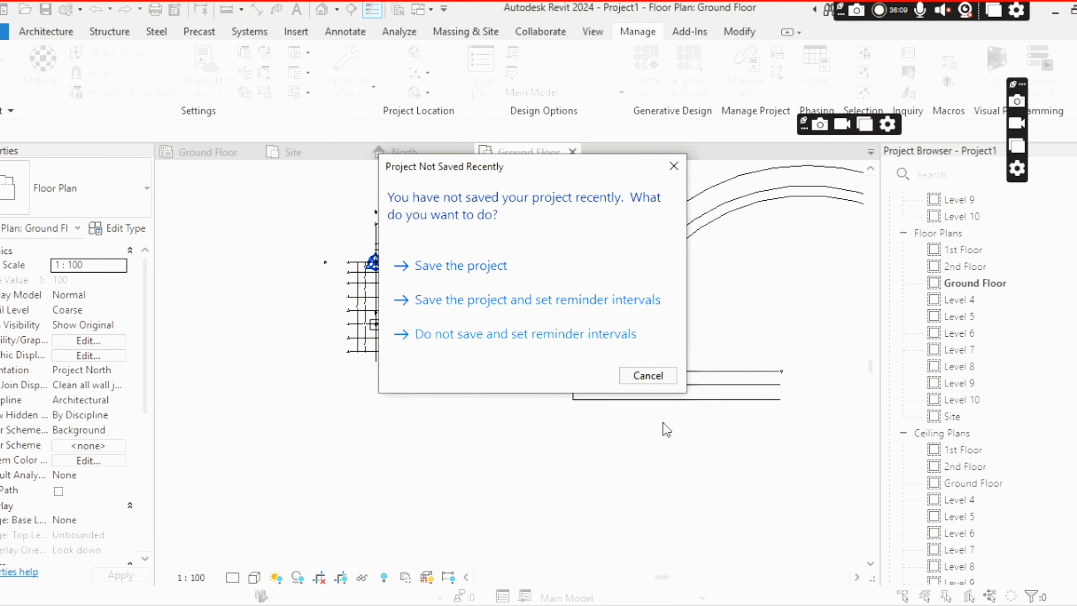
left_click(653, 376)
Examine the horizontal dimension string between the first grid lines on the Ground Floor plan to check its units.
scroll(395, 222, "up", 5)
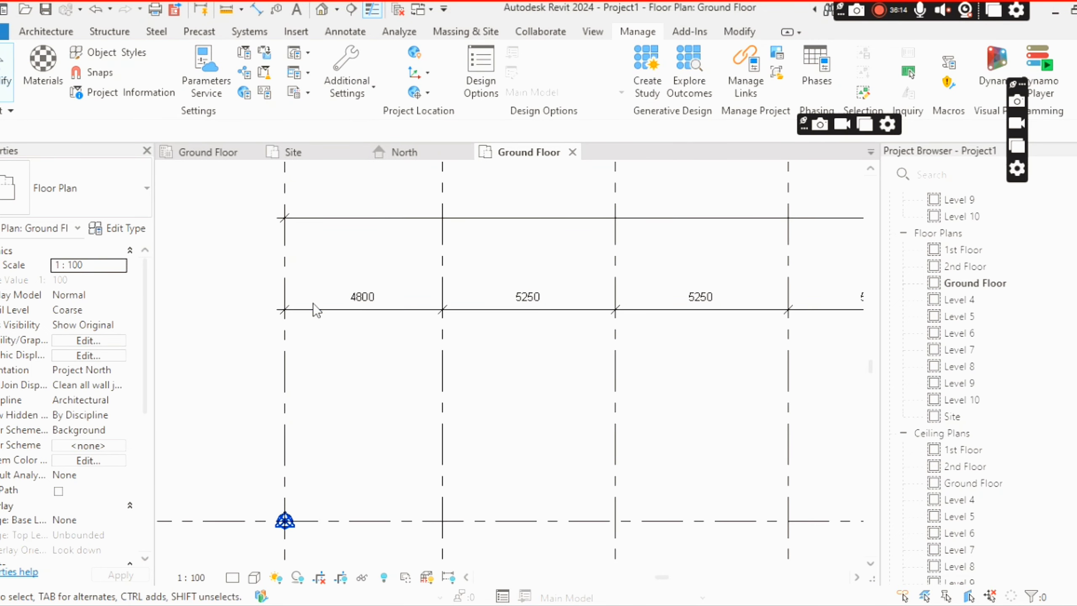
scroll(367, 302, "up", 2)
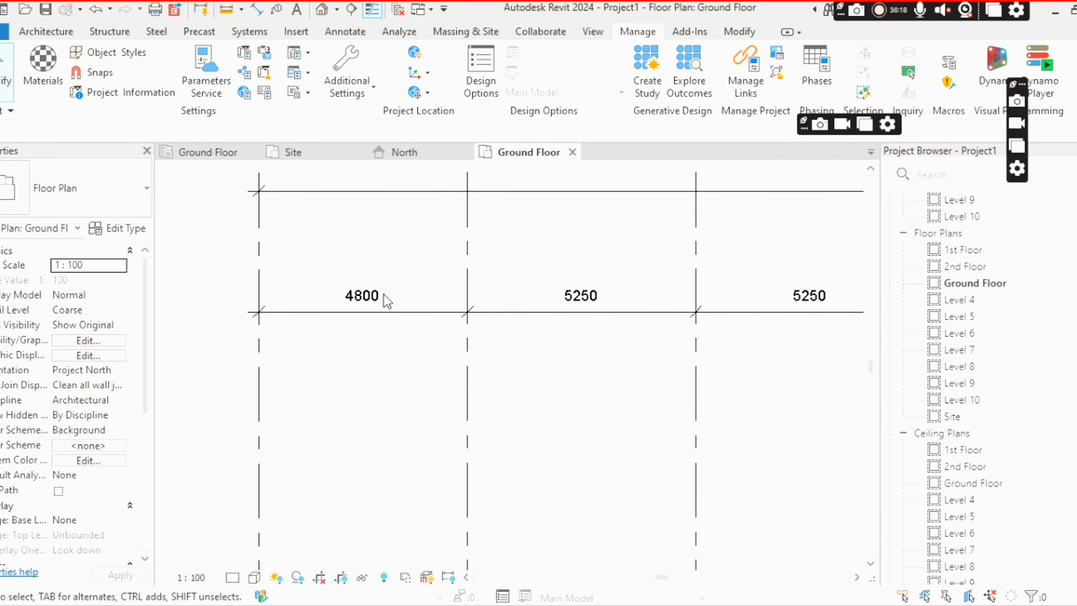
scroll(369, 303, "up", 1)
scroll(356, 299, "down", 1)
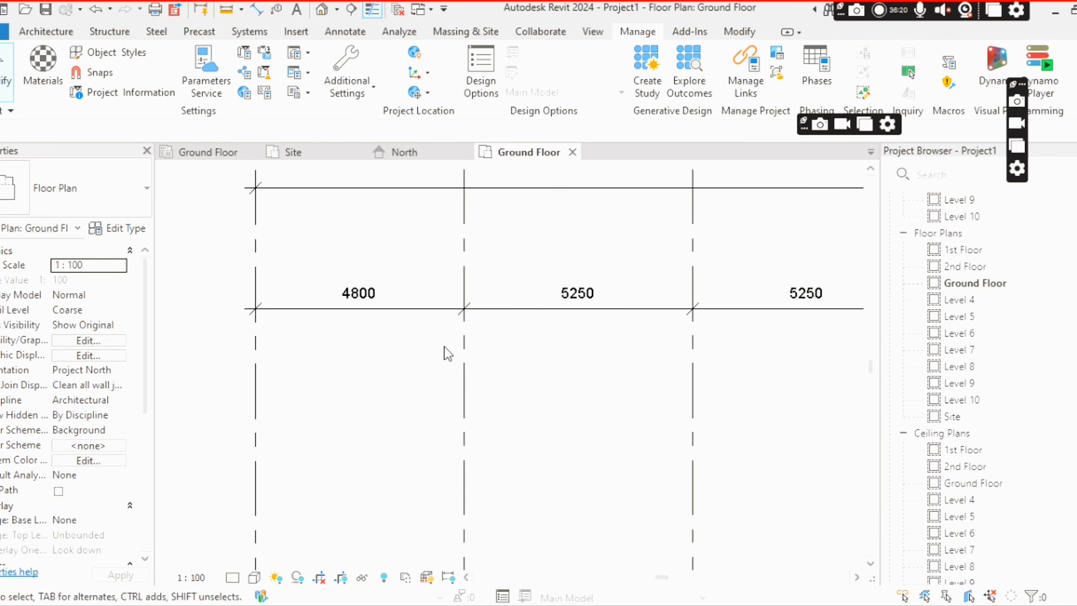
middle_click_drag(444, 346, 428, 330)
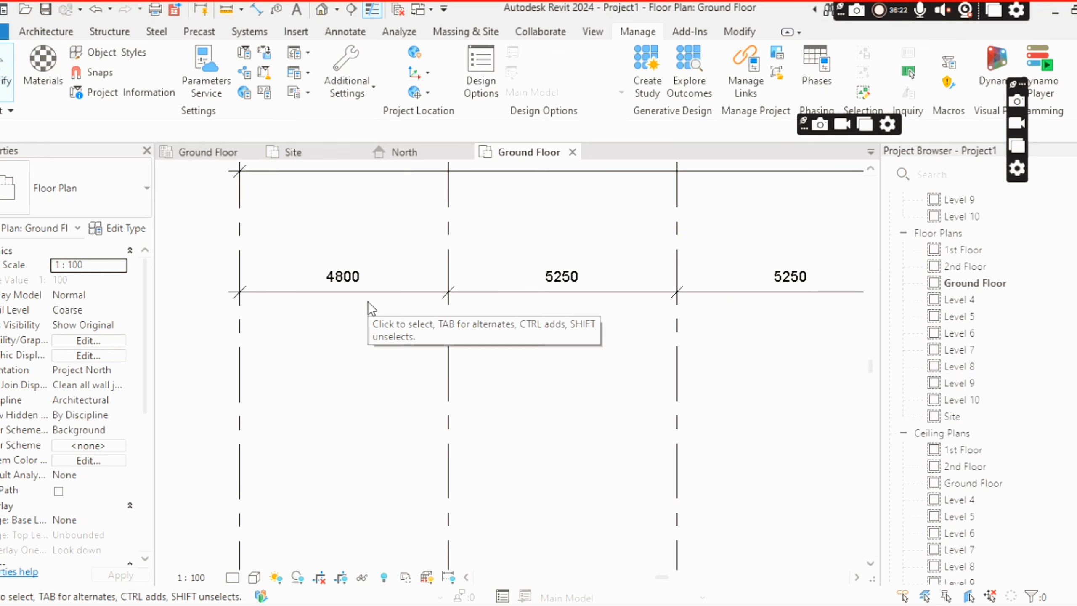
scroll(371, 314, "down", 1)
scroll(358, 305, "up", 2)
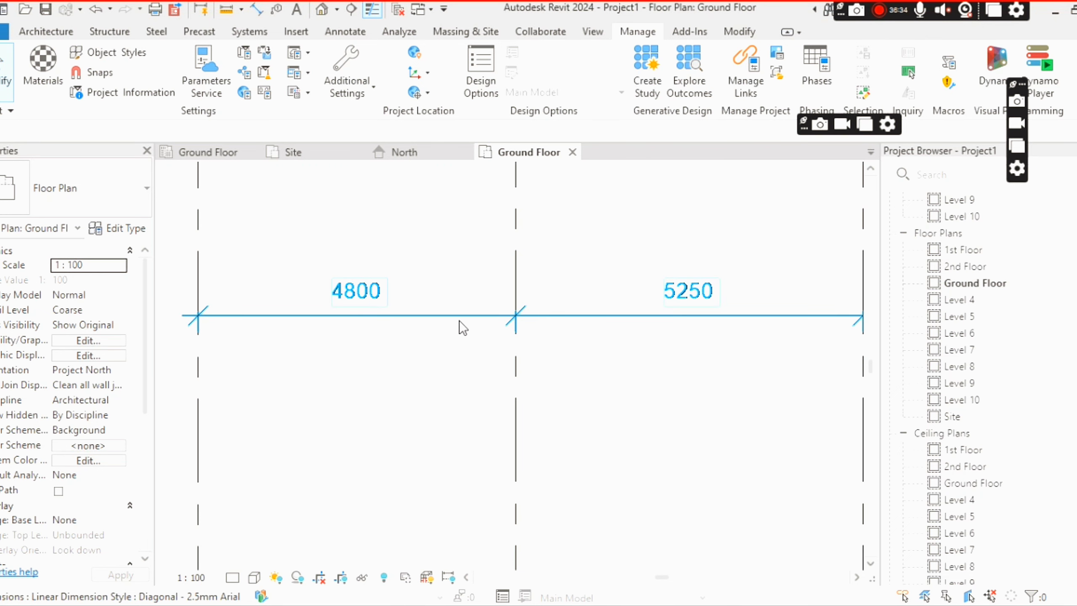
scroll(459, 320, "down", 2)
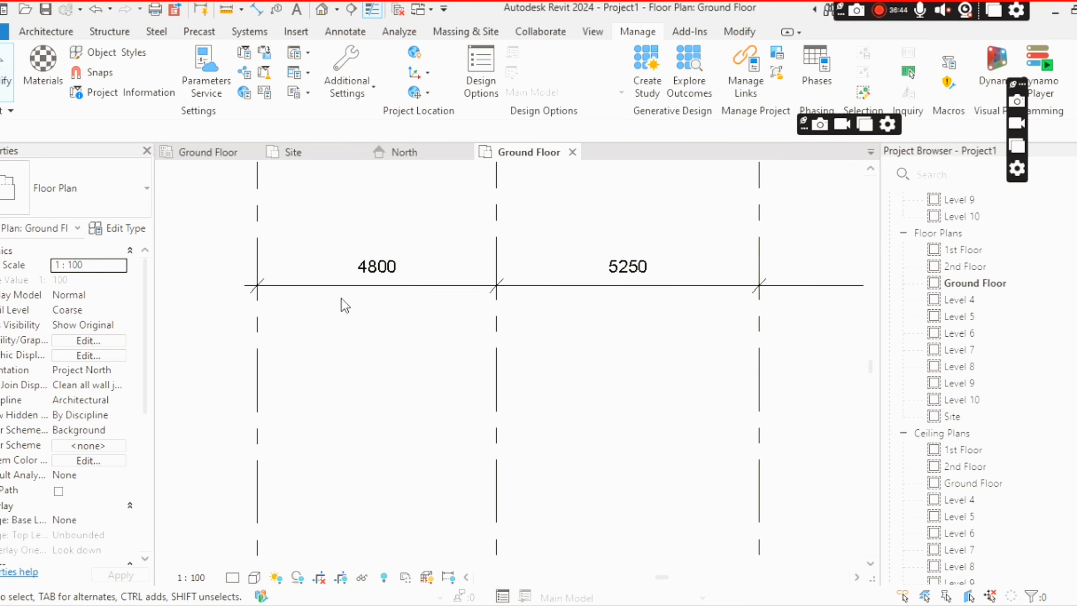
middle_click_drag(423, 330, 395, 298)
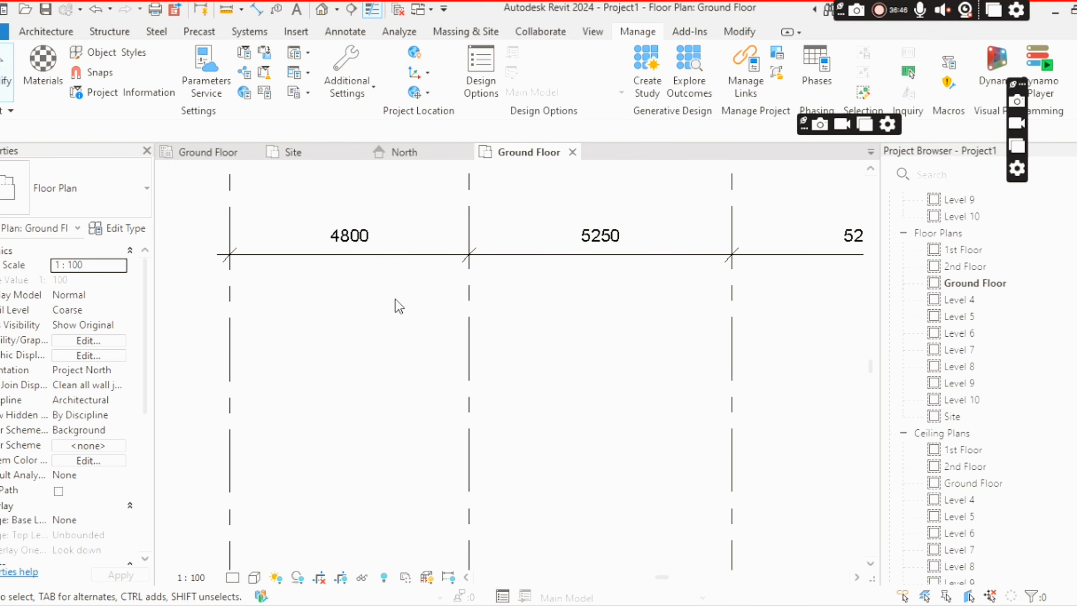
Set the Length format of the Common project units to feet and fractional inches and apply it.
left_click(265, 93)
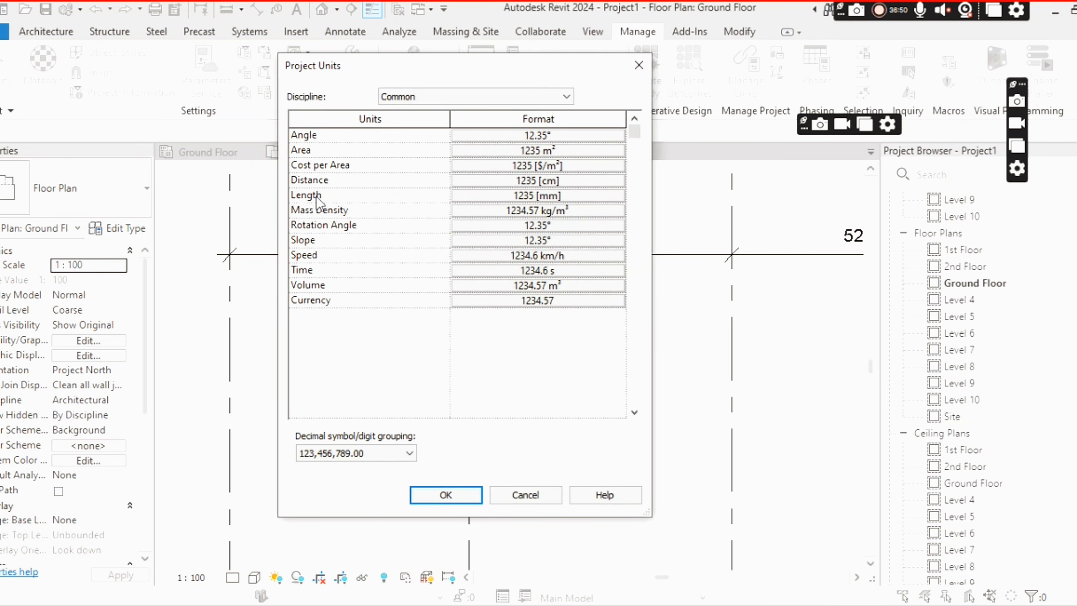
left_click(558, 197)
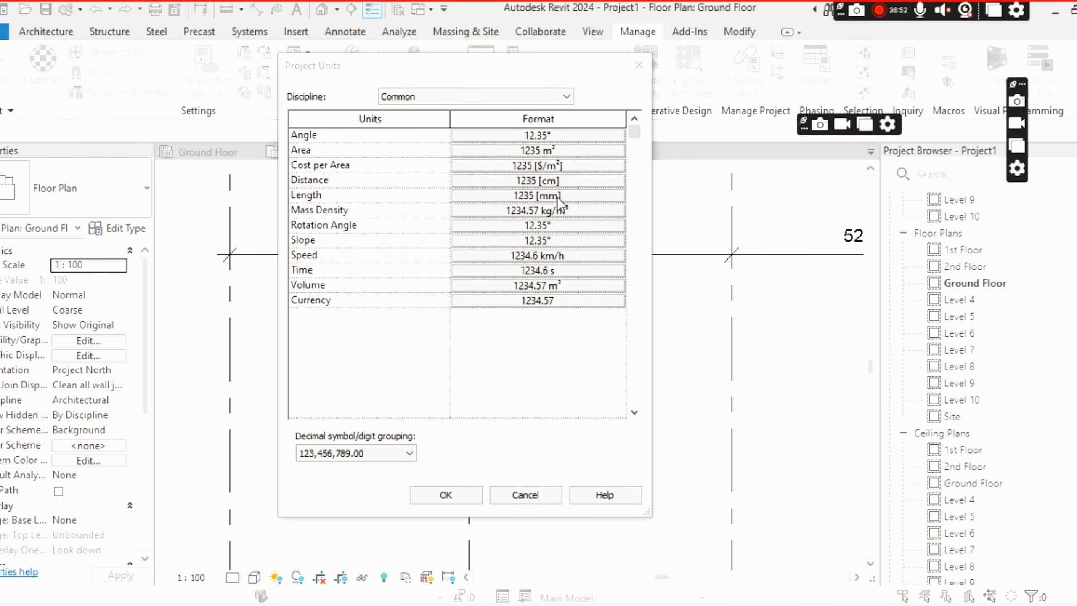
left_click(389, 159)
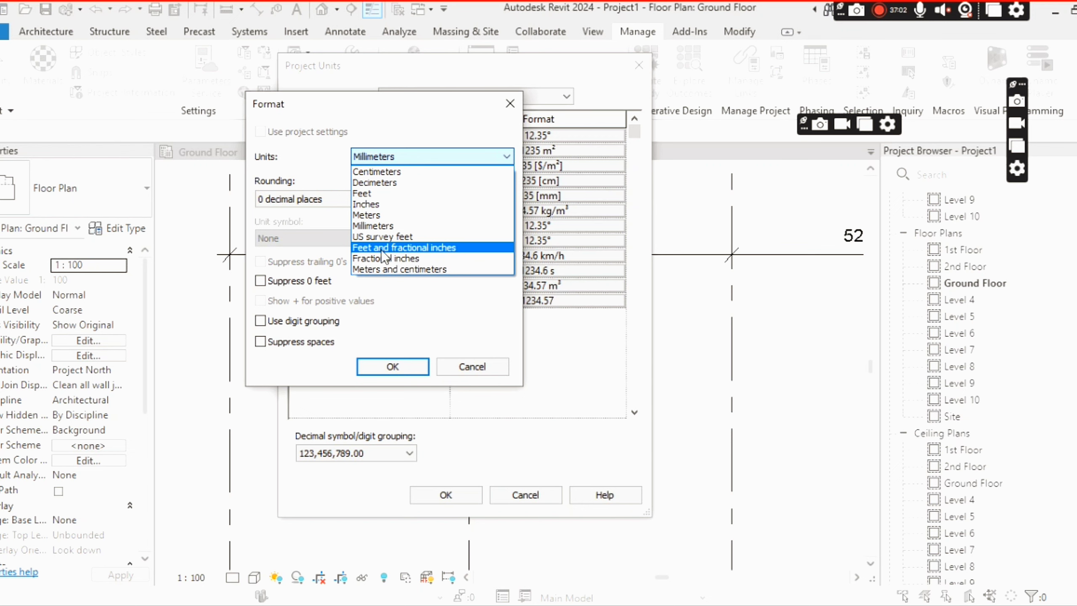
left_click(418, 249)
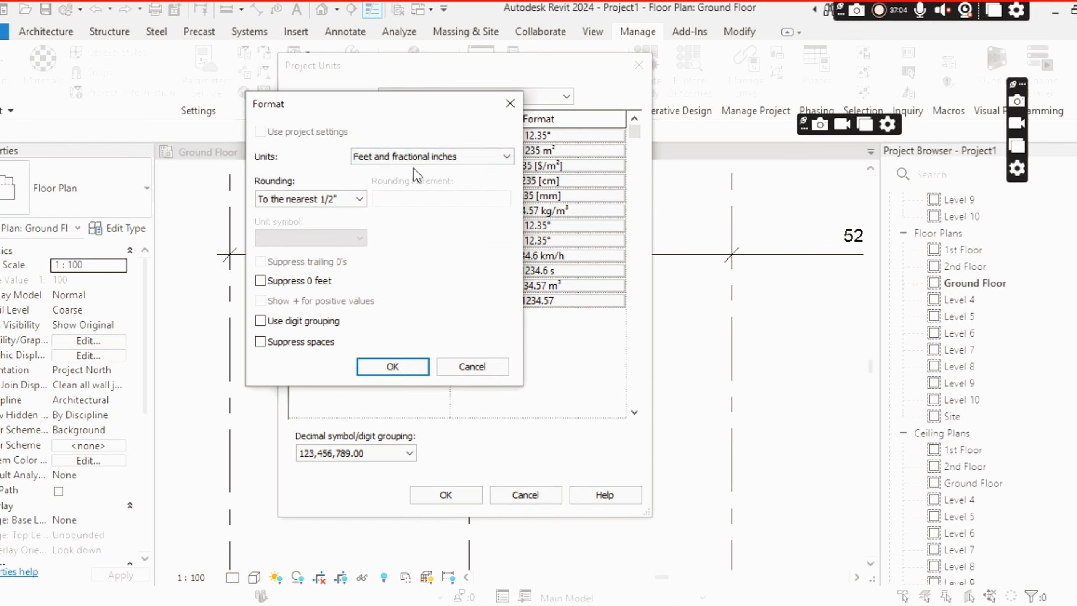
left_click(401, 365)
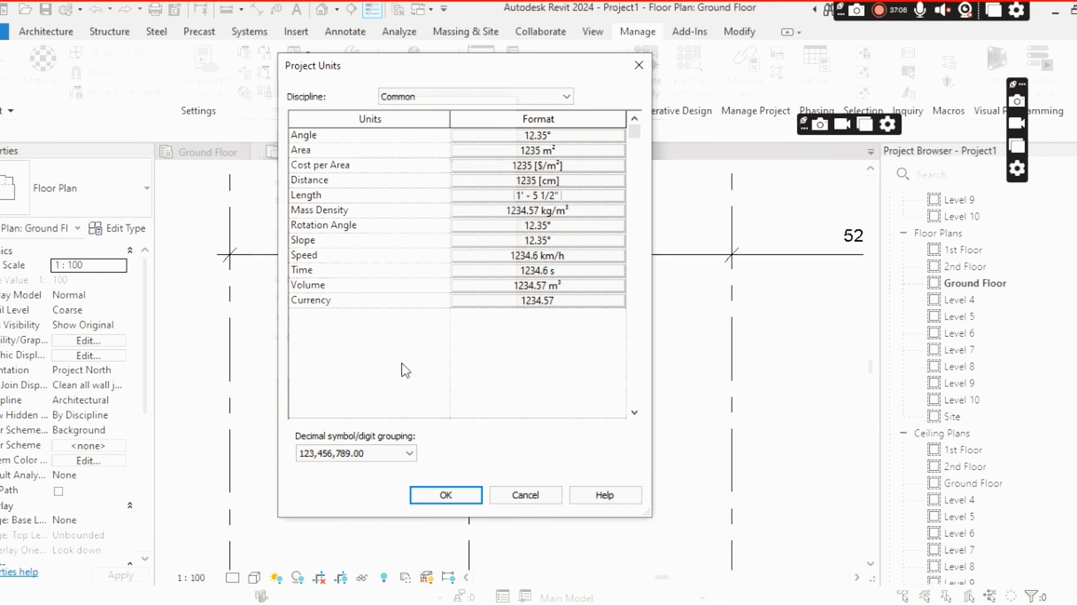
left_click(455, 495)
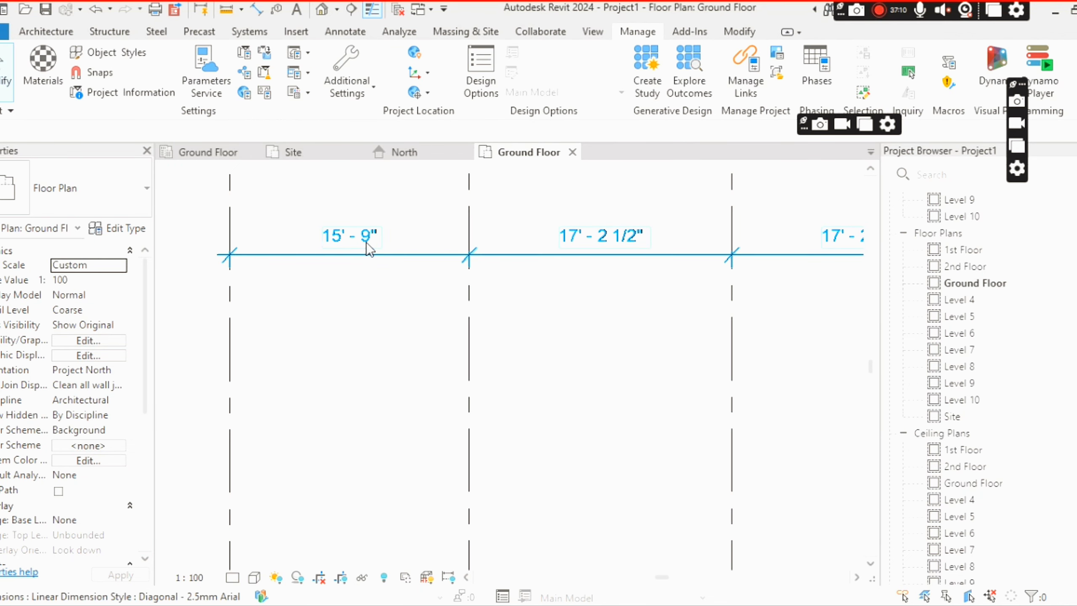
Examine the horizontal and vertical grid dimensions across the Ground Floor plan for the new length format.
scroll(366, 242, "up", 2)
scroll(358, 252, "down", 2)
middle_click_drag(356, 250, 380, 264)
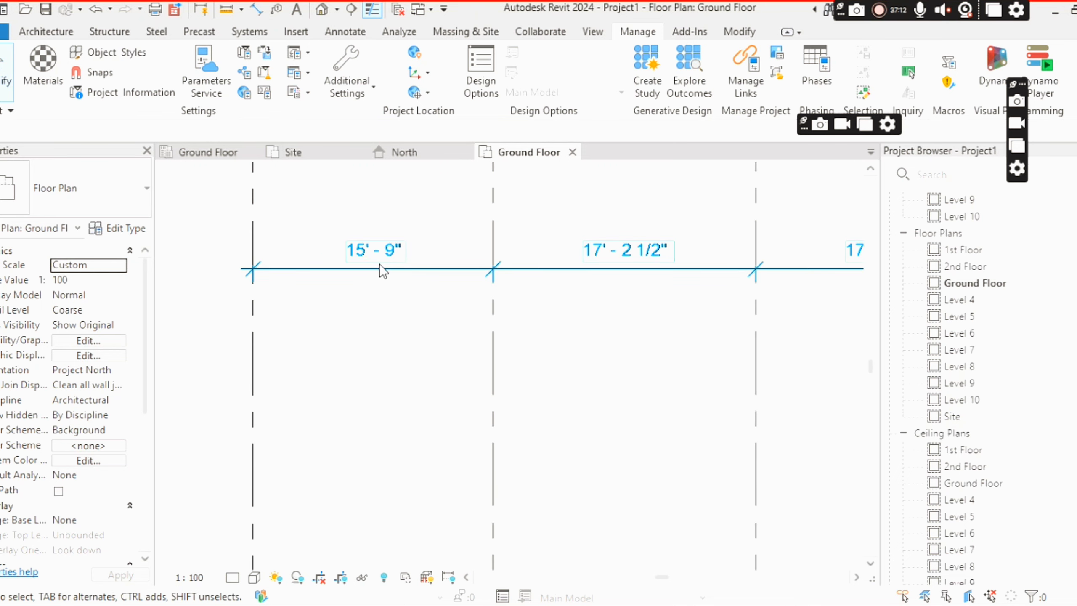
scroll(380, 264, "up", 1)
scroll(337, 256, "up", 1)
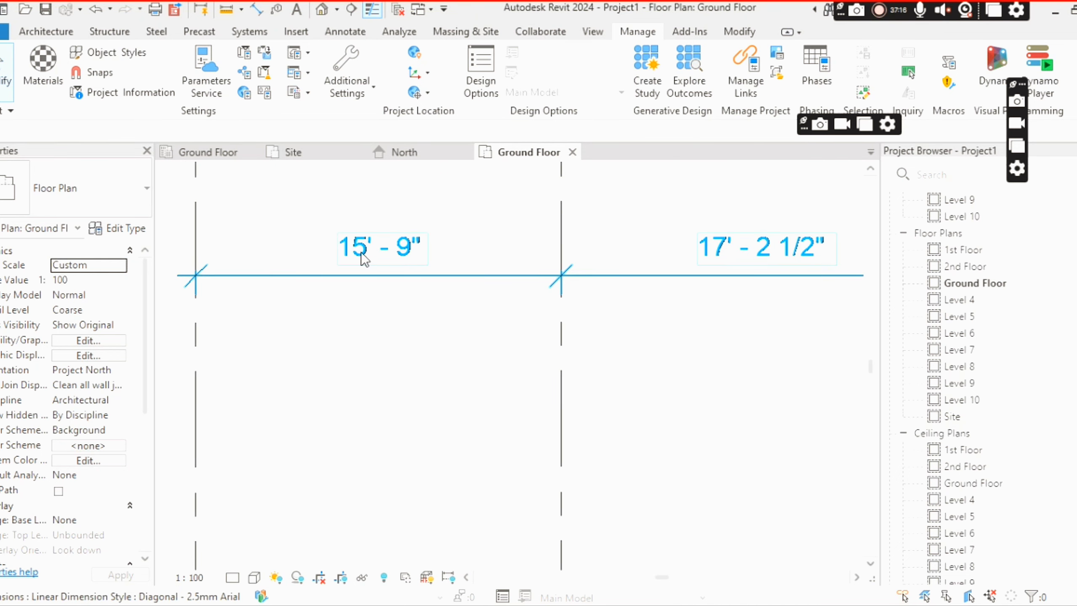
scroll(297, 260, "down", 3)
scroll(274, 258, "down", 2)
middle_click_drag(295, 331, 314, 280)
scroll(327, 330, "up", 4)
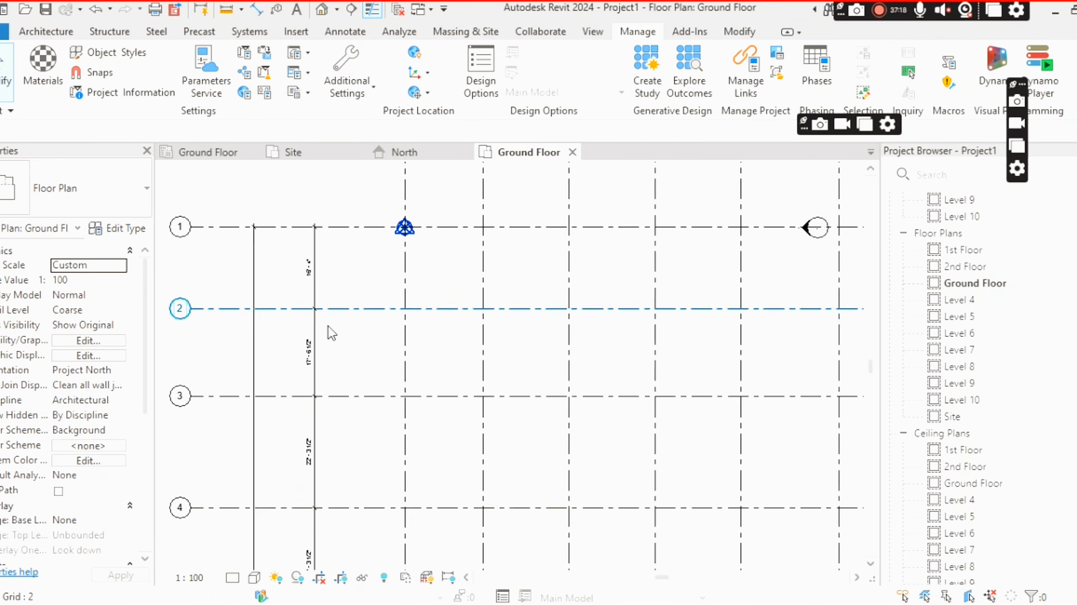
scroll(302, 348, "down", 3)
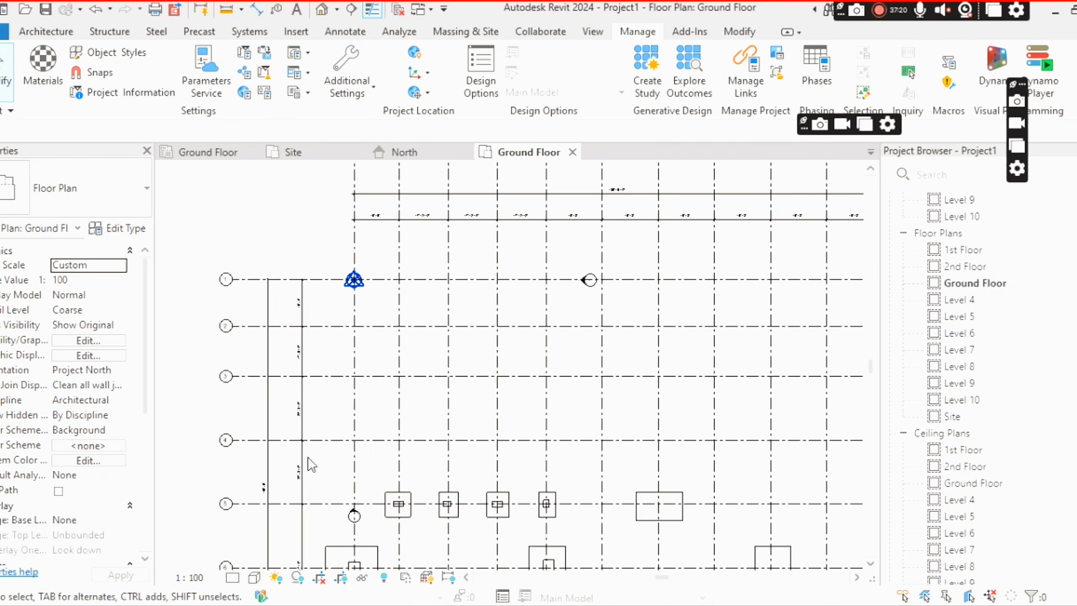
middle_click_drag(310, 462, 322, 293)
middle_click_drag(311, 492, 310, 317)
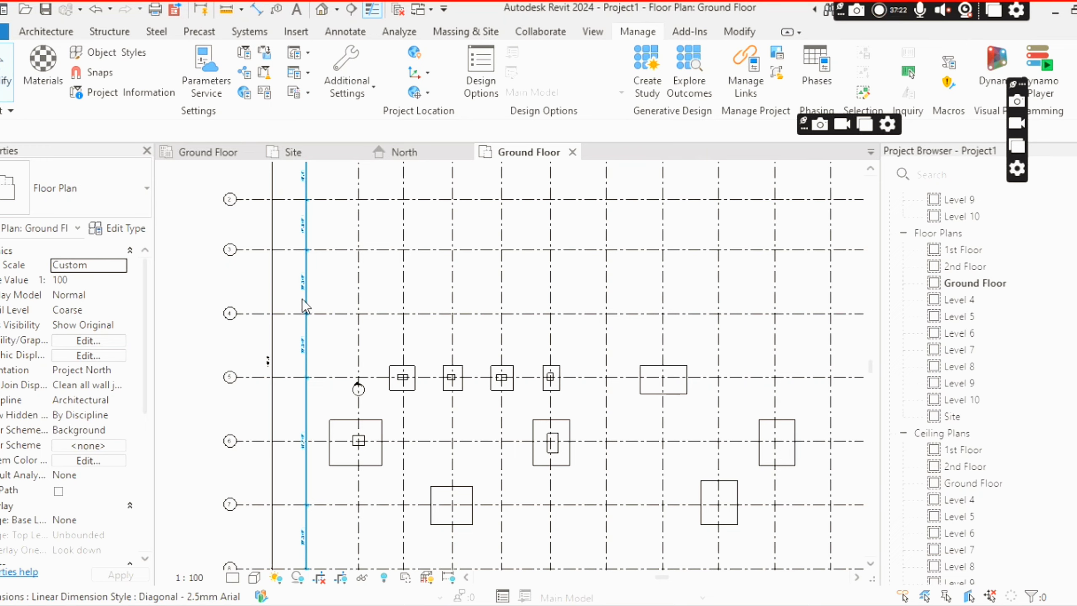
Inspect the vertical grid dimension string and the first horizontal grid spacings on the Ground Floor plan up close.
scroll(310, 499, "down", 2)
scroll(312, 499, "up", 5)
scroll(289, 417, "down", 5)
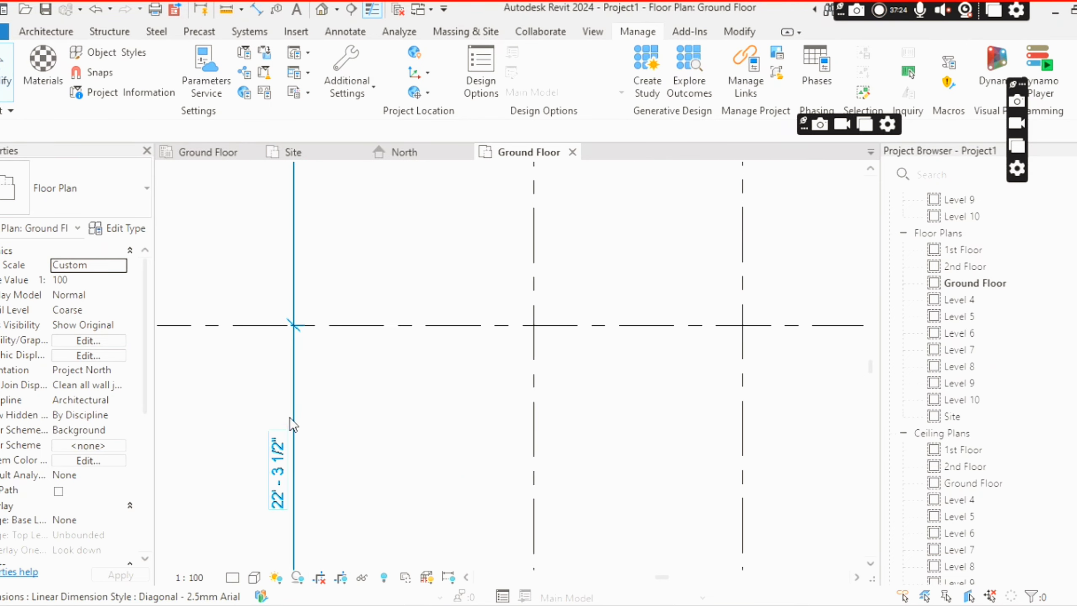
middle_click_drag(436, 288, 392, 493)
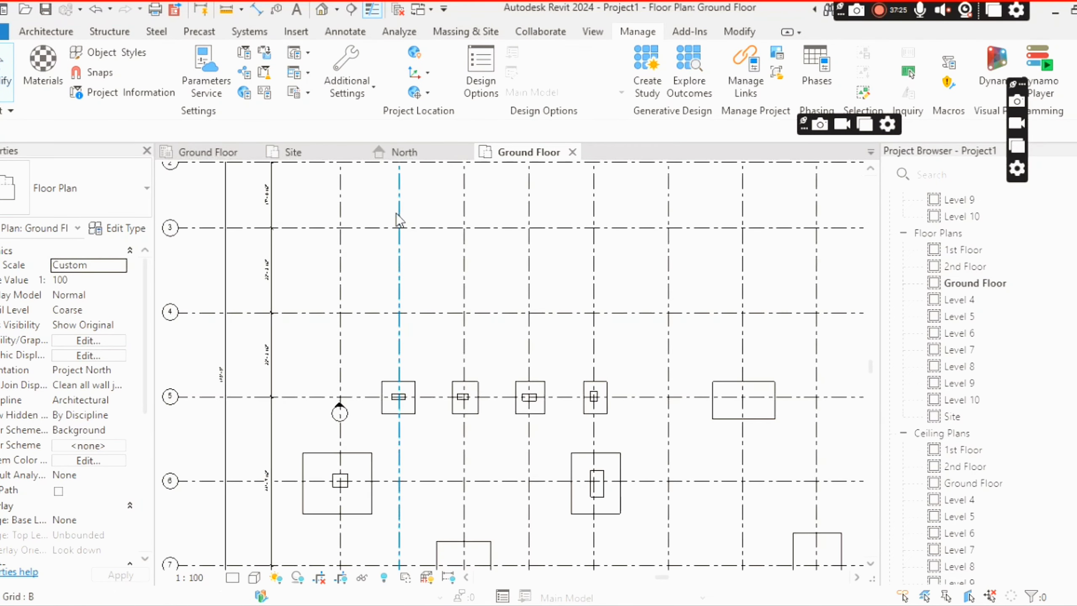
scroll(360, 246, "up", 5)
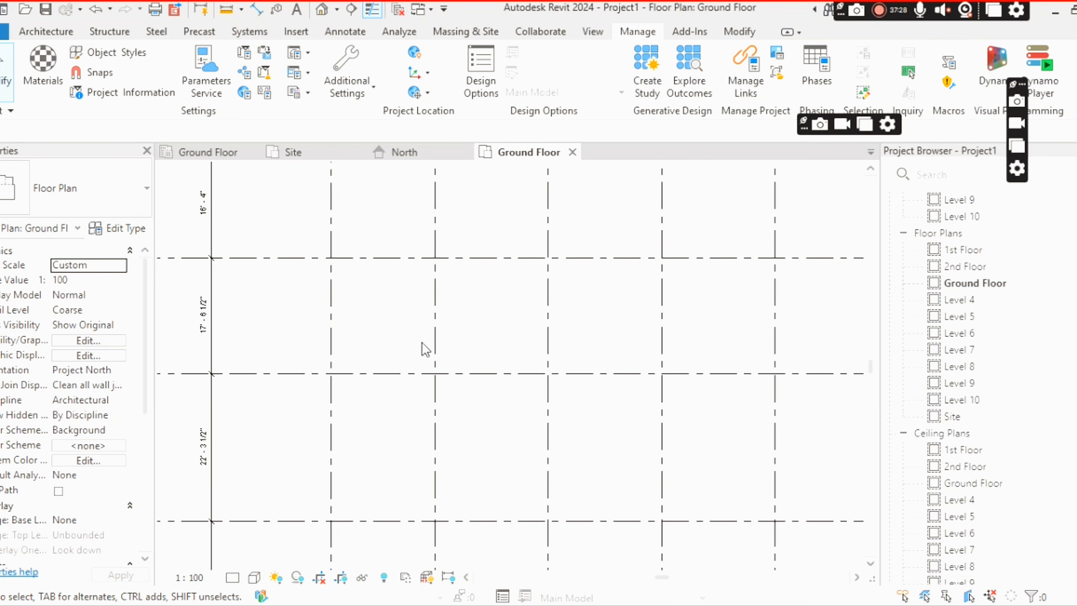
middle_click_drag(418, 241, 423, 414)
middle_click_drag(418, 326, 414, 391)
scroll(380, 284, "up", 4)
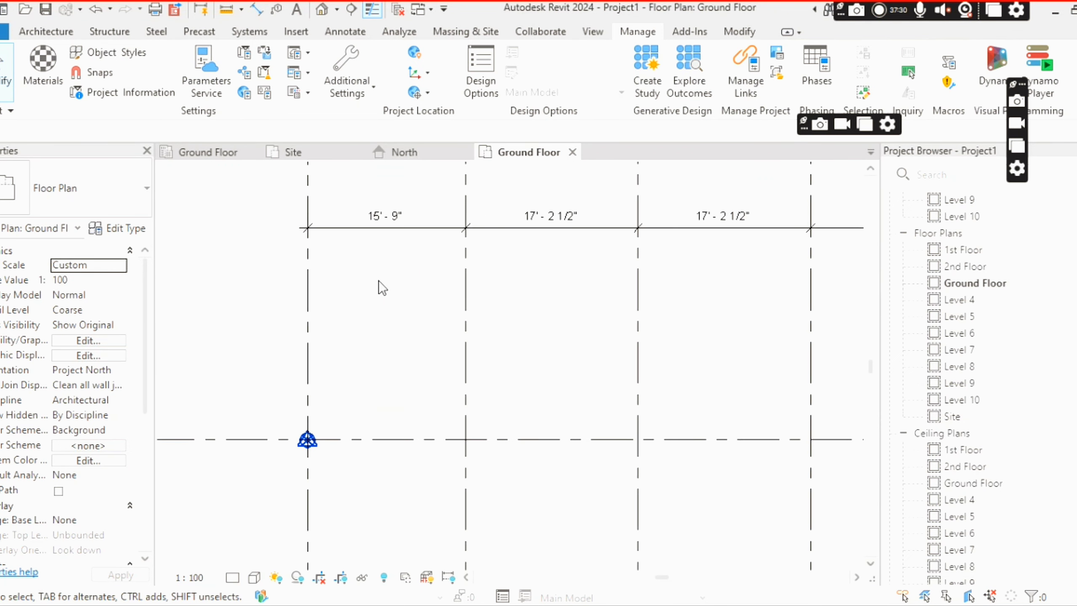
middle_click_drag(373, 318, 347, 374)
scroll(375, 291, "up", 2)
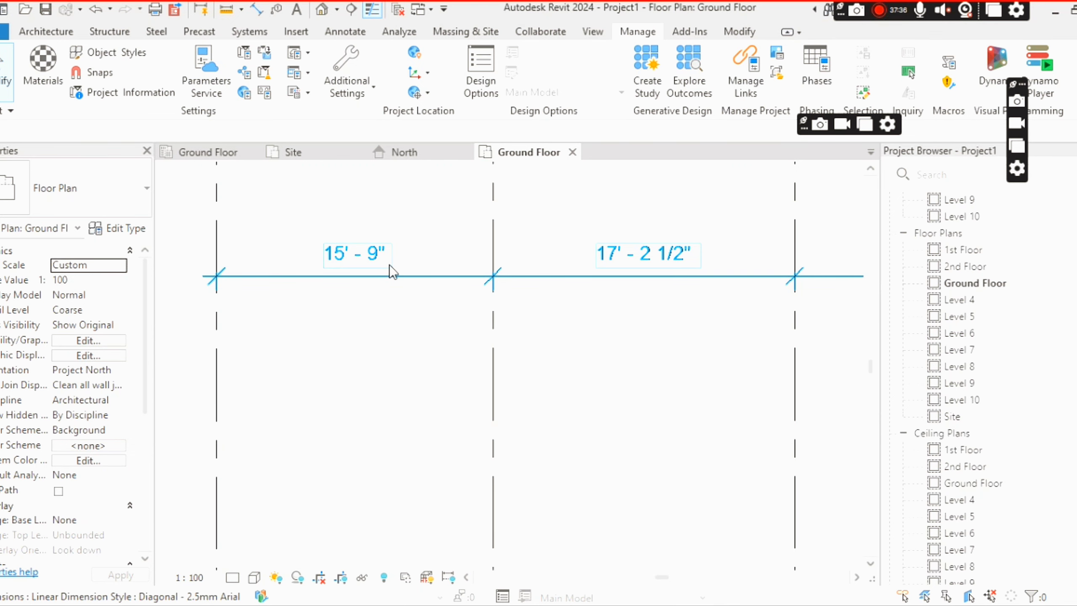
Set the Common project units' Length format to meters with 2 decimal places and the m unit symbol, and apply it.
left_click(264, 96)
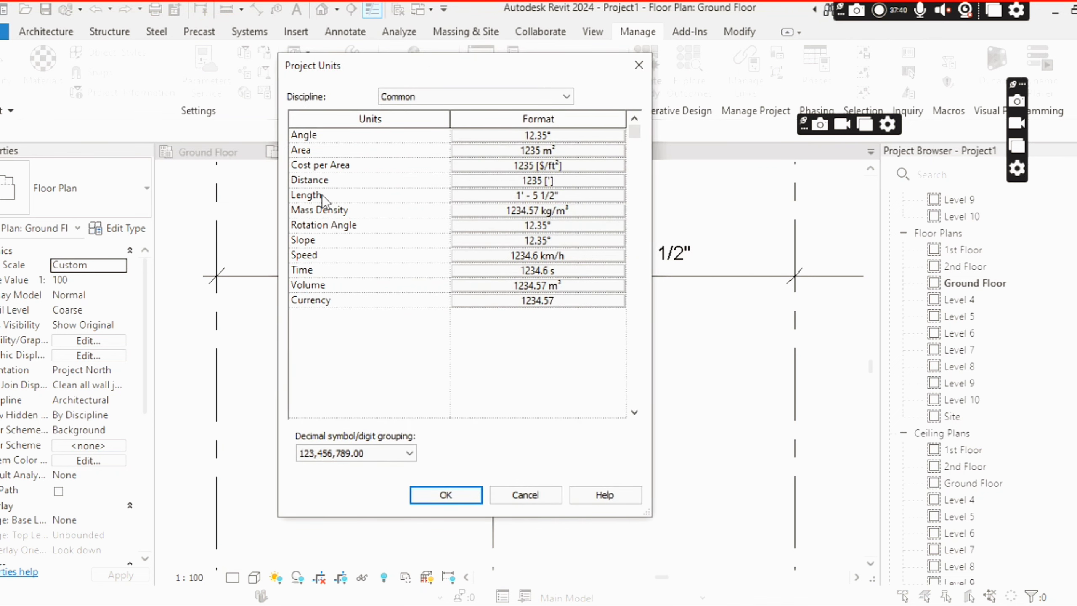
left_click(538, 194)
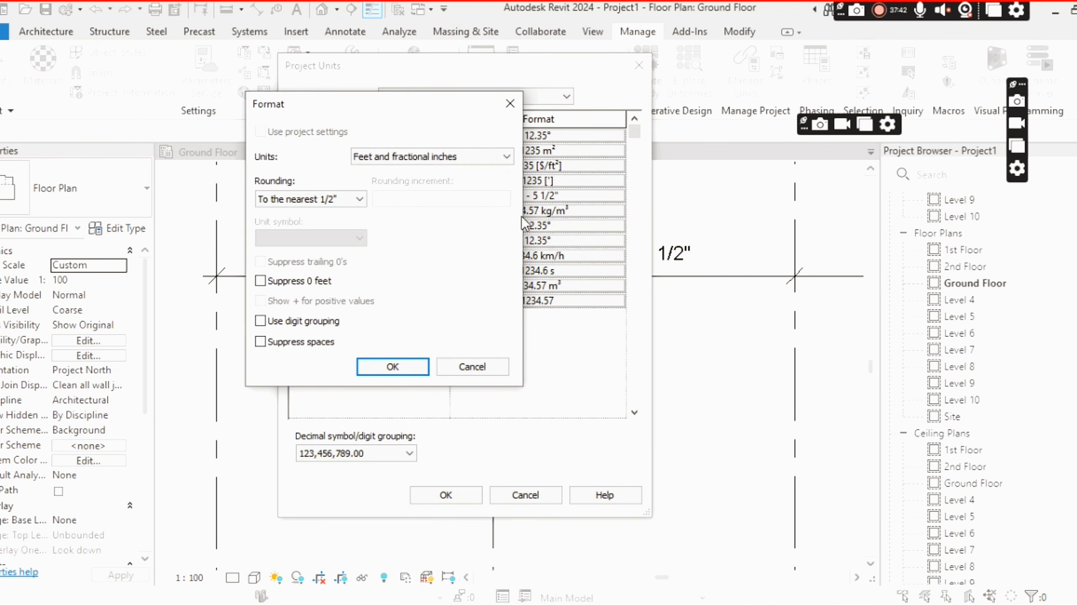
left_click(432, 156)
left_click(390, 212)
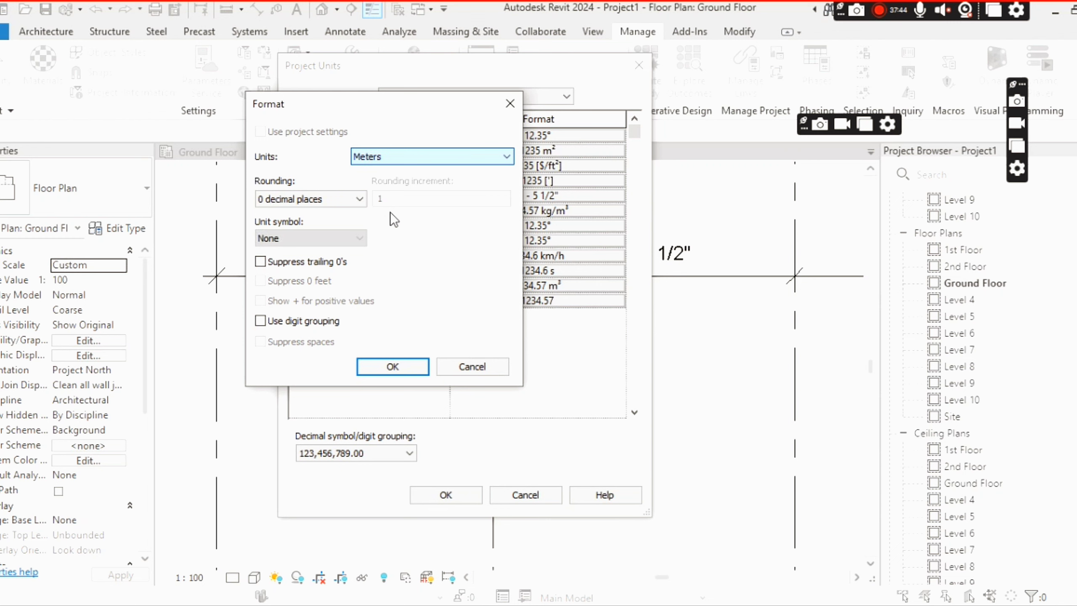
left_click(321, 198)
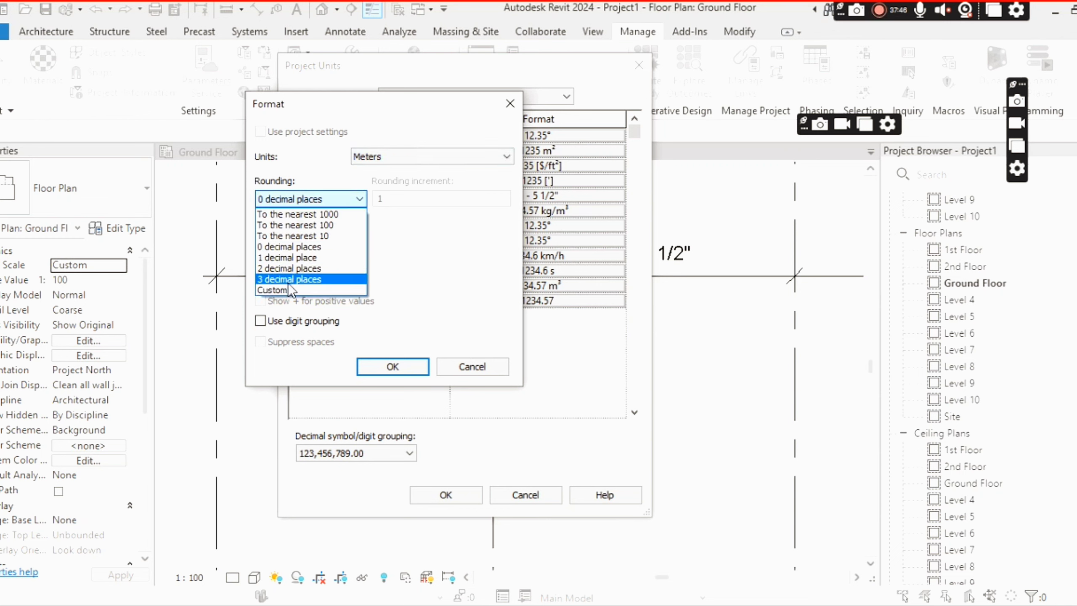
left_click(290, 269)
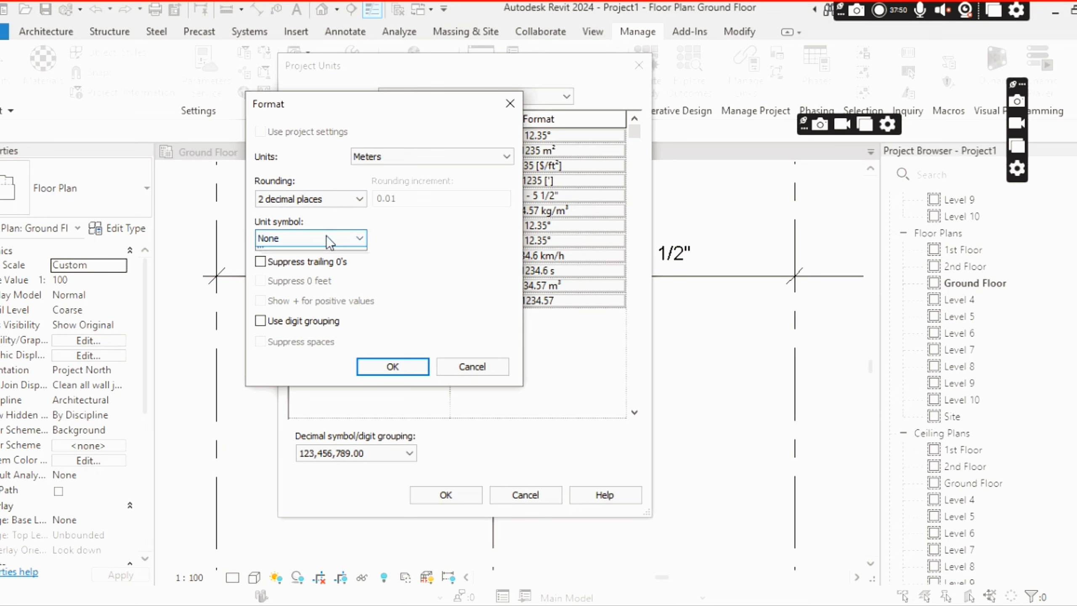
left_click(297, 239)
left_click(278, 264)
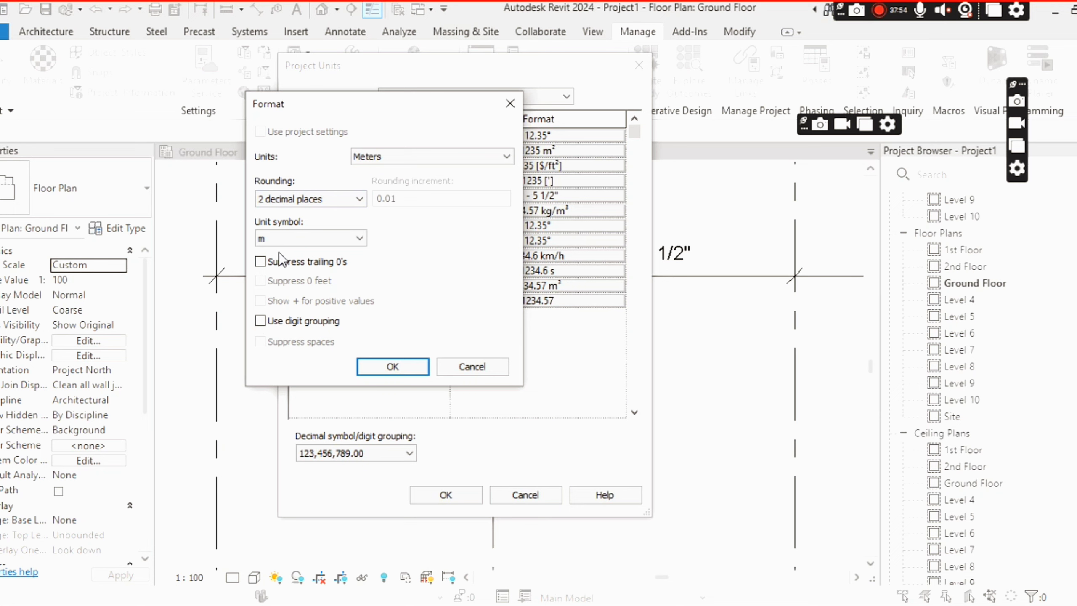
left_click(411, 366)
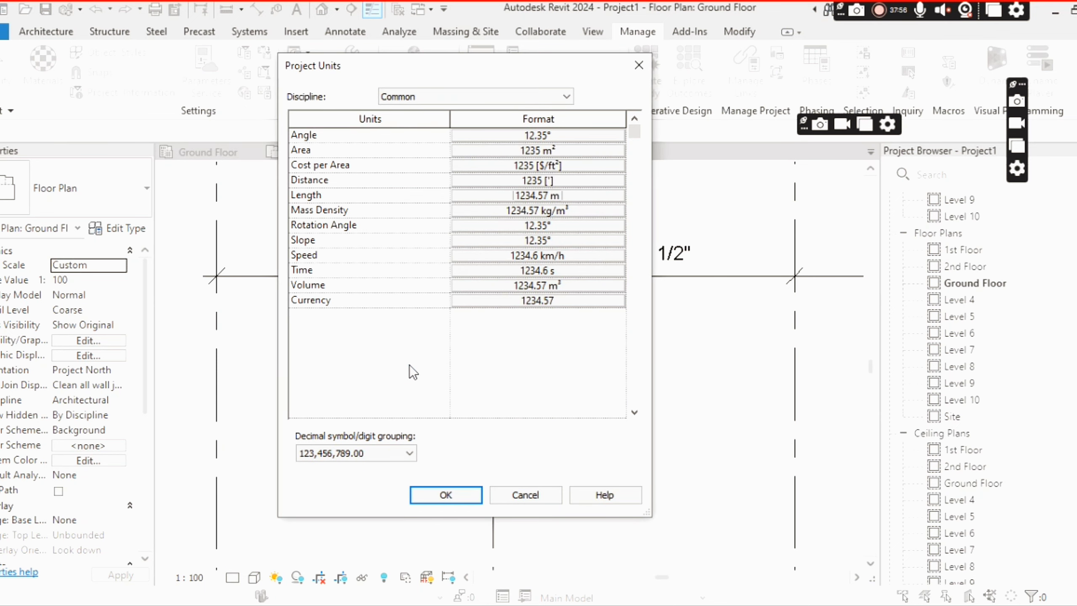
left_click(453, 495)
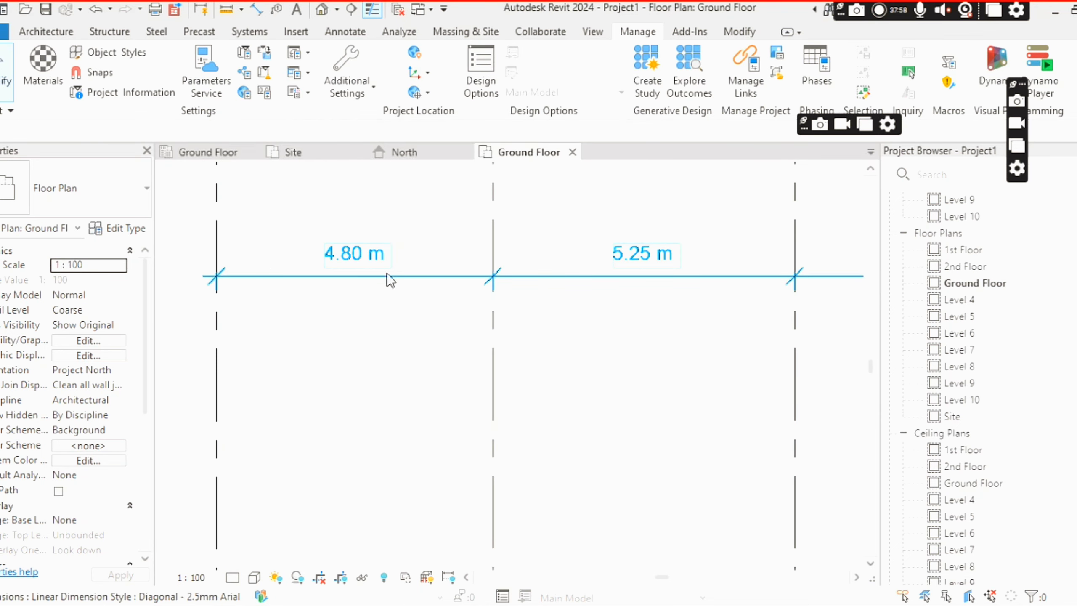
Check the horizontal grid dimension string on the Ground Floor plan for the metric length format.
middle_click_drag(410, 275, 336, 280)
middle_click_drag(471, 255, 396, 254)
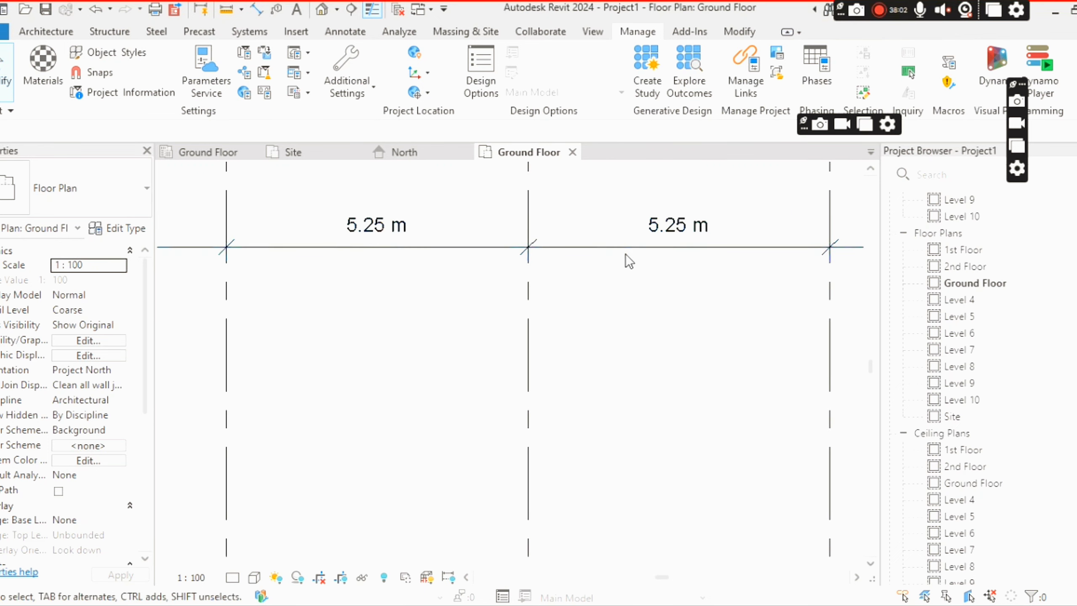
scroll(495, 233, "down", 5)
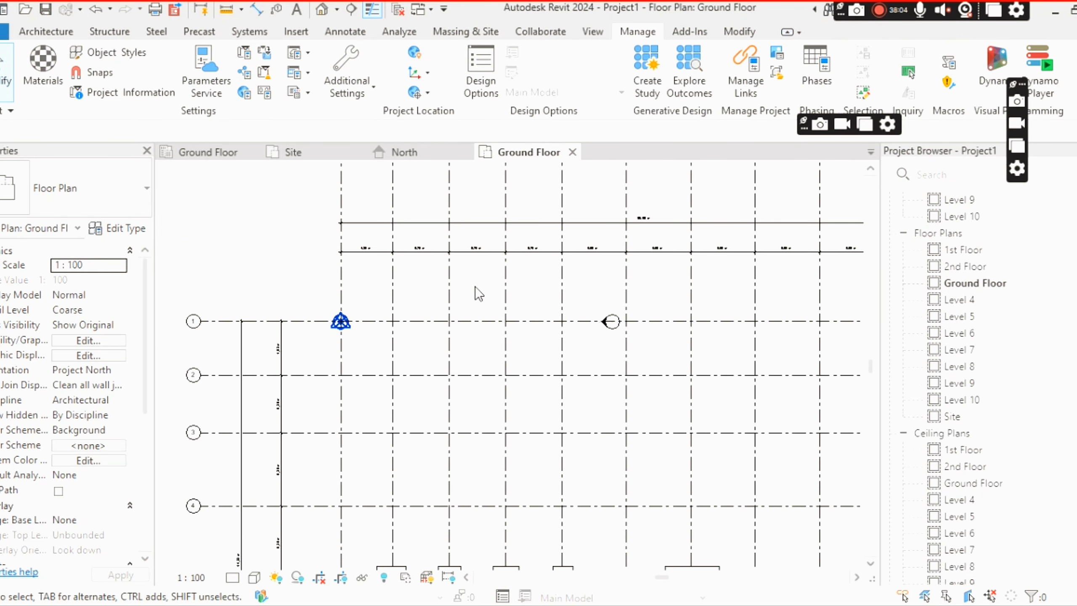
Review the HVAC discipline's project units, looking into the Air Flow and Density formats without changing them.
left_click(265, 96)
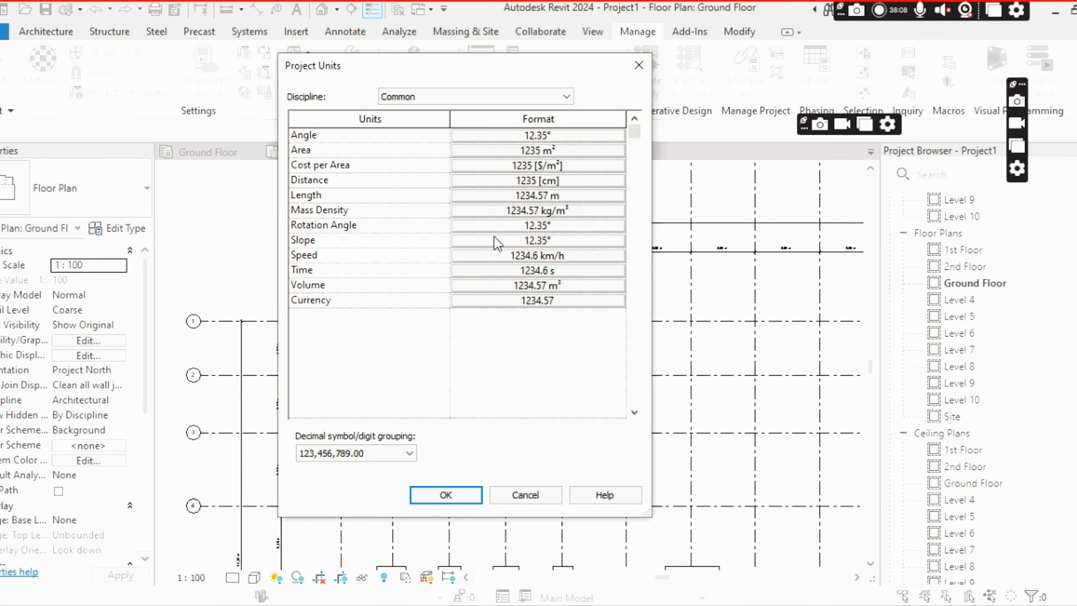
left_click(489, 96)
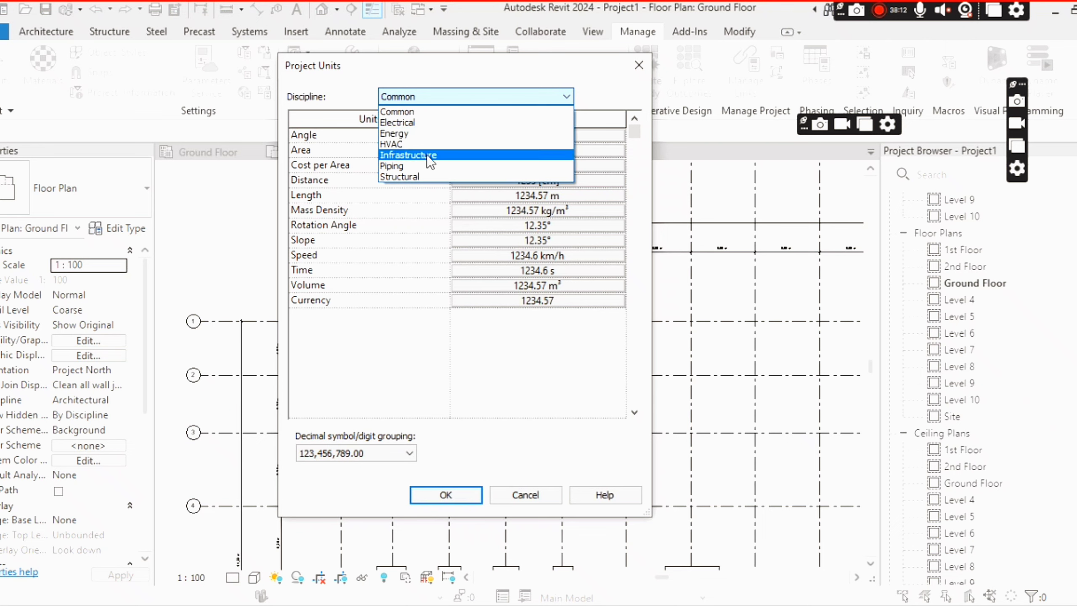
left_click(423, 143)
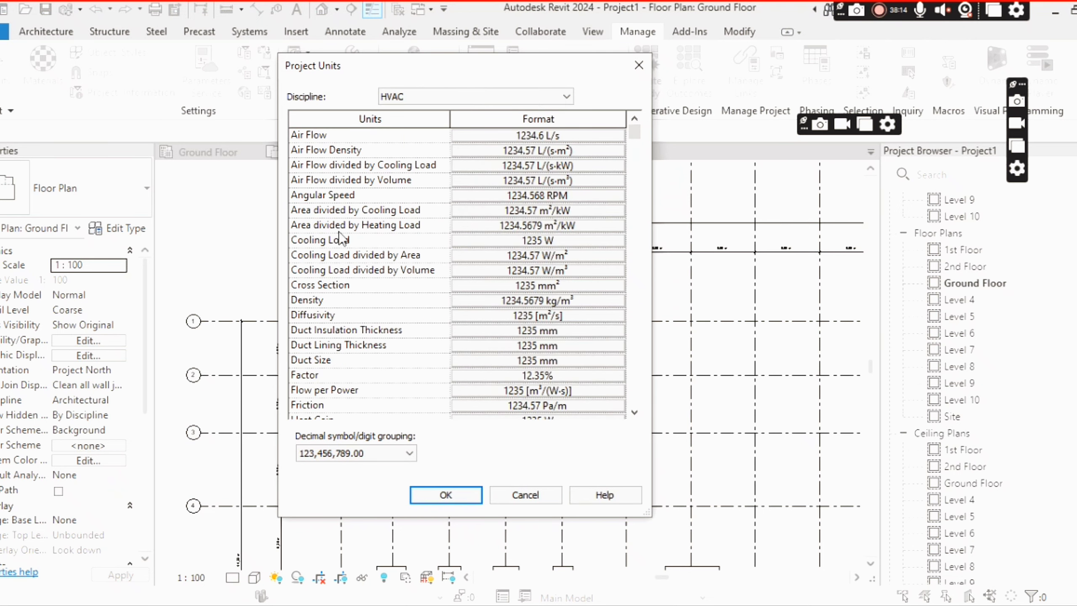
left_click(514, 135)
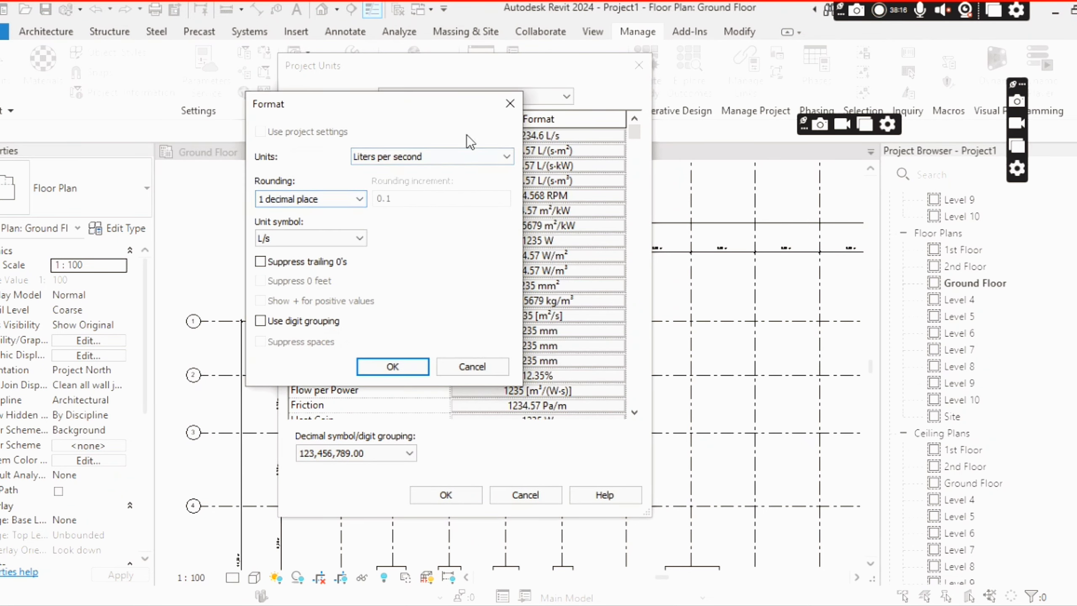
left_click(510, 103)
scroll(531, 270, "down", 5)
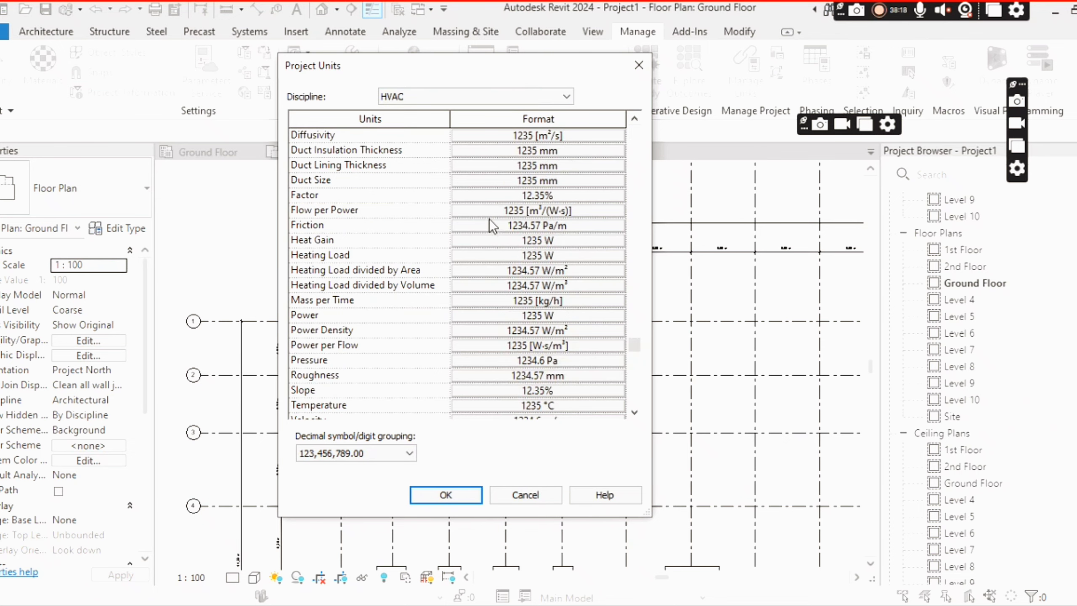
scroll(469, 270, "up", 2)
scroll(330, 199, "up", 3)
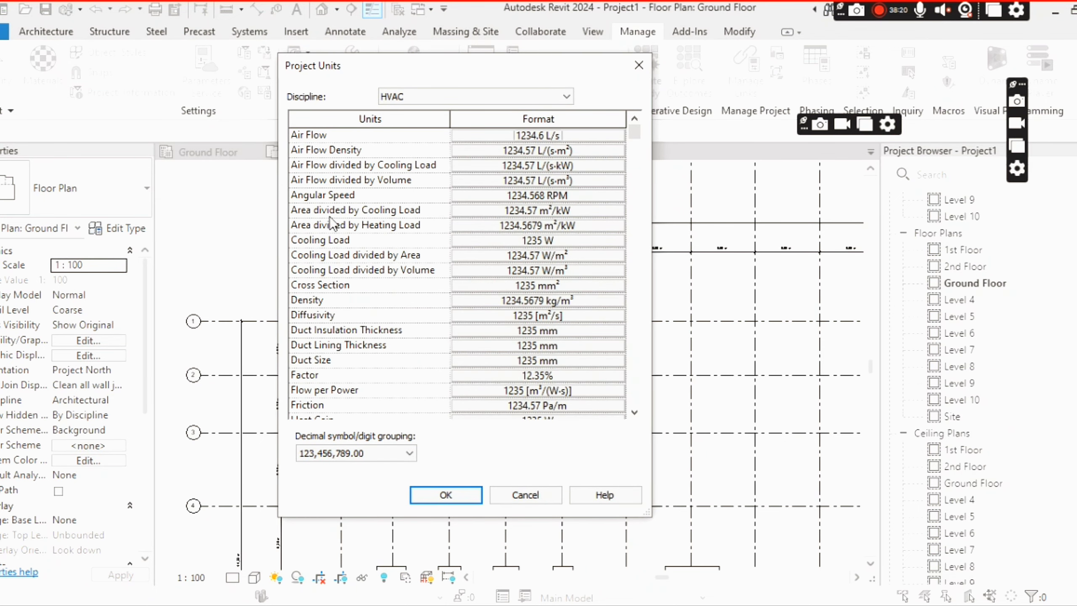
scroll(452, 248, "down", 3)
left_click(534, 167)
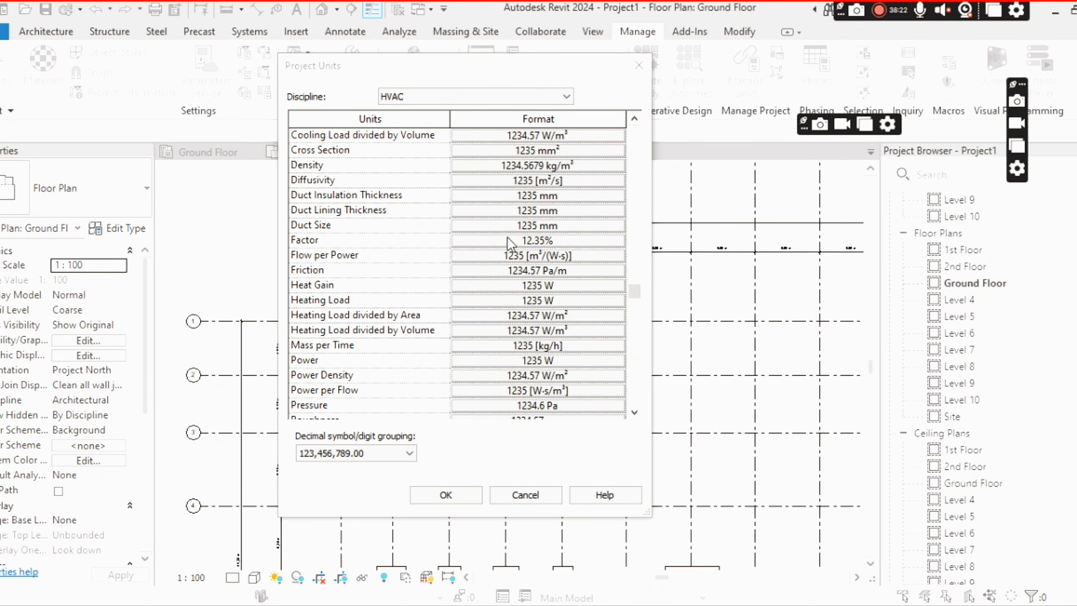
left_click(510, 104)
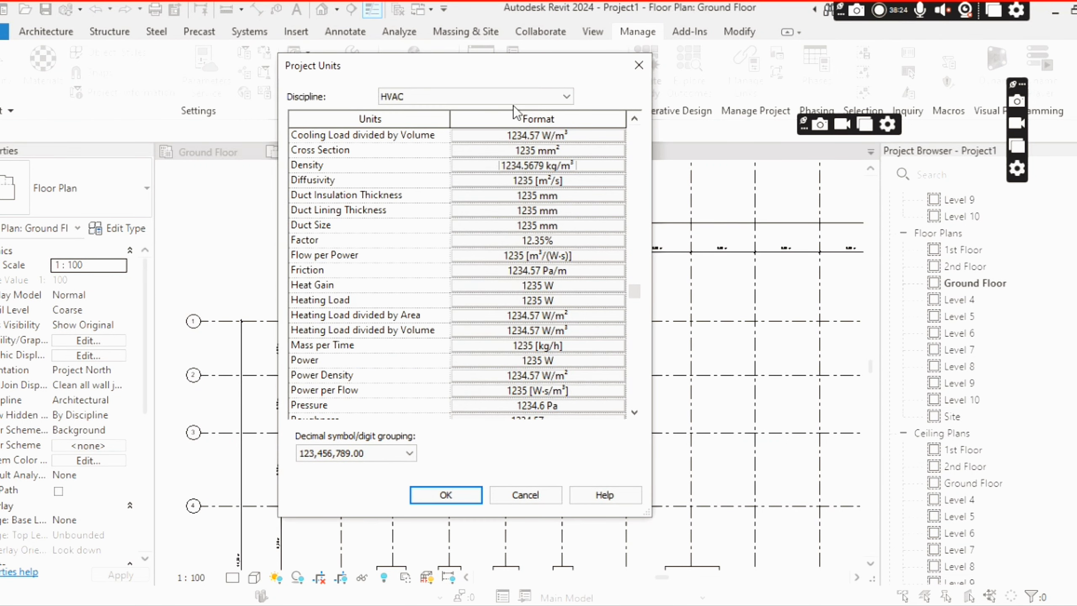
Set the Structural discipline's Acceleration format to feet per second squared, look through its remaining units and apply the project units.
left_click(458, 94)
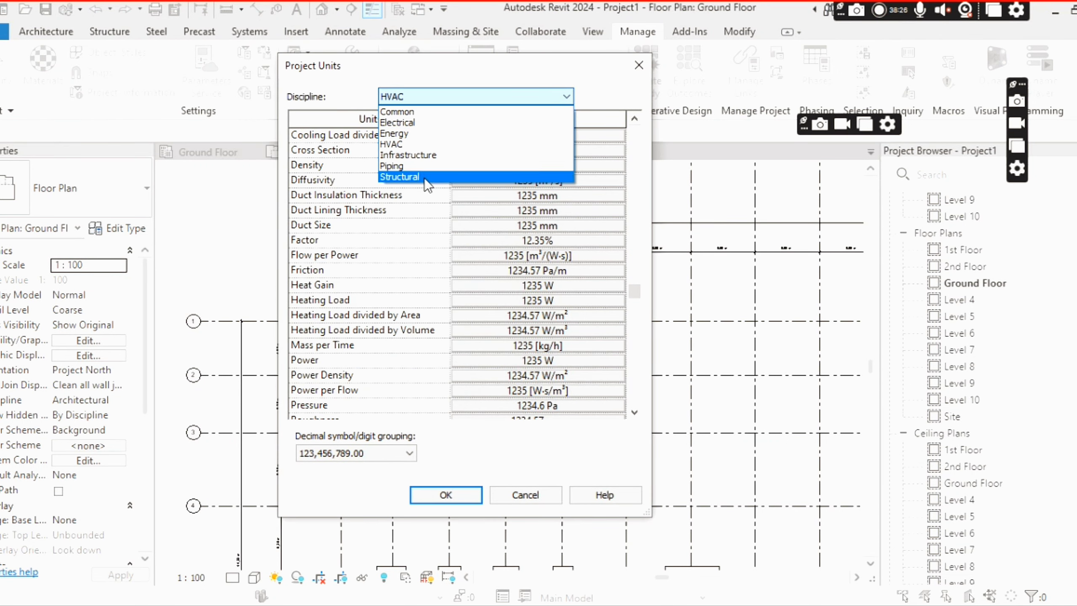
left_click(424, 177)
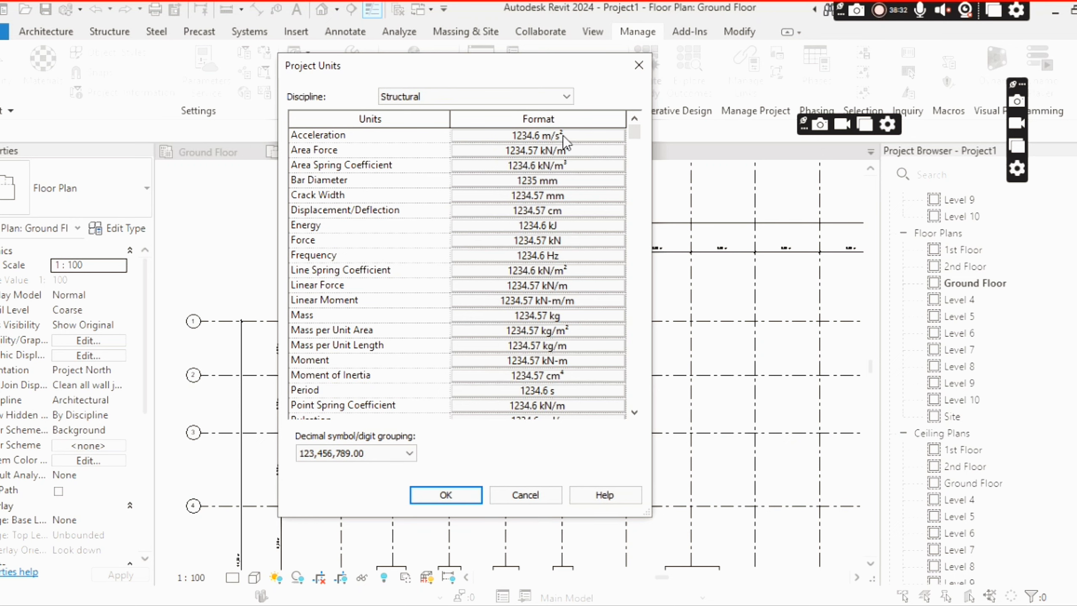
left_click(563, 135)
left_click(449, 162)
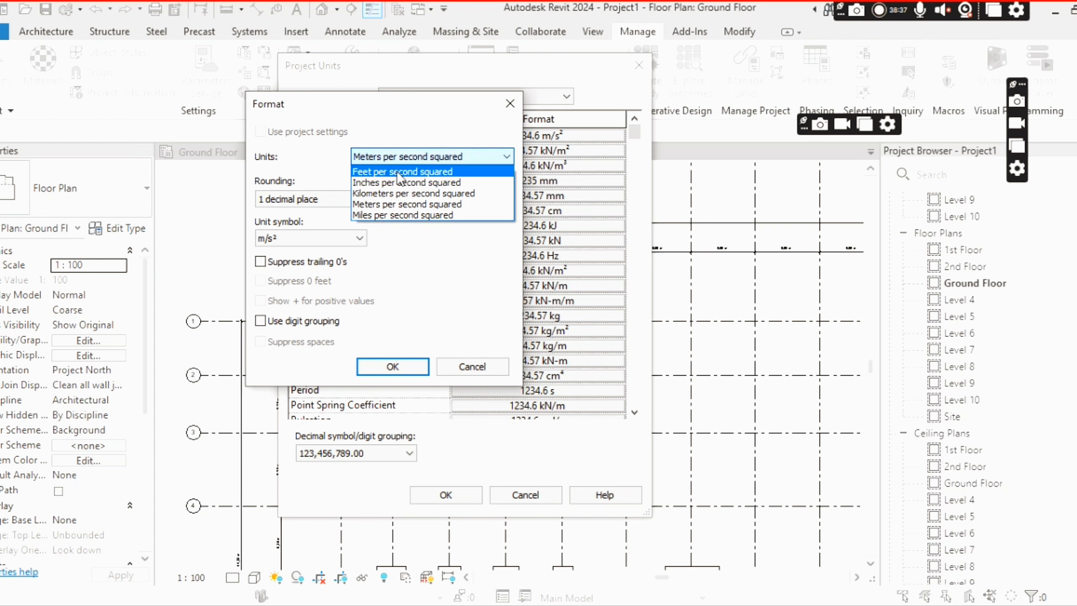
left_click(439, 171)
left_click(393, 366)
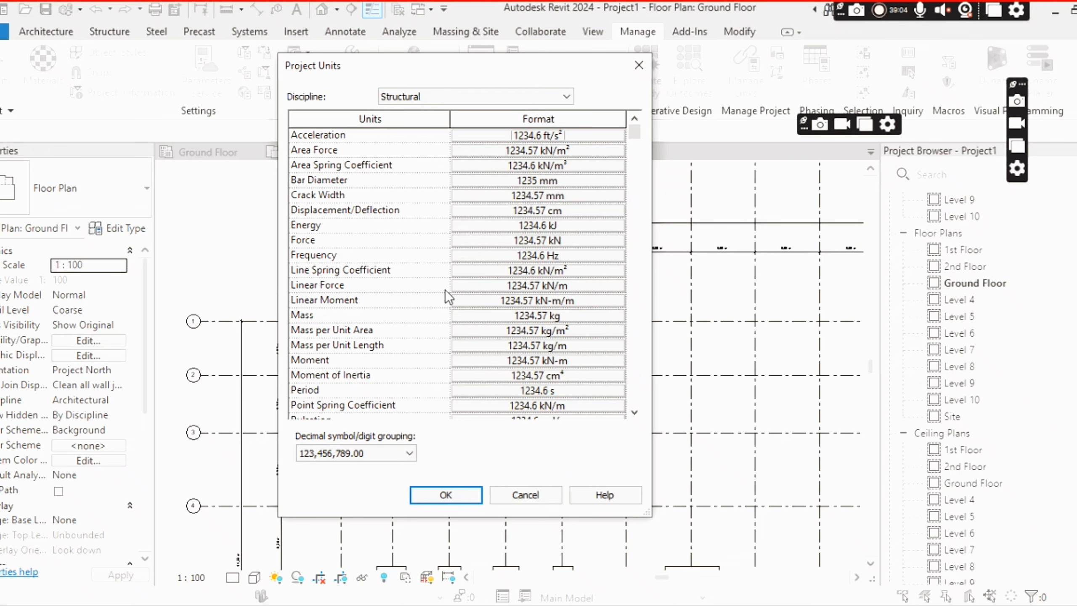
scroll(445, 290, "down", 8)
scroll(517, 274, "up", 4)
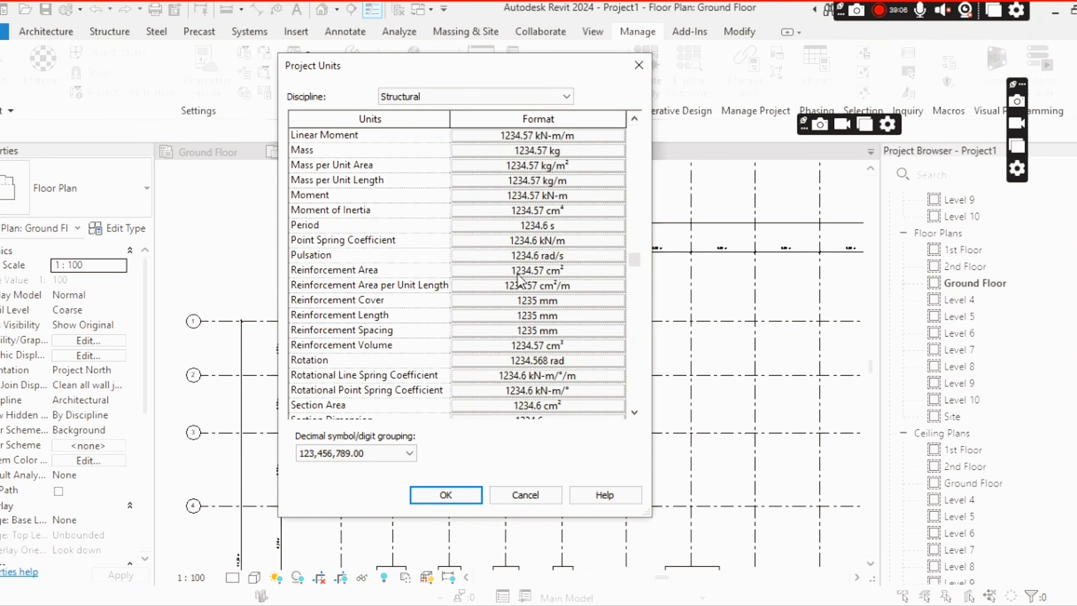
scroll(517, 275, "up", 4)
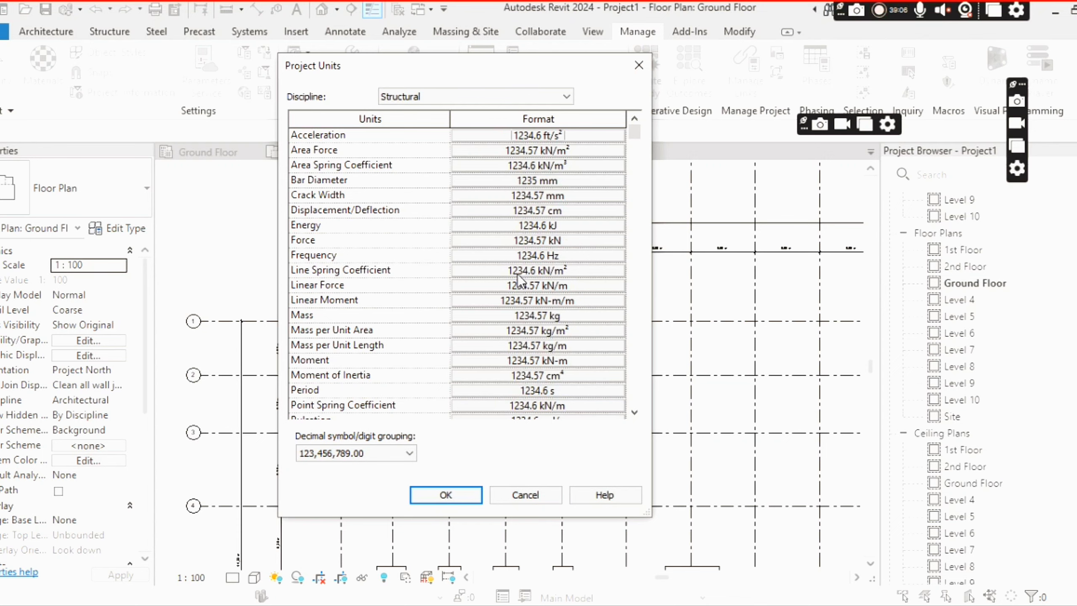
left_click(445, 495)
scroll(414, 285, "up", 4)
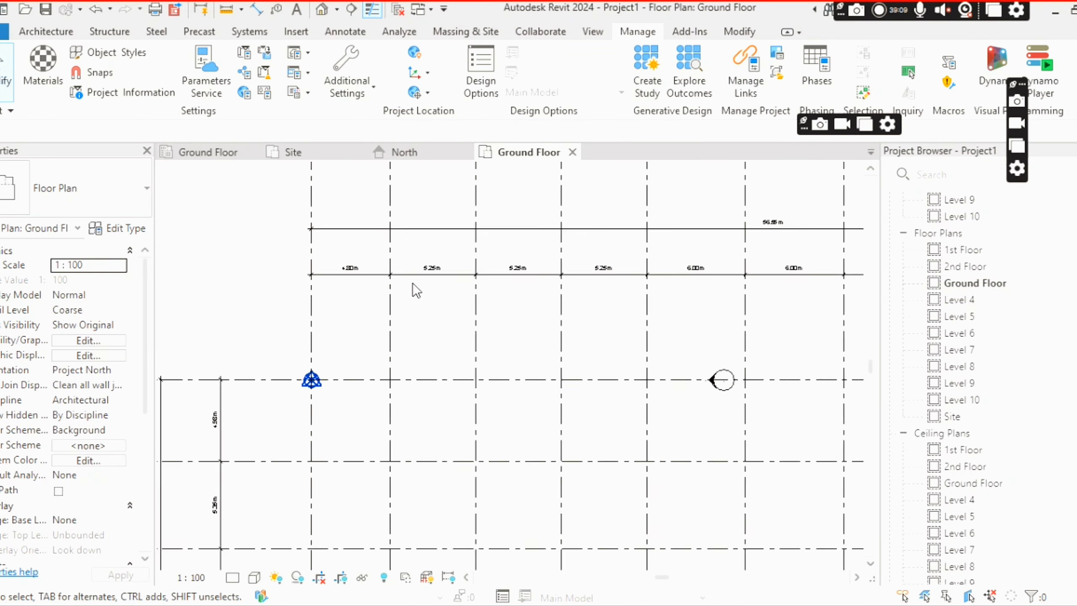
scroll(413, 283, "up", 1)
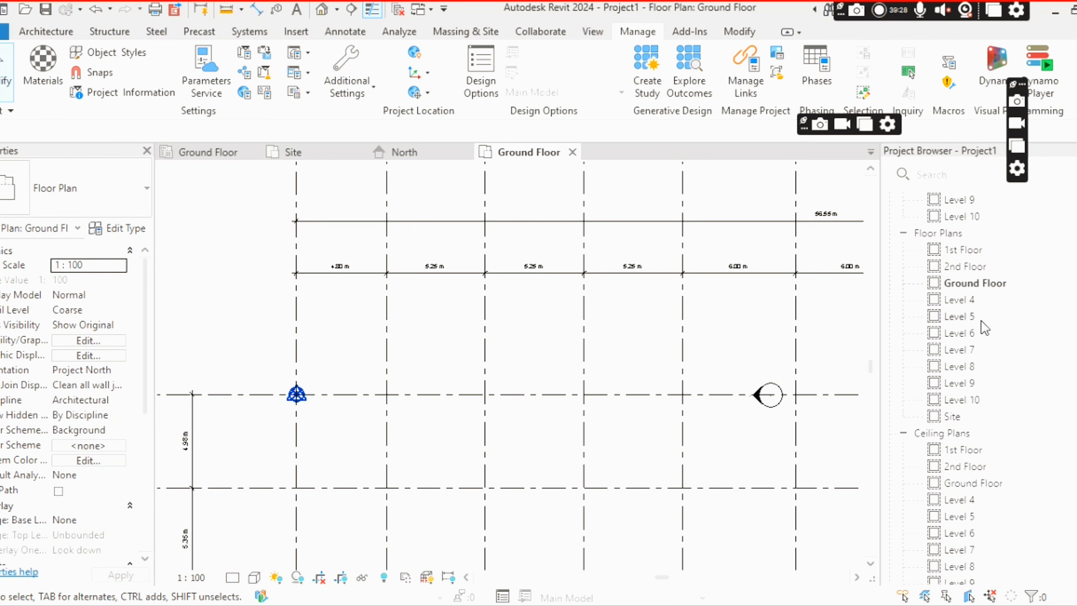
left_click(48, 32)
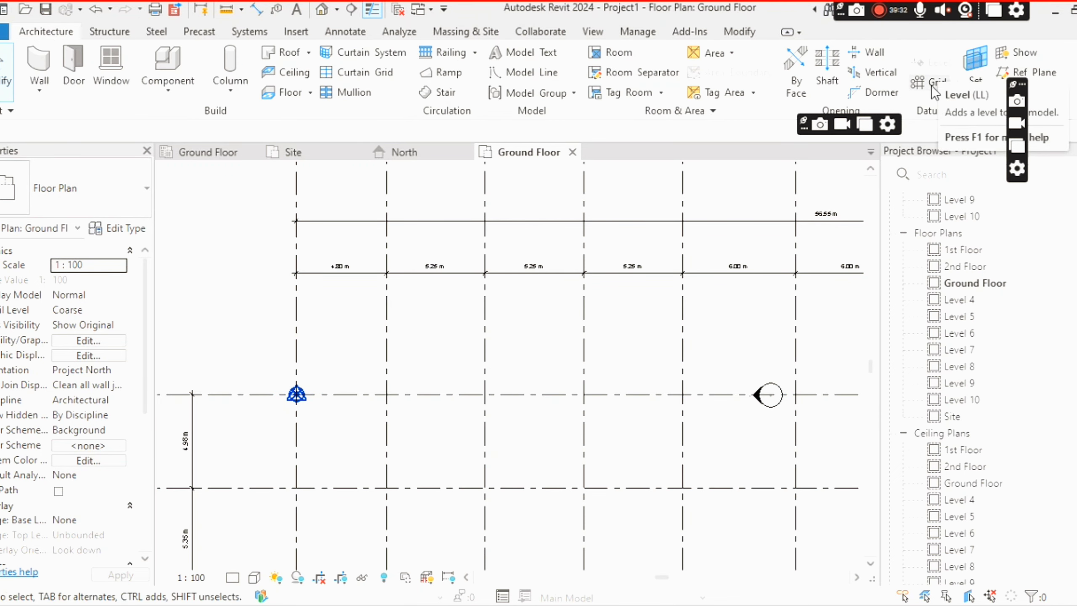
scroll(373, 277, "down", 8)
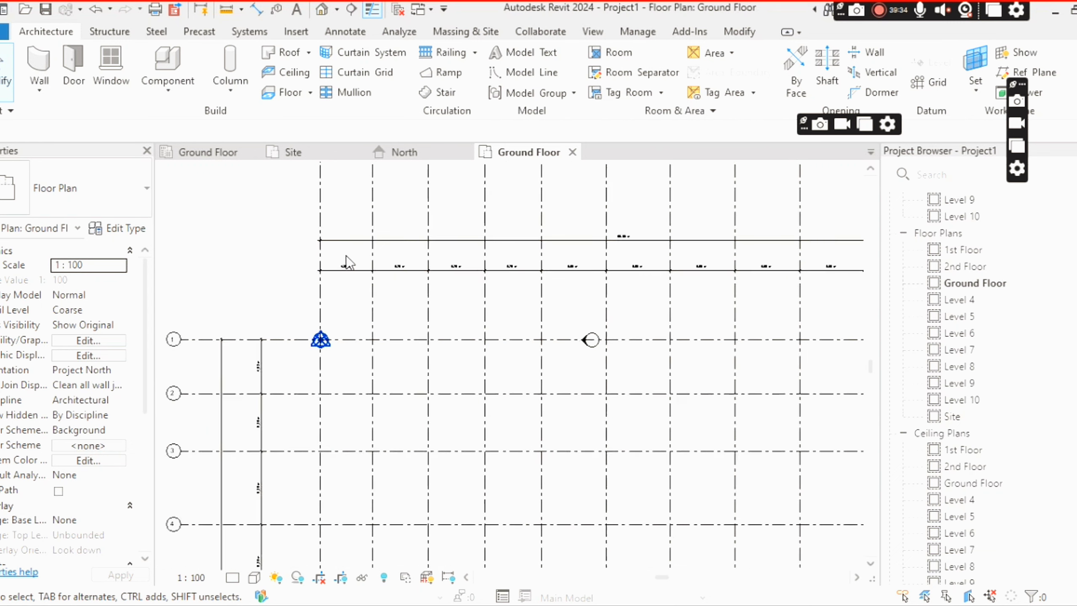
middle_click_drag(523, 333, 523, 329)
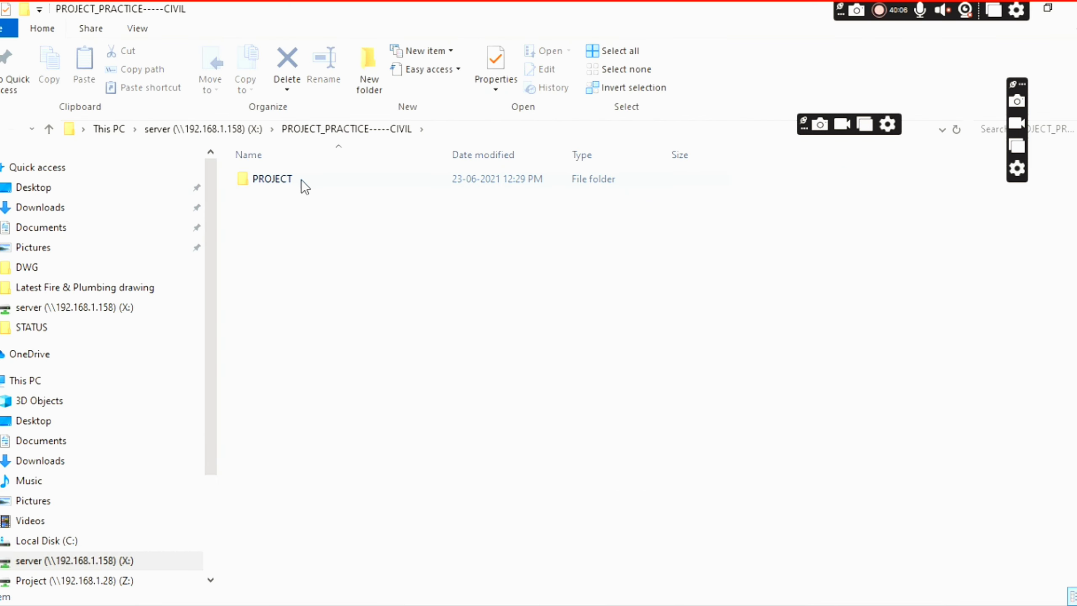
Open the PROJECT folder and look through its DWG drawings, widening the name column to read the full file names.
double_click(301, 180)
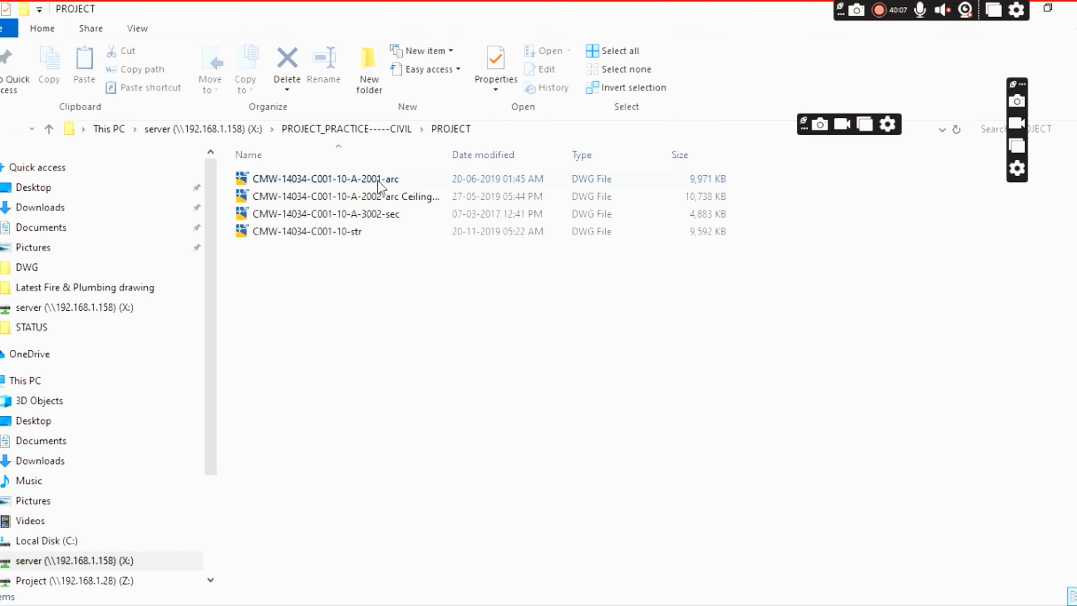
left_click(395, 180)
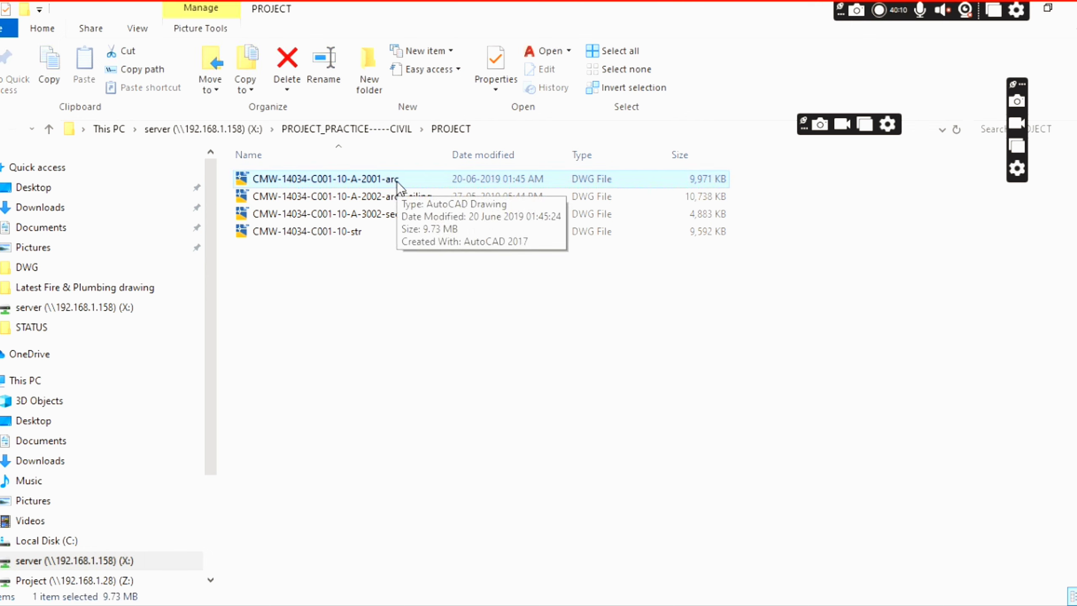
left_click(422, 203)
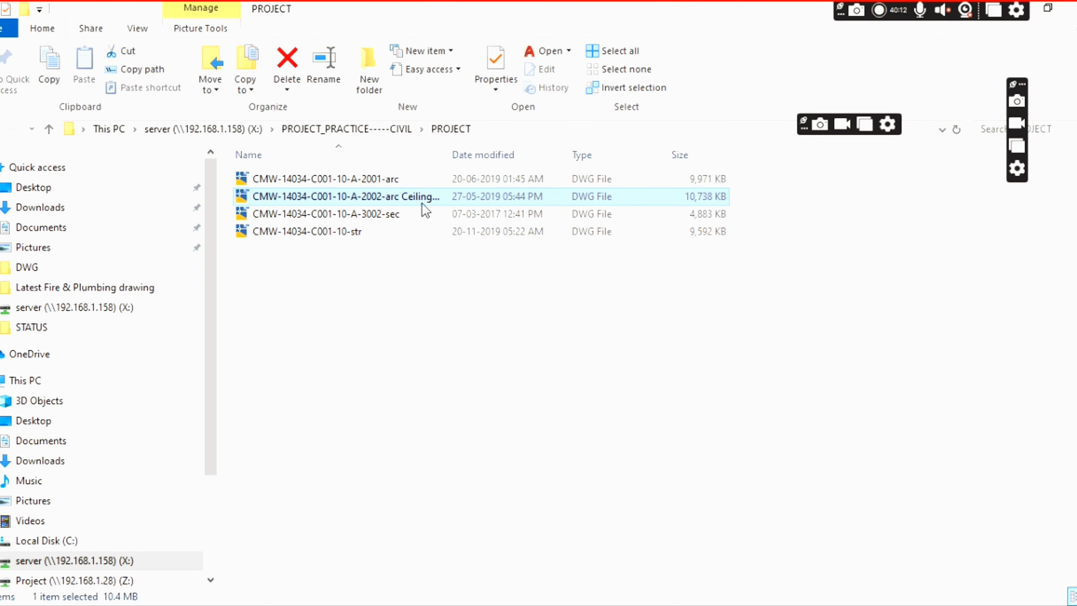
left_click_drag(446, 152, 595, 152)
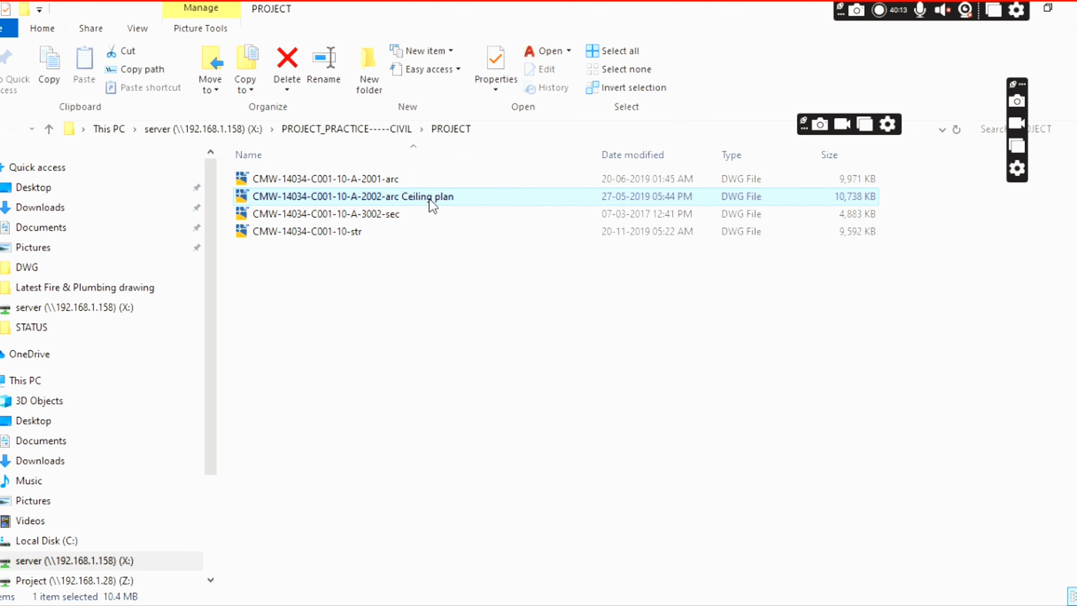
left_click(368, 216)
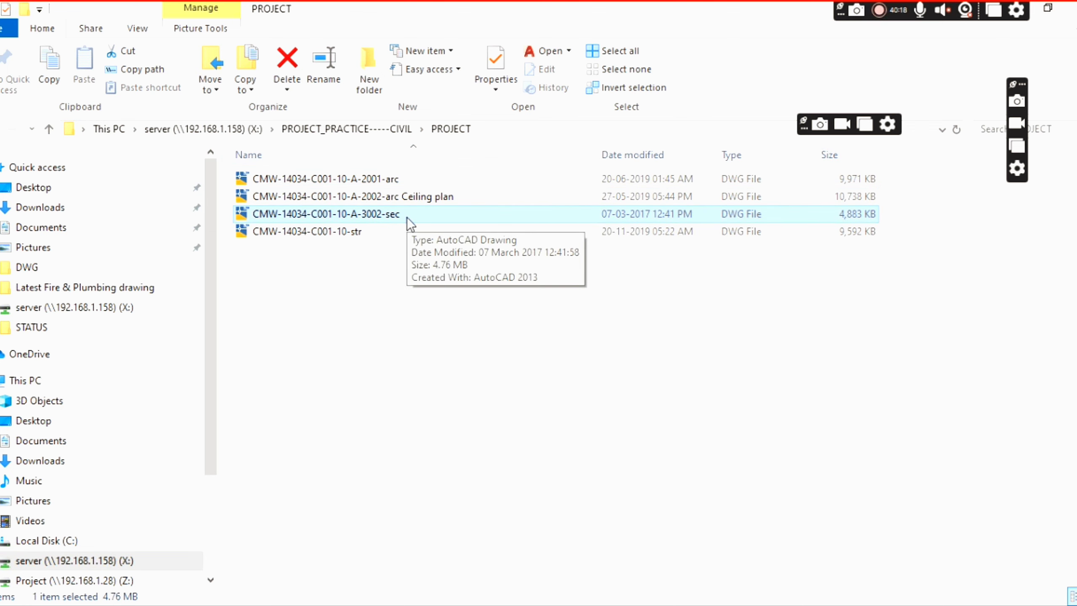
left_click(344, 236)
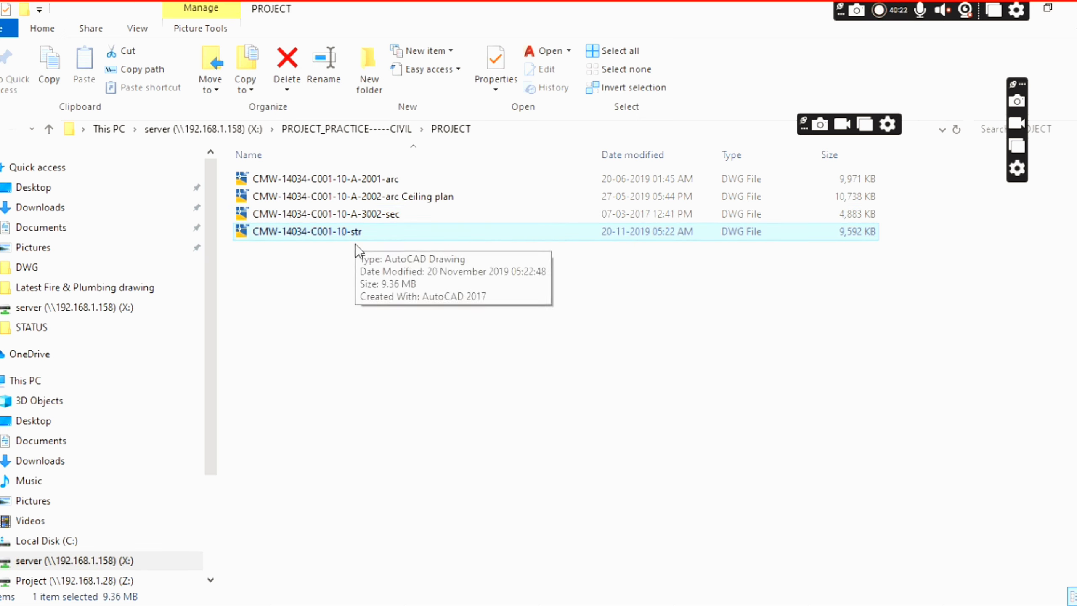
left_click(351, 272)
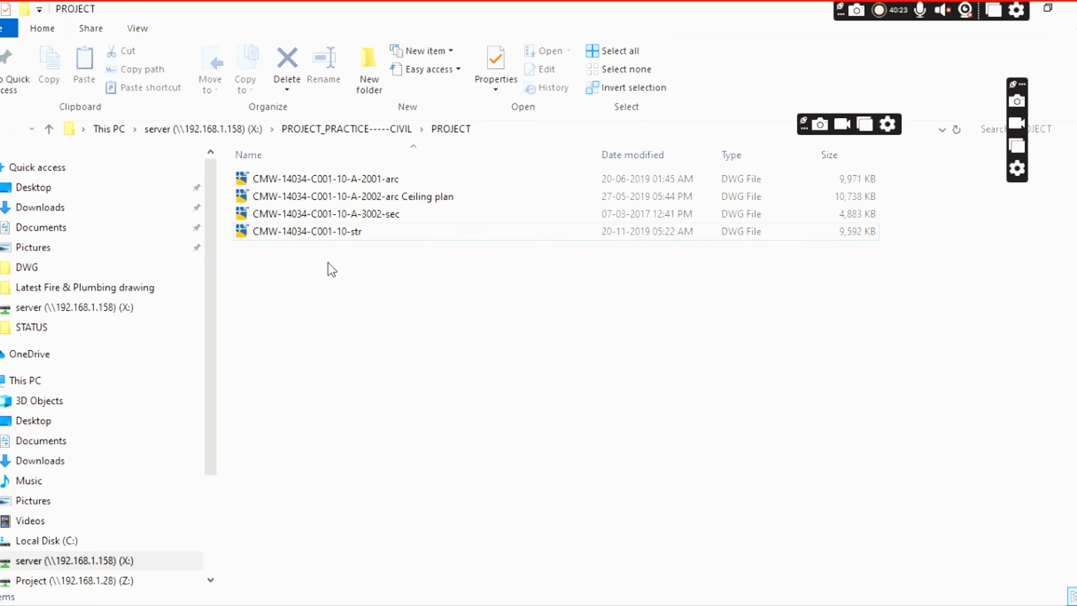
Open the section drawing CMW-14034-C001-10-A-3002-sec in AutoCAD, dismissing the AEC objects notice and declining to reset the annotation scales list.
left_click(356, 212)
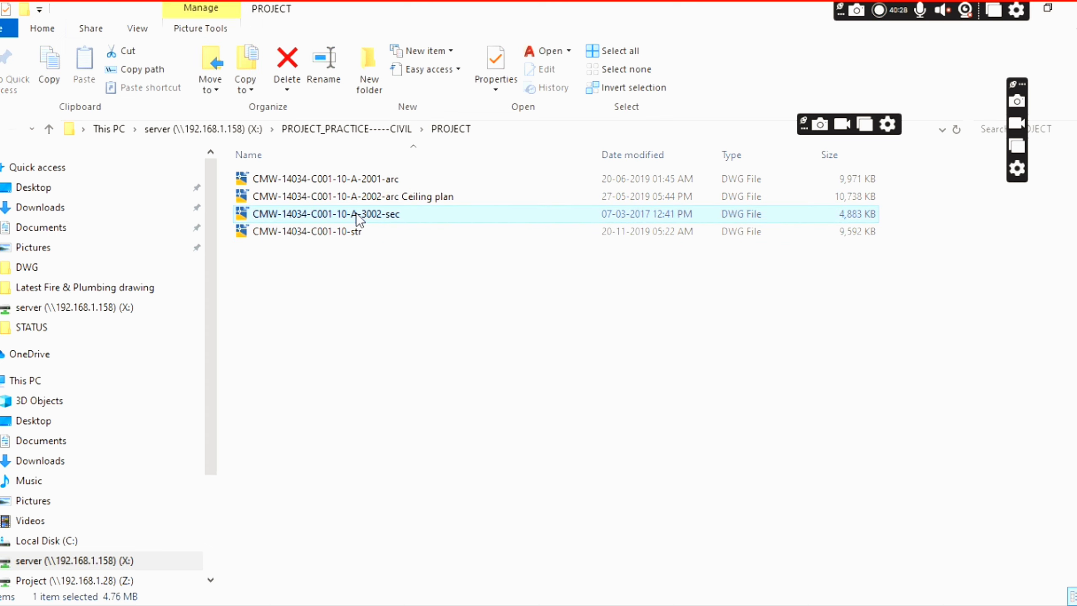
double_click(385, 217)
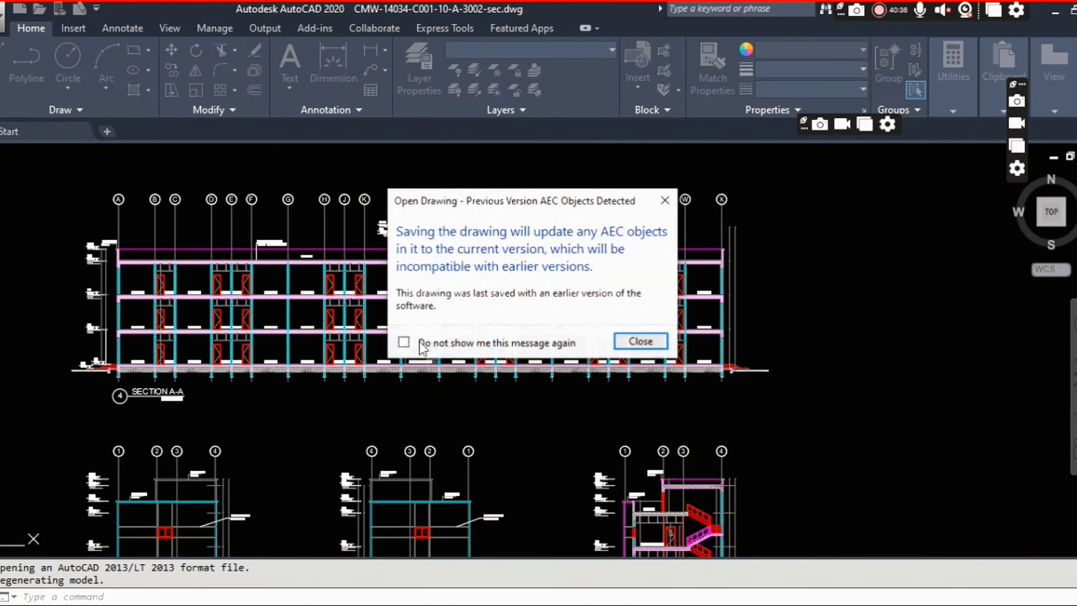
left_click(641, 341)
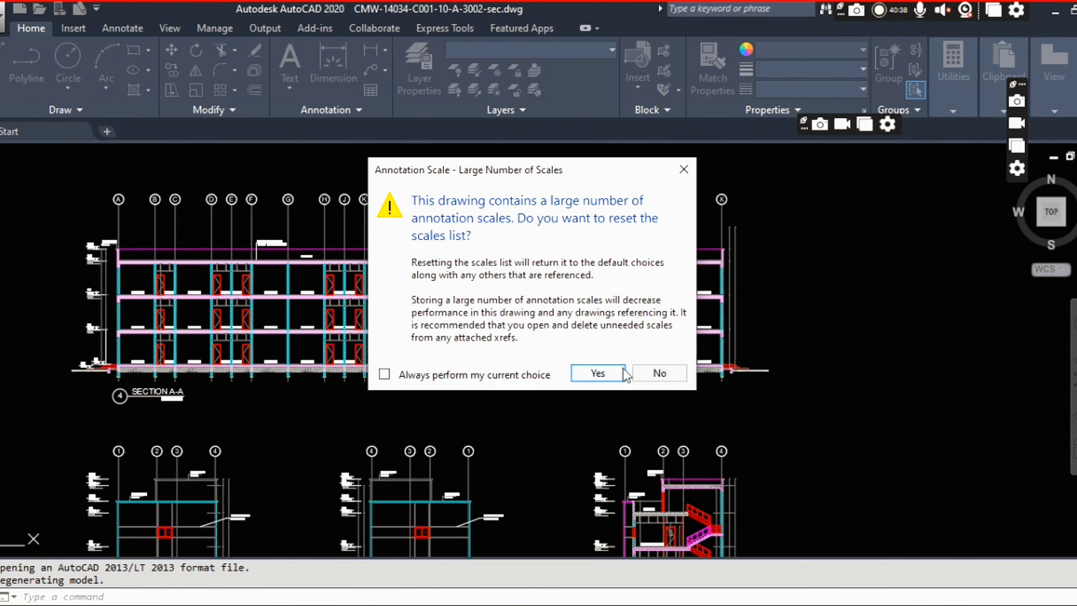
left_click(659, 373)
Examine the ground-floor slab of Section A-A and the FPL and FFL level markers beside the entrance steps.
scroll(143, 400, "up", 4)
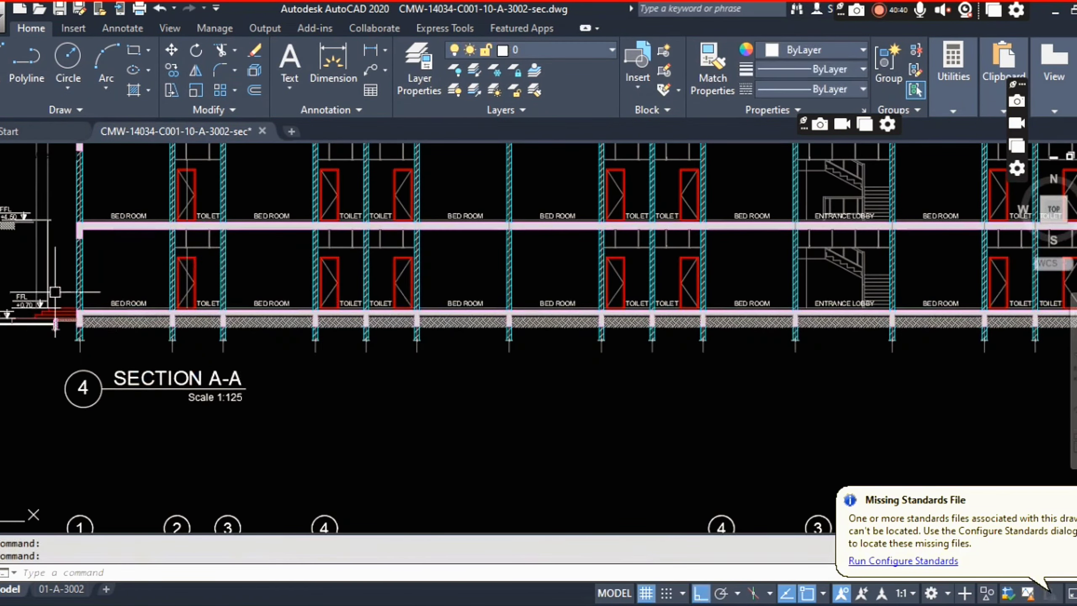
scroll(255, 323, "up", 5)
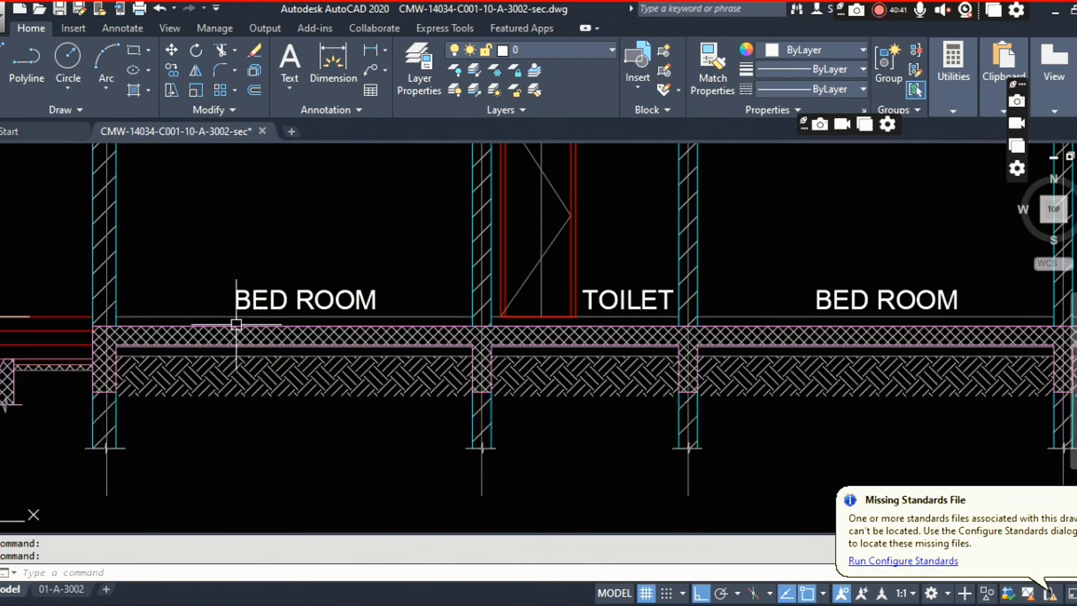
scroll(339, 339, "down", 6)
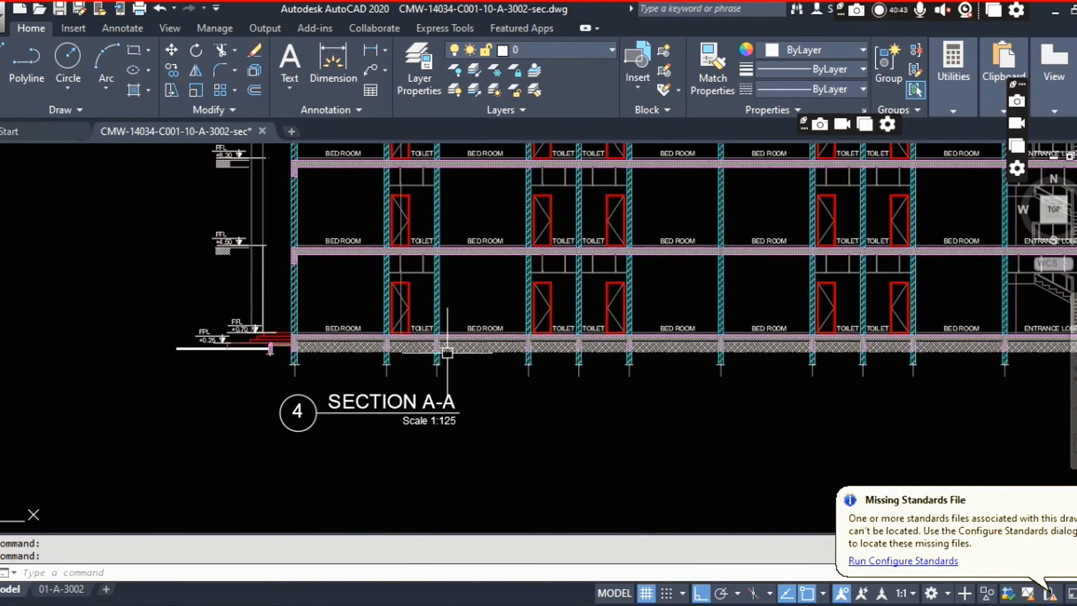
scroll(448, 351, "down", 1)
scroll(362, 323, "up", 6)
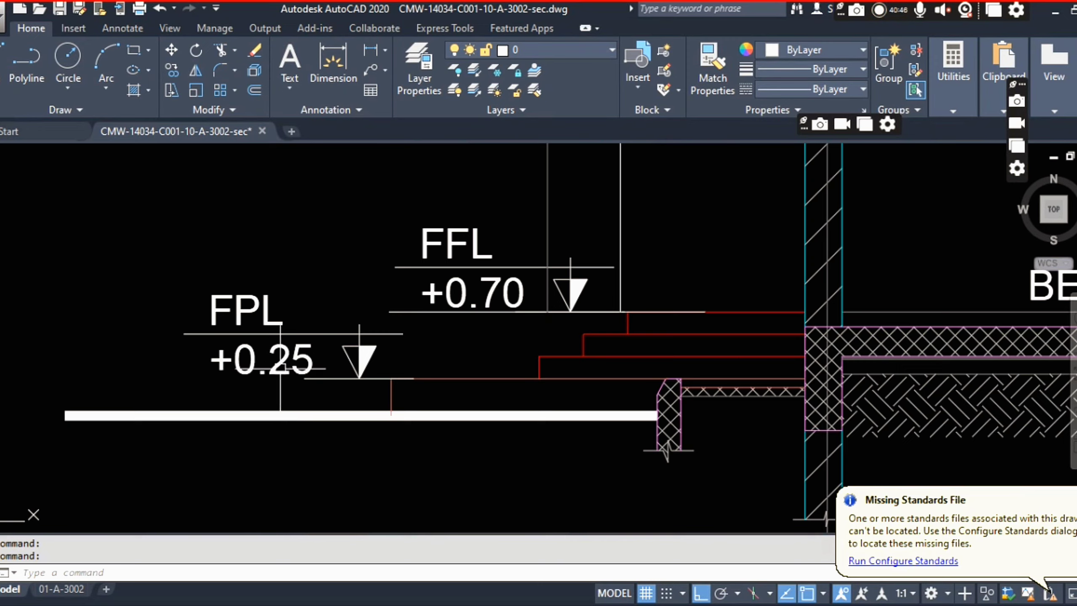
Examine the first-floor FFL level marker of Section A-A and its relation to the ground-floor levels.
scroll(394, 342, "down", 6)
scroll(482, 255, "up", 5)
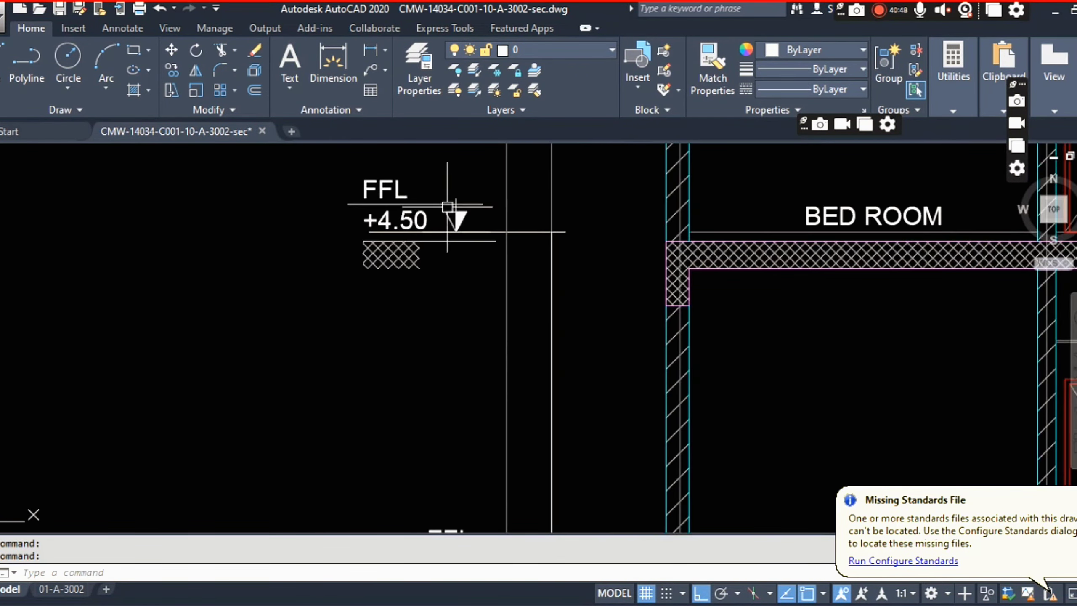
scroll(397, 205, "up", 2)
scroll(443, 240, "down", 5)
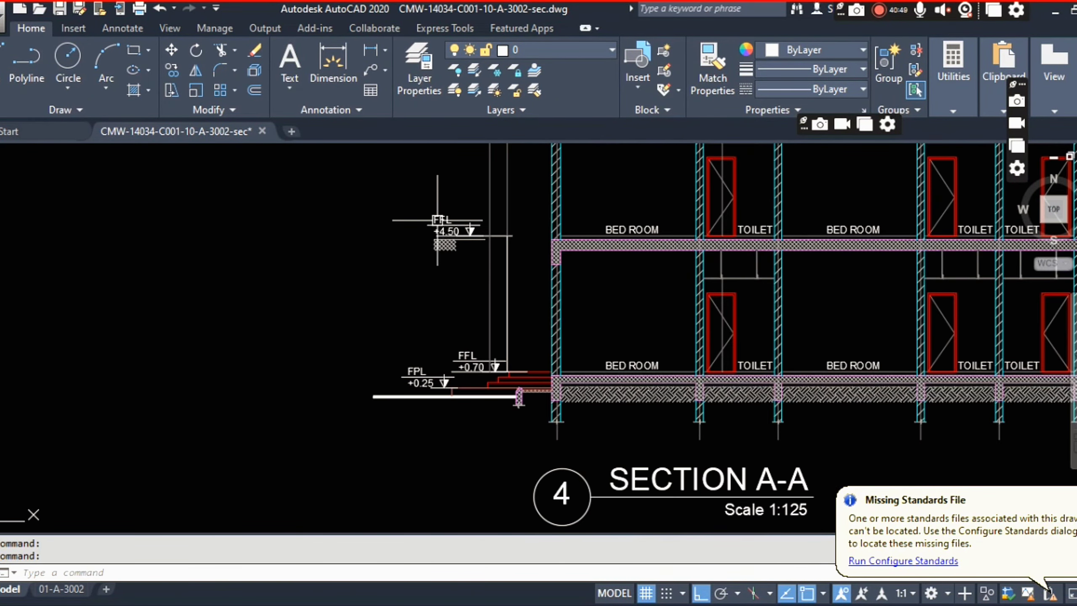
scroll(480, 260, "up", 6)
scroll(480, 260, "up", 2)
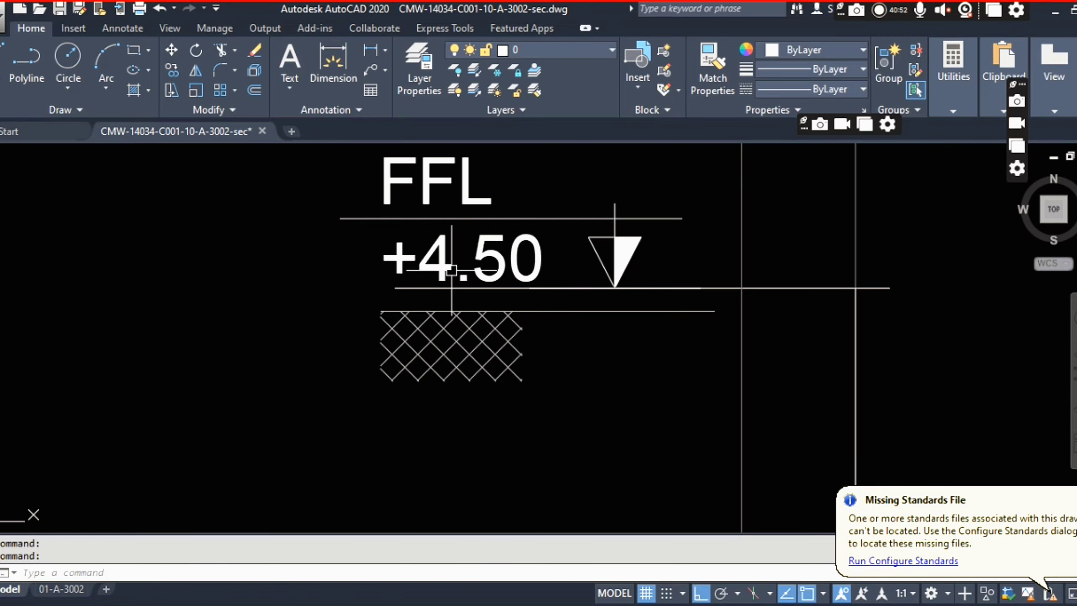
scroll(362, 238, "down", 4)
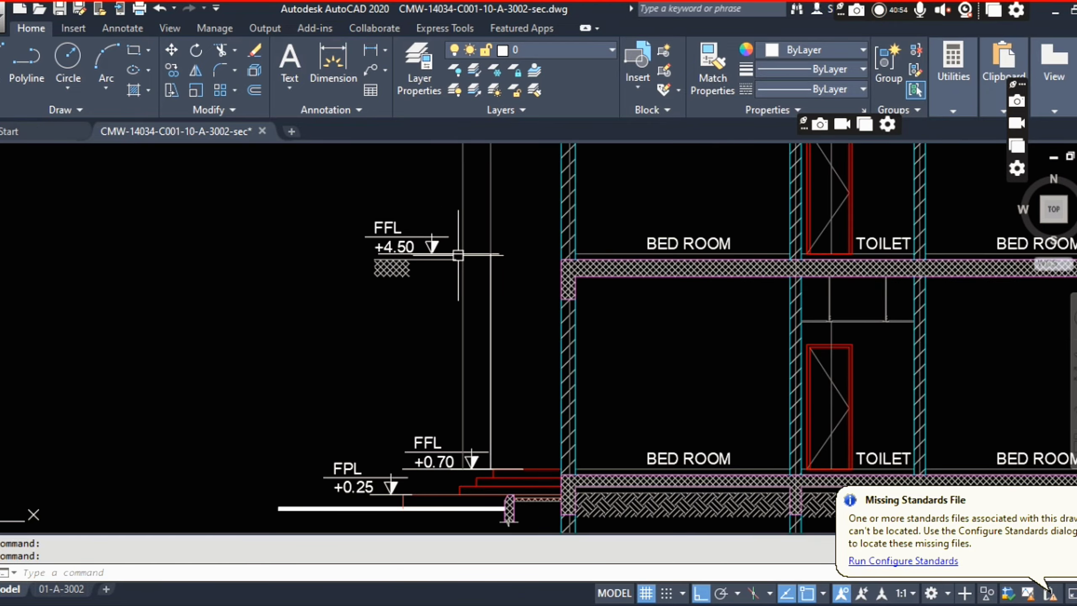
scroll(436, 470, "up", 2)
scroll(430, 340, "down", 6)
scroll(413, 380, "up", 2)
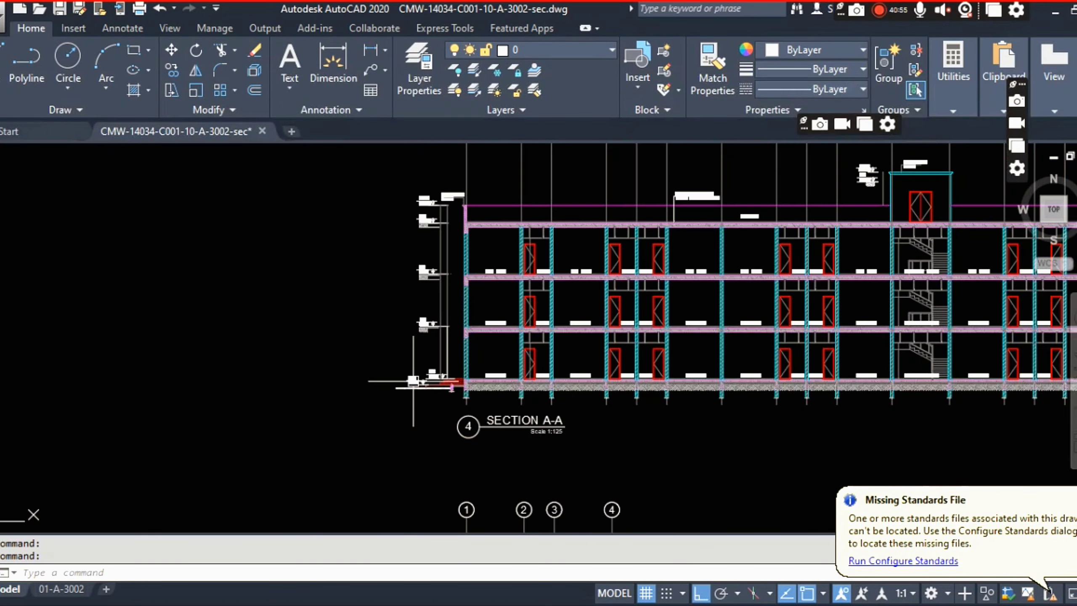
Examine the upper levels of Section A-A, up to the SSL roof slab marker and the TOPR parapet marker.
scroll(441, 259, "up", 8)
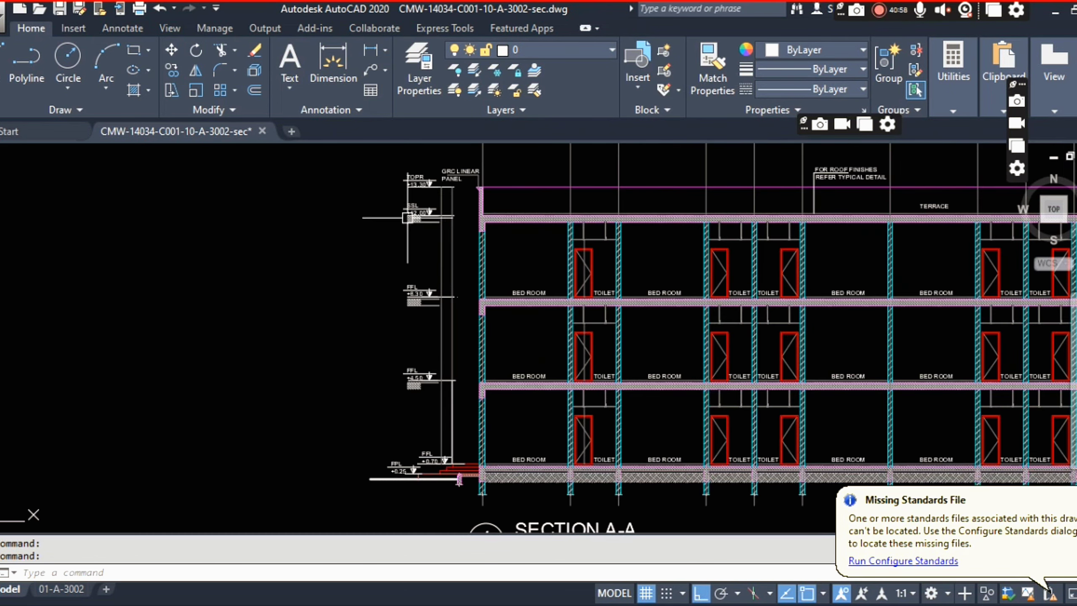
scroll(441, 416, "down", 6)
scroll(466, 395, "up", 4)
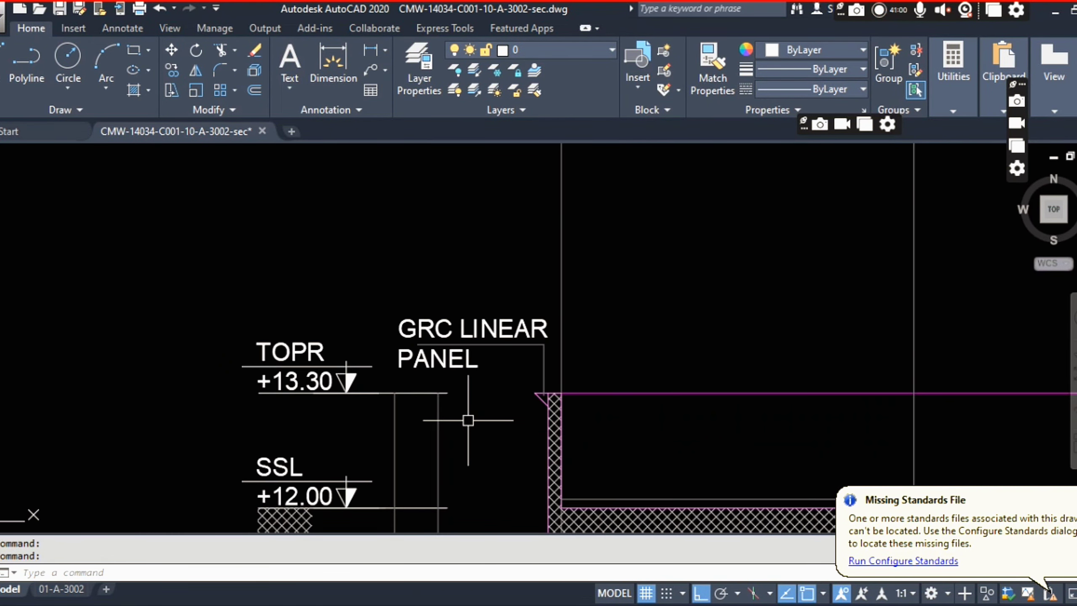
scroll(392, 274, "down", 2)
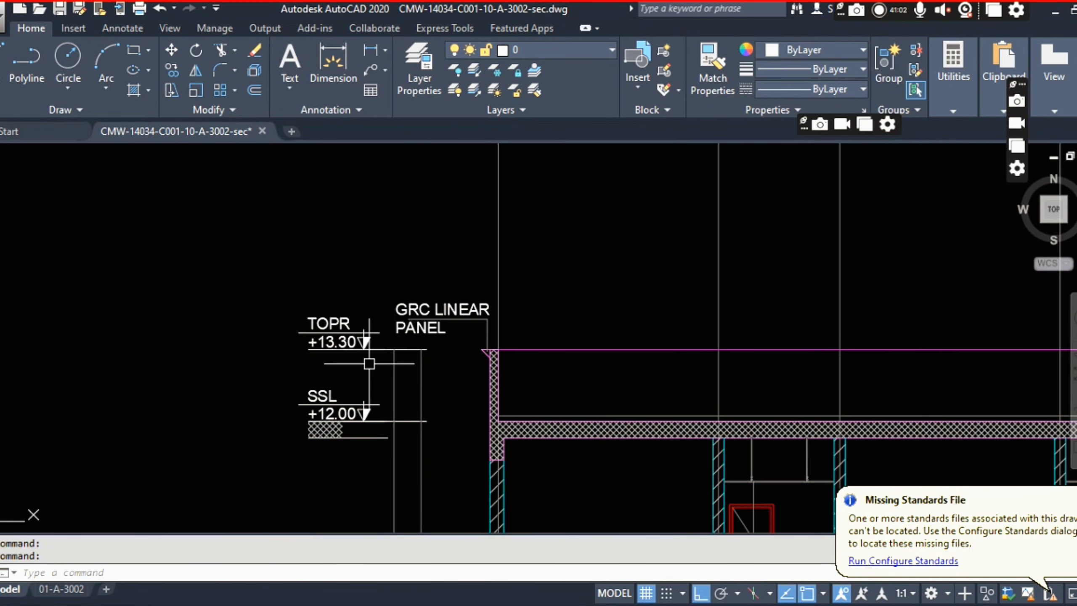
scroll(322, 348, "up", 4)
scroll(288, 318, "down", 2)
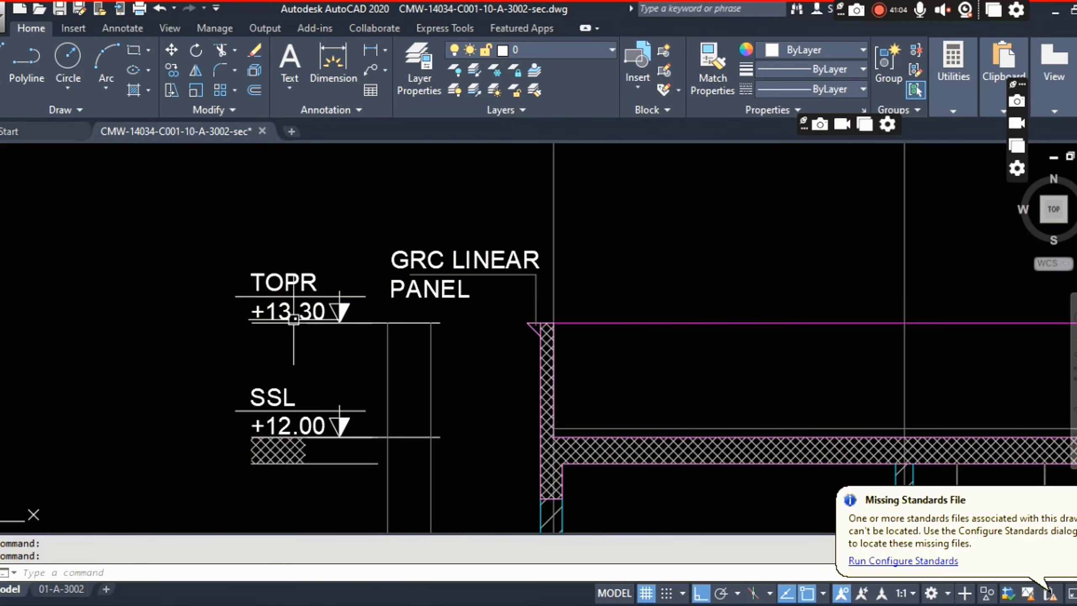
Inspect the thick ground line below the FPL marker in Section A-A, selecting it to identify it and clearing the selection.
scroll(293, 319, "down", 6)
scroll(375, 461, "up", 8)
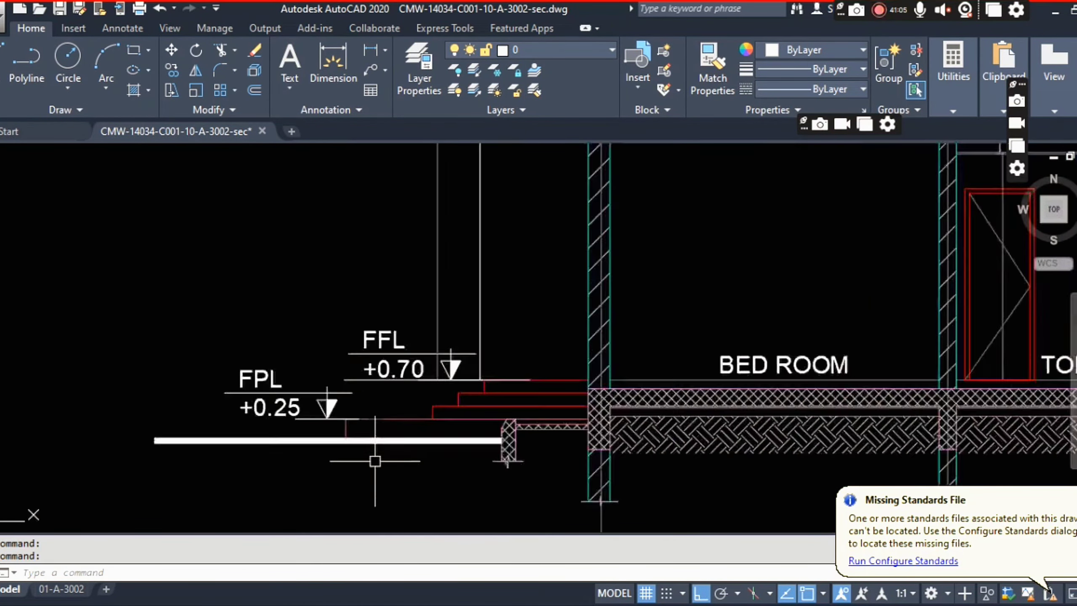
scroll(375, 461, "down", 2)
scroll(169, 343, "up", 3)
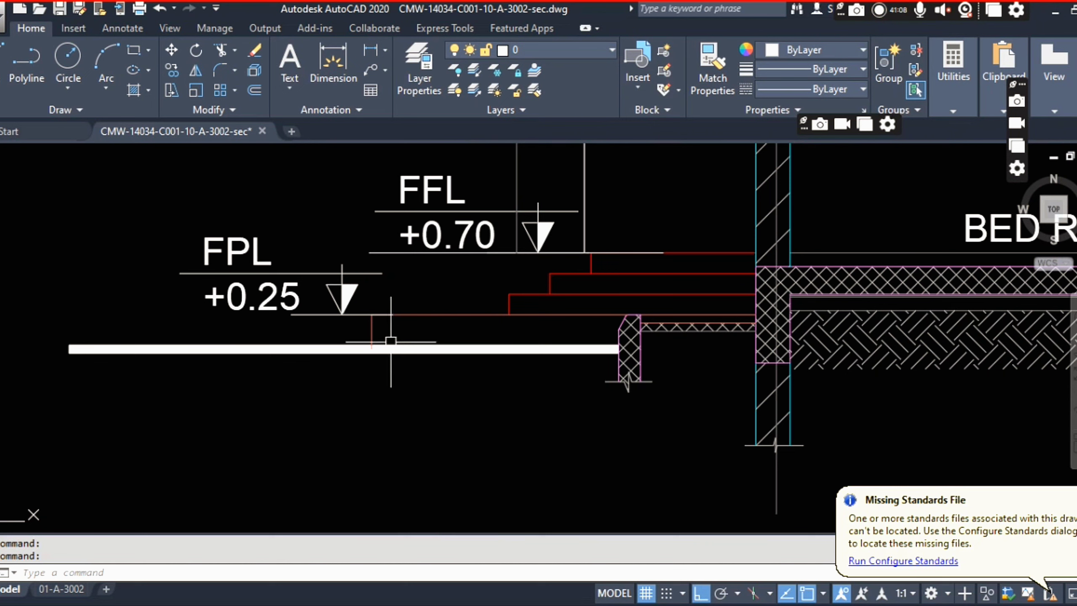
left_click(259, 333)
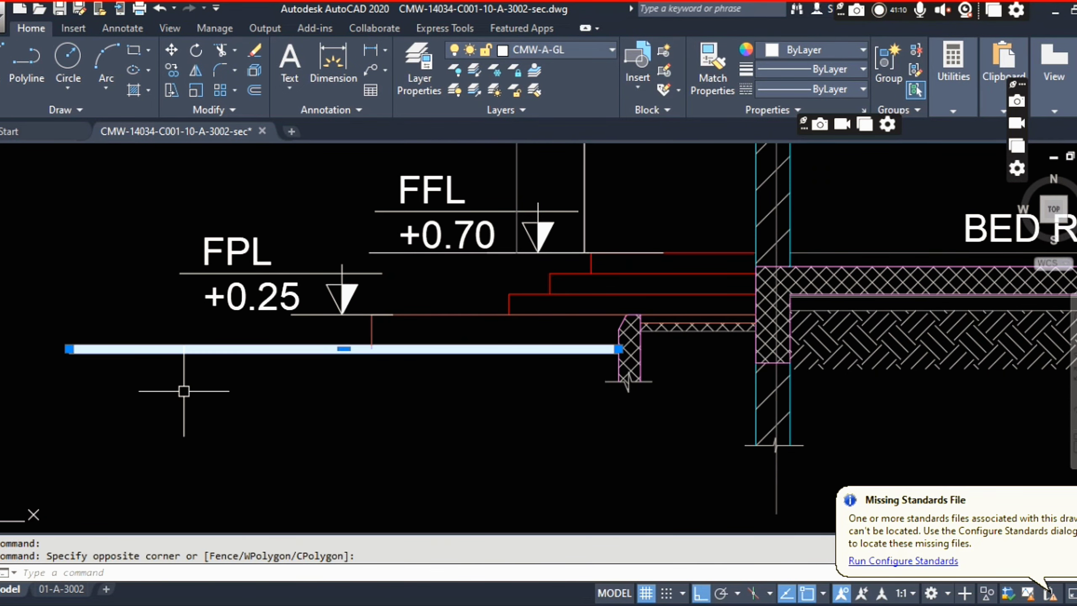
key("Escape")
key("Escape")
left_click(257, 335)
left_click(195, 385)
key("Escape")
key("Escape")
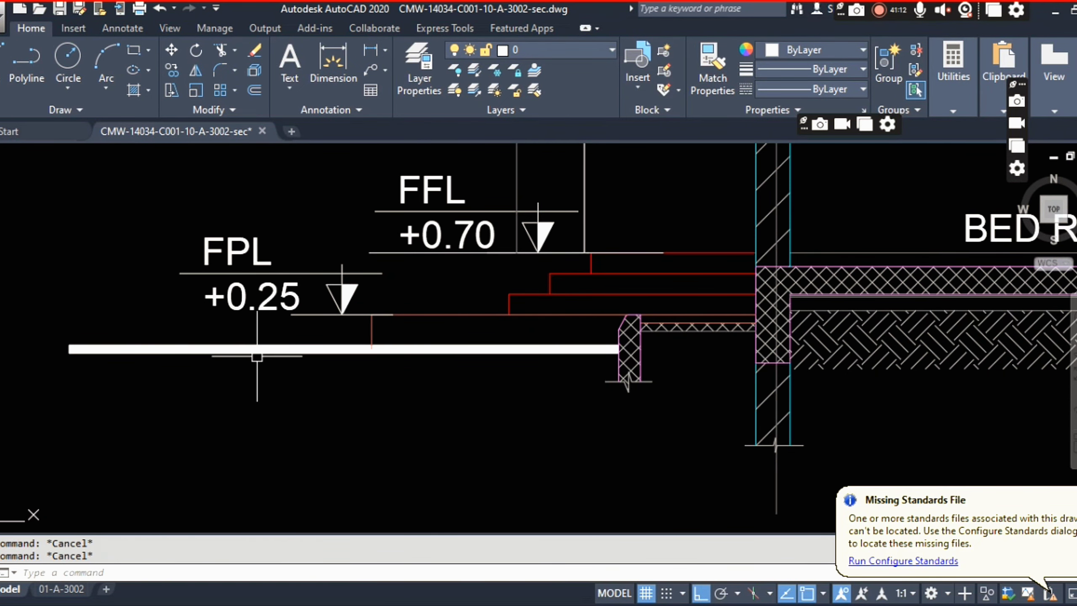
left_click(257, 355)
key("Escape")
left_click(292, 349)
key("Escape")
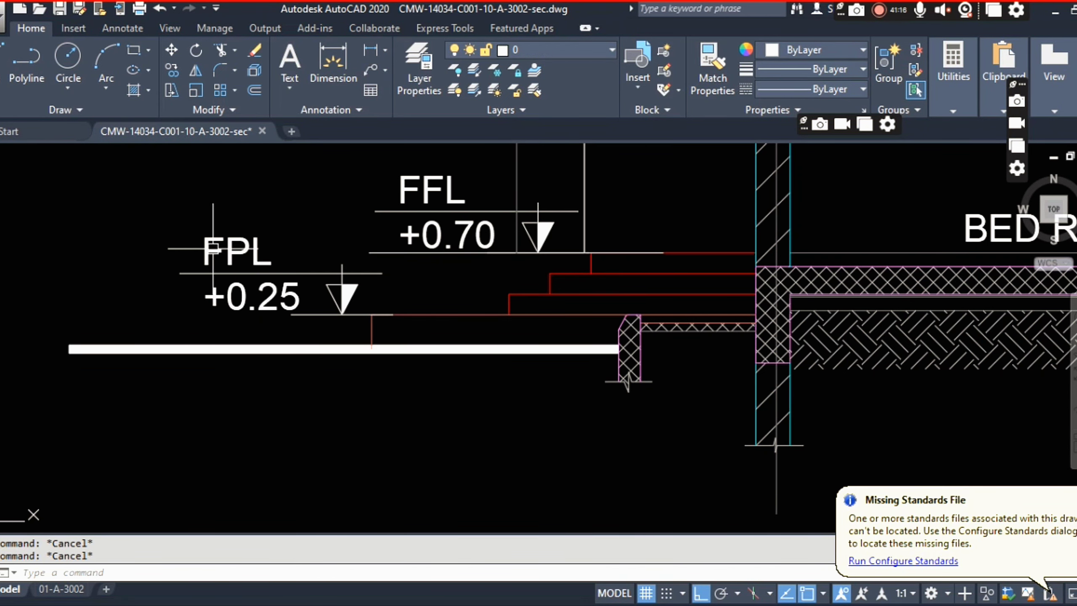
Examine the entrance steps from the FPL level up to the ground-floor FFL and the finished floor line of the first bedroom.
left_click(397, 314)
key("Escape")
scroll(407, 314, "down", 2)
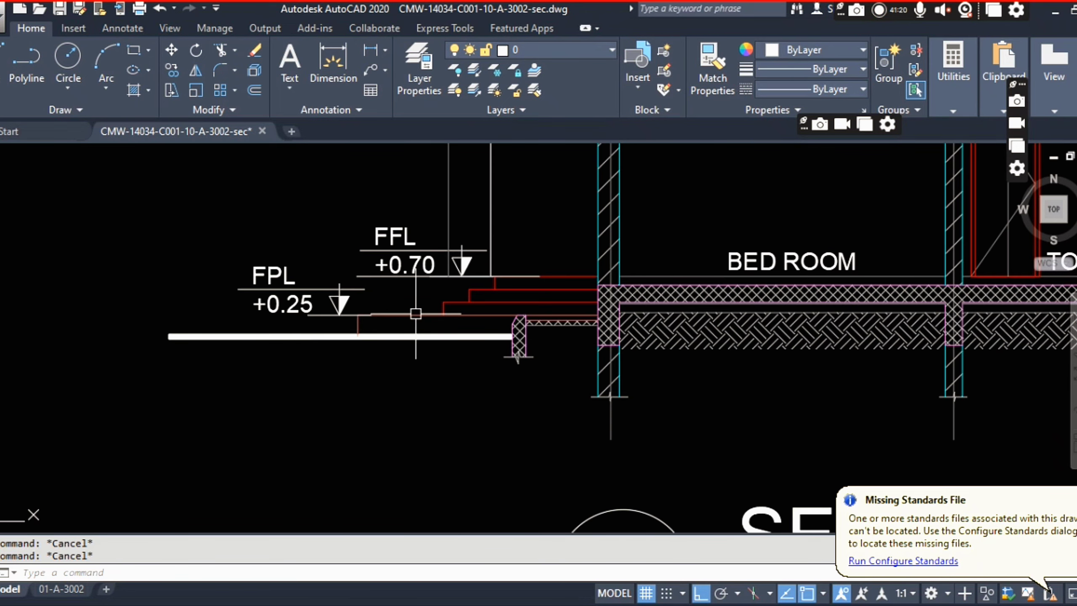
scroll(416, 313, "up", 2)
scroll(379, 308, "down", 4)
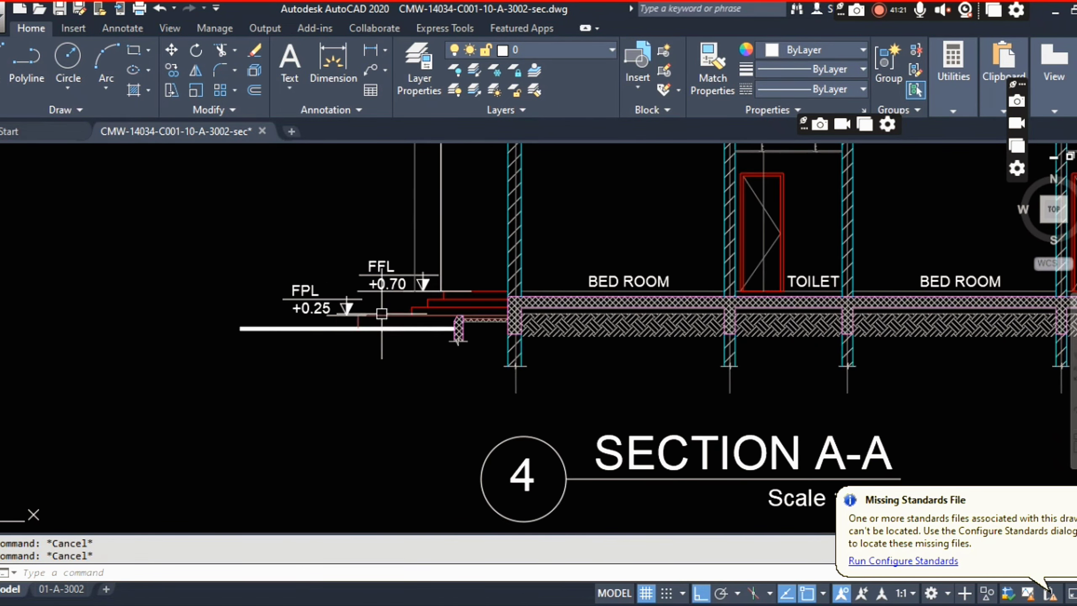
scroll(383, 269, "up", 4)
scroll(528, 313, "down", 2)
scroll(445, 308, "up", 2)
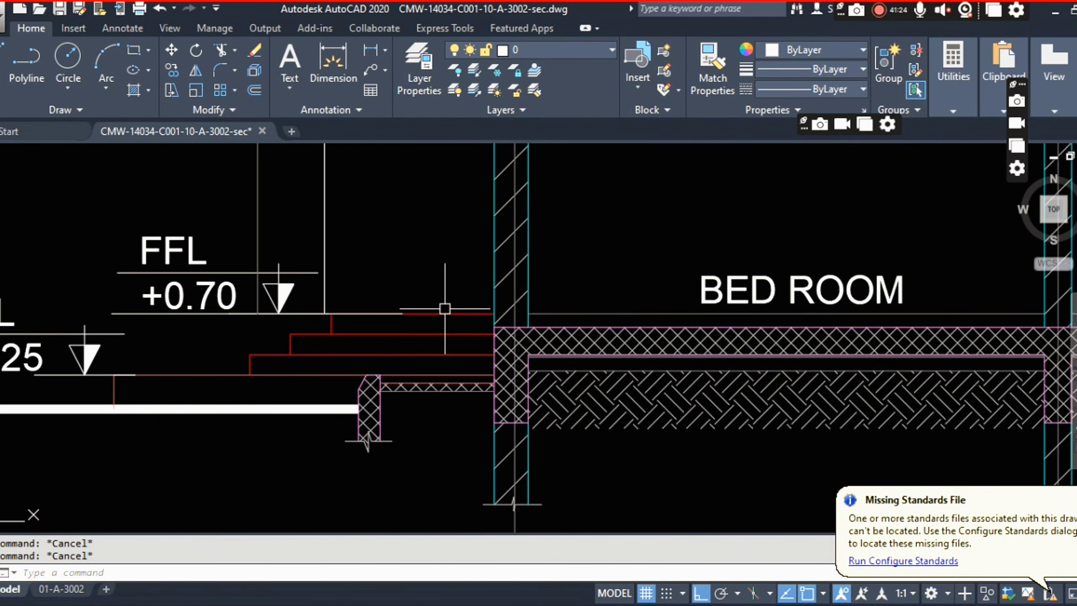
scroll(456, 316, "down", 4)
scroll(545, 314, "up", 4)
left_click(541, 322)
key("Escape")
key("Escape")
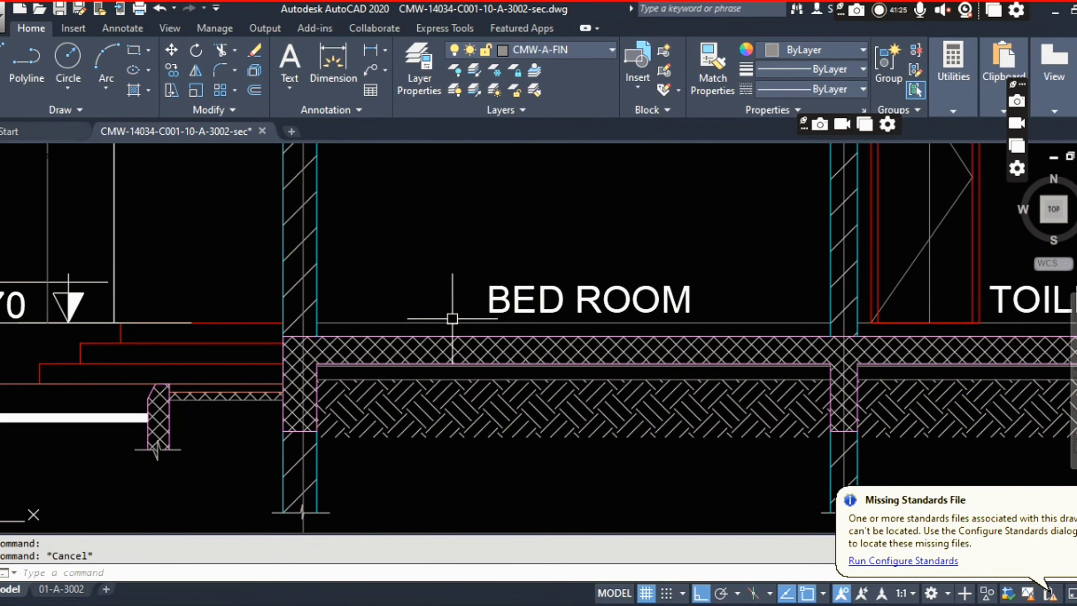
Inspect the attributes of the ground-floor FFL level marker and close the attribute editor without changes.
scroll(454, 320, "down", 2)
scroll(302, 308, "up", 1)
scroll(257, 306, "down", 2)
scroll(366, 332, "up", 5)
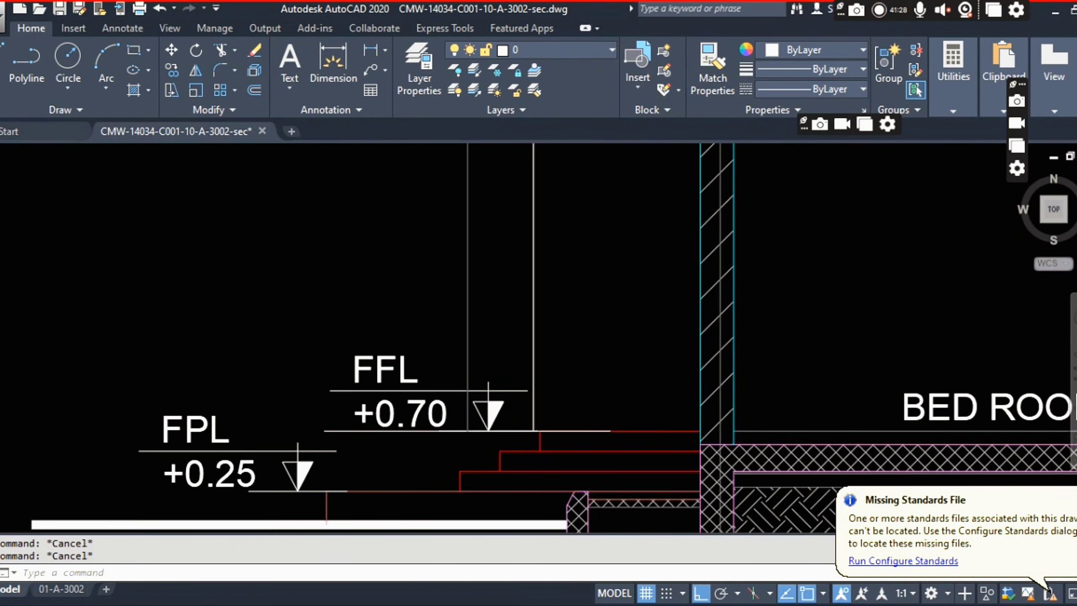
left_click(706, 430)
double_click(470, 368)
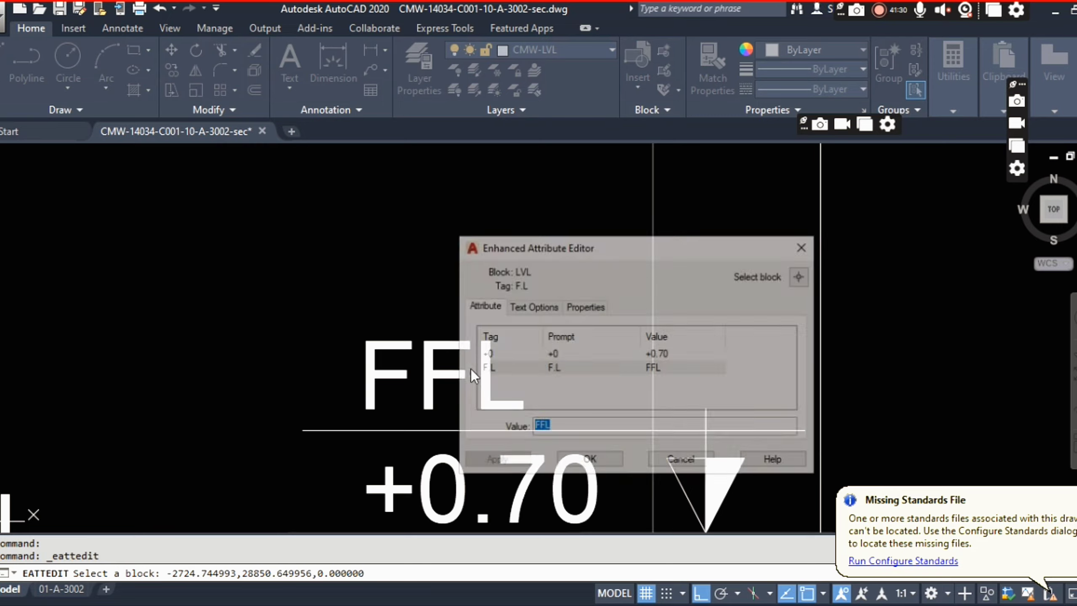
key("Escape")
scroll(397, 382, "down", 6)
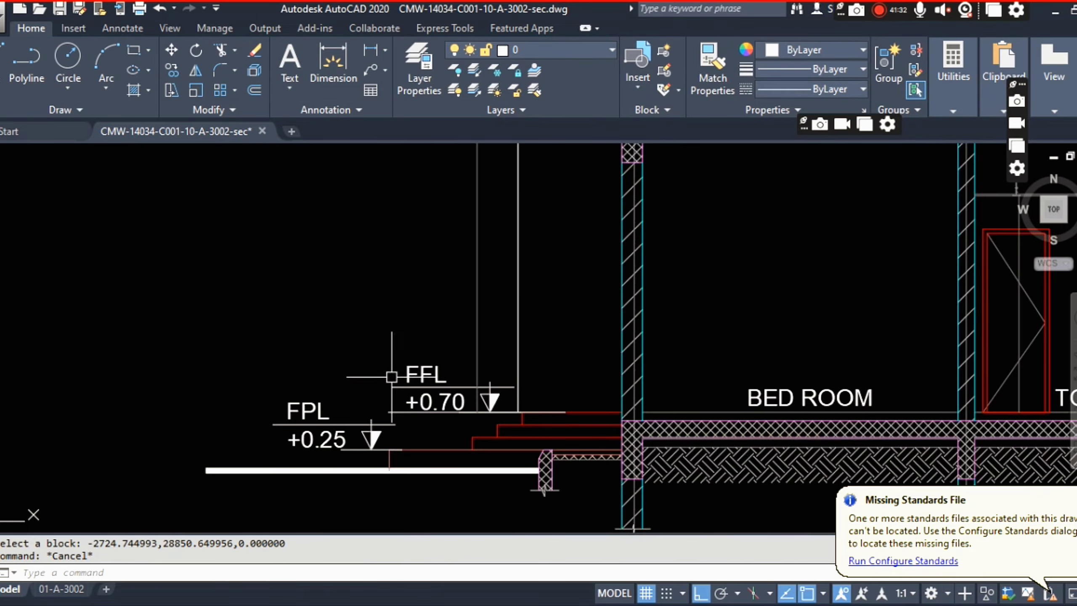
Examine the SSL roof slab level of Section A-A, selecting the finish line above the slab to identify it and clearing the selection.
scroll(405, 296, "up", 1)
scroll(405, 273, "down", 3)
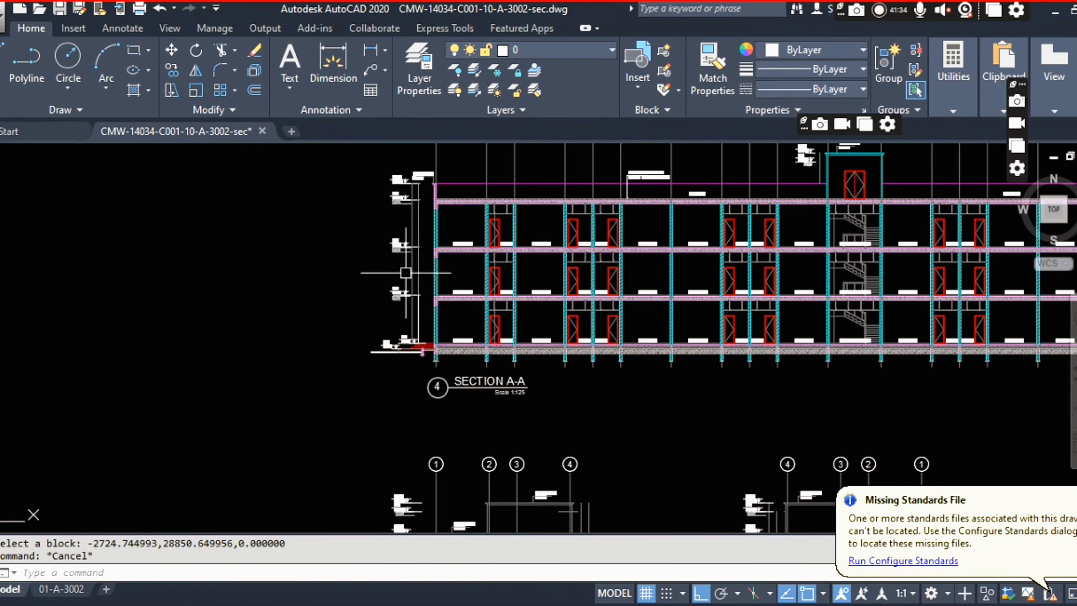
scroll(408, 248, "up", 3)
scroll(373, 259, "down", 3)
scroll(382, 259, "up", 6)
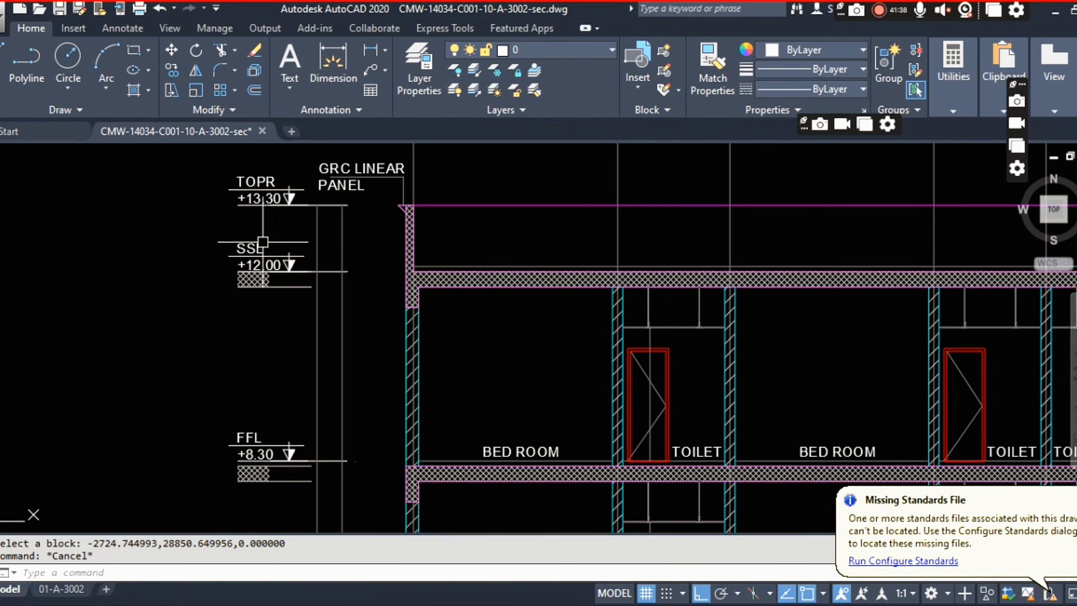
scroll(269, 267, "up", 3)
scroll(238, 273, "down", 3)
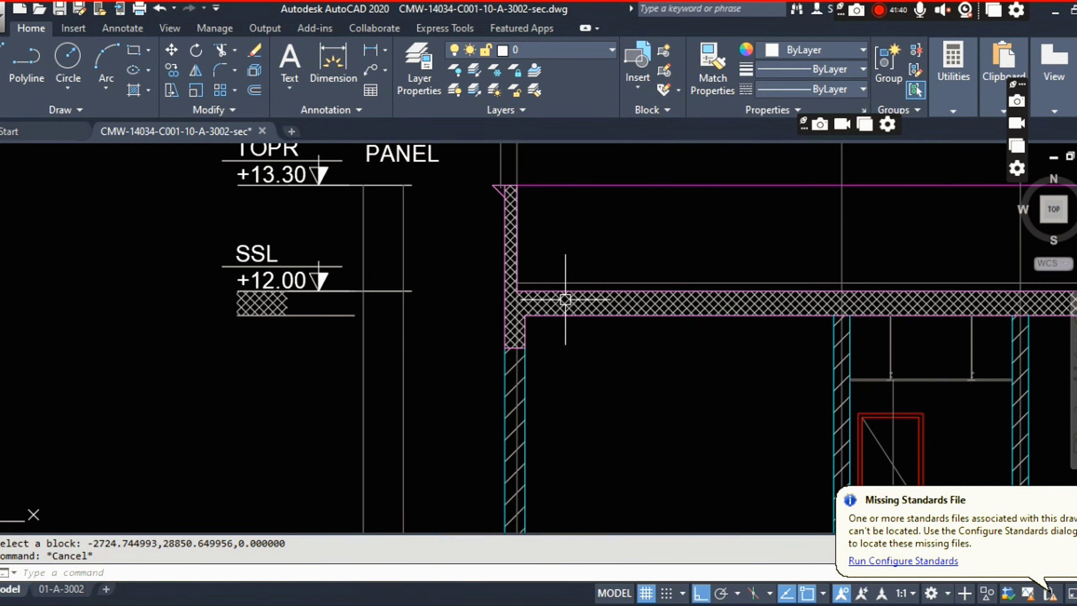
scroll(427, 289, "up", 3)
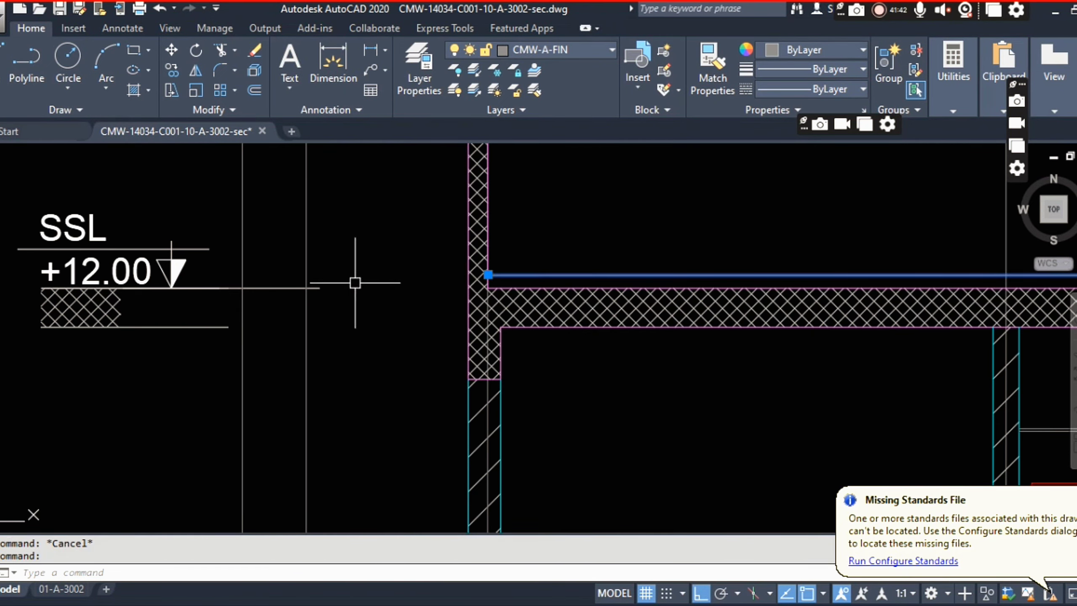
scroll(356, 282, "down", 5)
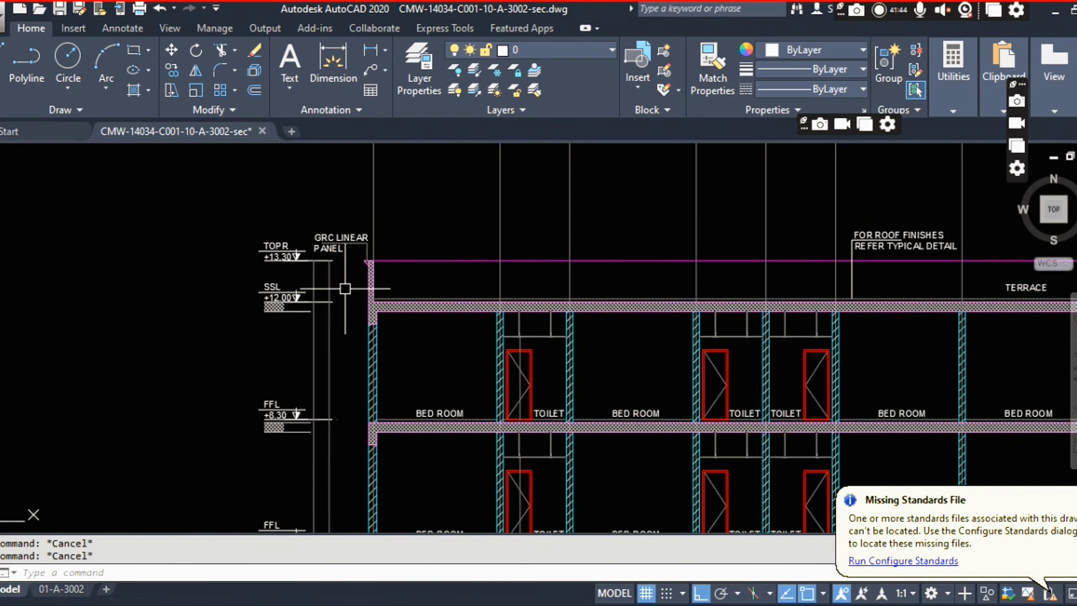
Examine the TOPR parapet marker of Section A-A and the TOPR and SSL markers of the staircase tower between grids L and M.
scroll(322, 289, "up", 2)
scroll(237, 216, "up", 5)
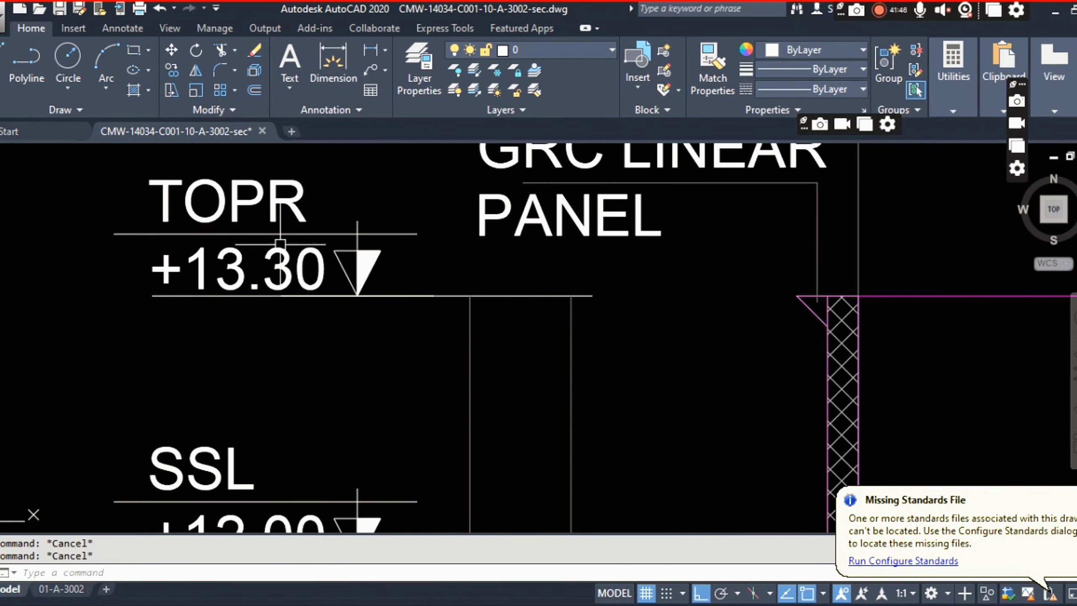
scroll(258, 253, "down", 4)
scroll(247, 271, "up", 2)
scroll(255, 322, "down", 5)
scroll(806, 305, "up", 5)
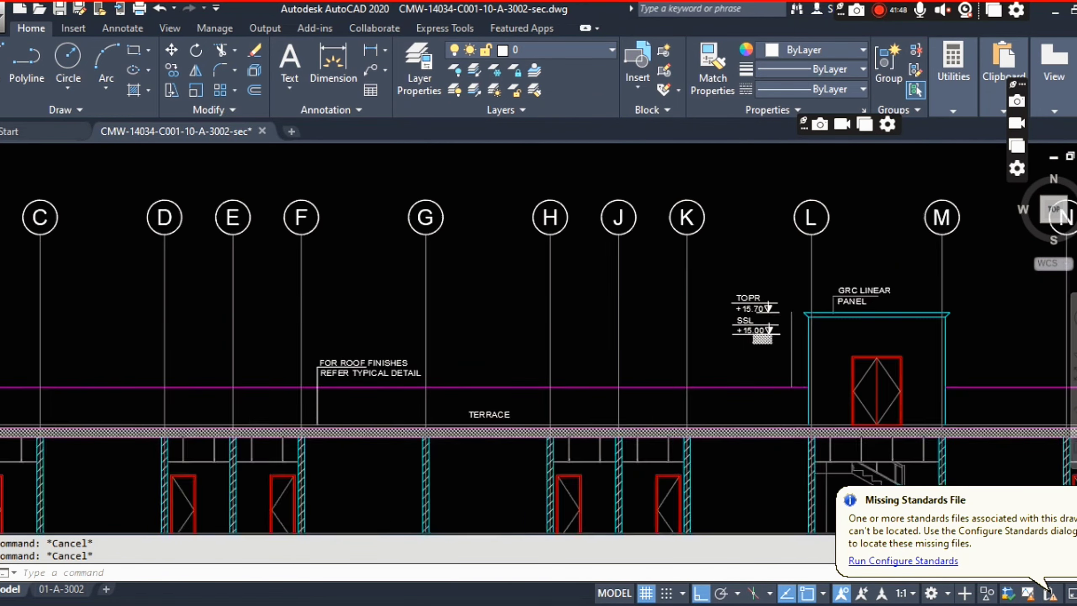
scroll(711, 353, "down", 1)
scroll(358, 296, "up", 1)
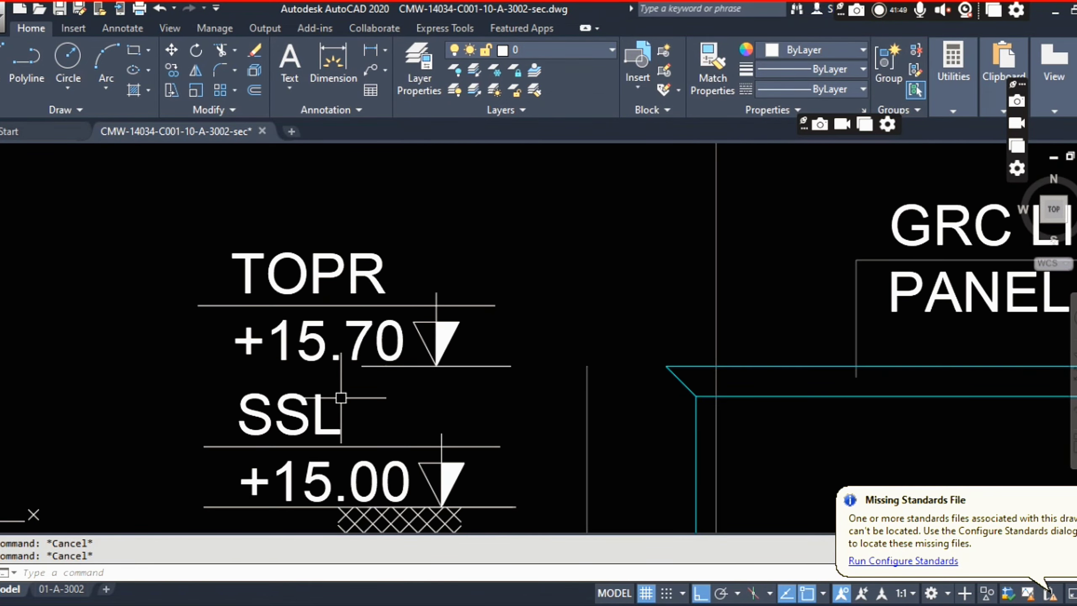
Trace the level markers of Section A-A from the ground-floor FFL up through each floor to the SSL and TOPR markers.
scroll(341, 398, "down", 8)
scroll(297, 427, "up", 2)
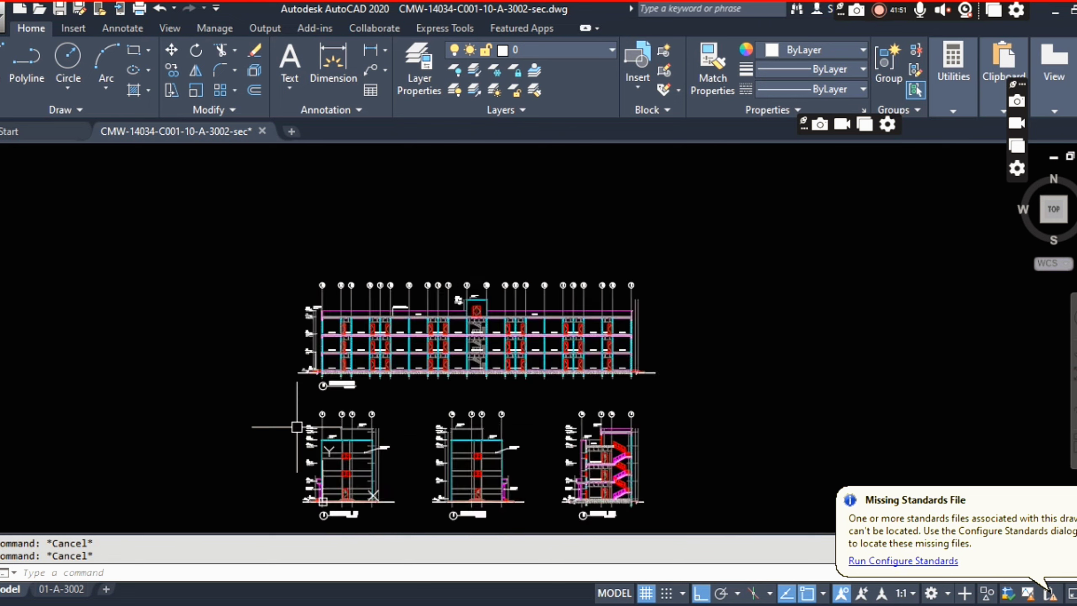
scroll(301, 296, "up", 8)
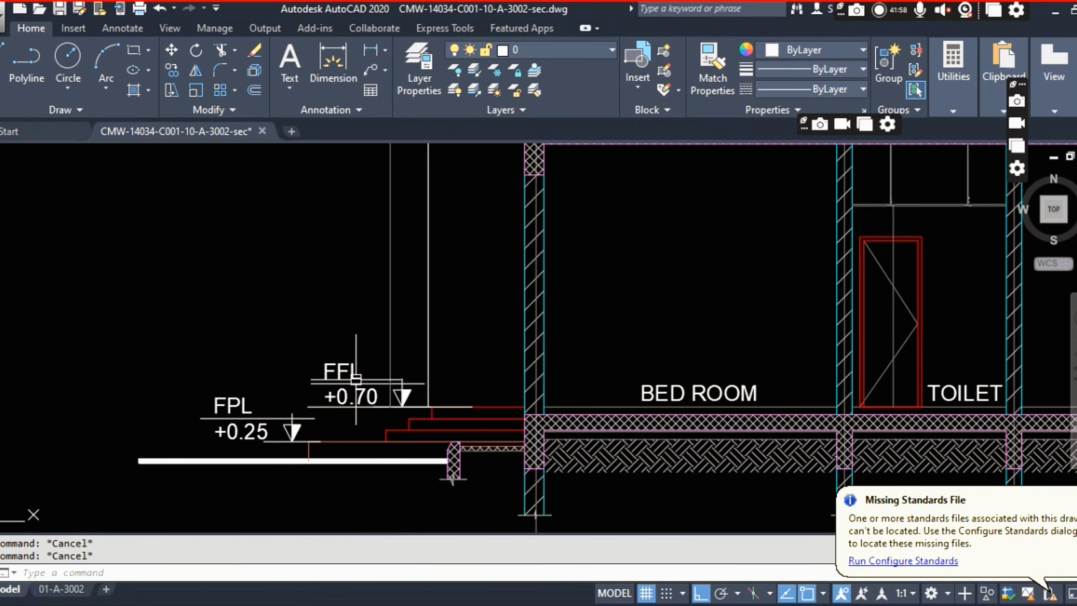
scroll(355, 375, "down", 6)
scroll(339, 309, "up", 5)
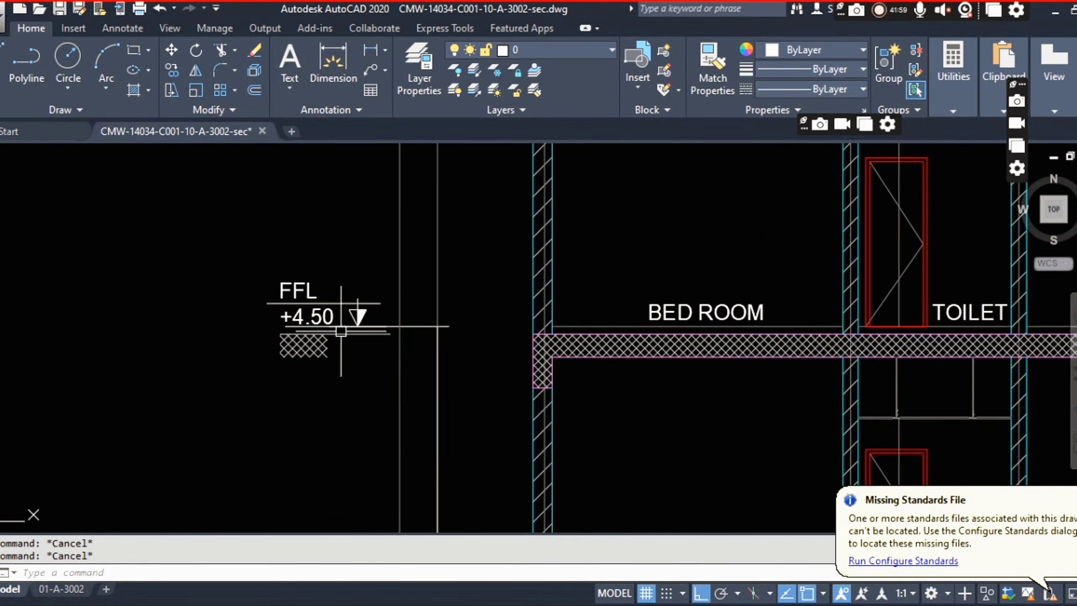
scroll(343, 297, "down", 4)
scroll(353, 283, "up", 5)
scroll(327, 373, "down", 3)
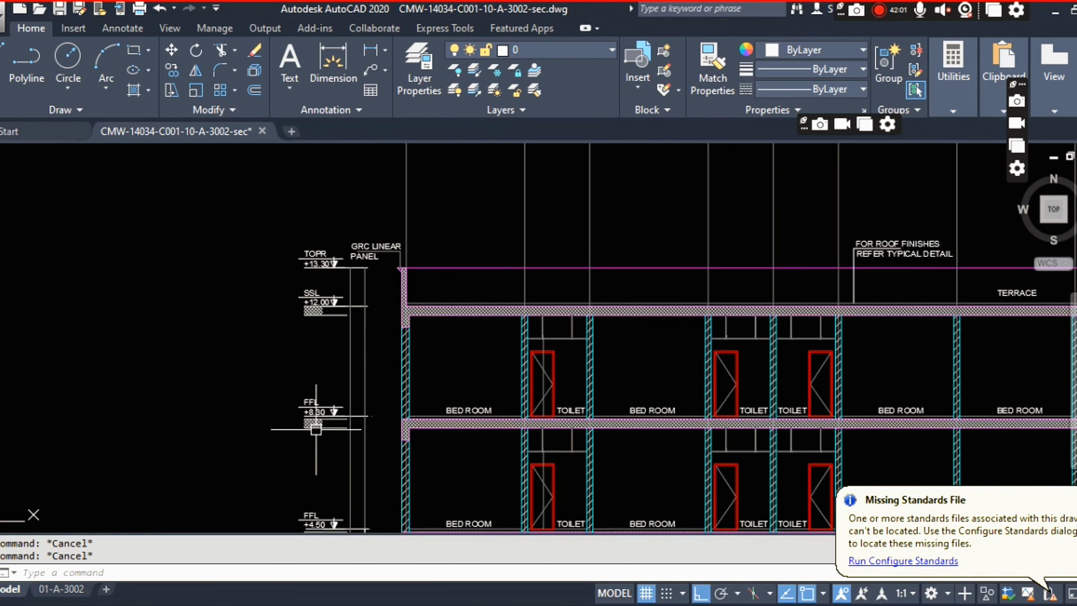
scroll(315, 429, "down", 5)
scroll(336, 414, "up", 5)
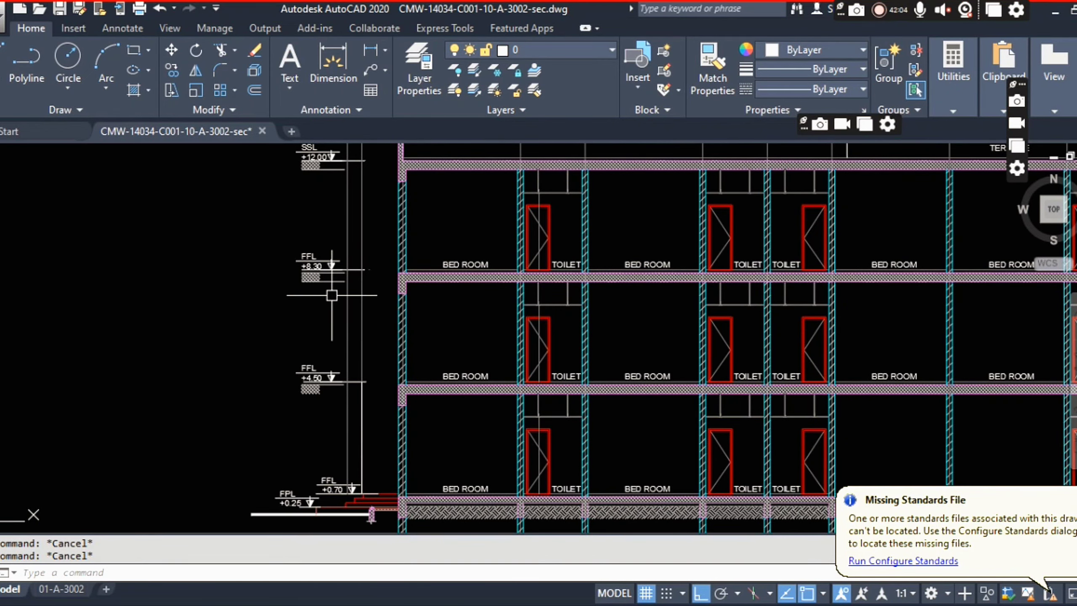
scroll(331, 295, "down", 5)
scroll(297, 382, "up", 12)
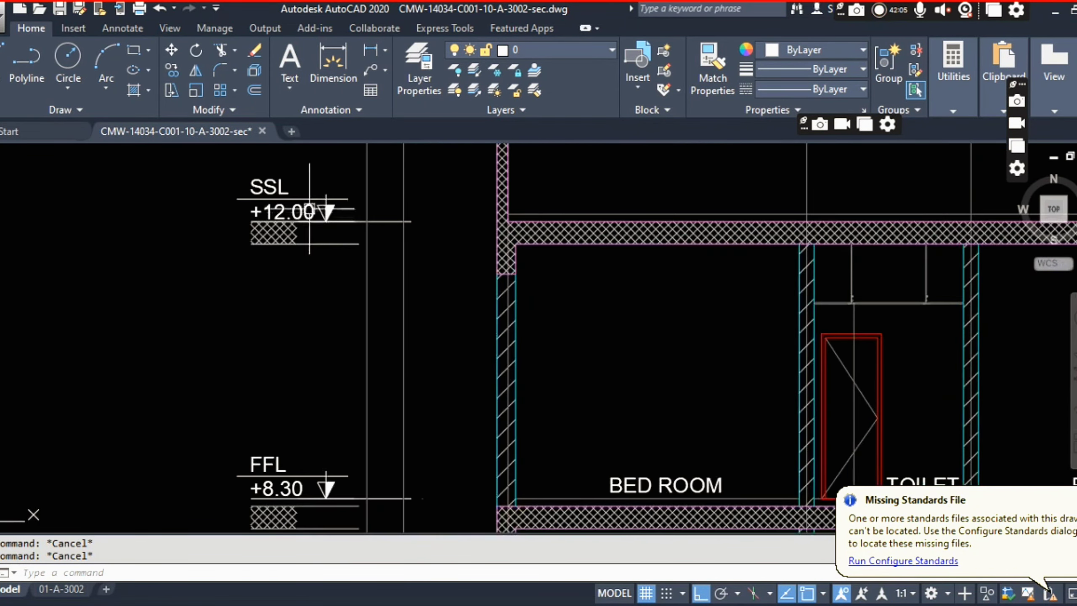
scroll(294, 404, "down", 1)
scroll(281, 309, "up", 2)
scroll(298, 394, "down", 2)
scroll(280, 381, "up", 1)
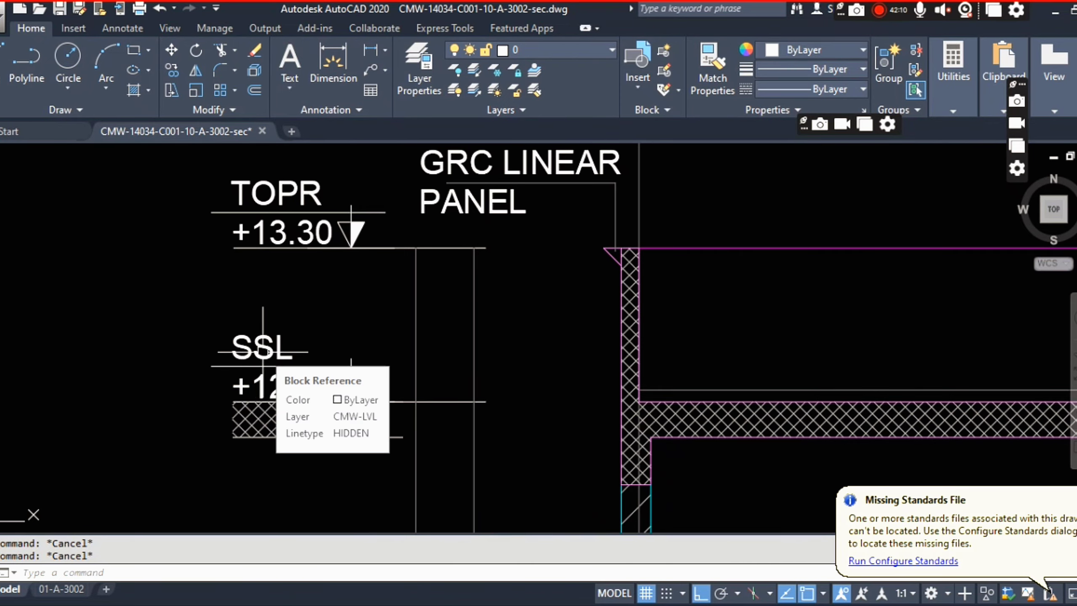
Recheck the ground-floor FFL and FPL markers beside the entrance steps of Section A-A.
scroll(263, 351, "down", 5)
scroll(329, 398, "down", 3)
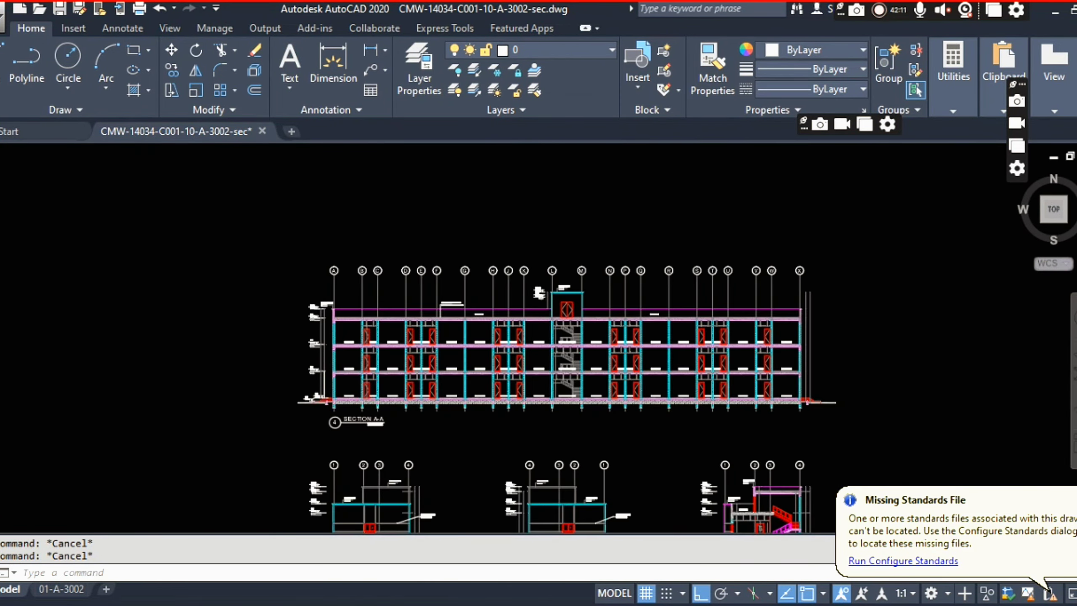
scroll(329, 398, "up", 4)
scroll(271, 397, "up", 4)
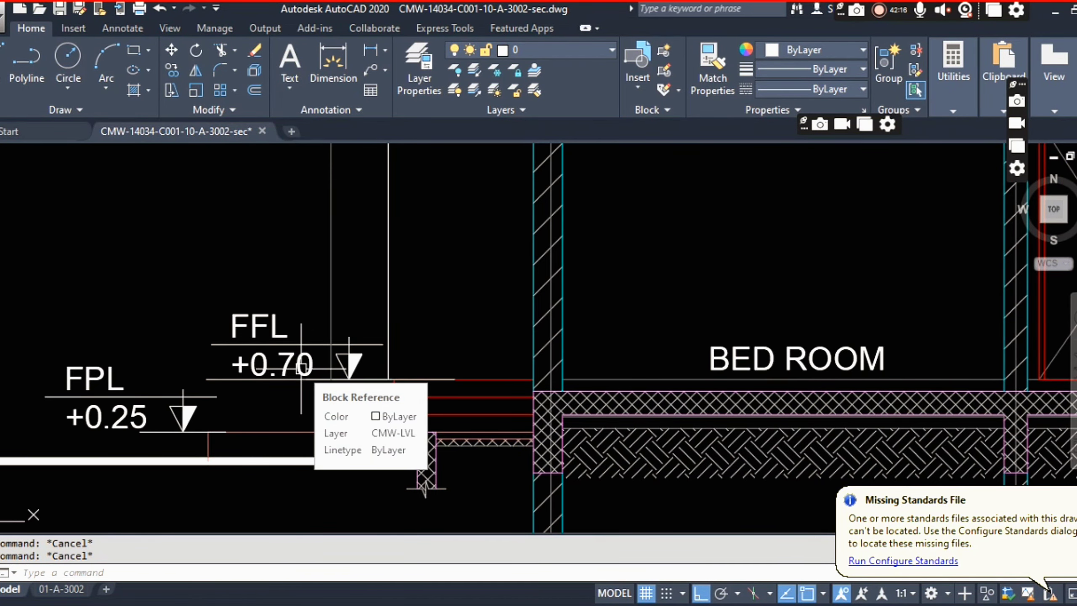
scroll(301, 367, "down", 3)
scroll(304, 417, "down", 6)
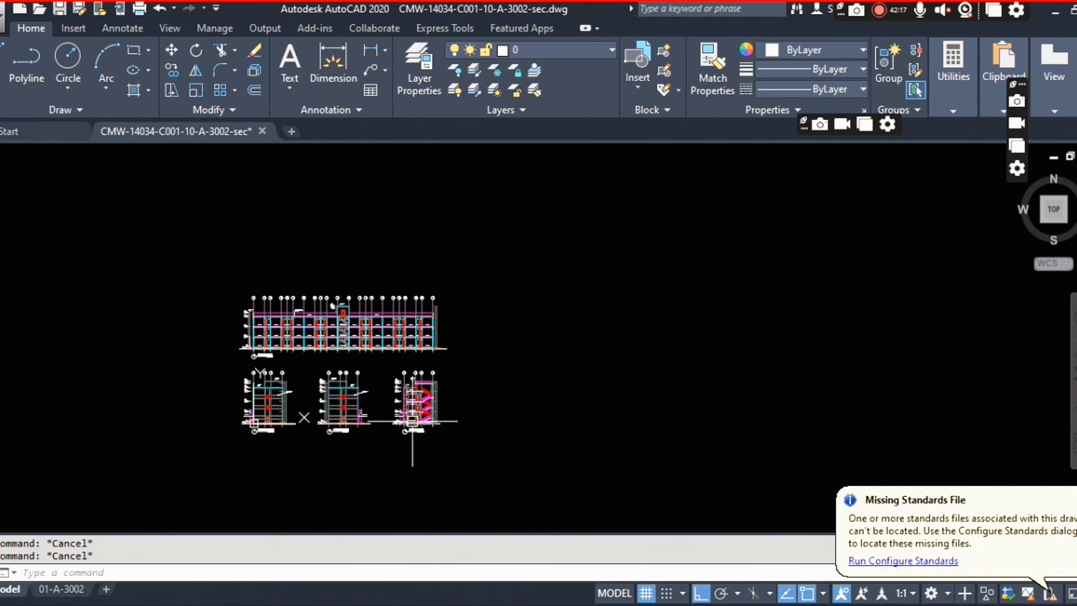
scroll(261, 347, "up", 8)
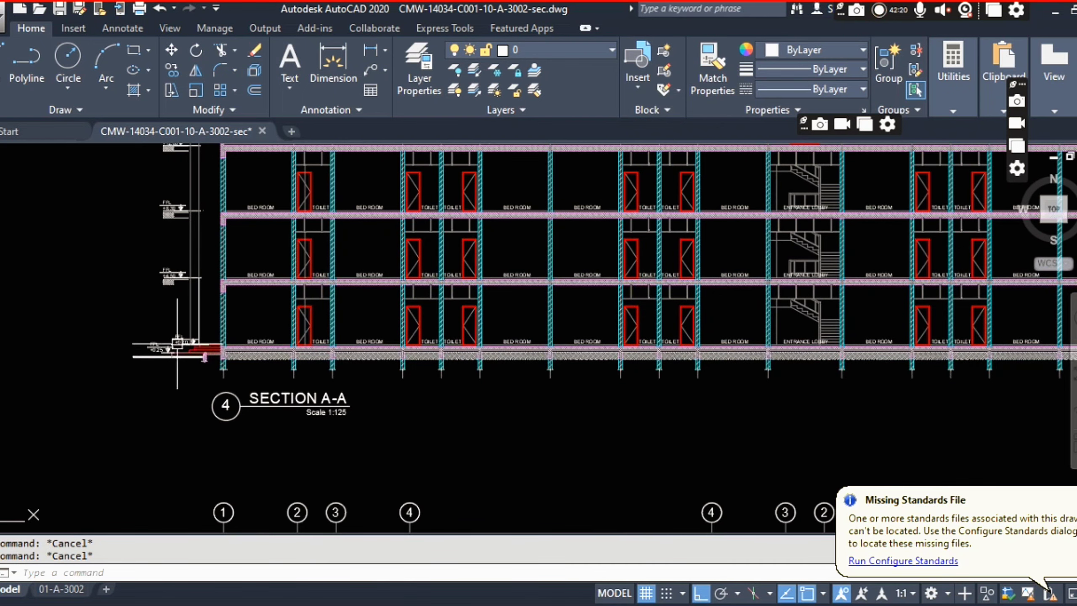
Examine the floor levels, entrance lobbies and staircase flights in Section B-B.
scroll(177, 343, "down", 5)
scroll(215, 256, "up", 2)
scroll(524, 433, "down", 5)
scroll(439, 344, "up", 4)
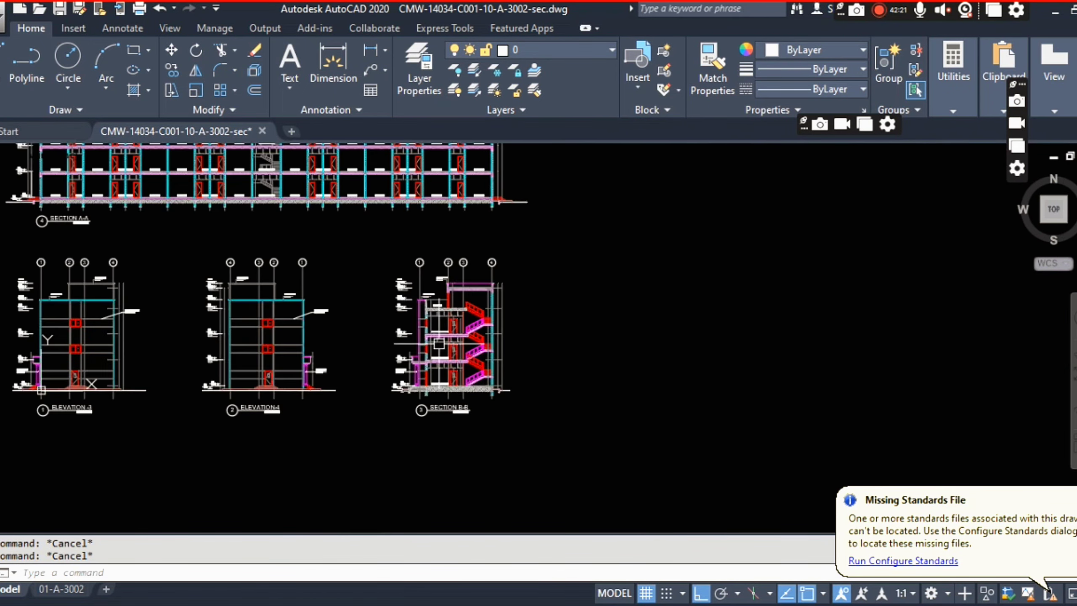
scroll(439, 344, "up", 7)
scroll(526, 347, "down", 5)
scroll(503, 370, "up", 4)
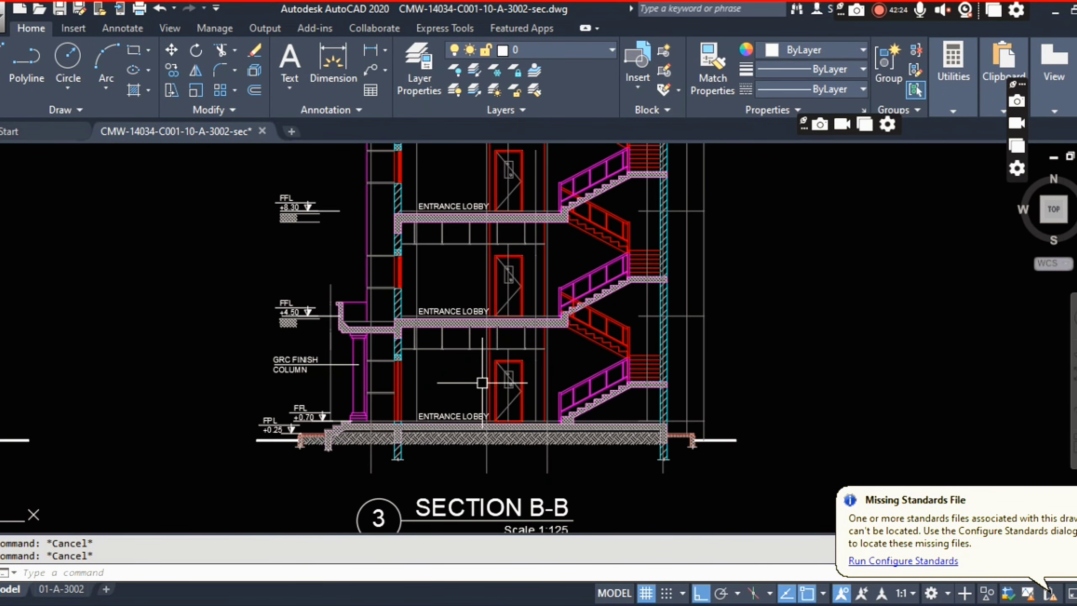
Compare the FPL and FFL level markers in Elevation-4 and Elevation-3, from the ground line to the upper floors.
scroll(551, 394, "down", 4)
scroll(344, 390, "up", 4)
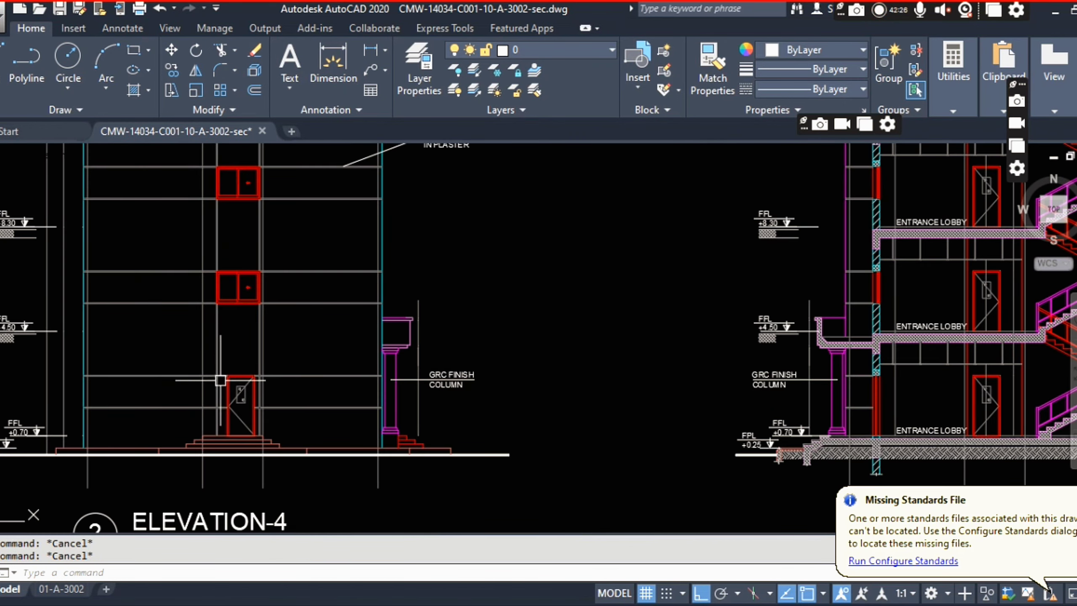
scroll(483, 384, "down", 4)
middle_click_drag(306, 397, 546, 384)
scroll(293, 386, "up", 4)
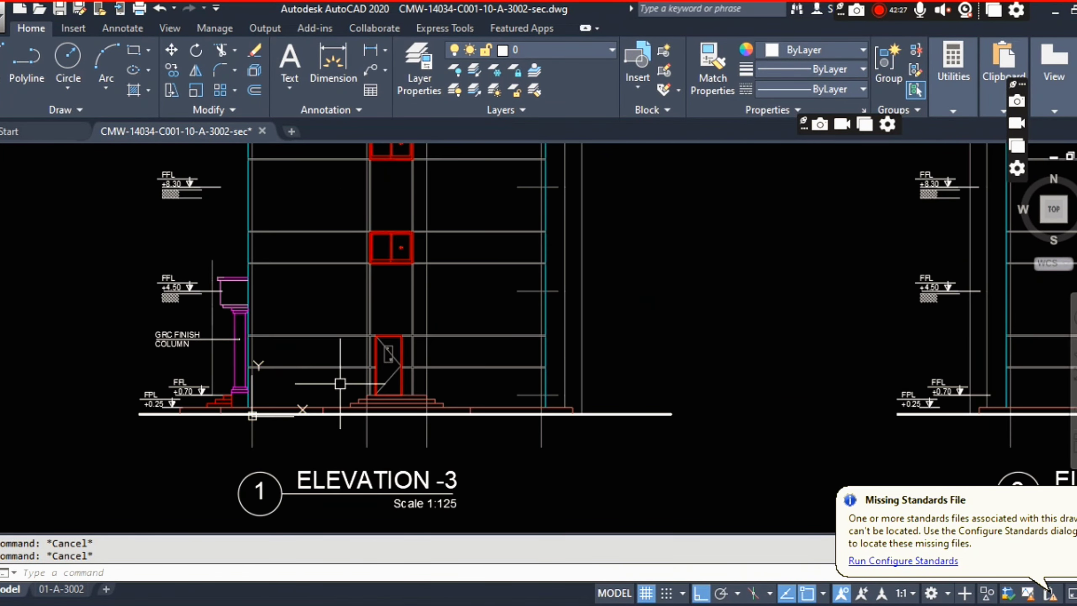
middle_click_drag(373, 384, 439, 384)
scroll(316, 400, "up", 4)
scroll(200, 346, "down", 4)
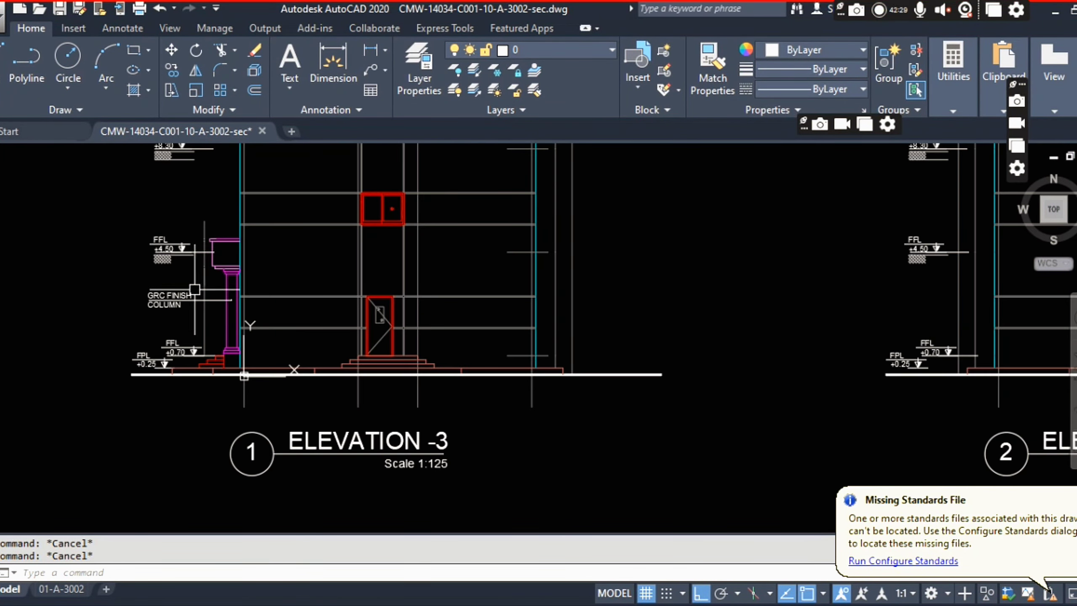
scroll(190, 263, "up", 6)
scroll(321, 312, "down", 7)
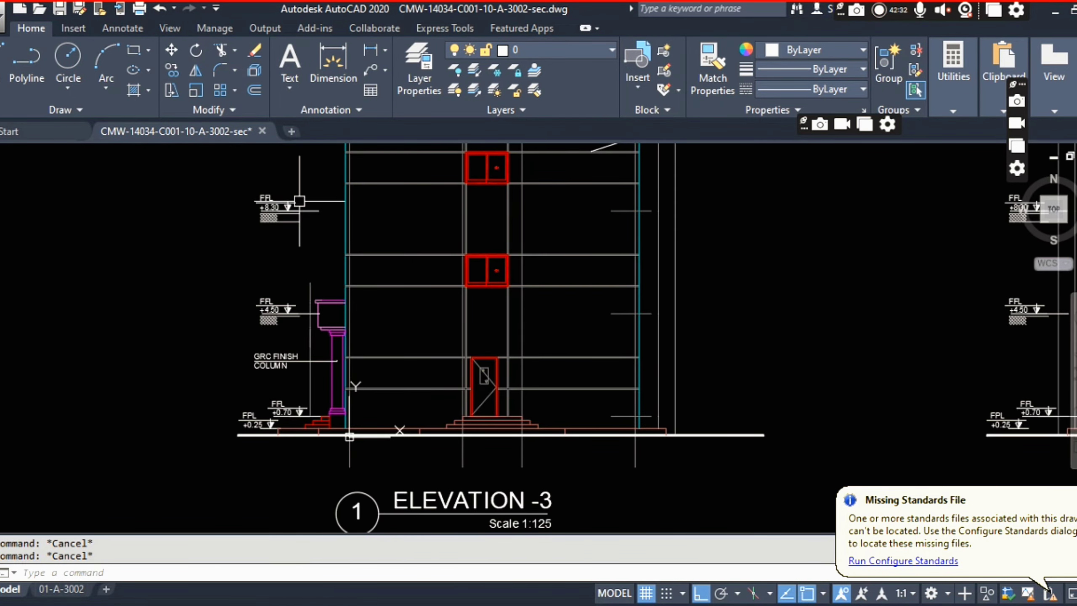
scroll(419, 262, "up", 5)
scroll(355, 294, "down", 6)
scroll(364, 228, "up", 2)
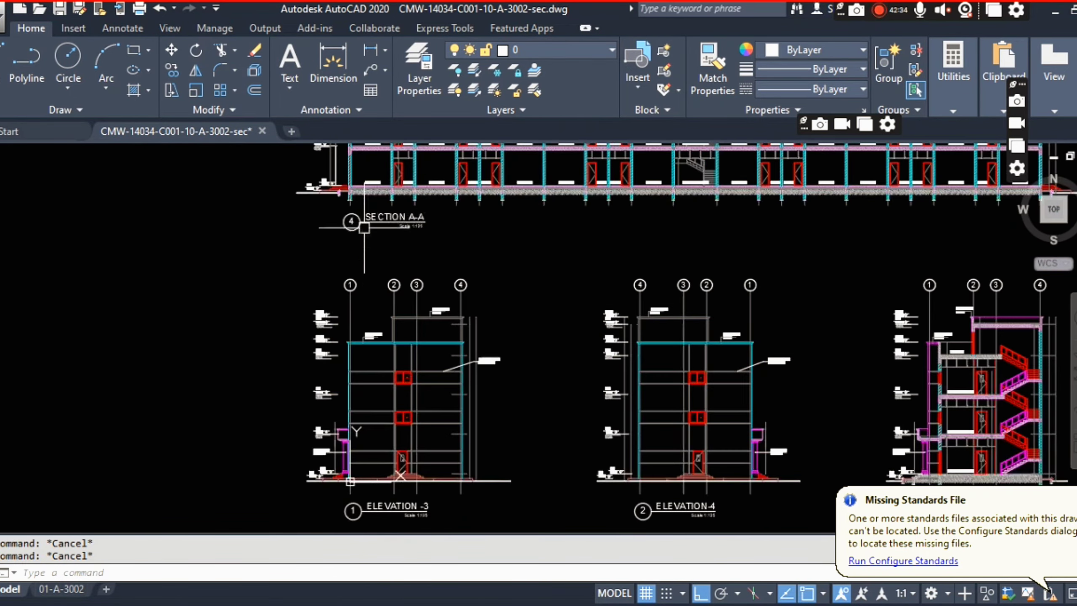
Review the whole of Section A-A with its level markers and floor slabs.
middle_click_drag(438, 293, 395, 486)
scroll(396, 486, "down", 1)
scroll(338, 376, "up", 2)
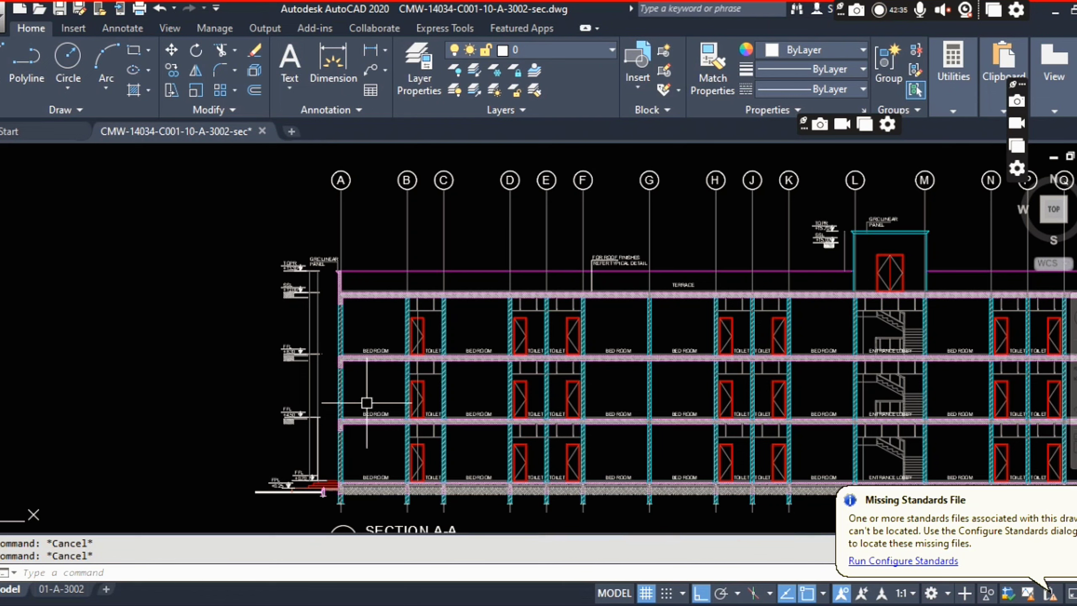
middle_click_drag(397, 418, 370, 345)
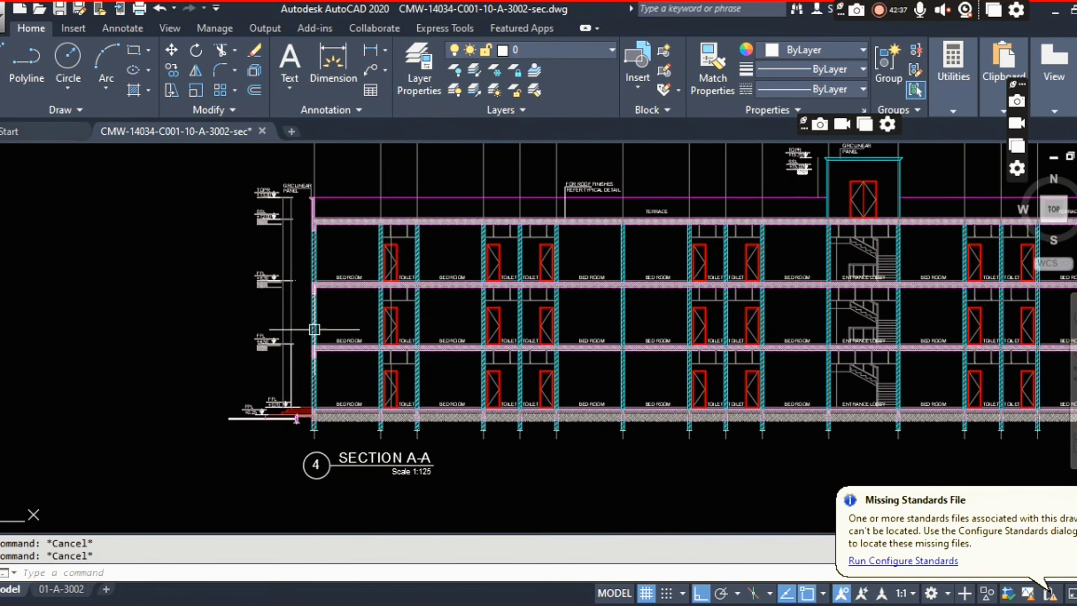
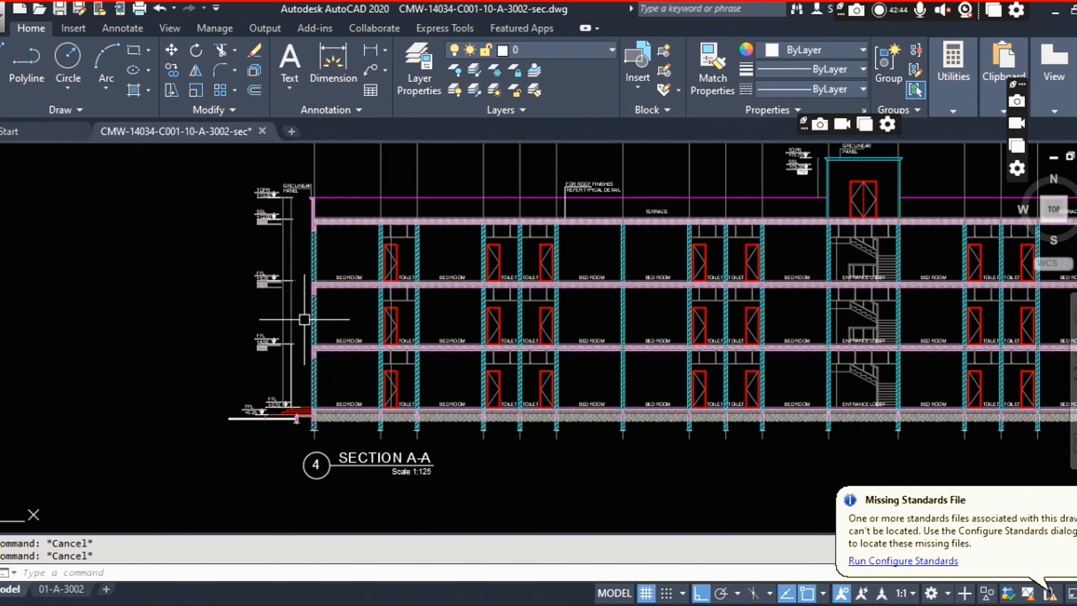
scroll(288, 392, "down", 2)
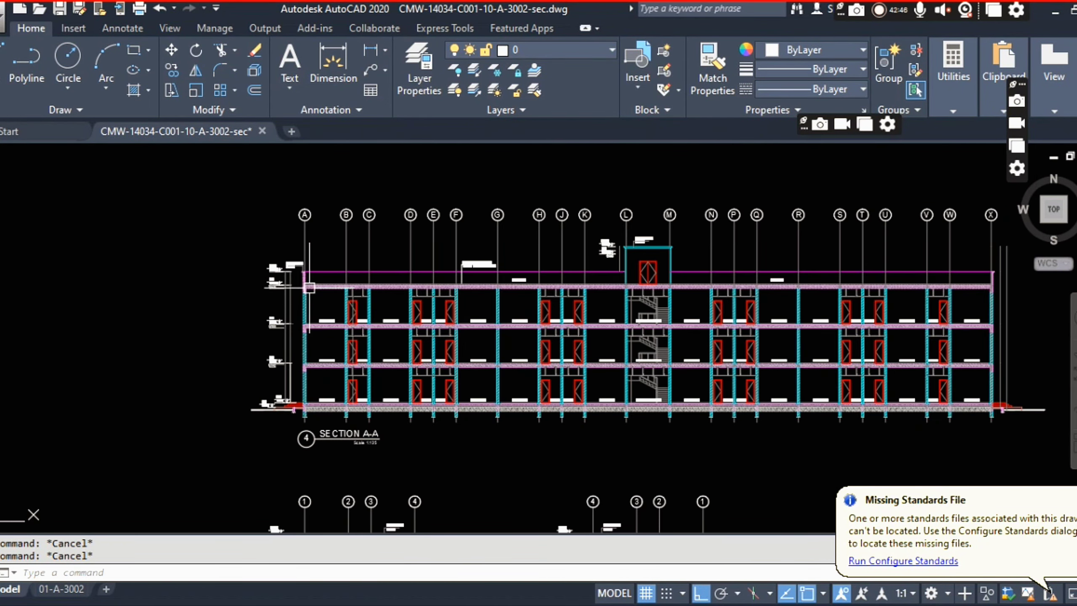
Examine the lettered grid bubbles A to X along the top of Section A-A.
scroll(276, 242, "up", 4)
scroll(384, 233, "down", 2)
scroll(281, 245, "up", 4)
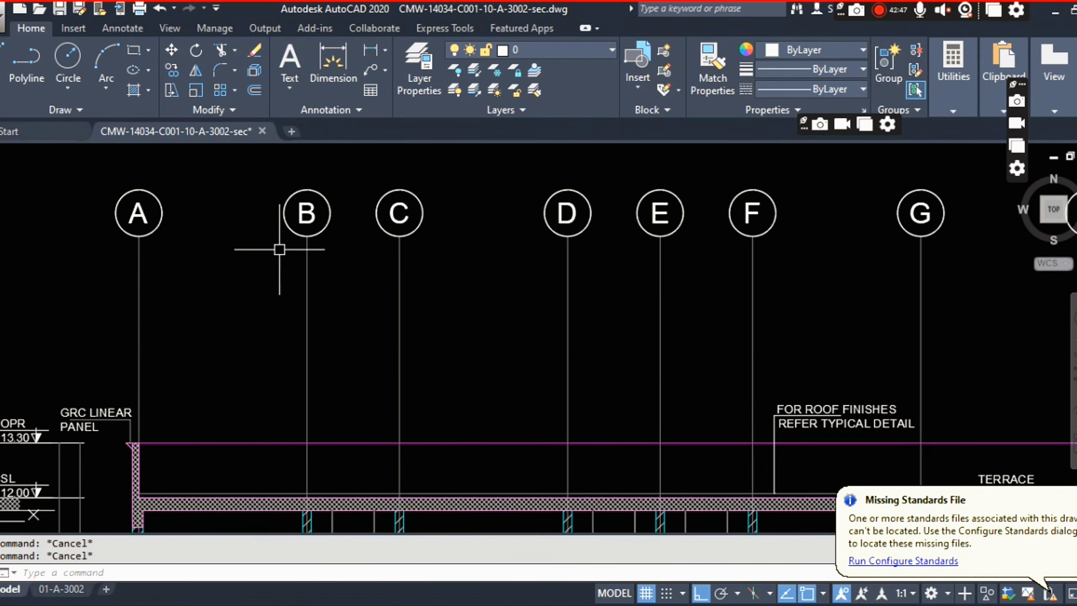
left_click(211, 212)
key("Escape")
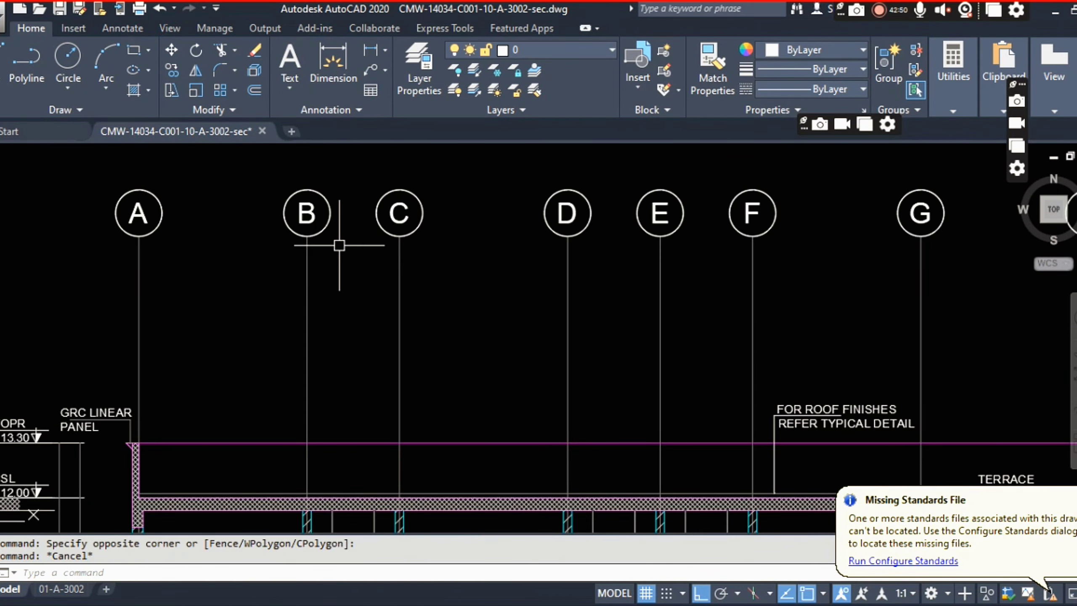
scroll(395, 260, "down", 5)
scroll(757, 278, "down", 2)
scroll(763, 271, "up", 6)
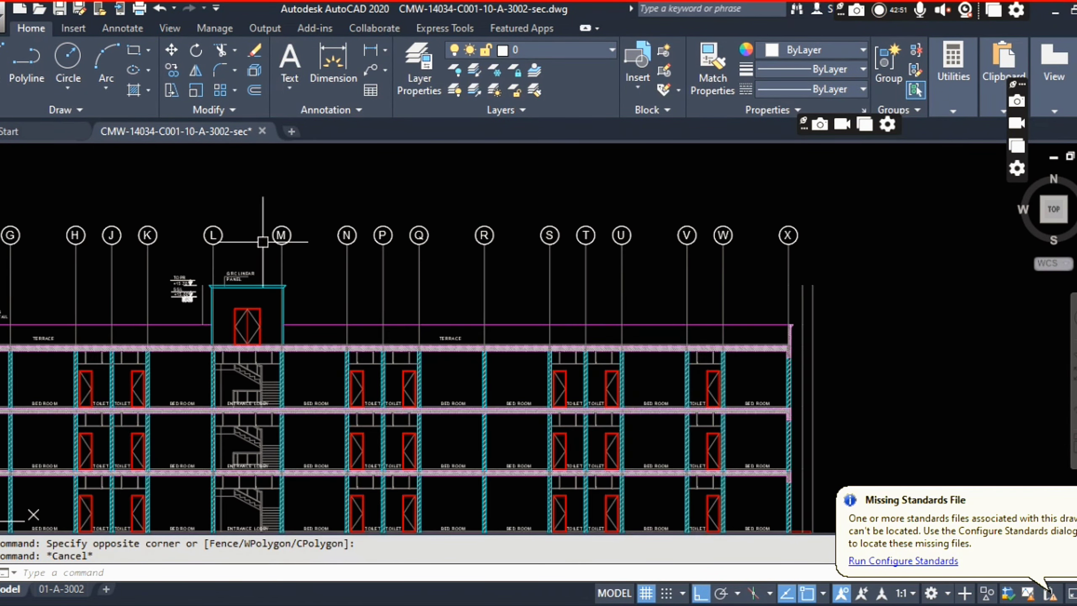
scroll(810, 263, "up", 2)
scroll(764, 238, "down", 10)
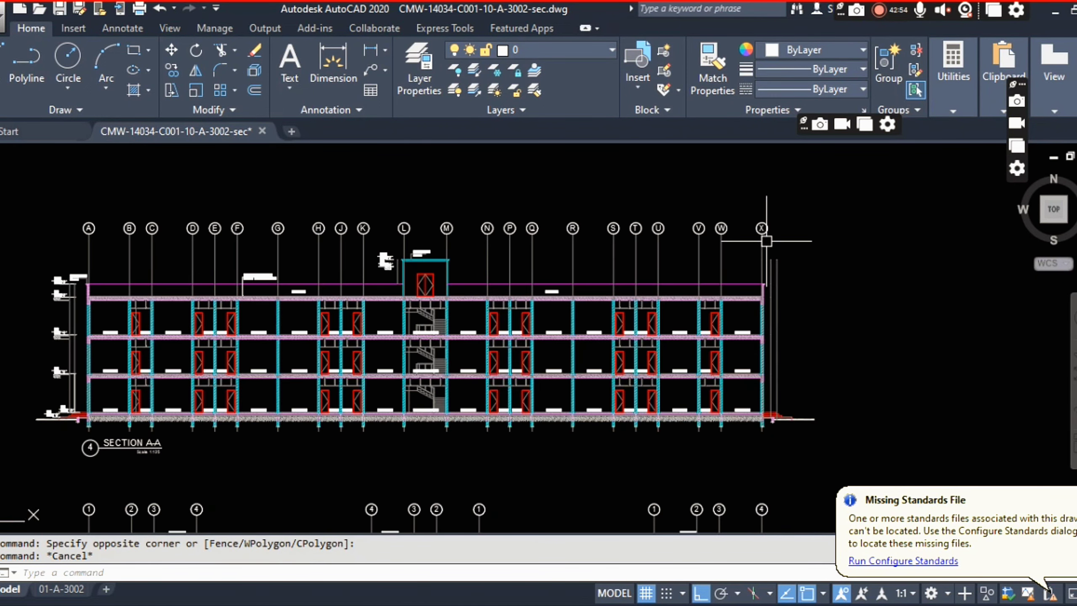
Trace the row of grid bubbles from X back to A above Section A-A with crossing selections, clearing each selection.
scroll(766, 240, "up", 2)
scroll(757, 241, "up", 2)
left_click(784, 225)
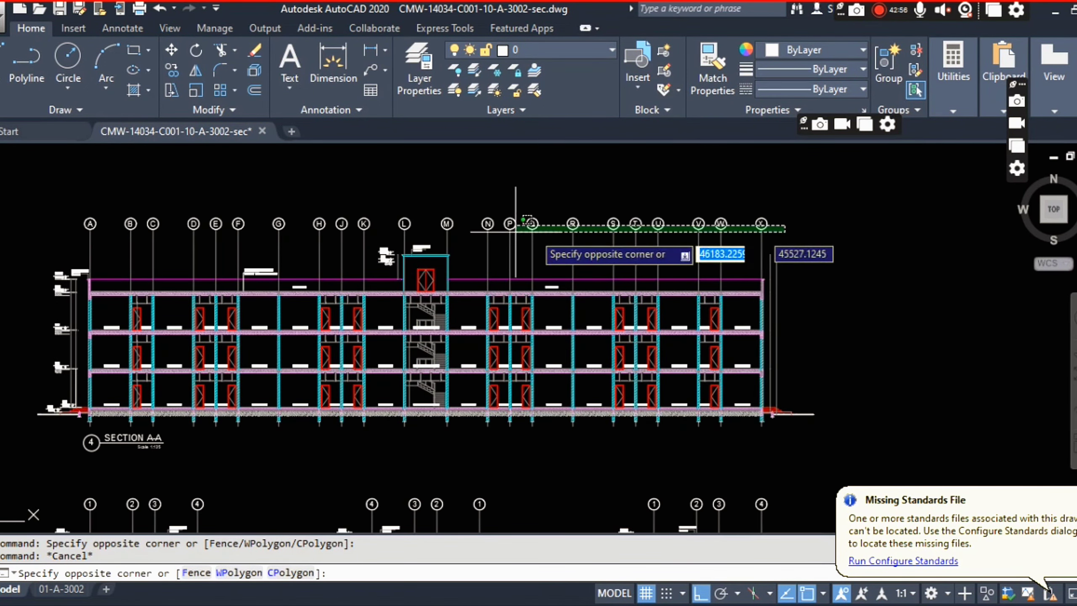
left_click(411, 228)
key("Escape")
key("Escape")
left_click(423, 215)
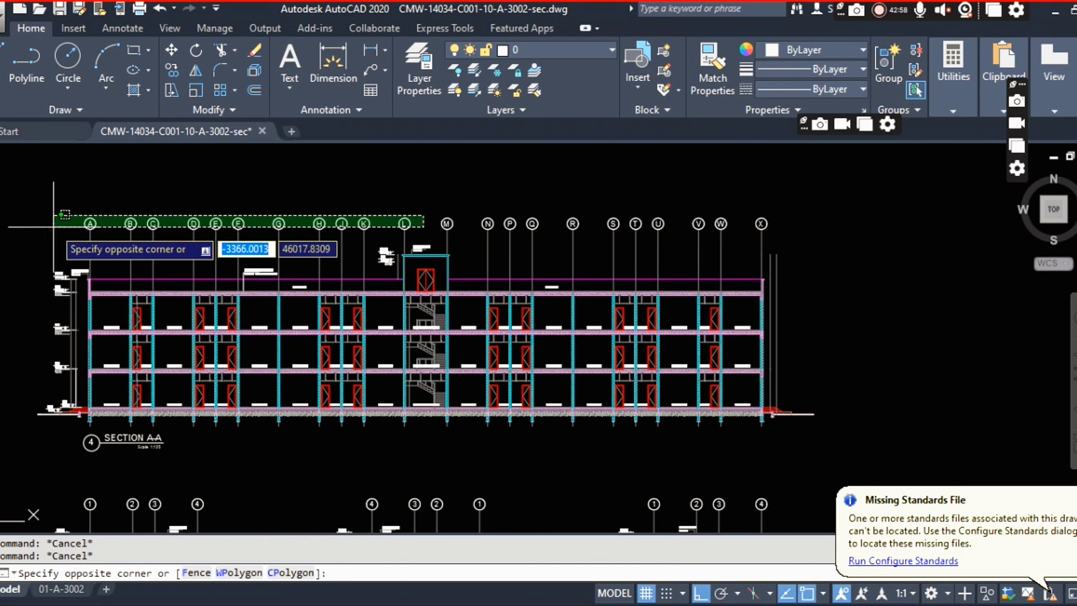
left_click(52, 227)
key("Escape")
key("Escape")
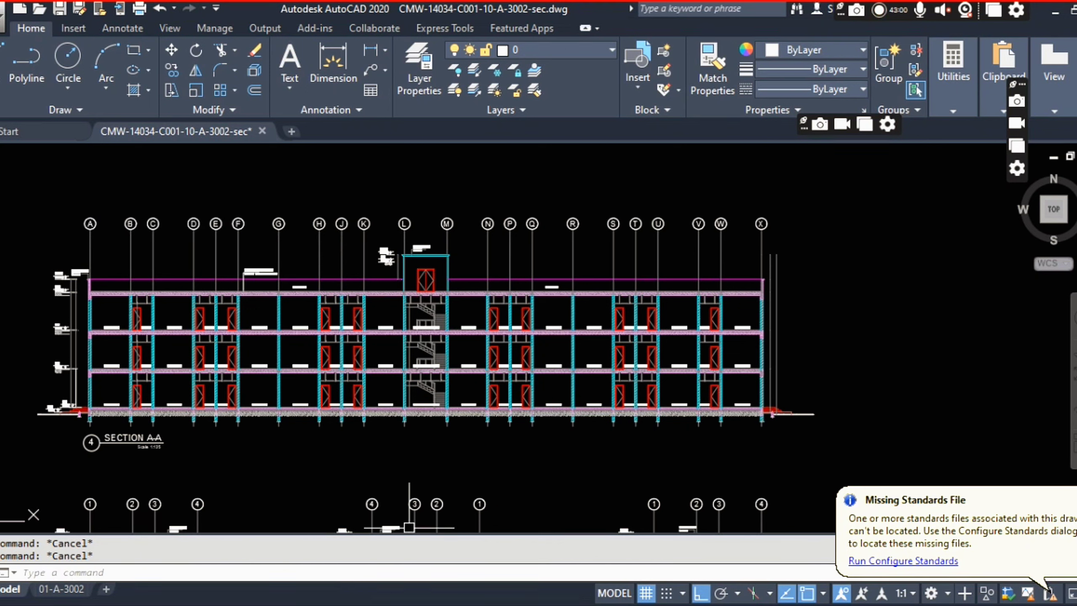
Open the CMW-14034-C001-10-A-2001-arc drawing from the PROJECT folder and dismiss the AEC objects notice.
key("alt+Tab")
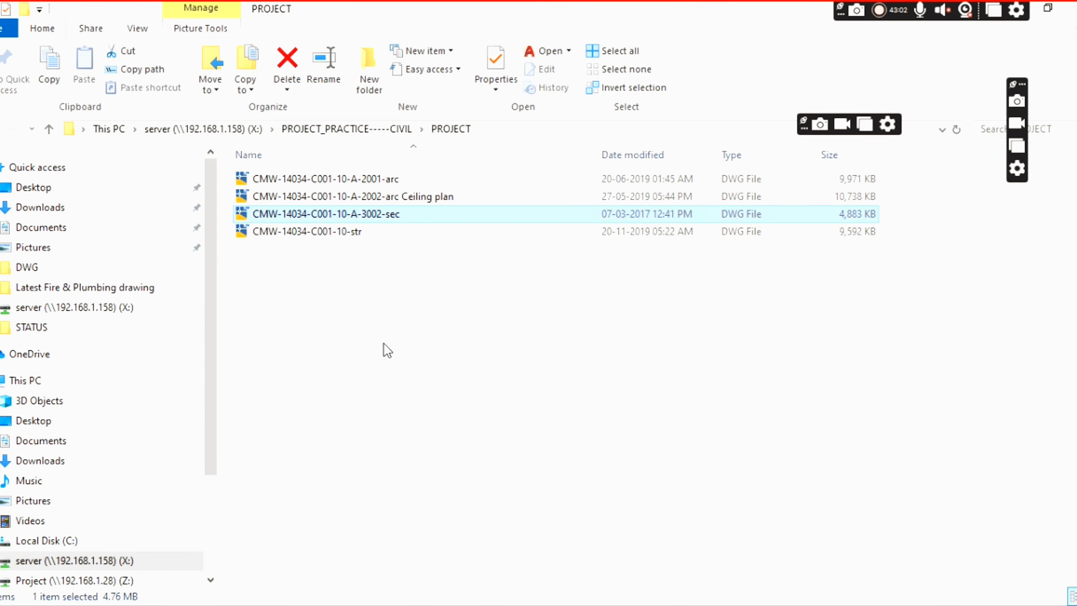
left_click(381, 183)
key("alt+Tab")
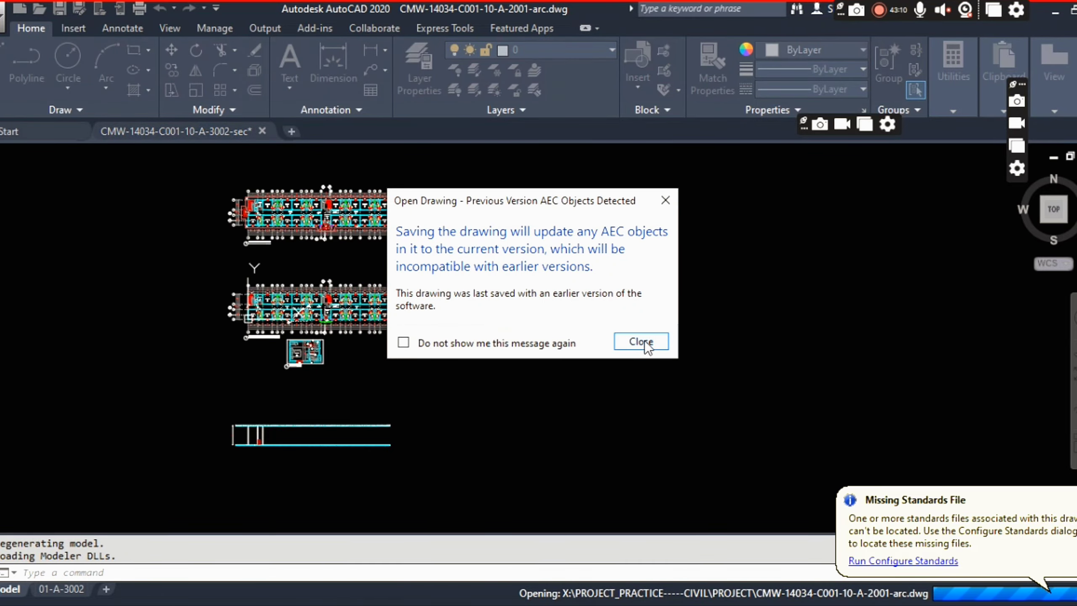
left_click(642, 345)
Examine the ground floor plan's grid bubbles, dimension rows and rooms, starting from the staircase at grid A.
scroll(275, 239, "up", 10)
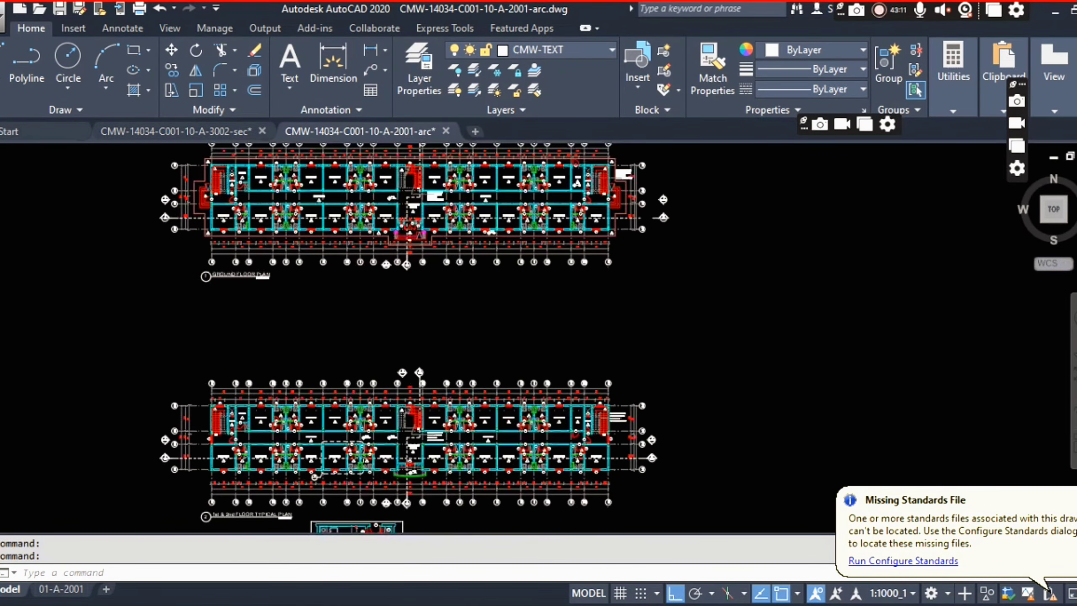
mouse_move(267, 358)
middle_mouse_down()
mouse_move(308, 453)
mouse_move(308, 497)
middle_mouse_up()
scroll(302, 281, "down", 5)
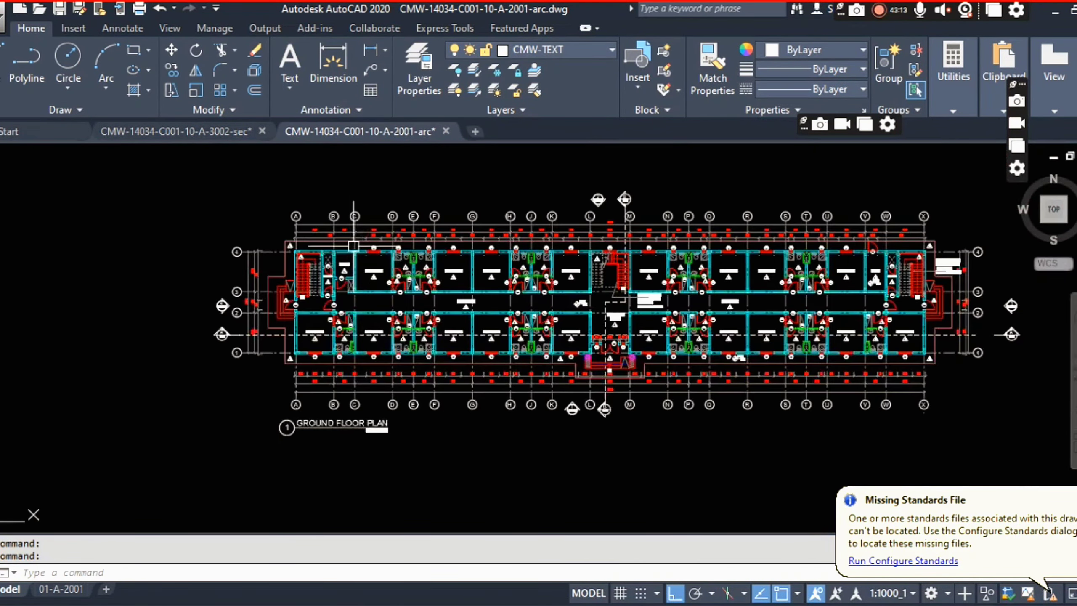
scroll(302, 281, "up", 7)
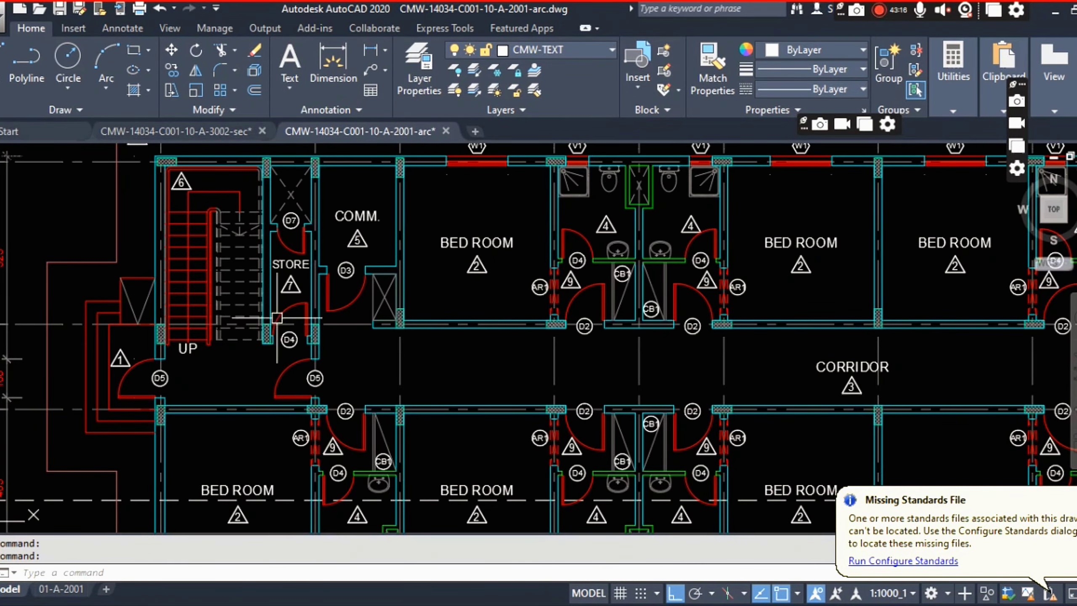
scroll(444, 304, "down", 2)
scroll(361, 193, "up", 1)
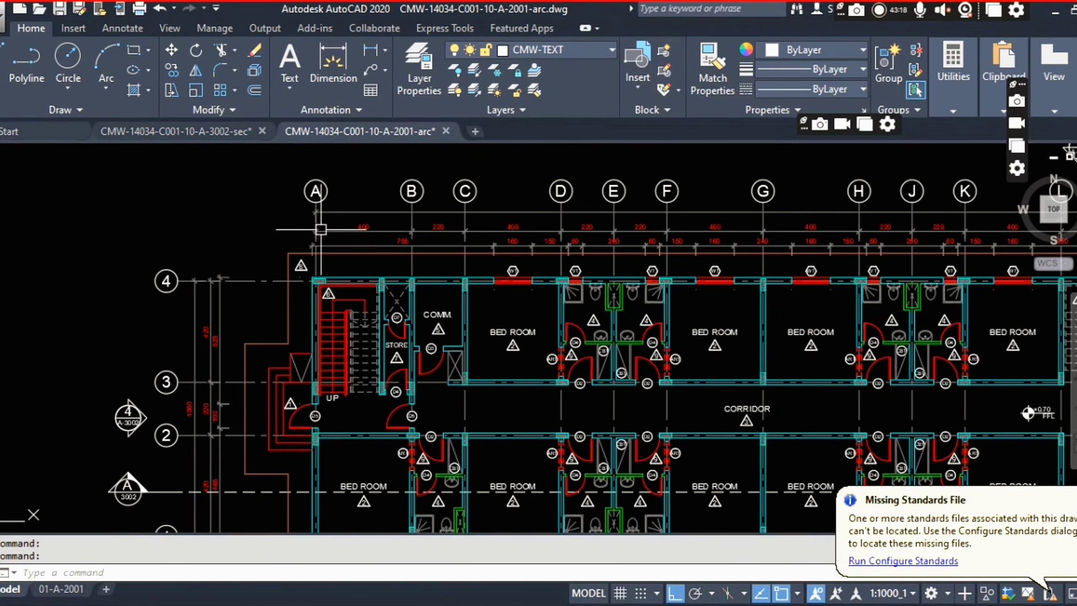
scroll(321, 230, "up", 2)
scroll(316, 212, "down", 1)
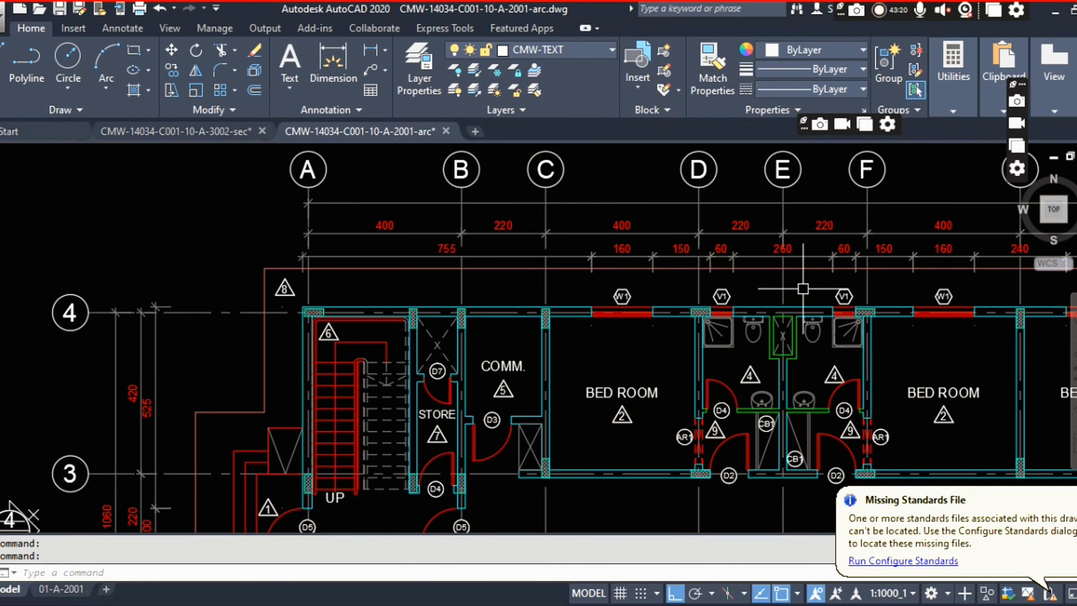
Inspect the grid dimension between grids A and B above the ground floor plan by selecting it, and clear the selection.
scroll(301, 248, "up", 1)
scroll(373, 240, "up", 1)
left_click(448, 217)
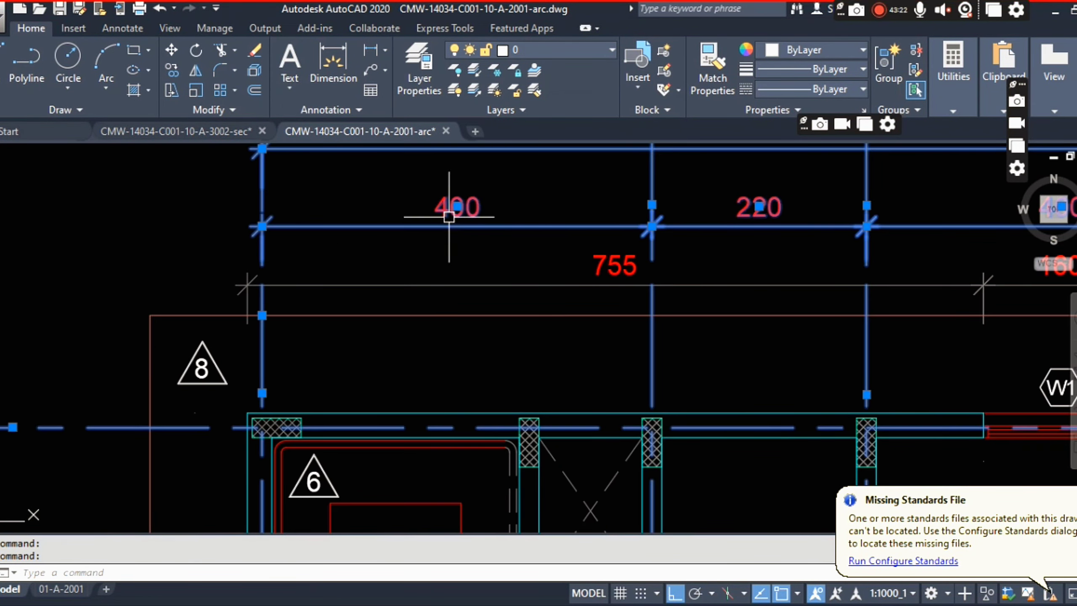
key("Escape")
left_click(454, 206)
key("Escape")
left_click(452, 207)
key("Escape")
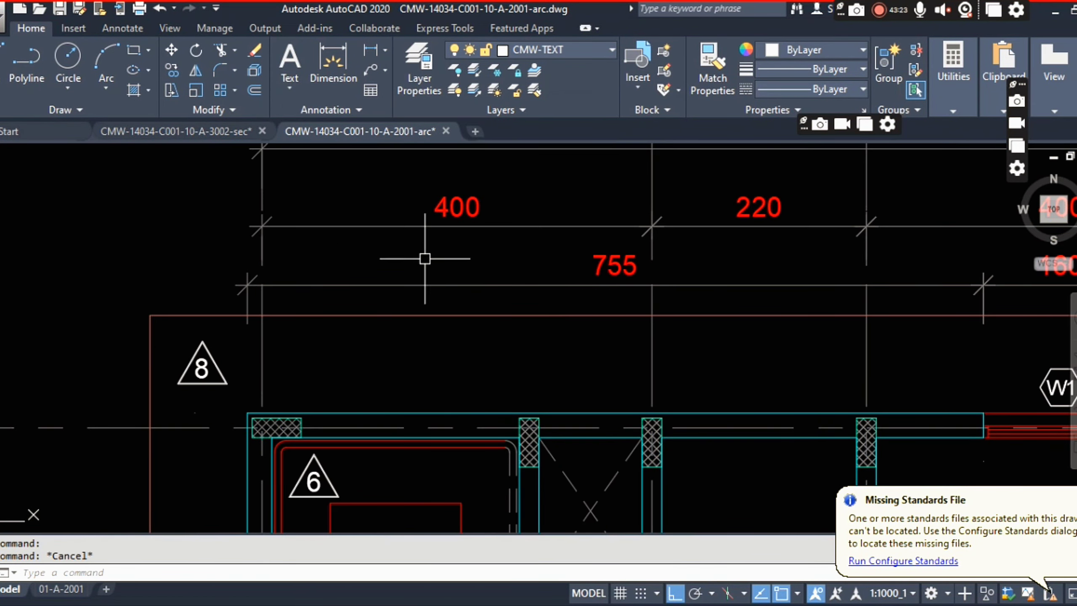
key("Escape")
Compare the grid spacing dimensions with the inner dimension row near grids A to C, selecting and deselecting the plan outline.
scroll(424, 258, "down", 2)
scroll(440, 236, "up", 4)
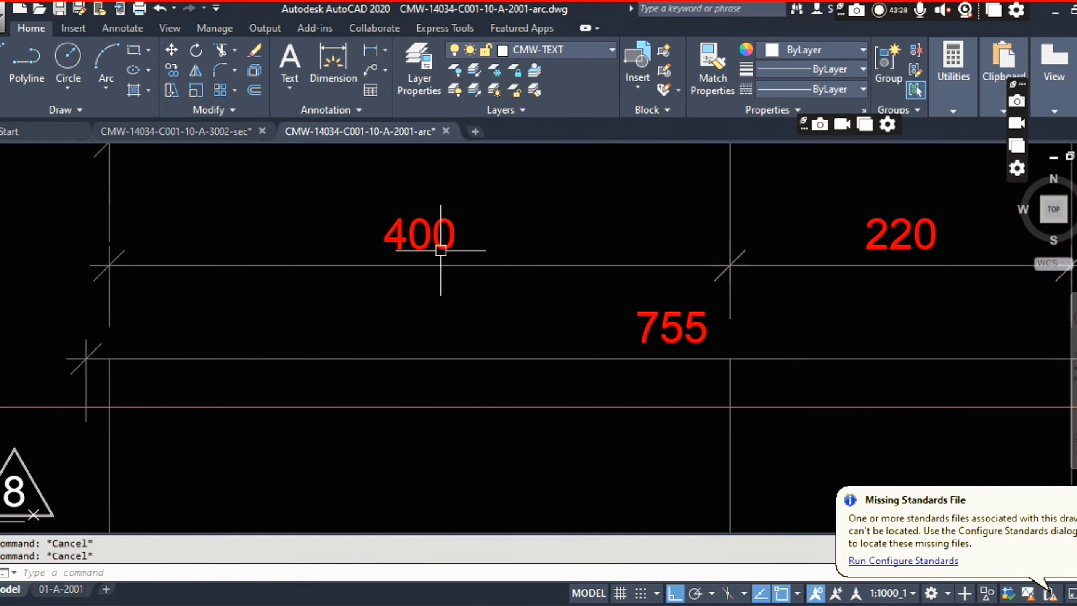
scroll(440, 249, "down", 4)
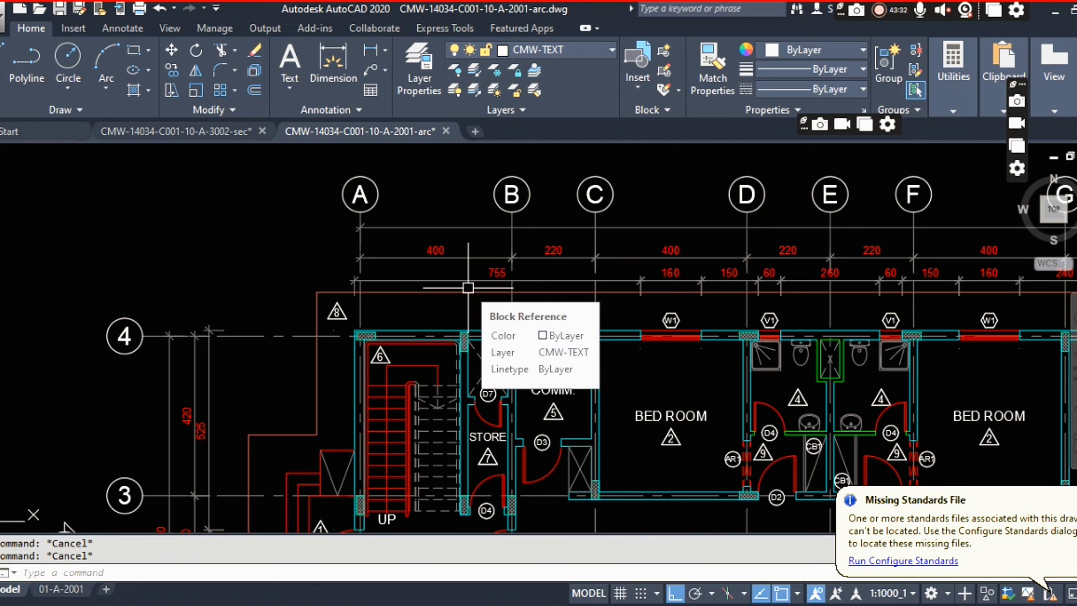
left_click(398, 293)
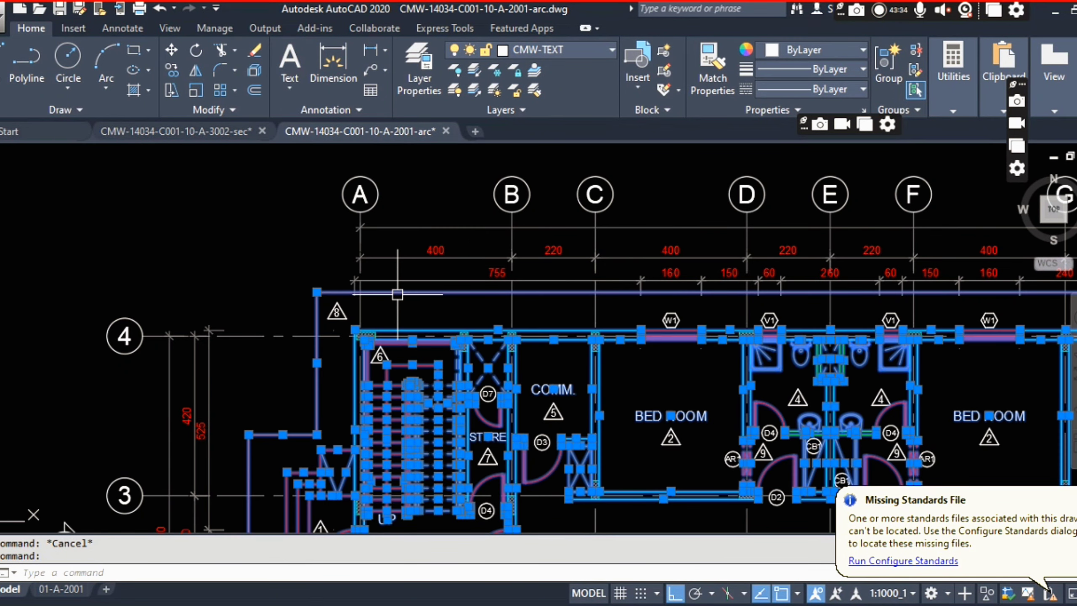
key("Escape")
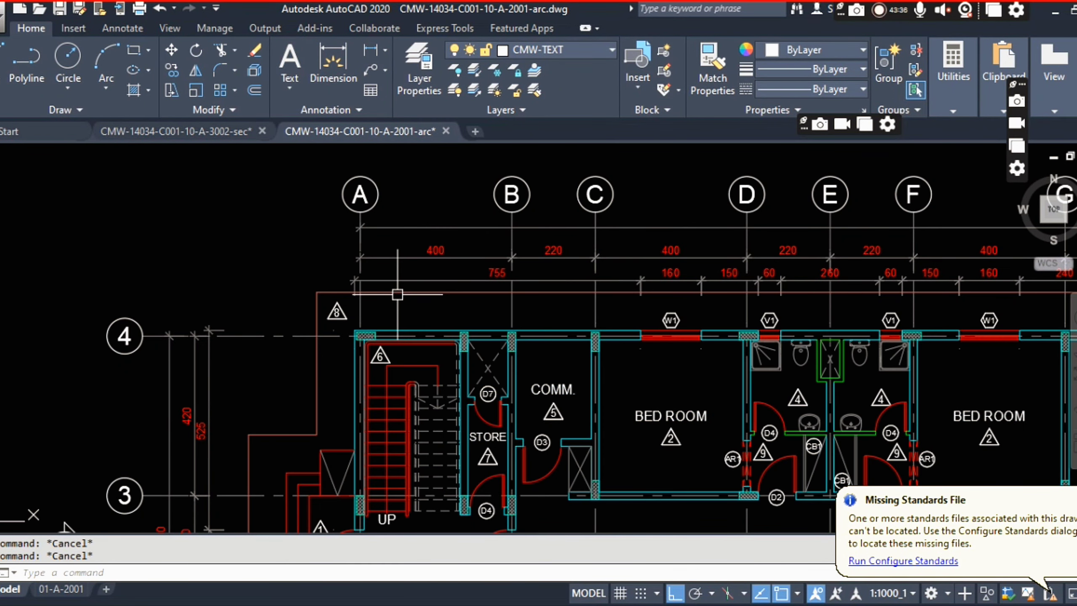
scroll(517, 272, "up", 4)
scroll(313, 271, "down", 4)
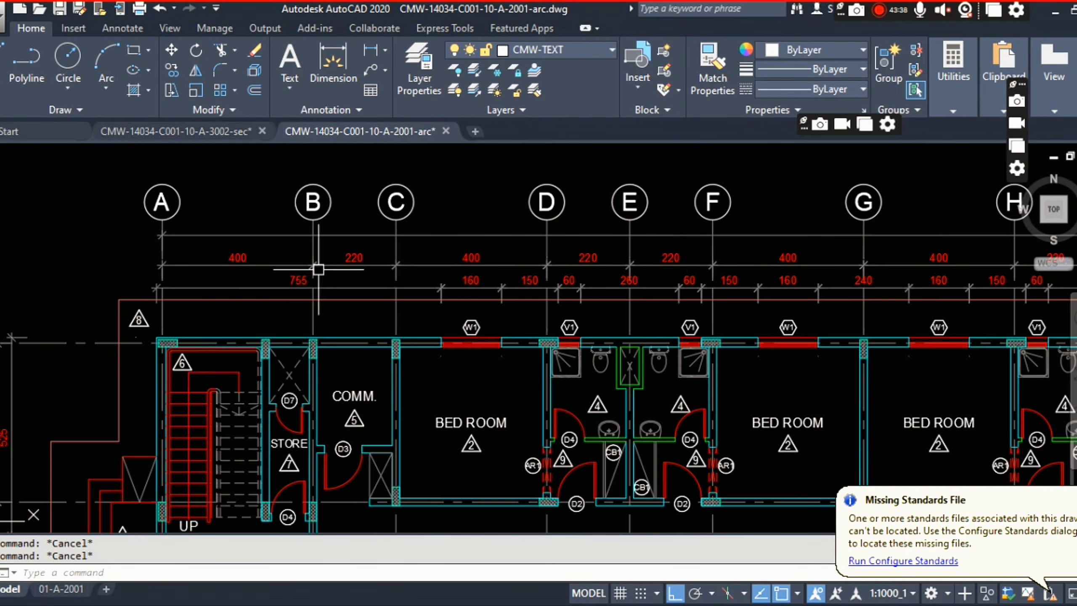
Study the inner dimension beside grid B against the A-B grid spacing, and close the Autodesk pop-up window.
scroll(460, 271, "up", 4)
scroll(551, 267, "down", 4)
scroll(427, 267, "up", 4)
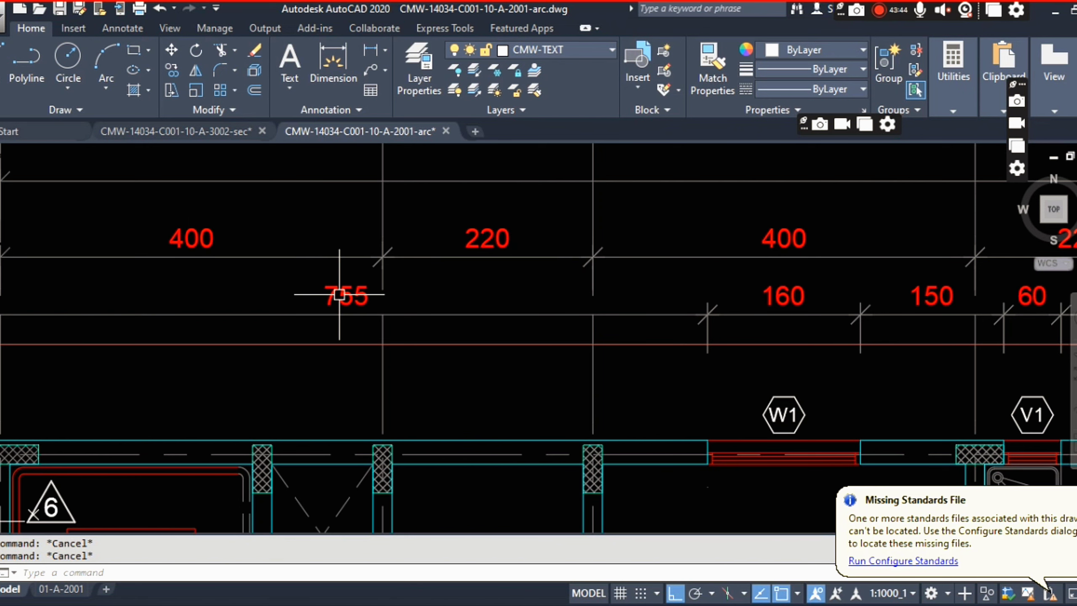
mouse_move(339, 294)
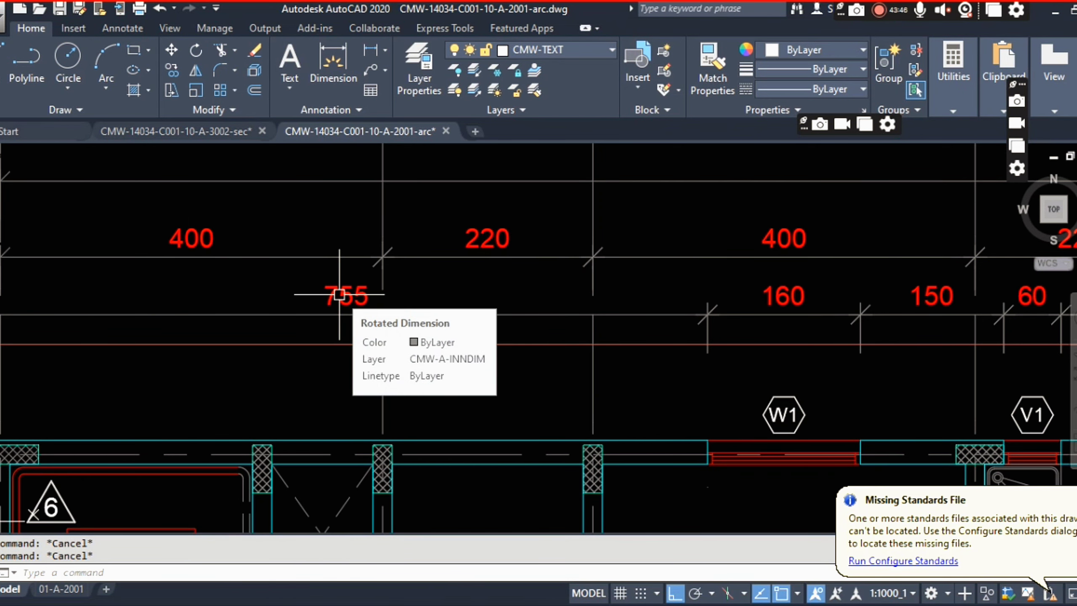
scroll(410, 316, "down", 3)
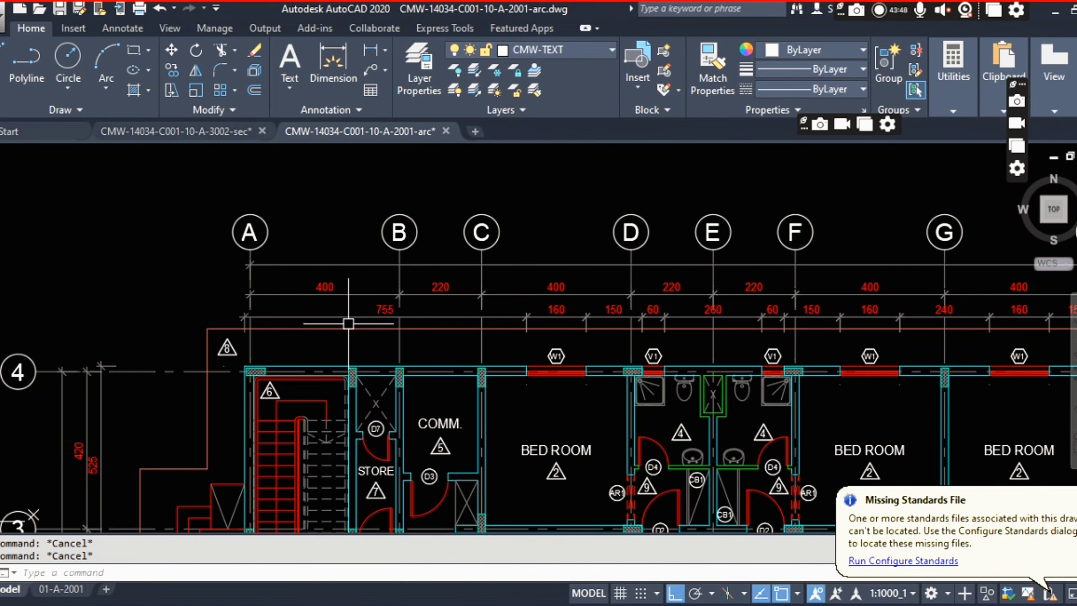
scroll(343, 316, "up", 4)
mouse_move(303, 255)
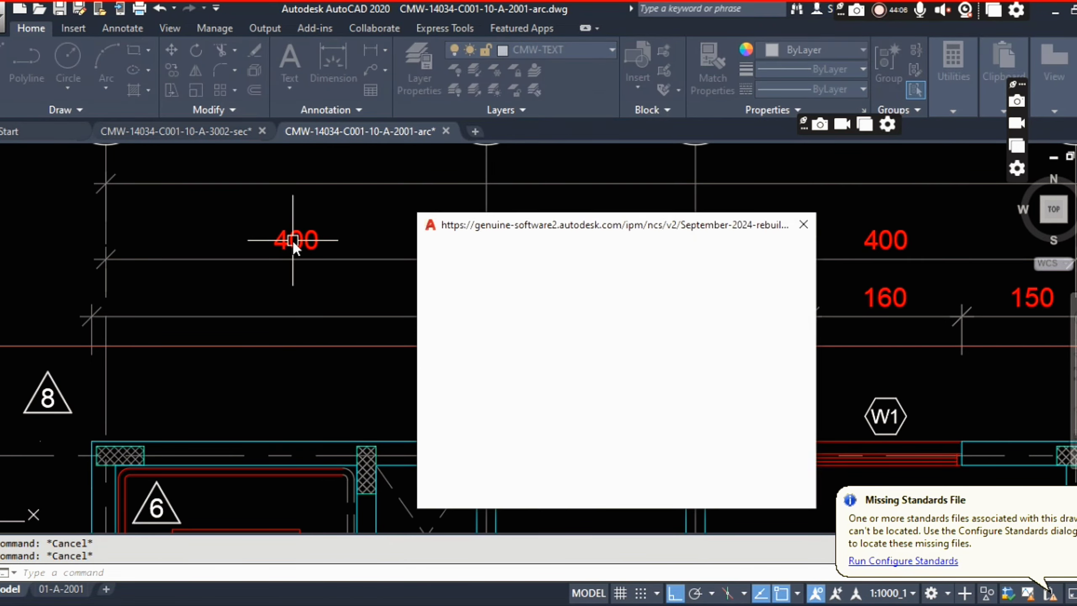
left_click(803, 225)
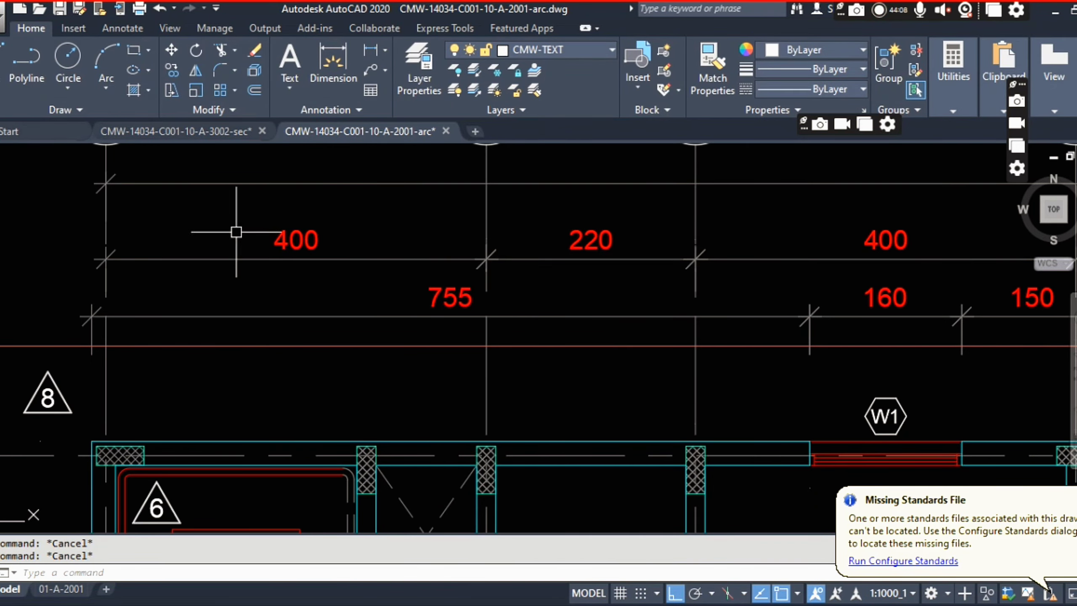
Review the whole ground floor plan and its far end around grids N to X, including the staircase and numbered grids.
scroll(277, 244, "down", 5)
scroll(428, 279, "down", 4)
middle_click_drag(623, 396, 348, 337)
scroll(692, 323, "up", 4)
middle_click_drag(694, 230, 685, 356)
scroll(687, 340, "down", 4)
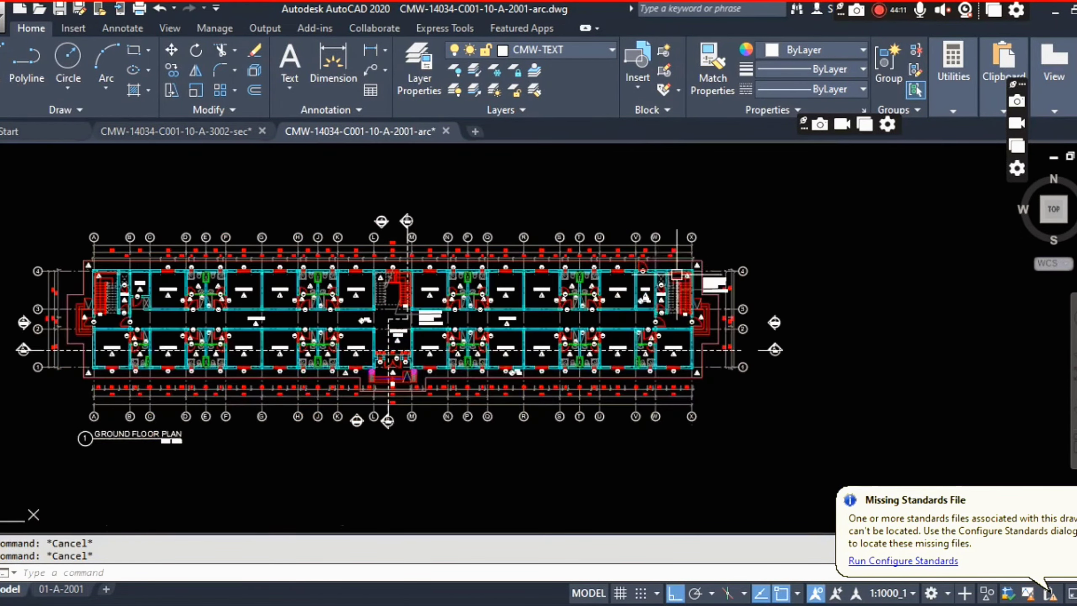
scroll(694, 255, "up", 4)
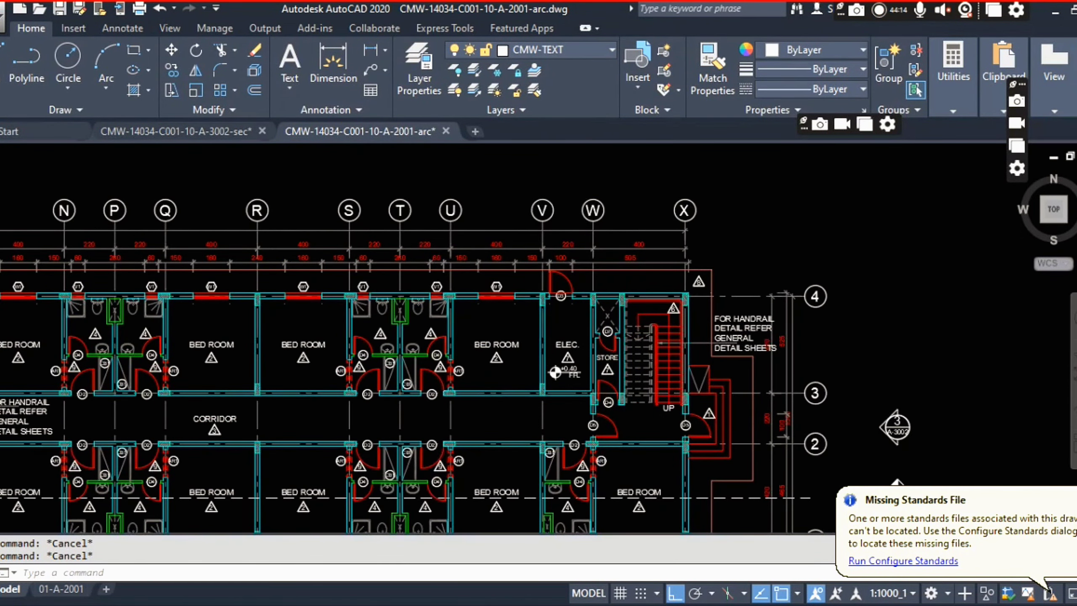
scroll(691, 254, "down", 4)
scroll(127, 340, "up", 5)
scroll(213, 433, "down", 2)
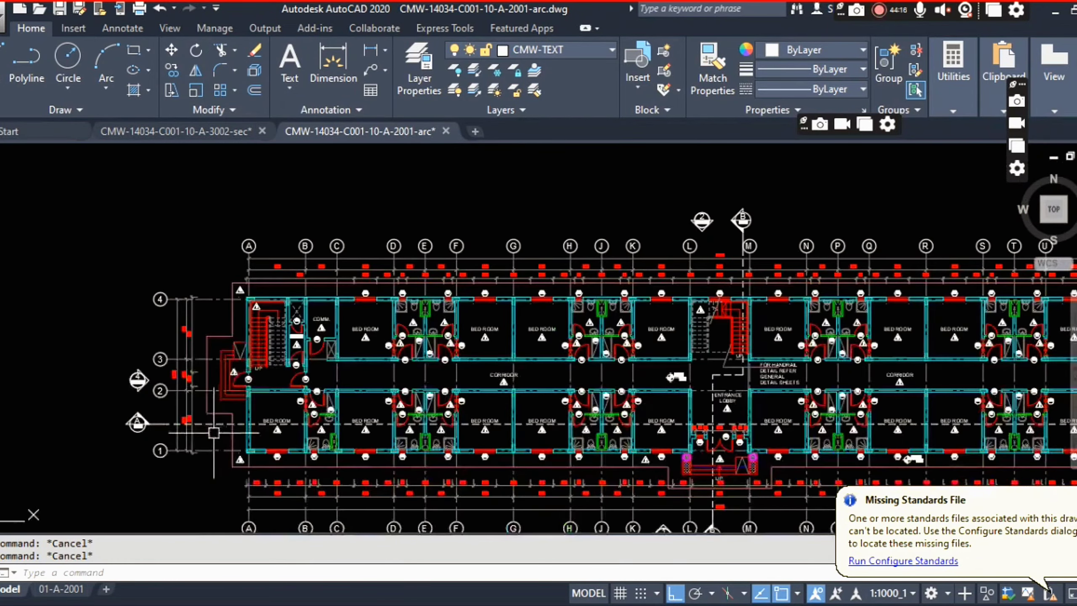
Examine numbered grids 1 to 3 and their spacing dimensions beside the bedroom at the grid A end of the plan.
scroll(189, 431, "up", 5)
scroll(140, 460, "down", 5)
scroll(172, 458, "up", 5)
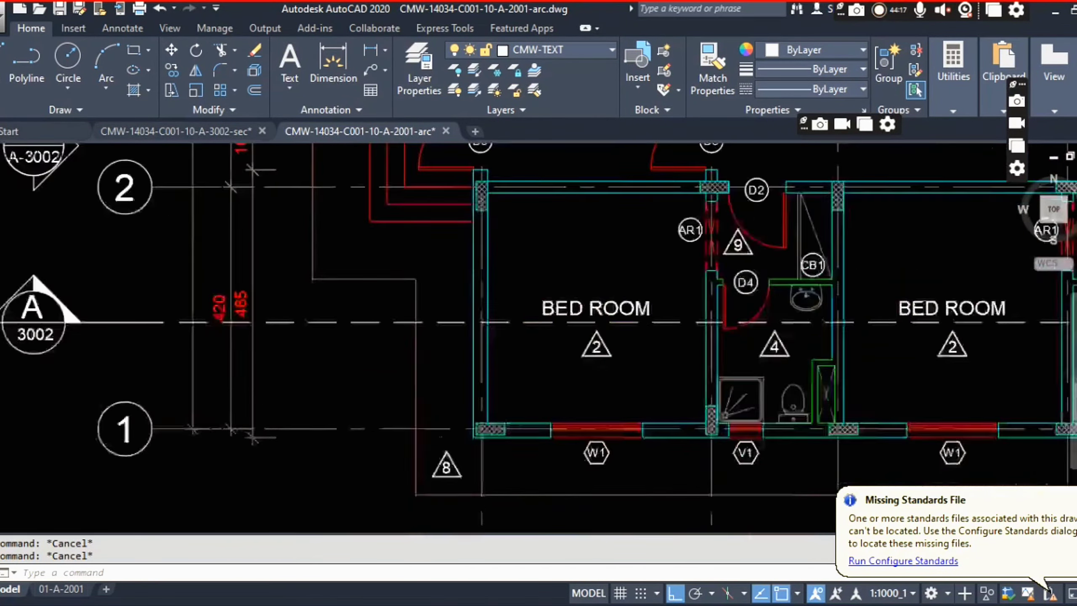
scroll(259, 445, "down", 2)
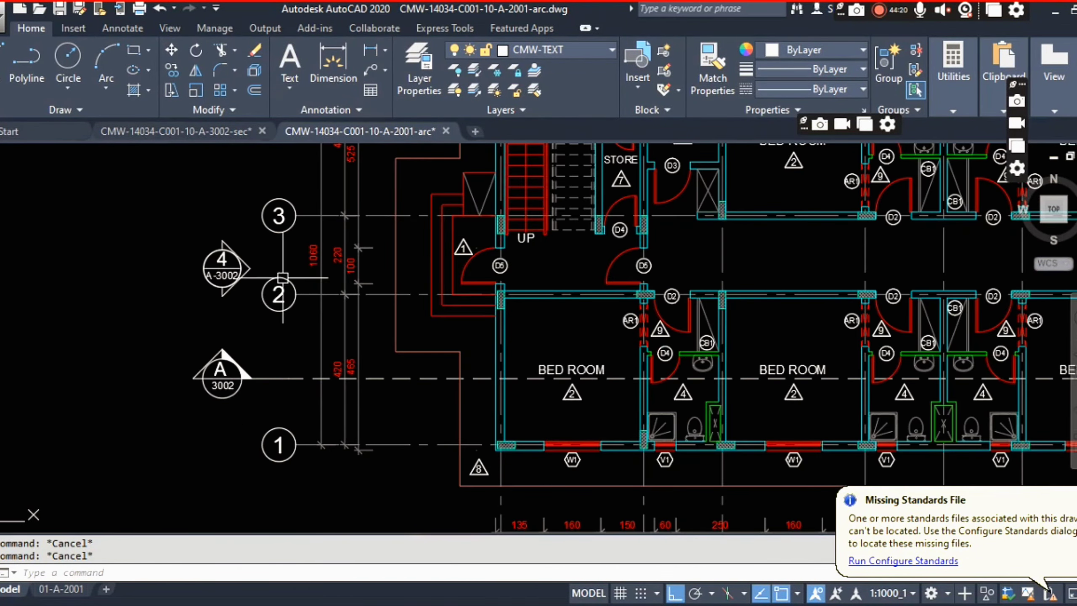
scroll(299, 369, "down", 2)
scroll(447, 411, "up", 4)
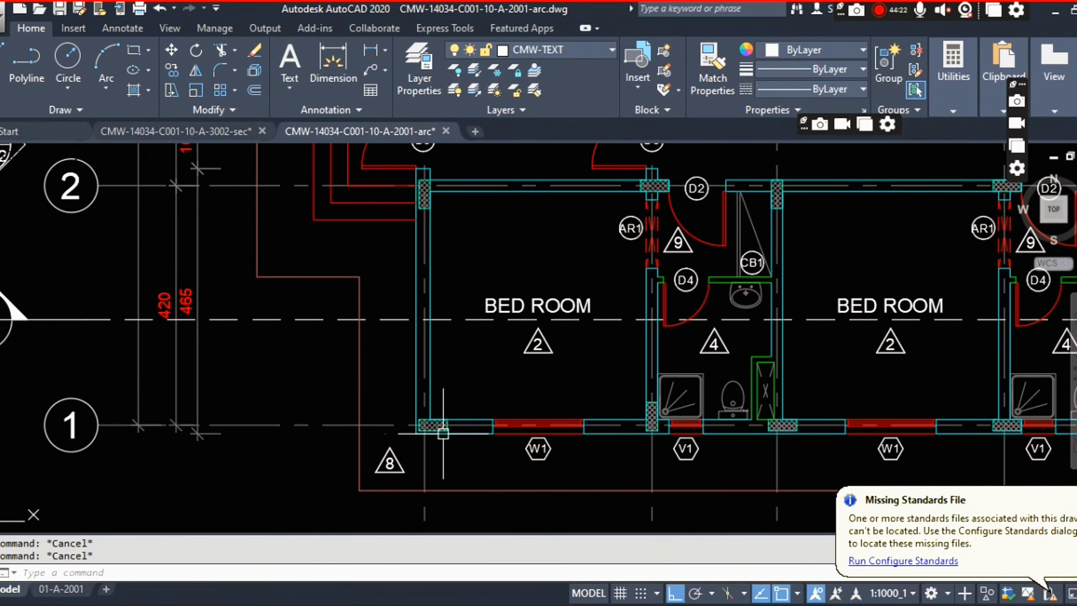
Draw a circle with a radius of about 0.9 centred on the intersection of grids A and 1 in the ground floor plan.
key("Return")
scroll(443, 433, "up", 5)
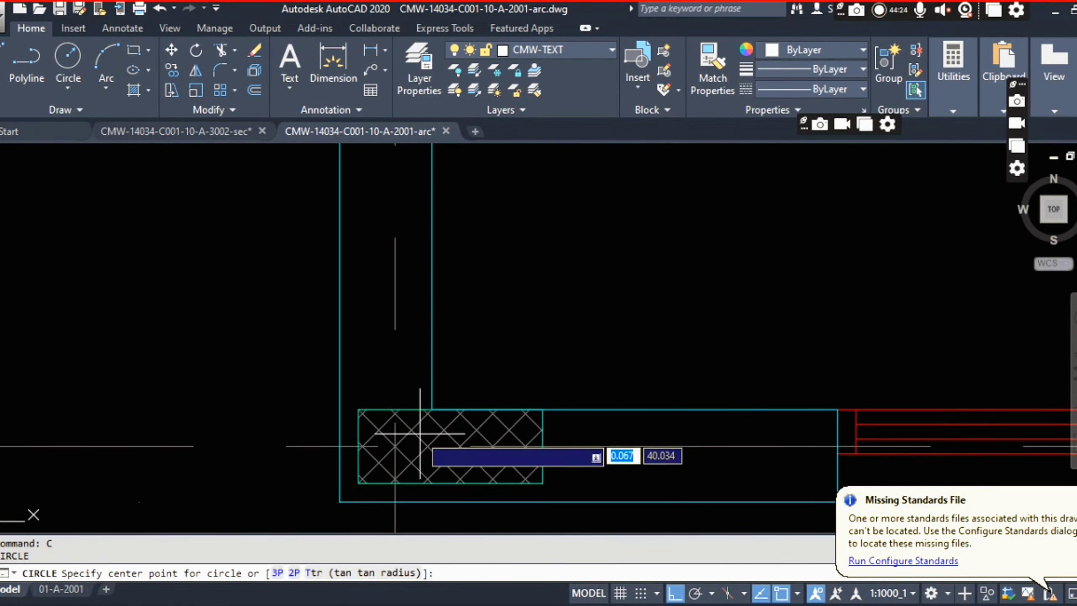
left_click(394, 445)
scroll(442, 375, "down", 3)
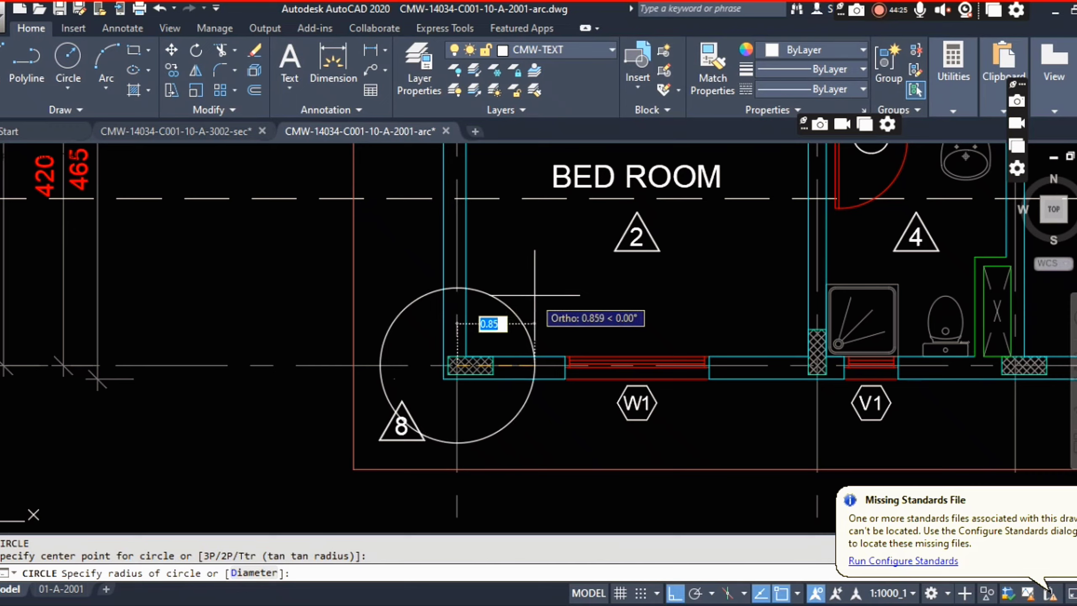
left_click(494, 314)
scroll(467, 343, "down", 3)
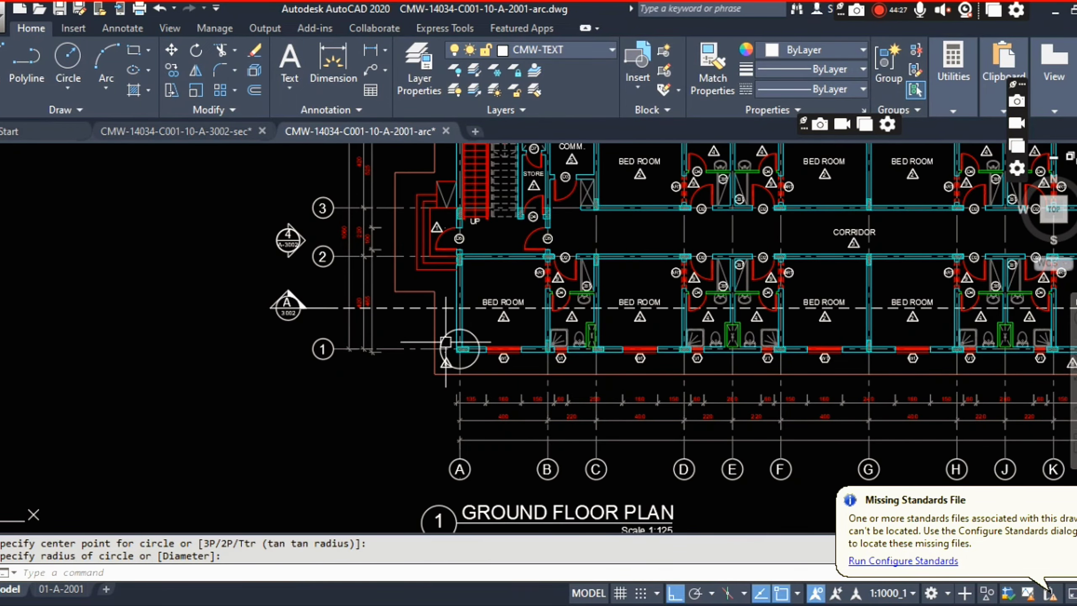
Review the ground floor plan from the circled A-1 corner across to grids U to X at the far end.
scroll(475, 349, "up", 4)
scroll(417, 399, "down", 2)
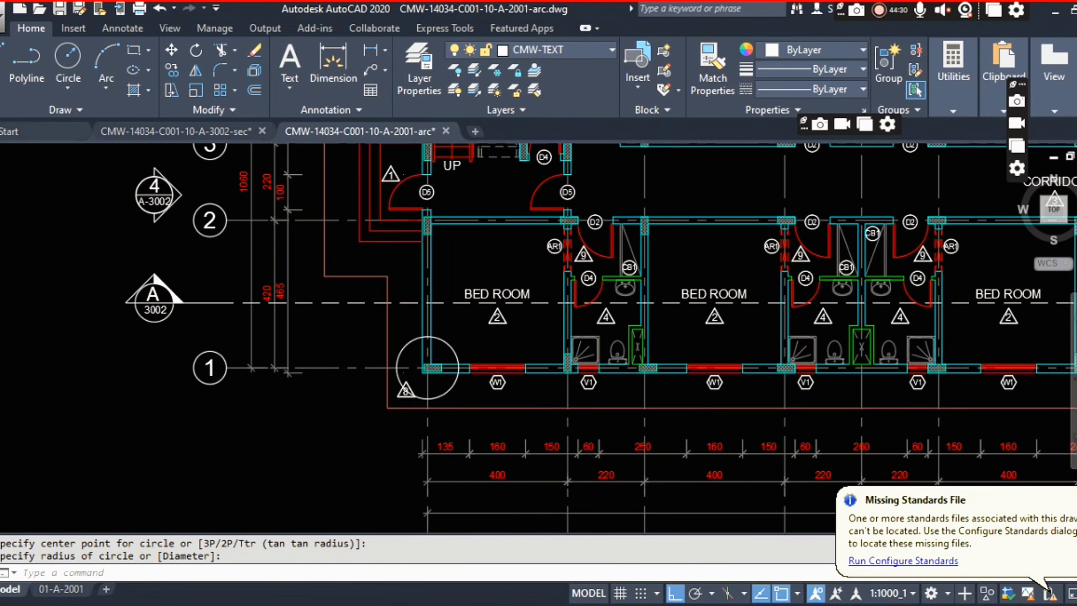
scroll(414, 373, "down", 3)
scroll(402, 255, "up", 2)
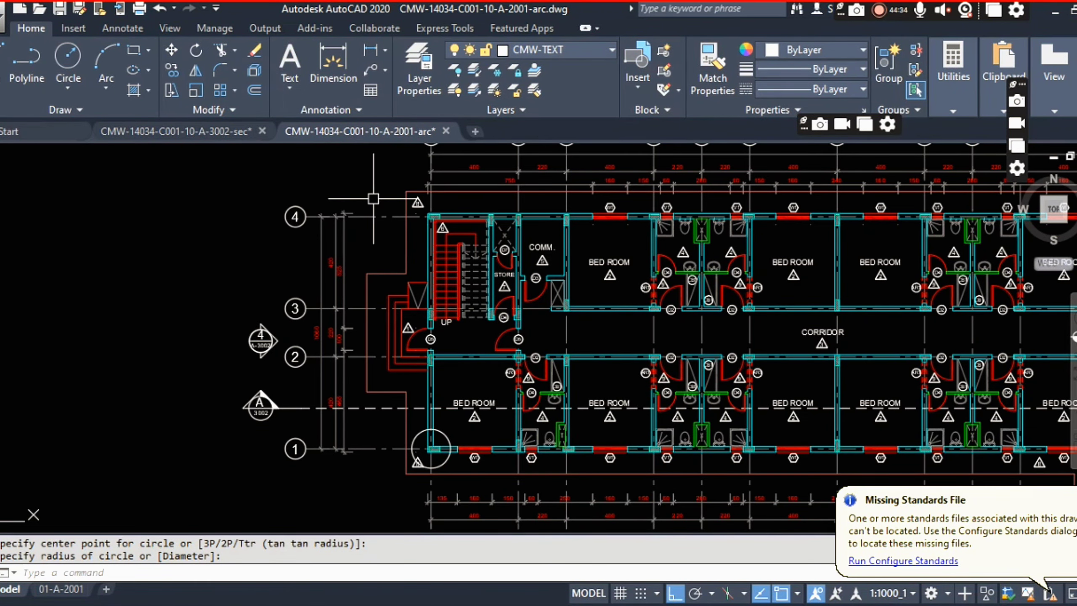
scroll(326, 280, "down", 3)
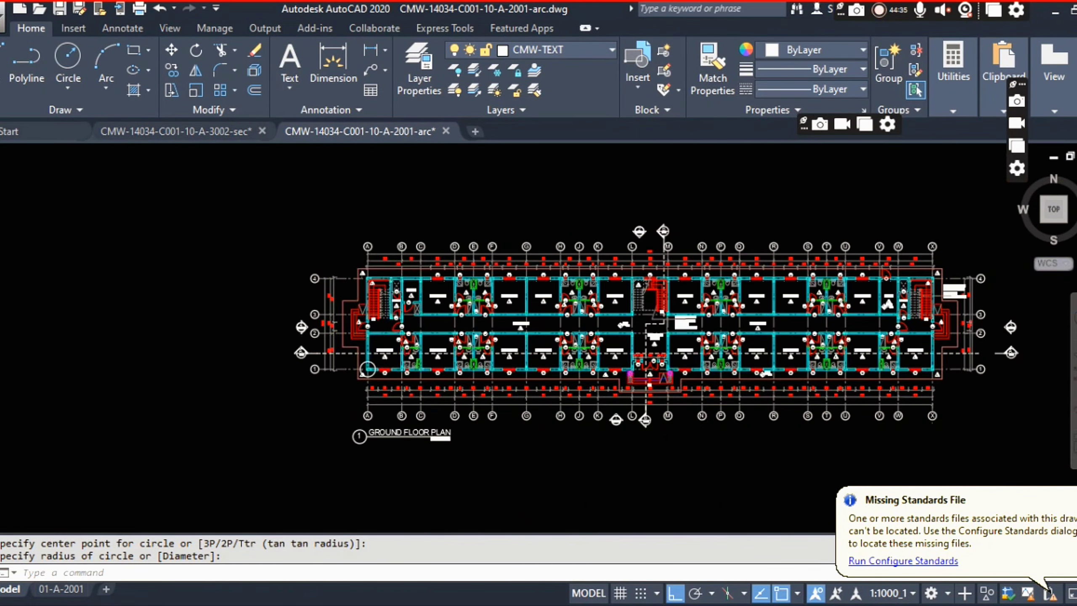
scroll(320, 260, "up", 3)
scroll(220, 264, "down", 1)
scroll(245, 260, "up", 1)
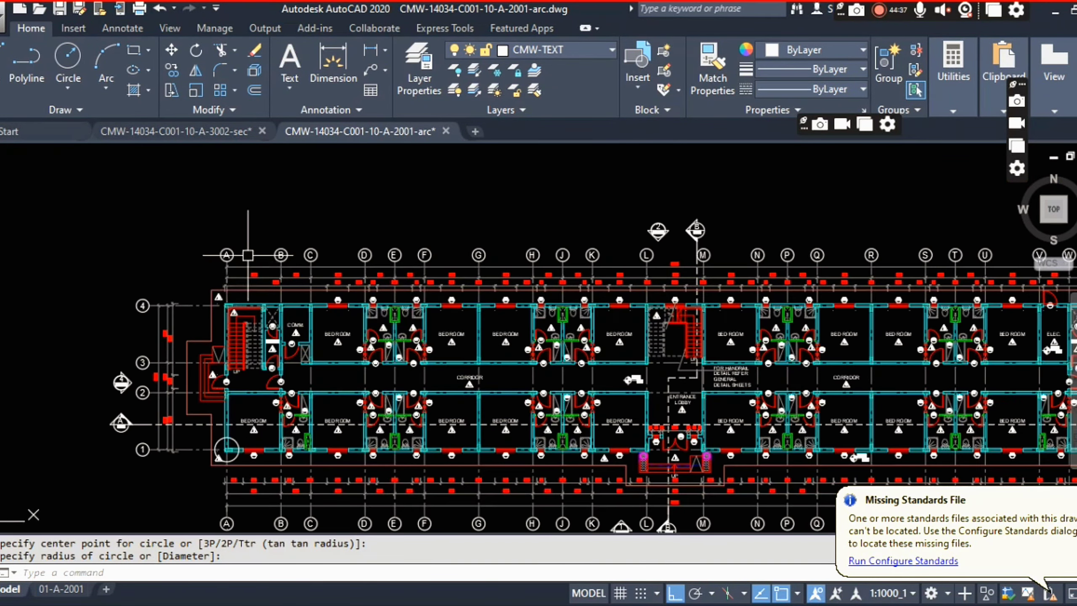
scroll(249, 254, "down", 2)
scroll(639, 286, "up", 1)
scroll(634, 243, "up", 6)
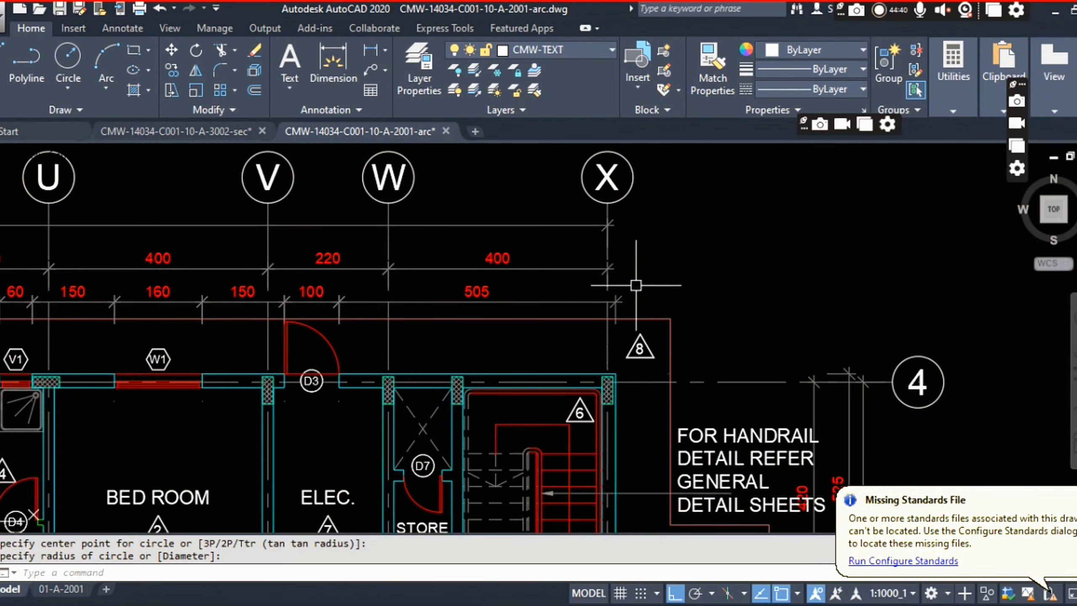
scroll(632, 222, "down", 6)
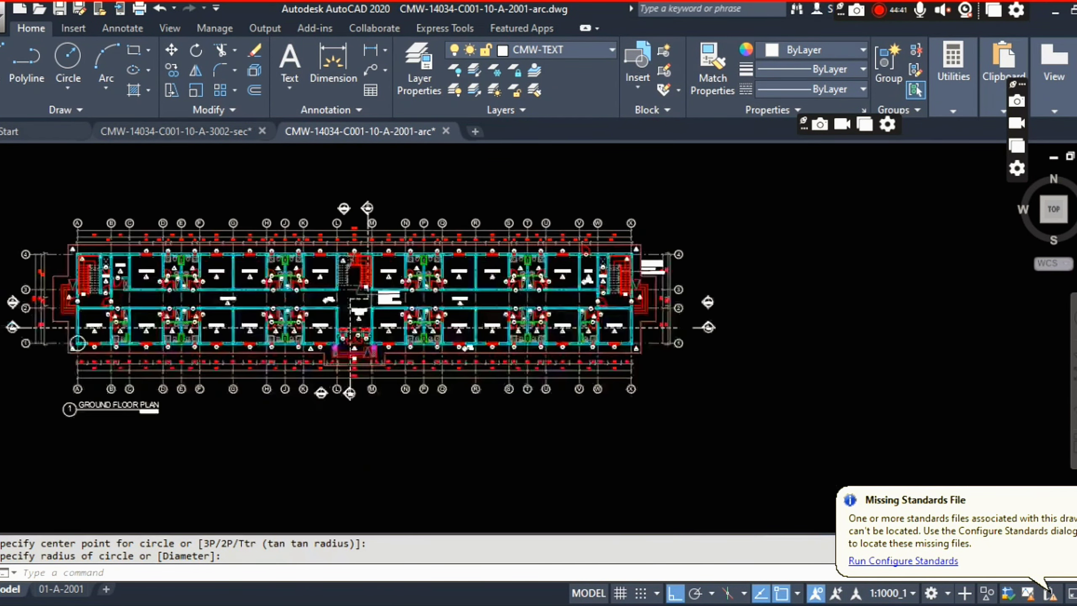
Examine a hatched column in the outer wall of the ground floor plan up close against its grid lines.
scroll(280, 267, "up", 1)
scroll(295, 236, "up", 4)
middle_click_drag(284, 237, 390, 418)
scroll(301, 493, "up", 2)
scroll(328, 382, "up", 3)
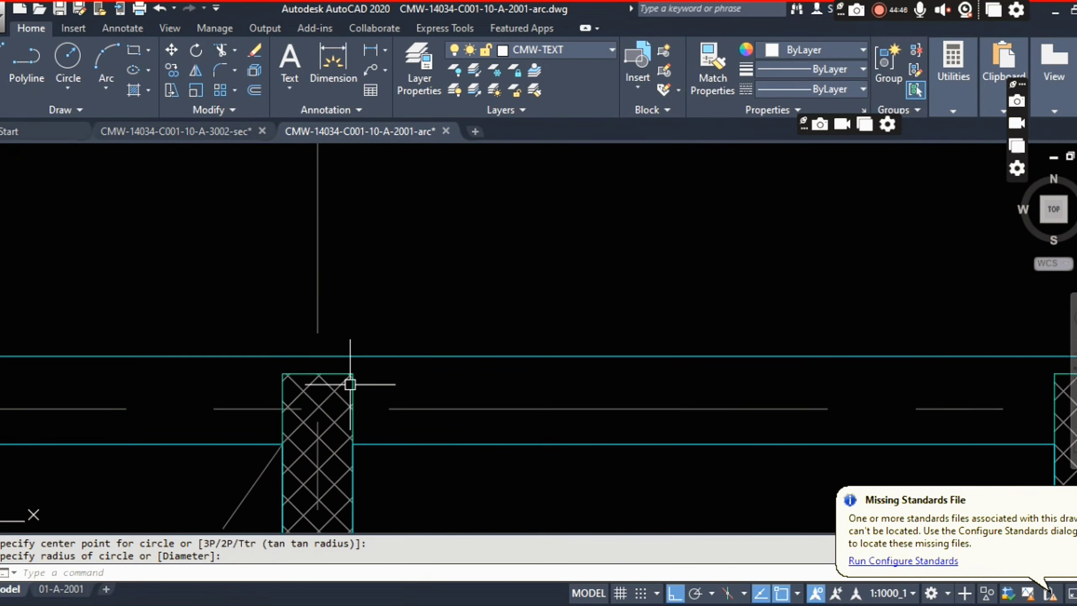
scroll(324, 370, "down", 10)
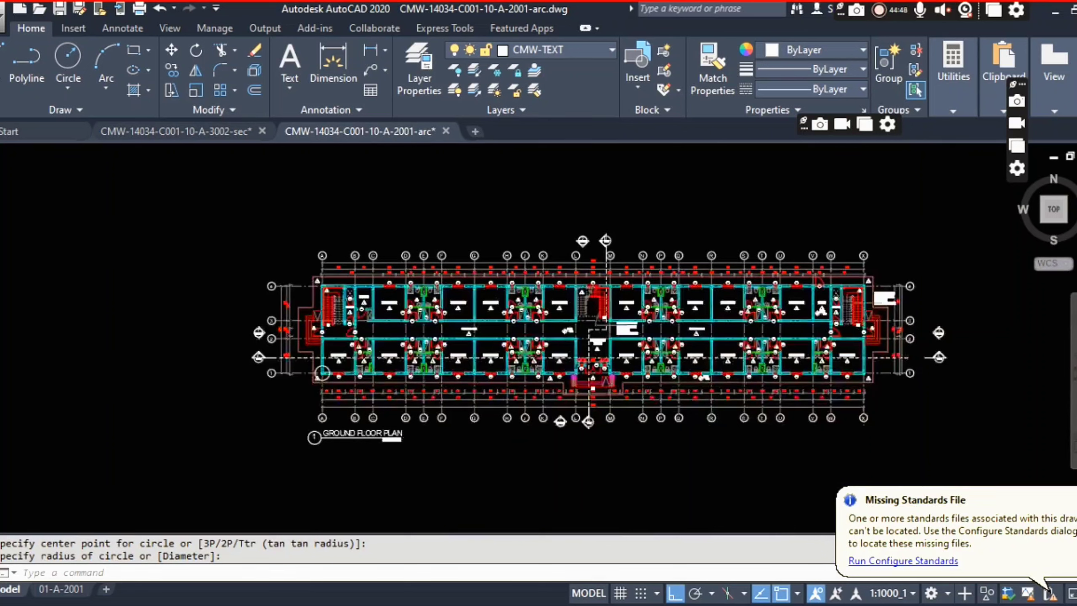
Open the structural drawing CMW-14034-C001-10-str from the PROJECT folder, dismiss the AEC objects notice and show all its plans.
key("alt+Tab")
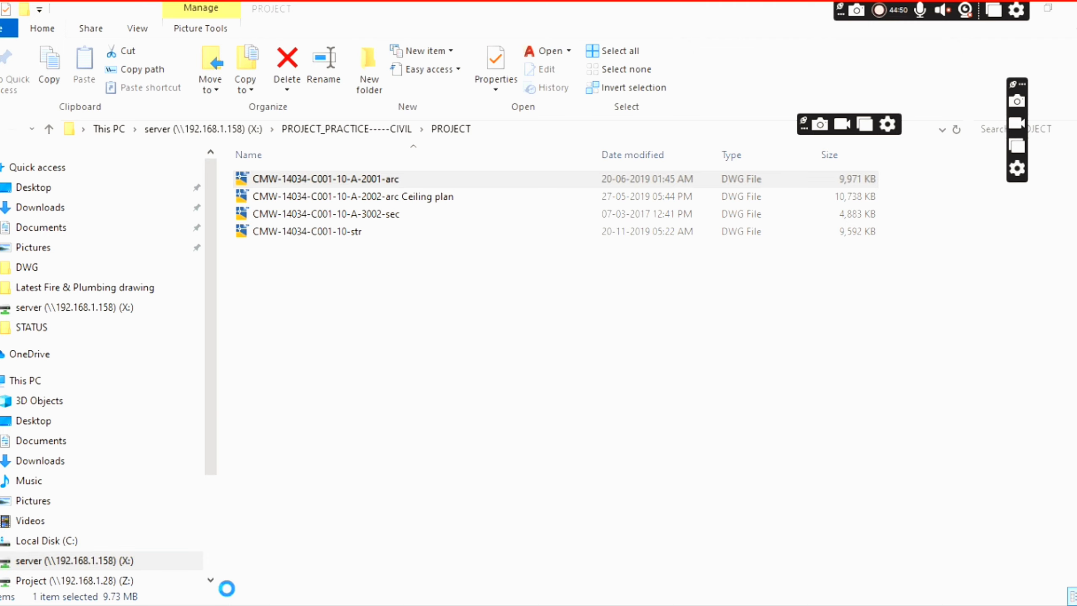
left_click(346, 233)
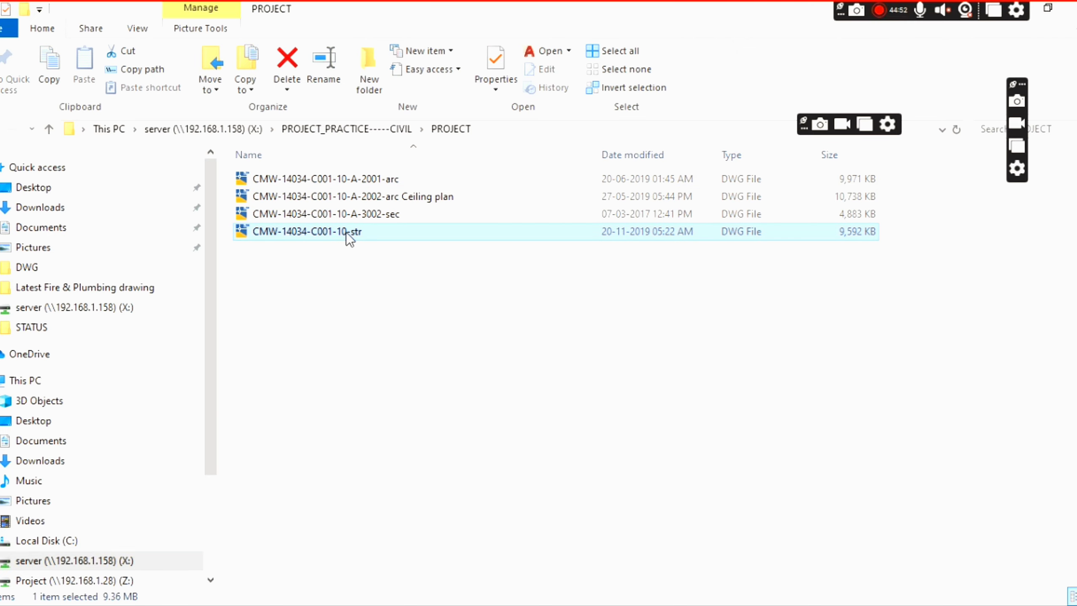
double_click(346, 232)
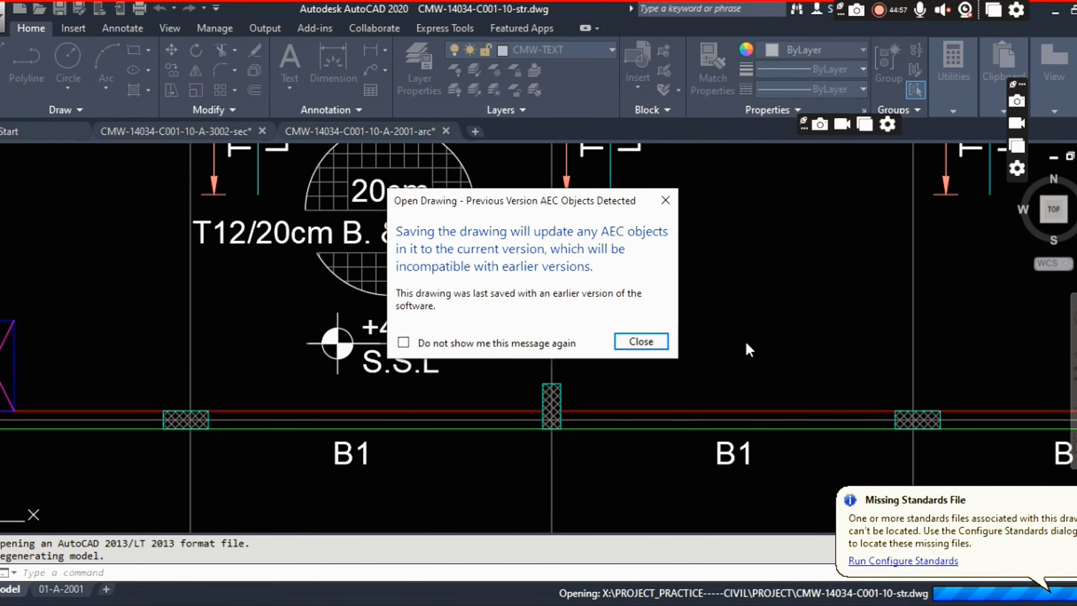
left_click(641, 340)
scroll(417, 326, "down", 12)
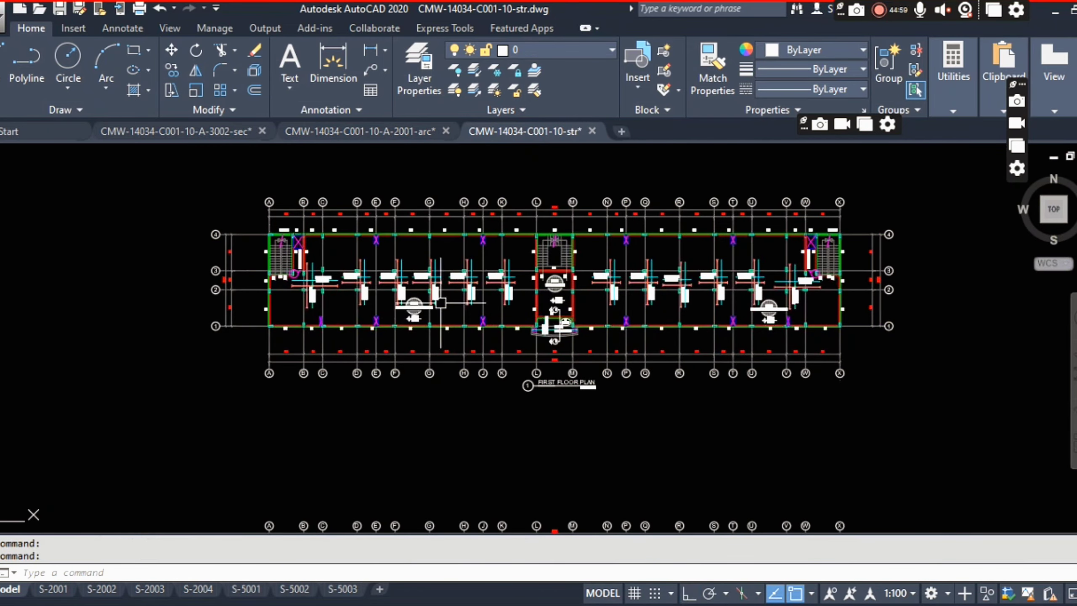
scroll(483, 357, "down", 4)
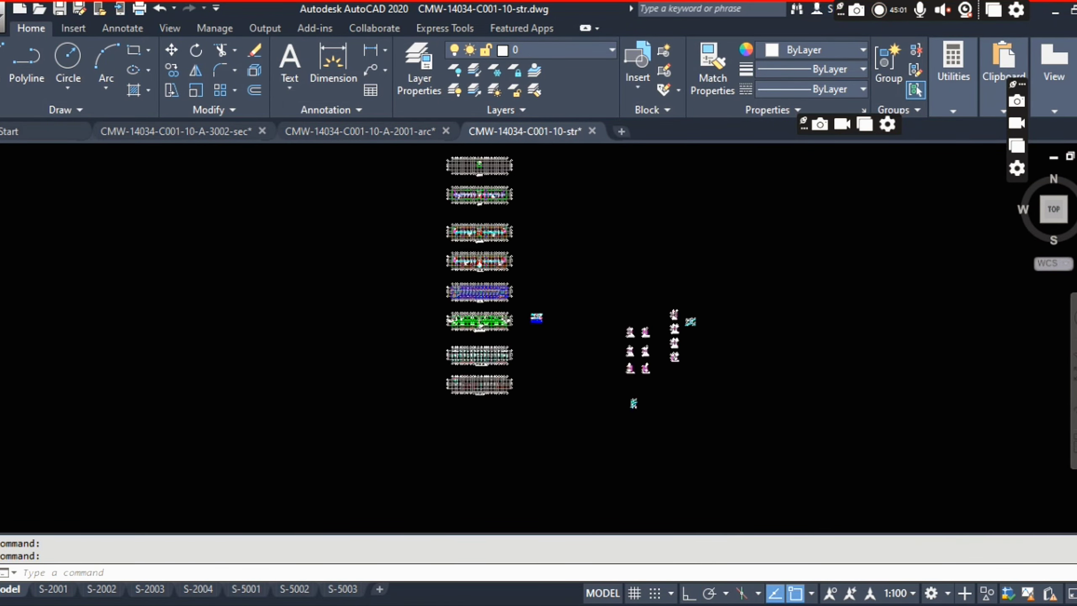
Look at the Ground Columns Layout plan, including its title, column tags and grid spacing between H and R.
scroll(483, 337, "up", 8)
scroll(477, 345, "up", 6)
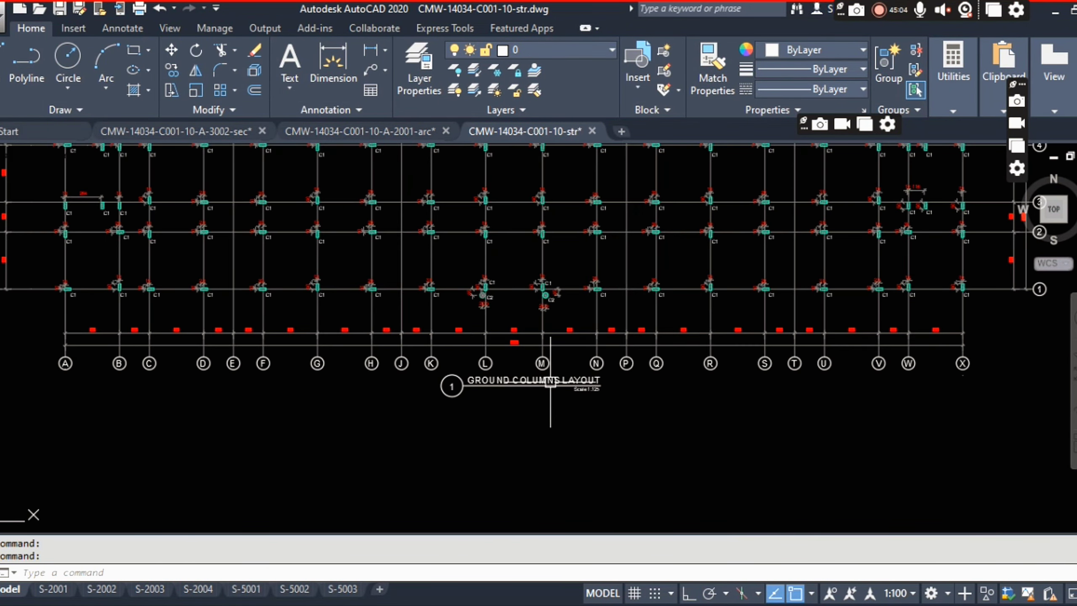
scroll(557, 403, "up", 3)
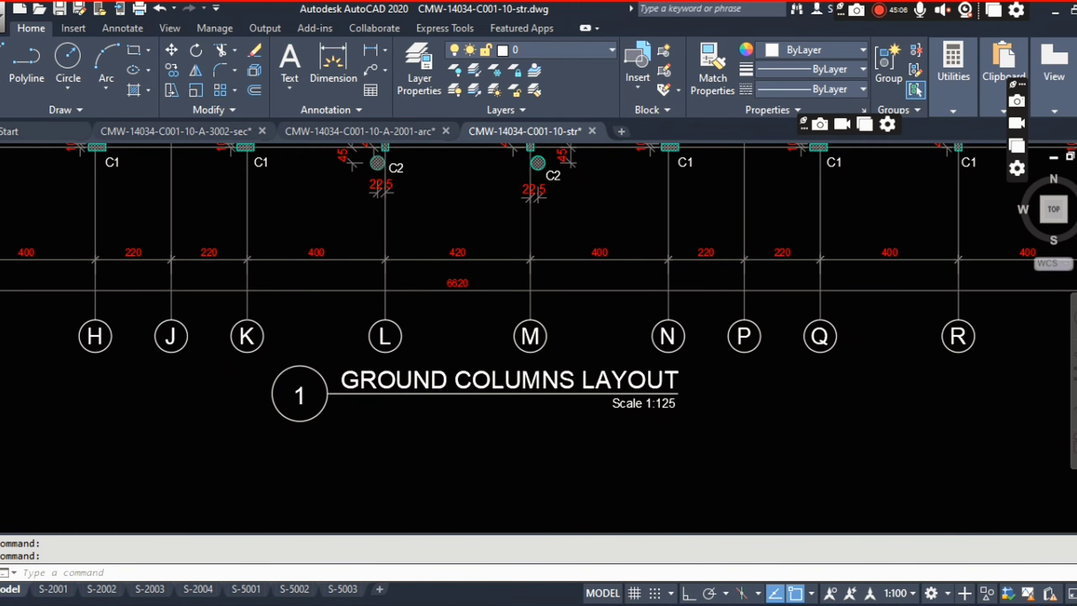
Study the Column's Working Load (KN) Plan, reading the load values boxed beside the columns along the grids.
scroll(517, 293, "down", 5)
scroll(581, 401, "up", 5)
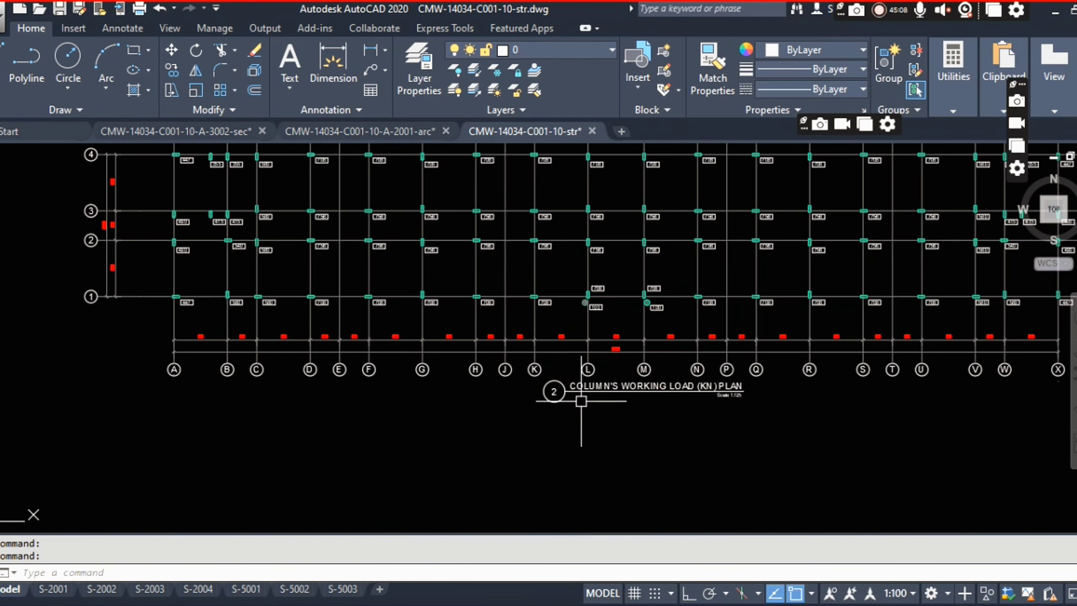
scroll(581, 401, "up", 2)
scroll(718, 381, "down", 4)
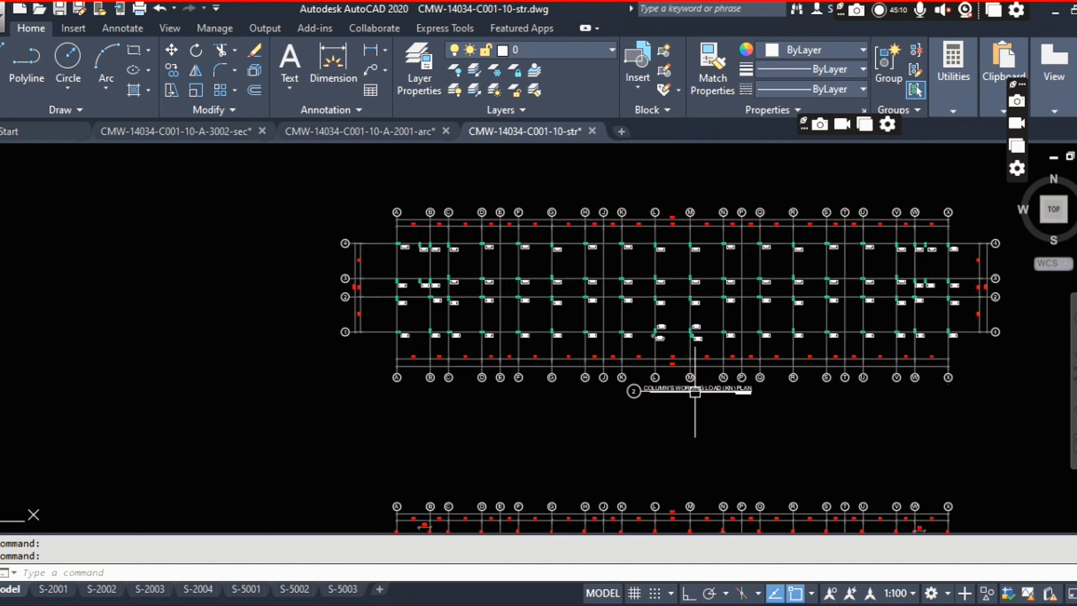
scroll(593, 303, "up", 7)
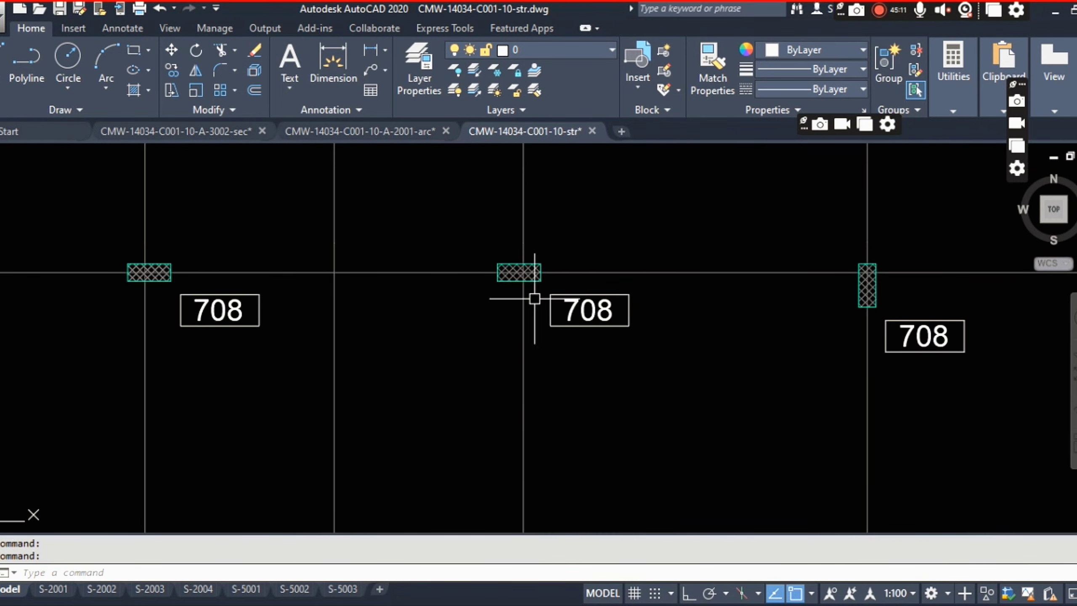
scroll(557, 299, "up", 2)
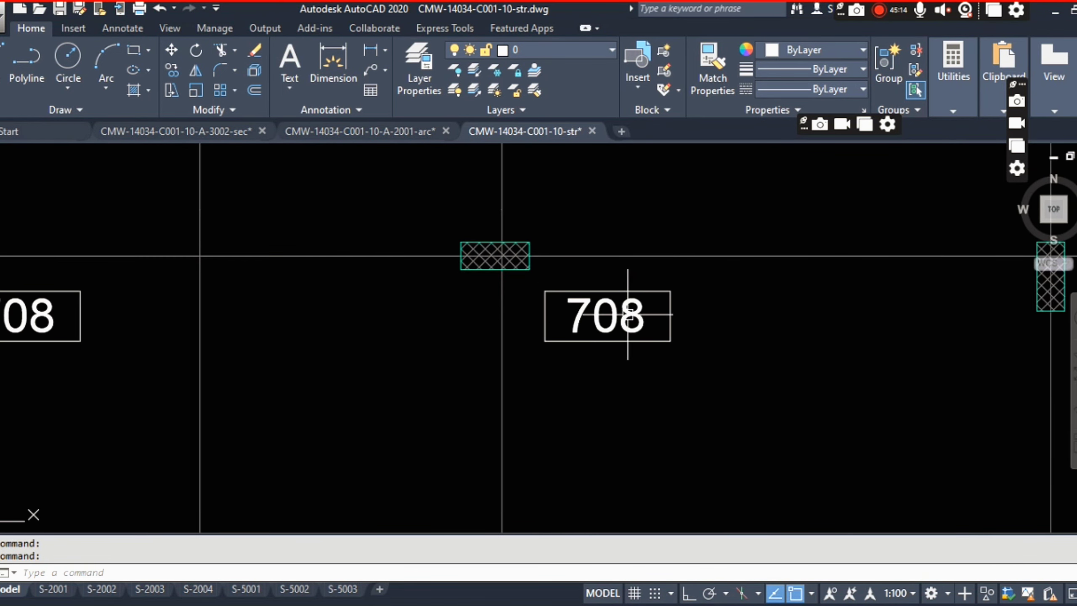
scroll(506, 302, "down", 4)
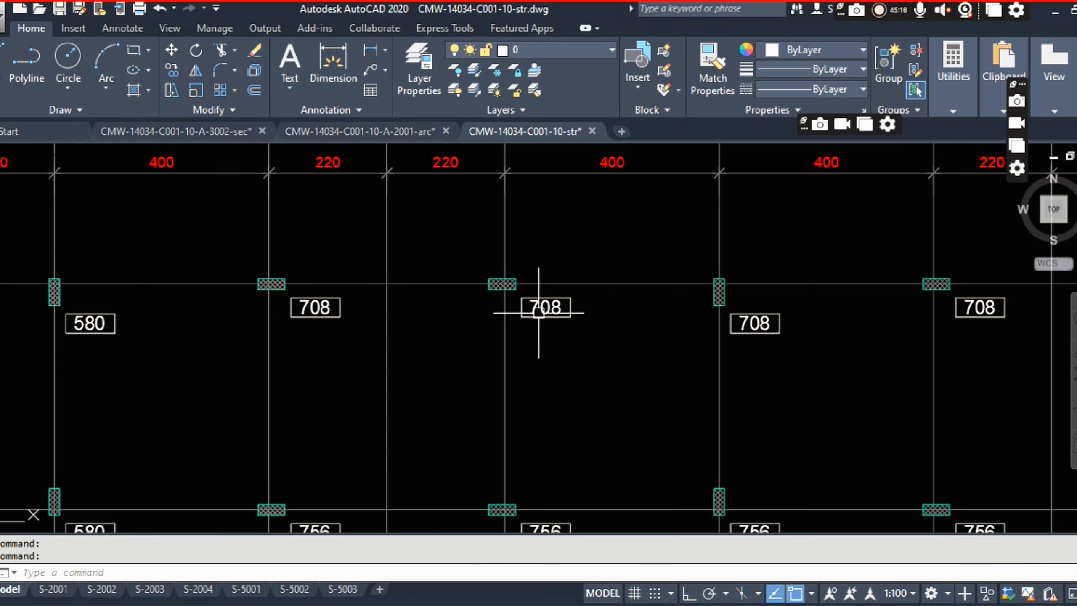
scroll(466, 316, "down", 4)
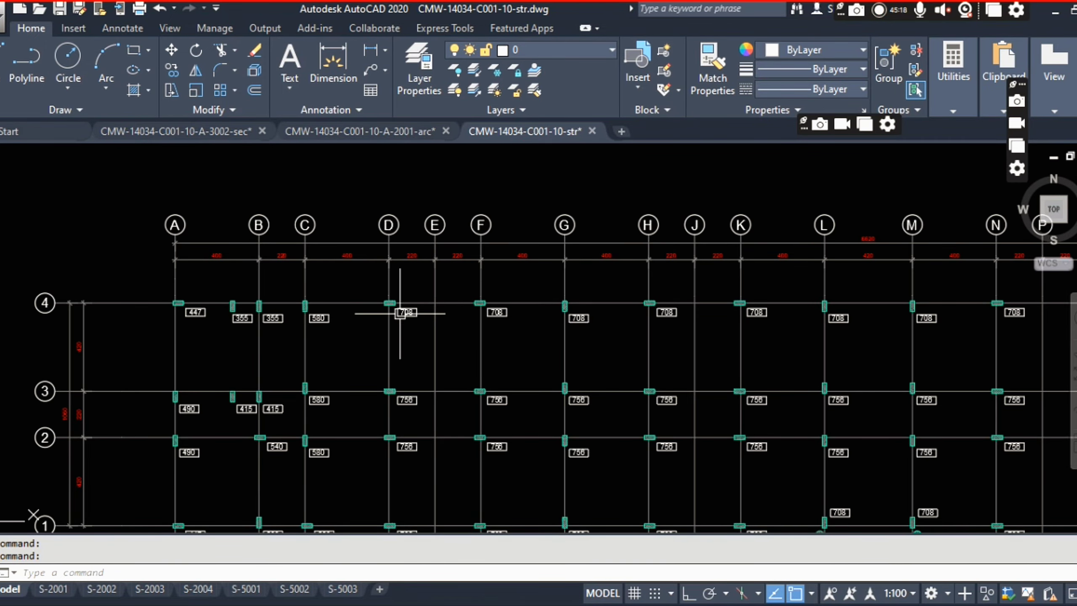
scroll(400, 313, "up", 8)
scroll(490, 360, "down", 12)
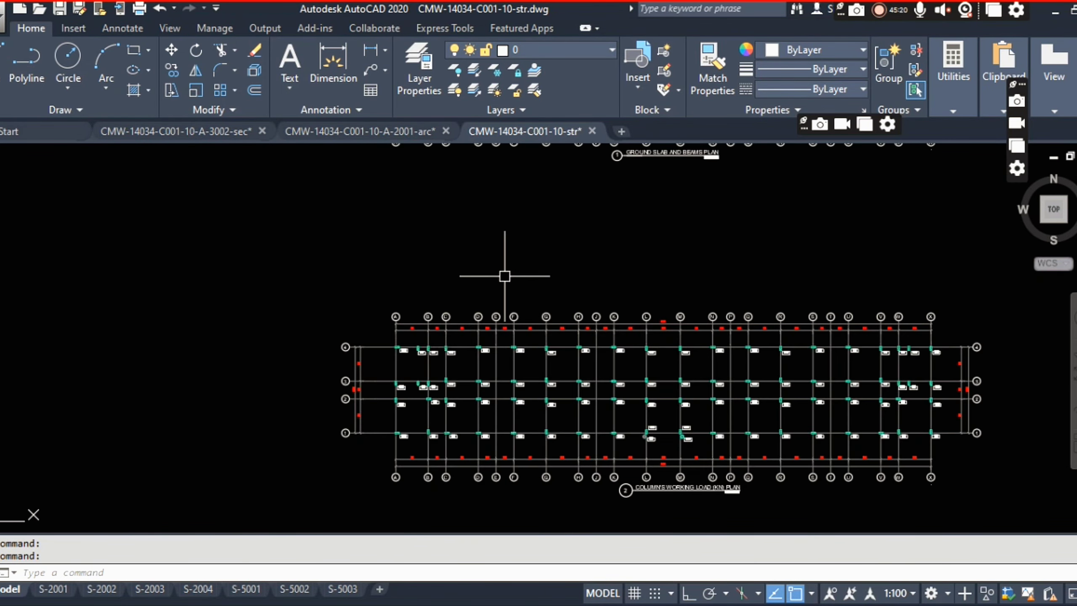
Study the Ground Slab and Beams Plan, checking the TB1 and TB2 beam tags and the S.S.L level marks.
middle_click_drag(520, 293, 515, 496)
scroll(694, 351, "up", 2)
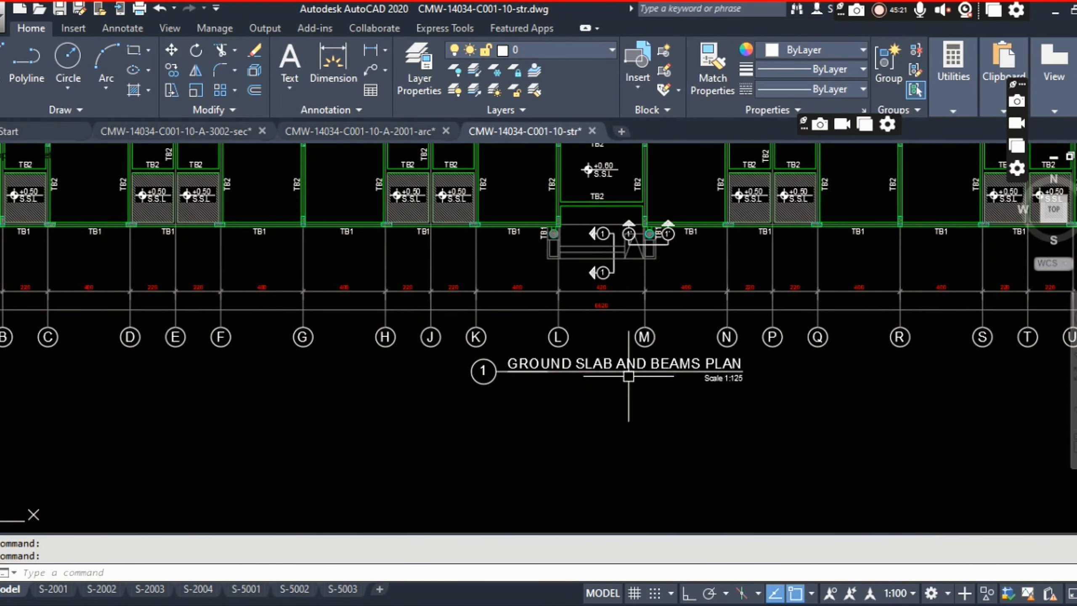
scroll(611, 378, "up", 2)
scroll(593, 407, "down", 8)
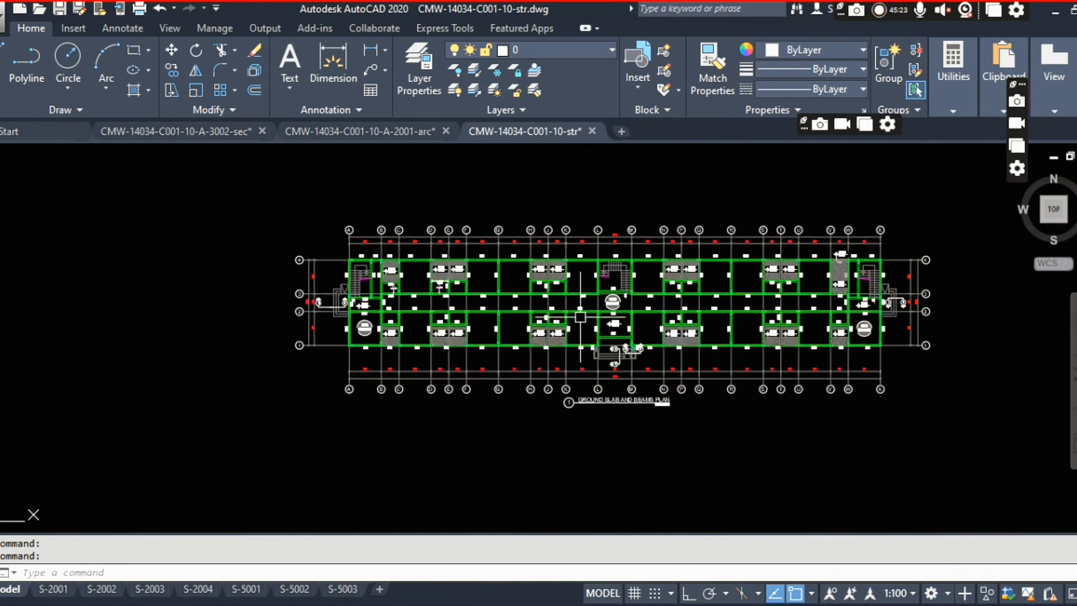
scroll(517, 240, "up", 10)
scroll(635, 257, "down", 6)
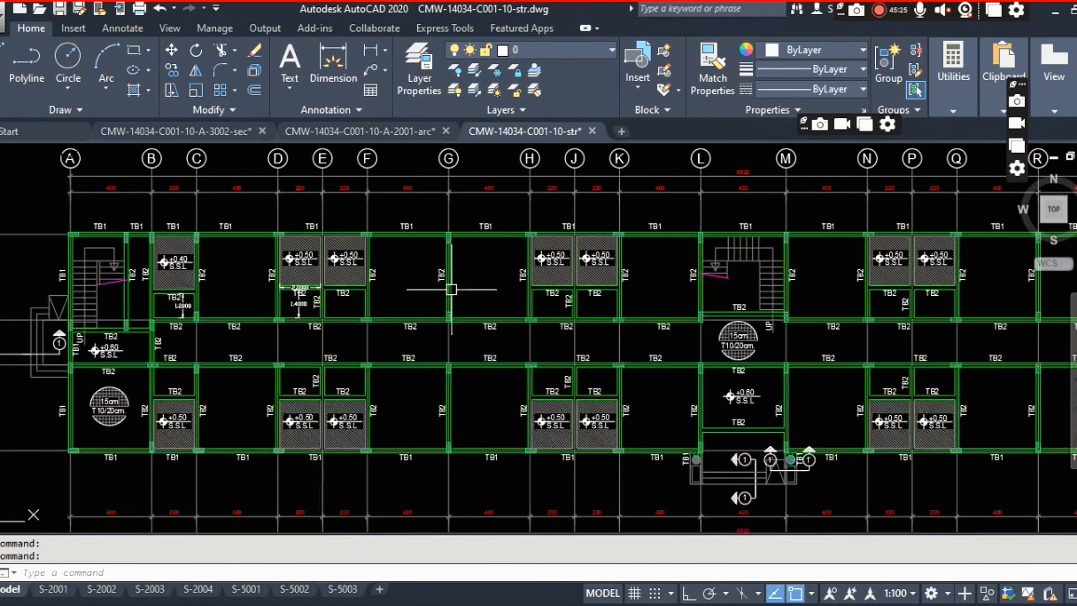
scroll(483, 215, "up", 6)
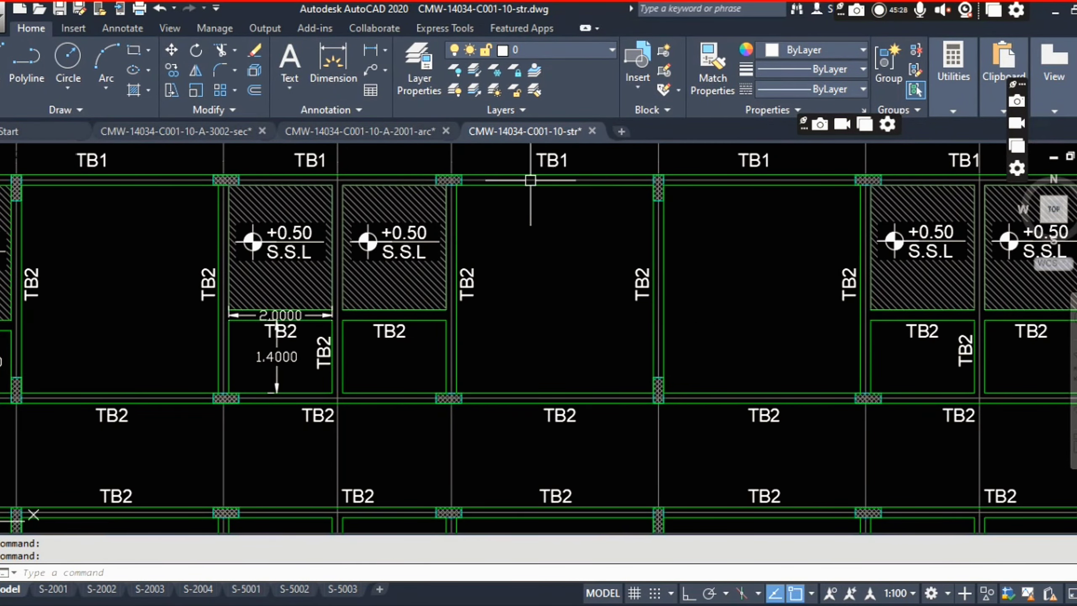
middle_click_drag(595, 177, 599, 248)
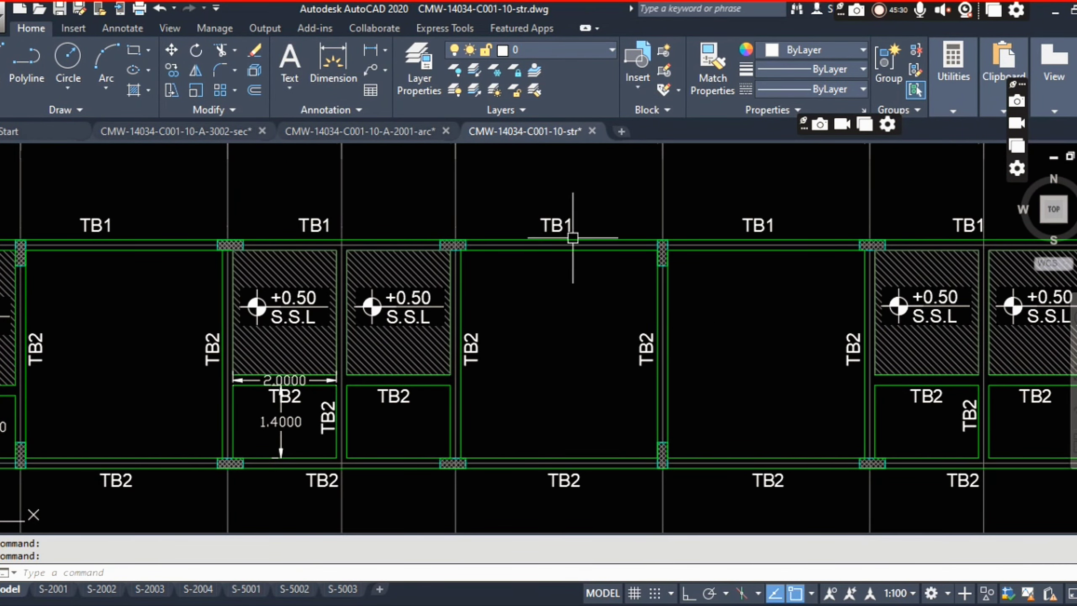
scroll(553, 322, "down", 2)
scroll(552, 323, "down", 2)
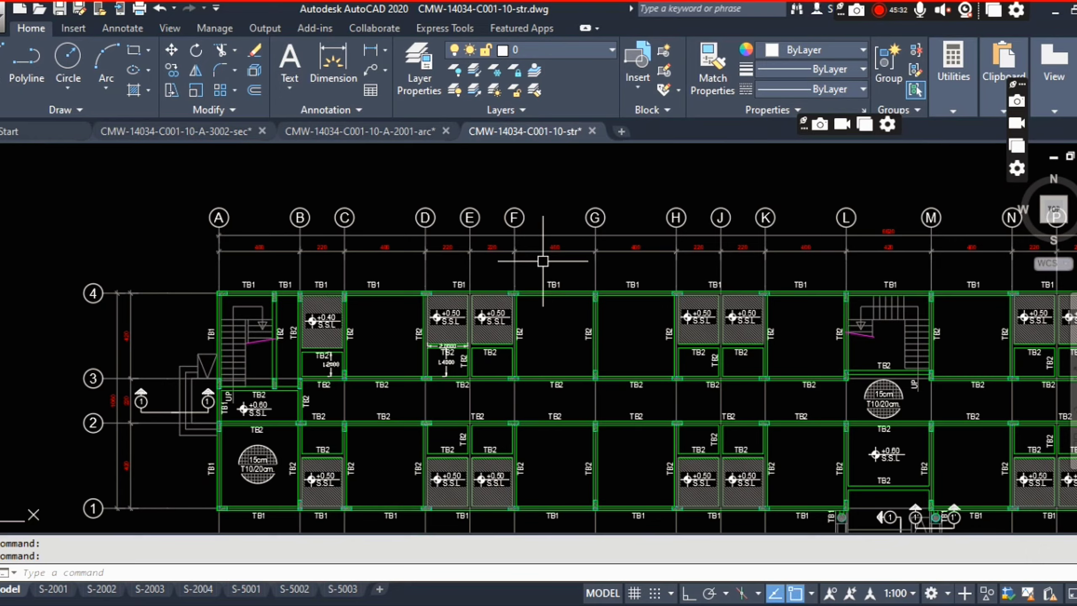
Review the Foundation Plan, from its title near grids L and M to the tagged footings along grids 2 to 4.
scroll(475, 277, "down", 5)
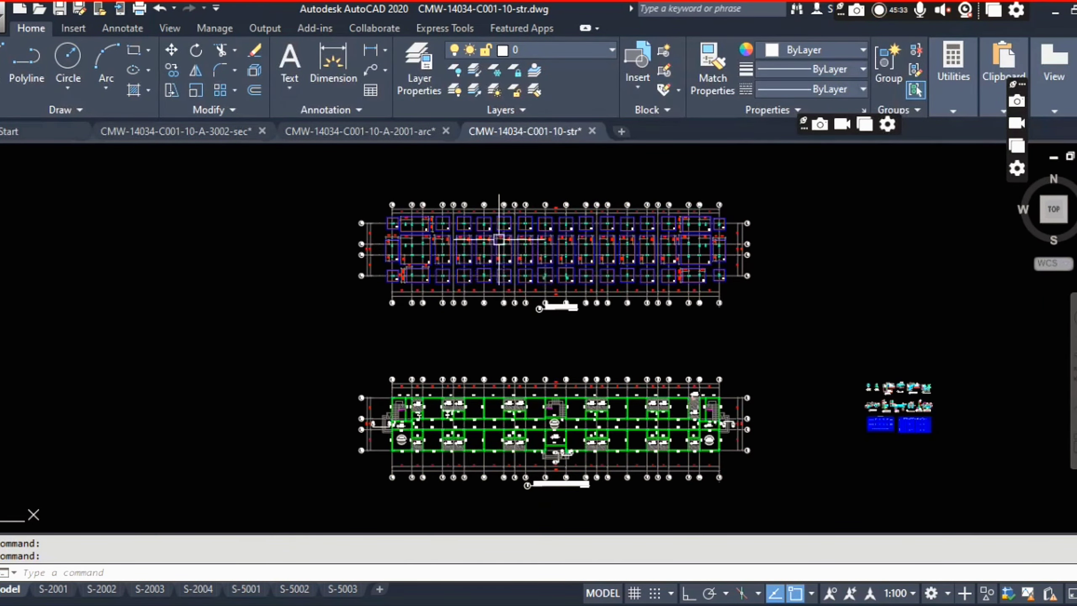
scroll(428, 254, "up", 3)
scroll(704, 454, "up", 4)
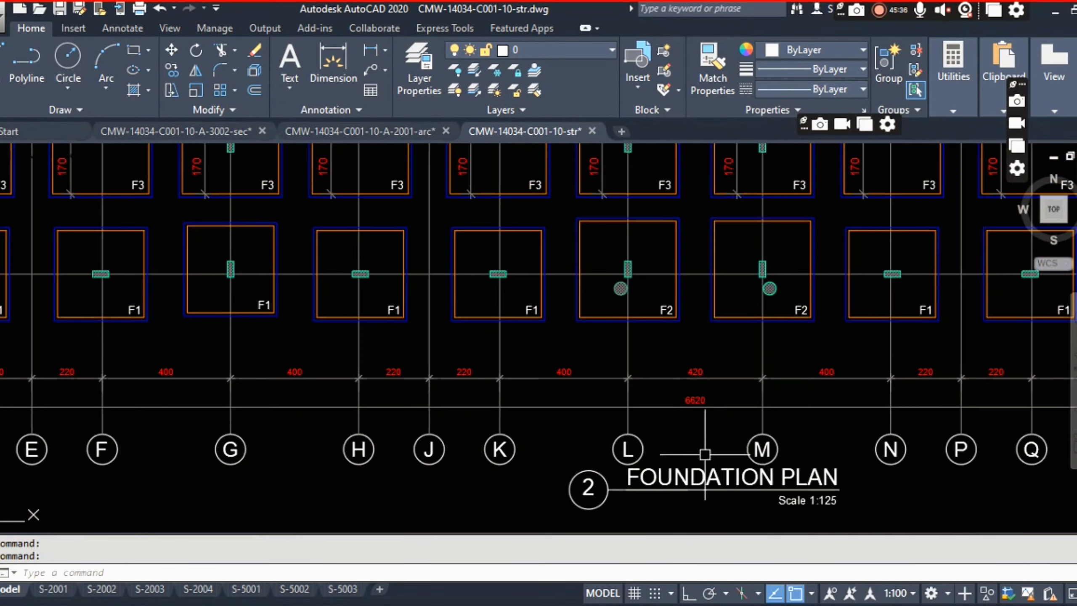
scroll(630, 434, "down", 4)
scroll(255, 263, "up", 4)
middle_click_drag(295, 274, 332, 289)
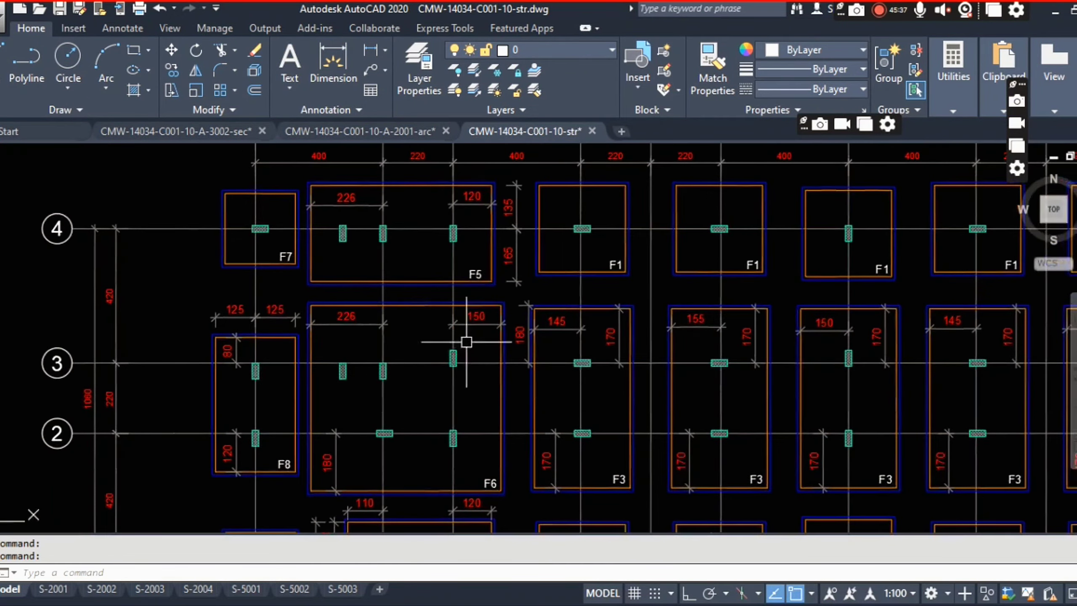
Examine footings F7, F5 and F1 along grid 4 between grids A and F, with their offset dimensions.
scroll(328, 266, "up", 2)
middle_click_drag(393, 307, 529, 384)
middle_click_drag(353, 238, 381, 345)
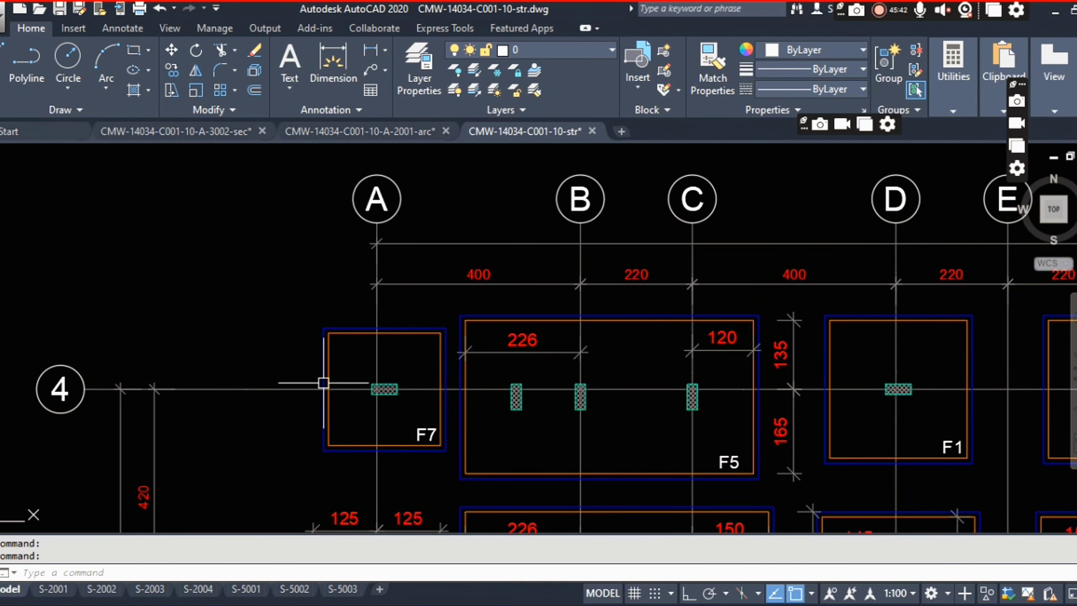
scroll(389, 391, "up", 4)
scroll(303, 234, "down", 4)
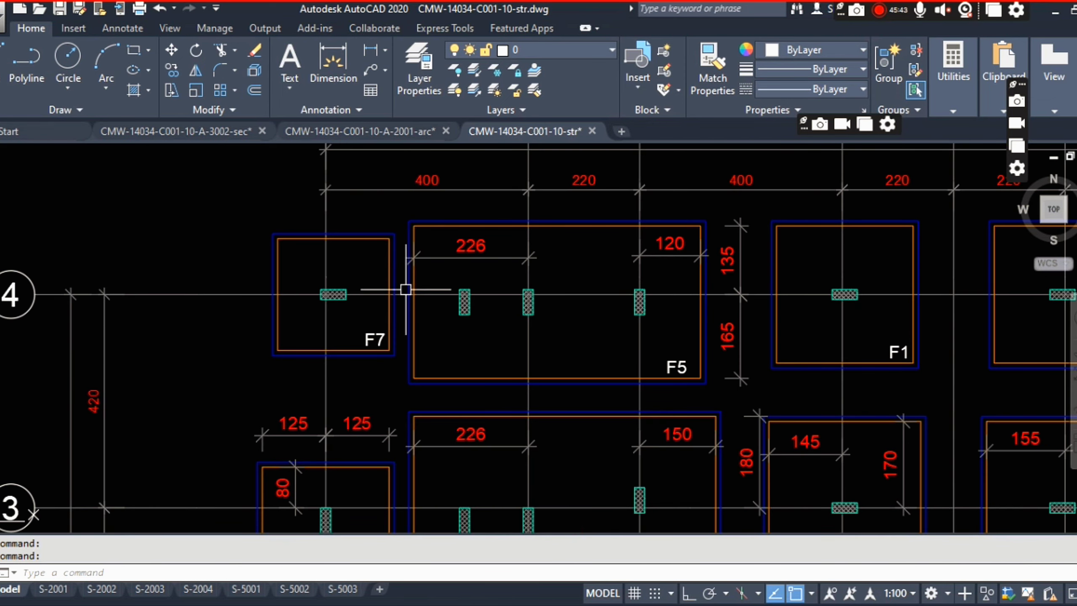
scroll(456, 303, "down", 2)
scroll(588, 262, "up", 2)
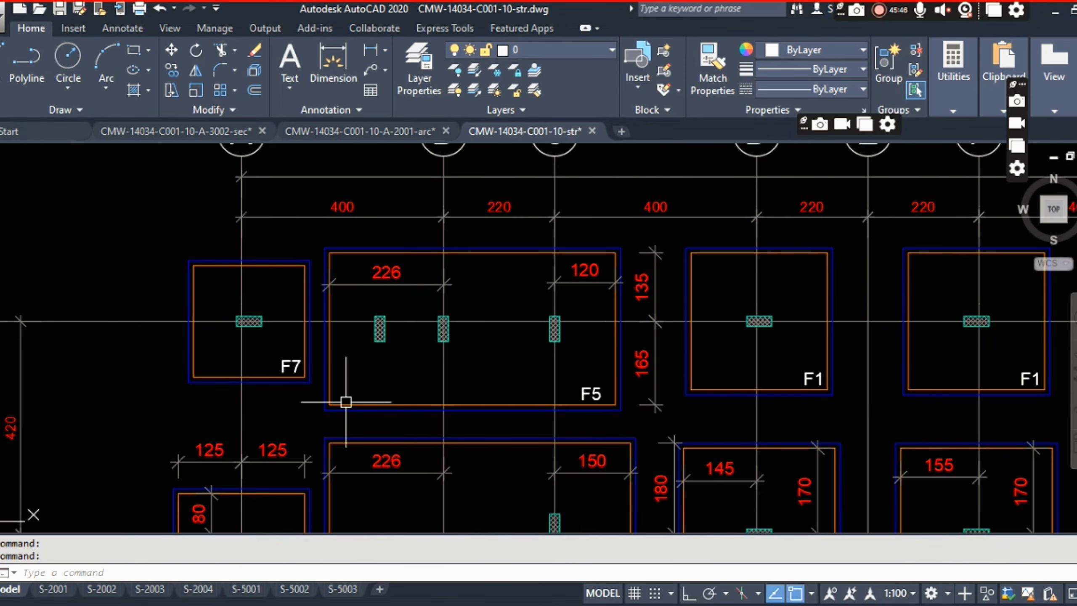
scroll(457, 294, "down", 2)
scroll(443, 198, "up", 2)
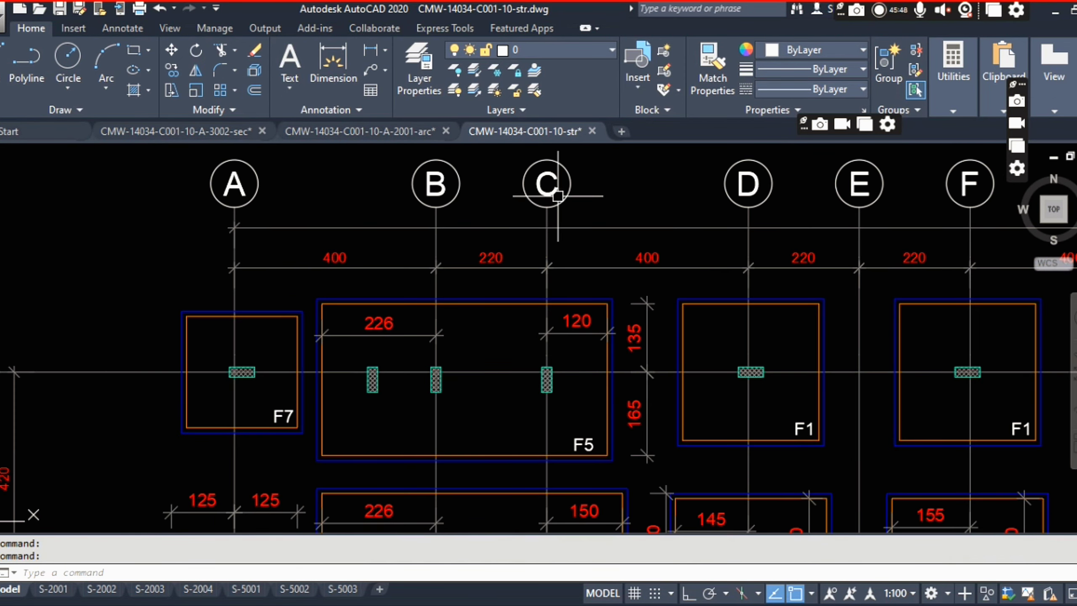
Examine the combined footing F5 on grid 4, focusing on its columns around grids B and C and their edge offsets.
scroll(508, 316, "up", 2)
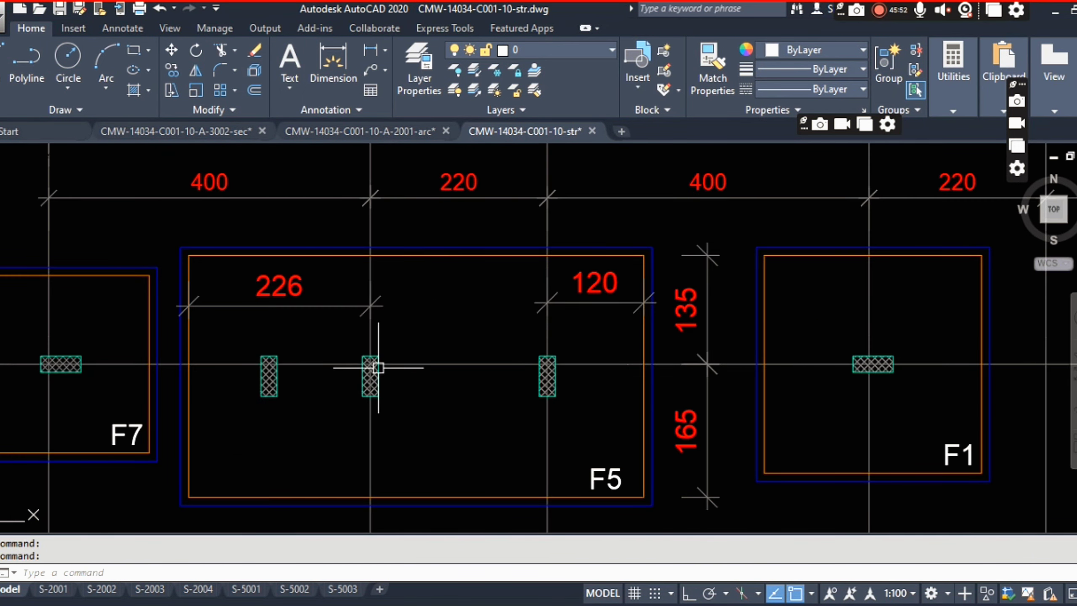
scroll(376, 368, "down", 2)
scroll(446, 255, "up", 2)
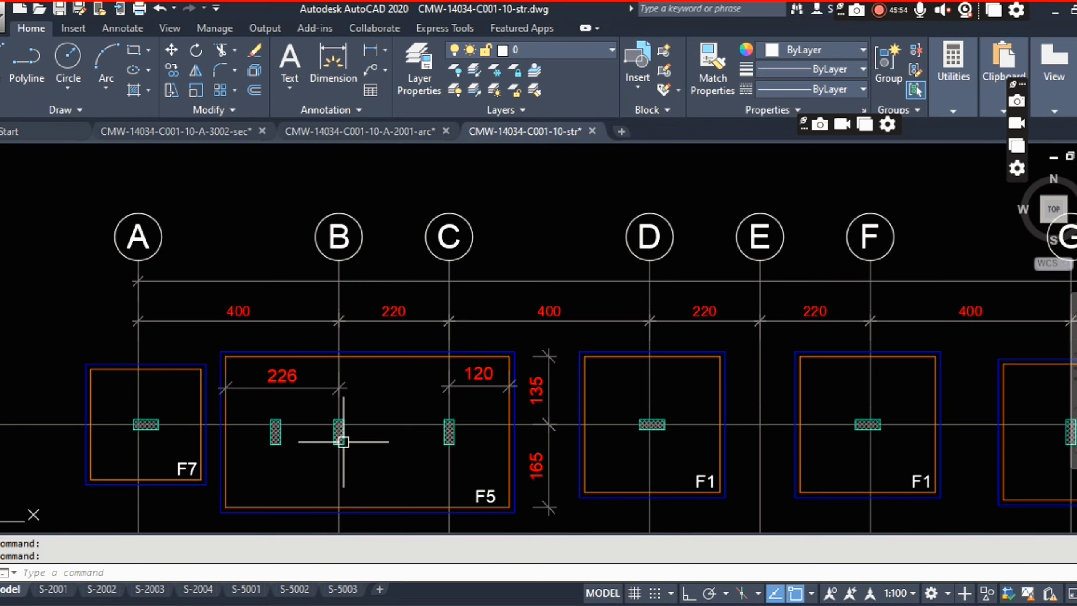
scroll(343, 442, "up", 2)
scroll(360, 424, "down", 4)
scroll(377, 409, "up", 4)
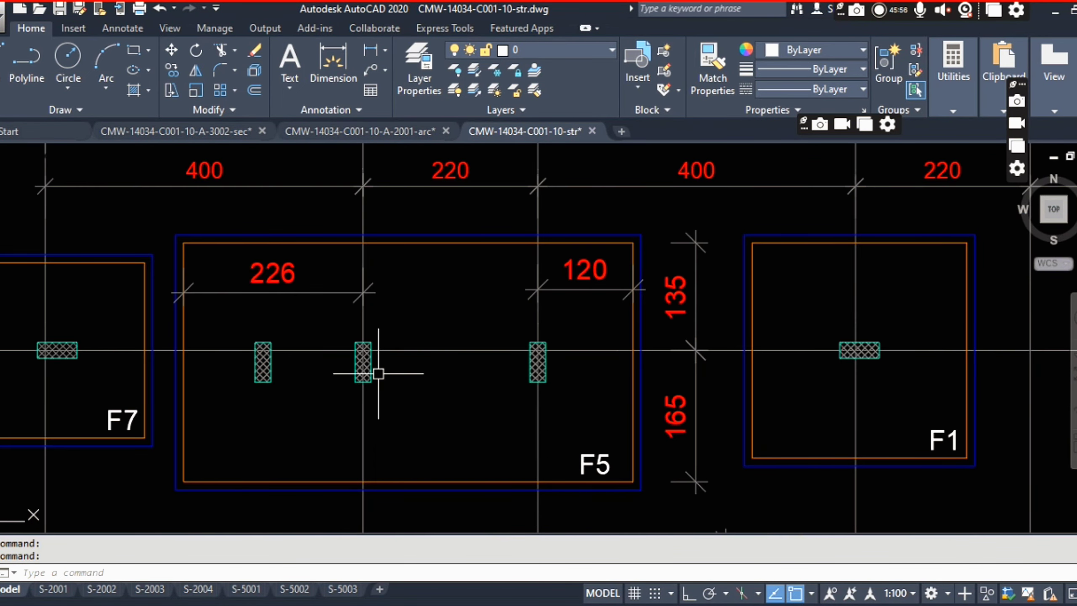
scroll(375, 367, "up", 4)
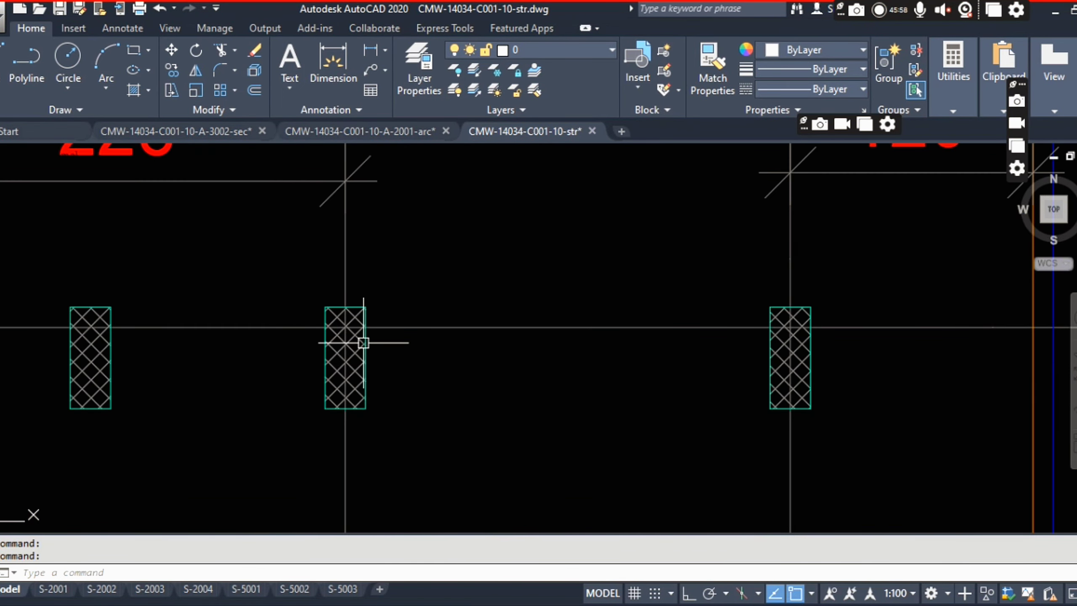
scroll(354, 339, "down", 2)
middle_click_drag(441, 370, 437, 337)
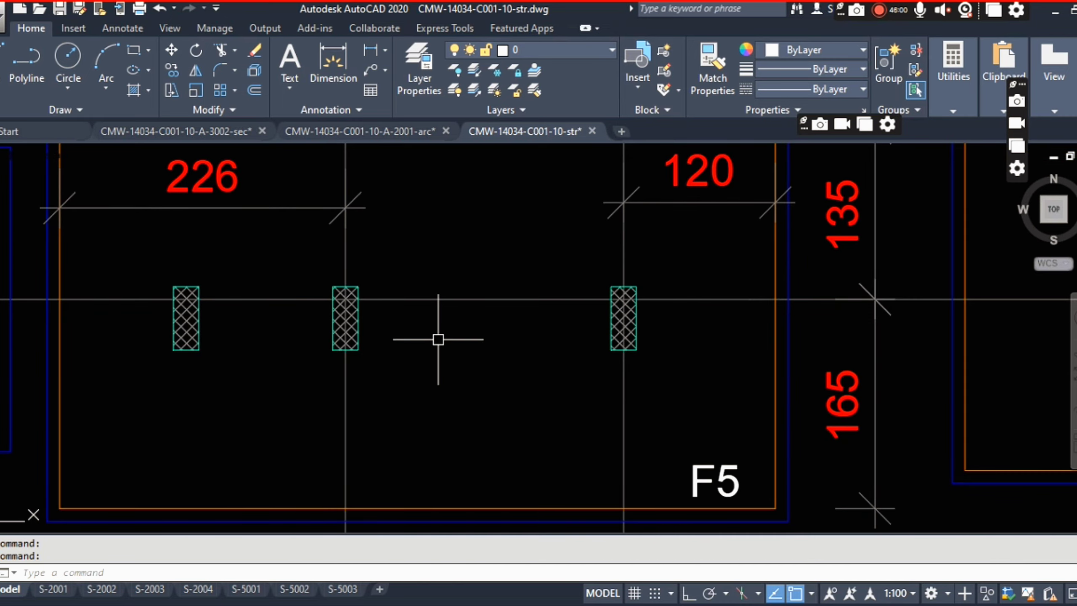
Examine the F1 footings along grid 4 between grids D and H, checking how their columns sit on the grids.
scroll(438, 336, "down", 4)
middle_click_drag(764, 332, 315, 300)
scroll(315, 300, "up", 2)
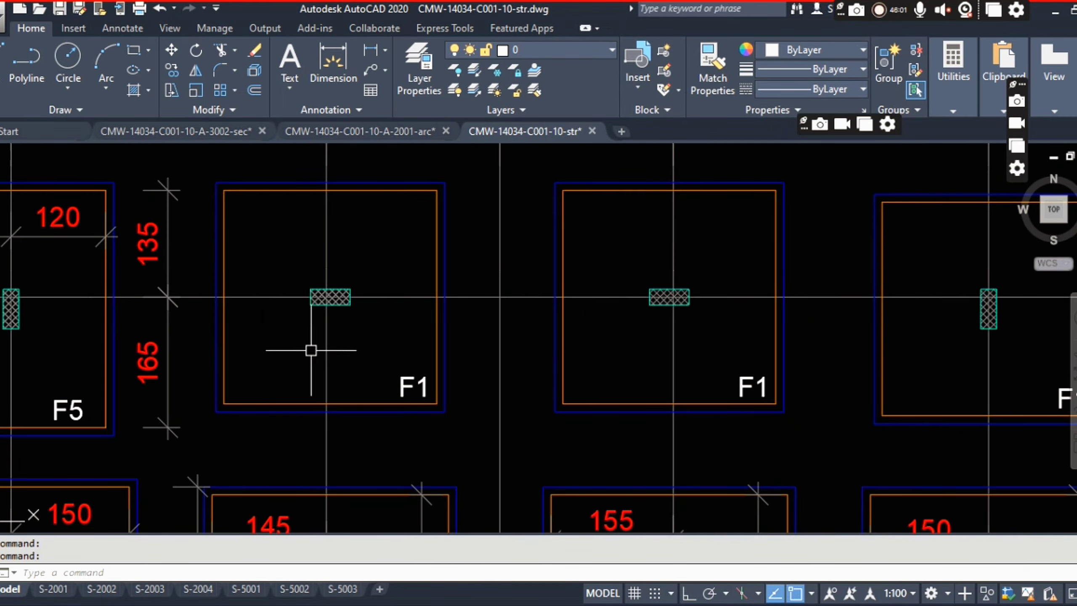
scroll(339, 322, "up", 2)
scroll(697, 312, "down", 4)
scroll(492, 318, "up", 2)
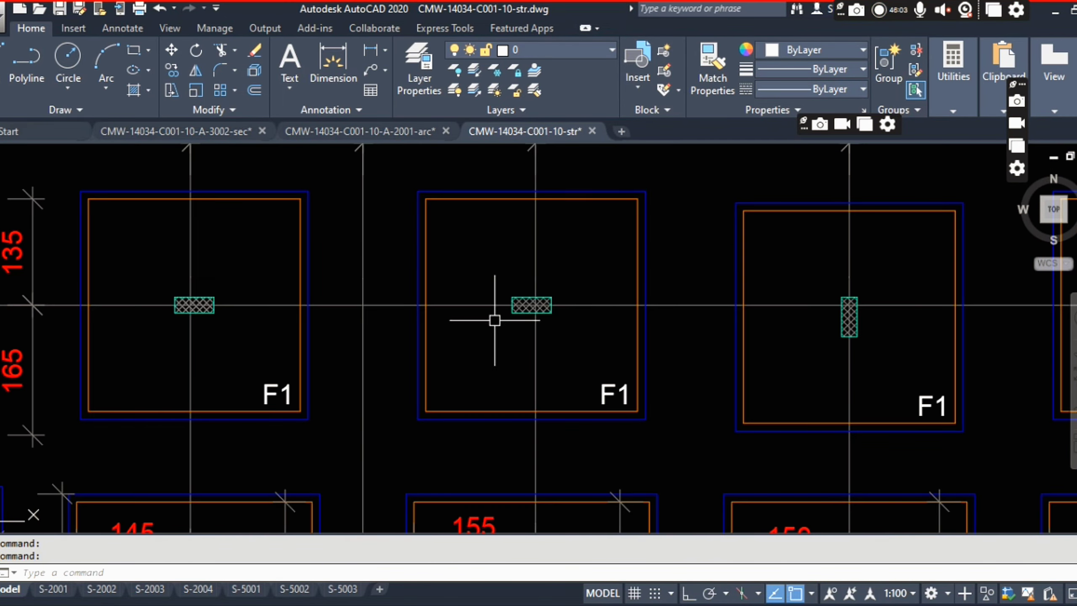
scroll(530, 324, "down", 2)
scroll(541, 309, "up", 1)
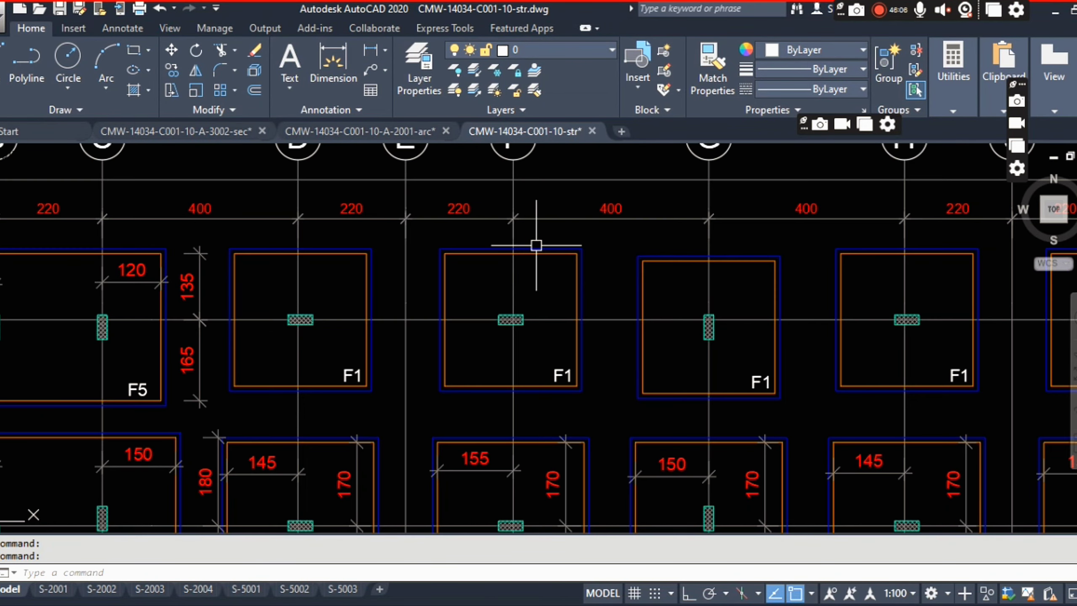
scroll(533, 199, "down", 1)
scroll(523, 271, "up", 2)
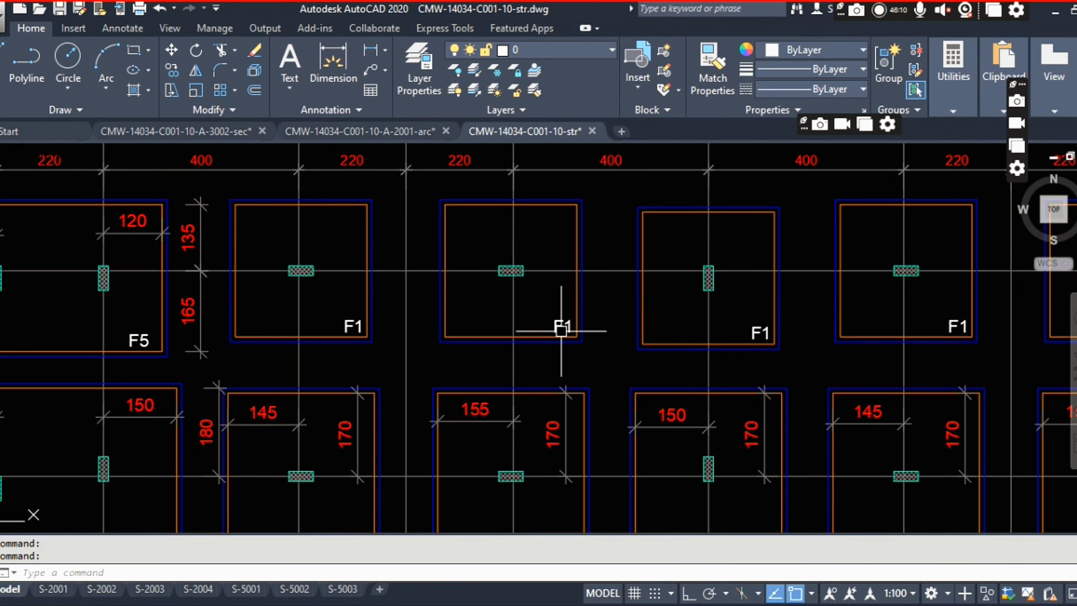
Compare footings F7 and F5 on grid 4 with the F8 and F6 footings on grids 2 and 3.
scroll(561, 331, "down", 2)
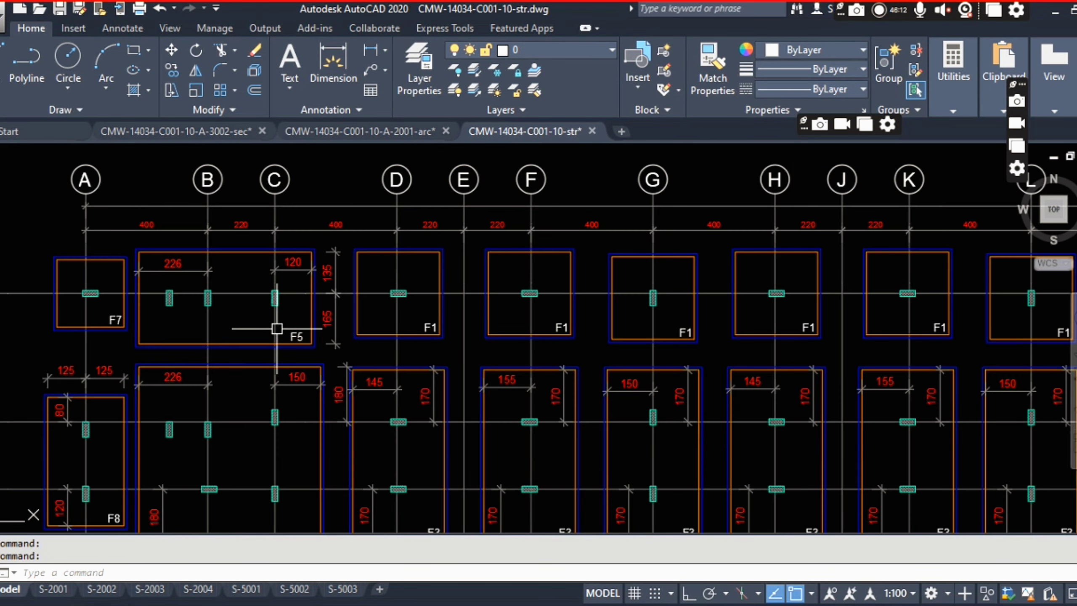
scroll(277, 328, "up", 4)
scroll(288, 333, "down", 3)
scroll(385, 313, "down", 1)
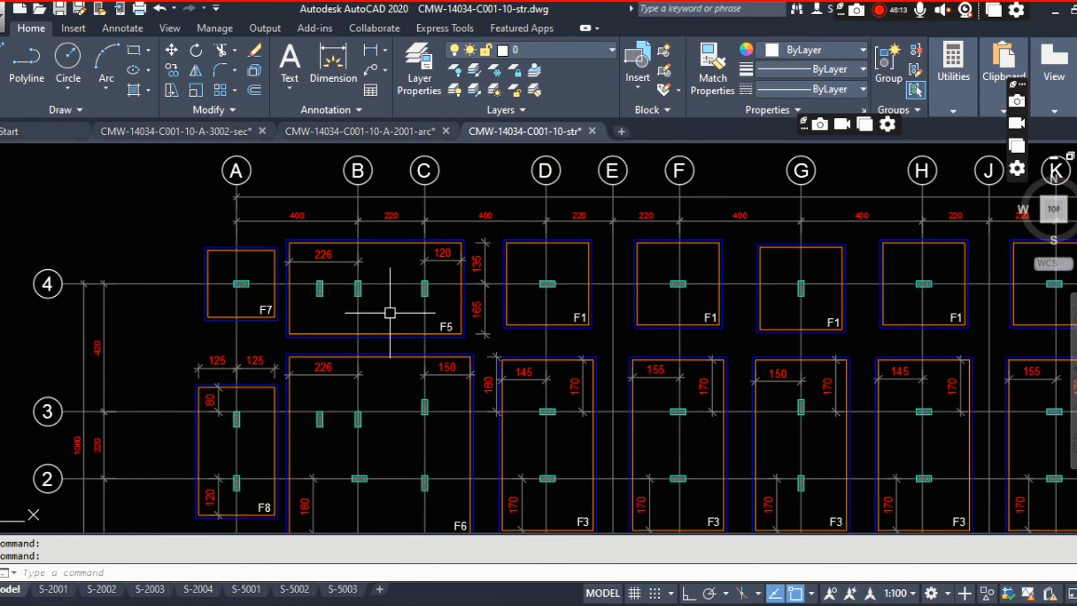
scroll(238, 310, "up", 4)
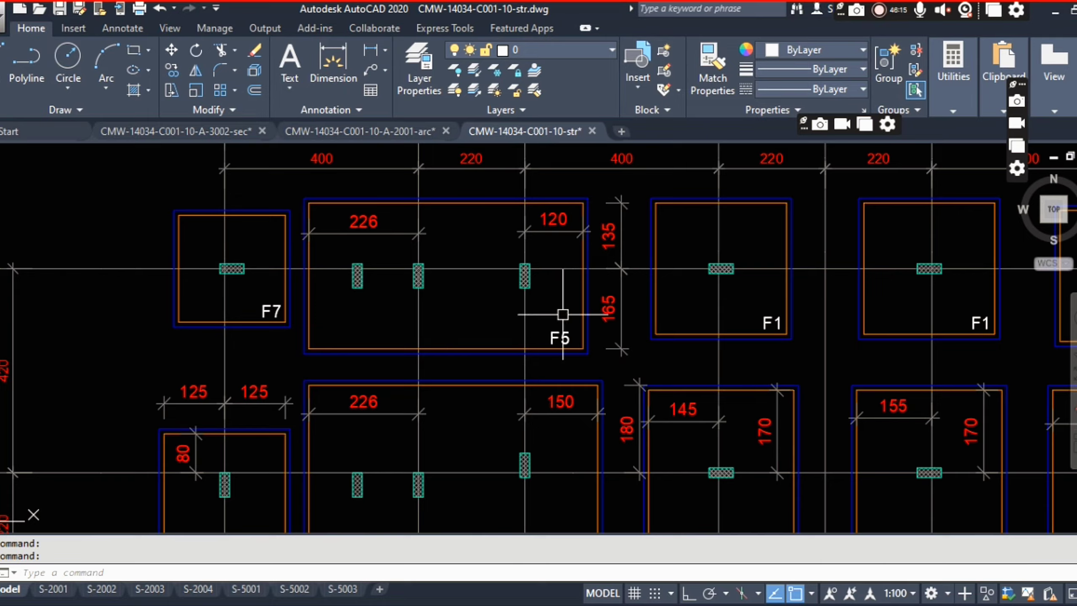
Locate the Footings Schedule in the group of details and tables beside the structural plans.
middle_click_drag(738, 310, 202, 272)
scroll(202, 272, "down", 8)
scroll(593, 452, "down", 2)
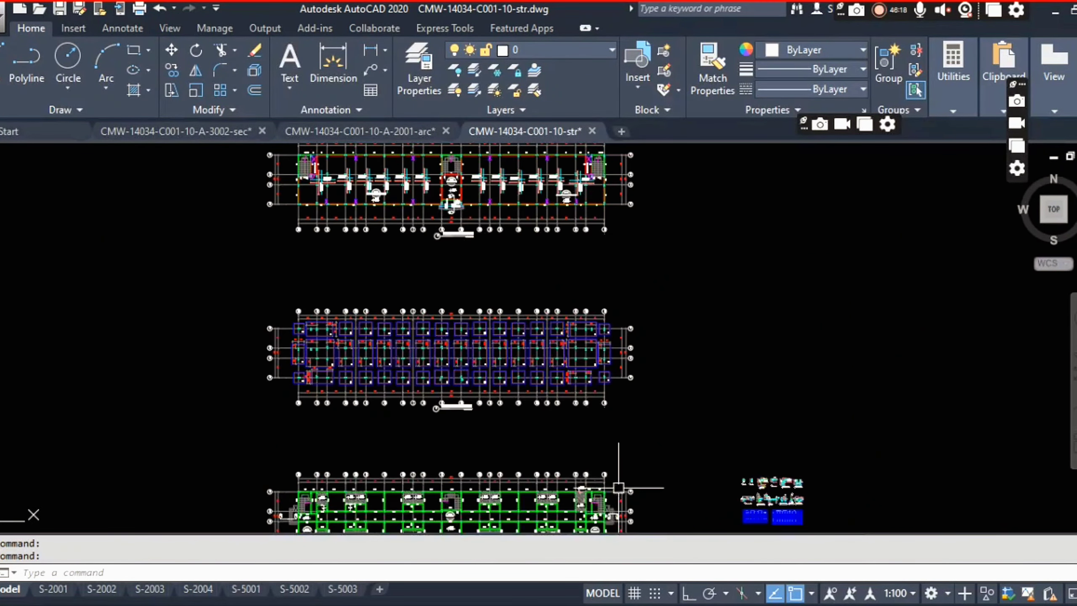
scroll(501, 285, "down", 2)
scroll(645, 445, "up", 14)
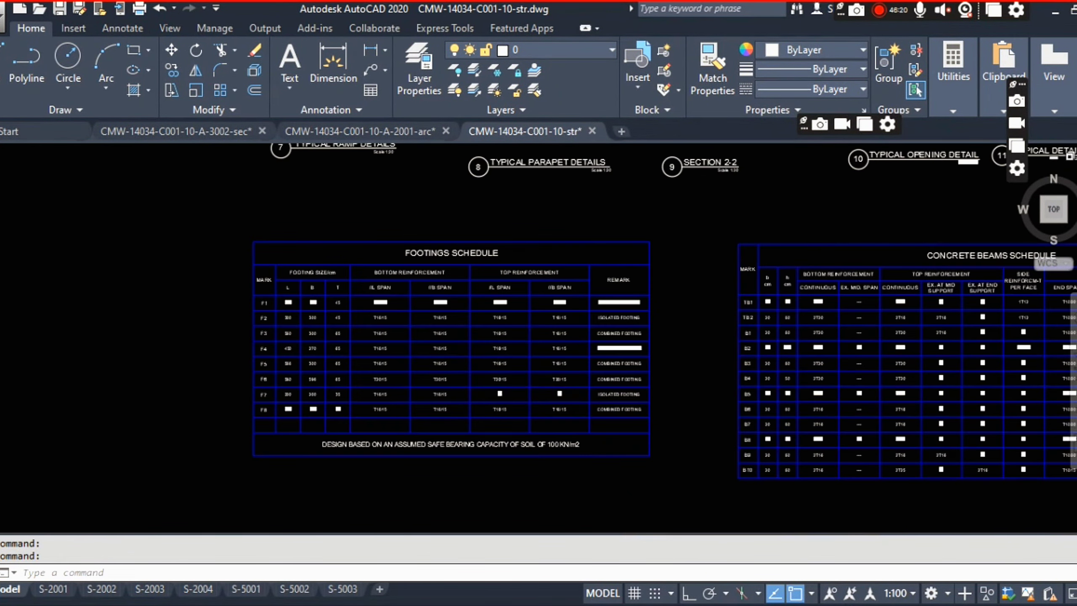
scroll(397, 193, "up", 2)
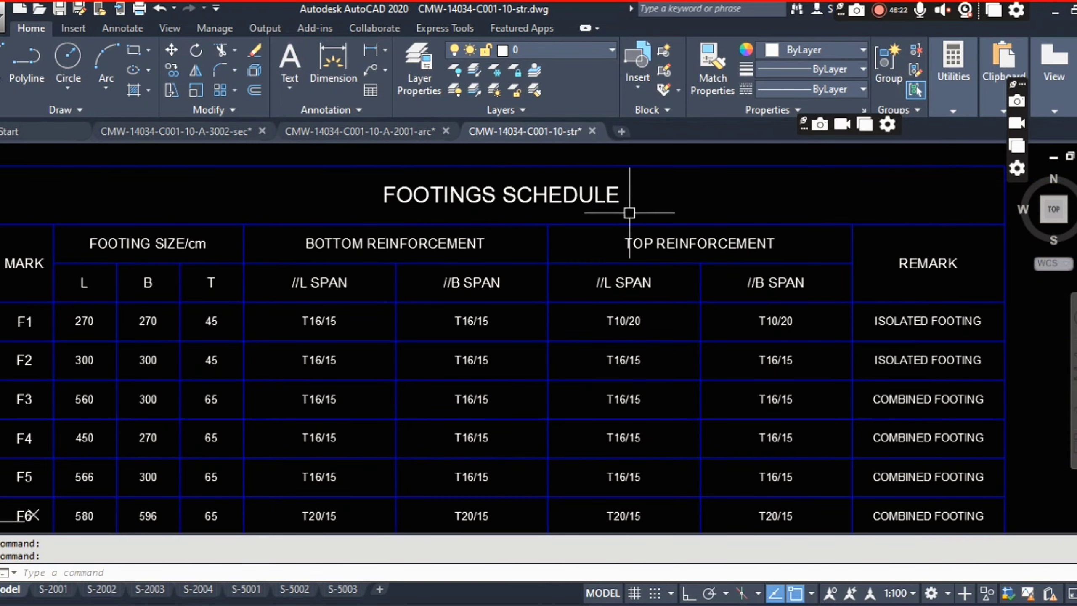
Read the footing size columns L, B and T in centimetres for each footing mark in the Footings Schedule.
scroll(625, 212, "down", 4)
scroll(558, 276, "up", 2)
scroll(426, 254, "up", 2)
middle_click_drag(363, 231, 241, 368)
scroll(278, 353, "down", 1)
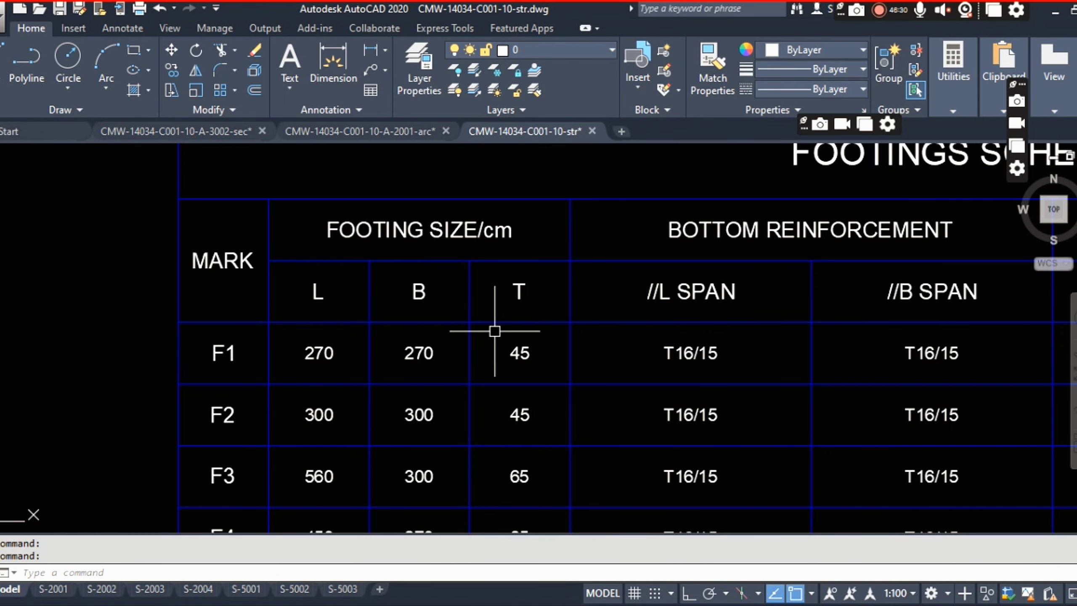
scroll(493, 257, "up", 2)
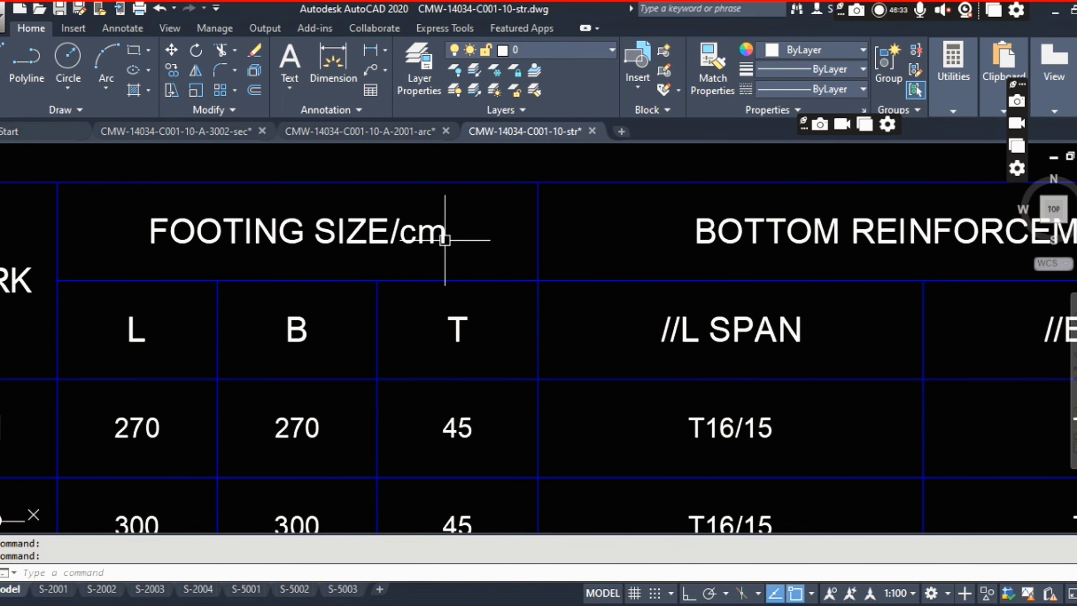
scroll(445, 240, "down", 2)
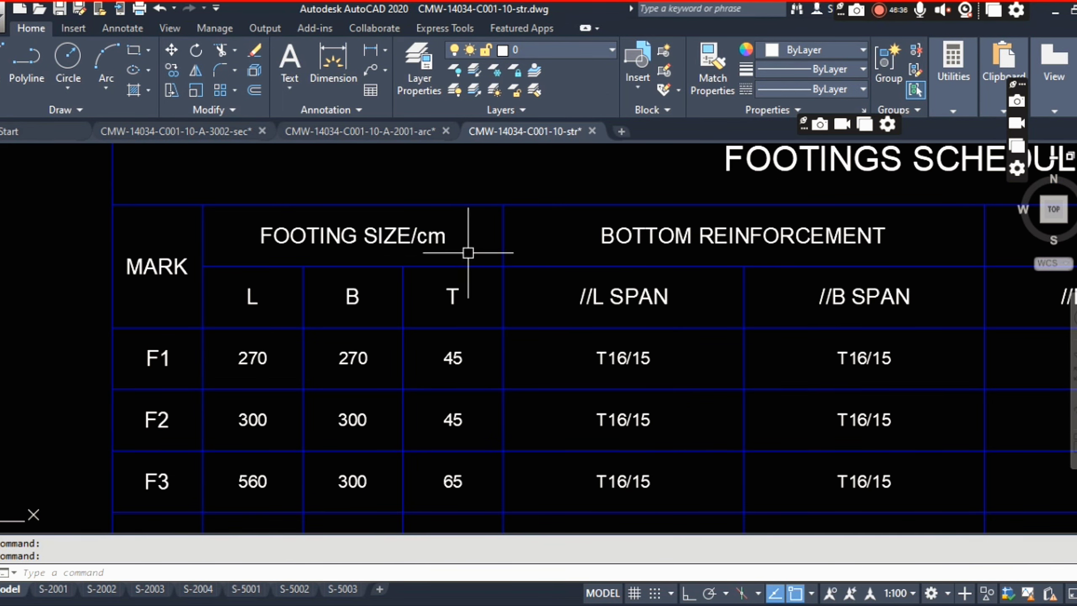
middle_click_drag(301, 298, 406, 243)
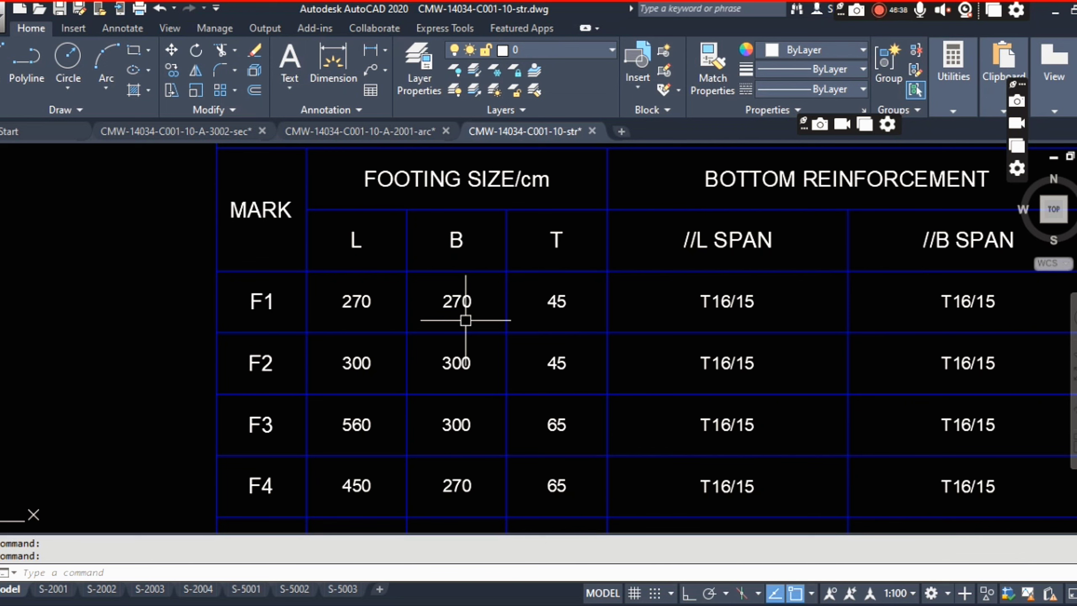
scroll(500, 293, "down", 3)
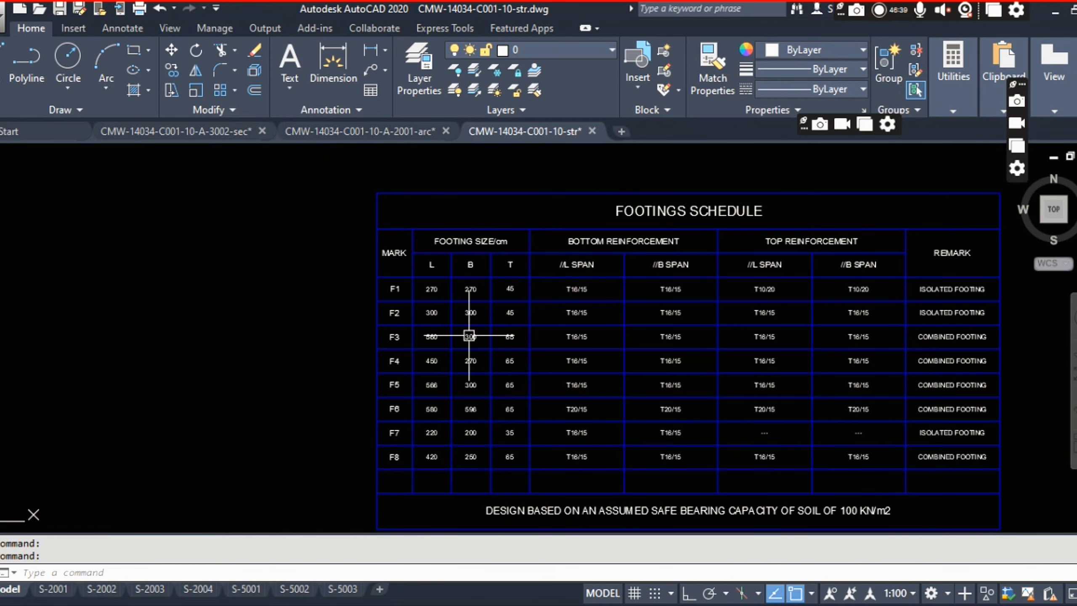
scroll(484, 311, "up", 2)
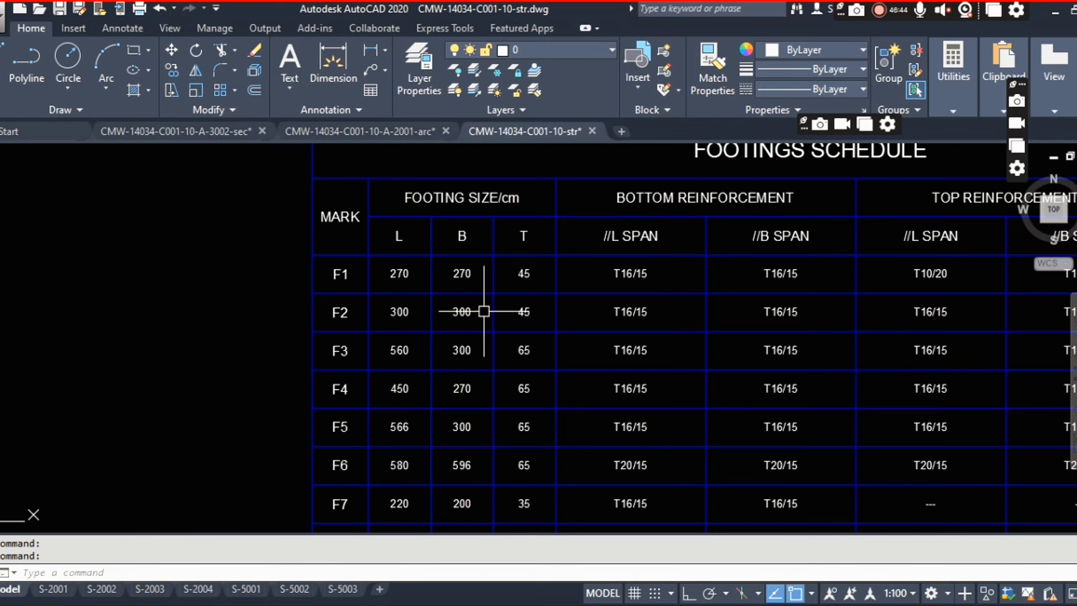
Look over the structural details above the schedules, including the internal and external TB sections and the parapet detail.
scroll(484, 311, "down", 6)
scroll(484, 280, "up", 2)
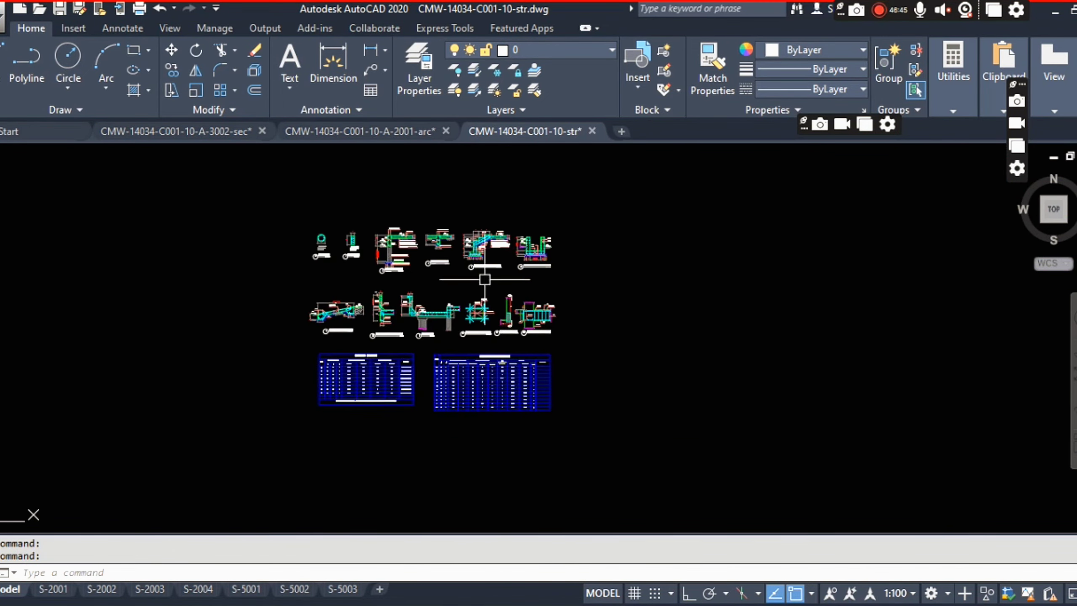
scroll(485, 280, "up", 2)
scroll(449, 264, "up", 3)
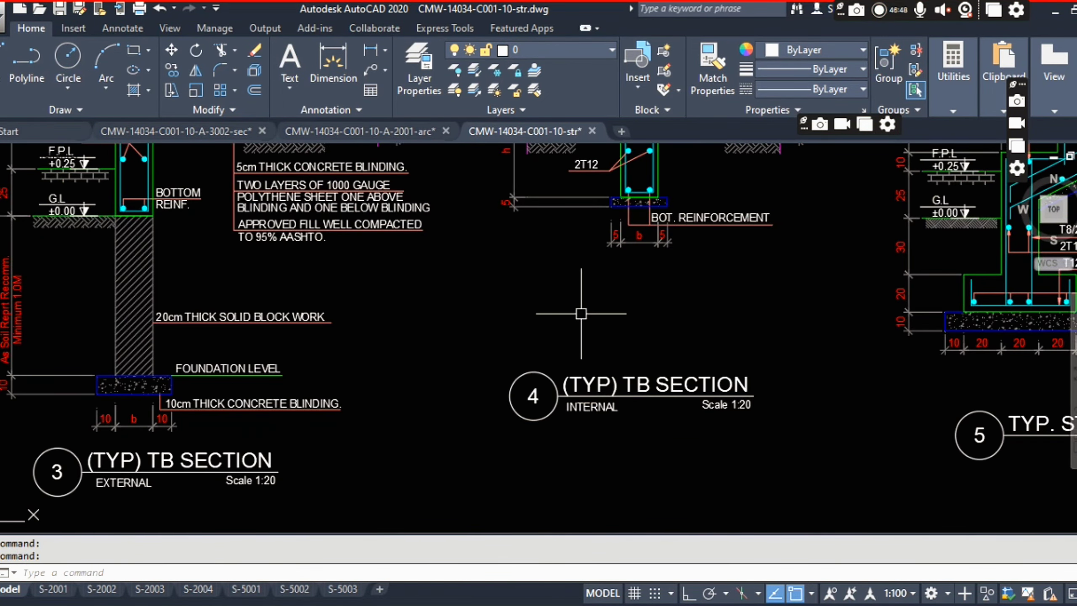
scroll(581, 314, "down", 5)
scroll(529, 399, "up", 4)
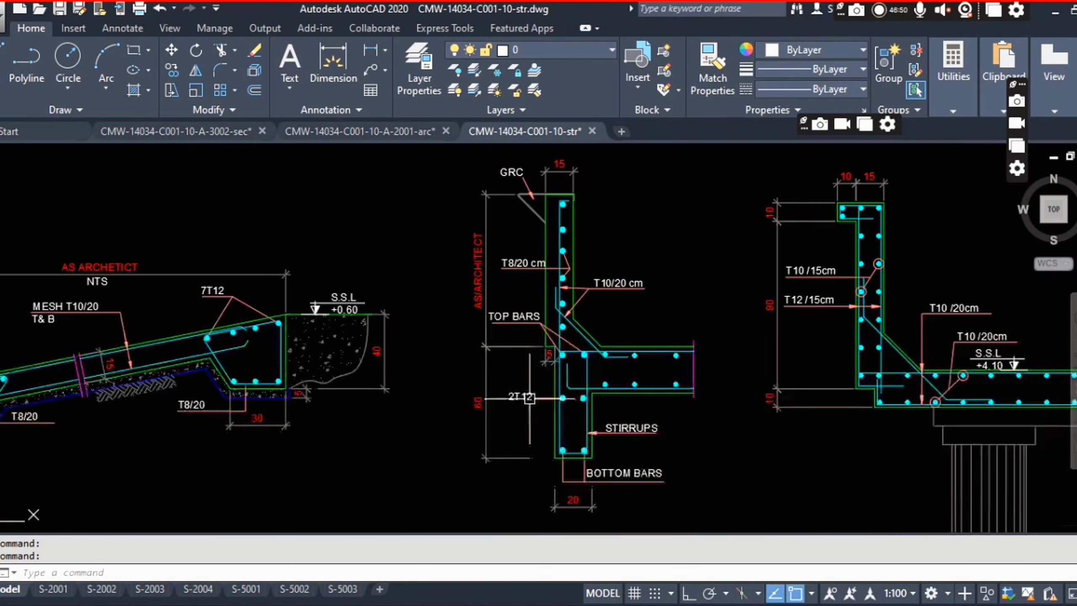
scroll(530, 399, "down", 3)
scroll(456, 313, "up", 2)
Inspect the Column C2 and C1 details and the slab, blinding and fill layers in the external TB section.
scroll(485, 231, "down", 4)
scroll(485, 231, "up", 5)
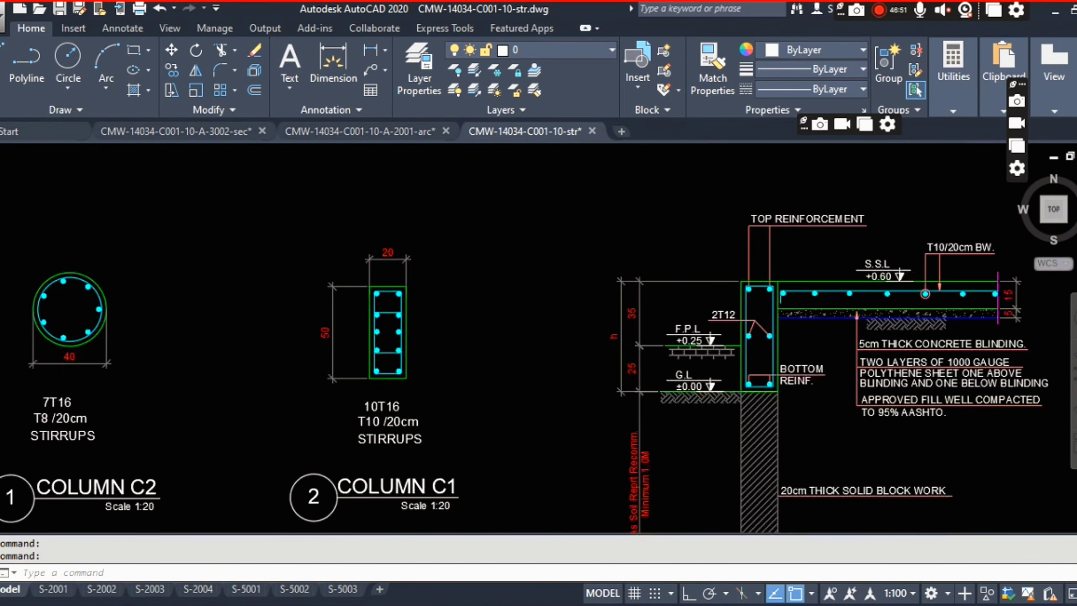
scroll(404, 331, "up", 1)
scroll(404, 332, "down", 3)
scroll(492, 262, "up", 5)
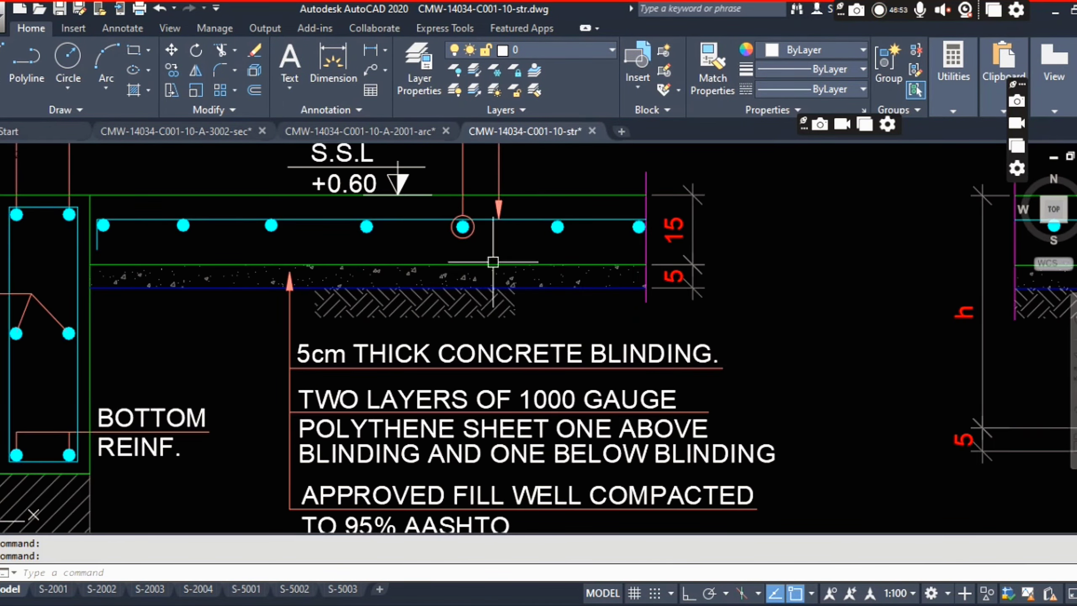
scroll(493, 262, "down", 5)
scroll(513, 324, "down", 3)
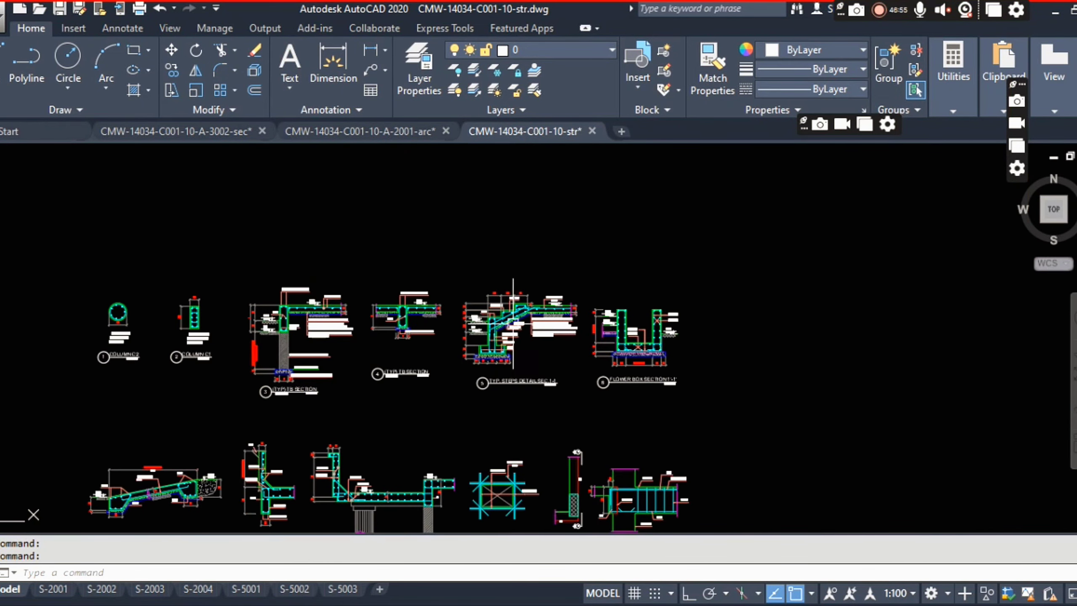
Survey the overall layout of the structural drawing, from the stacked floor plans to the detail and stair drawings beside them.
scroll(582, 331, "down", 5)
scroll(512, 310, "down", 3)
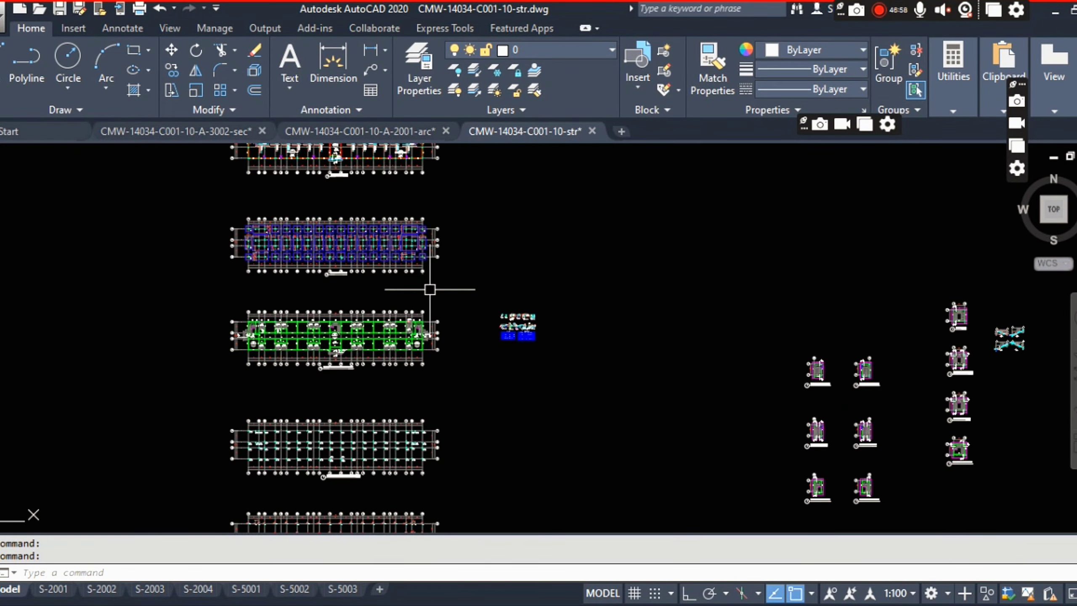
scroll(430, 289, "down", 3)
scroll(422, 268, "up", 5)
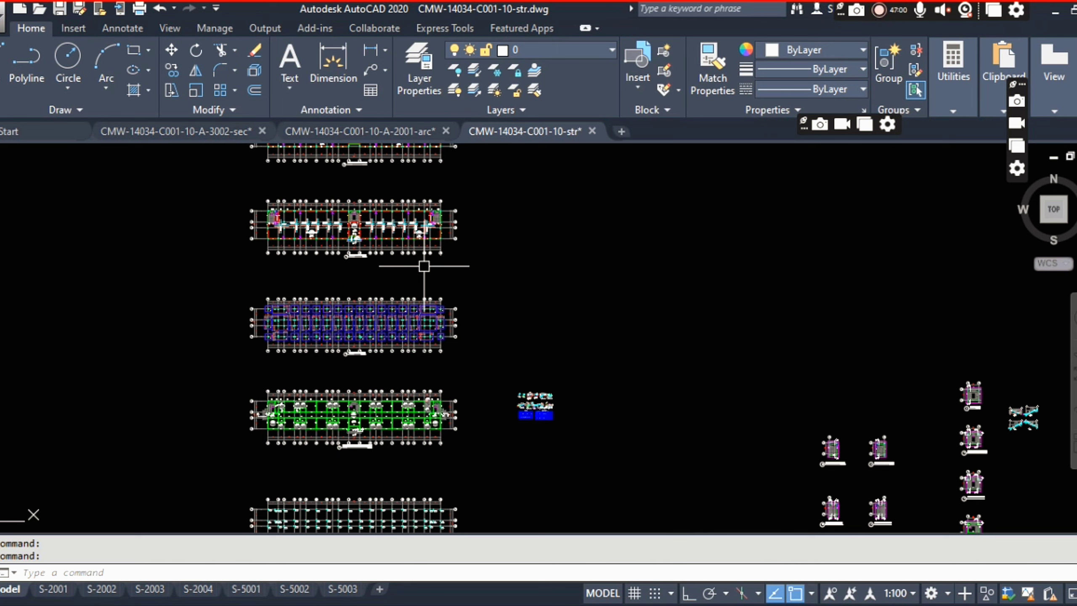
scroll(537, 432, "up", 3)
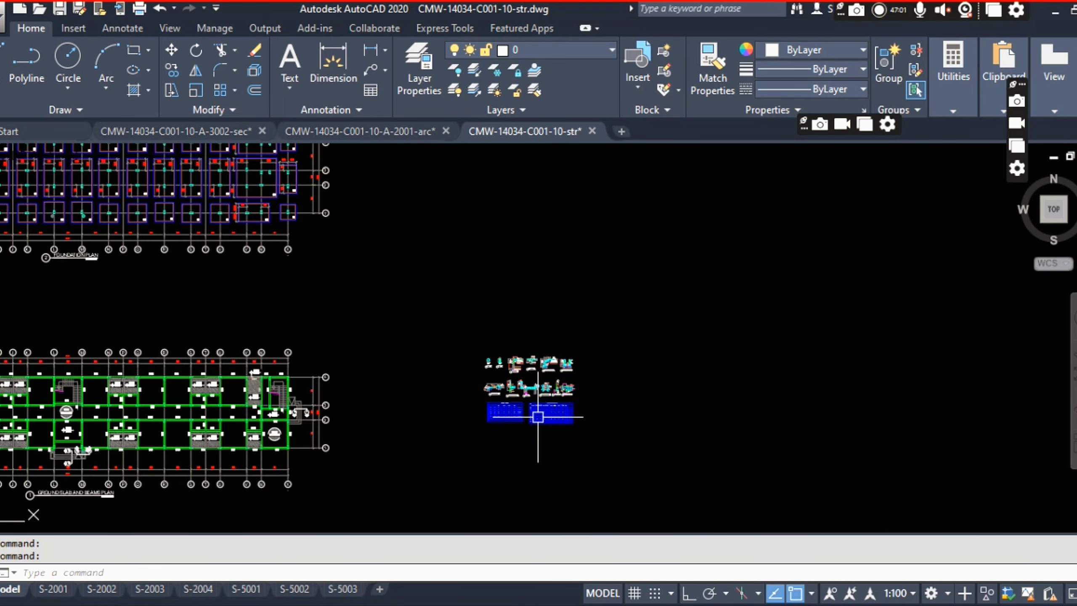
scroll(543, 378, "down", 3)
mouse_move(472, 365)
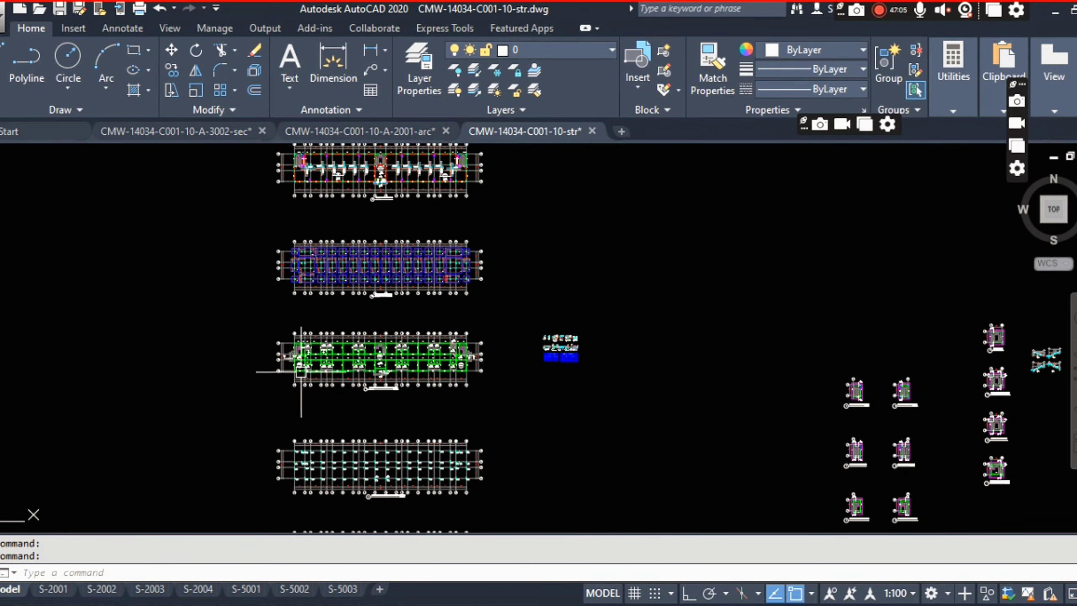
scroll(418, 260, "down", 3)
scroll(422, 298, "up", 2)
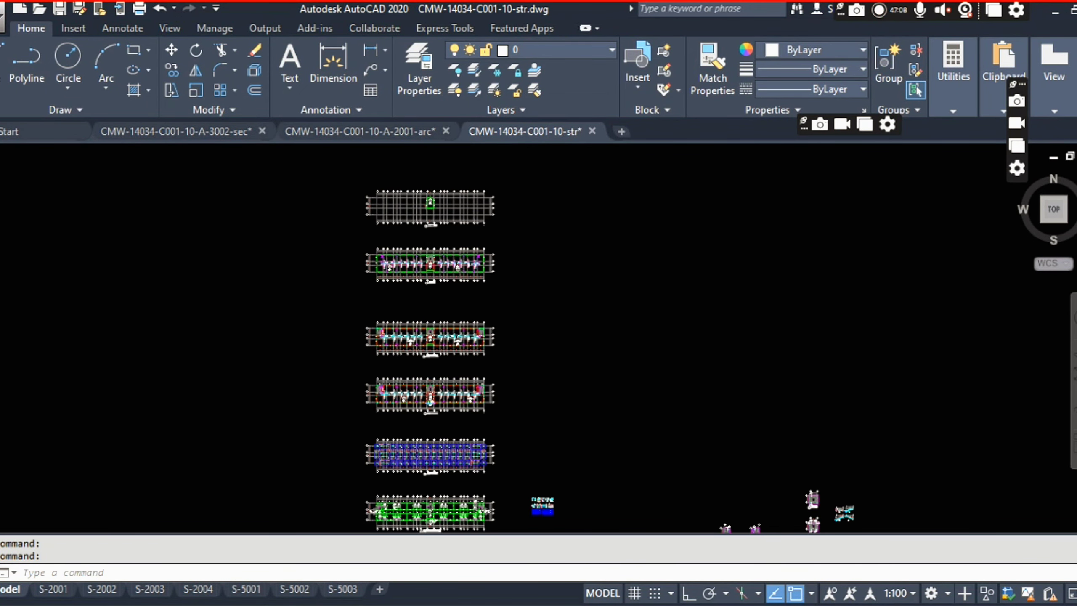
scroll(456, 241, "down", 3)
scroll(442, 232, "up", 3)
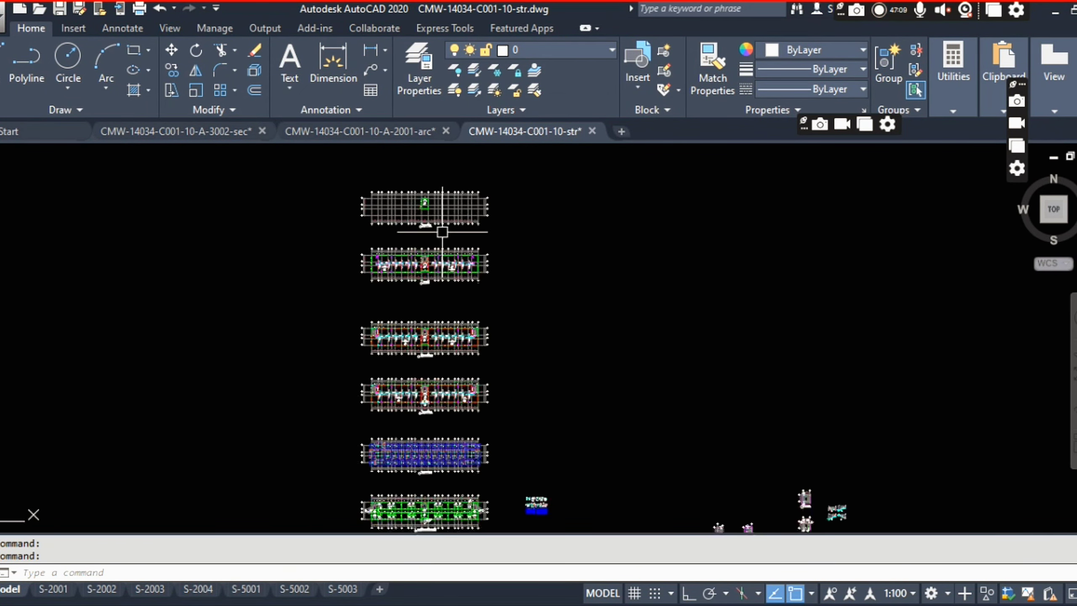
Find the Roof Plan among the upper structural plans and view it in full from grid A to grid X.
scroll(442, 232, "up", 10)
scroll(456, 366, "down", 10)
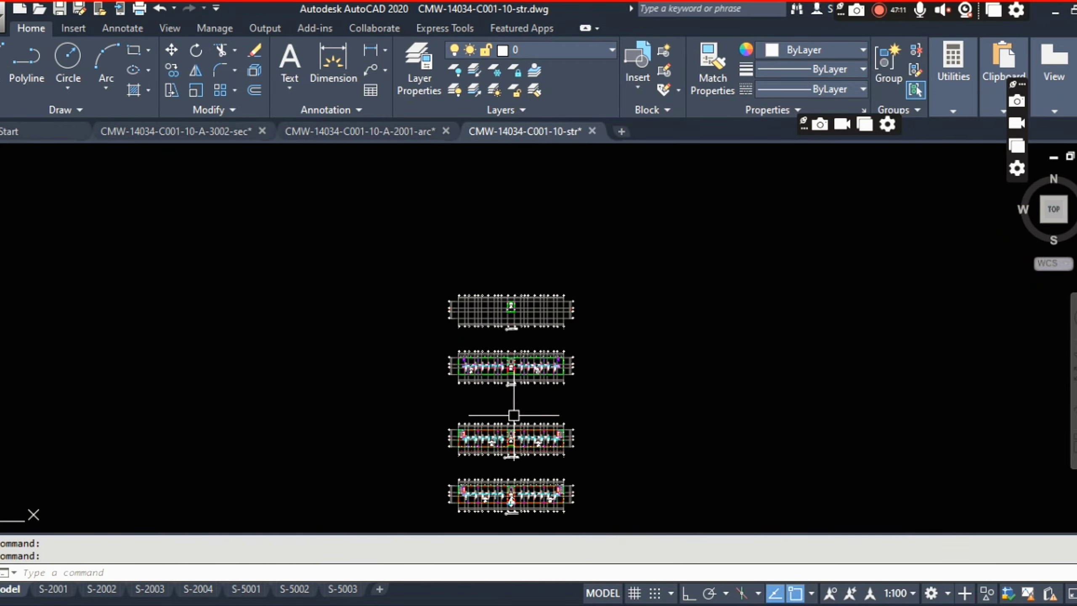
scroll(513, 415, "up", 8)
scroll(516, 409, "down", 3)
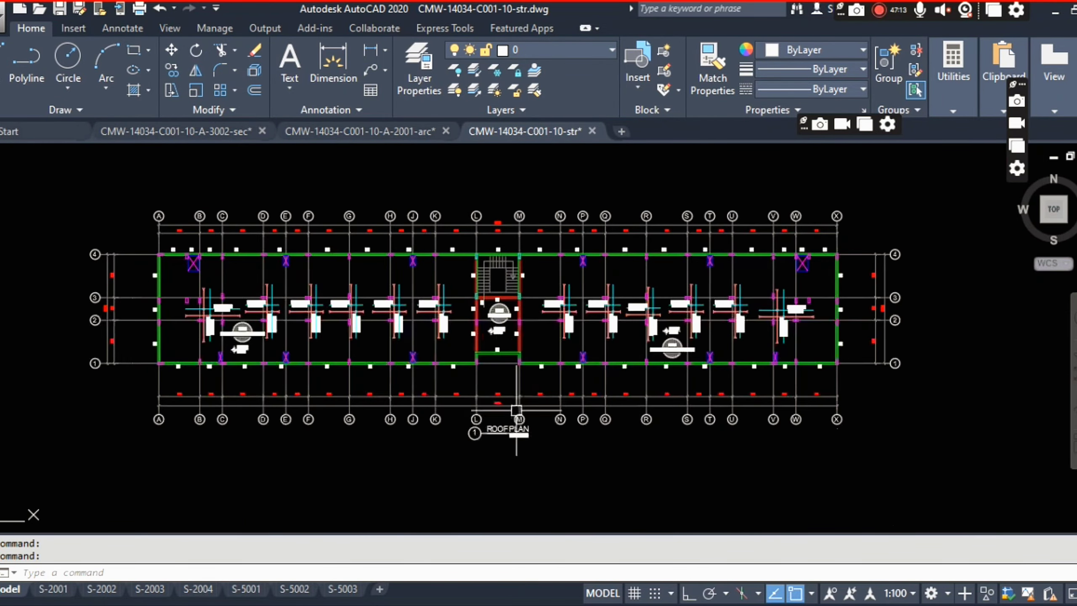
Find the Second Floor Plan among the stacked structural plans and read its title and scale.
scroll(523, 441, "up", 4)
scroll(516, 383, "down", 5)
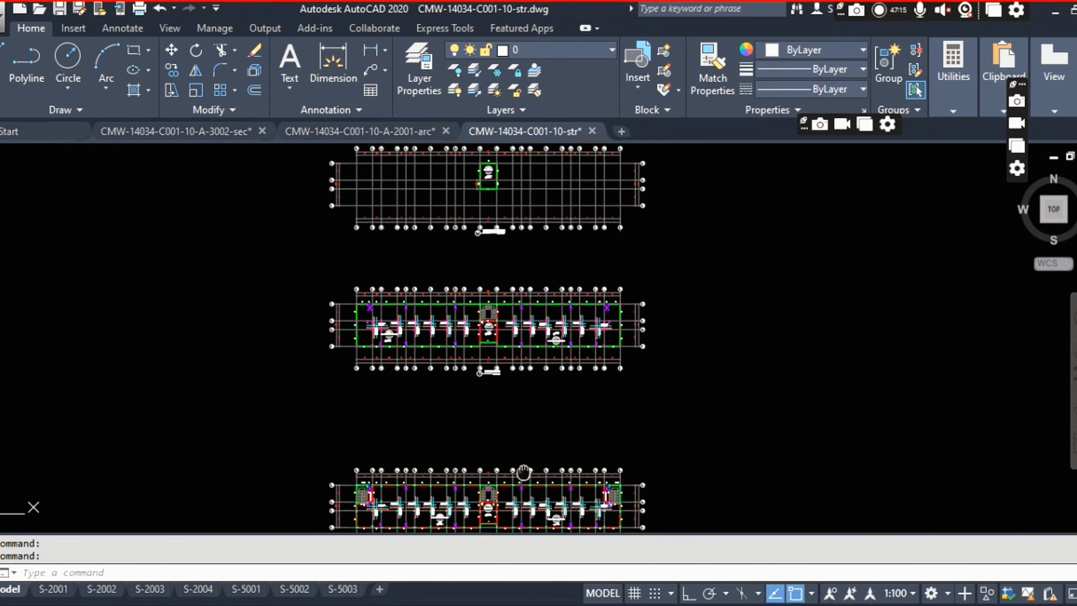
scroll(493, 377, "up", 5)
scroll(492, 364, "up", 2)
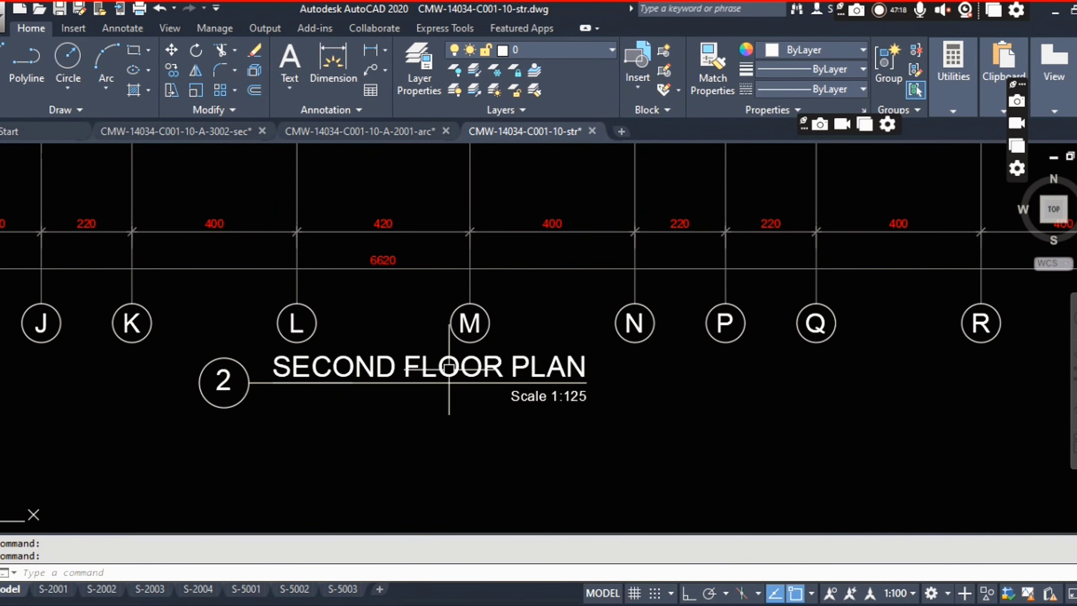
scroll(449, 368, "down", 4)
Switch to the section drawing and examine Section A-A's floor level marks and overall extent.
left_click(230, 133)
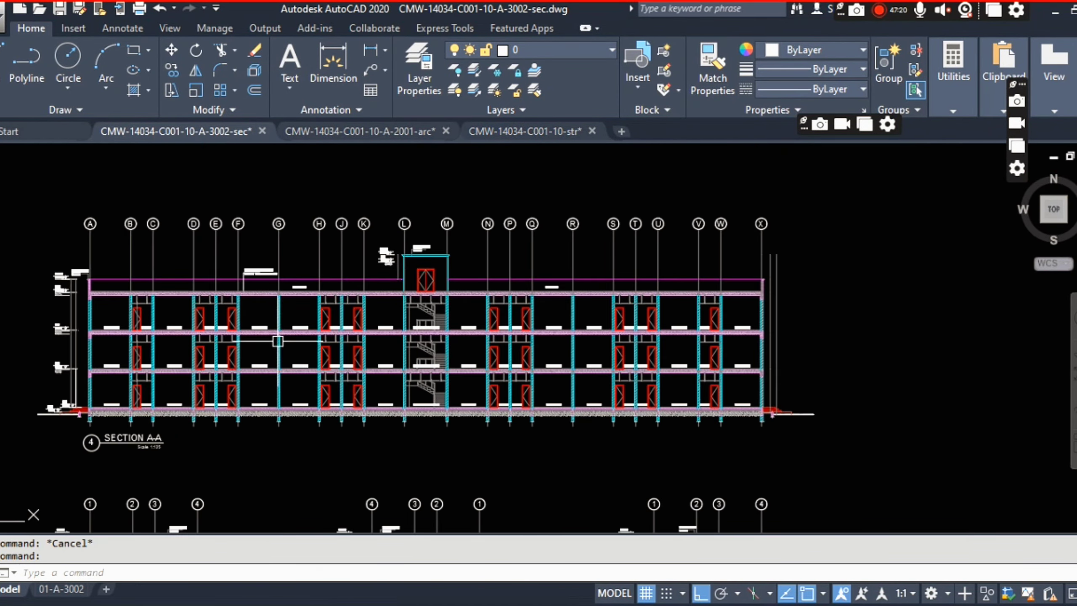
scroll(277, 341, "down", 2)
scroll(204, 440, "up", 6)
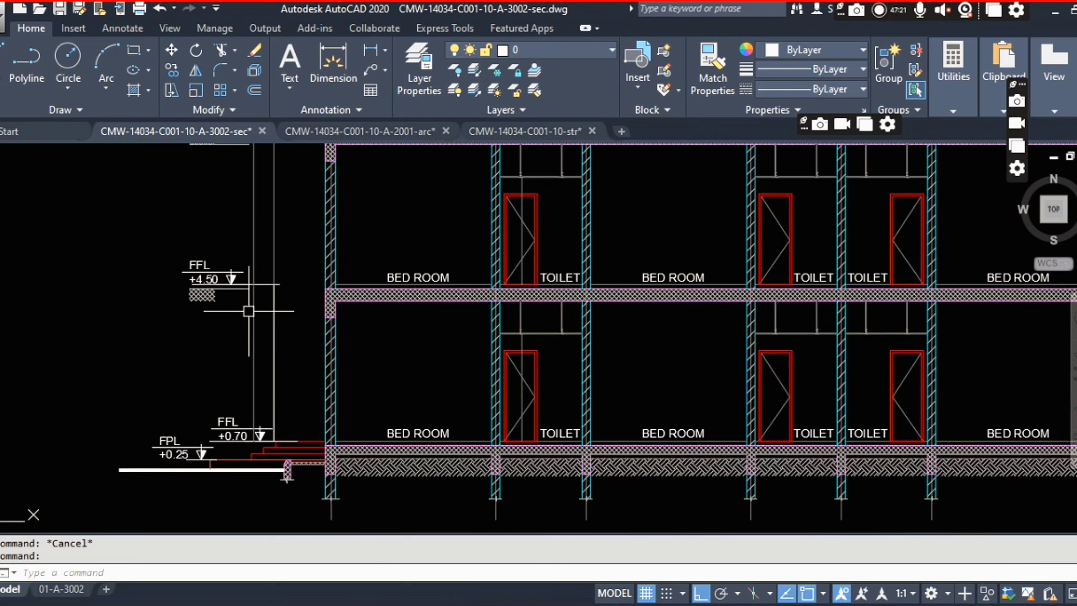
scroll(249, 311, "down", 5)
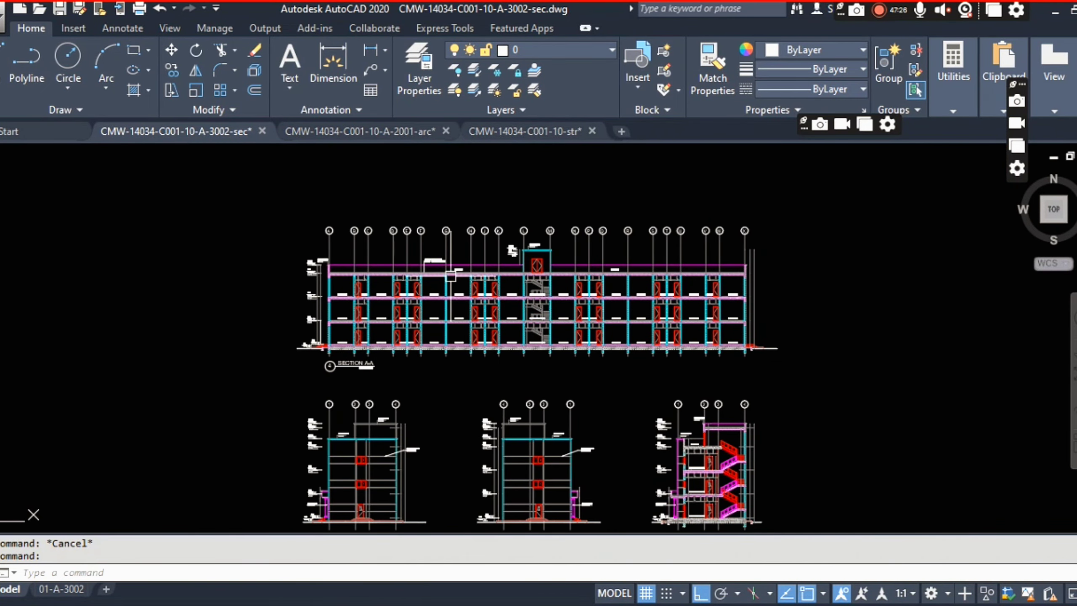
scroll(307, 230, "up", 2)
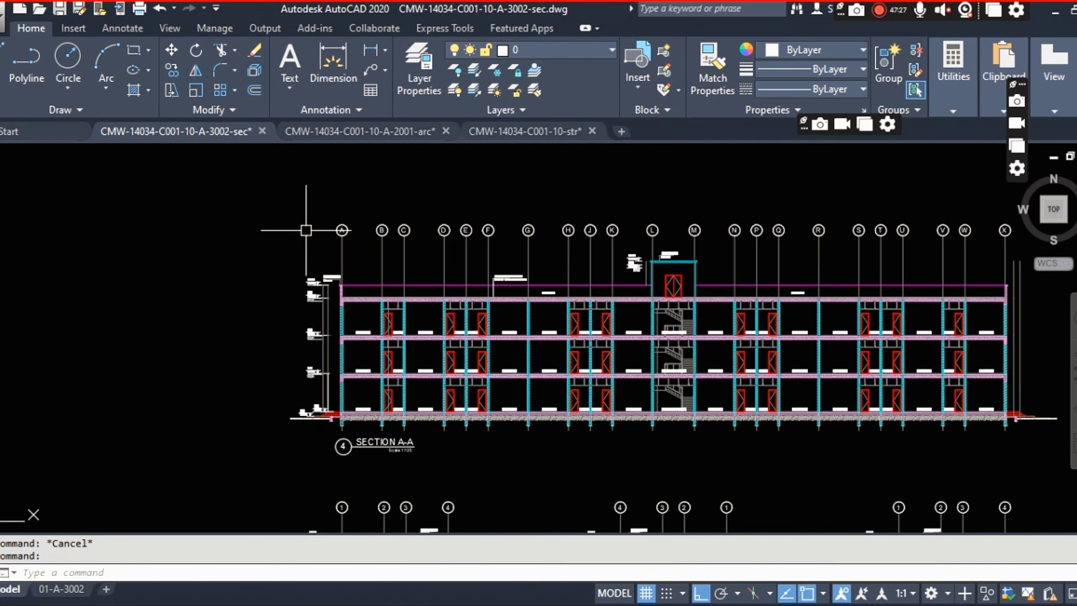
Select the whole of Section A-A with a selection window, clear the selection, and view its rooms and central stair closely.
left_click(270, 202)
scroll(893, 431, "down", 2)
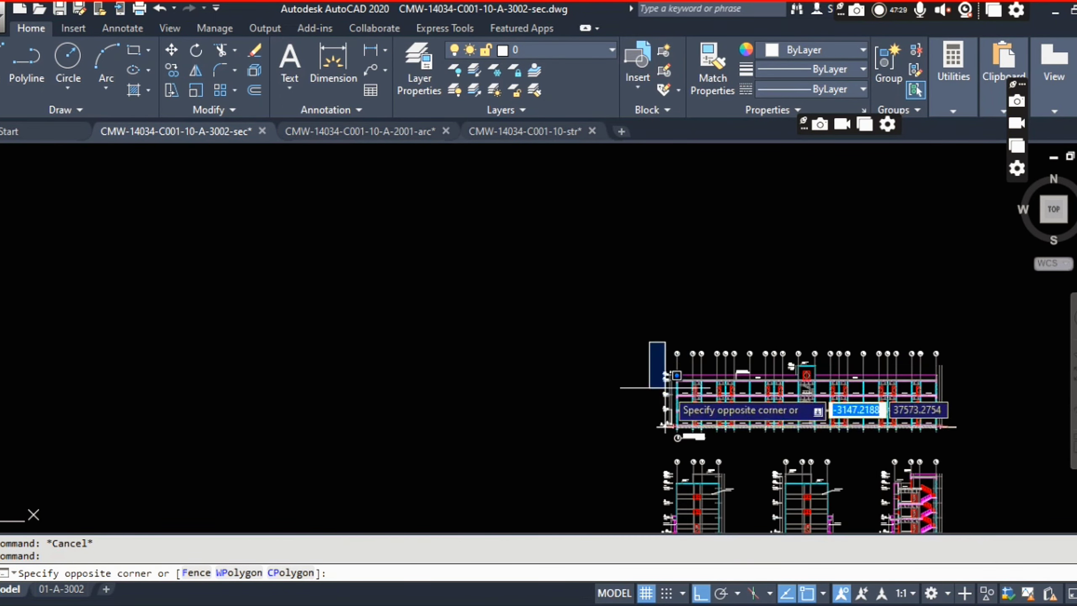
left_click(967, 450)
scroll(951, 426, "up", 1)
scroll(567, 319, "up", 4)
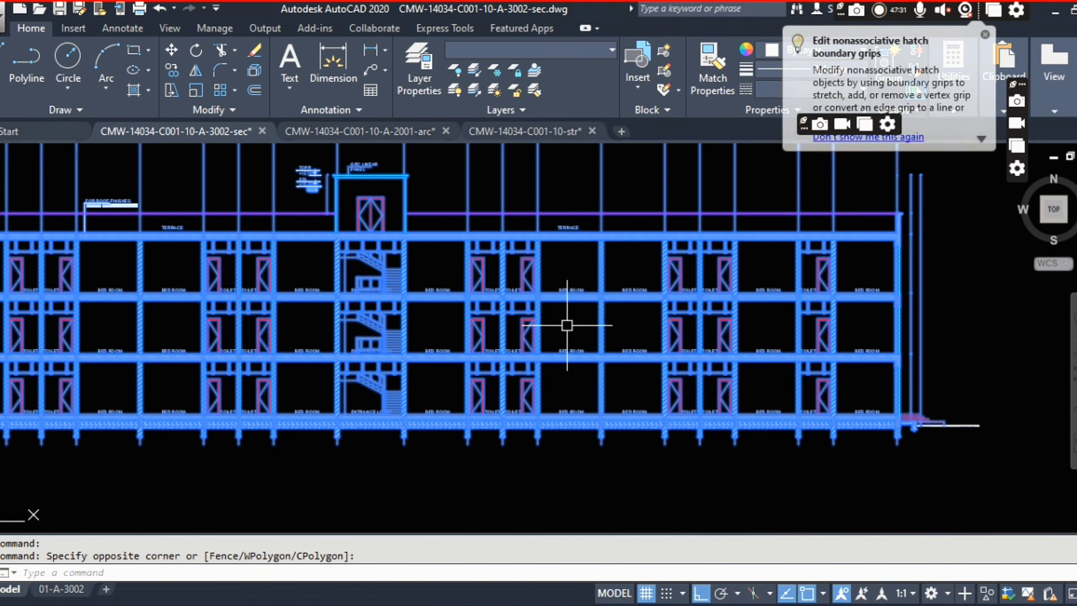
key("Escape")
key("Escape")
scroll(498, 247, "up", 2)
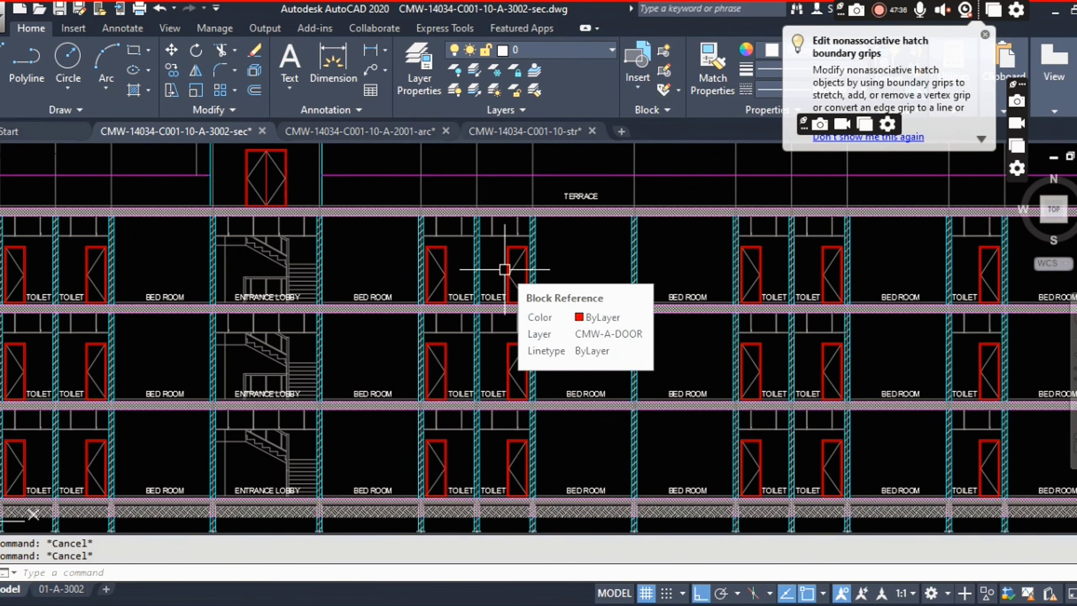
Survey the section drawing's overall layout, with Section A-A above Elevation 3, Elevation 4 and Section B-B.
scroll(505, 276, "down", 8)
scroll(475, 307, "up", 4)
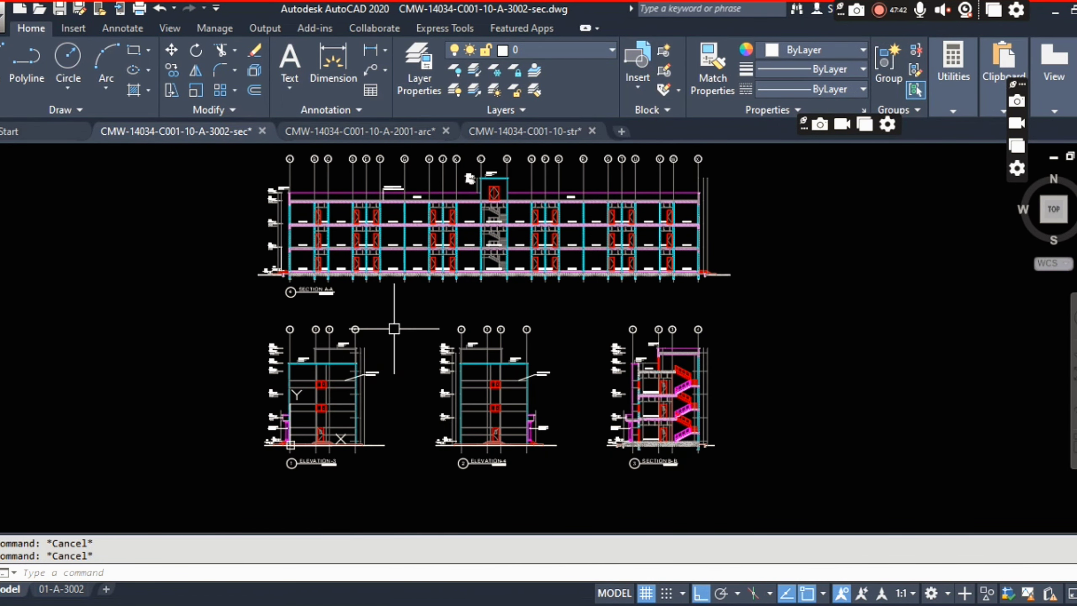
scroll(396, 329, "down", 2)
scroll(429, 269, "up", 4)
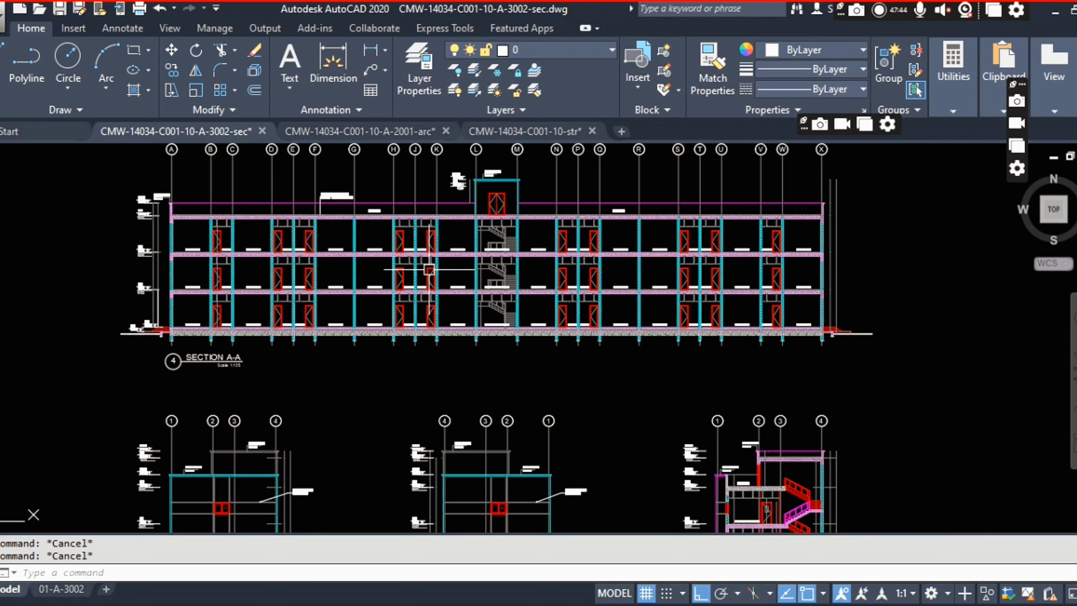
scroll(462, 298, "down", 3)
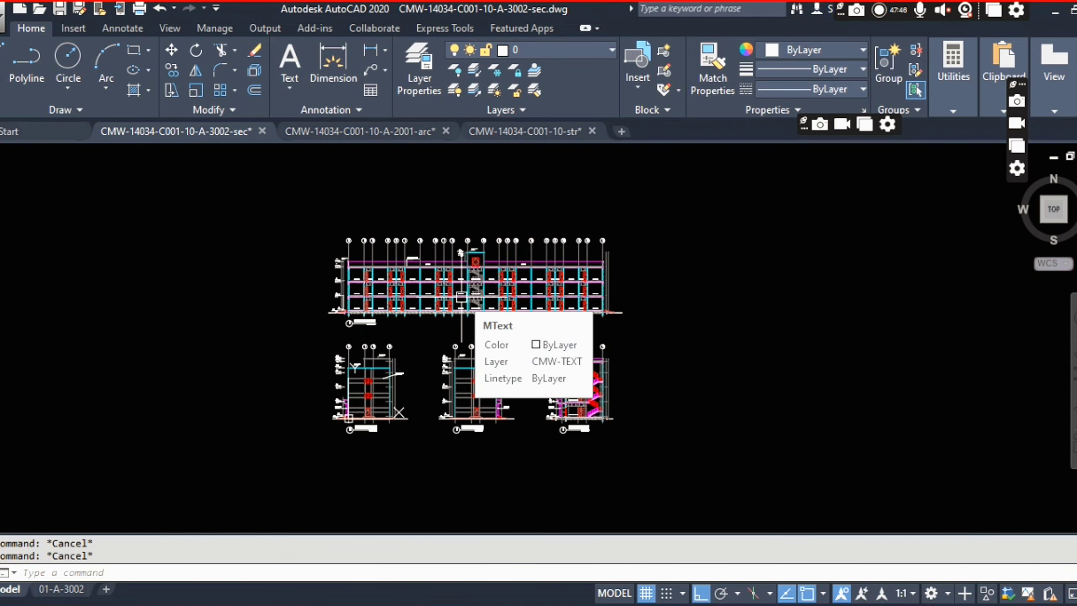
scroll(464, 308, "down", 6)
key("Escape")
key("Escape")
scroll(491, 311, "up", 4)
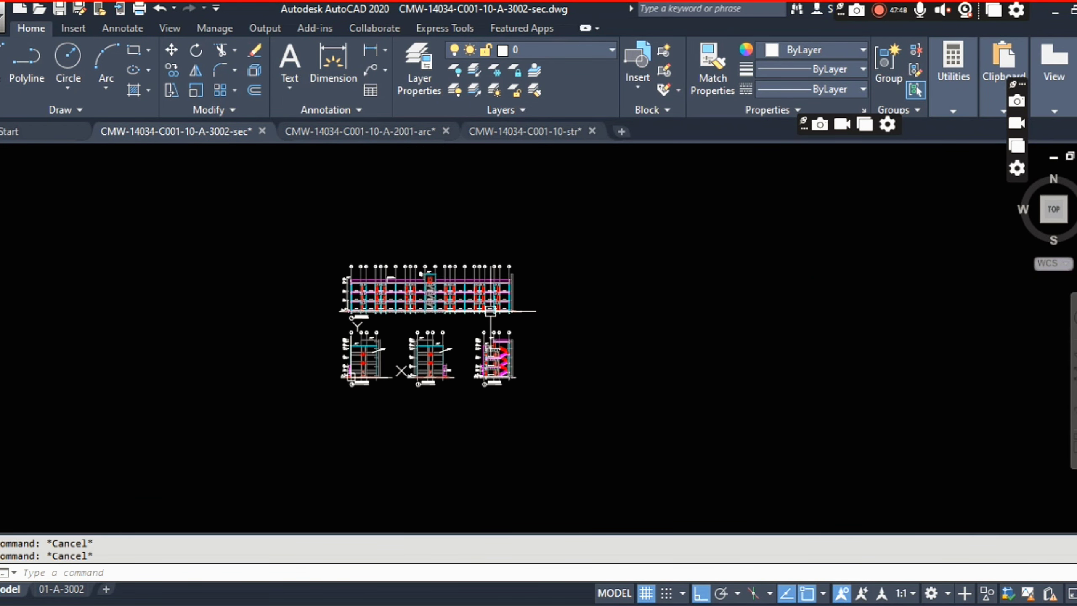
scroll(491, 311, "up", 2)
middle_click_drag(563, 283, 581, 303)
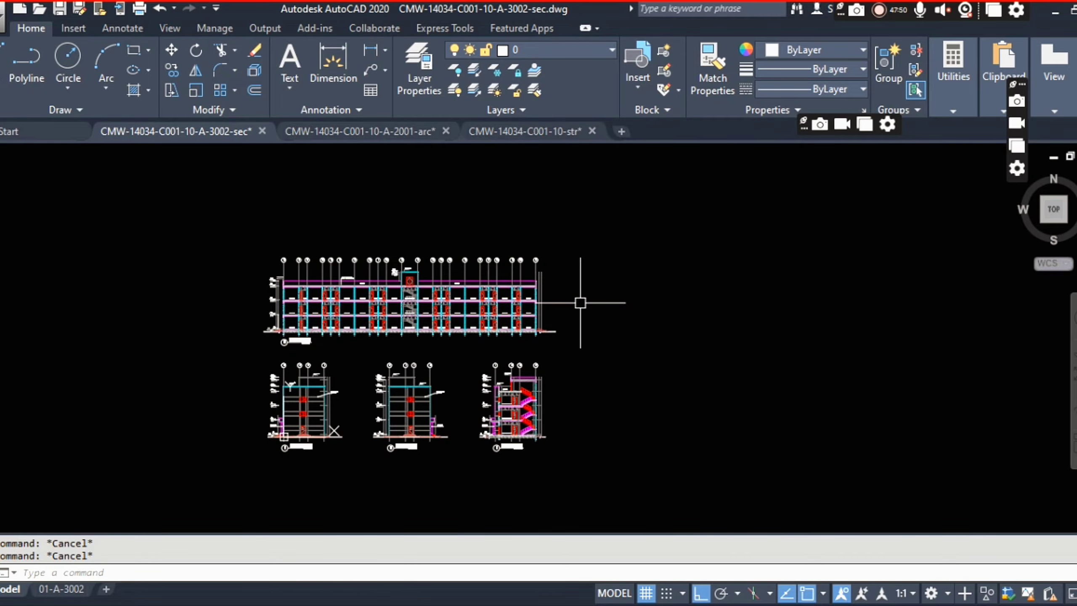
Read the FFL and FPL level marks beside the entrance steps in Section A-A.
scroll(293, 314, "up", 6)
scroll(220, 361, "up", 4)
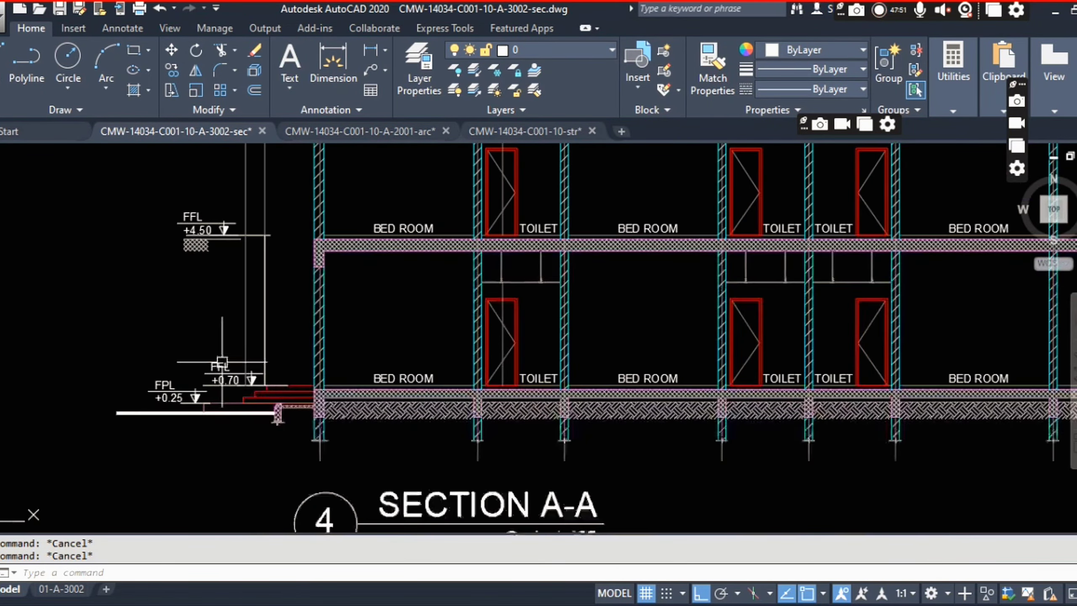
scroll(266, 286, "down", 4)
scroll(240, 357, "up", 4)
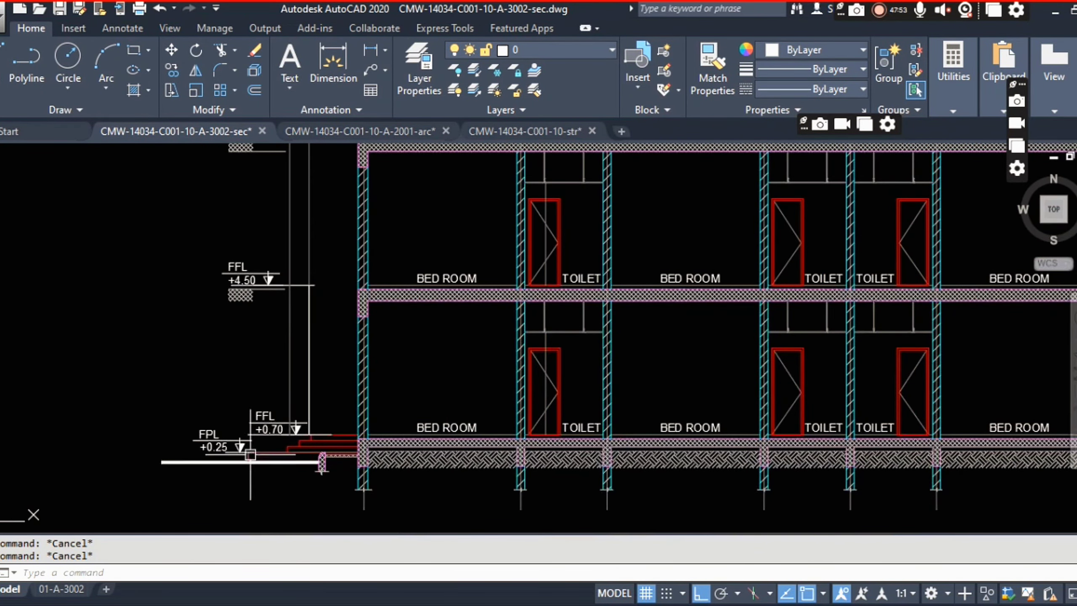
scroll(297, 305, "down", 8)
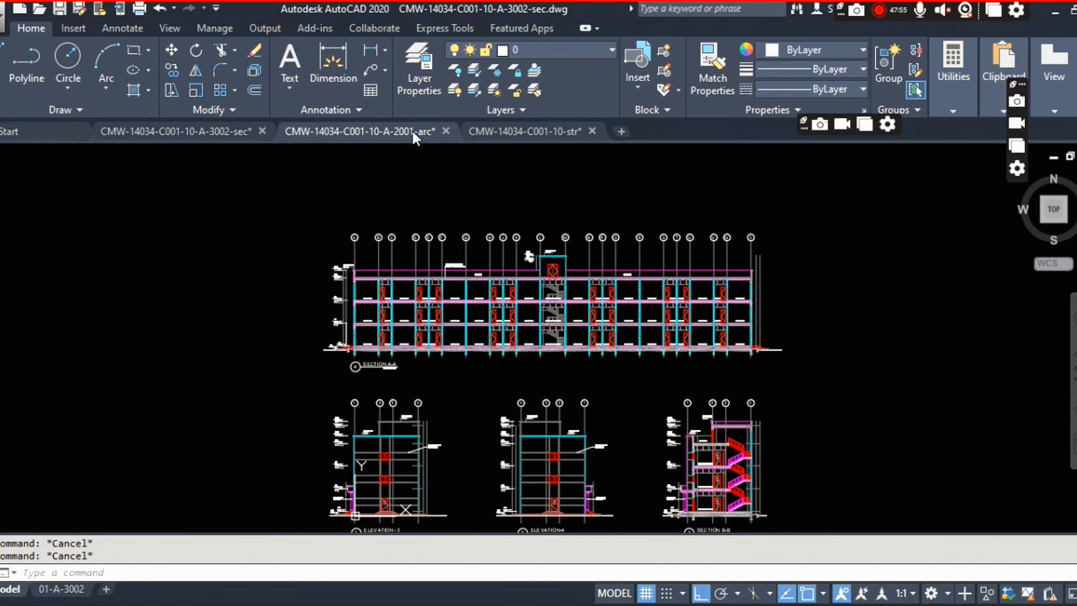
Switch to the architectural drawing and examine the Ground Floor Plan's grids, grid spacings and full extent.
left_click(412, 131)
scroll(408, 297, "up", 4)
scroll(372, 301, "up", 2)
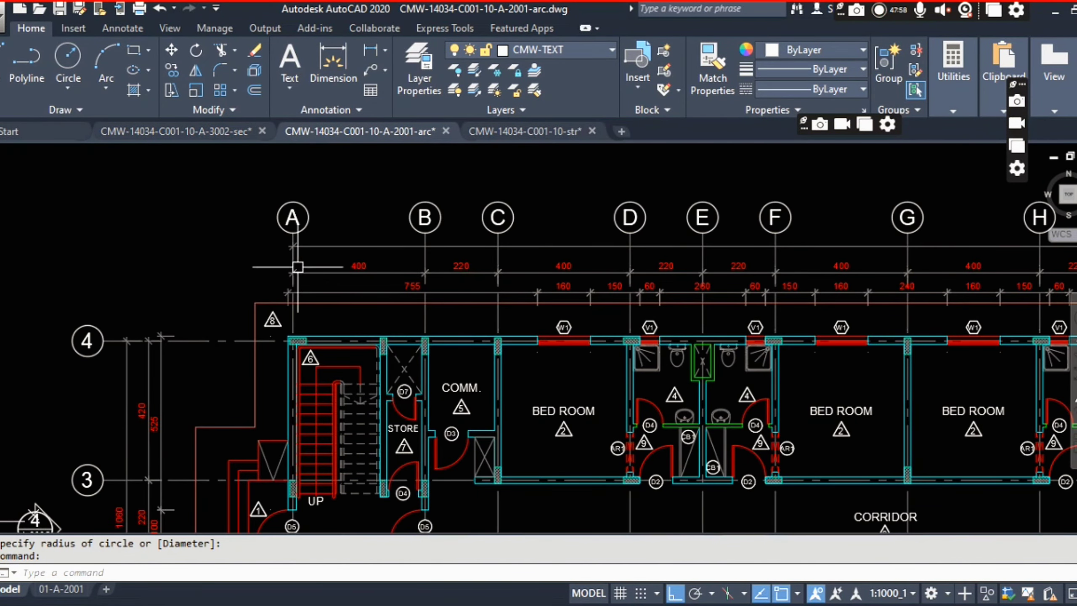
scroll(255, 229, "down", 6)
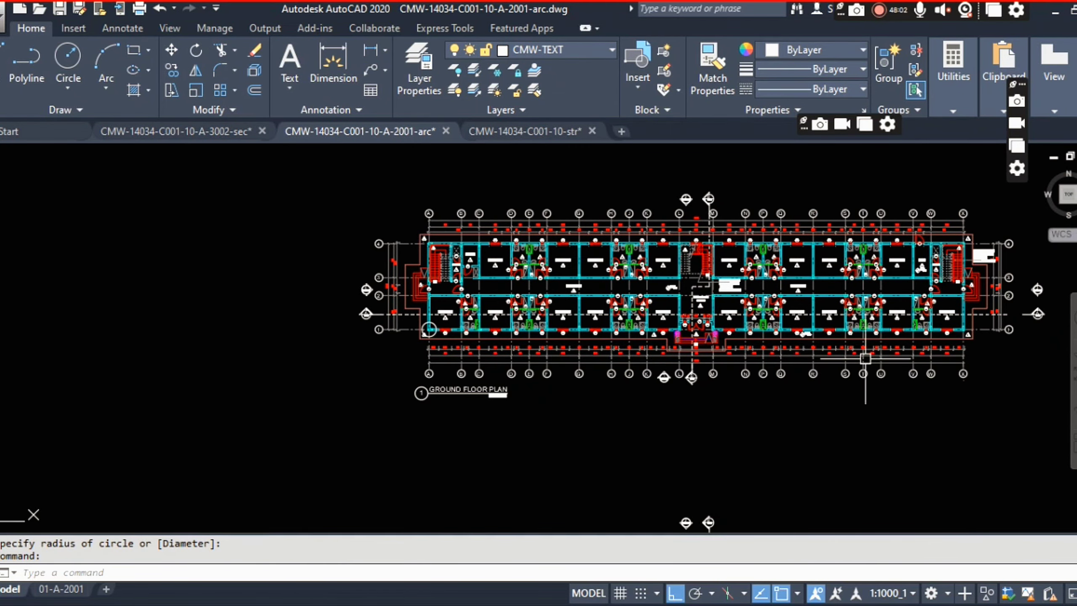
scroll(530, 339, "down", 3)
scroll(579, 277, "up", 5)
scroll(511, 284, "down", 4)
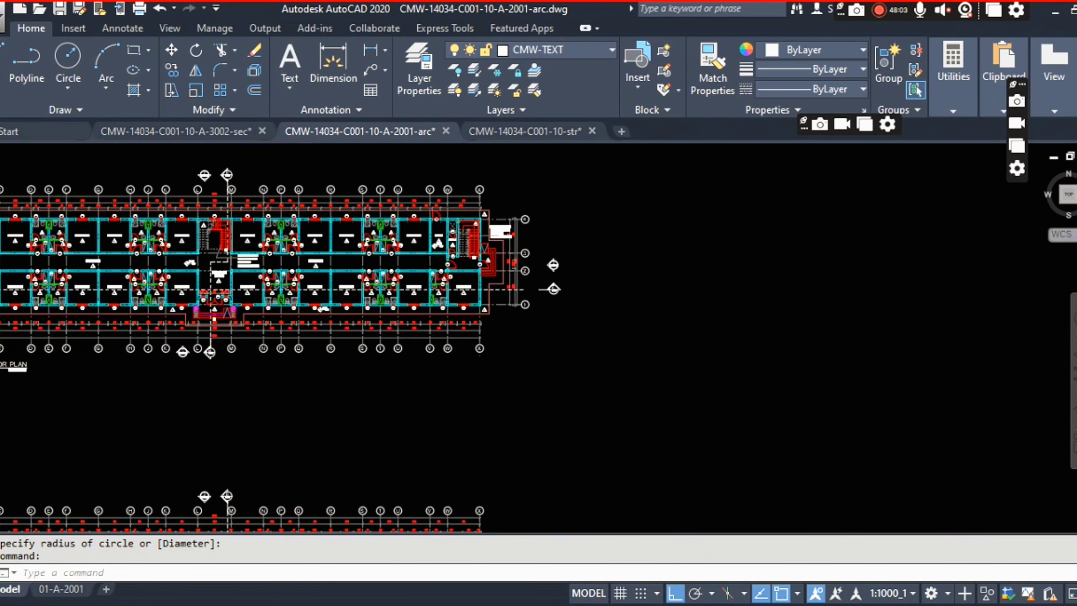
Find the 1st & 2nd Floor Typical Plan, read its title, and view it together with Detail of X.
scroll(452, 296, "down", 4)
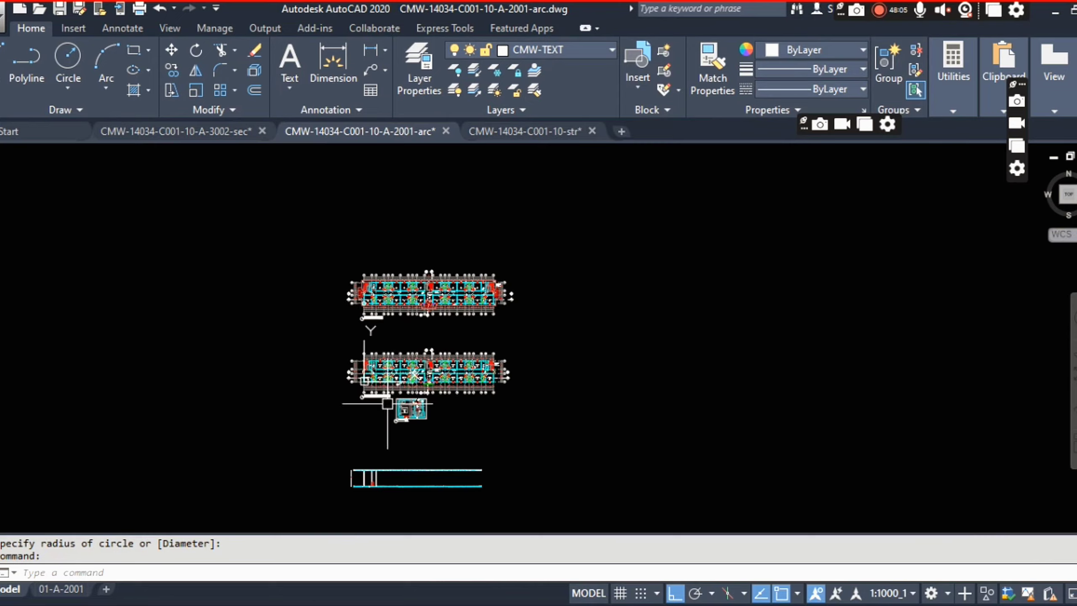
scroll(392, 386, "up", 4)
scroll(395, 388, "up", 8)
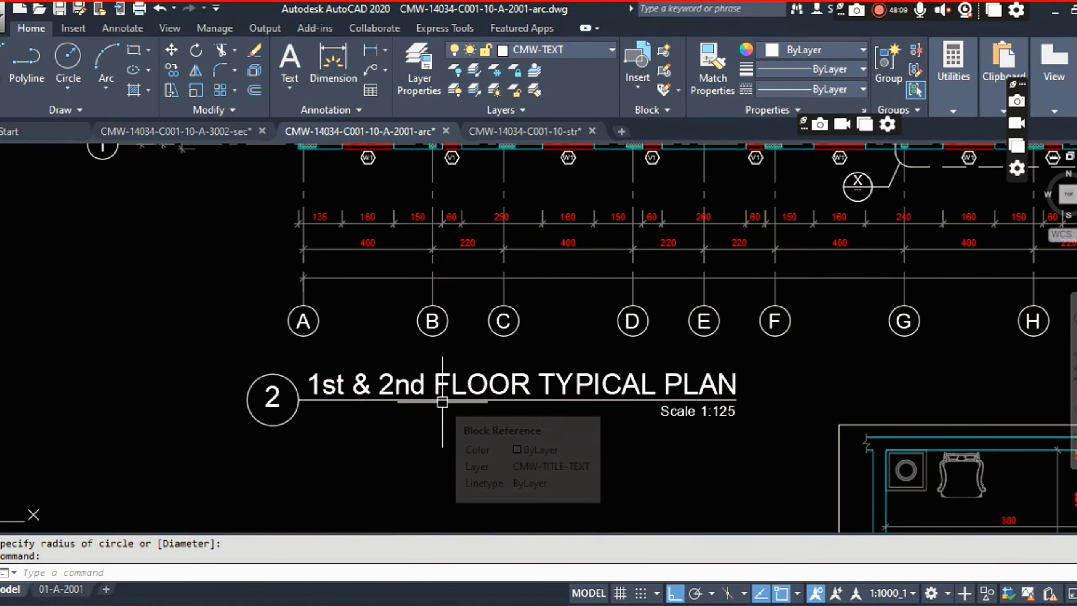
scroll(449, 398, "down", 5)
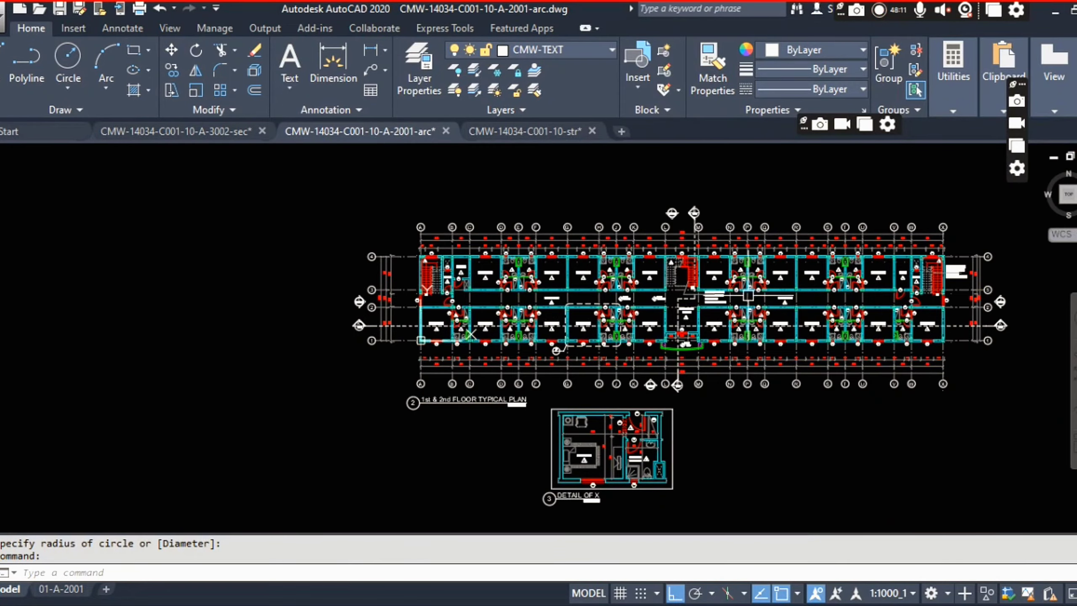
Inspect the Ground Floor Plan's bedrooms, toilets and dimensions along grids A to L, and view the plan in full.
scroll(373, 331, "down", 3)
scroll(376, 250, "up", 6)
scroll(376, 251, "up", 2)
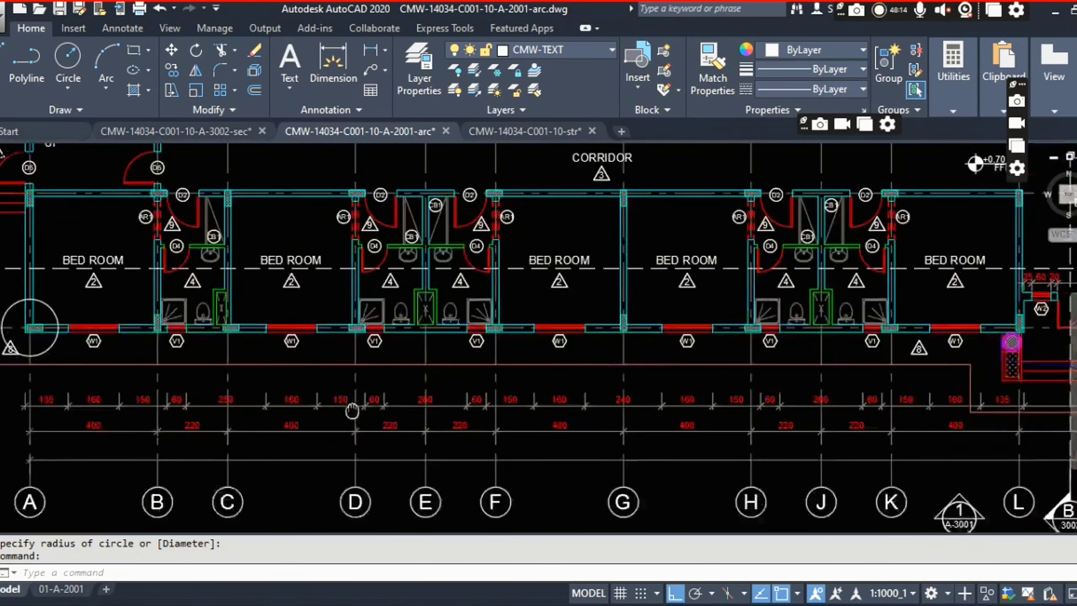
scroll(376, 251, "down", 6)
scroll(356, 244, "down", 1)
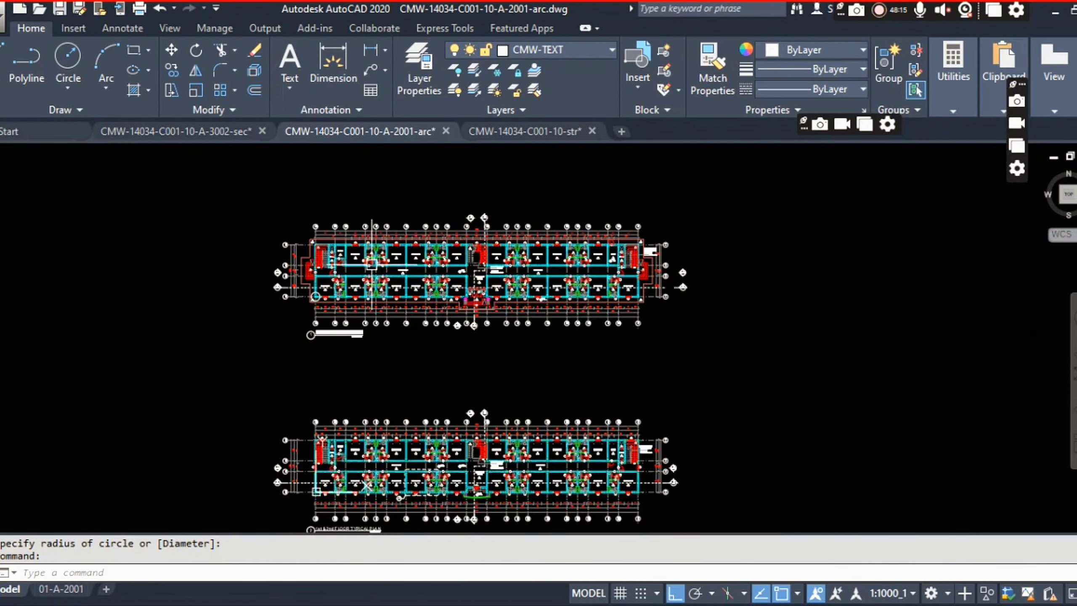
scroll(356, 244, "up", 5)
scroll(394, 242, "down", 2)
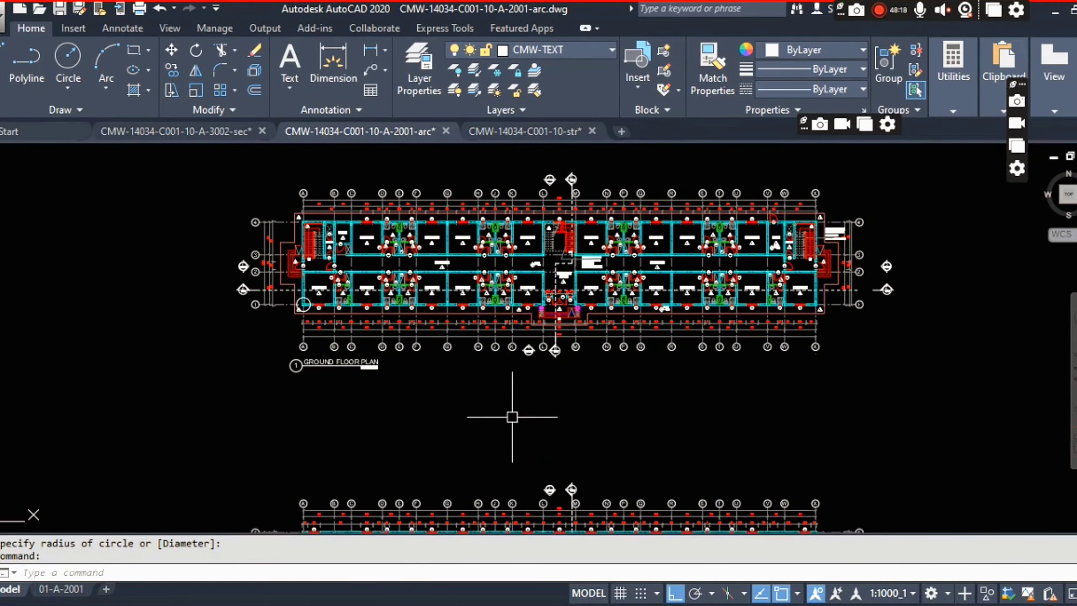
Examine the stairs, corridor and bedrooms in the 1st & 2nd Floor Typical Plan.
middle_click_drag(498, 437, 485, 295)
scroll(446, 428, "up", 3)
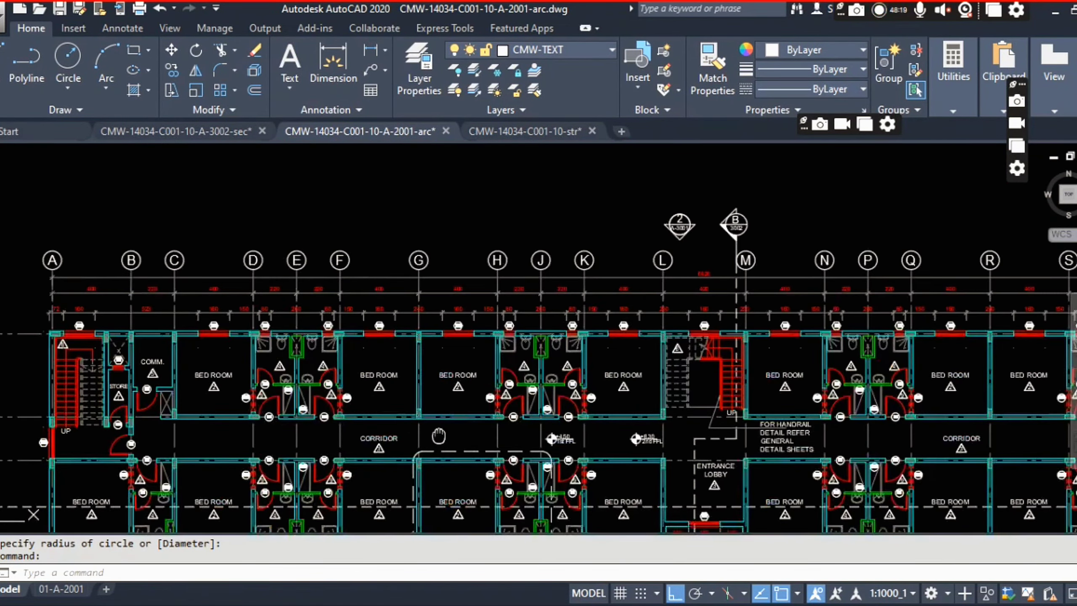
scroll(674, 314, "down", 3)
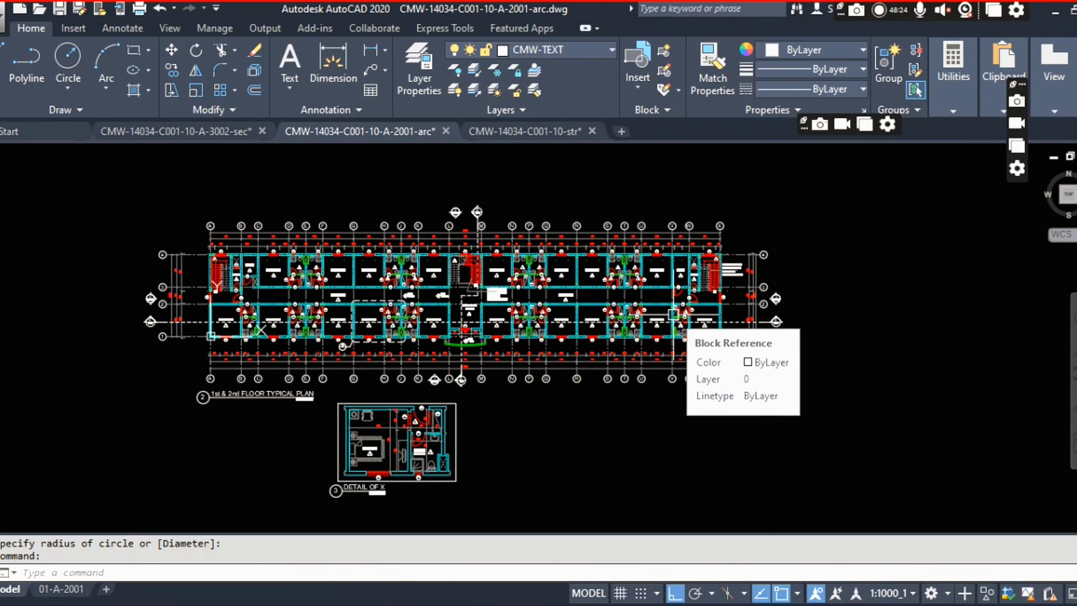
Compare the Ground Floor Plan with the typical floor plan beneath it in the architectural drawing.
scroll(441, 360, "down", 2)
scroll(412, 284, "up", 2)
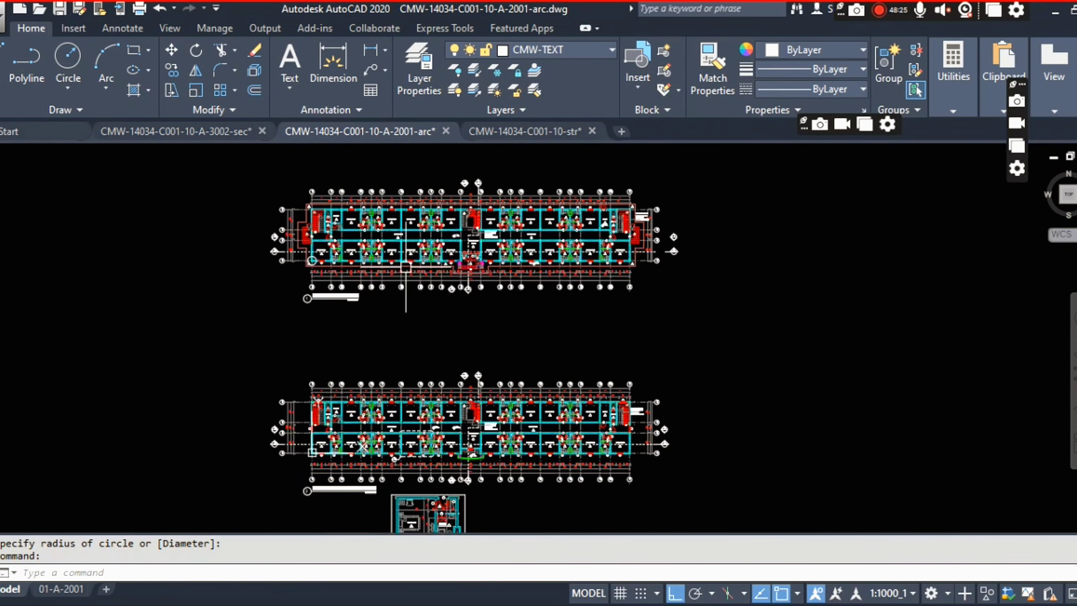
middle_click_drag(423, 320, 425, 394)
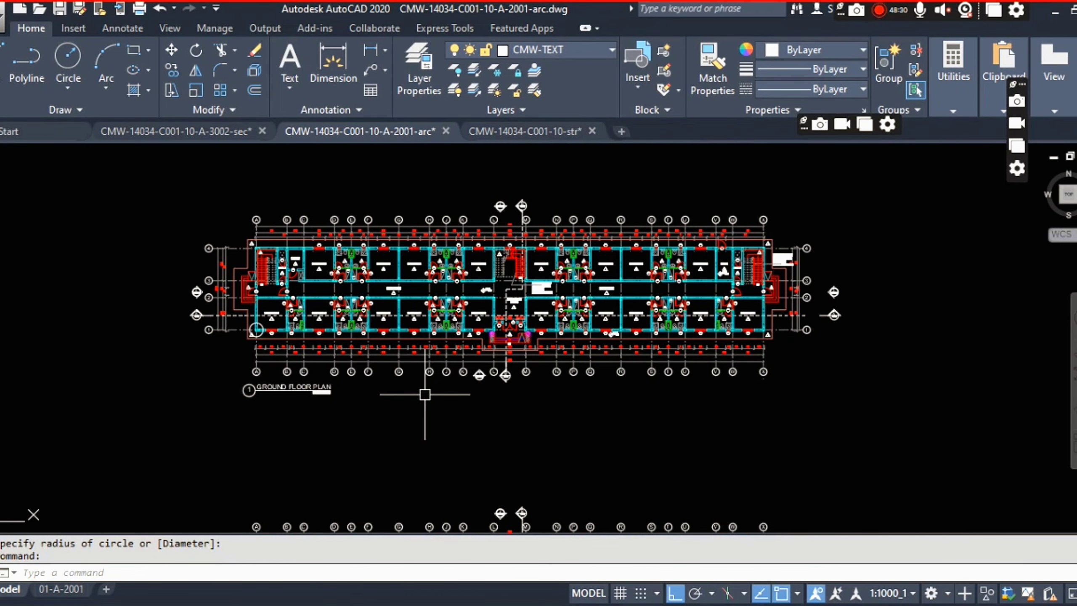
scroll(425, 394, "down", 2)
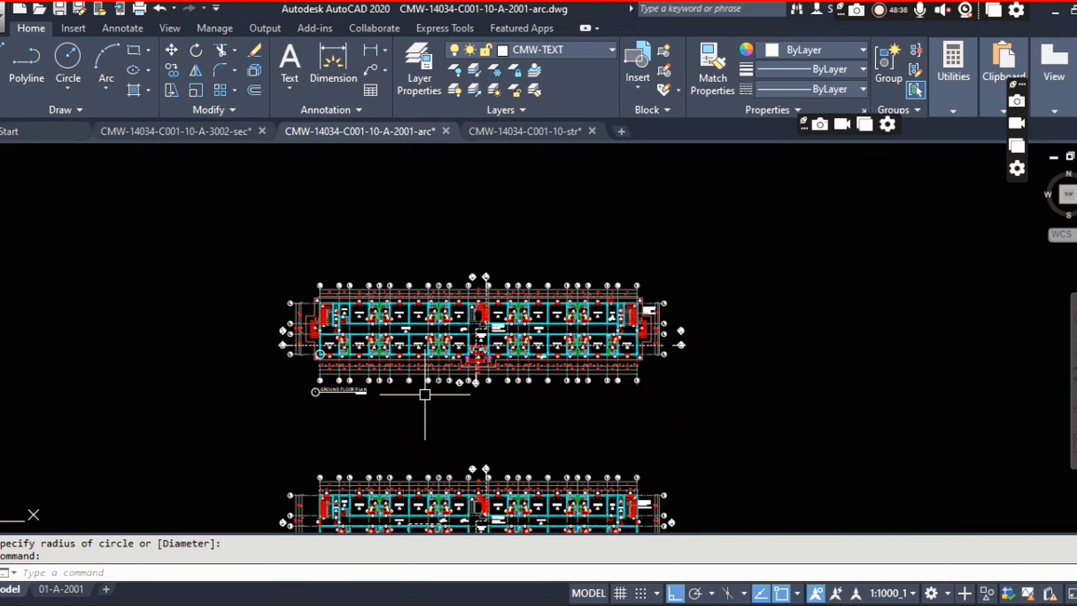
scroll(424, 394, "down", 3)
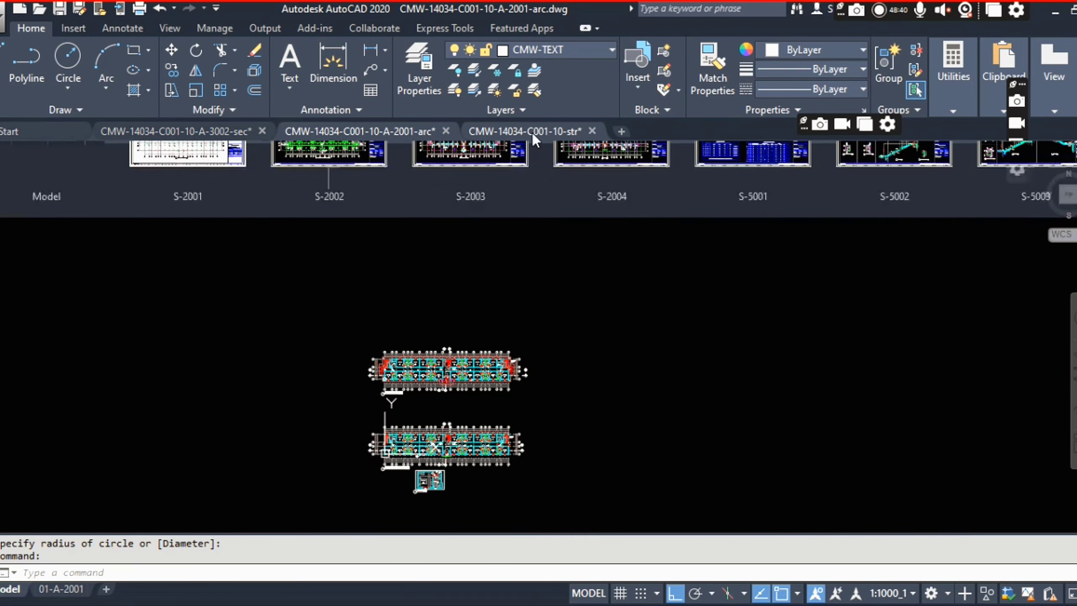
Return to the section drawing and inspect the natural ground line below the FPL mark in Section A-A.
left_click(236, 129)
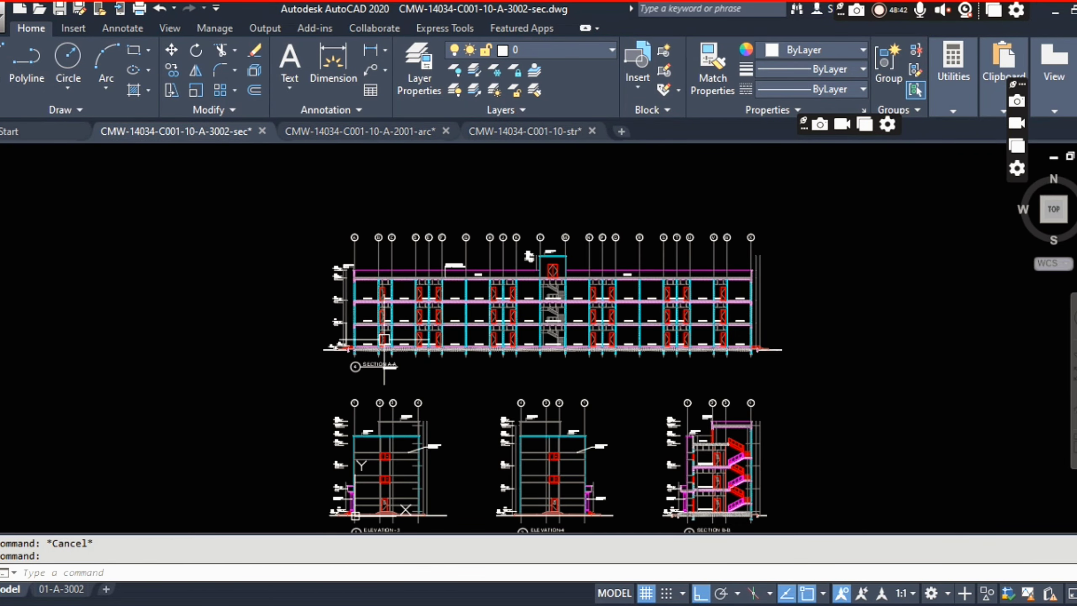
scroll(352, 356, "up", 10)
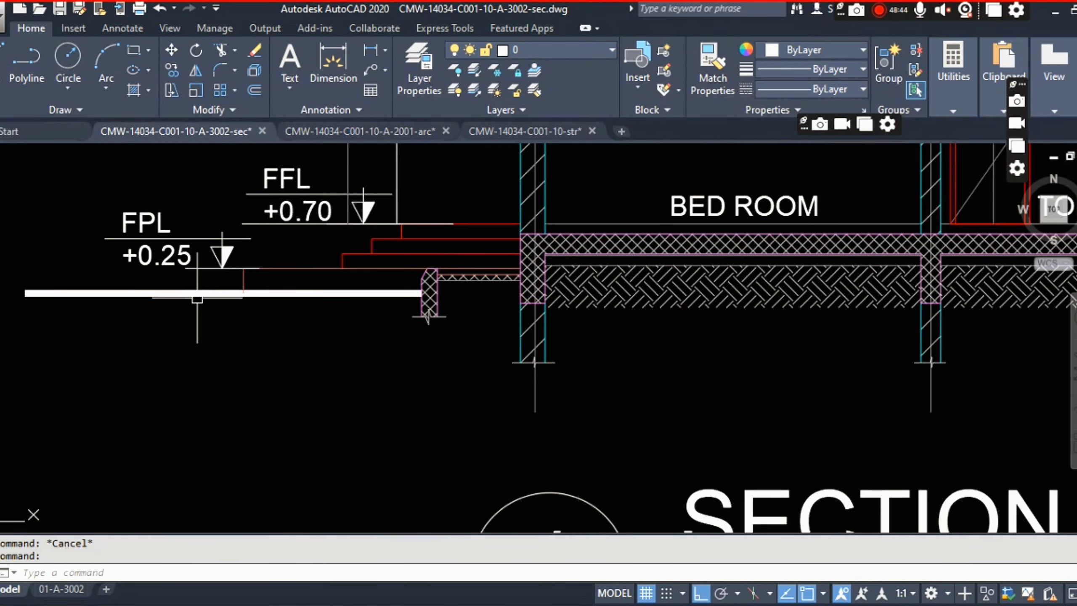
left_click(197, 298)
key("Escape")
key("Escape")
middle_click_drag(295, 321, 316, 285)
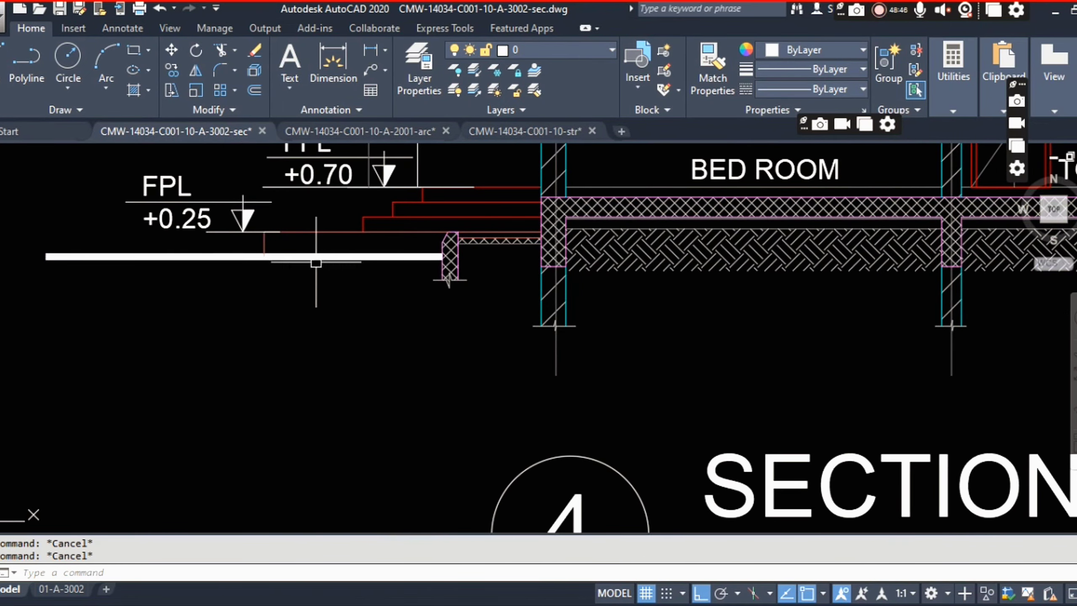
Copy the natural ground line beside Section A-A straight down by about 2500 units, placing it beside the section title.
left_click(317, 257)
type("co")
key("Return")
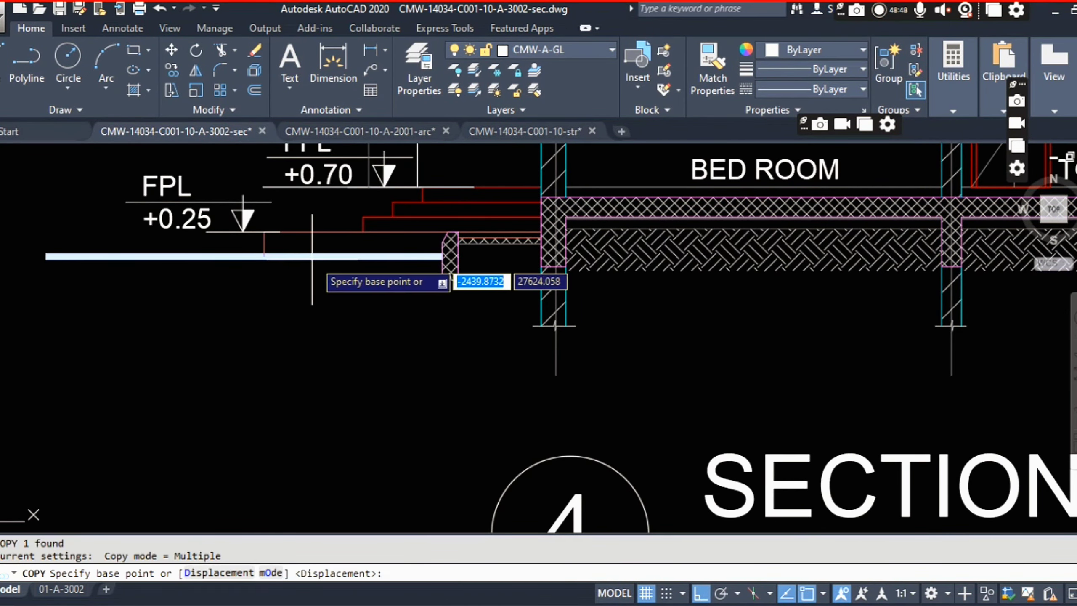
left_click(314, 265)
scroll(313, 432, "down", 4)
middle_click_drag(321, 417, 344, 332)
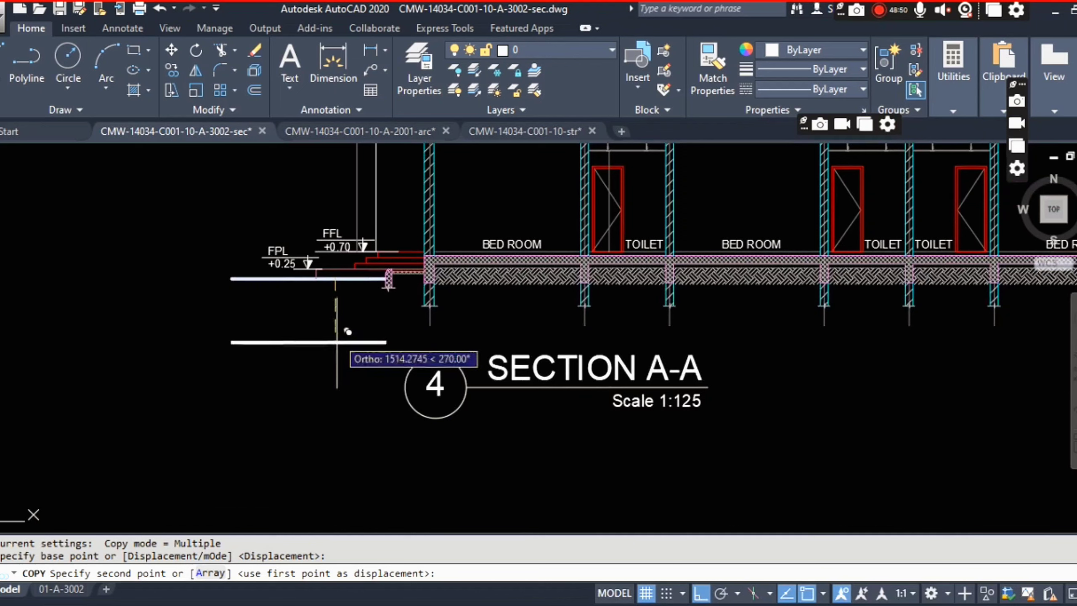
key("F8")
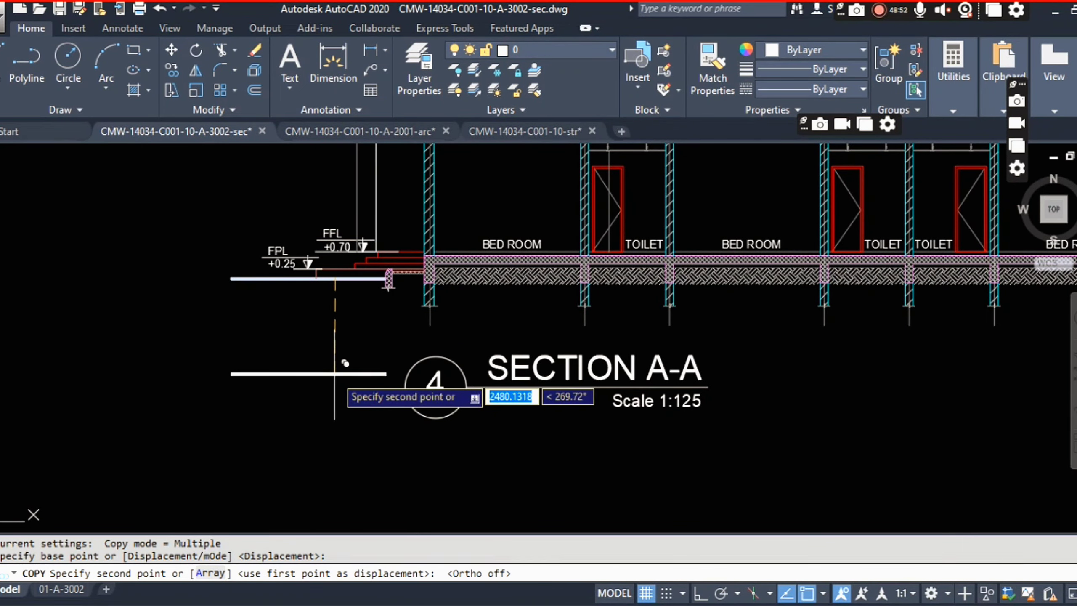
key("F8")
left_click(334, 376)
key("Escape")
key("Escape")
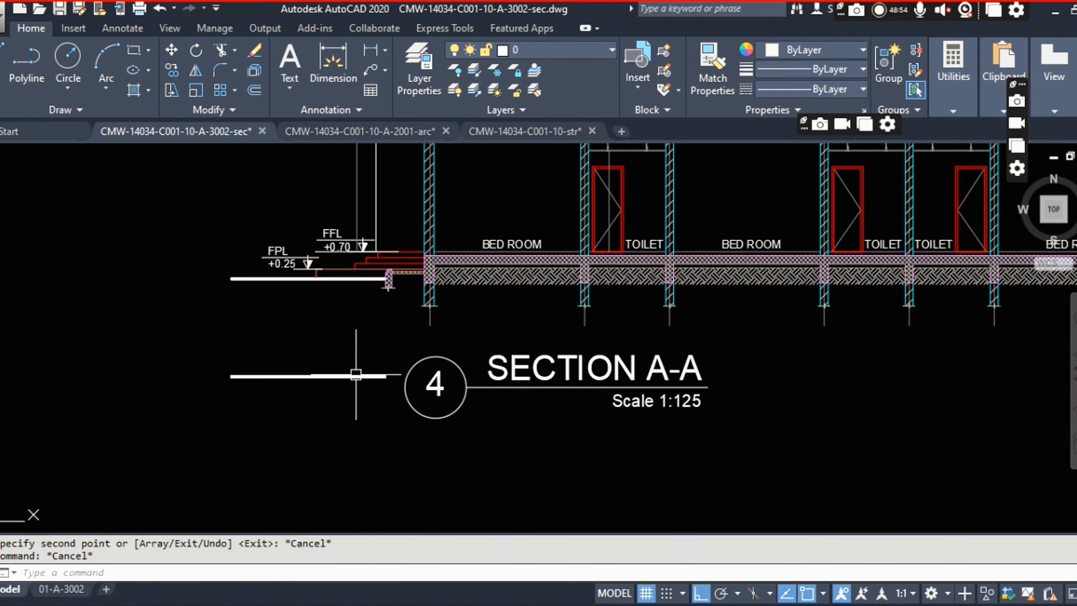
left_click(356, 376)
key("Escape")
key("Escape")
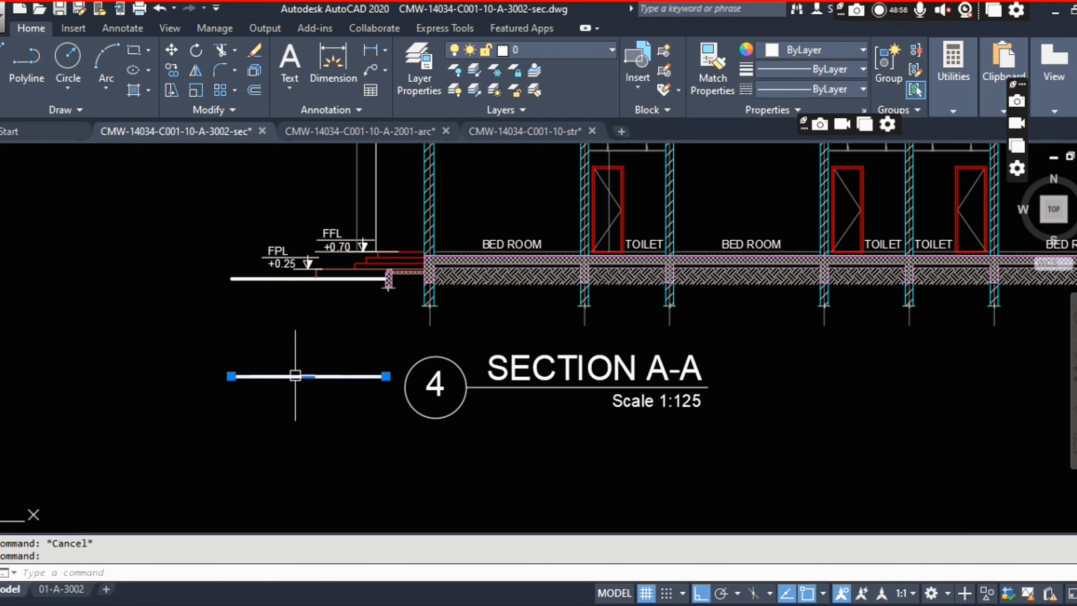
key("Escape")
left_click(276, 249)
key("Escape")
key("Escape")
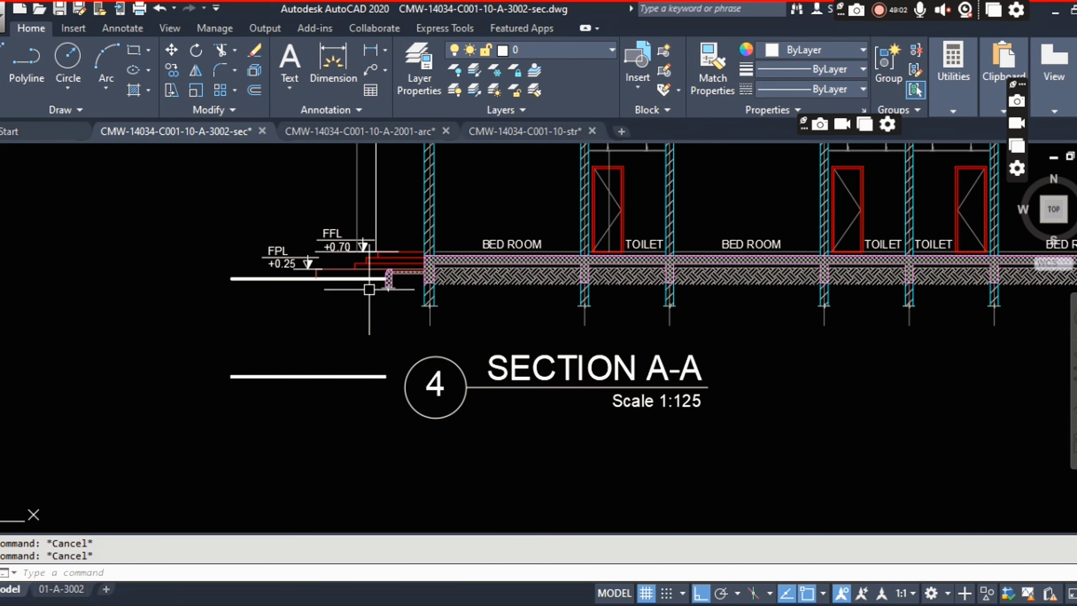
Stretch the copied ground line horizontally beneath Section A-A until it extends past the building's far end column.
scroll(352, 297, "down", 2)
middle_click_drag(494, 339, 467, 337)
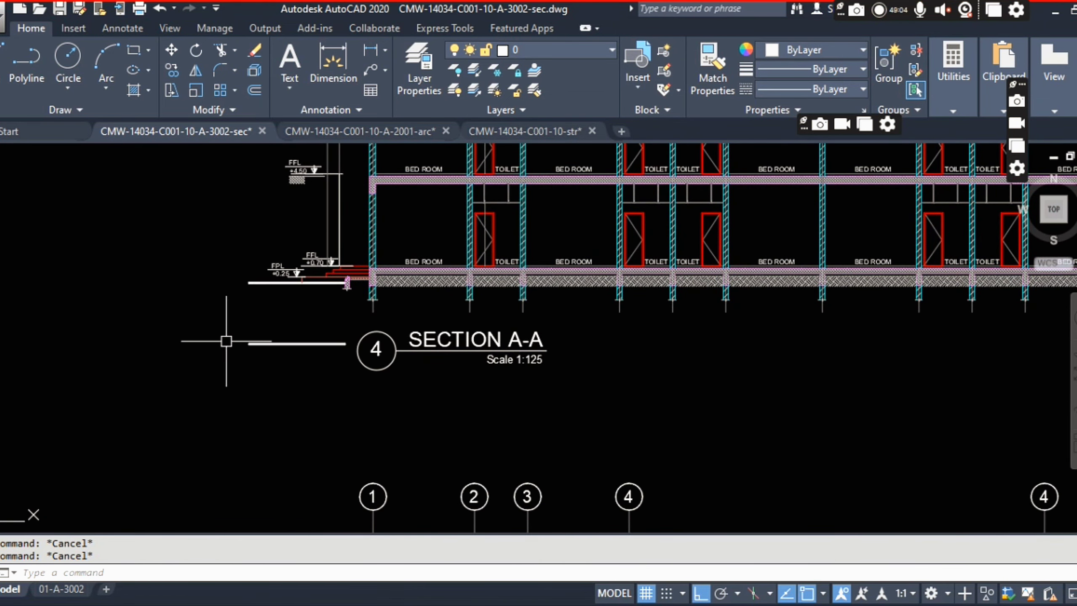
scroll(773, 351, "down", 3)
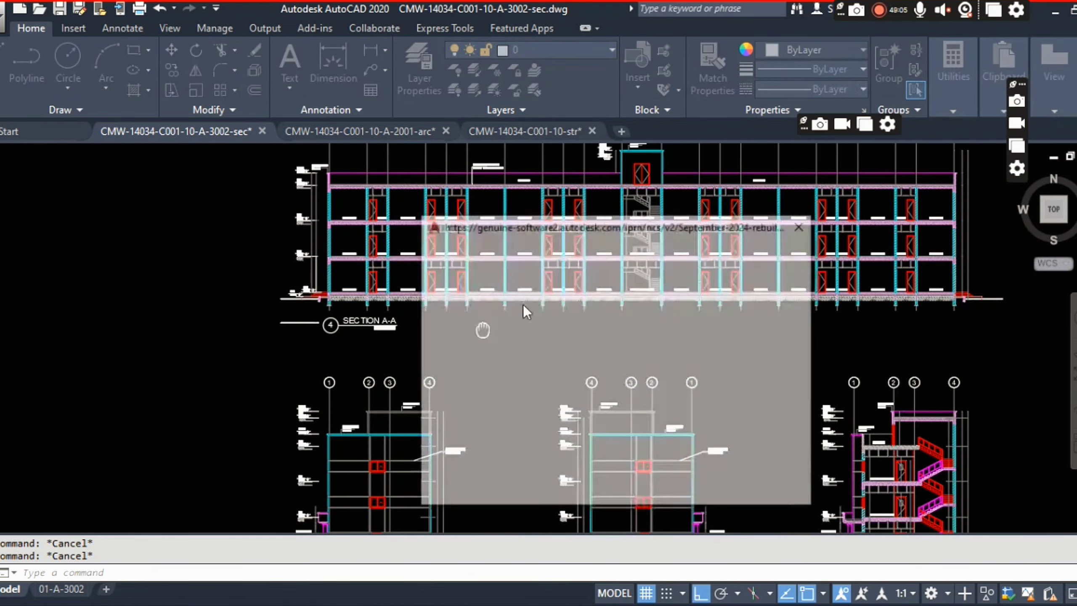
left_click(803, 224)
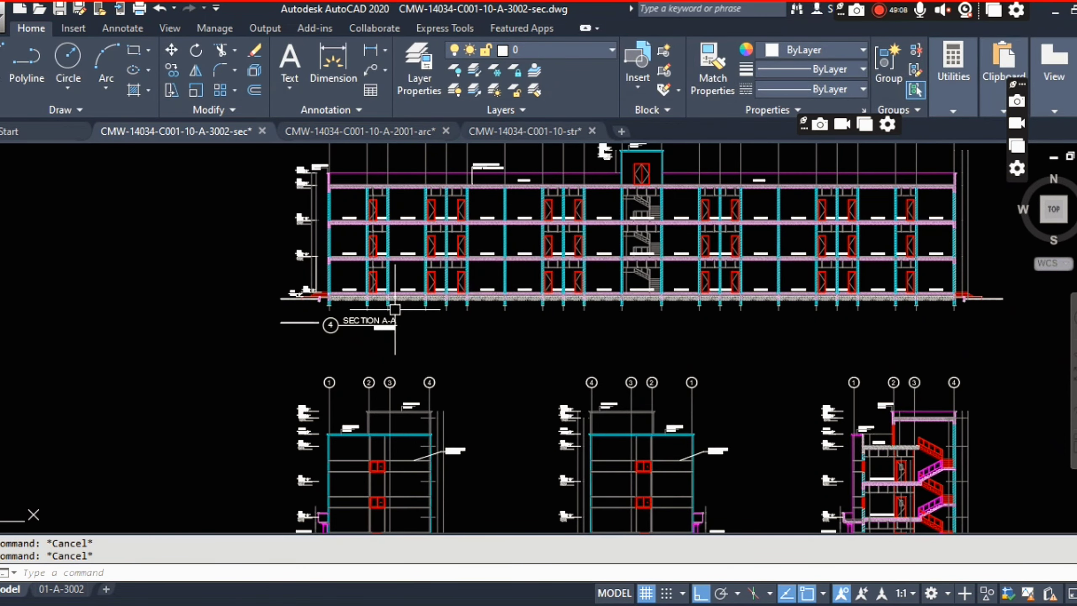
scroll(388, 324, "up", 4)
left_click(147, 319)
scroll(25, 276, "down", 2)
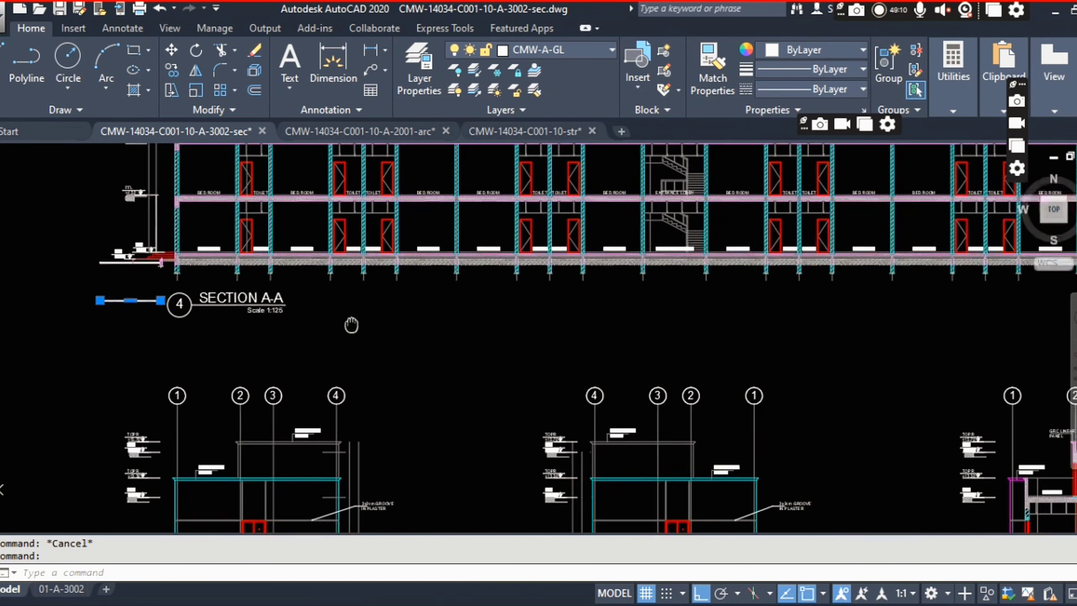
left_click(132, 288)
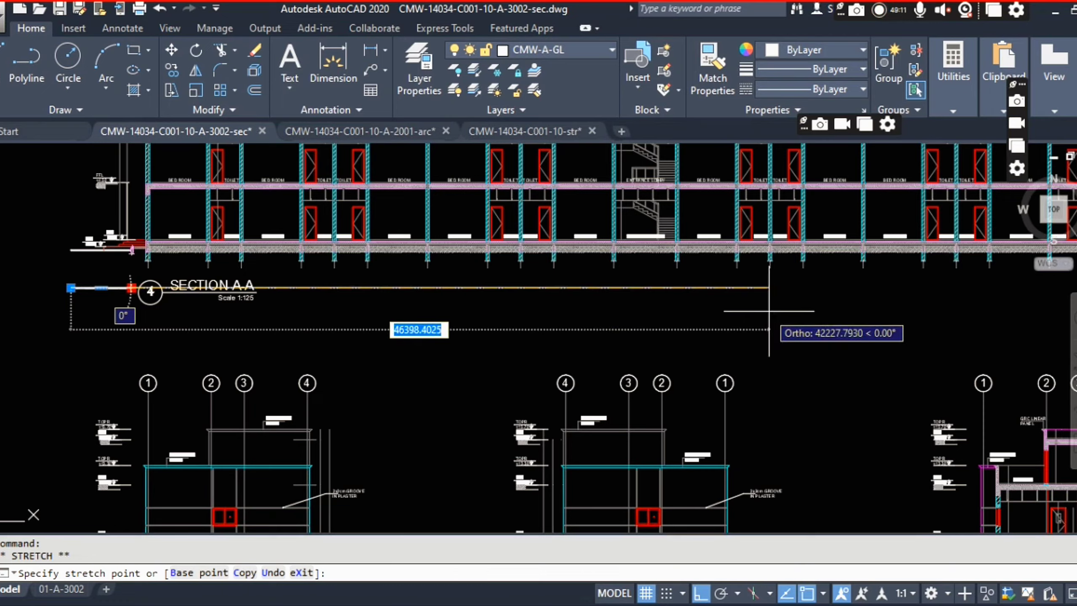
middle_click_drag(699, 331, 422, 310)
key("Escape")
key("Escape")
scroll(849, 258, "up", 5)
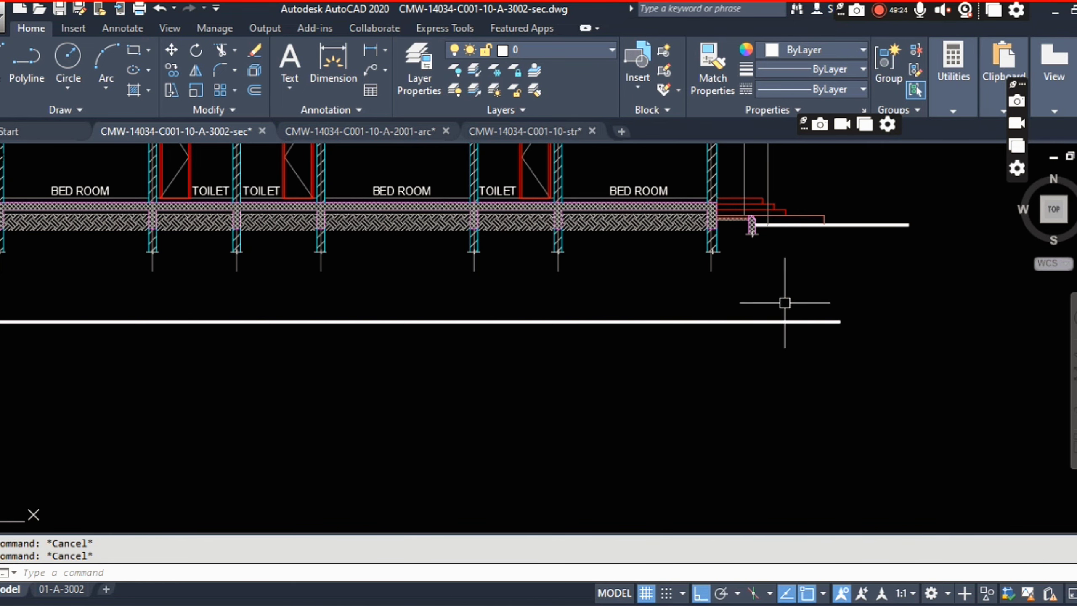
Inspect the stretched line against the original ground line and entrance steps at the far end of Section A-A.
scroll(703, 325, "down", 4)
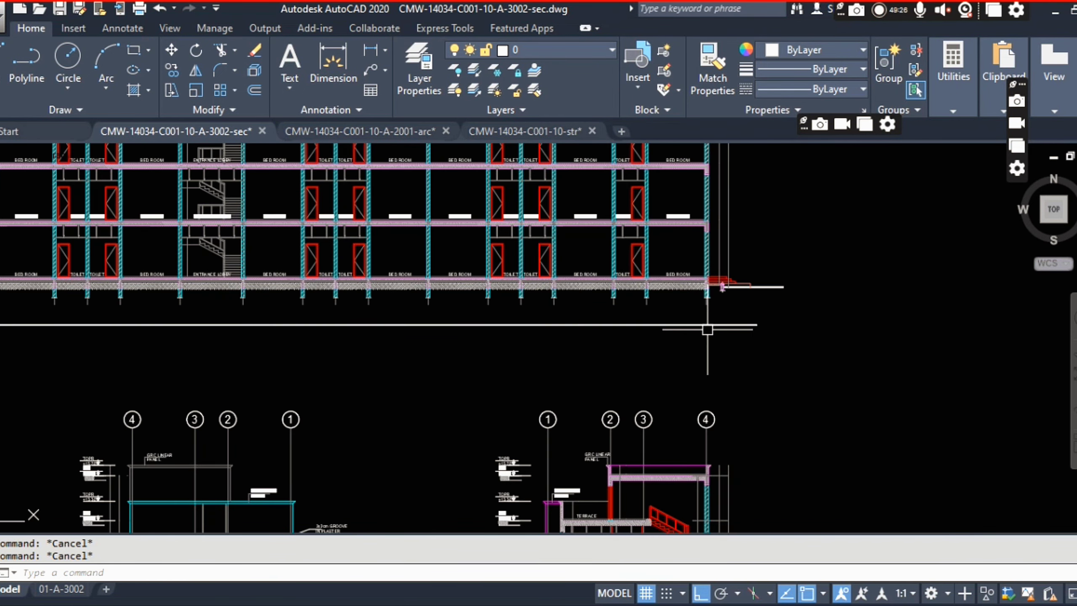
scroll(707, 210, "down", 2)
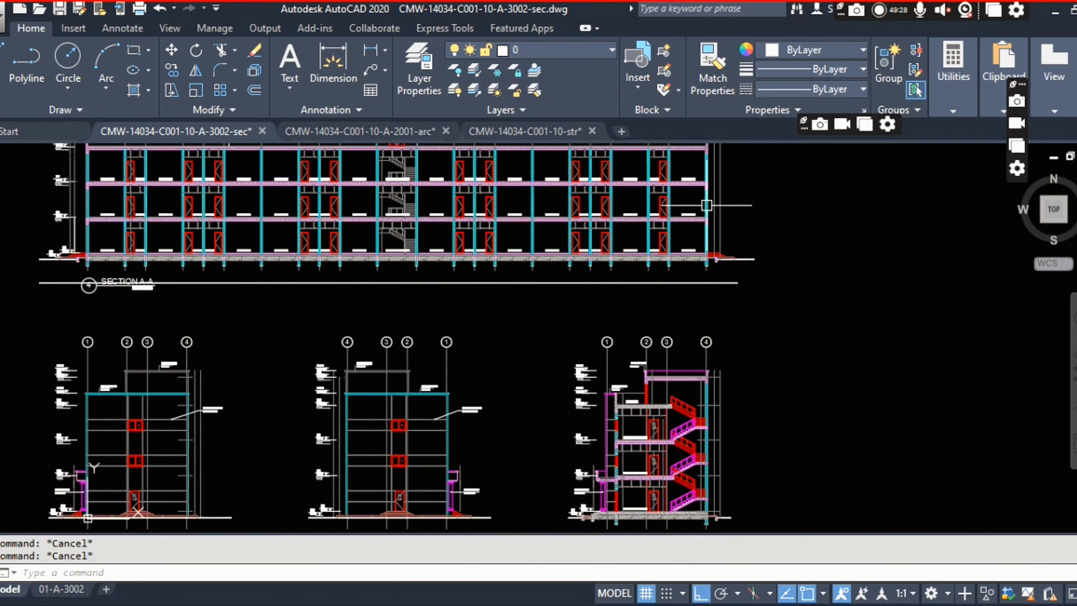
scroll(706, 206, "up", 4)
left_click(746, 385)
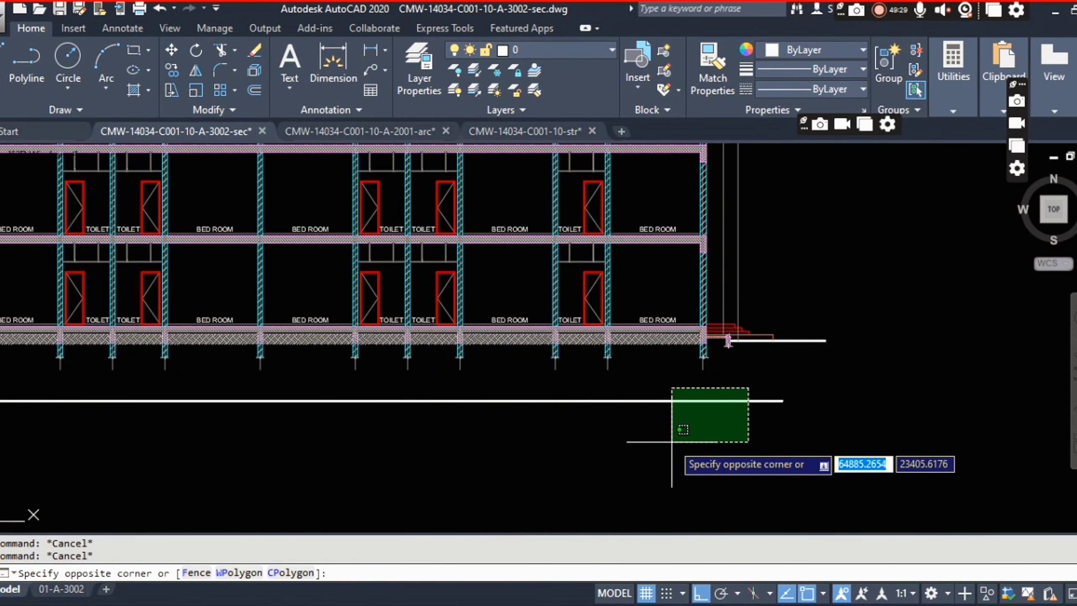
left_click(671, 441)
key("Escape")
scroll(814, 335, "up", 4)
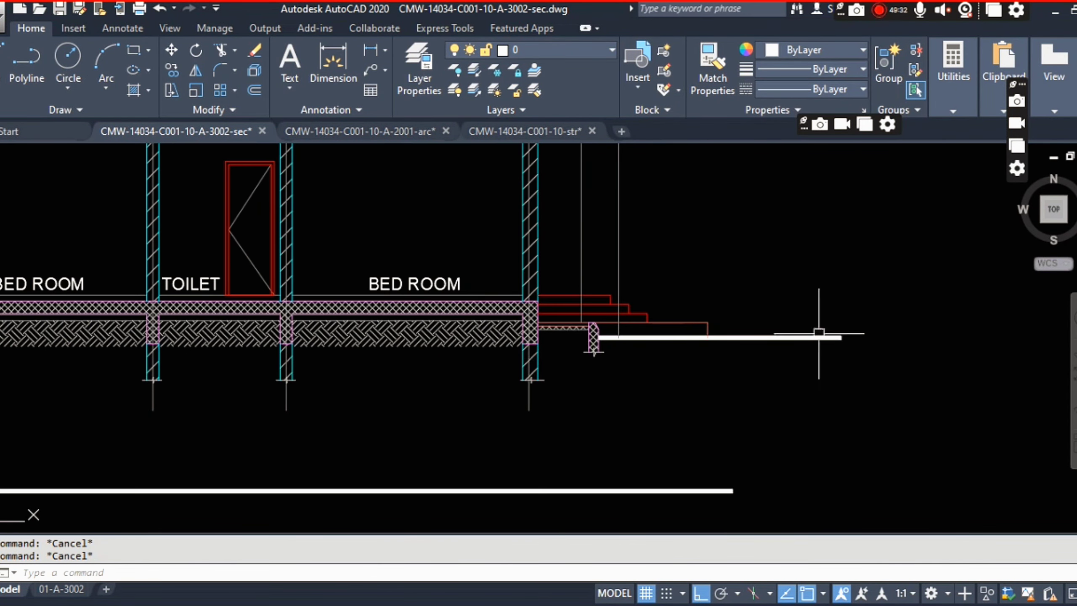
left_click(821, 333)
key("Escape")
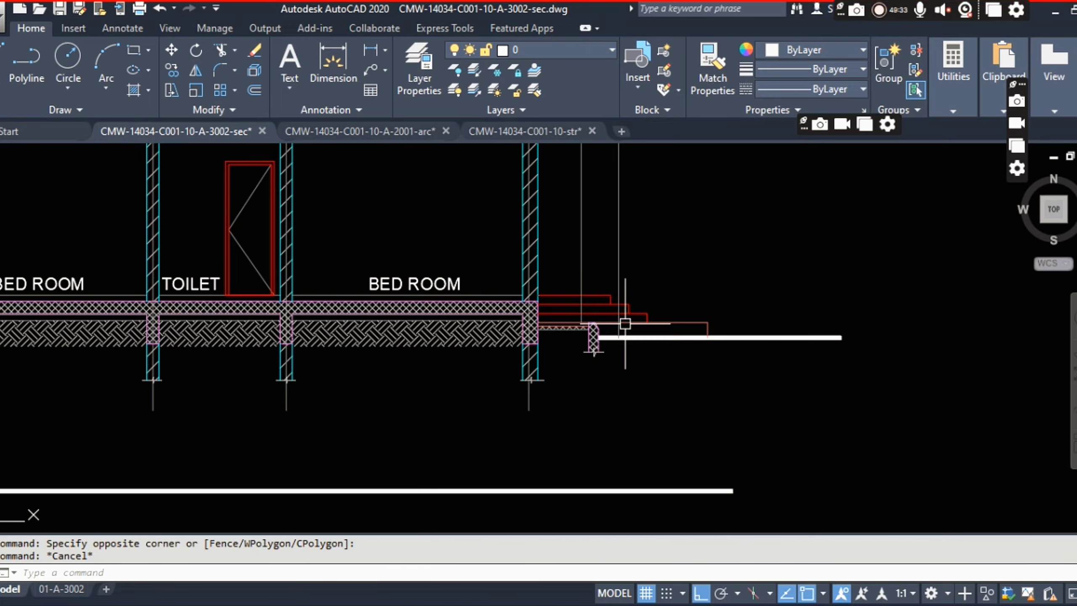
Examine the TOPR and SSL level marks beside Section A-A's stair tower and view the section with the elevations beneath it.
scroll(625, 324, "down", 5)
scroll(600, 312, "up", 3)
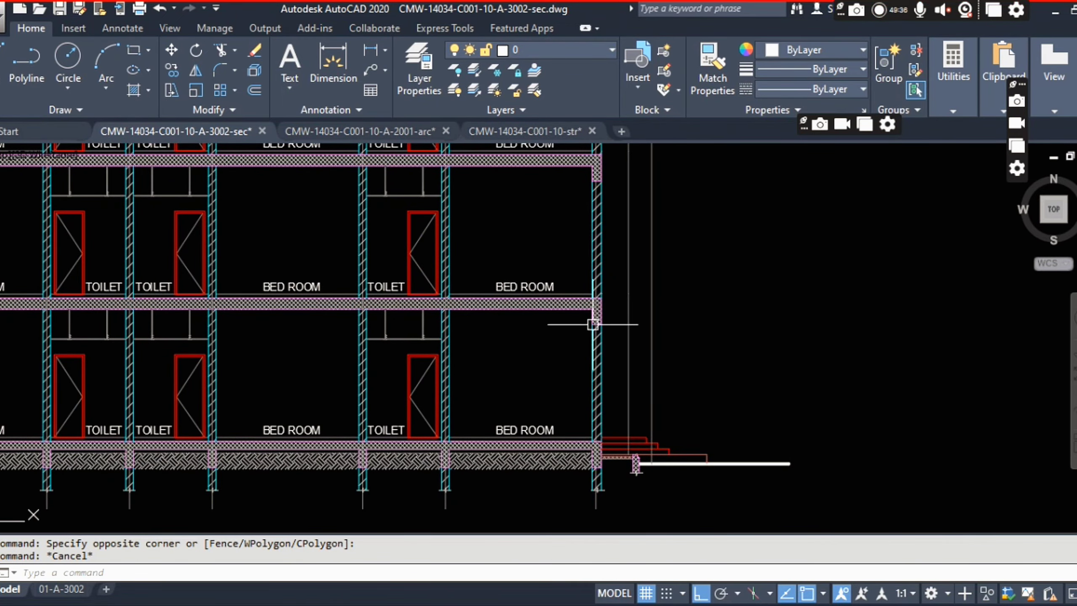
scroll(592, 297, "down", 3)
scroll(594, 200, "up", 1)
scroll(641, 254, "down", 3)
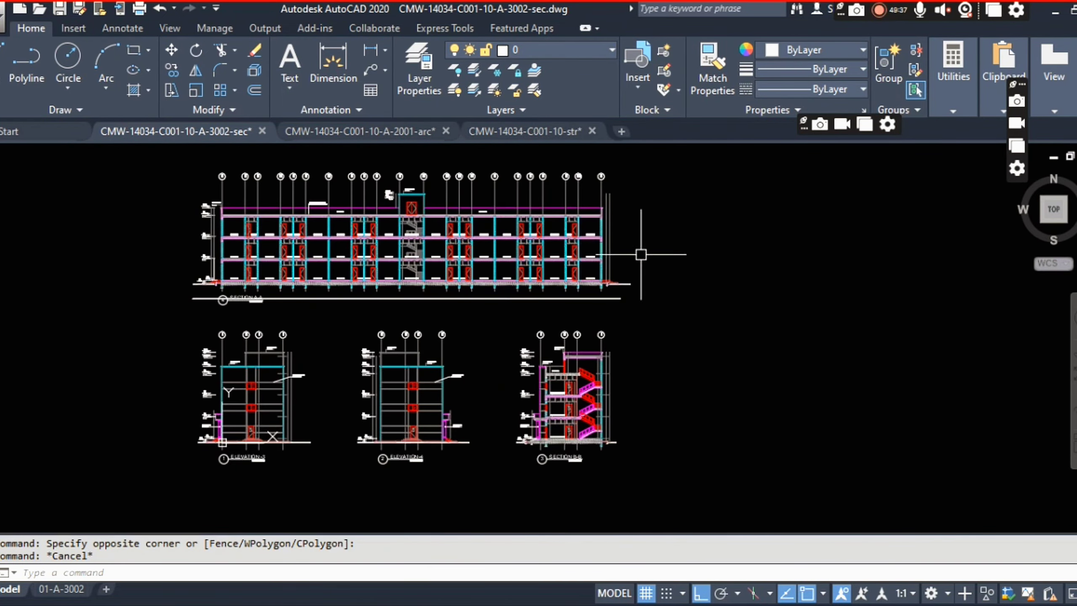
scroll(640, 254, "up", 3)
scroll(329, 253, "up", 5)
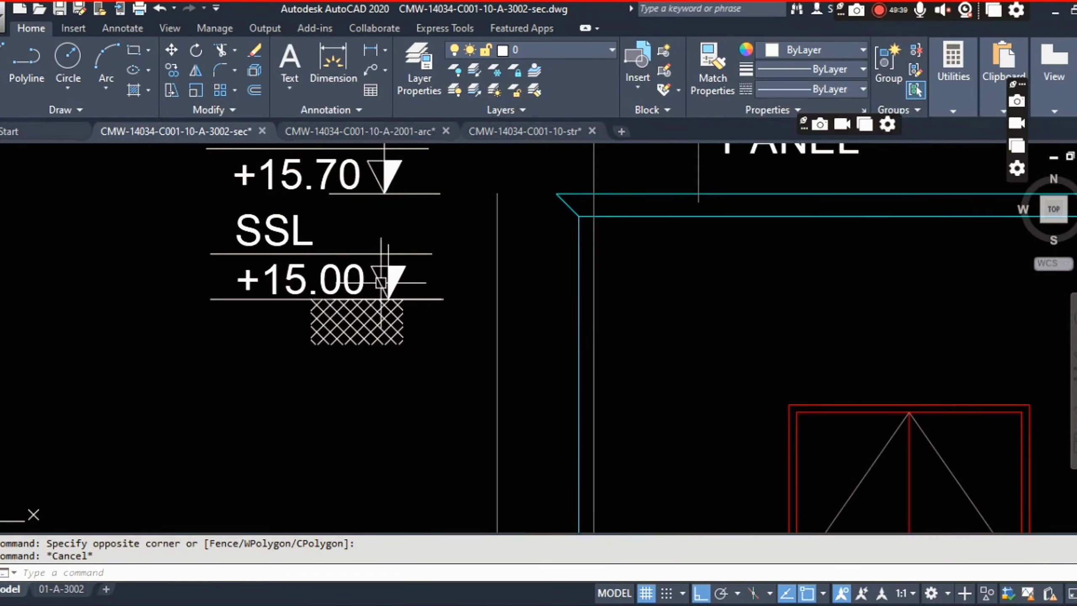
scroll(381, 282, "down", 4)
scroll(384, 271, "up", 3)
scroll(509, 272, "down", 1)
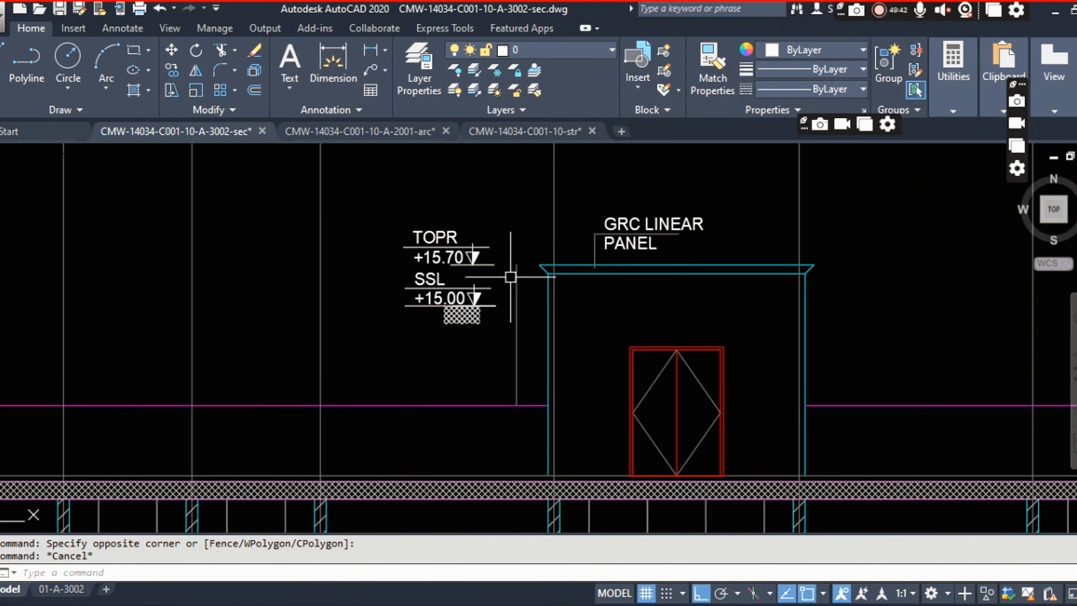
scroll(510, 277, "down", 4)
scroll(522, 254, "down", 3)
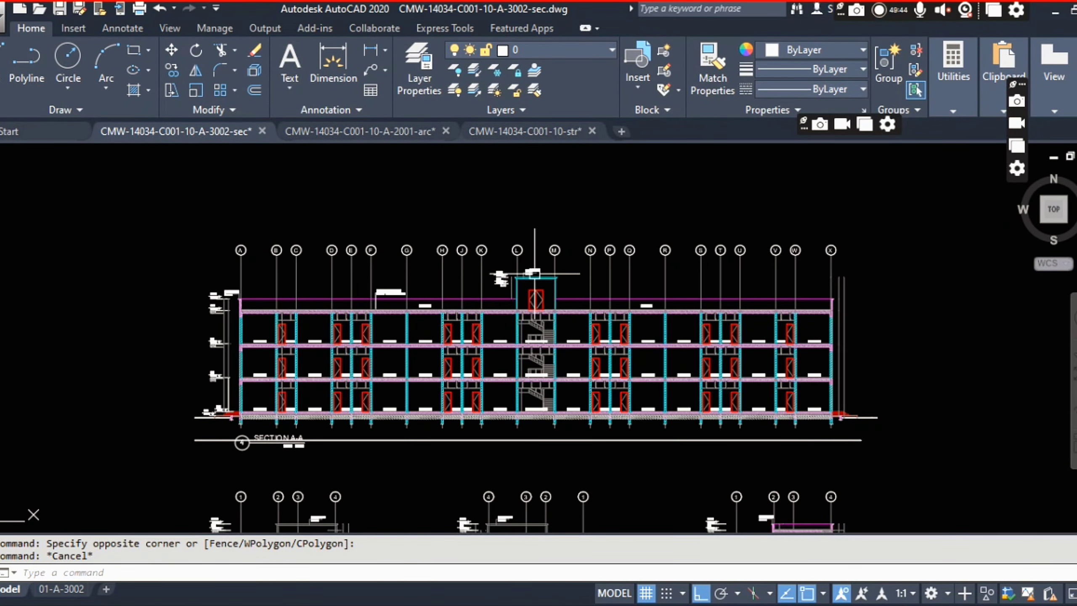
scroll(594, 298, "down", 4)
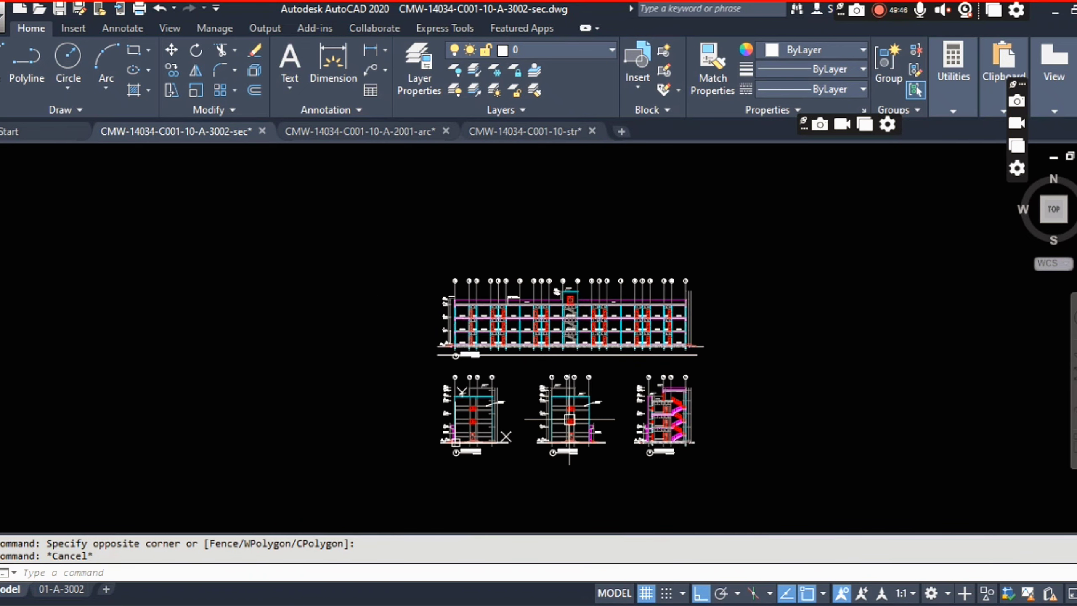
middle_click_drag(562, 393, 532, 308)
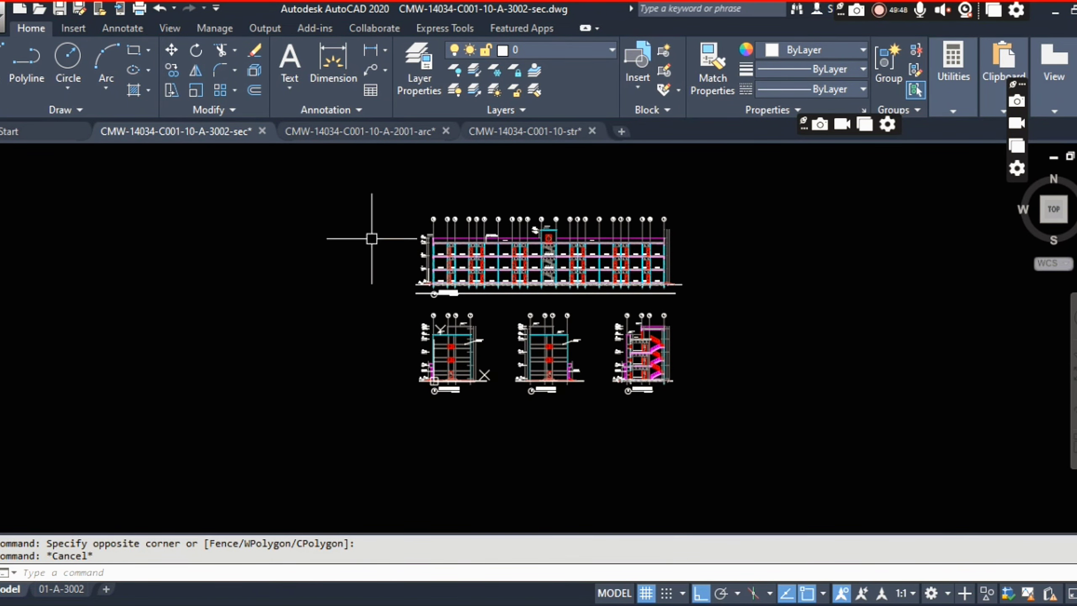
Switch to the architectural drawing and compare the Ground Floor Plan with the 1st & 2nd Floor Typical Plan, including its entrance lobby.
left_click(408, 135)
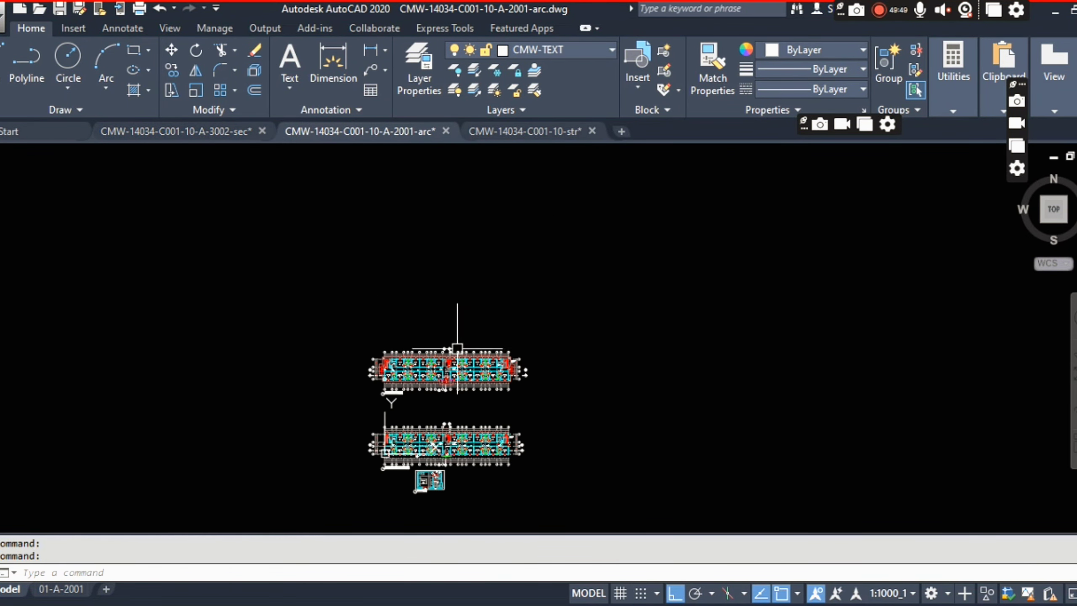
scroll(429, 384, "up", 2)
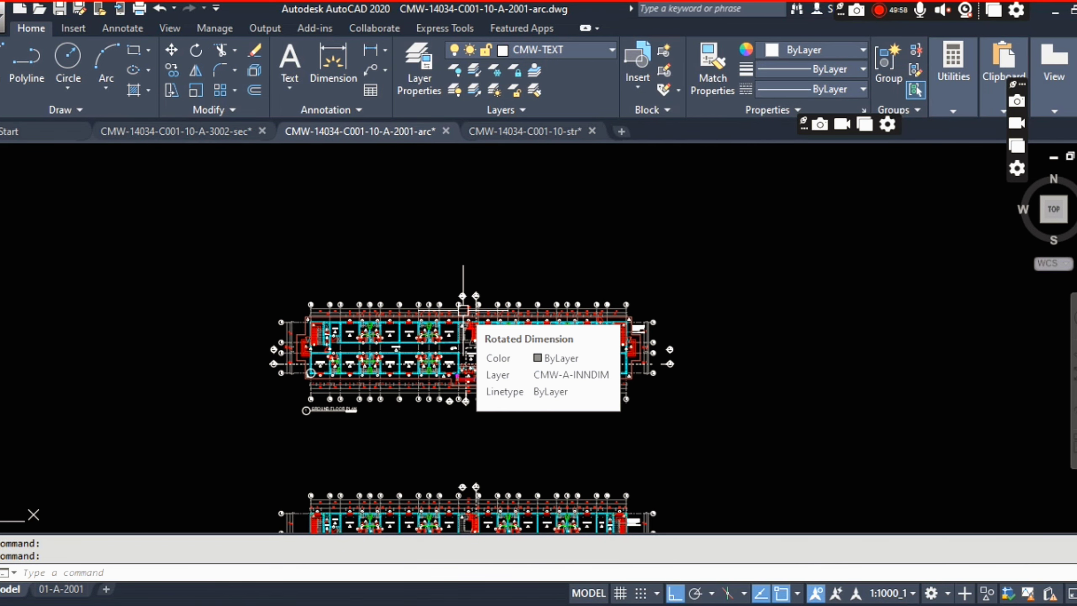
middle_click_drag(428, 433, 433, 360)
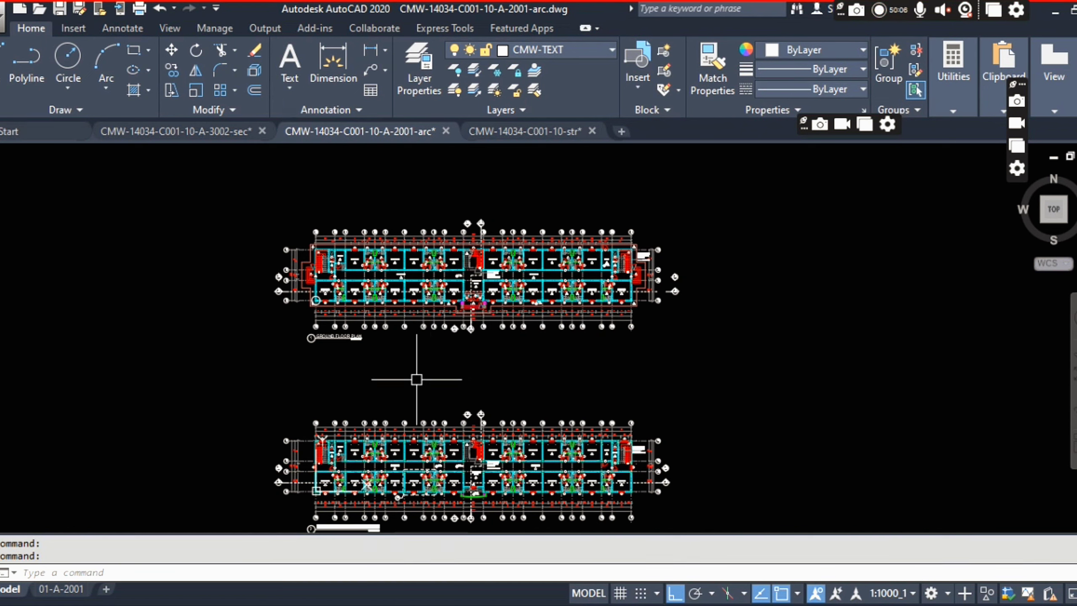
scroll(471, 378, "down", 3)
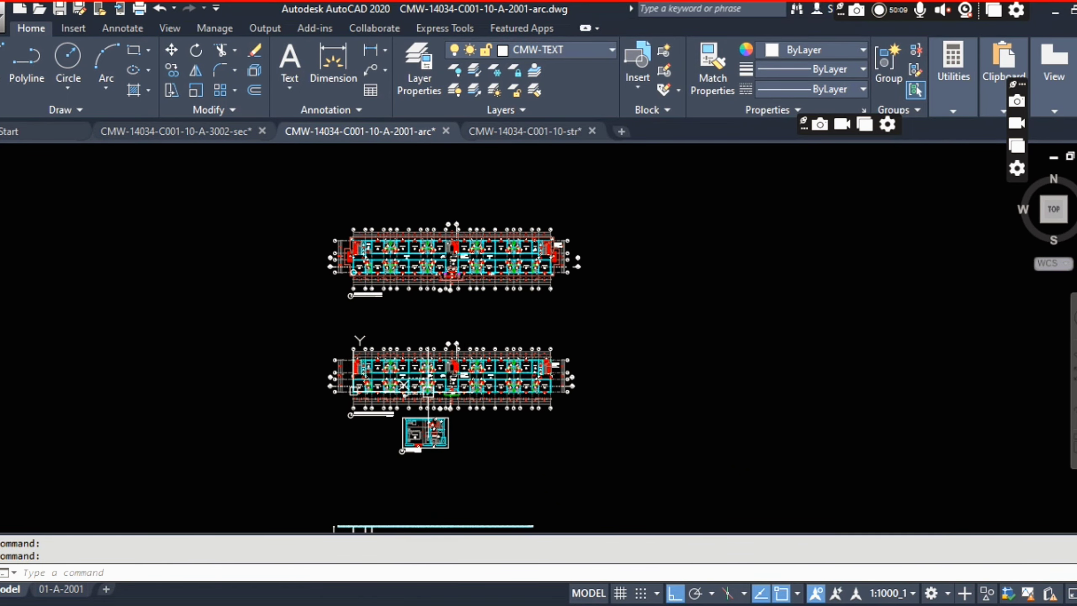
scroll(440, 401, "up", 6)
scroll(442, 390, "up", 2)
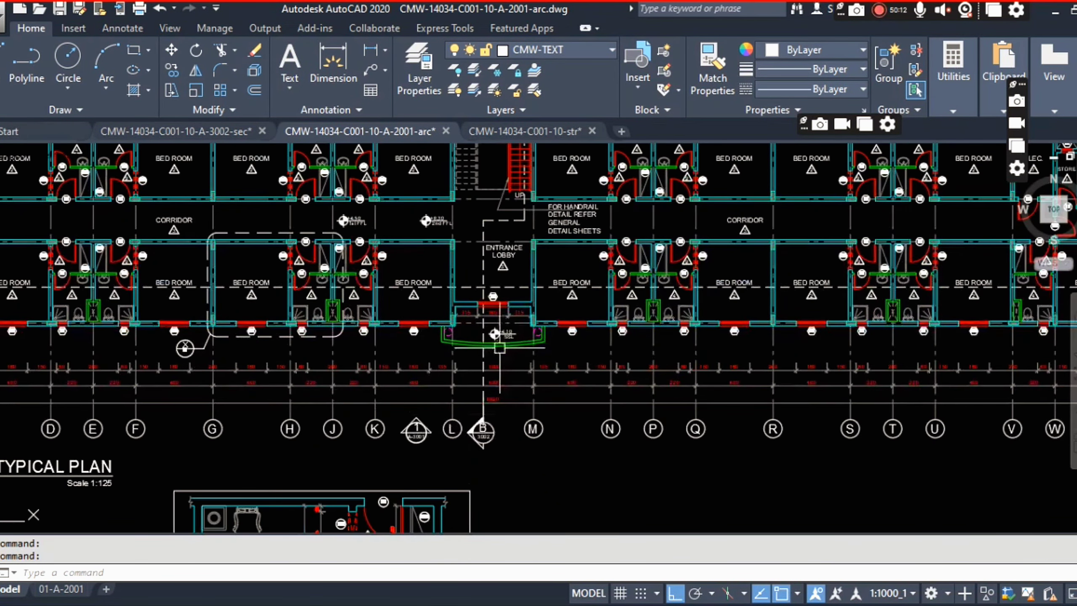
Examine the grid spacing dimensions from grid A onward in the 1st & 2nd Floor Typical Plan, and view the plan in full.
scroll(490, 415, "down", 4)
scroll(295, 335, "up", 8)
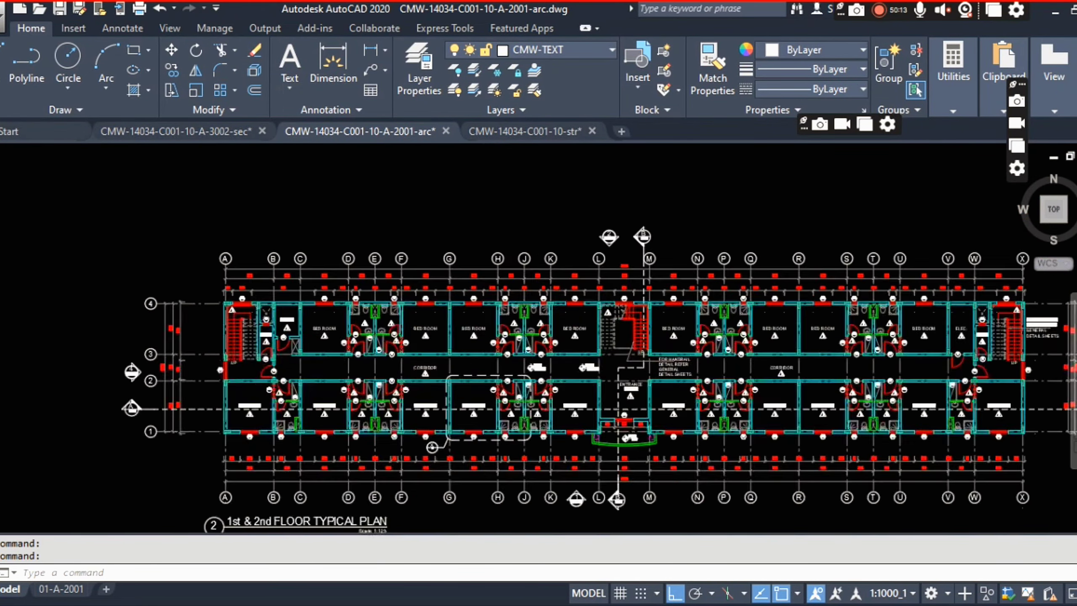
middle_click_drag(270, 249, 386, 267)
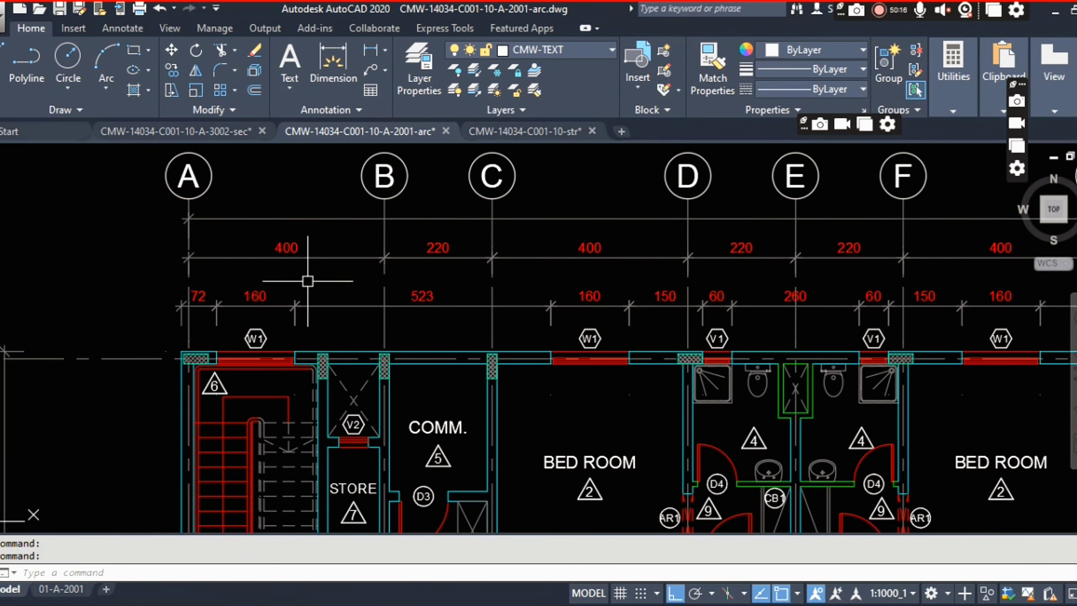
scroll(193, 265, "up", 2)
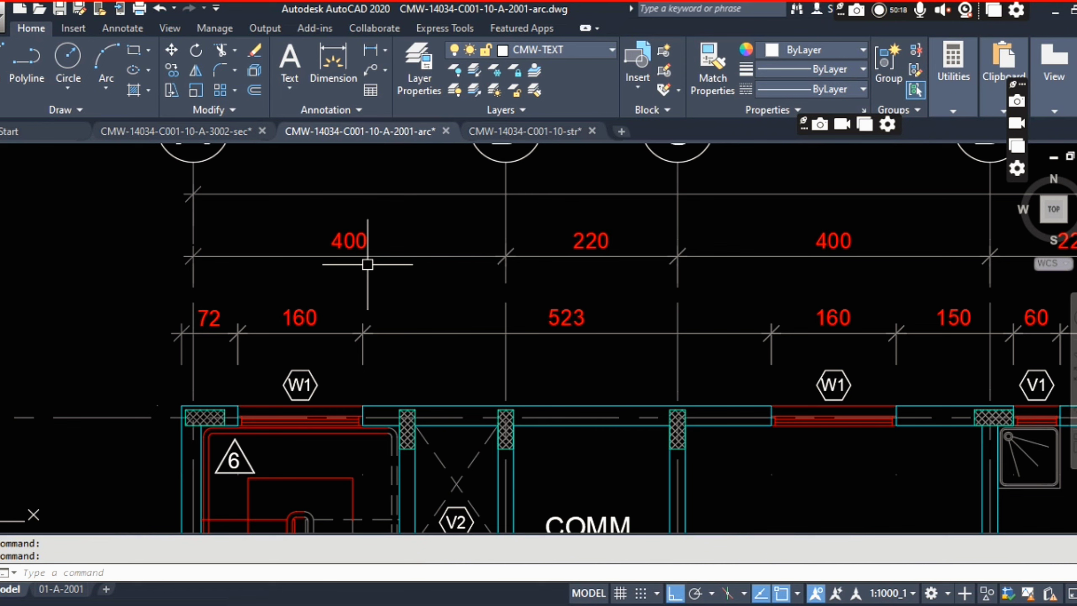
scroll(258, 251, "down", 2)
scroll(224, 243, "down", 2)
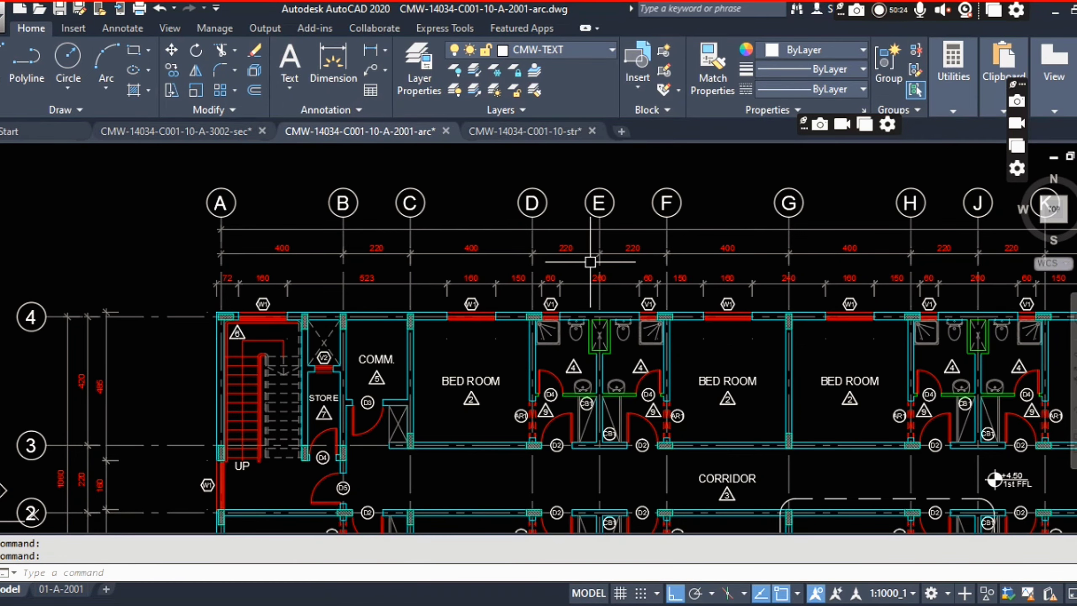
scroll(448, 294, "down", 2)
scroll(447, 294, "down", 2)
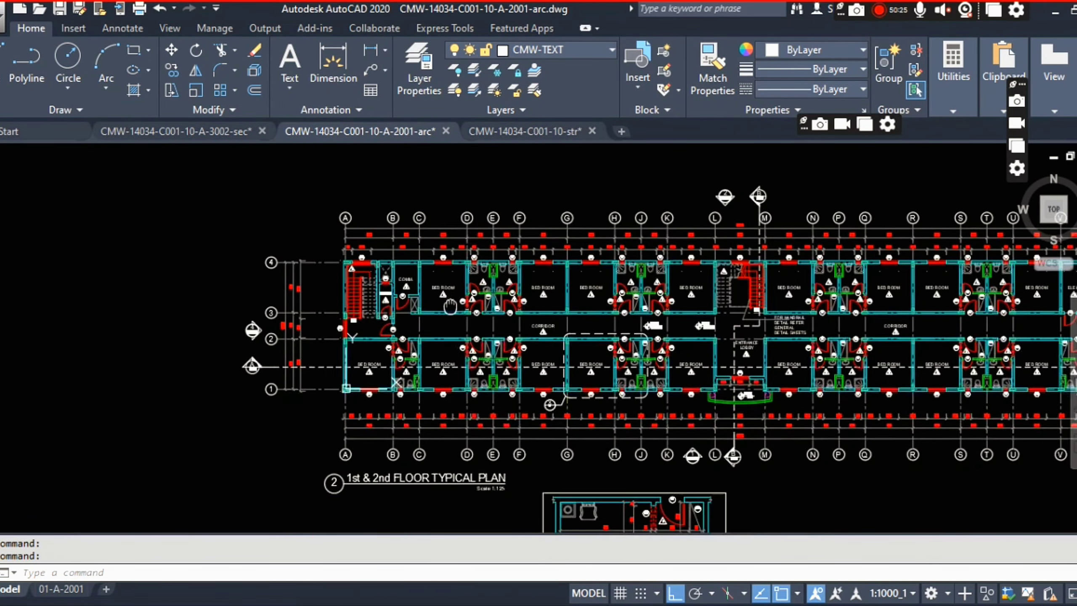
middle_click_drag(626, 319, 466, 314)
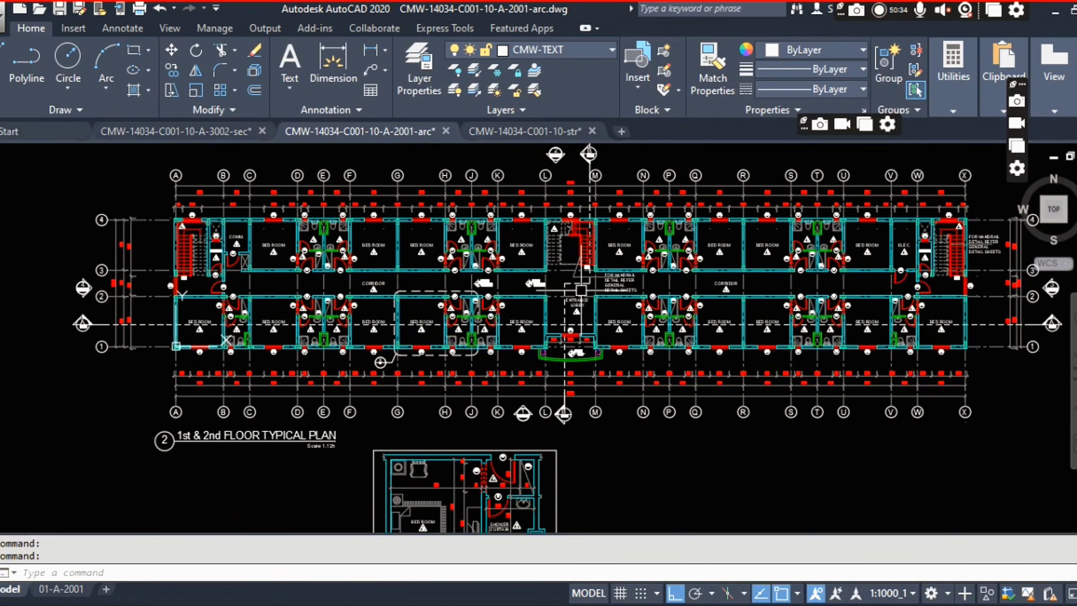
key("Escape")
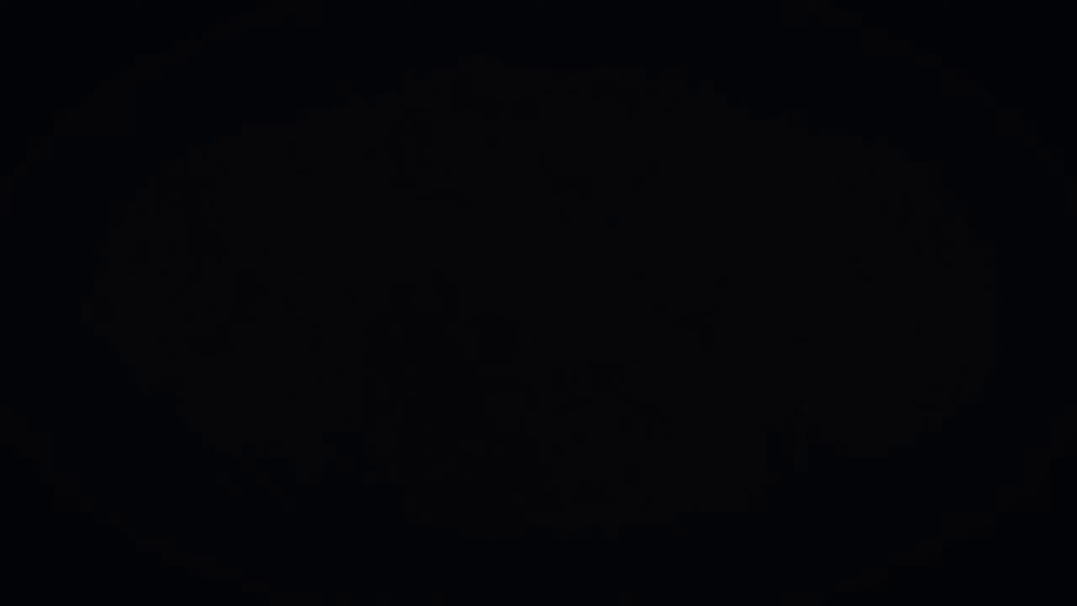